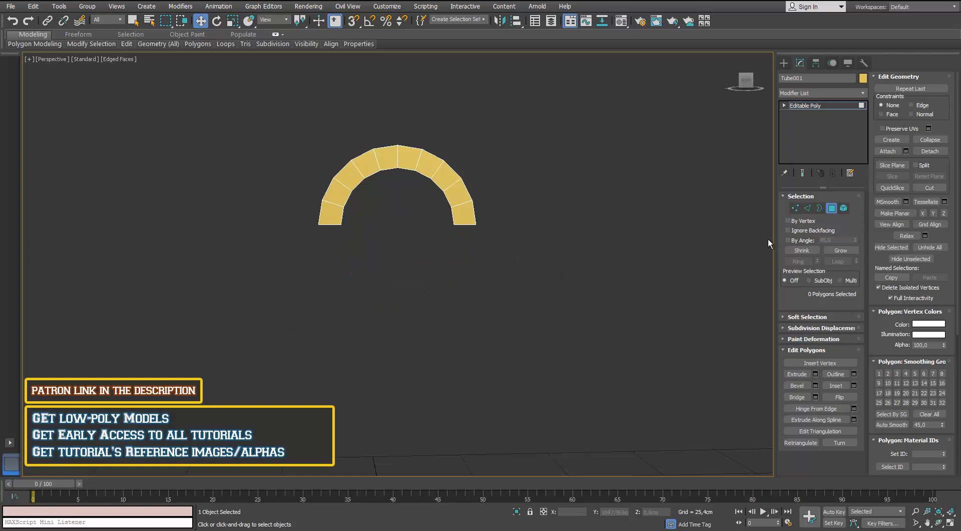
Extrude the bottom edge of the arch's left end straight down to near the grid to form a long leg.
left_click(808, 208)
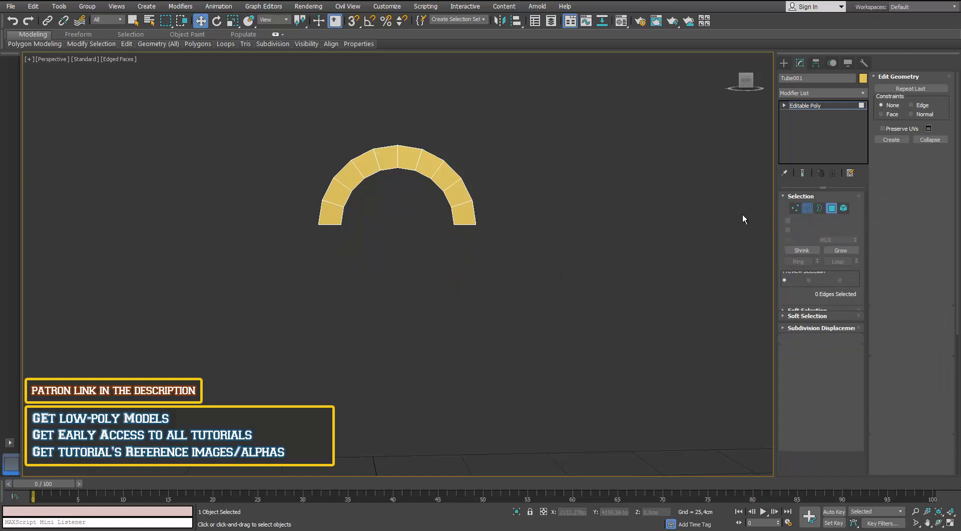
left_click(326, 224)
left_click_drag(329, 182, 318, 288)
key("ctrl+z")
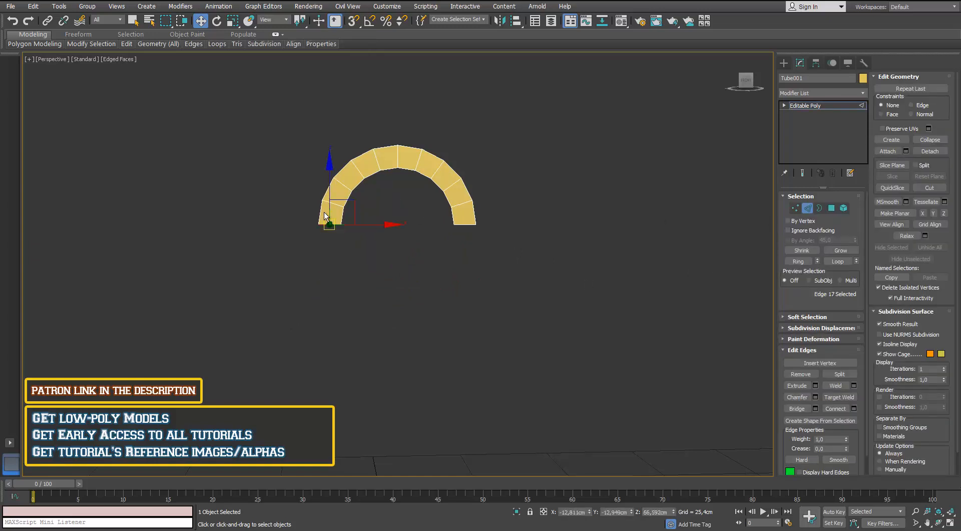
left_click_drag(328, 205, 322, 322)
scroll(353, 215, "down", 5)
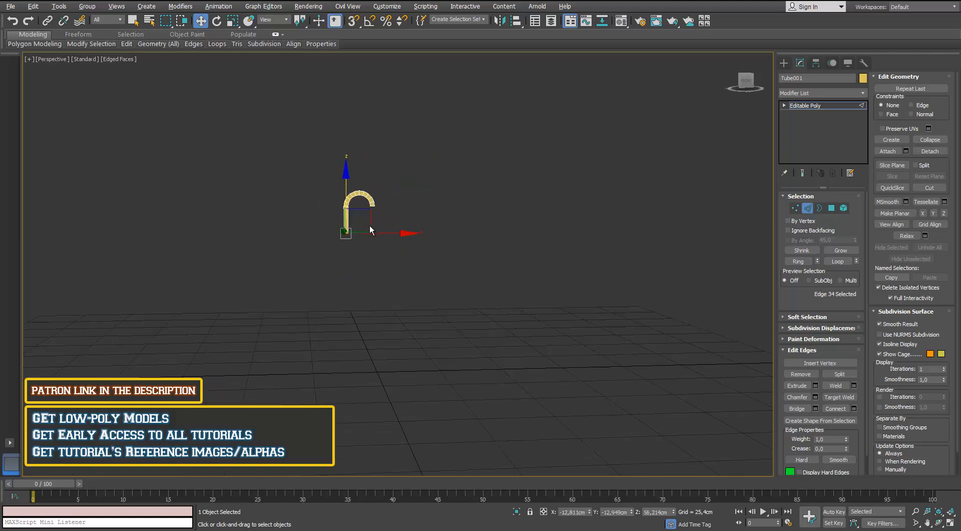
left_click_drag(349, 191, 340, 315)
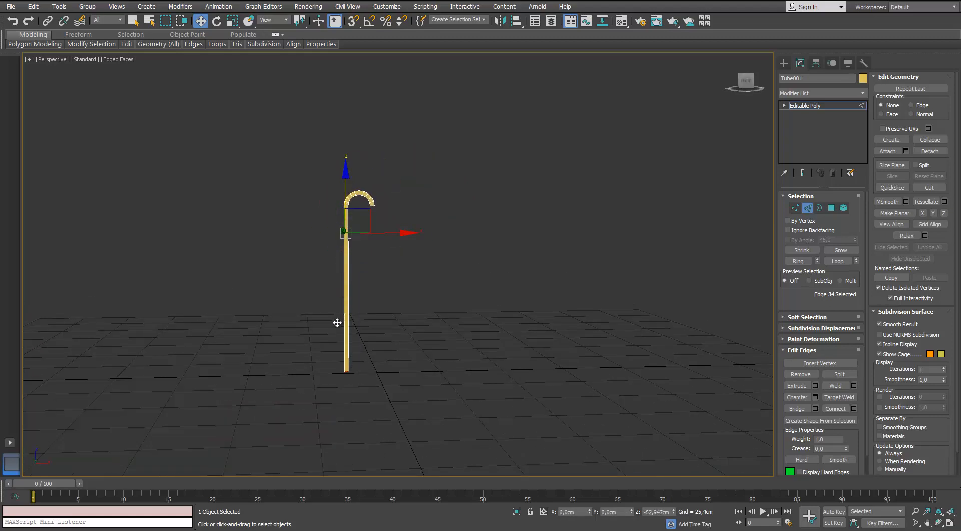
Select the four outer edges along the left leg and lower left curve and extrude them outward to the left.
scroll(361, 194, "up", 8)
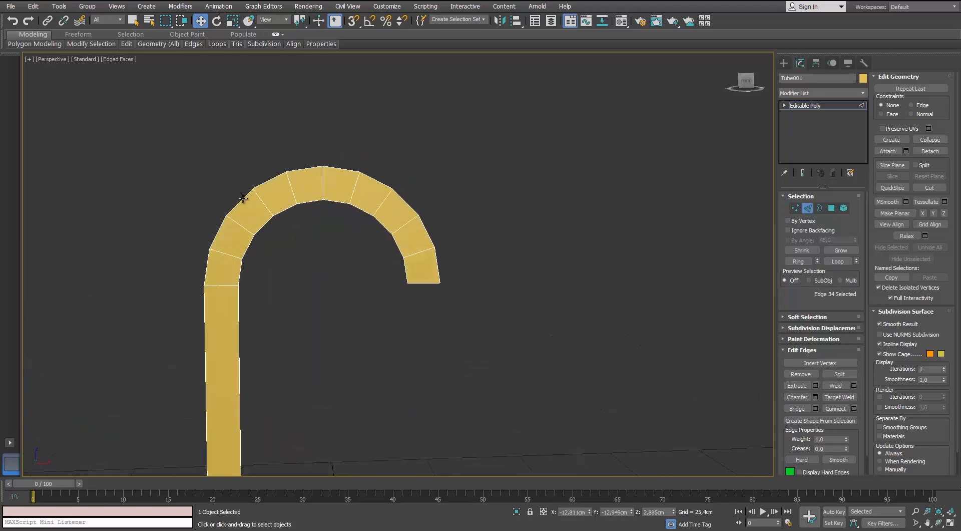
middle_click_drag(243, 198, 260, 175)
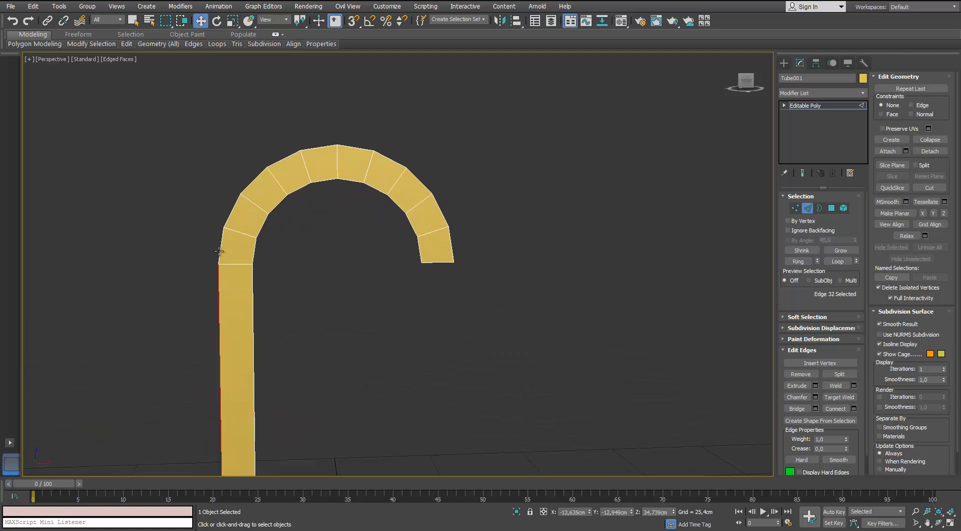
scroll(224, 228, "down", 2)
middle_click_drag(224, 228, 254, 214)
scroll(255, 214, "up", 2)
left_click(283, 169, "ctrl")
left_click(265, 196, "ctrl")
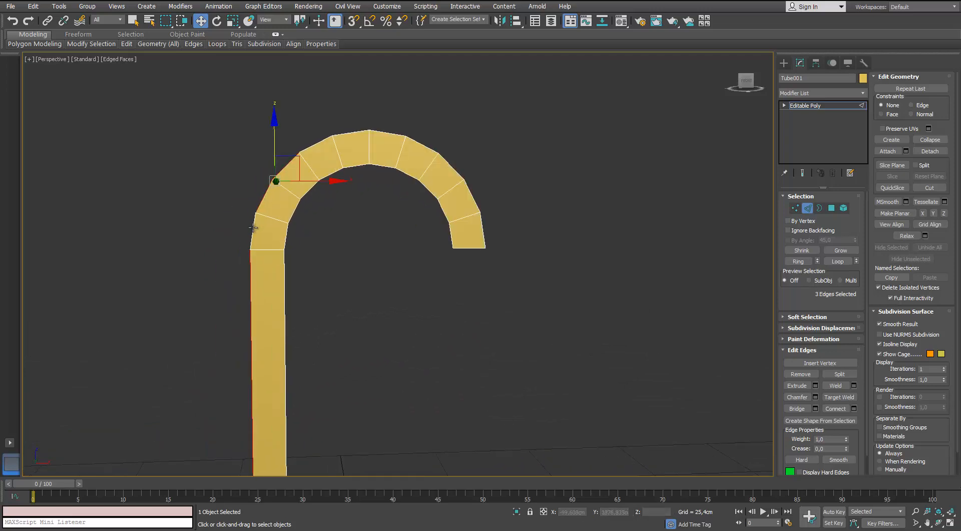
left_click(253, 228, "ctrl")
scroll(253, 227, "down", 2)
scroll(278, 192, "up", 2)
middle_click_drag(279, 243, 298, 217)
scroll(302, 212, "down", 2)
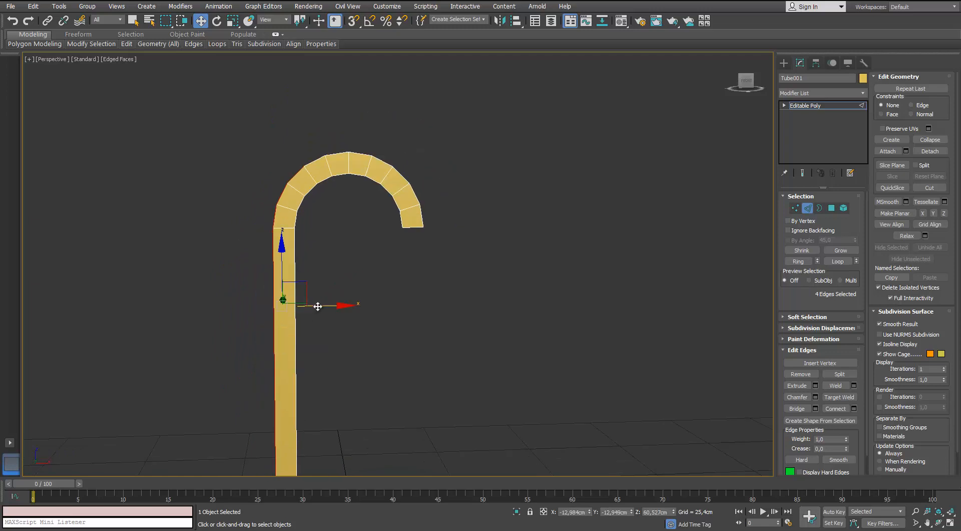
left_click_drag(318, 306, 299, 305)
key("ctrl+z")
left_click_drag(316, 306, 273, 308)
scroll(246, 225, "down", 4)
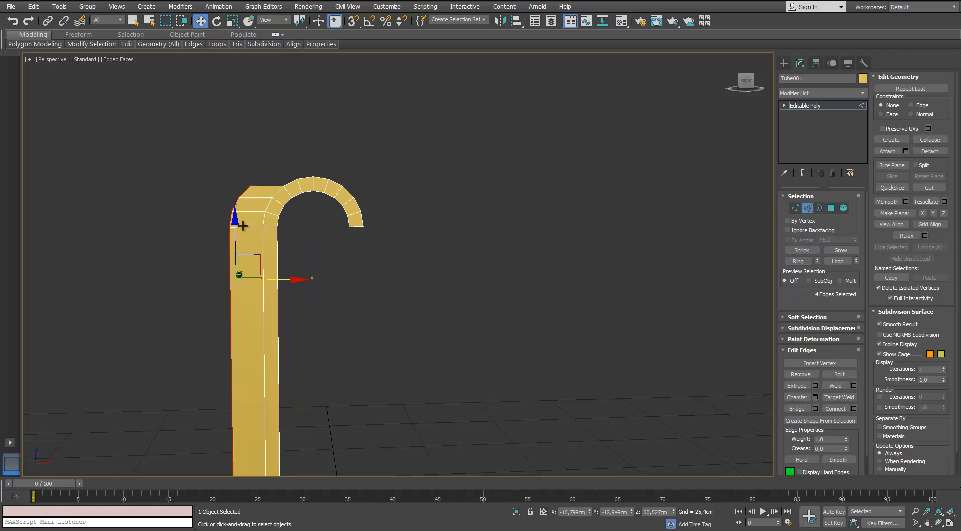
Make the extruded left edges planar along X so they form a straight vertical side.
key("r")
left_click_drag(181, 264, 225, 264)
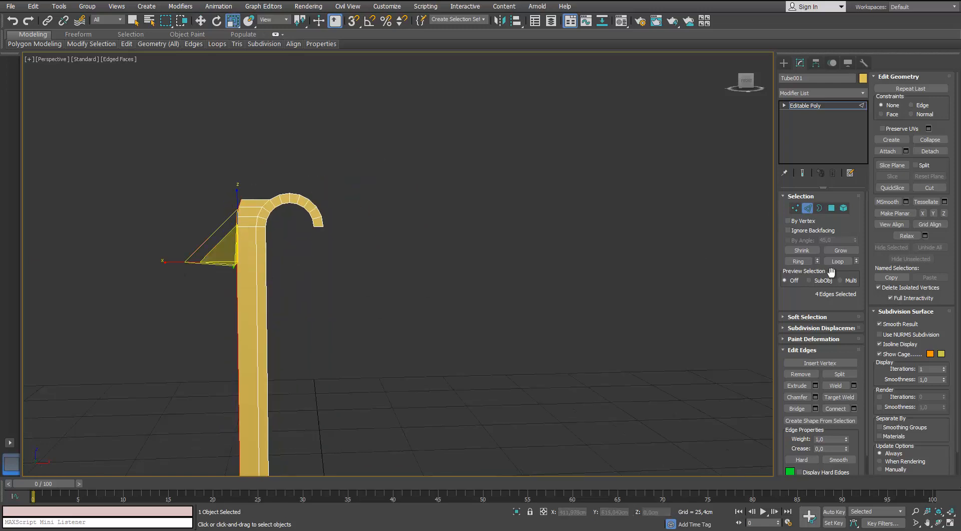
left_click(933, 215)
key("ctrl+z")
left_click(924, 214)
middle_click_drag(324, 151, 371, 200)
scroll(353, 211, "up", 4)
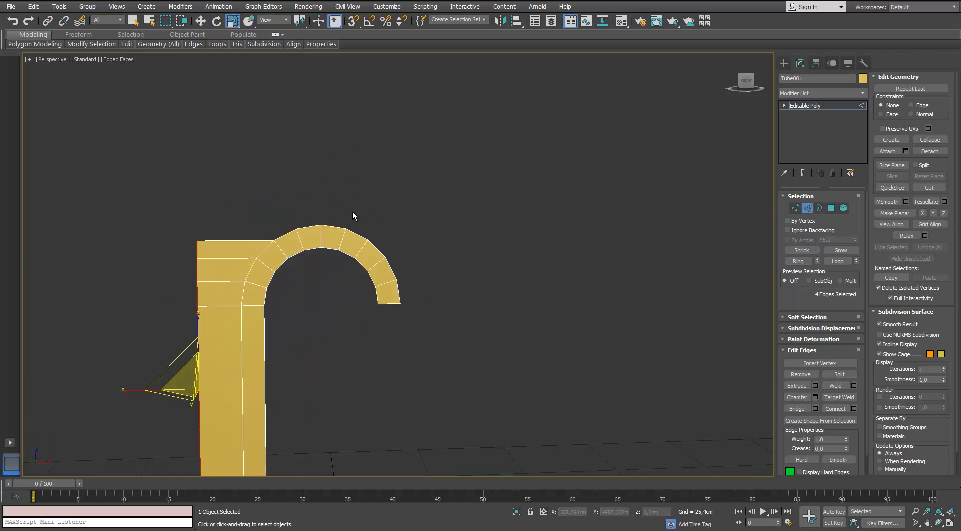
double_click(357, 234)
left_click(325, 220)
left_click(266, 241)
left_click(290, 233, "ctrl")
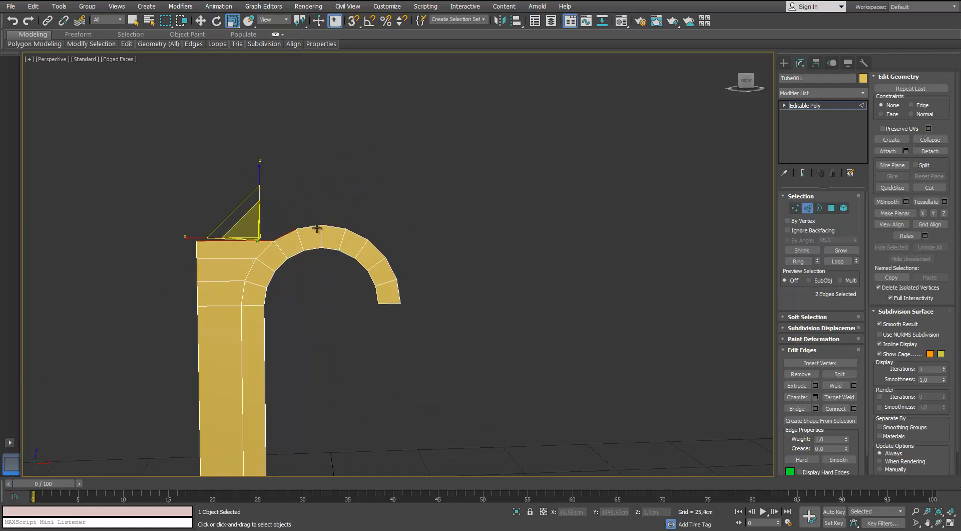
left_click(317, 228, "ctrl")
scroll(395, 259, "up", 4)
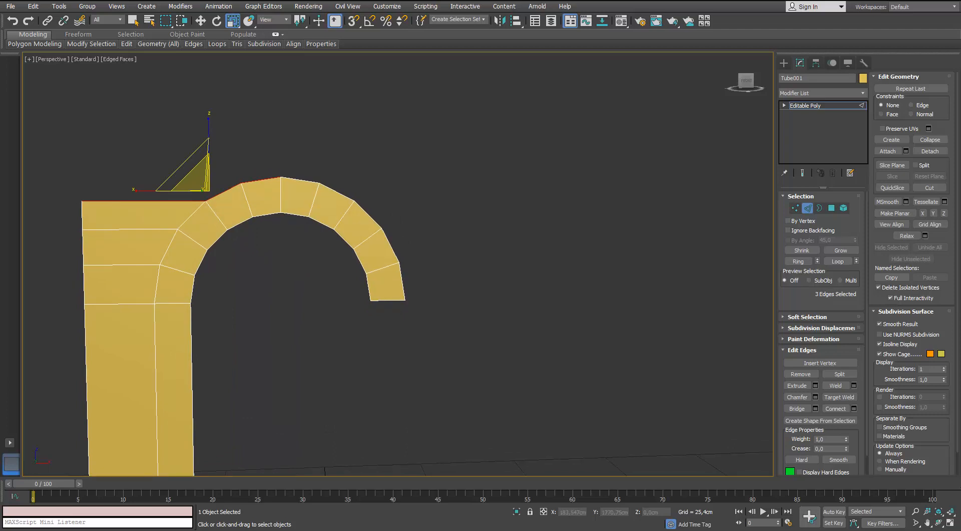
Select the three outer edges on the arch's lower right curve and extrude them outward to the right.
left_click(362, 209)
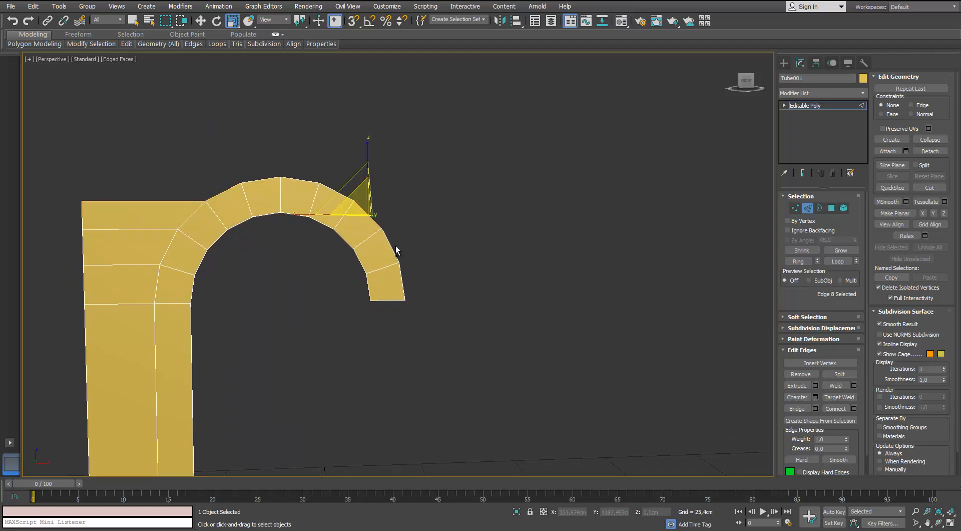
left_click(396, 245, "ctrl")
left_click(403, 281, "ctrl")
key("w")
left_click_drag(421, 248, 450, 248, "shift")
Make the extruded right edges planar along X so they form a straight vertical side.
key("r")
left_click_drag(372, 252, 427, 249)
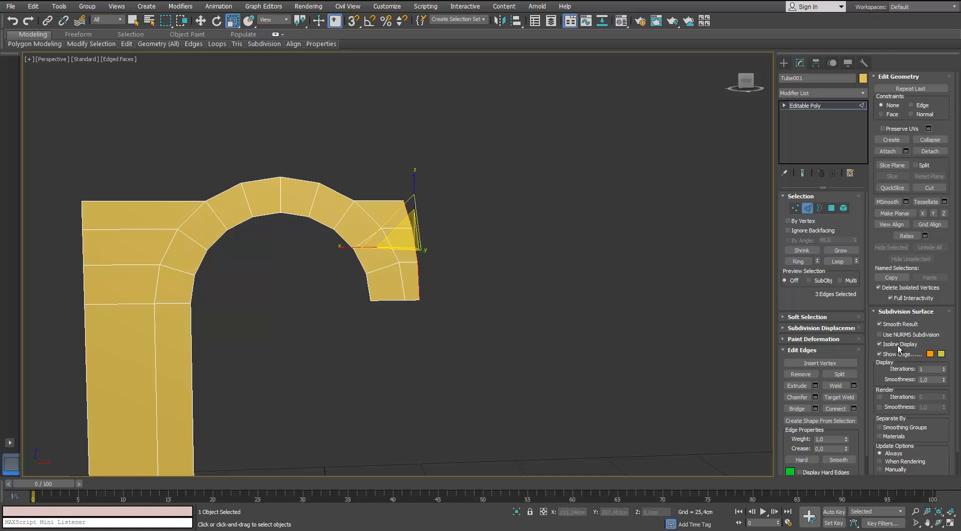
left_click(922, 213)
key("w")
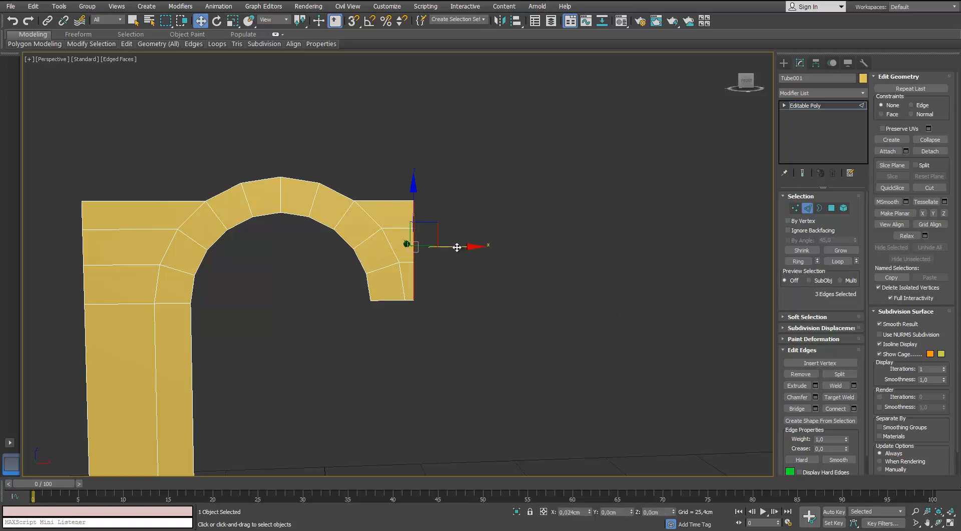
Select the six upper edges across the top of the arch and extrude them upward.
left_click(378, 205)
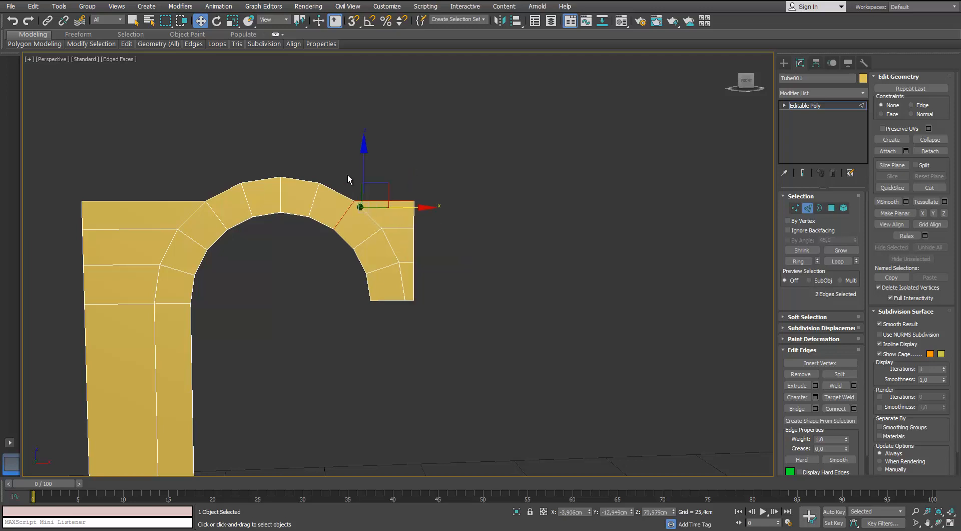
left_click(392, 198)
left_click_drag(388, 203, 387, 206)
left_click_drag(350, 169, 333, 198, "ctrl")
left_click_drag(311, 166, 216, 200, "ctrl")
left_click_drag(177, 180, 160, 209, "ctrl")
left_click_drag(273, 153, 293, 161)
Make the six top edges planar as a straight horizontal line and lower them slightly.
key("r")
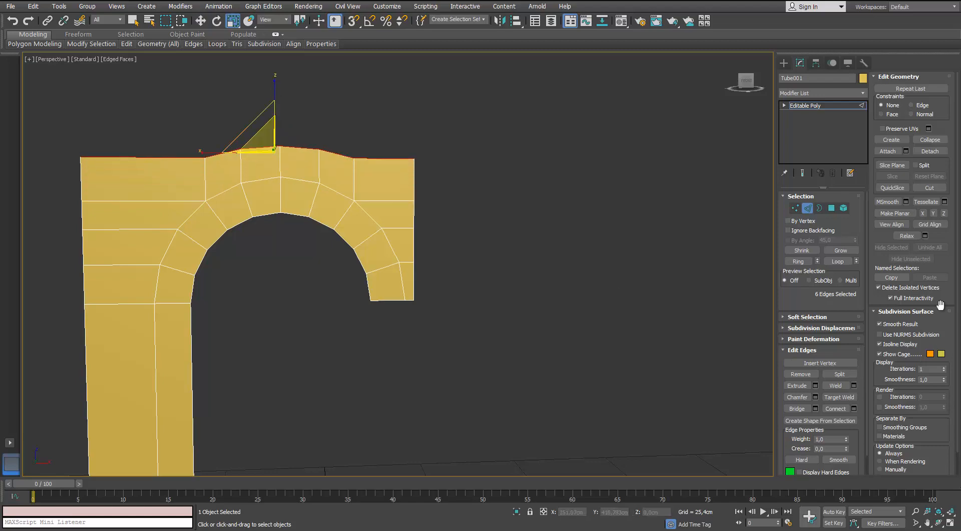
middle_click_drag(560, 211, 520, 216, "alt")
left_click(933, 215)
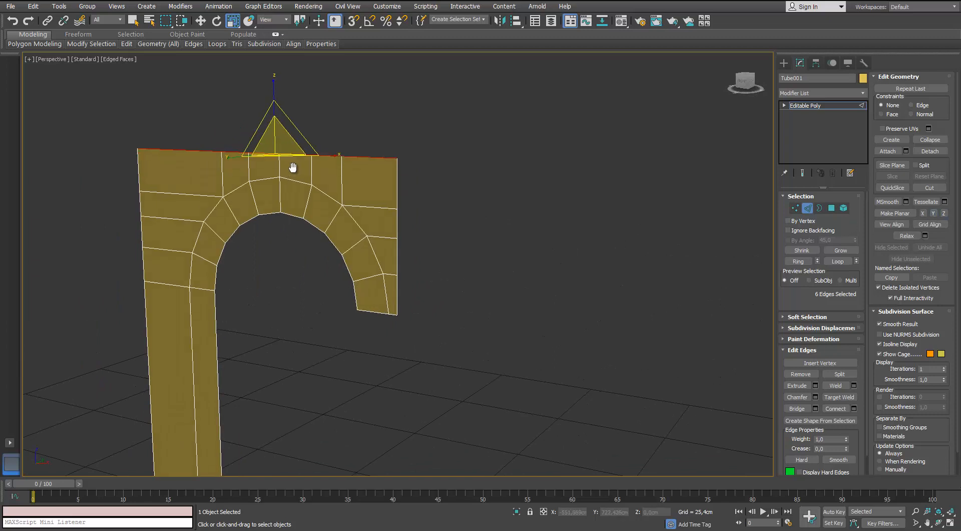
key("w")
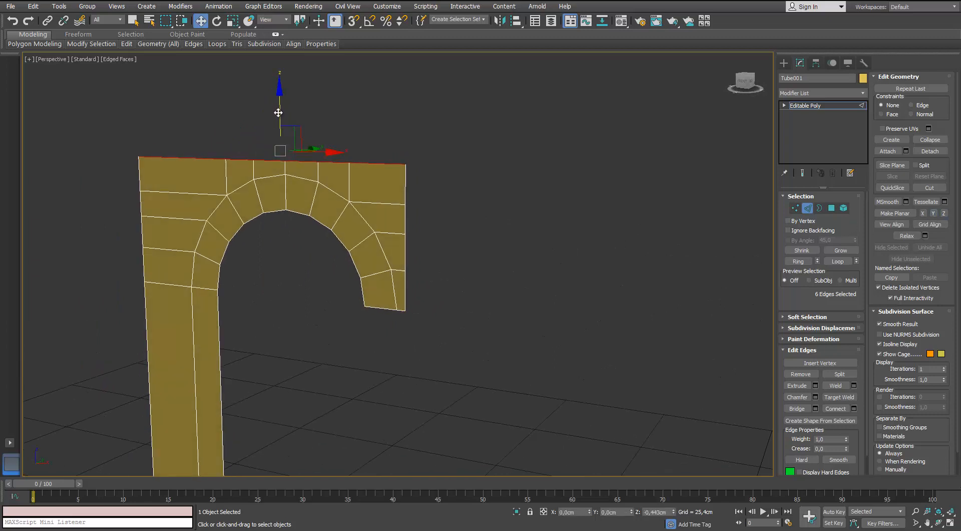
middle_click_drag(279, 112, 317, 245, "alt")
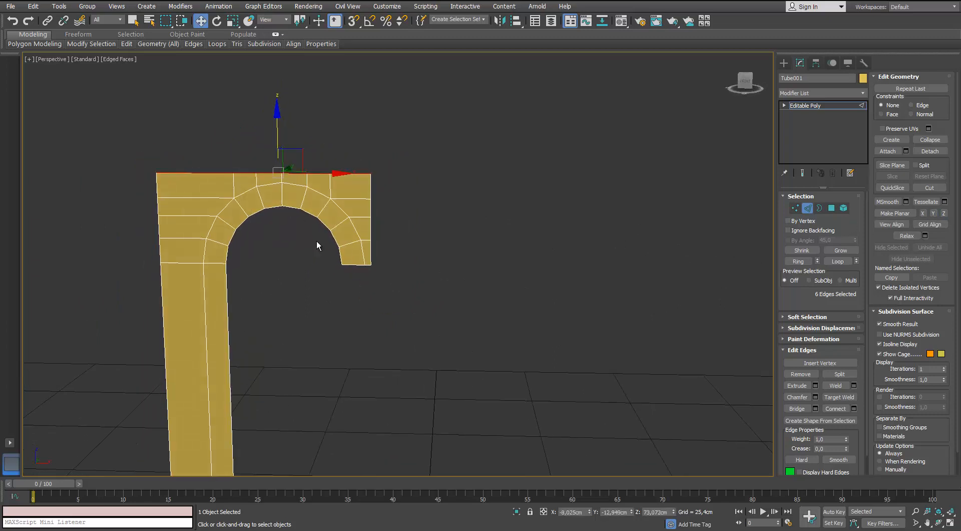
In the front view, extrude the two bottom edges of the arch's right end down about 2 cm.
key("f")
scroll(390, 300, "down", 3)
middle_click_drag(401, 325, 353, 195)
scroll(352, 196, "up", 2)
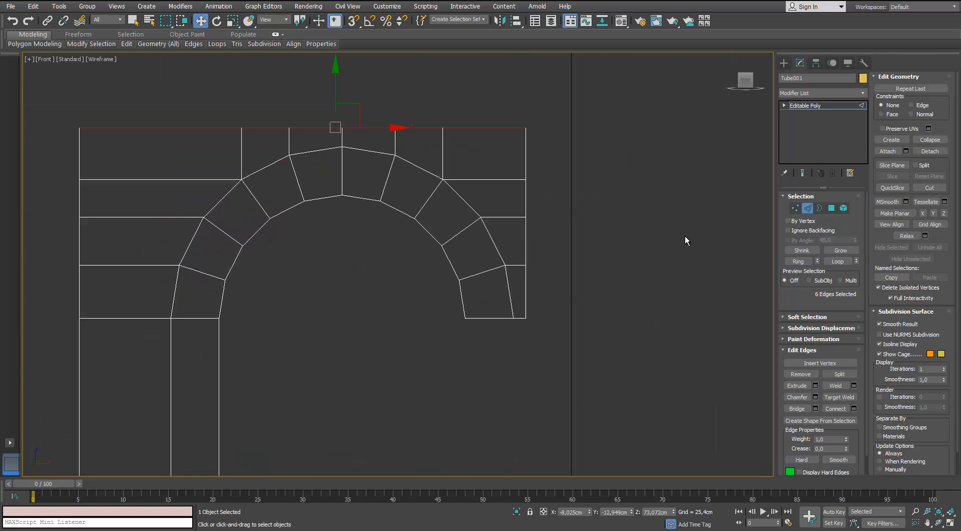
double_click(498, 318)
middle_click_drag(508, 300, 482, 274)
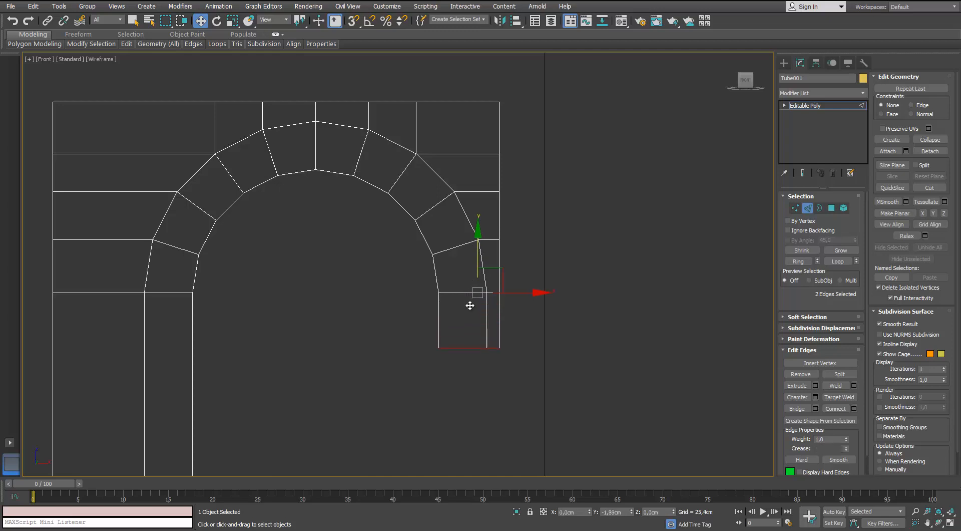
scroll(470, 314, "down", 2)
scroll(590, 295, "up", 1)
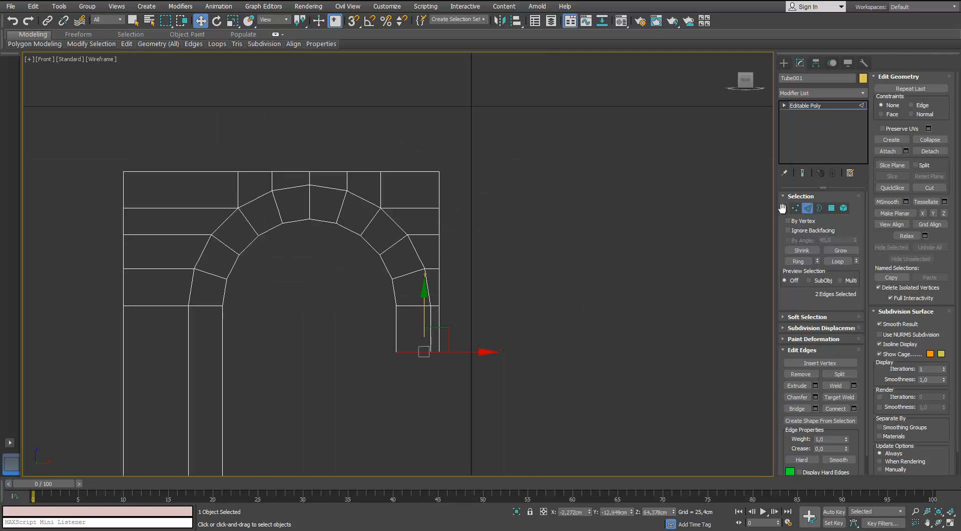
Move the right end's inner bottom vertex inward to make a slope, and lower its three bottom vertices about 0.3 cm.
left_click(794, 207)
middle_click_drag(349, 335, 338, 286)
left_click(385, 301)
left_click_drag(429, 302, 410, 307)
scroll(412, 306, "up", 2)
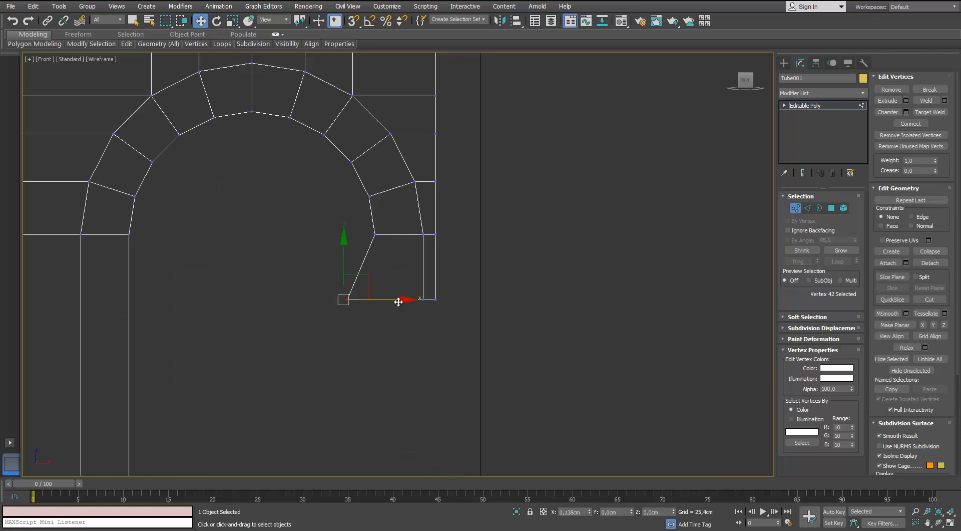
left_click_drag(536, 277, 293, 356)
left_click_drag(405, 259, 402, 267)
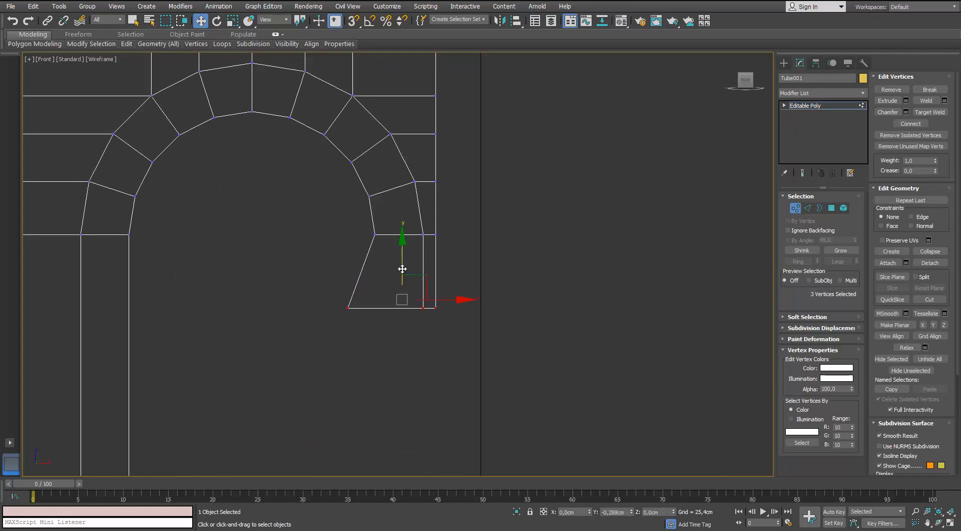
left_click(549, 319)
Extrude the two bottom edges of the sloped right end straight down to add another block.
key("2")
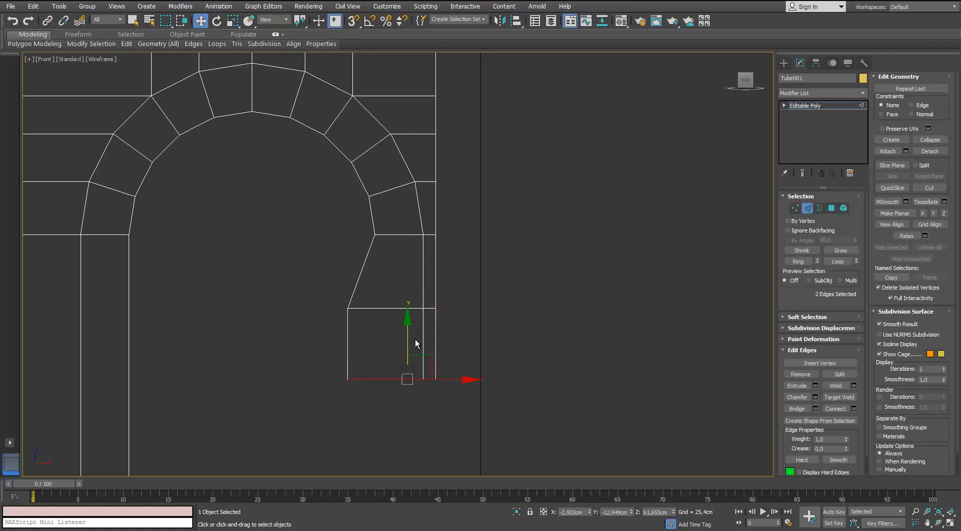
scroll(416, 338, "up", 2)
key("1")
scroll(413, 303, "down", 3)
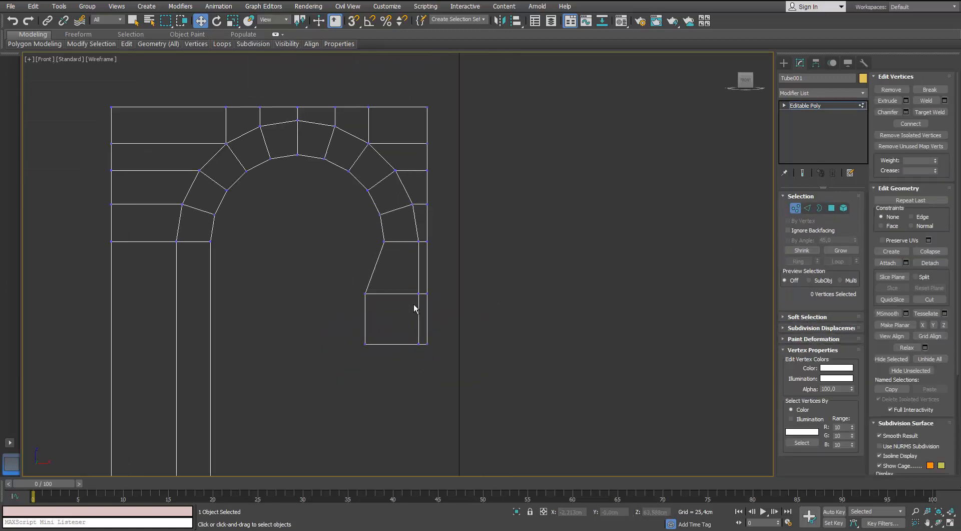
scroll(414, 305, "up", 2)
Remove the inner edge loop running down the right curve and through the right end's lower blocks.
left_click(807, 208)
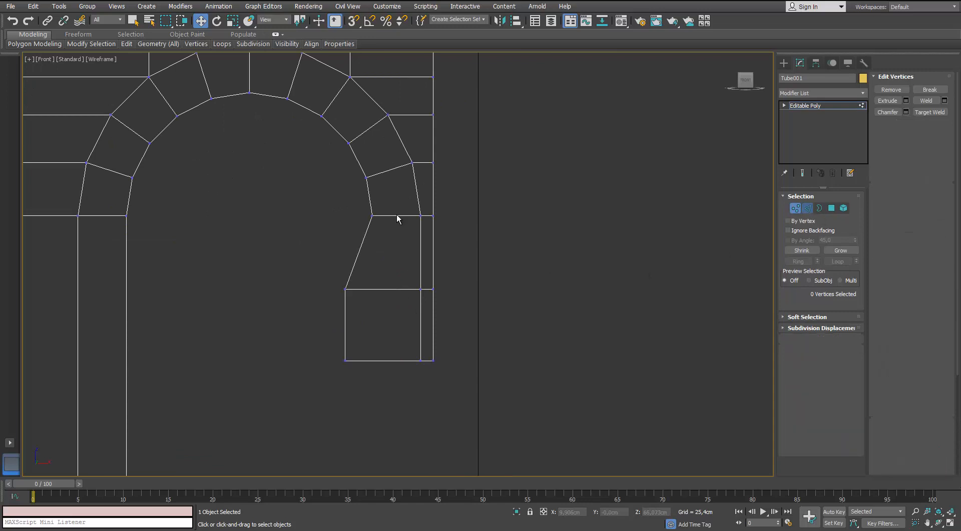
middle_click_drag(397, 215, 398, 273)
double_click(421, 291)
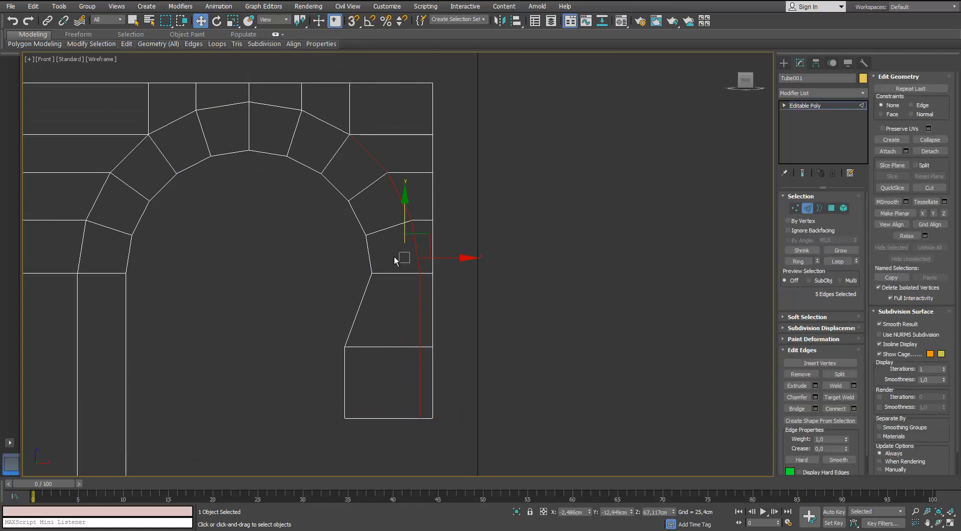
key("BackSpace")
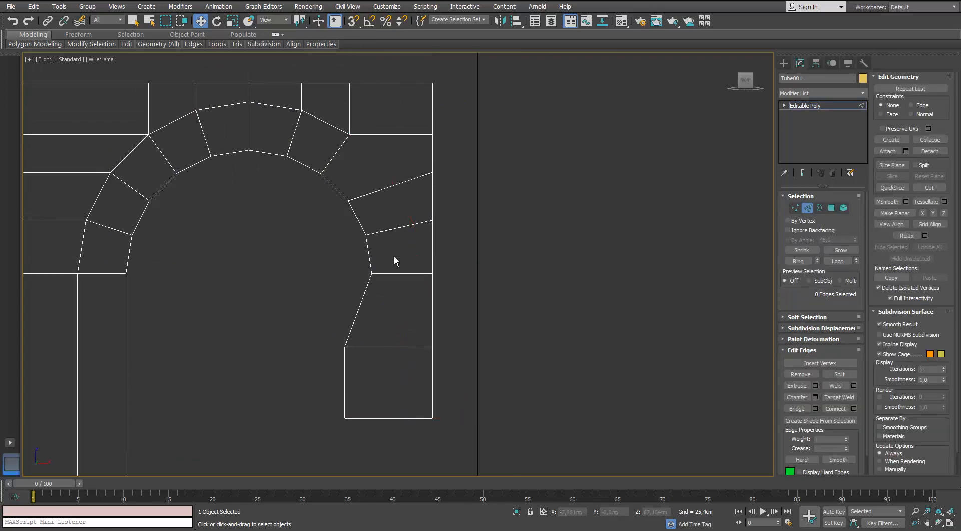
Remove the edge loop running over the top of the arch together with its horizontal edge on the left.
middle_click_drag(343, 170, 366, 173)
scroll(366, 173, "down", 3)
double_click(377, 164)
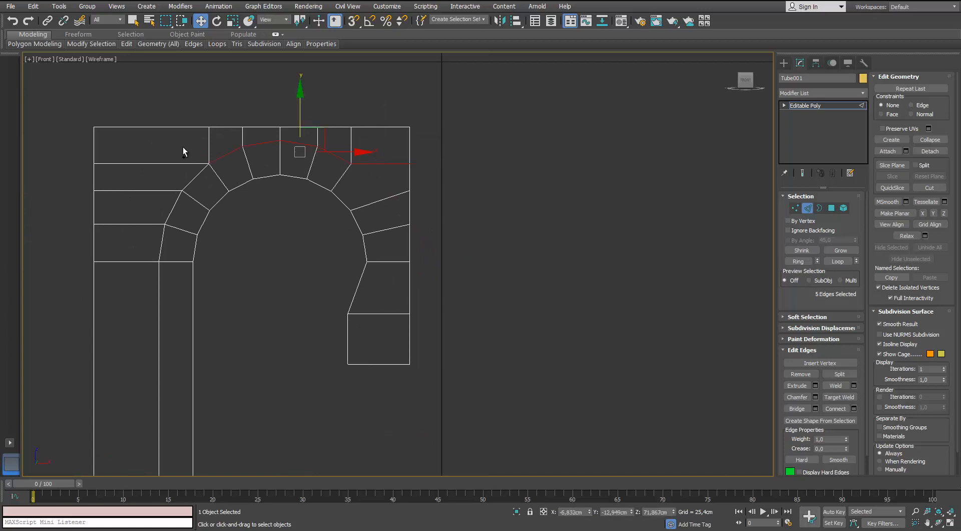
left_click(174, 164, "ctrl")
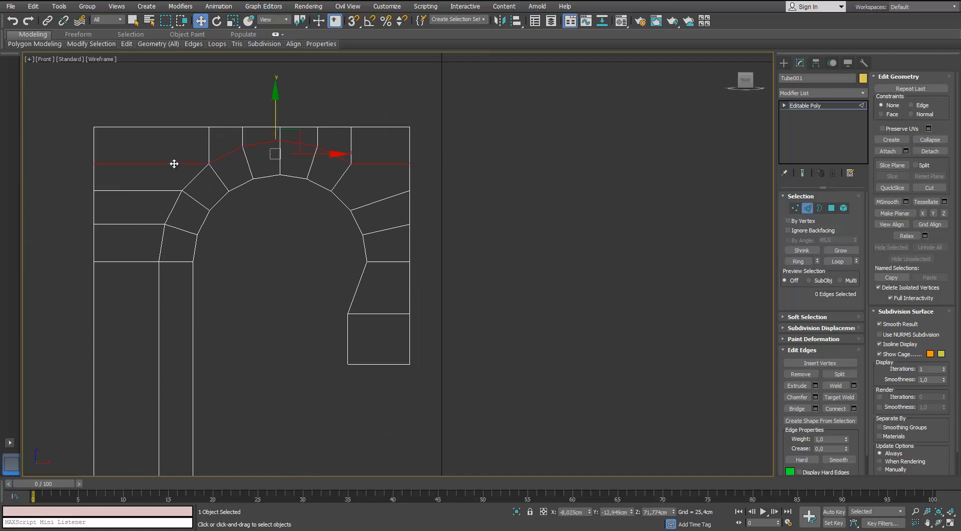
key("BackSpace")
Remove the remaining inner edge loop along the left curve and down the long leg.
scroll(173, 163, "down", 4)
scroll(176, 172, "up", 3)
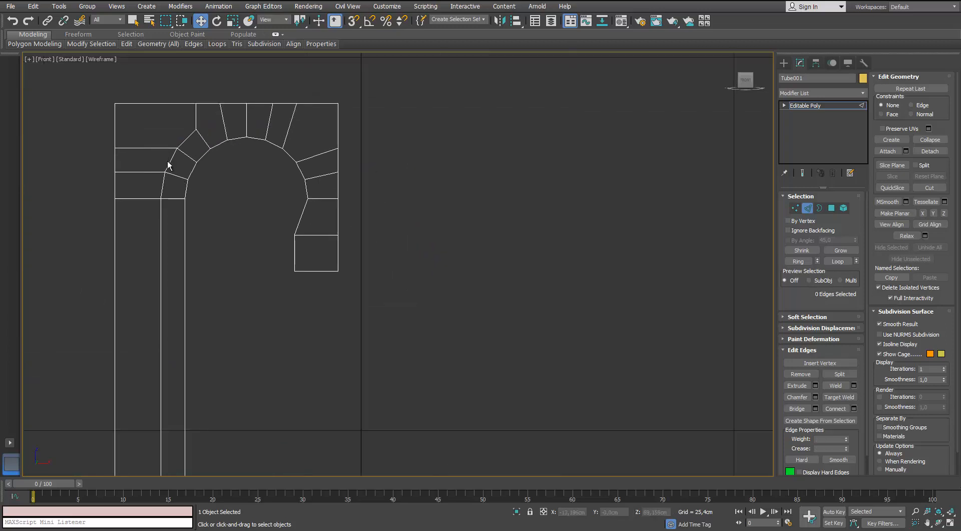
double_click(169, 163)
key("BackSpace")
scroll(171, 159, "down", 4)
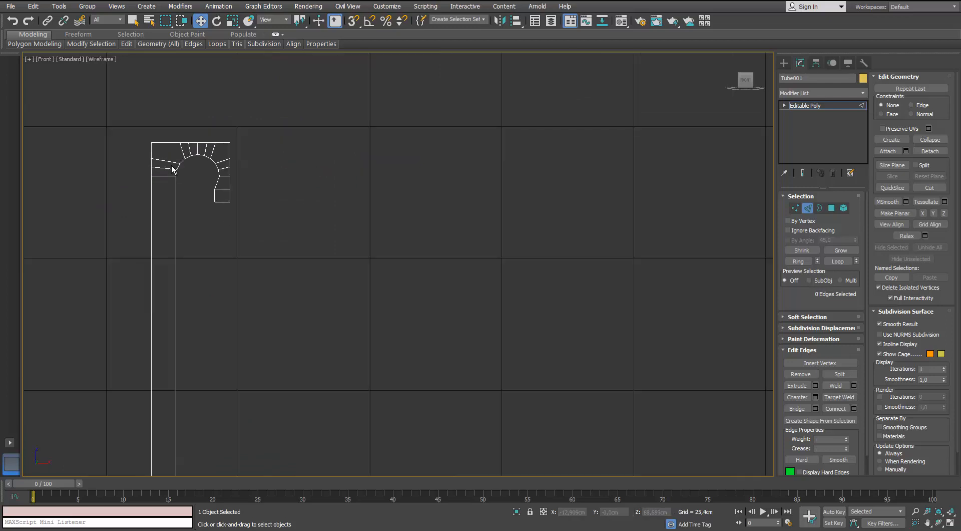
Move the lowest inner vertex of the right end outward to form a narrow tip, and lower both tip vertices to about Z 61.15 cm.
scroll(172, 165, "up", 3)
scroll(191, 146, "up", 3)
middle_click_drag(191, 146, 217, 96)
left_click(795, 207)
left_click(328, 289)
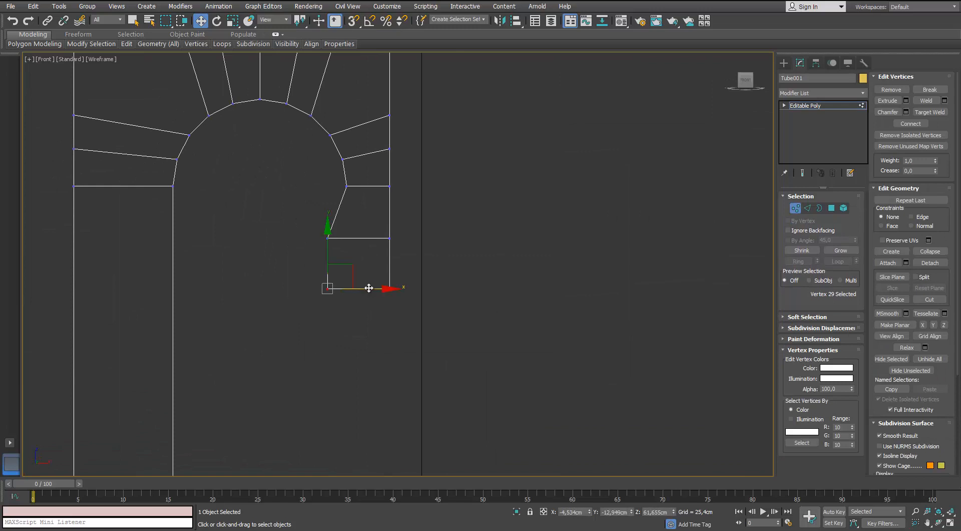
scroll(423, 288, "up", 3)
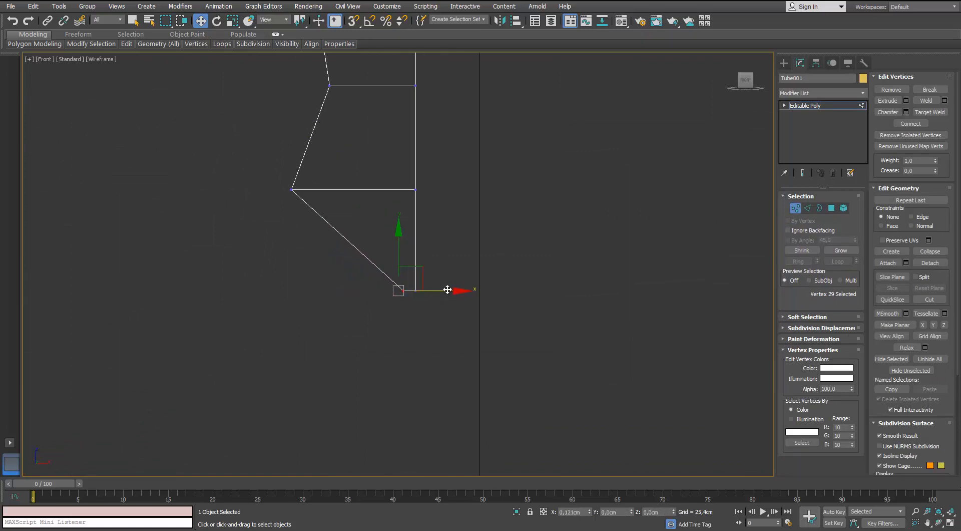
left_click_drag(452, 289, 463, 289)
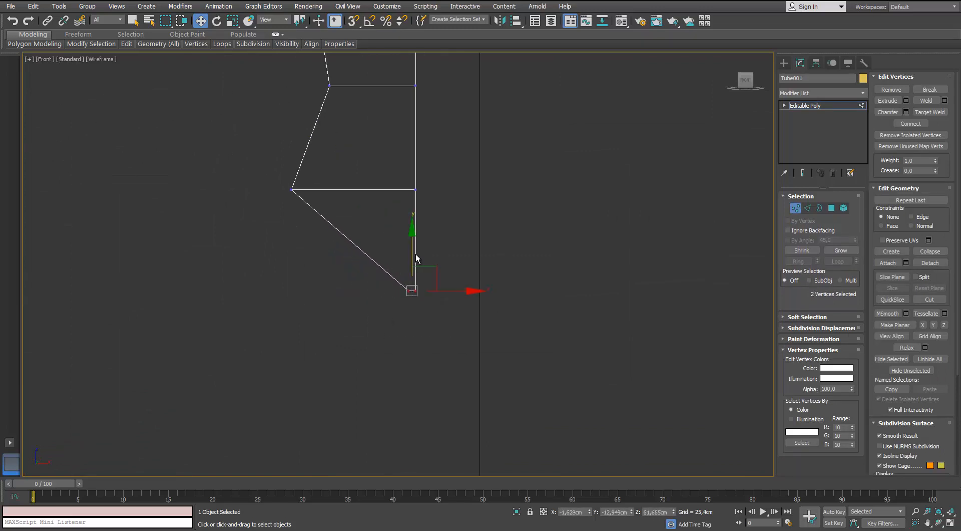
mouse_move(415, 254)
left_mouse_down()
mouse_move(410, 292)
mouse_move(406, 255)
left_mouse_up()
scroll(398, 265, "down", 3)
scroll(398, 263, "up", 2)
scroll(391, 235, "down", 3)
scroll(373, 211, "up", 2)
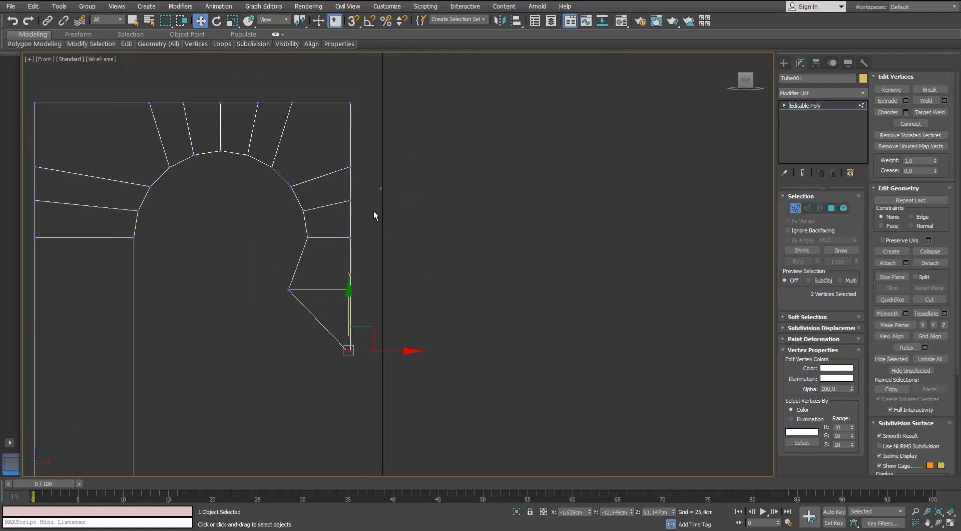
Level the slanted edges on both sides of the arch by moving their four outer side vertices down.
scroll(355, 234, "up", 2)
left_click_drag(361, 216, 287, 249)
key("r")
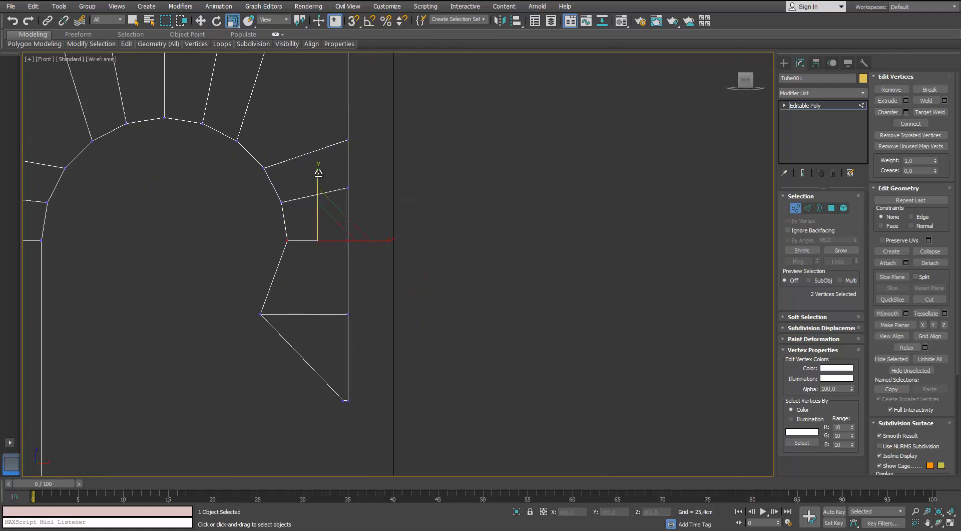
left_click(348, 188)
left_click(348, 139, "ctrl")
key("w")
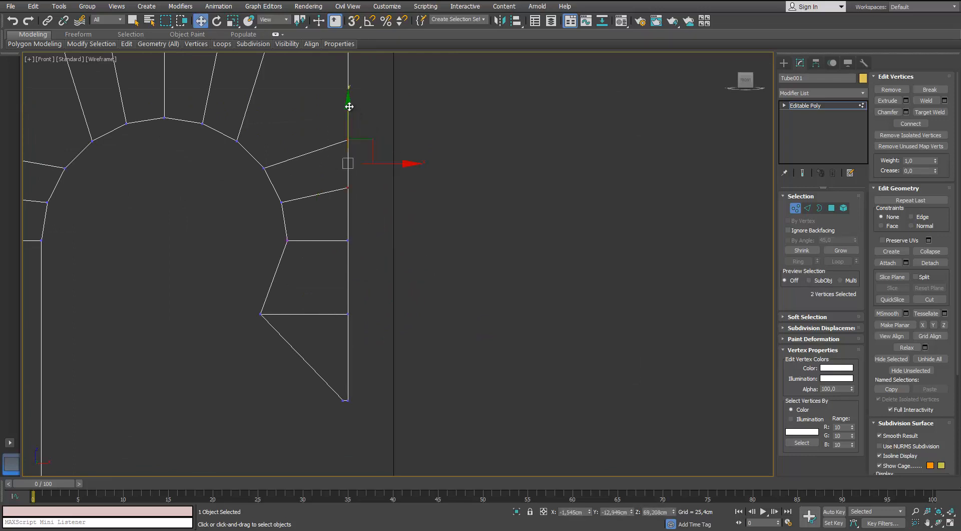
left_click_drag(349, 106, 347, 123)
scroll(394, 137, "down", 2)
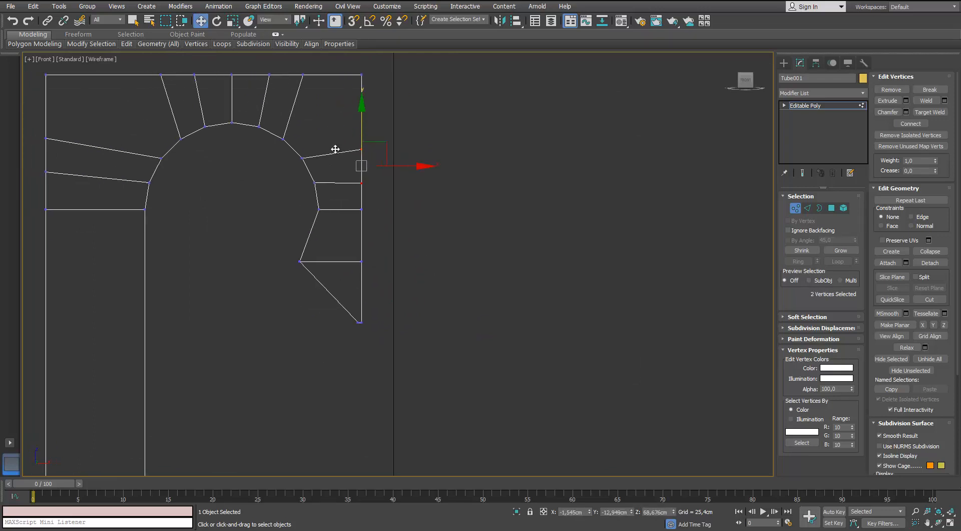
key("ctrl+z")
left_click_drag(37, 181, 60, 134, "ctrl")
left_click_drag(205, 113, 200, 119)
Scale the vertices along the panel's upper edge closer together horizontally so the edges above the arch run vertically.
middle_click_drag(264, 97, 262, 128)
left_click_drag(321, 90, 155, 134)
key("r")
left_click_drag(291, 107, 276, 110)
scroll(289, 156, "down", 2)
left_click(293, 196)
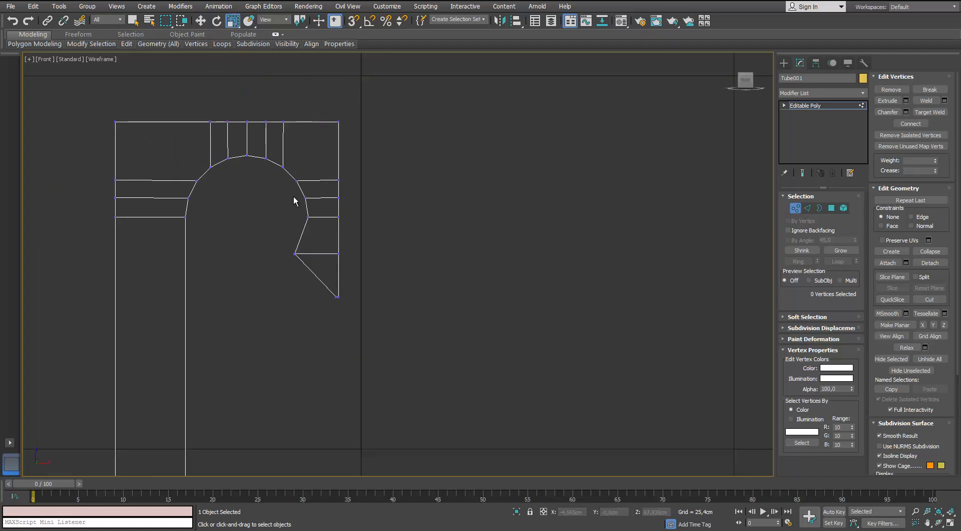
Try to make the two tip vertices of the right end planar and inspect the panel's shape.
middle_click_drag(320, 227, 312, 181)
scroll(311, 181, "up", 2)
scroll(351, 267, "up", 2)
left_click_drag(351, 266, 324, 306)
scroll(353, 304, "up", 2)
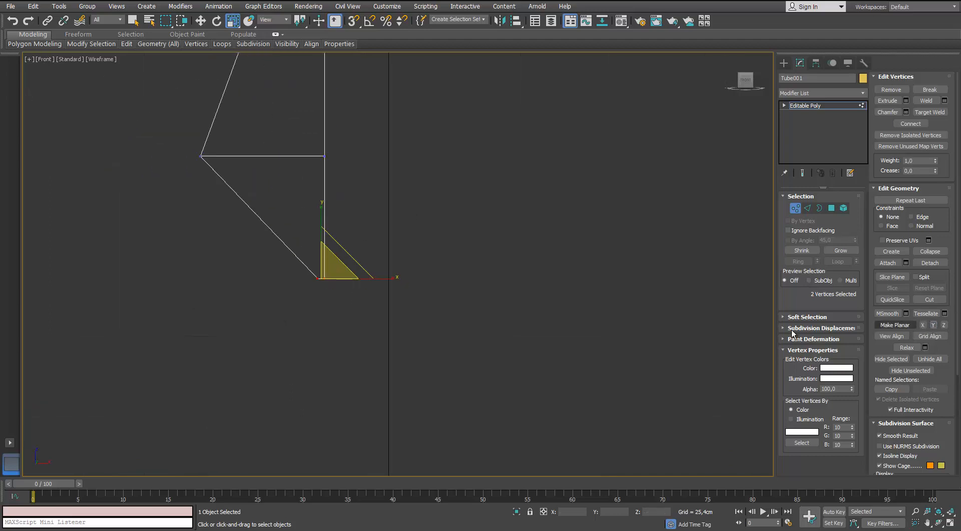
middle_click_drag(331, 235, 329, 251, "alt")
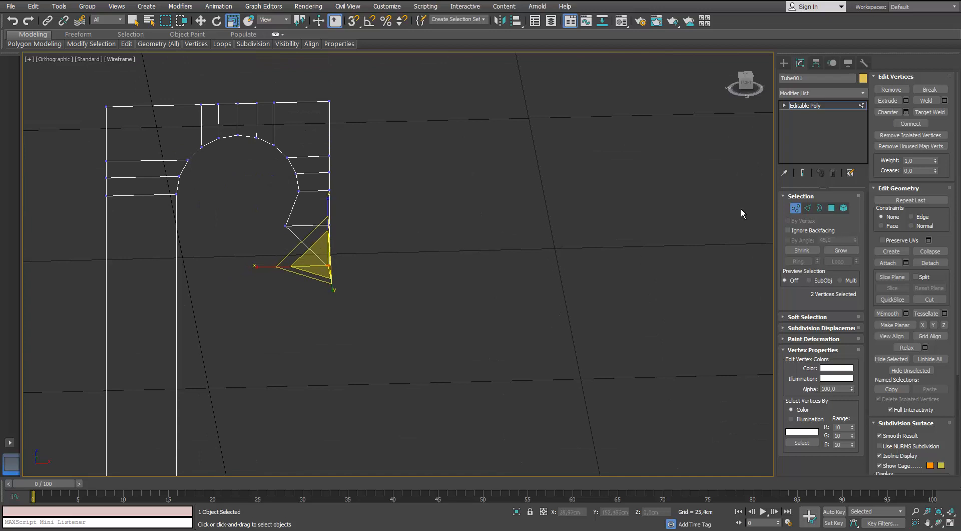
key("f")
key("z")
middle_click_drag(451, 170, 448, 249)
scroll(451, 197, "down", 6)
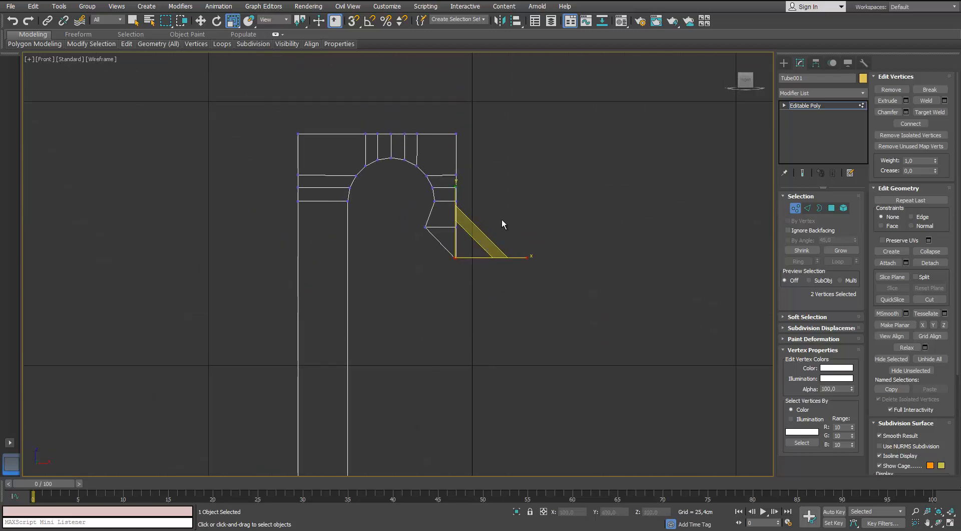
scroll(480, 223, "up", 2)
Try a Symmetry modifier on the whole arch panel and delete the modifier.
left_click(798, 209)
left_click(865, 94)
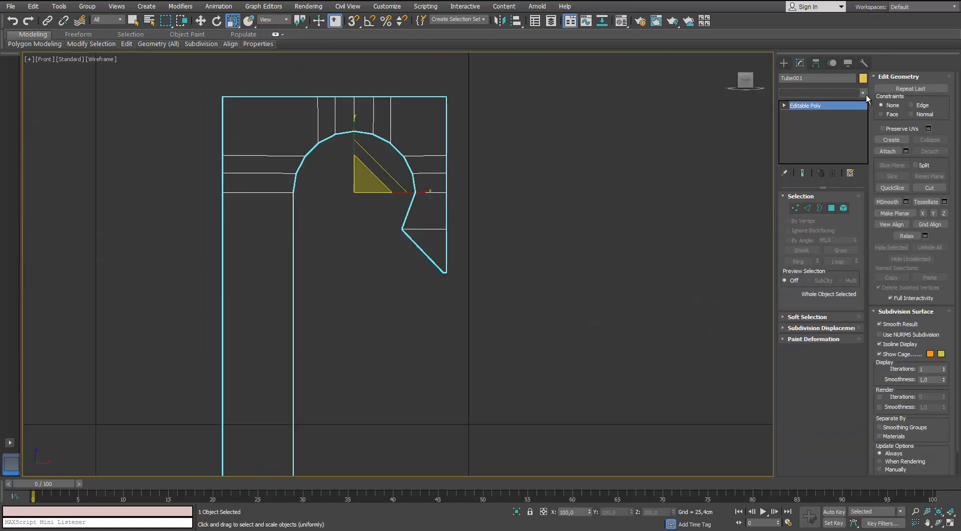
left_click(864, 94)
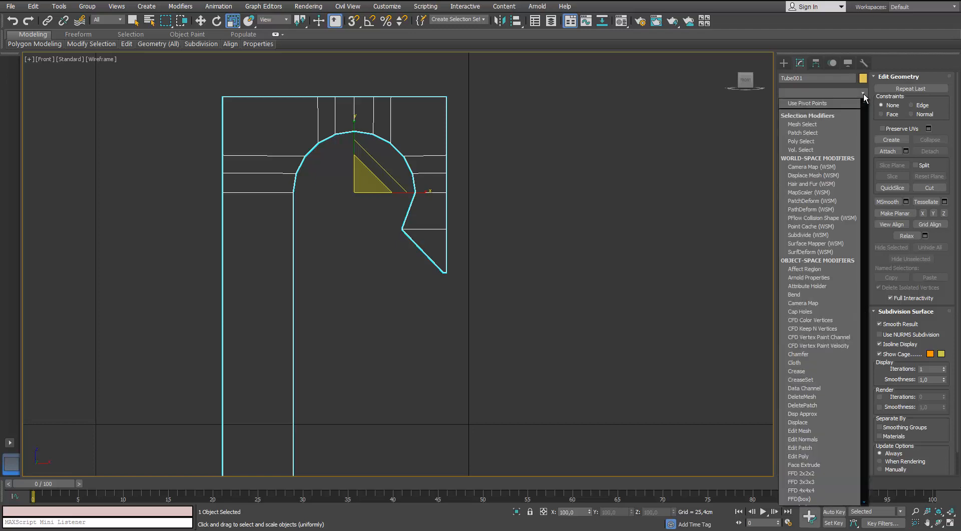
type("sy")
key("Return")
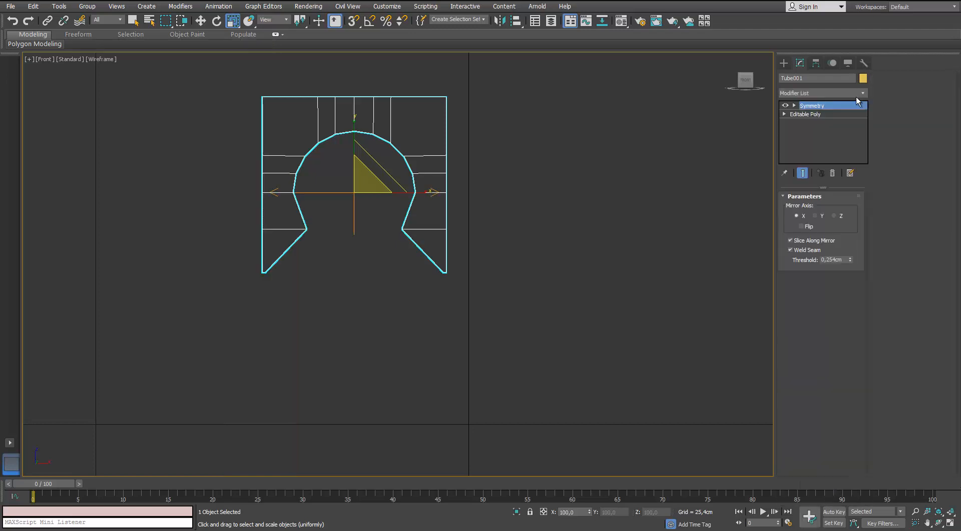
key("Delete")
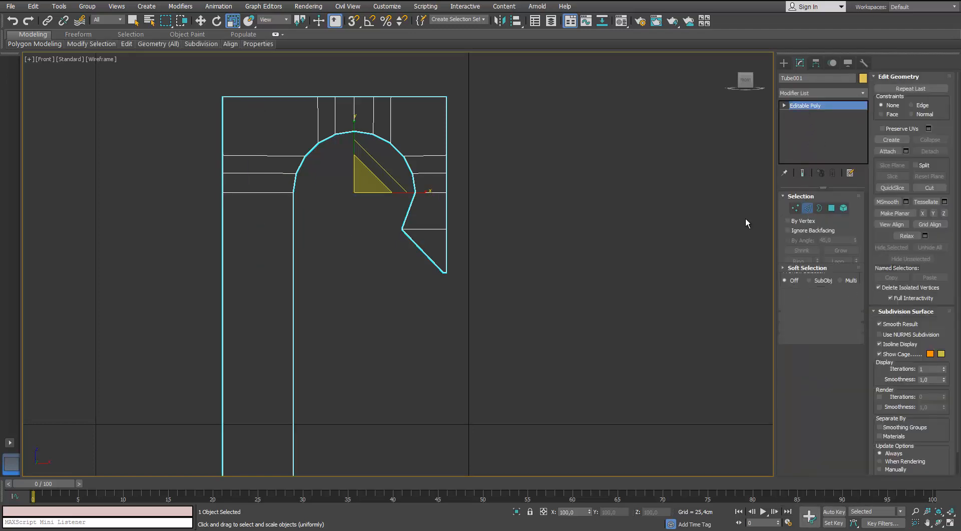
Mirror the arch about its selected right outer edge loop with a Symmetry modifier on the X axis, with Flip enabled.
key("2")
double_click(445, 131)
left_click(864, 95)
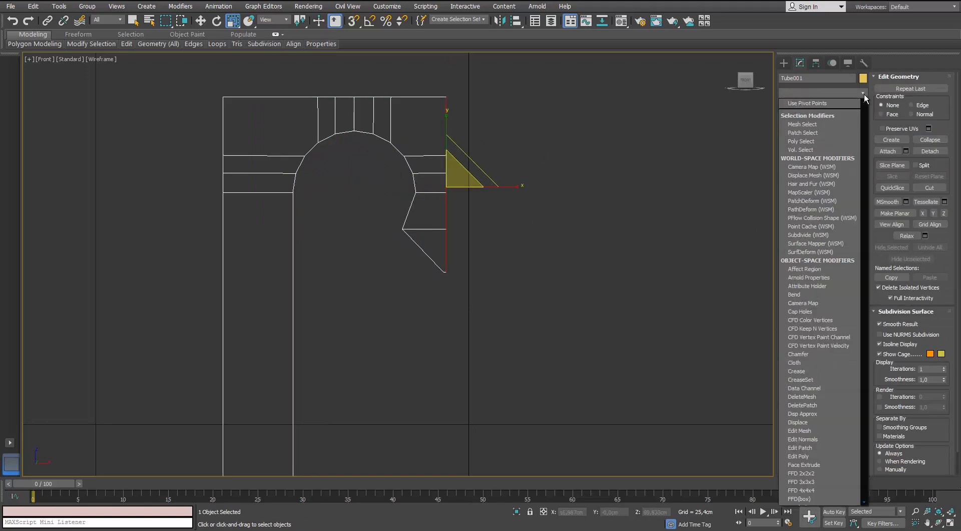
scroll(864, 94, "up", 5)
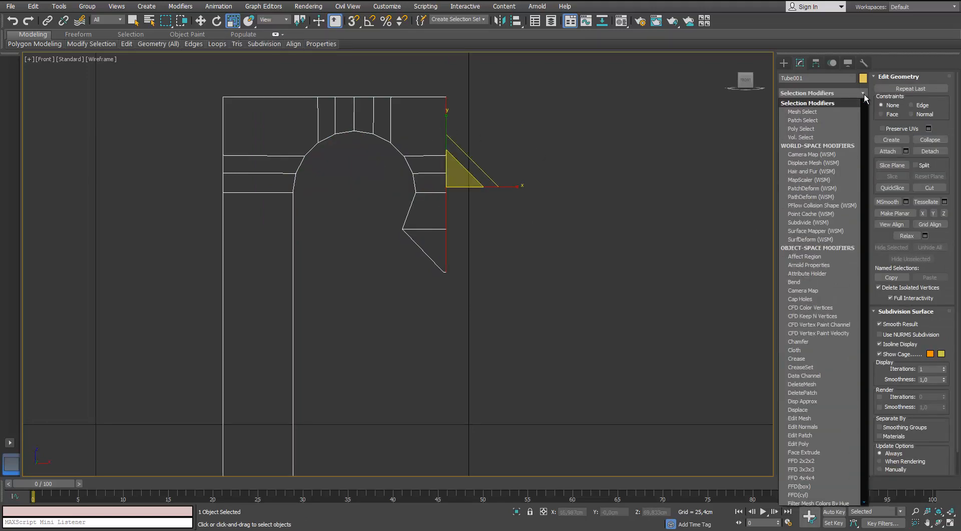
type("sy")
key("Return")
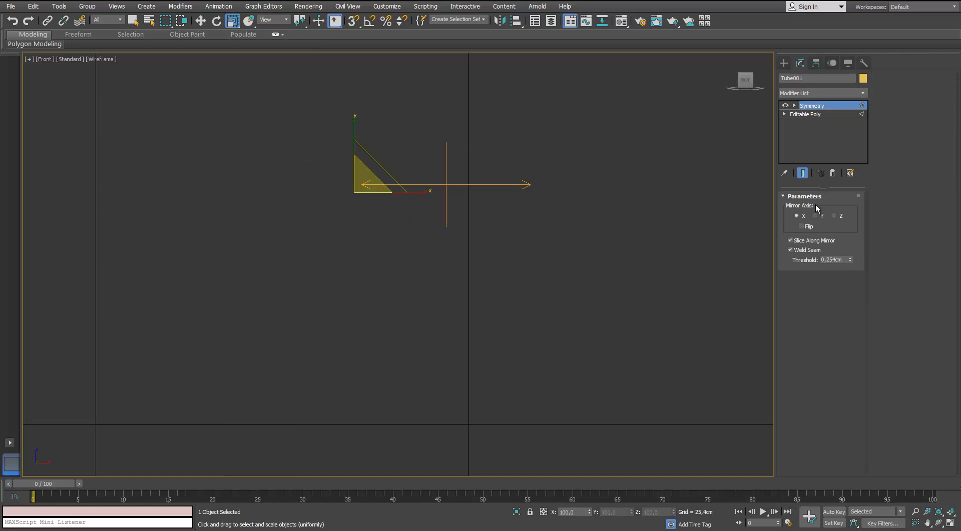
left_click(802, 227)
scroll(447, 176, "up", 6)
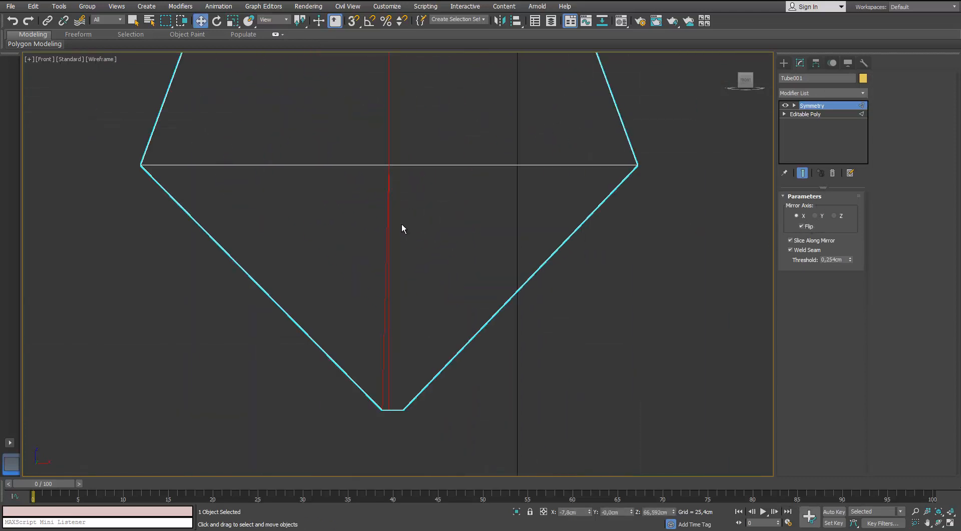
scroll(401, 225, "down", 4)
scroll(400, 210, "up", 2)
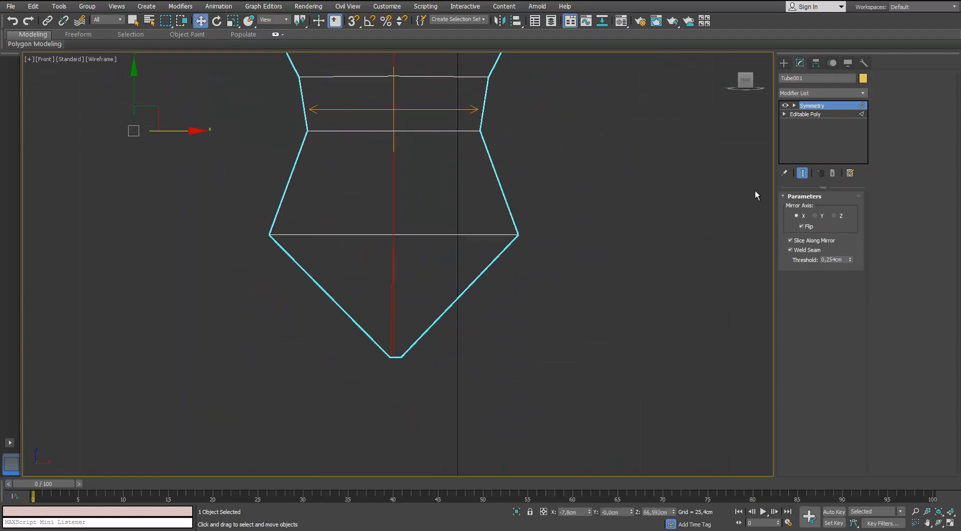
Try to flatten the right outer edge loop along X in the base Editable Poly and return to the Symmetry modifier.
left_click(803, 115)
middle_click_drag(483, 273, 483, 311)
scroll(483, 310, "down", 3)
key("r")
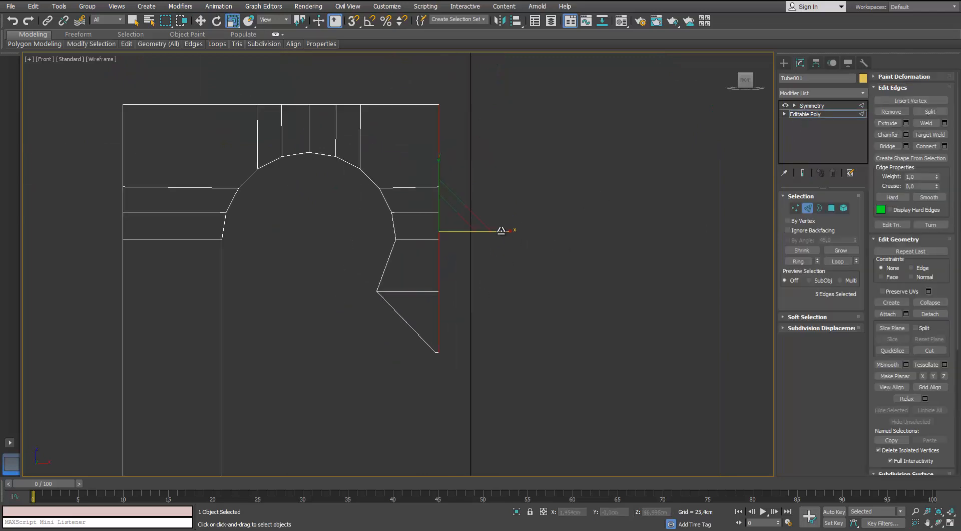
left_click(811, 106)
Convert the mirrored double arch to an Editable Poly.
middle_click_drag(546, 284, 524, 231)
scroll(450, 210, "down", 8)
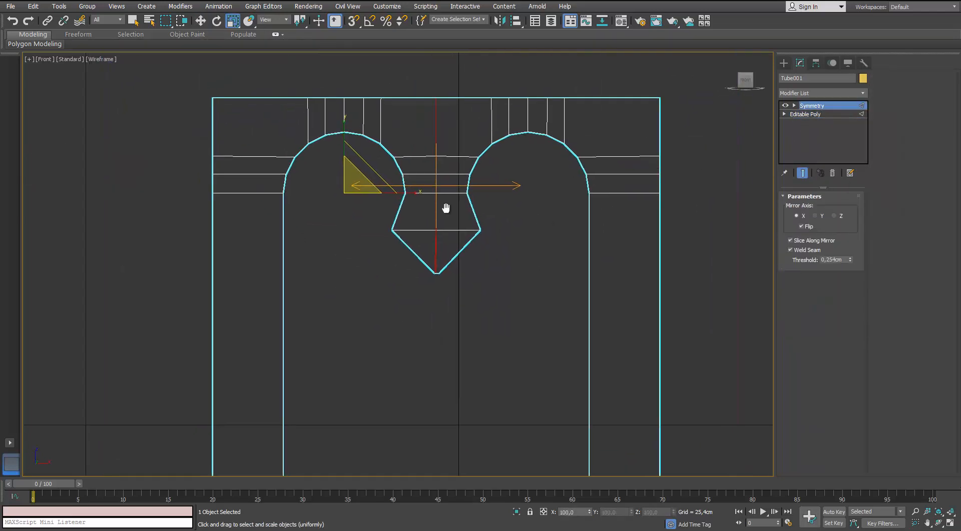
scroll(425, 142, "up", 4)
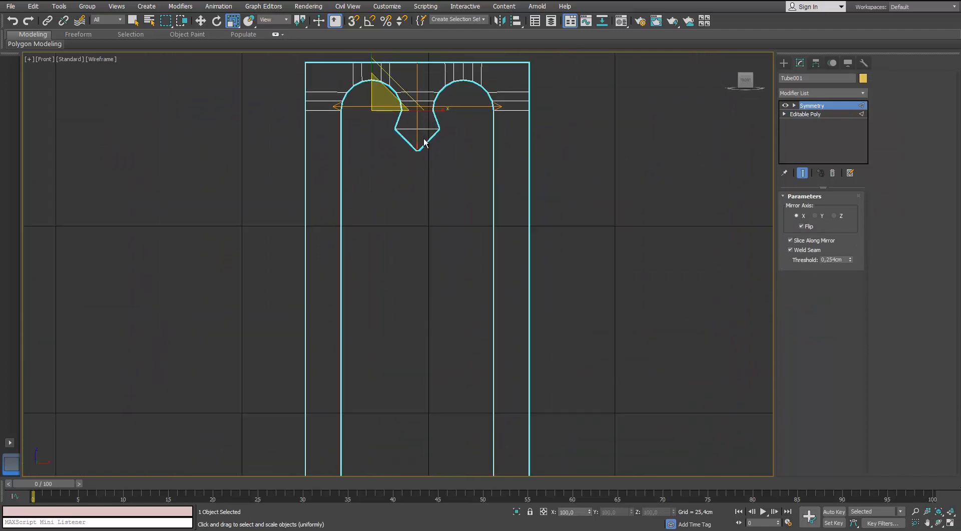
scroll(410, 133, "up", 2)
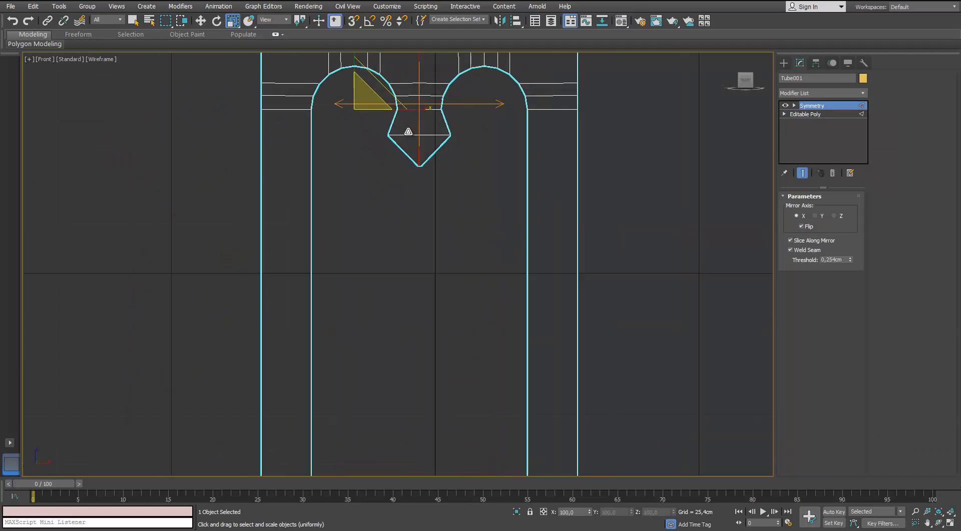
right_click(407, 130)
left_click(380, 237)
scroll(420, 151, "up", 4)
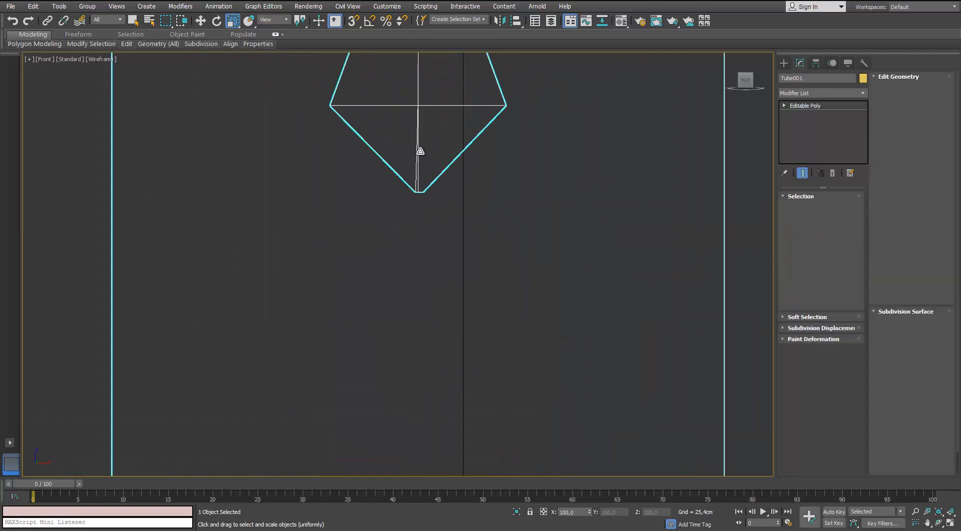
Examine the vertices and the doubled centre line at the tip of the hanging middle piece in vertex mode.
left_click(794, 205)
scroll(455, 170, "up", 1)
scroll(439, 270, "up", 4)
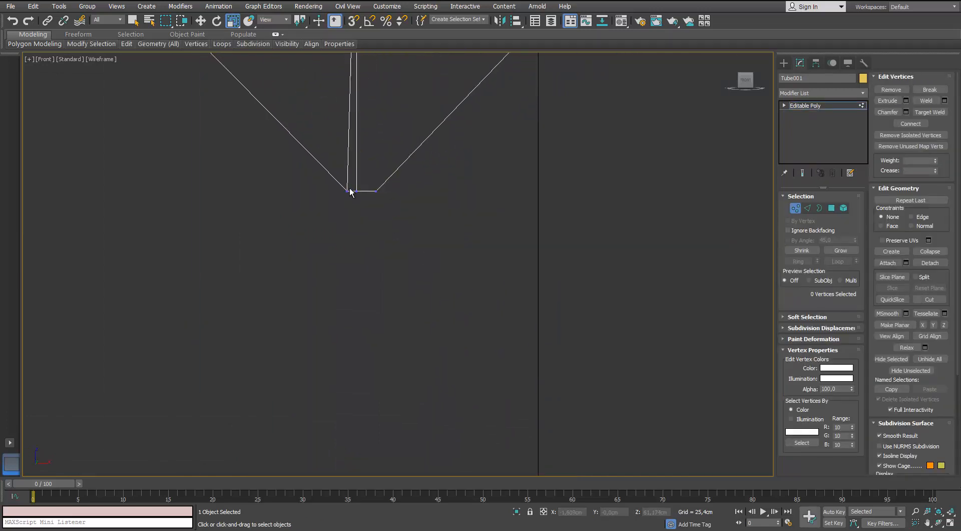
scroll(360, 186, "up", 4)
key("w")
middle_click_drag(373, 197, 371, 284)
scroll(371, 283, "down", 3)
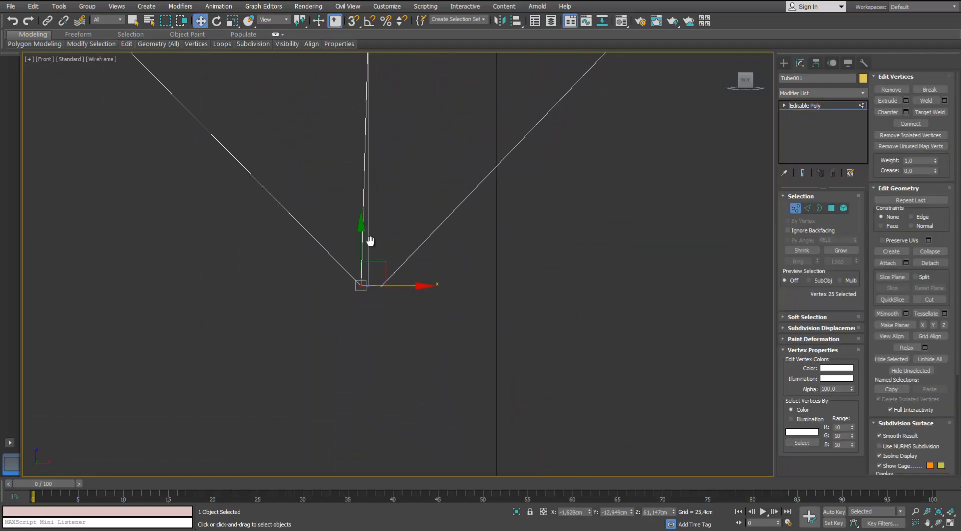
middle_click_drag(371, 241, 380, 324)
scroll(380, 324, "down", 3)
scroll(377, 332, "up", 5)
Try to move the middle tip vertex over to the right tip corner, and undo the tip vertex moves.
left_click(385, 418)
left_click(377, 386)
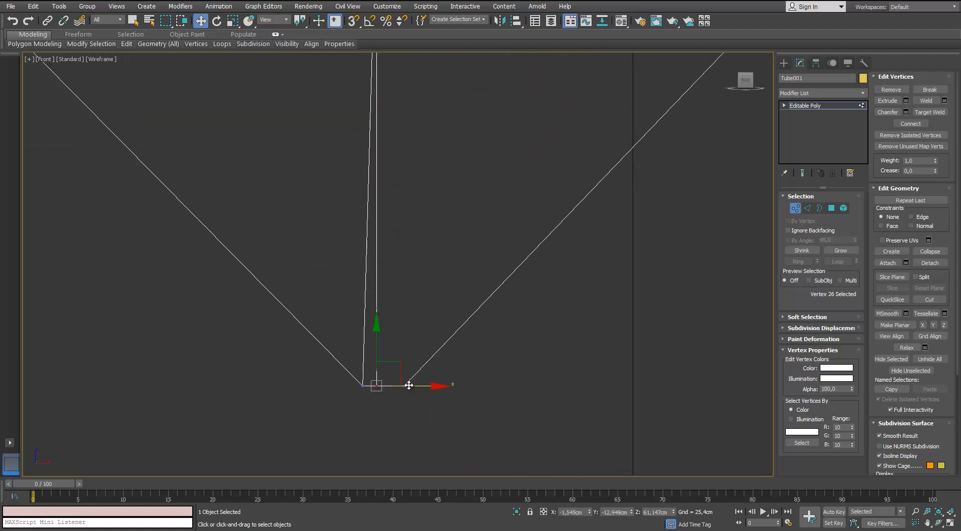
left_click_drag(407, 386, 435, 386)
scroll(419, 376, "down", 4)
scroll(410, 342, "up", 3)
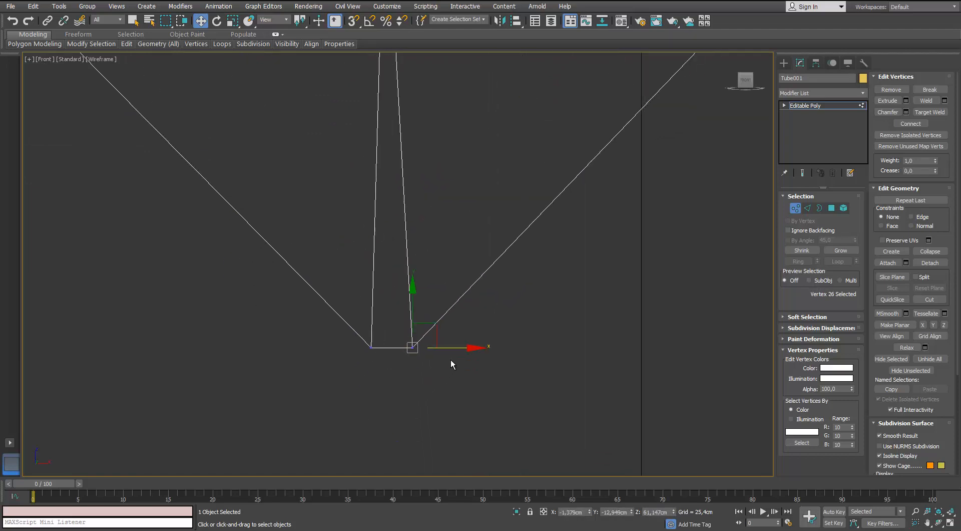
left_click_drag(447, 351, 401, 291)
scroll(396, 358, "up", 1)
middle_click_drag(411, 333, 412, 328)
scroll(412, 329, "up", 2)
left_click_drag(412, 364, 421, 319)
key("ctrl+z")
key("ctrl+z")
key("ctrl+z")
Select the centre vertex on the widest horizontal edge of the hanging piece and nudge it slightly along X.
scroll(366, 281, "down", 4)
middle_click_drag(373, 285, 425, 471)
scroll(408, 288, "up", 1)
mouse_move(435, 294)
left_mouse_down()
mouse_move(388, 292)
mouse_move(468, 287)
mouse_move(440, 293)
left_mouse_up()
scroll(445, 300, "down", 3)
middle_click_drag(440, 344, 378, 281)
scroll(365, 373, "up", 5)
scroll(365, 373, "down", 3)
middle_click_drag(439, 426, 384, 344)
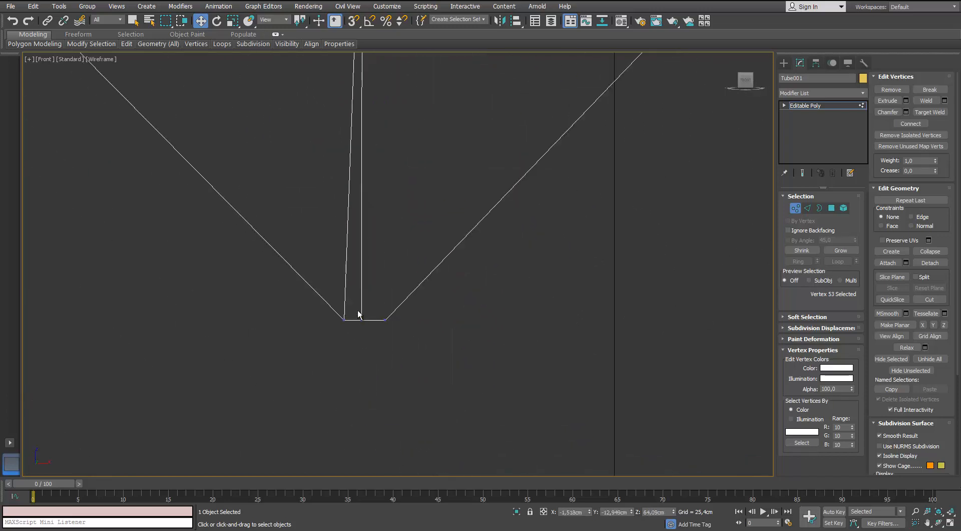
In the perspective view, move the middle tip vertex up and to the right to about X -1.44 cm, Z 61.49 cm.
key("p")
scroll(361, 290, "up", 5)
scroll(361, 378, "down", 2)
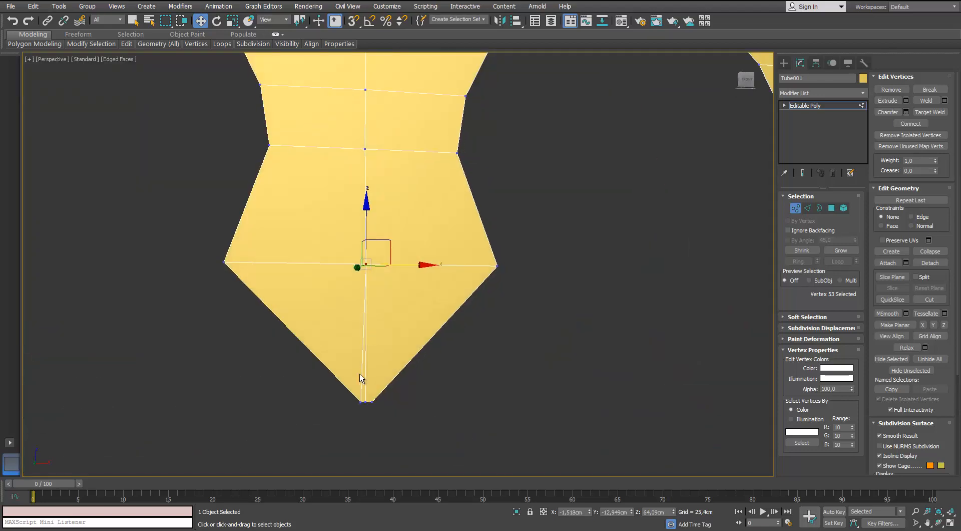
scroll(361, 378, "up", 5)
left_click(386, 414)
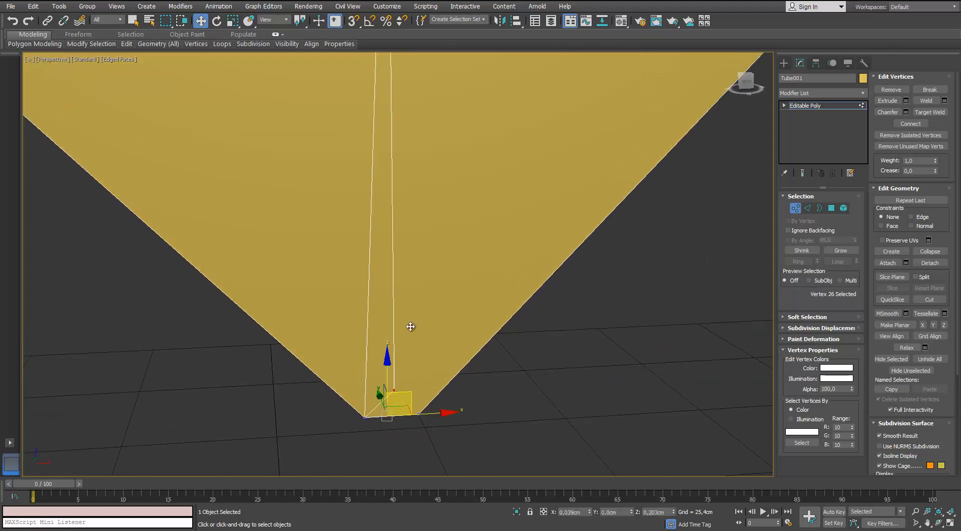
left_click_drag(411, 327, 412, 324)
scroll(392, 333, "down", 3)
middle_click_drag(383, 343, 371, 328)
scroll(372, 343, "up", 3)
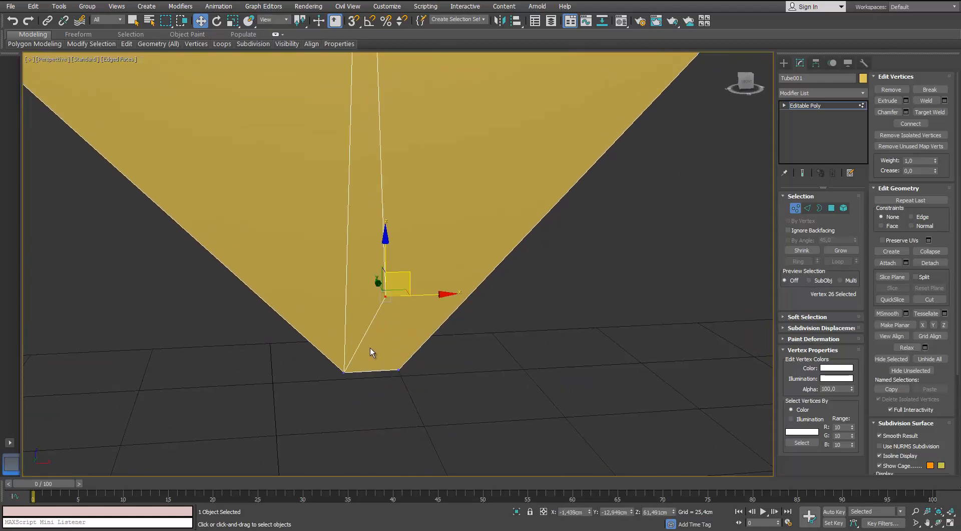
Delete the left one of the two centre edges that run down to the tip.
left_click(806, 209)
left_click(347, 294)
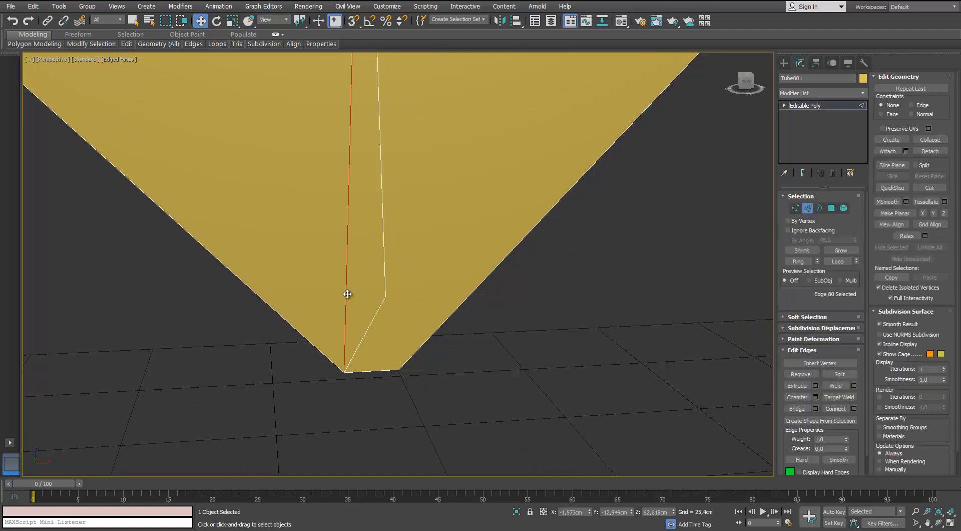
key("Delete")
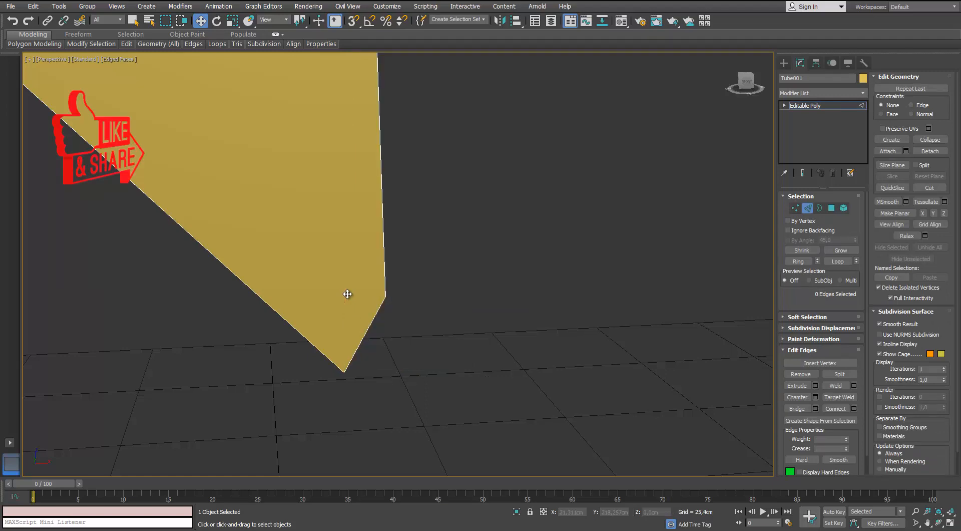
Examine the hanging middle piece and the whole double-arch panel down to the feet of its legs.
scroll(343, 290, "down", 4)
middle_click_drag(343, 291, 313, 258)
scroll(314, 257, "up", 3)
scroll(322, 306, "down", 2)
scroll(333, 283, "down", 4)
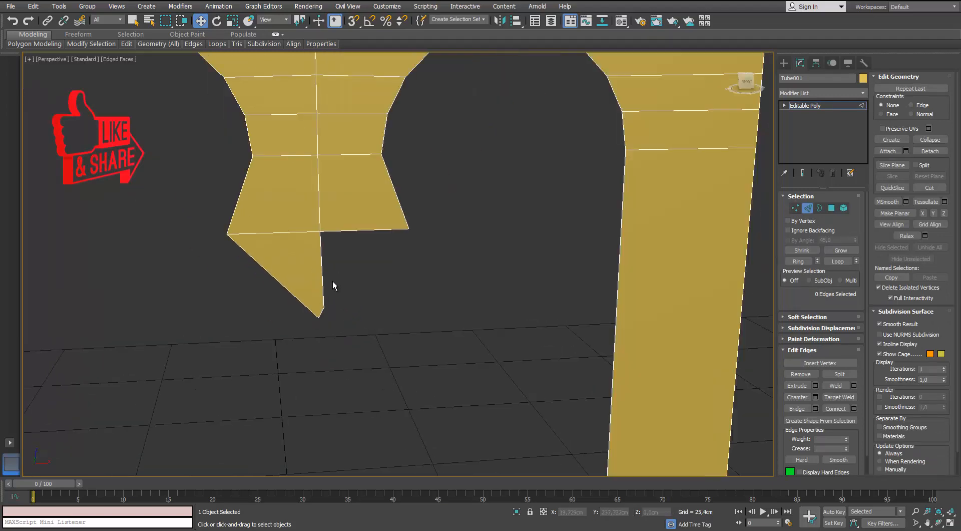
scroll(329, 285, "up", 3)
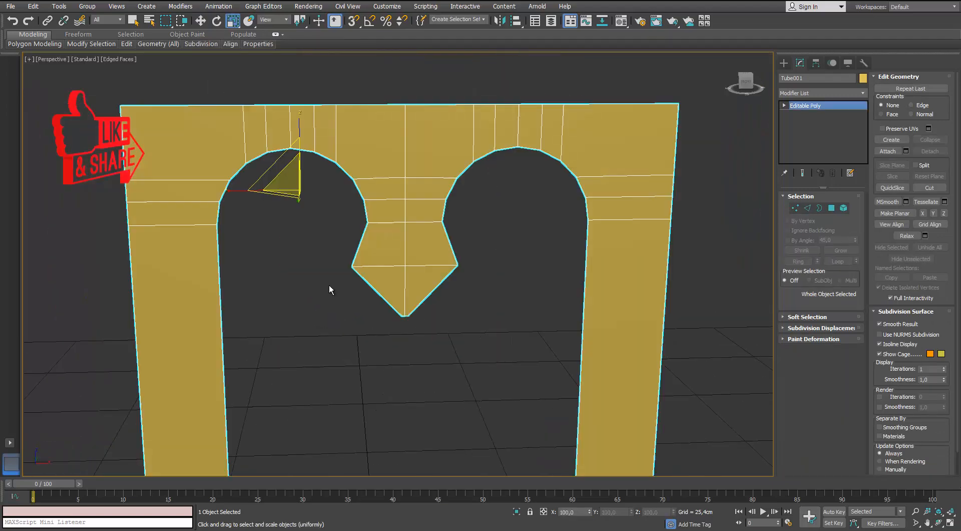
middle_click_drag(349, 305, 331, 236)
scroll(383, 234, "up", 6)
scroll(424, 234, "down", 8)
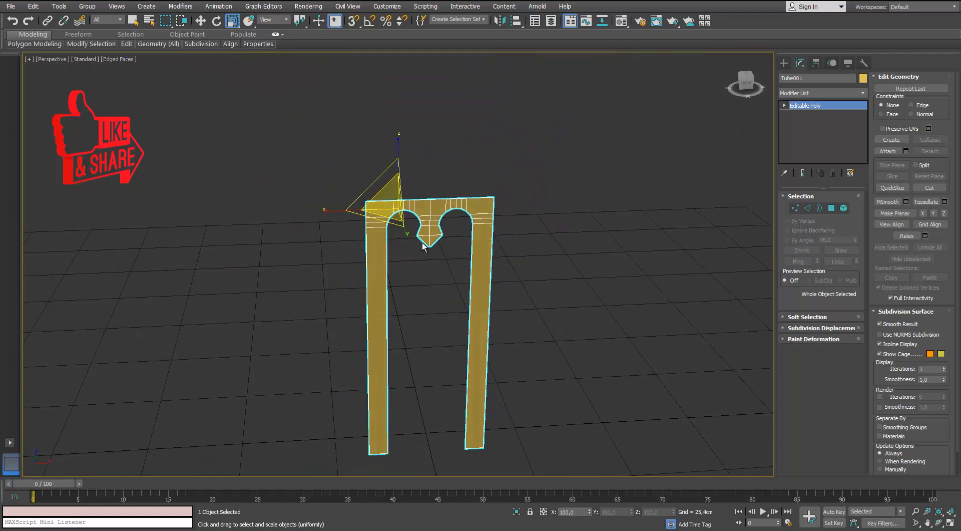
middle_click_drag(448, 323, 460, 273)
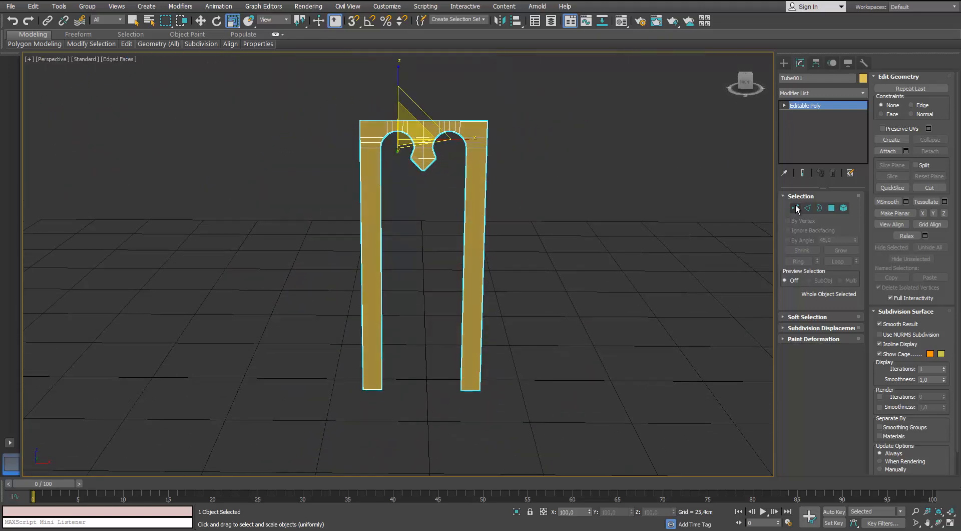
Lower the vertices of the panel's arched upper section along Z to about 56.17 cm to shorten the legs.
left_click(795, 208)
key("w")
left_click_drag(423, 95, 416, 141)
middle_click_drag(402, 218, 413, 181, "alt")
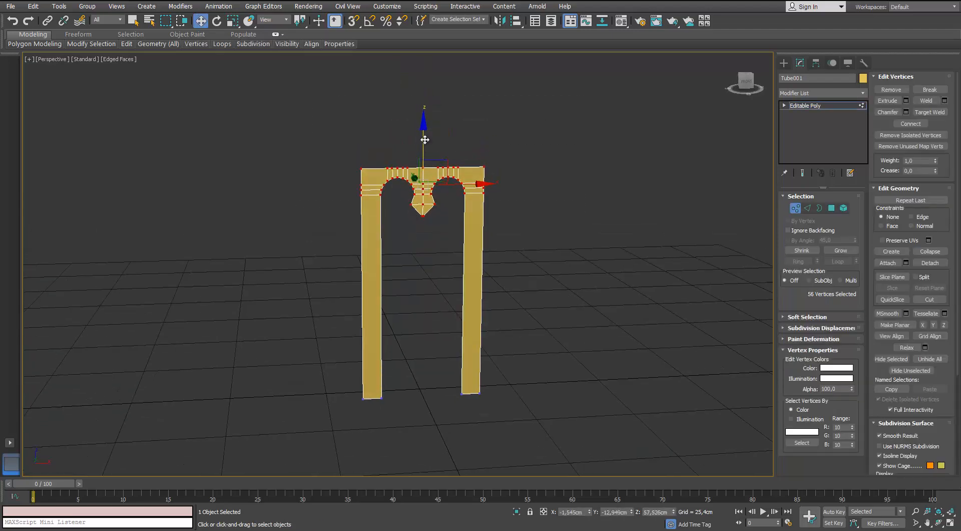
left_click_drag(424, 139, 420, 146)
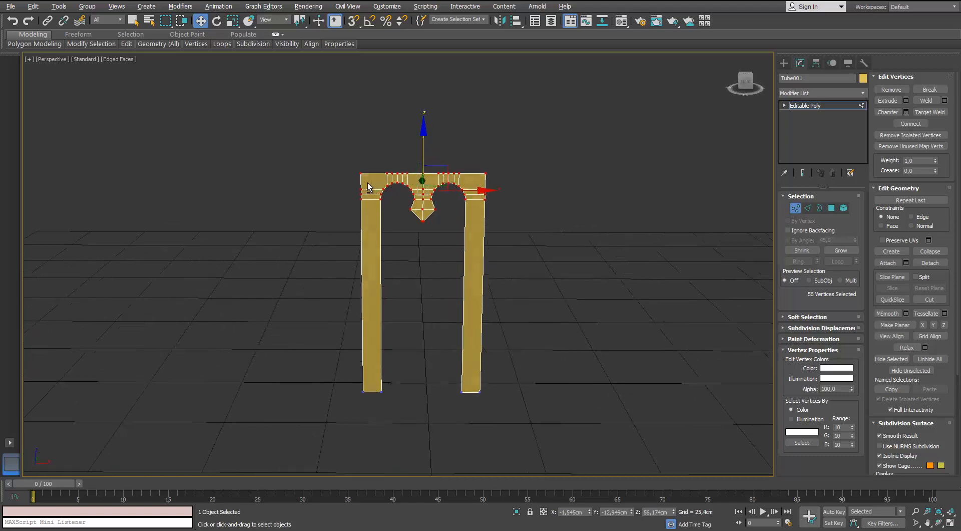
scroll(395, 183, "up", 3)
scroll(395, 184, "down", 3)
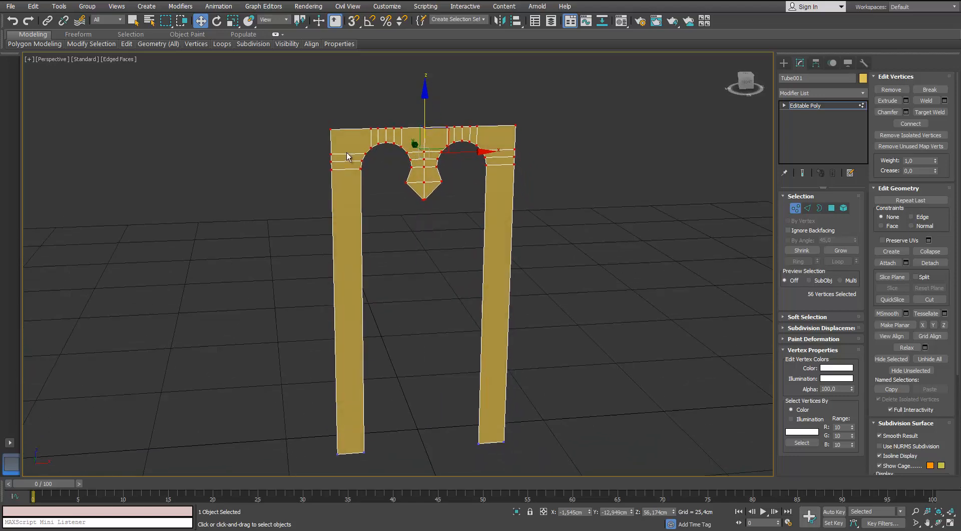
left_click(795, 208)
Center the pivot of the double-arch panel on the object, affecting the pivot only.
middle_click_drag(320, 165, 418, 220, "alt")
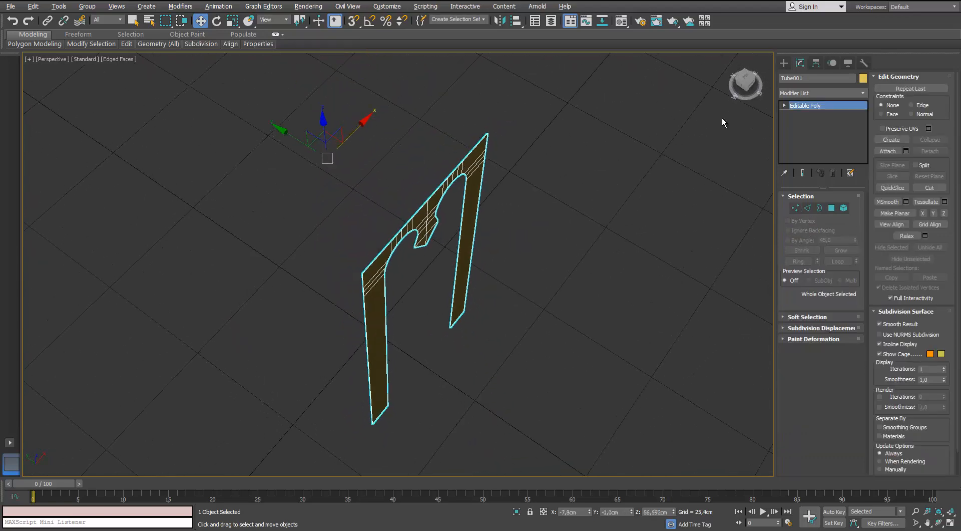
left_click(814, 64)
left_click(822, 130)
left_click(820, 182)
left_click(820, 132)
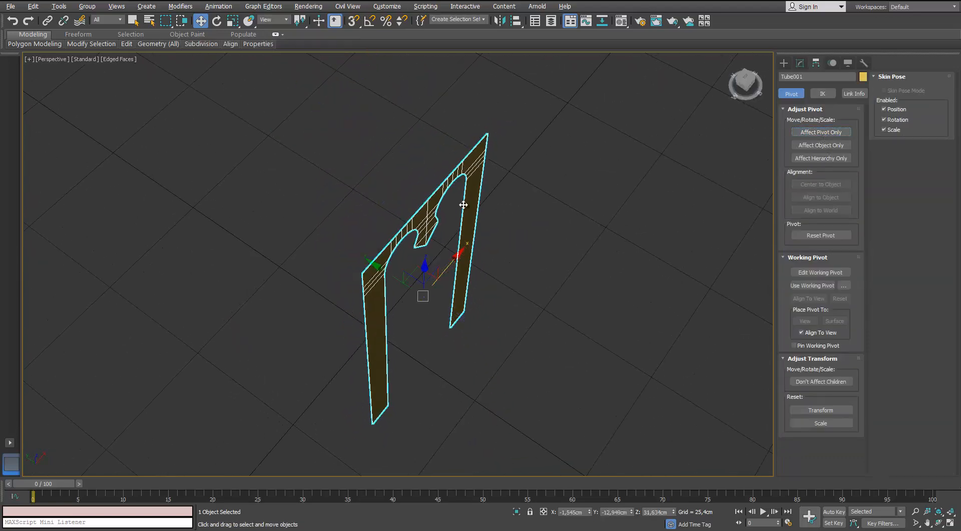
key("e")
left_click_drag(448, 343, 415, 346, "shift")
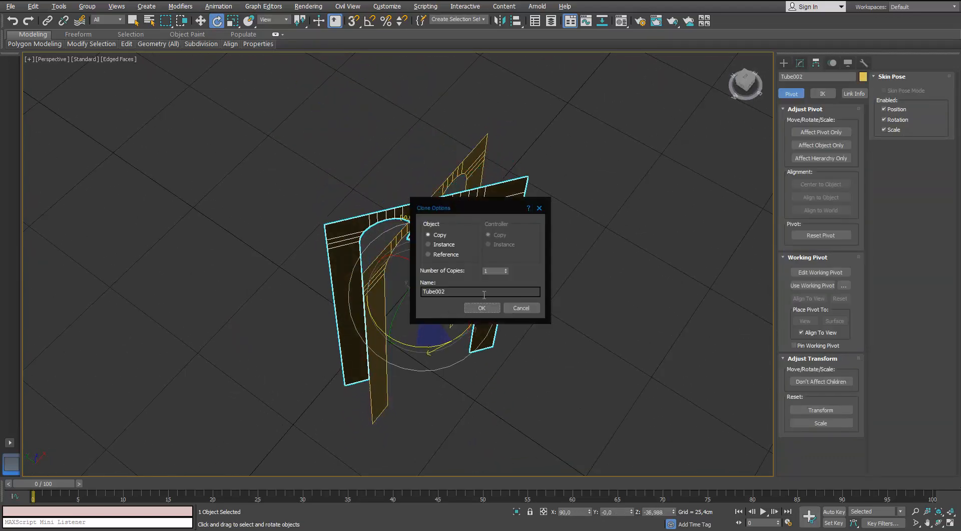
left_click(523, 308)
Turn on angle snap and rotate a copy of the panel 90 degrees about Z.
key("a")
scroll(450, 325, "up", 4)
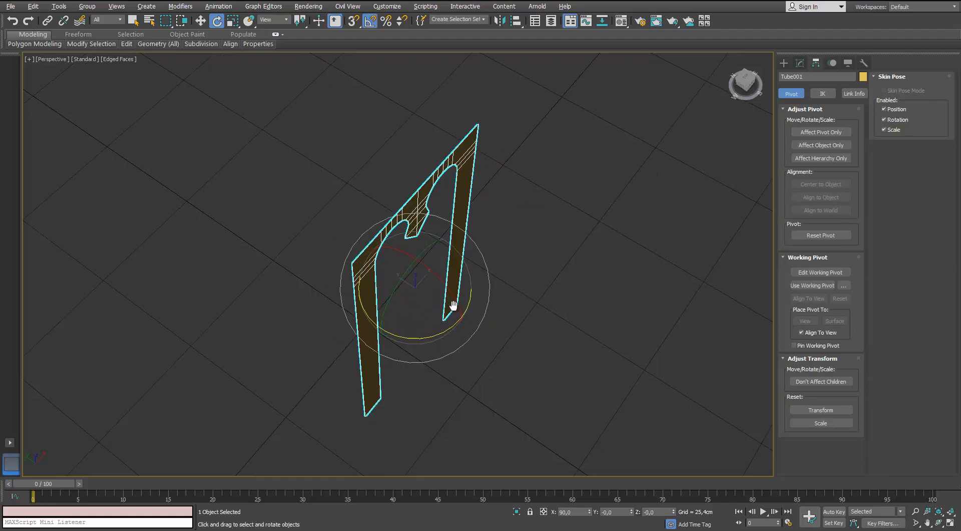
left_click_drag(430, 304, 371, 306, "shift")
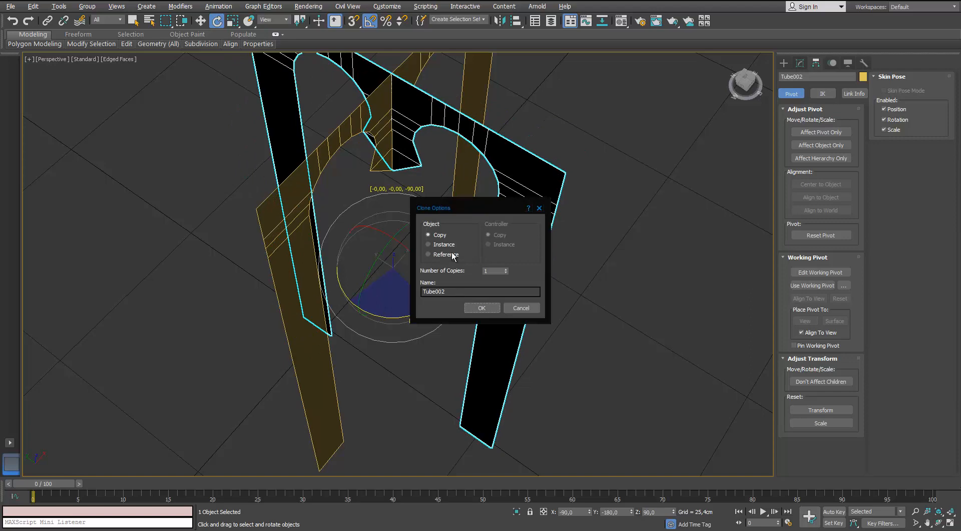
left_click(481, 309)
In the top view, move the original panel to about X -16.80 cm, Y -28.08 cm, near the end of the perpendicular copy.
key("t")
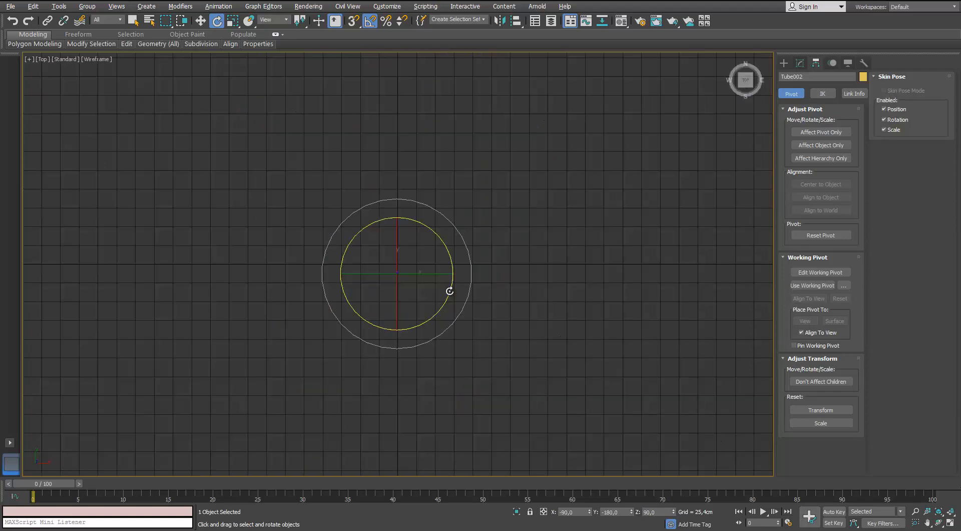
key("F3")
scroll(436, 250, "up", 5)
key("w")
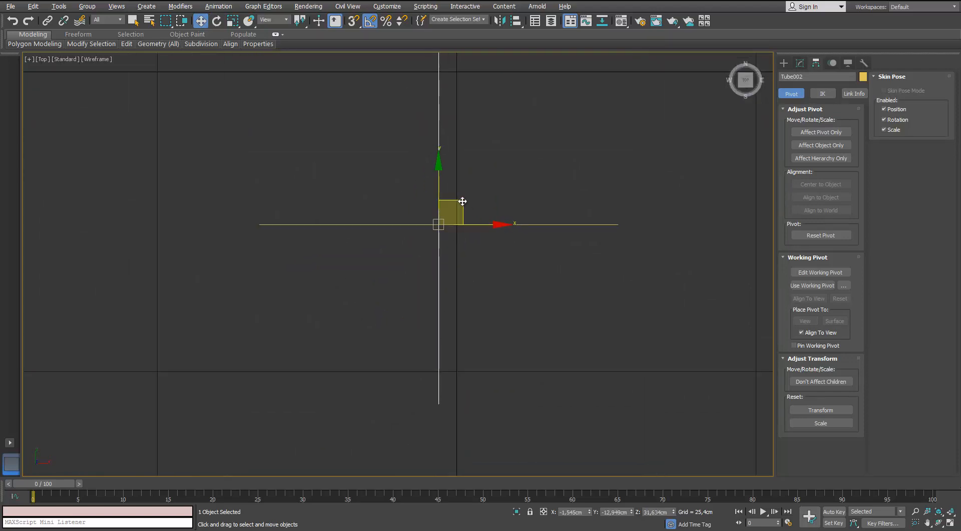
left_click_drag(462, 201, 390, 268)
right_click(391, 268)
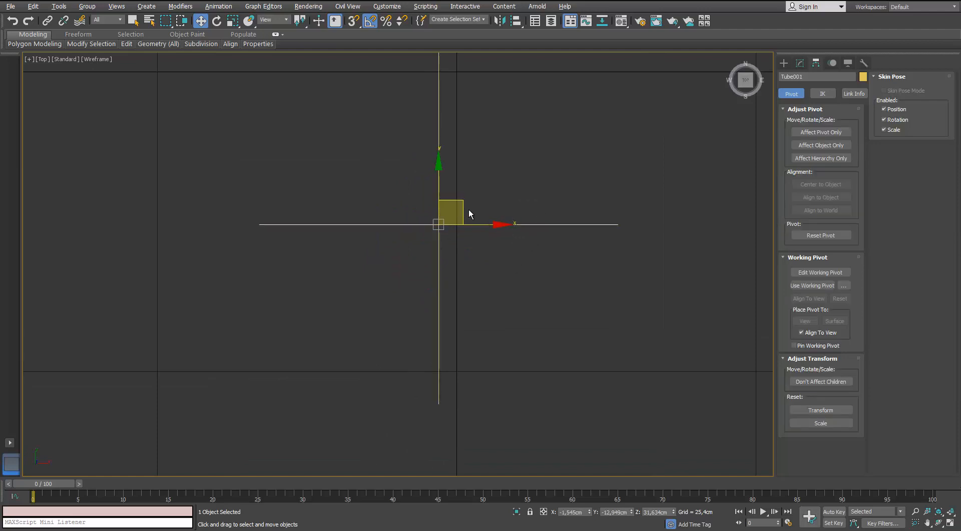
left_click_drag(468, 213, 281, 382)
scroll(379, 377, "up", 5)
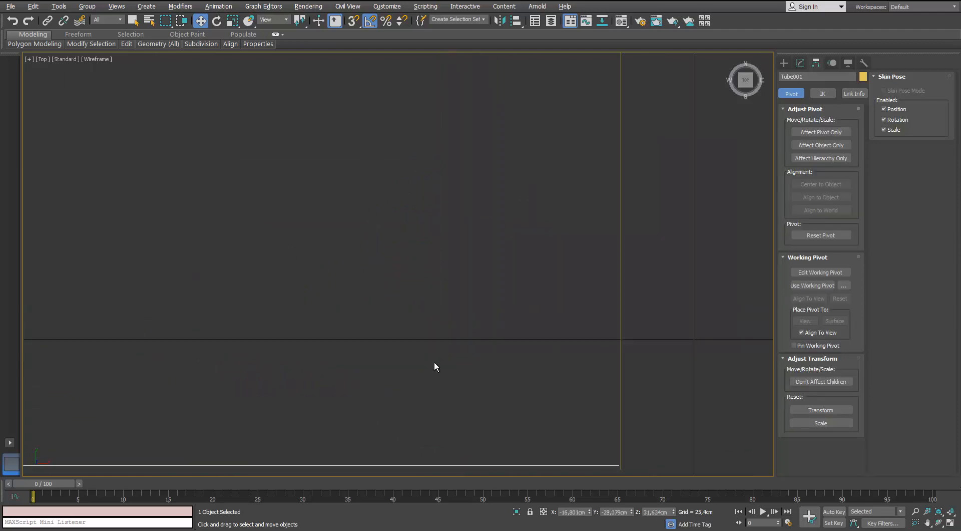
Try to snap the original panel's vertices onto the end of the perpendicular panel, and undo the moves.
left_click(799, 63)
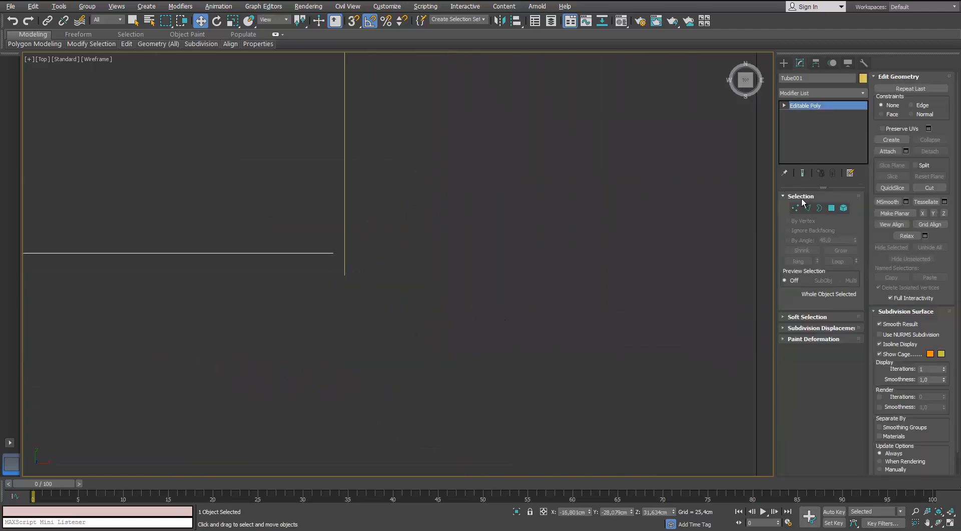
left_click(795, 207)
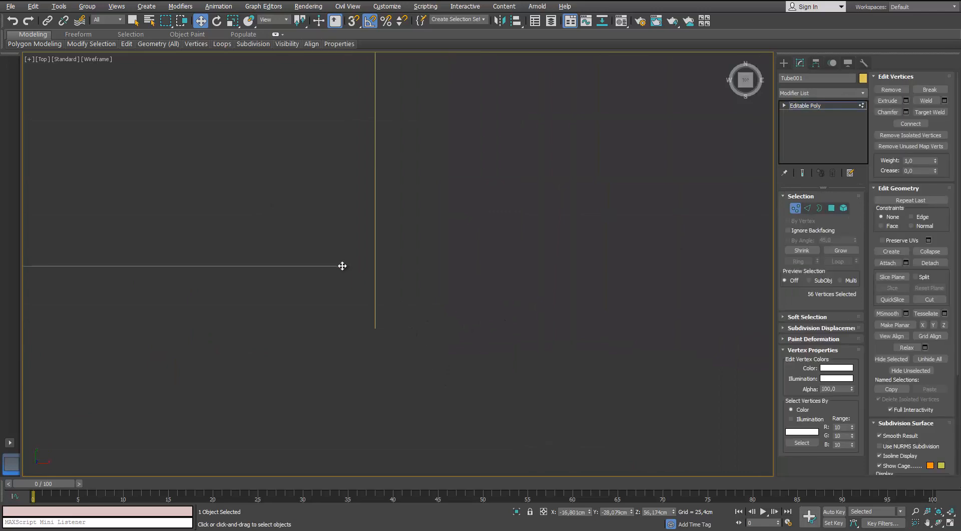
left_click_drag(342, 266, 373, 328)
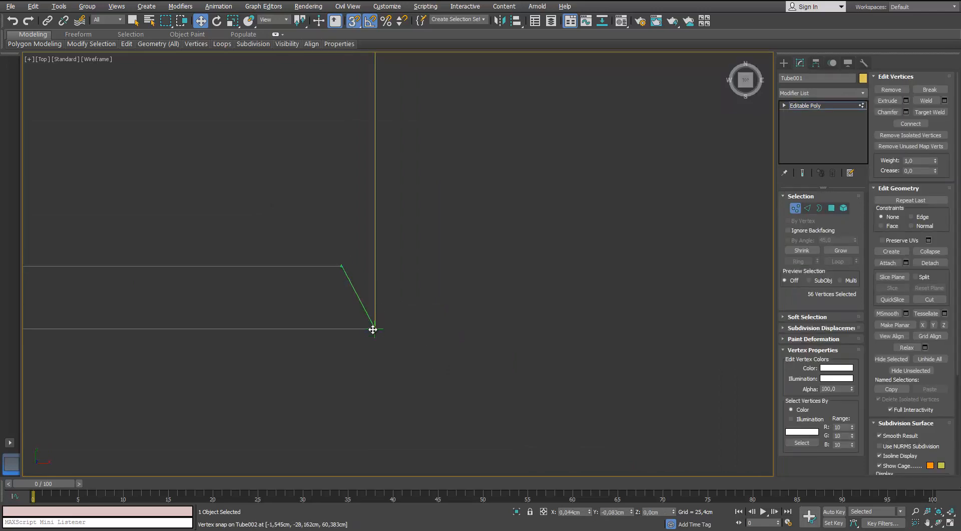
key("ctrl+z")
scroll(323, 244, "down", 8)
middle_click_drag(269, 250, 403, 232)
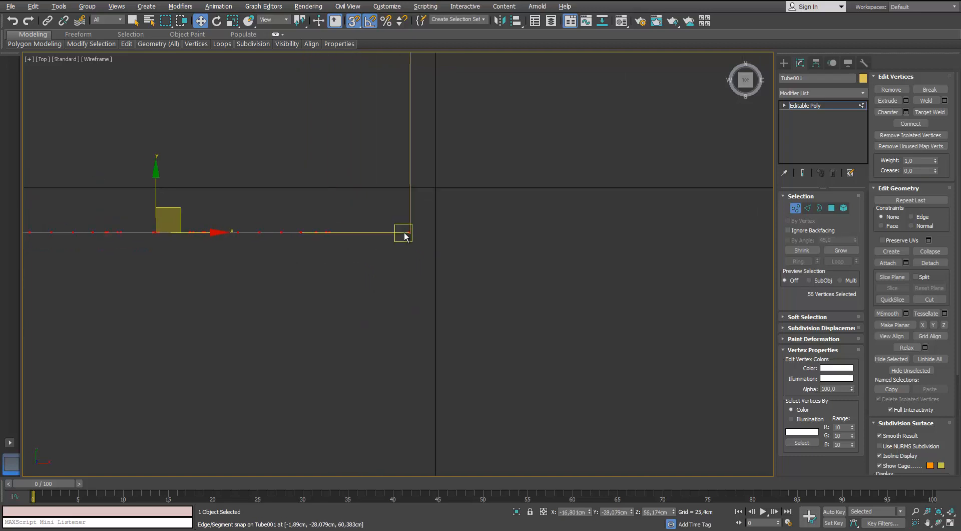
scroll(403, 232, "up", 2)
scroll(413, 231, "up", 8)
left_click_drag(380, 277, 410, 342)
key("ctrl+z")
scroll(389, 290, "up", 2)
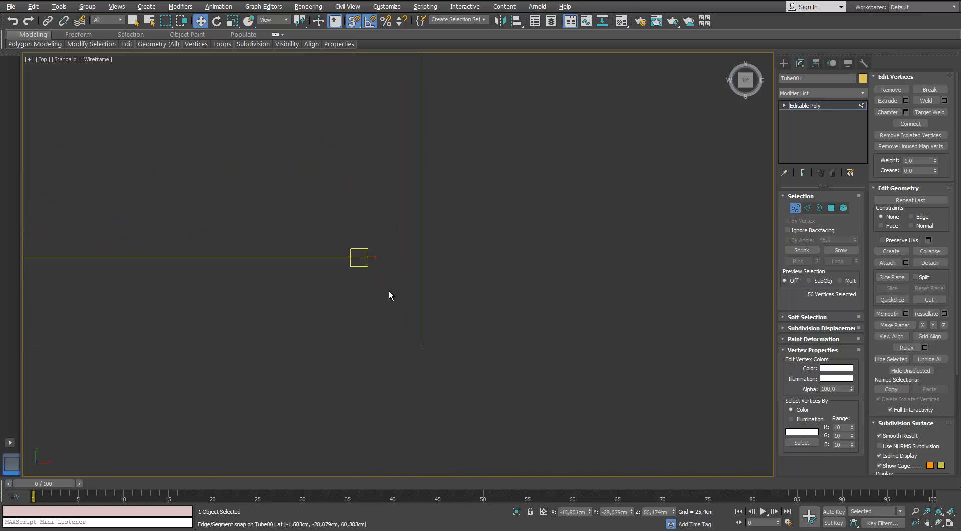
Snap the original panel as a whole element onto the end vertex of the perpendicular panel, and turn 3D snap off.
key("5")
left_click_drag(376, 254, 393, 313)
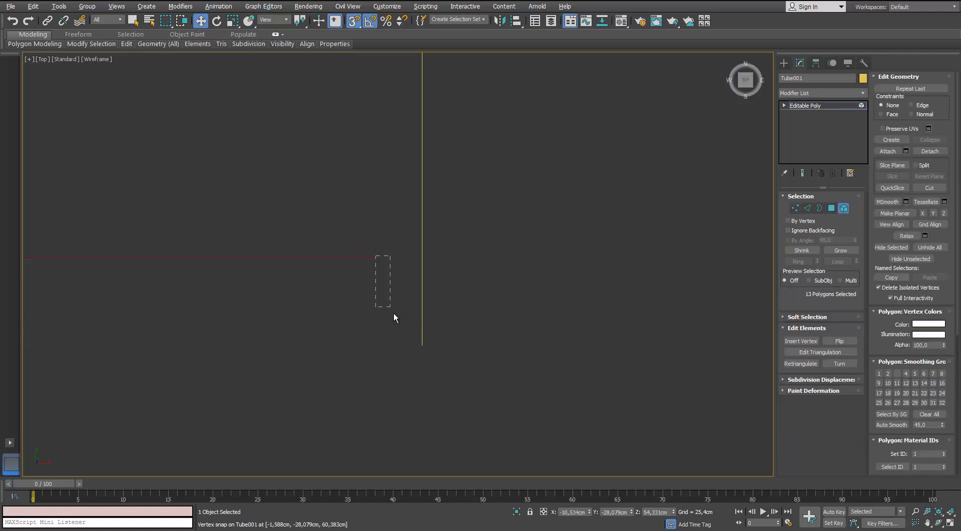
mouse_move(372, 258)
left_mouse_down()
mouse_move(409, 345)
mouse_move(393, 309)
mouse_move(357, 305)
left_mouse_up()
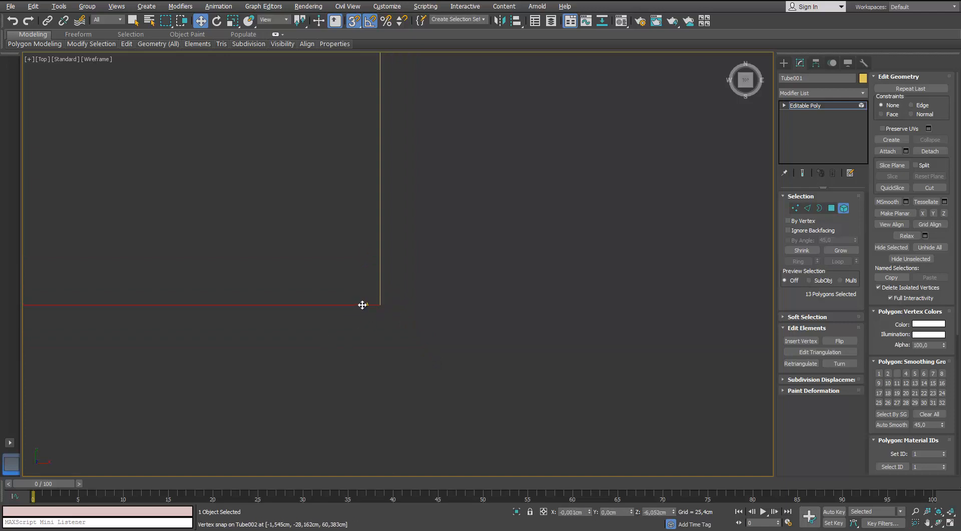
scroll(305, 323, "down", 8)
middle_click_drag(306, 323, 388, 337)
scroll(351, 326, "down", 3)
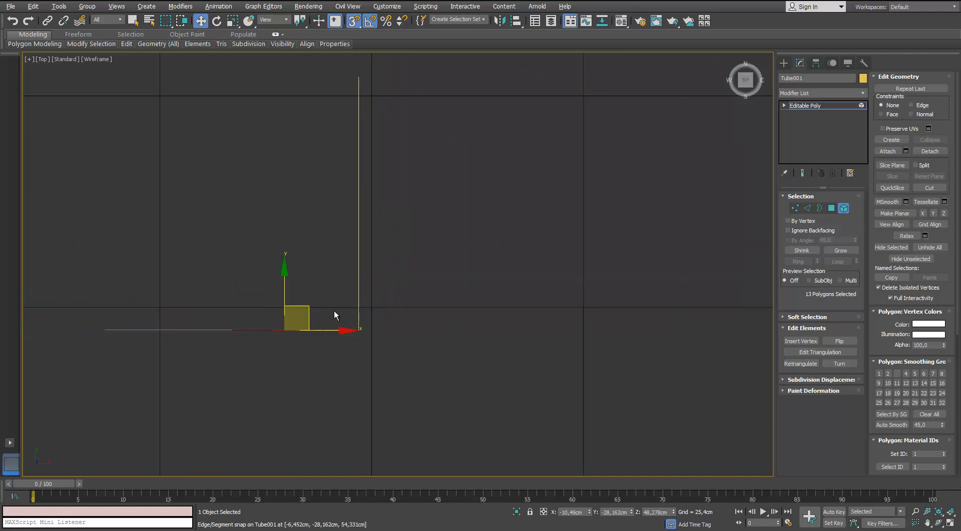
right_click(328, 252)
left_click(295, 272)
key("s")
scroll(348, 317, "down", 2)
key("e")
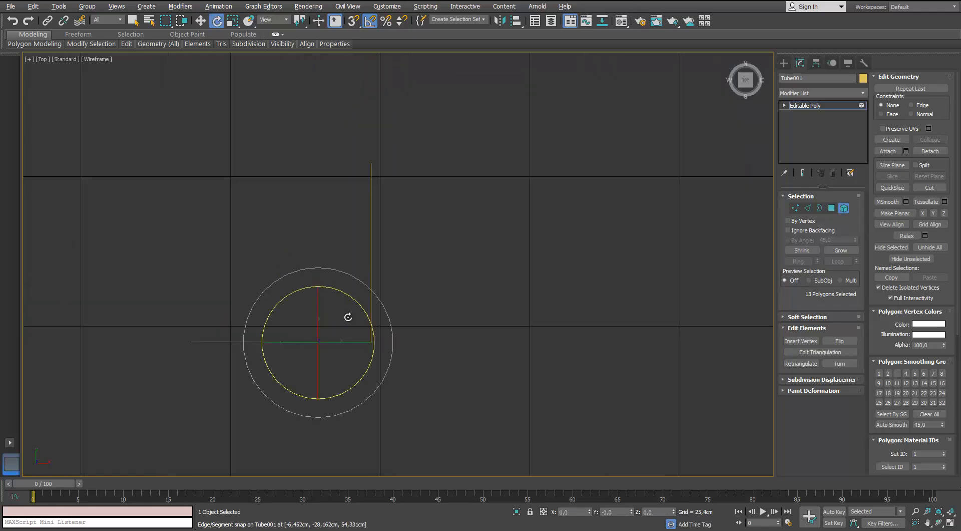
left_click(351, 298, "shift")
left_click(541, 247)
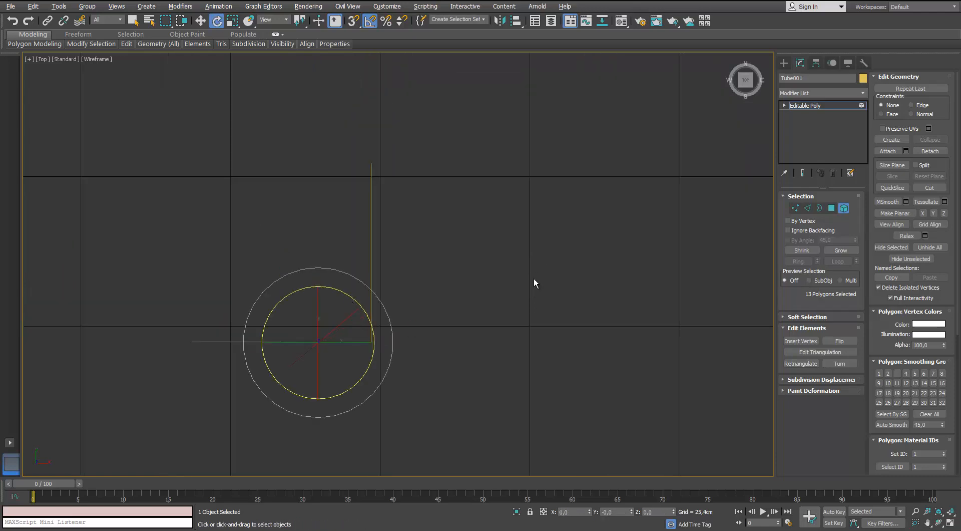
Leave element editing, select both panels and rotate a copy of the pair about Z.
left_click(843, 208)
left_click(482, 279)
key("ctrl+a")
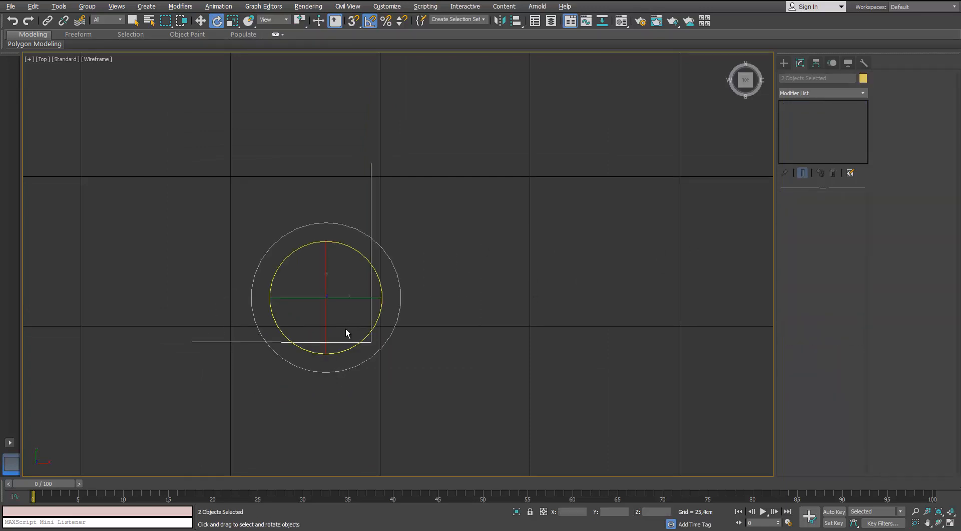
mouse_move(371, 268)
left_mouse_down("shift")
mouse_move(358, 253)
mouse_move(272, 236)
mouse_move(295, 270)
mouse_move(255, 181)
left_mouse_up("shift")
left_click(481, 307)
With 3D snap on, move the copied pair to the far end of the perpendicular panel in the top view.
key("w")
scroll(343, 176, "up", 5)
scroll(478, 142, "up", 2)
mouse_move(478, 142)
middle_mouse_down()
mouse_move(439, 200)
mouse_move(449, 216)
mouse_move(355, 354)
mouse_move(326, 380)
middle_mouse_up()
scroll(480, 179, "up", 2)
key("s")
scroll(435, 230, "up", 2)
left_click_drag(326, 379, 455, 99)
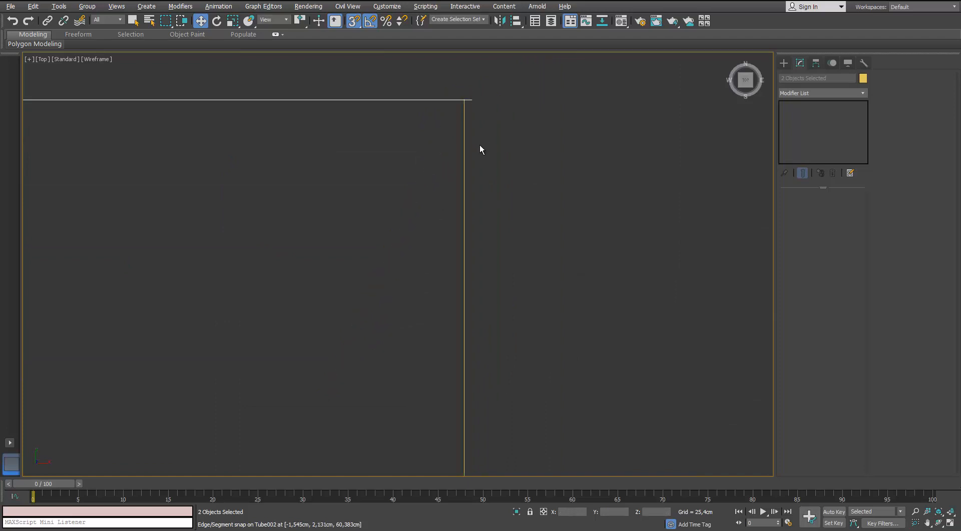
Limit the snap types to Vertex and Endpoint, leaving Edge/Segment off.
right_click(379, 26)
left_click(416, 211)
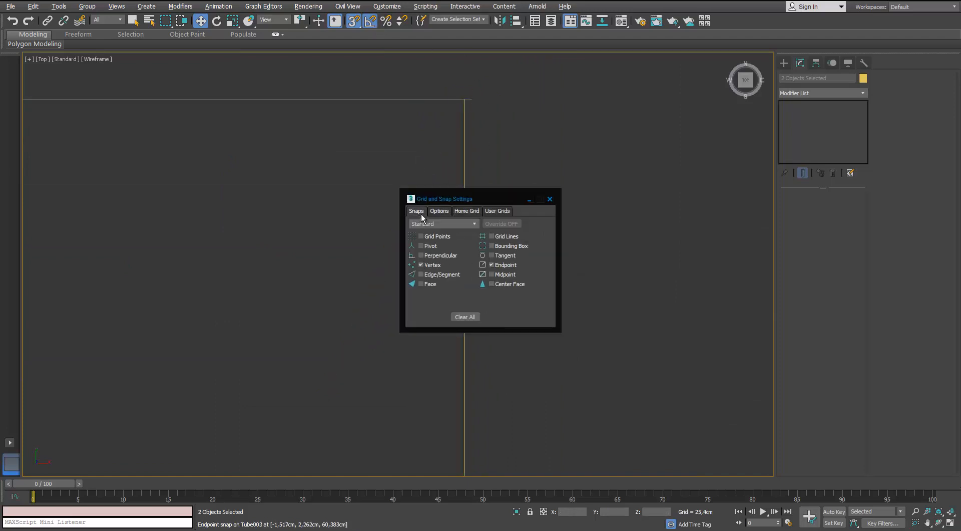
left_click_drag(436, 198, 527, 180)
left_click(512, 246)
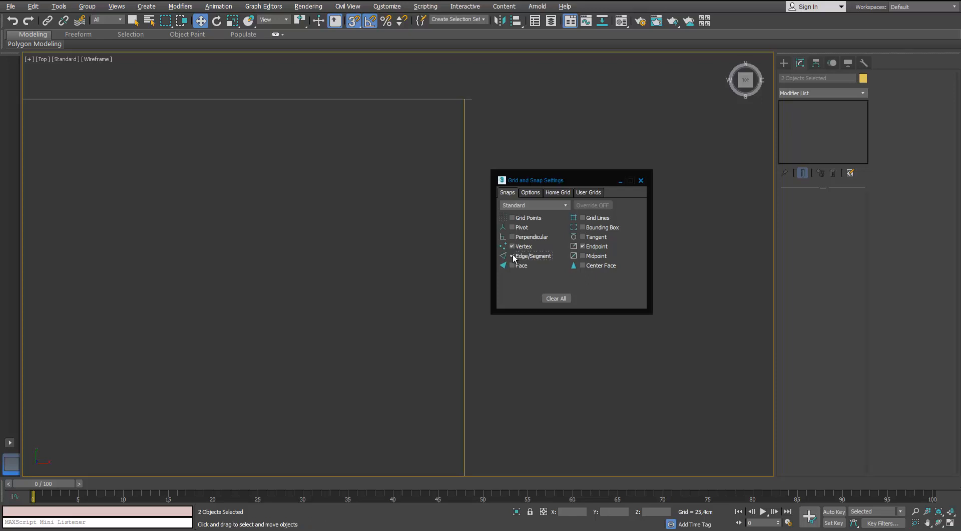
left_click(512, 256)
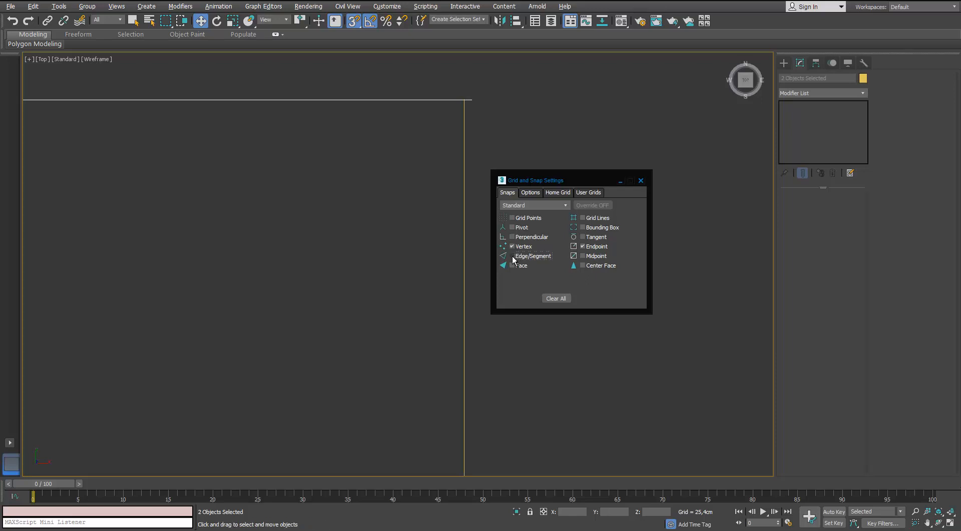
left_click(640, 180)
Snap the copied pair's corner exactly onto the end of the perpendicular panel, and clear the selection.
mouse_move(439, 99)
left_mouse_down()
mouse_move(414, 103)
mouse_move(434, 123)
mouse_move(461, 103)
left_mouse_up()
left_click(510, 151)
scroll(452, 171, "down", 8)
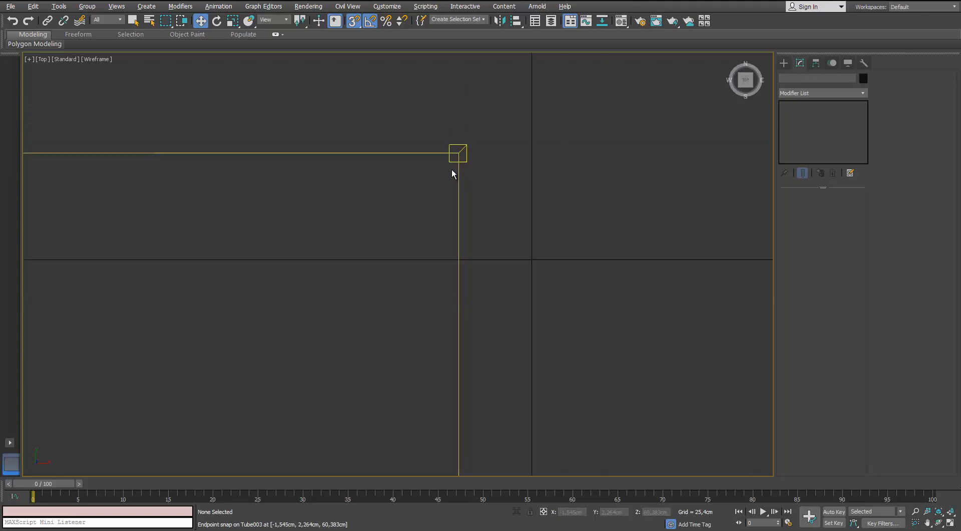
In perspective, select the two parallel arch panels and rotate one copy of the pair about Z to close the other two sides.
middle_click_drag(394, 246, 376, 200)
key("p")
scroll(245, 273, "down", 5)
middle_click_drag(245, 273, 400, 176)
left_click(421, 169)
scroll(464, 183, "up", 3)
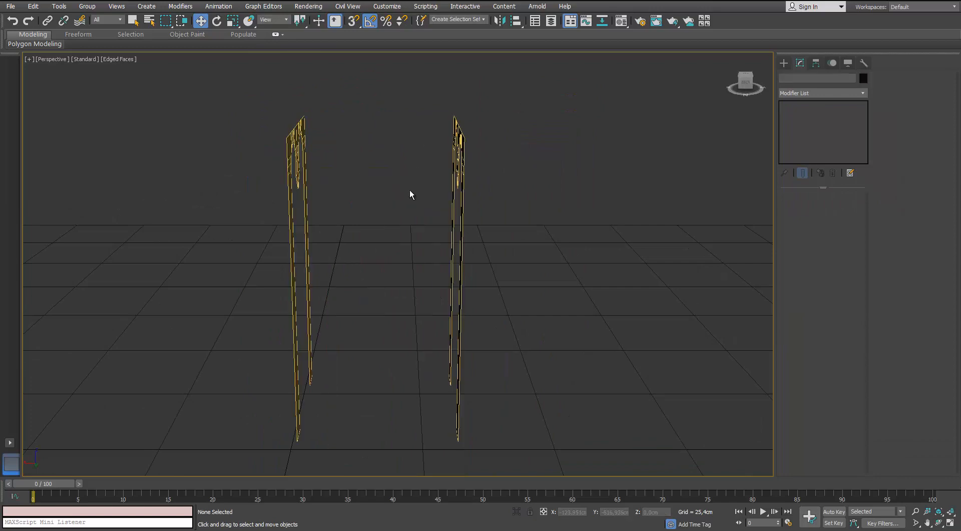
middle_click_drag(271, 280, 337, 235, "alt")
scroll(337, 234, "up", 2)
key("e")
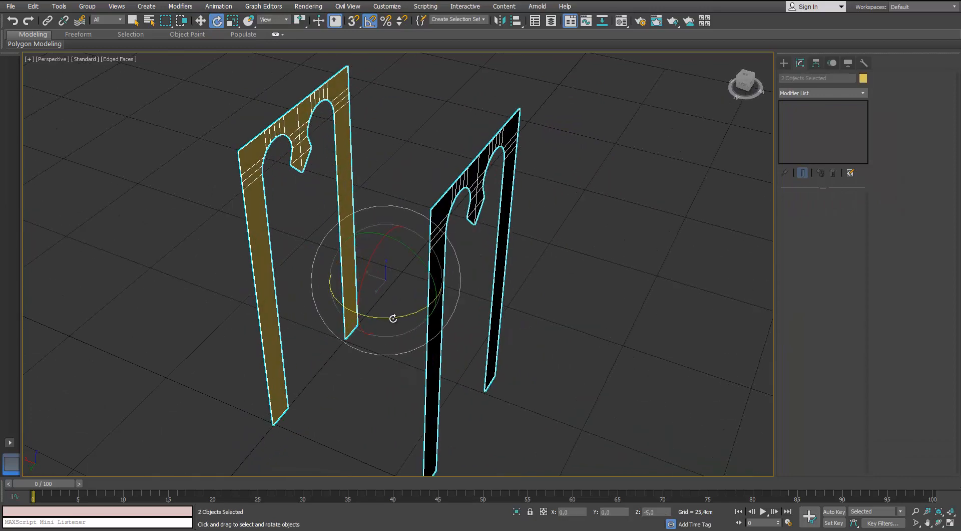
left_click_drag(393, 318, 354, 322, "shift")
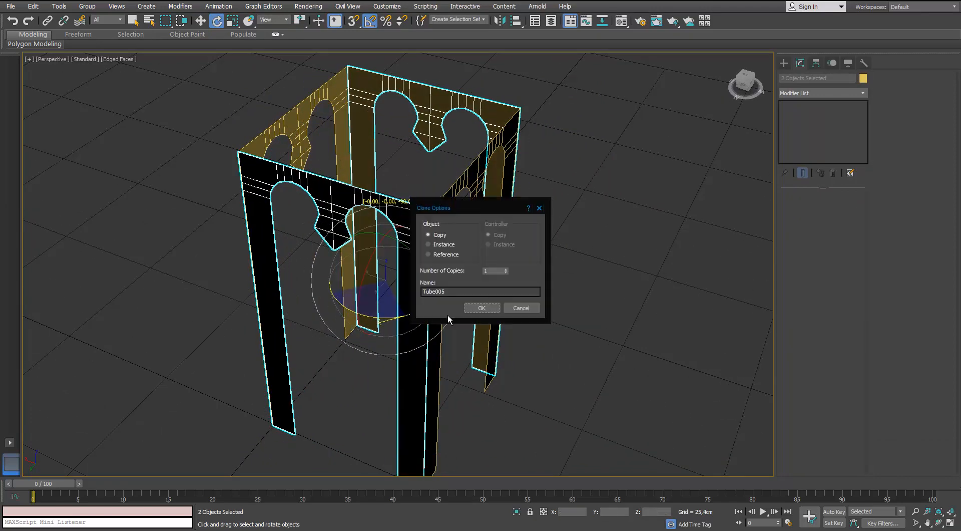
left_click(481, 306)
Select one inward-facing panel and mirror it across X with No Clone.
mouse_move(443, 224)
middle_mouse_down("alt")
mouse_move(356, 187)
mouse_move(193, 213)
mouse_move(270, 229)
mouse_move(265, 219)
mouse_move(437, 206)
mouse_move(407, 245)
middle_mouse_up("alt")
left_click(266, 219)
left_click(407, 245)
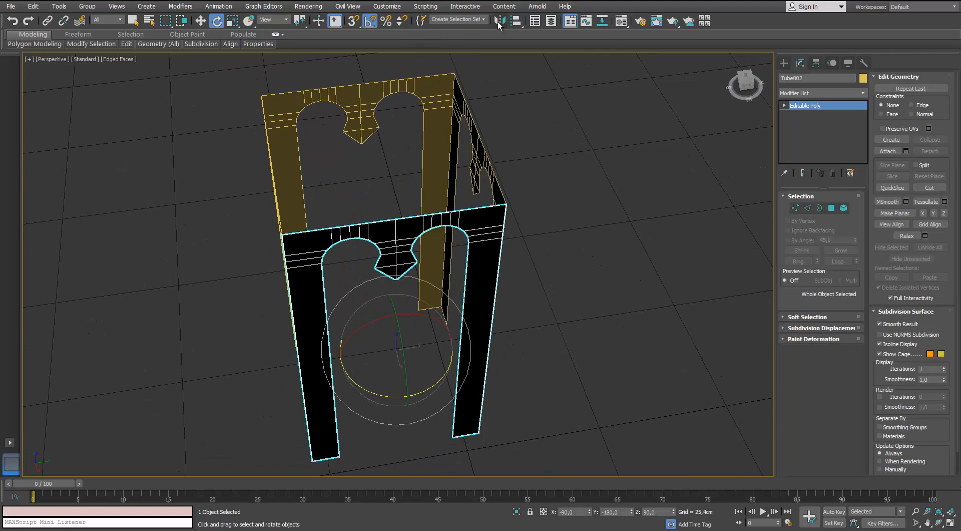
left_click(499, 21)
left_click_drag(479, 172, 582, 156)
left_click(556, 324)
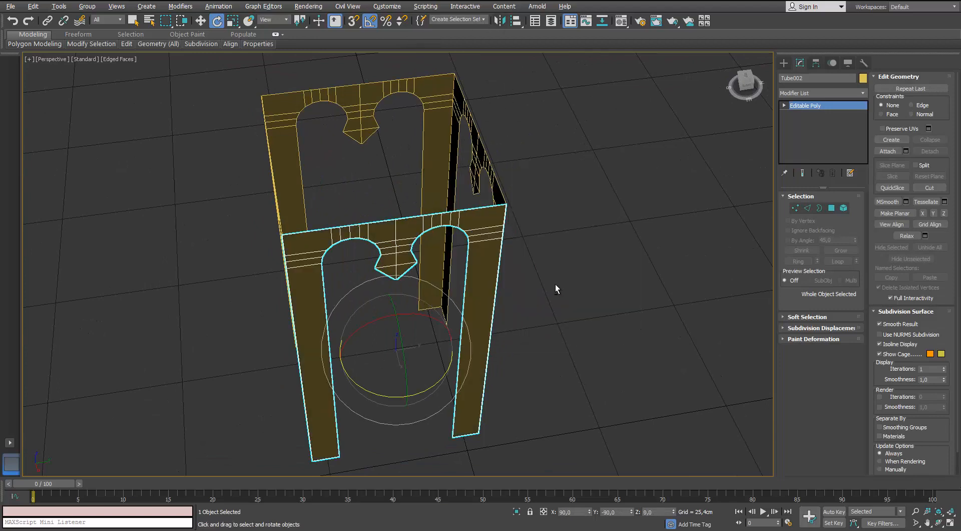
Select the next inward-facing panel of the enclosure and mirror it across X with No Clone.
middle_click_drag(555, 284, 575, 342, "alt")
left_click(575, 342)
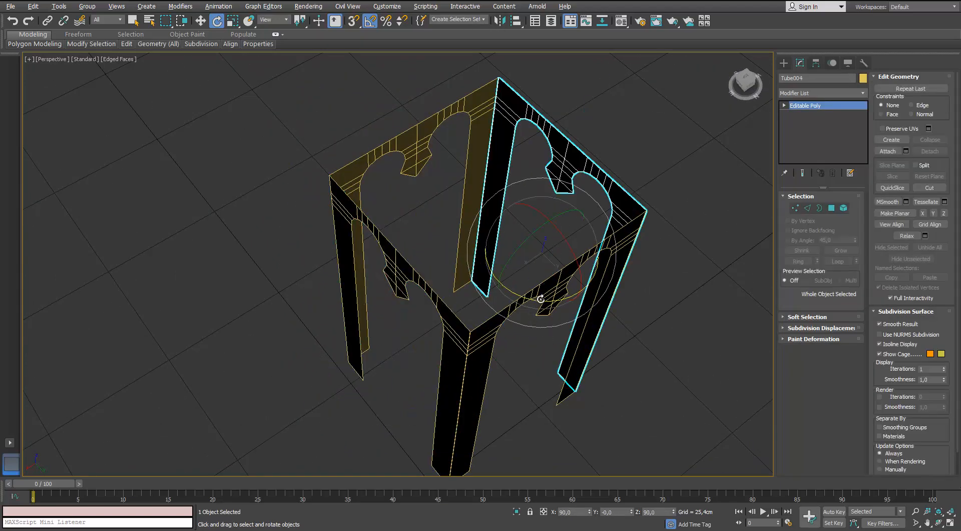
middle_click_drag(519, 237, 461, 201)
scroll(461, 200, "down", 3)
left_click(461, 201)
left_click(473, 229)
left_click(499, 21)
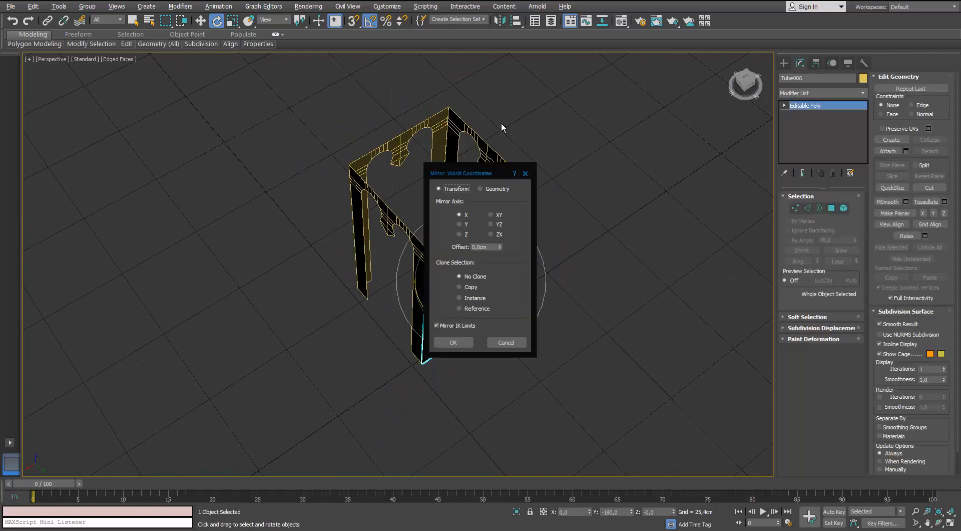
left_click(461, 342)
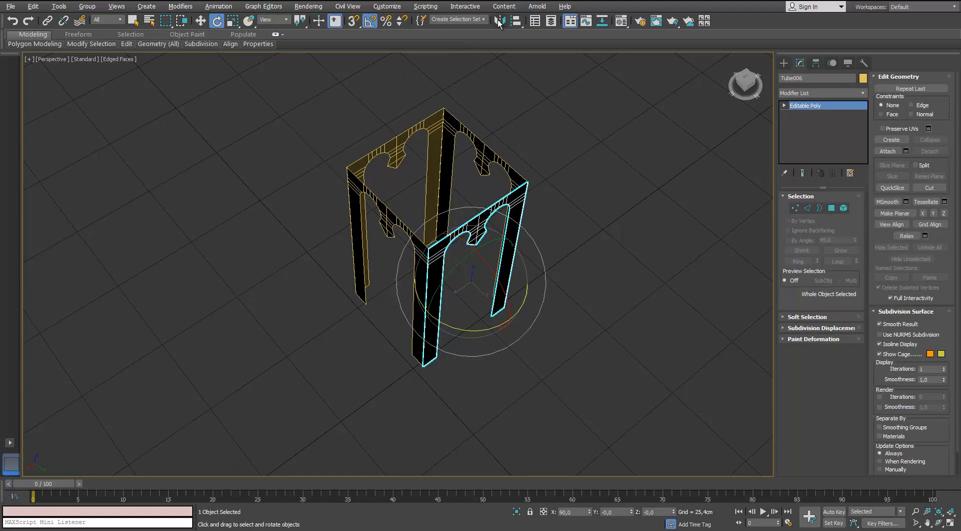
Mirror the same panel across Y with No Clone.
left_click(499, 21)
left_click_drag(473, 173, 631, 161)
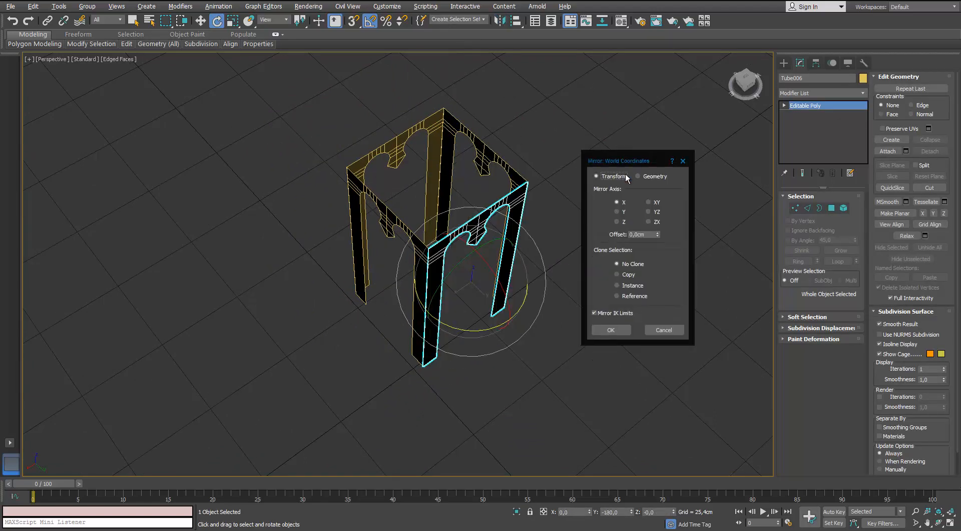
left_click(621, 213)
left_click(615, 329)
middle_click_drag(528, 261, 498, 211, "alt")
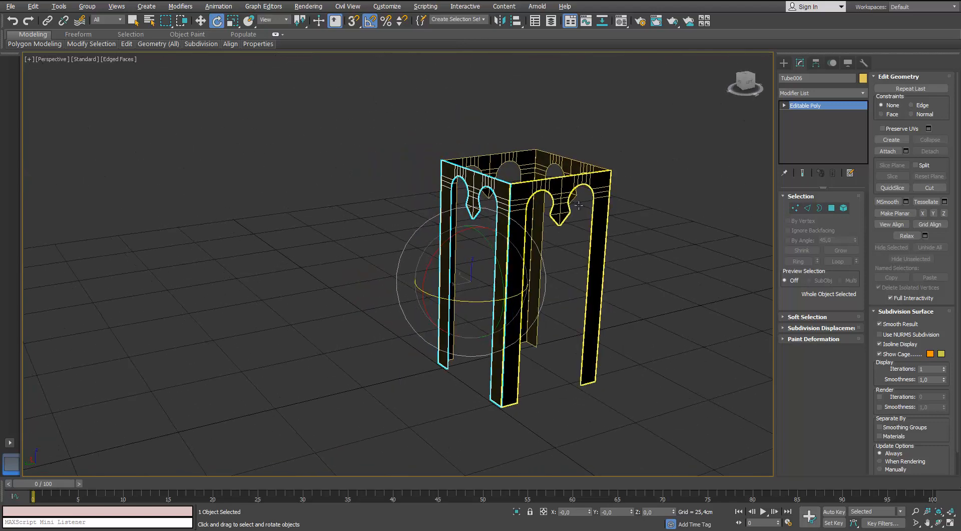
Select the panel beside it and mirror that one across X with No Clone.
left_click(579, 205)
left_click(499, 21)
left_click_drag(481, 173, 322, 182)
left_click(306, 223)
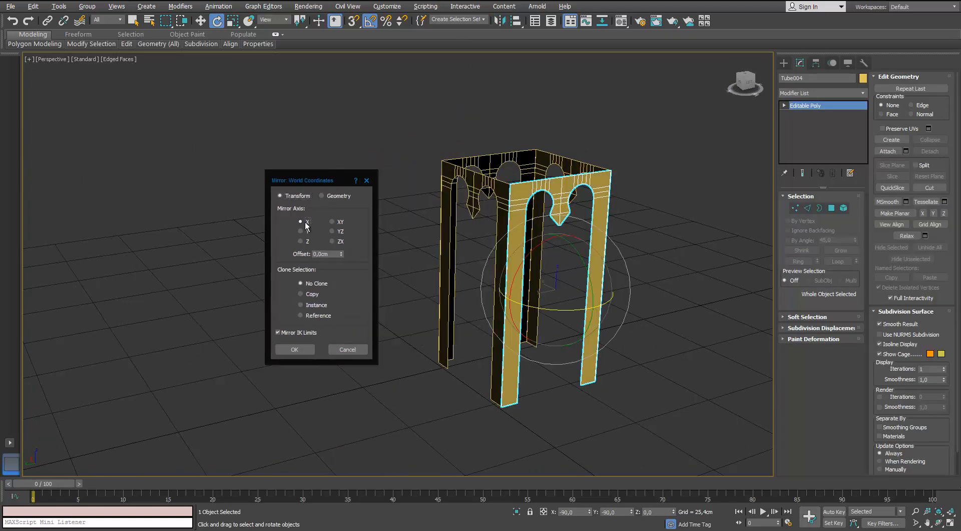
left_click(304, 347)
middle_click_drag(650, 174, 440, 165, "alt")
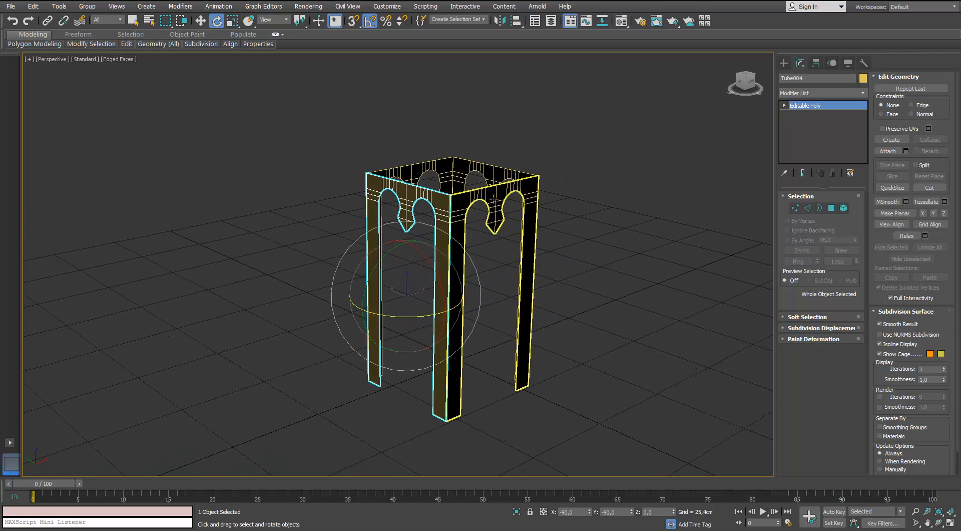
Select the last inward-facing panel and mirror it across Y with No Clone.
left_click(471, 198)
left_click(499, 21)
left_click_drag(455, 173, 222, 172)
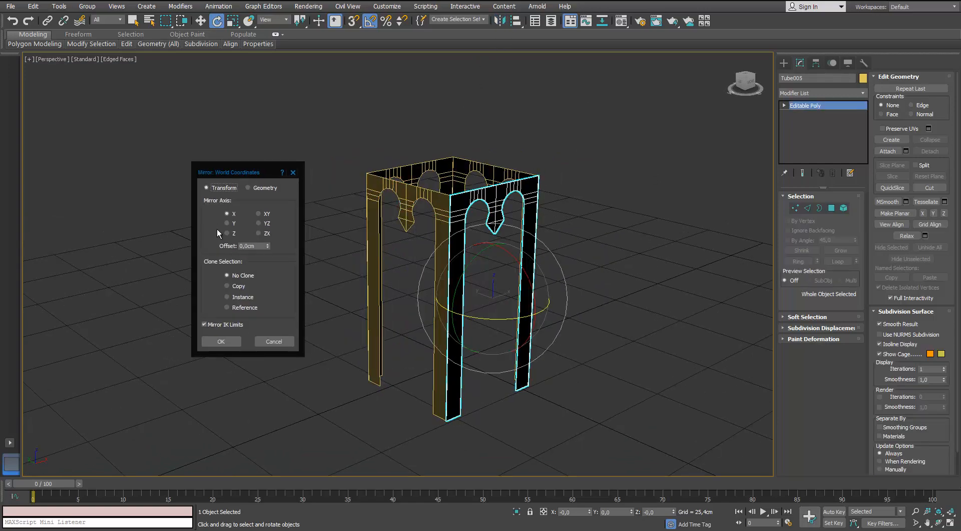
left_click(227, 223)
left_click(230, 342)
Try a Shell modifier on a single panel, inspect the thickness and remove the modifier.
middle_click_drag(321, 200, 346, 113, "alt")
scroll(345, 114, "up", 5)
middle_click_drag(523, 66, 691, 162, "alt")
left_click(643, 166)
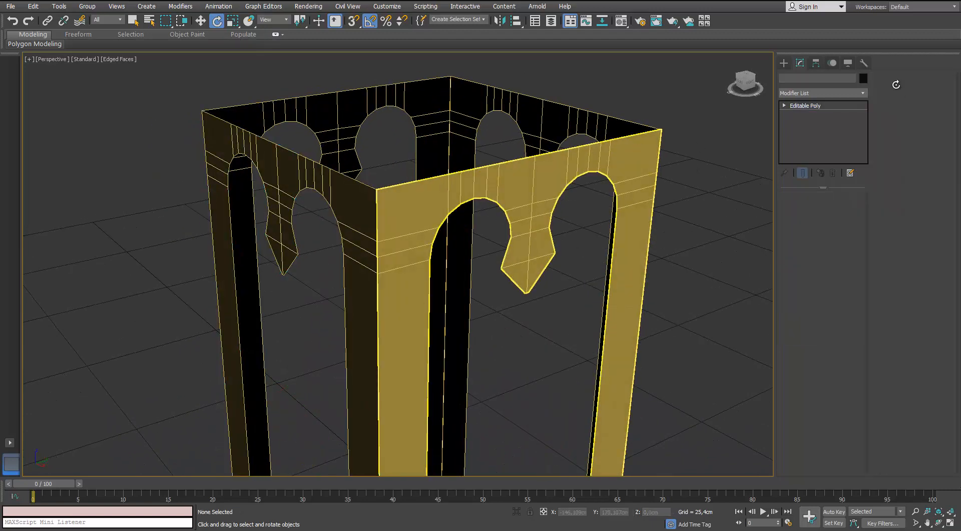
left_click(865, 92)
key("s")
key("s")
key("s")
key("s")
key("s")
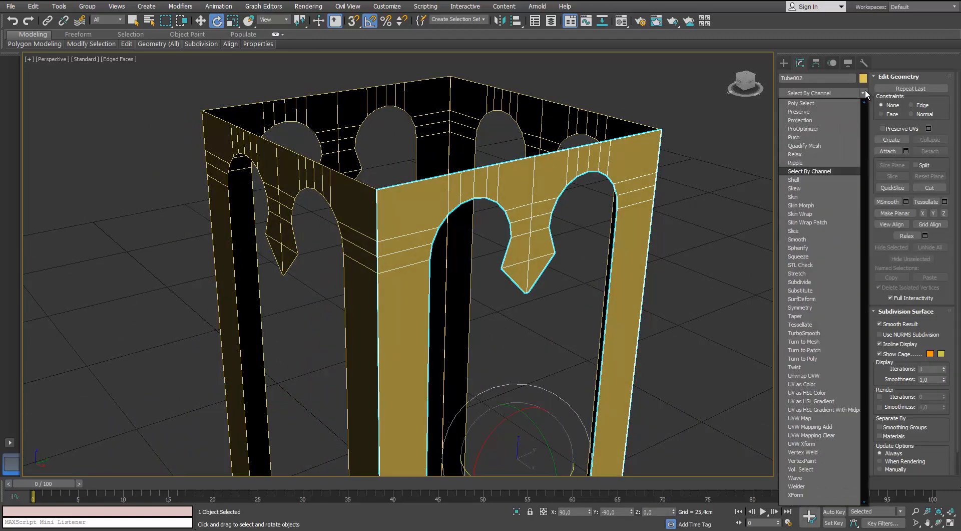
key("Return")
middle_click_drag(676, 197, 671, 178, "alt")
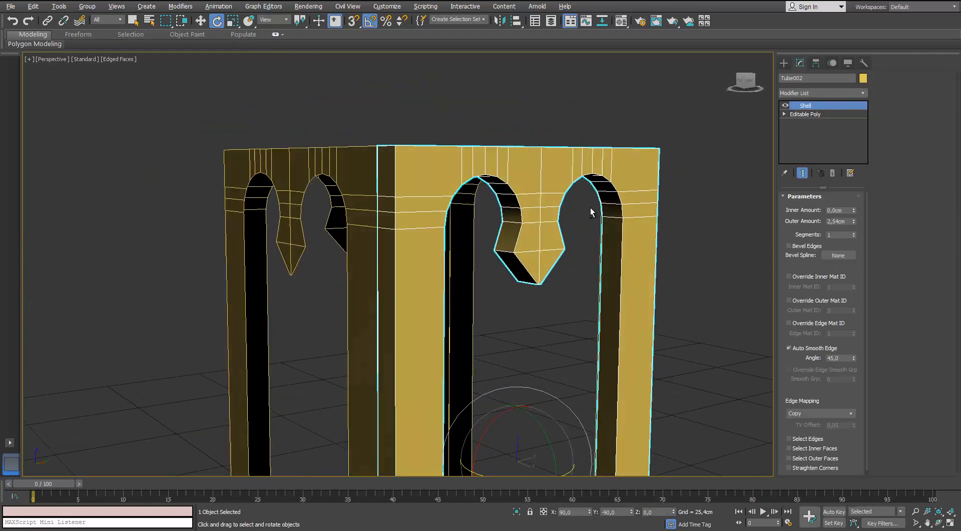
mouse_move(590, 207)
middle_mouse_down("alt")
mouse_move(662, 231)
mouse_move(582, 213)
middle_mouse_up("alt")
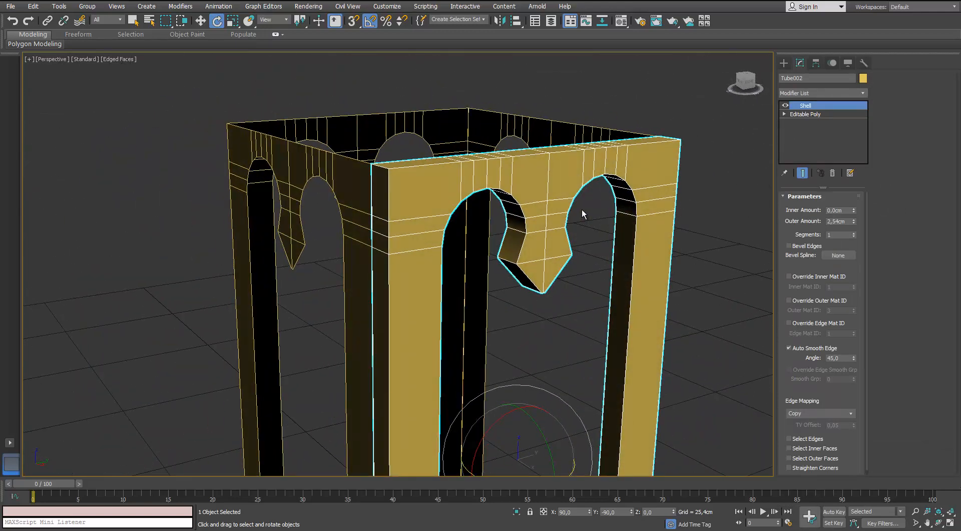
right_click(830, 109)
left_click(812, 189)
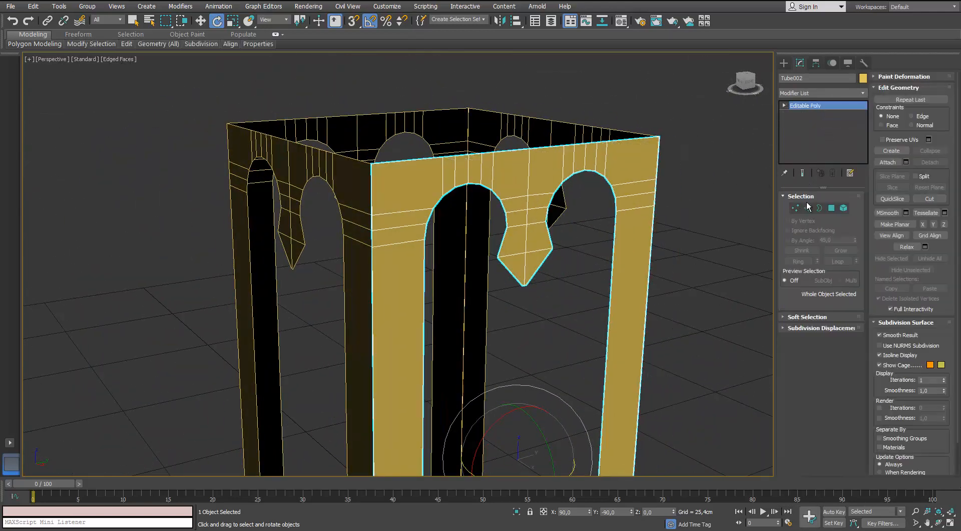
Try extruding all polygons of the single panel by 1,24 cm, and leave polygon editing.
left_click(831, 208)
left_click(637, 183)
key("ctrl+a")
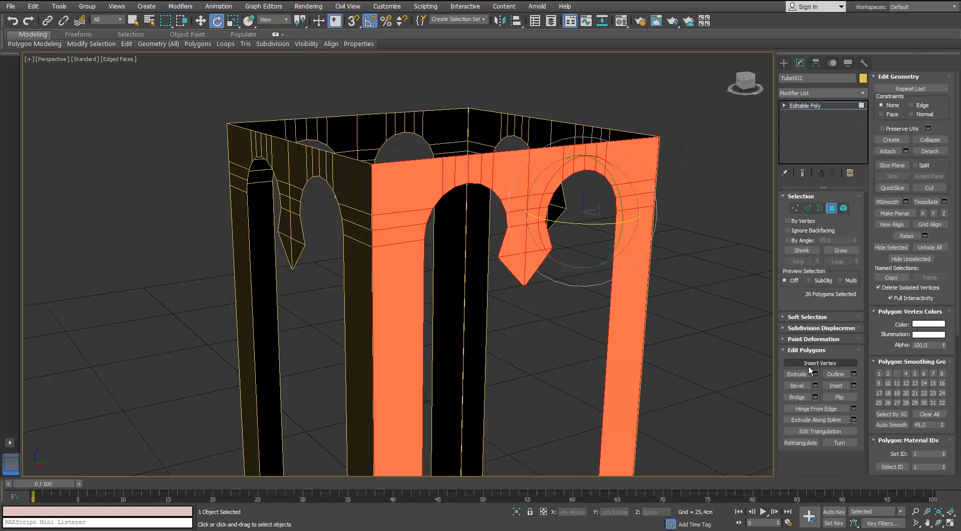
left_click(813, 375)
left_click_drag(402, 292, 405, 327)
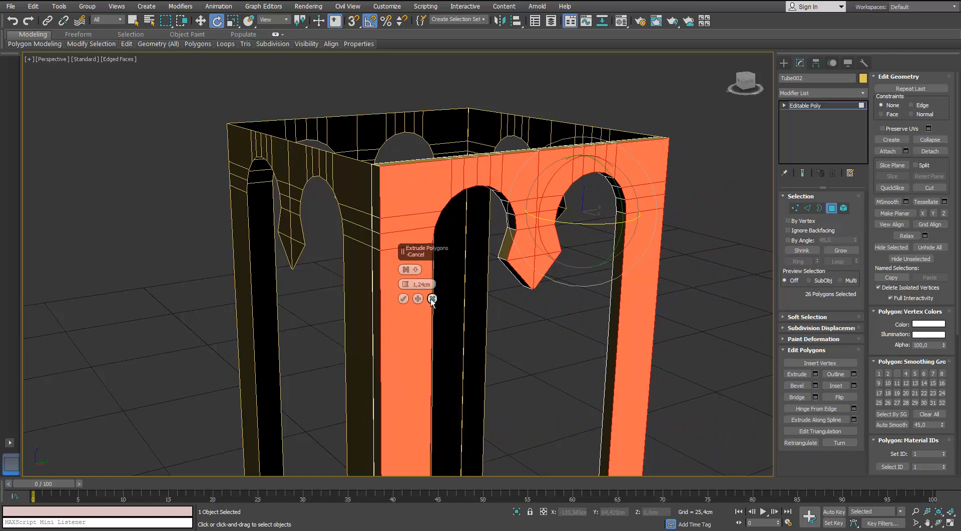
left_click(431, 299)
left_click(831, 215)
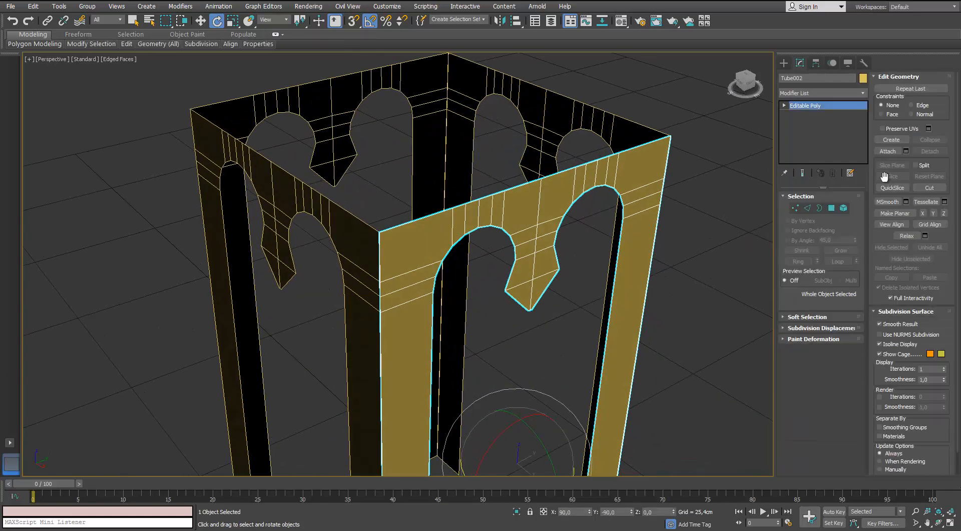
Attach the other three panels to the selected one to make a single editable poly.
left_click(888, 150)
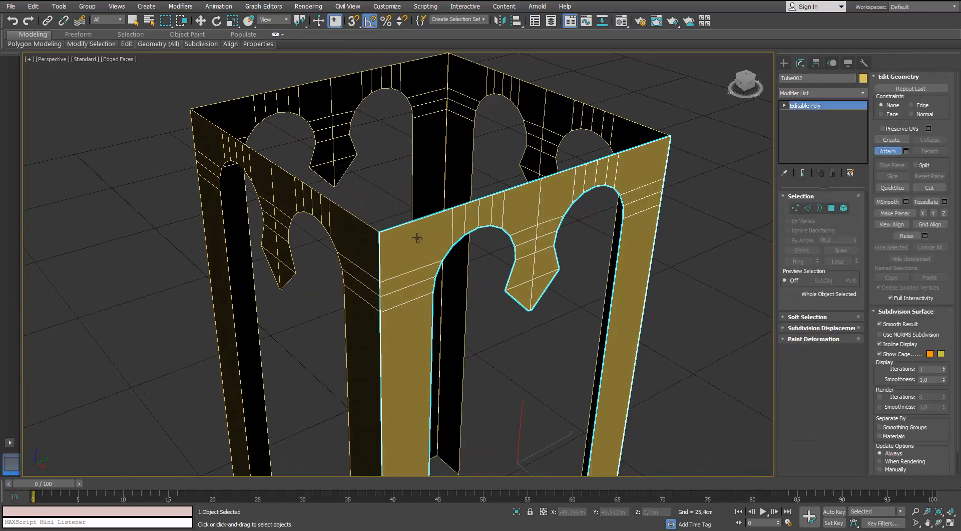
left_click(369, 241)
left_click(343, 97)
left_click(505, 100)
scroll(404, 104, "down", 2)
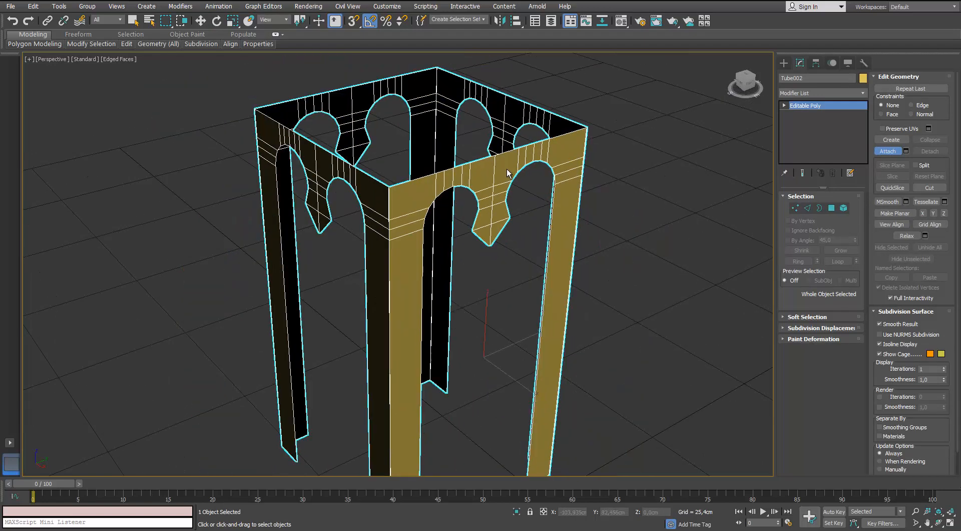
Try extruding all polygons of the attached enclosure using the Local Normal type.
middle_click_drag(508, 171, 416, 158, "alt")
scroll(416, 158, "up", 2)
left_click(833, 208)
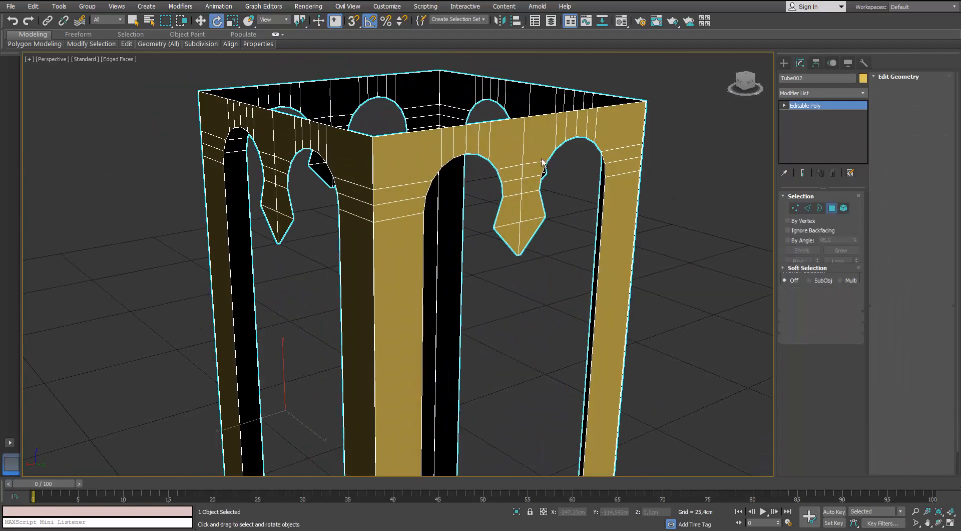
left_click(531, 157)
key("ctrl+a")
middle_click_drag(531, 159, 545, 182, "alt")
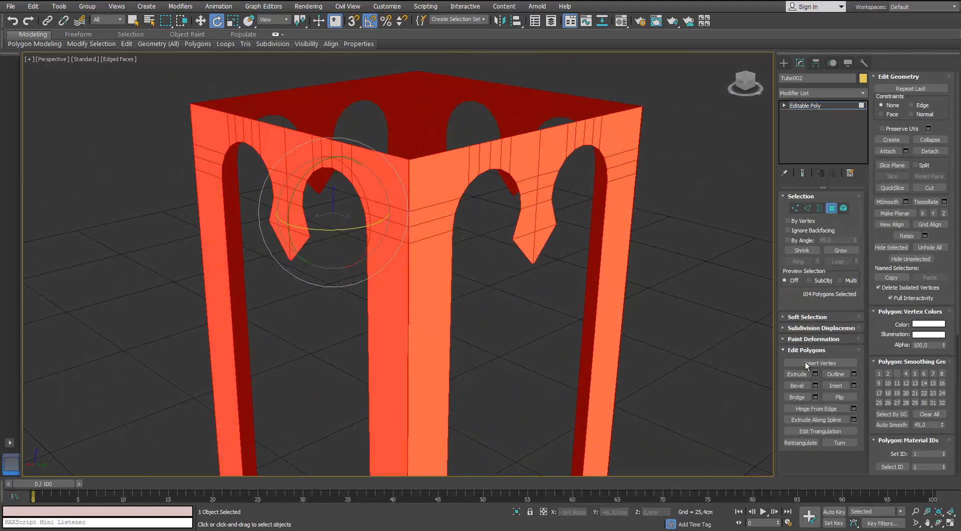
left_click(801, 372, "shift")
left_click(416, 269)
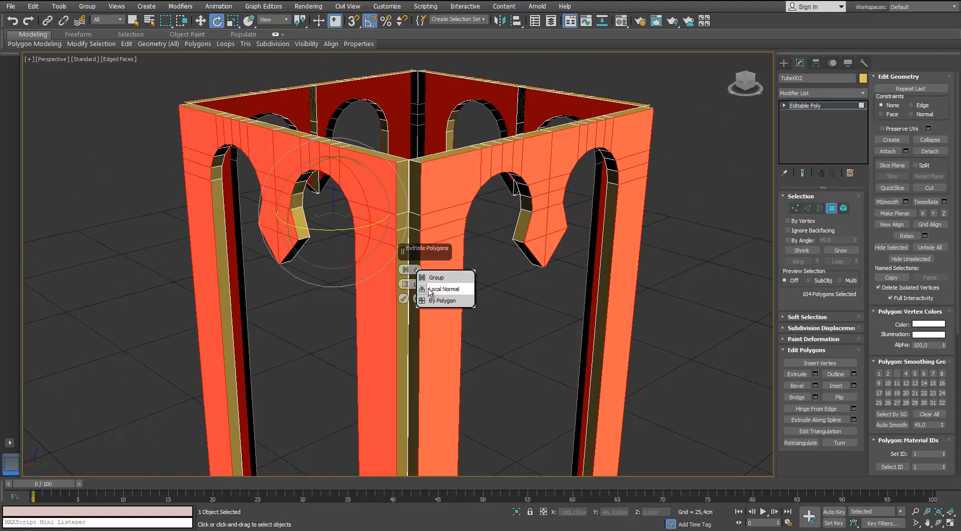
left_click(424, 286)
mouse_move(435, 253)
middle_mouse_down("alt")
mouse_move(399, 266)
mouse_move(445, 245)
middle_mouse_up("alt")
left_click(415, 269)
key("ctrl+z")
scroll(446, 245, "down", 2)
In vertex editing, select all overlapping vertices along one vertical corner of the enclosure.
left_click(794, 208)
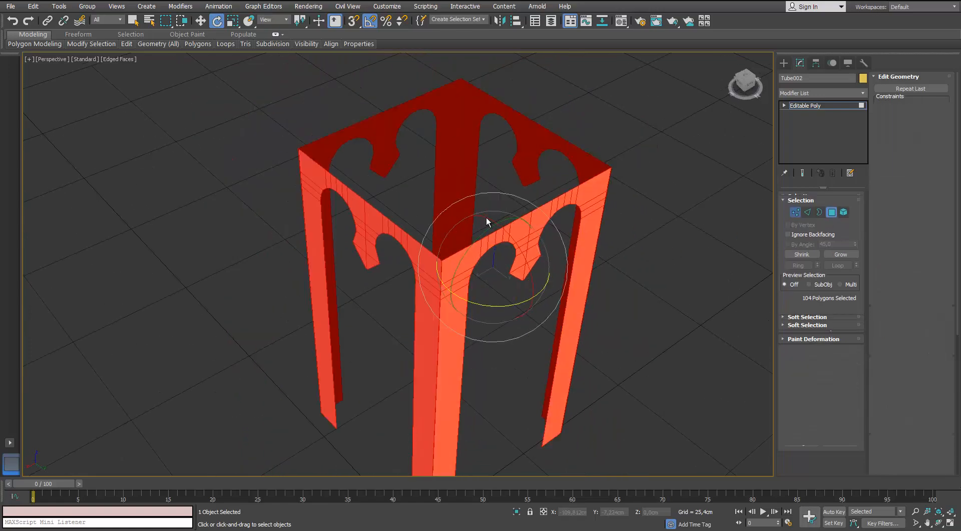
scroll(419, 289, "up", 10)
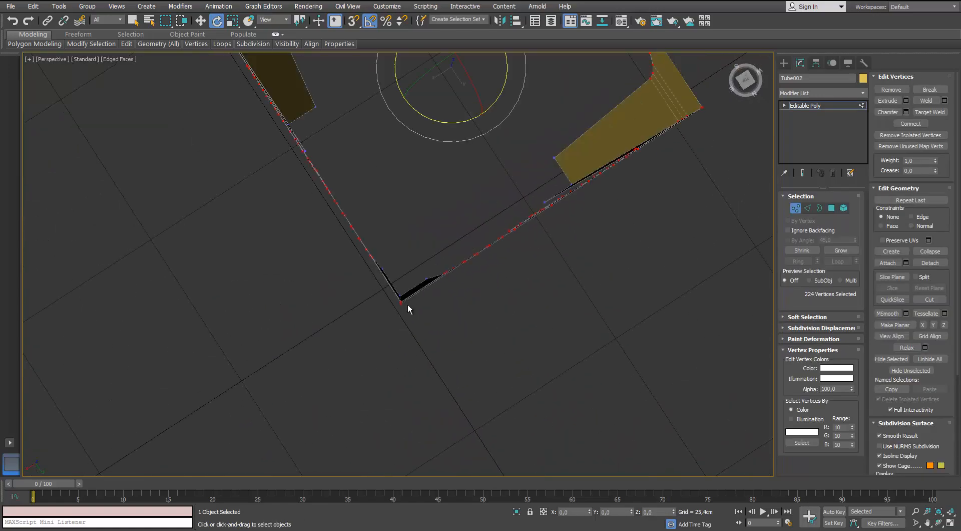
left_click_drag(405, 309, 395, 293)
middle_click_drag(403, 290, 420, 300, "alt")
middle_click_drag(421, 301, 412, 170)
scroll(539, 225, "down", 8)
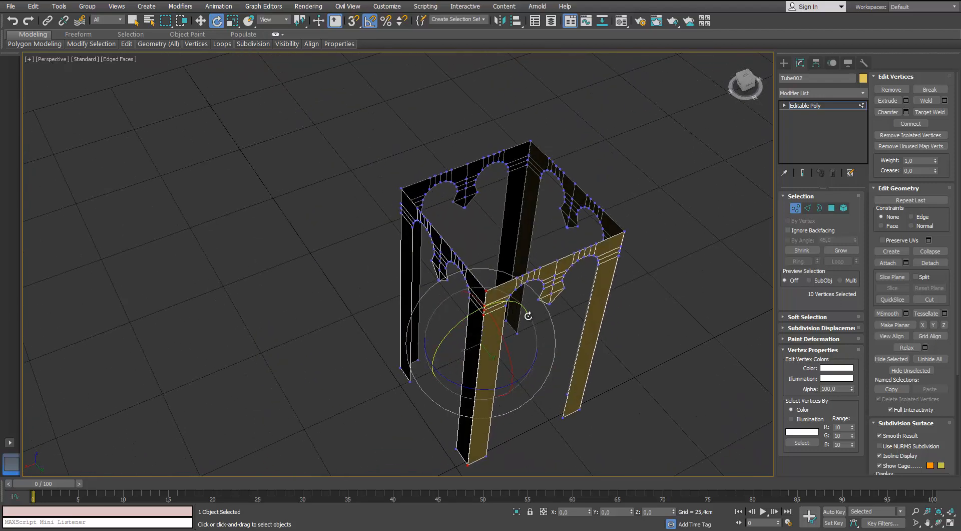
In the top view, add the vertices of the other three corners to the selection and weld them with a 0,254 cm threshold.
key("t")
middle_click_drag(528, 316, 521, 274)
scroll(525, 277, "down", 10)
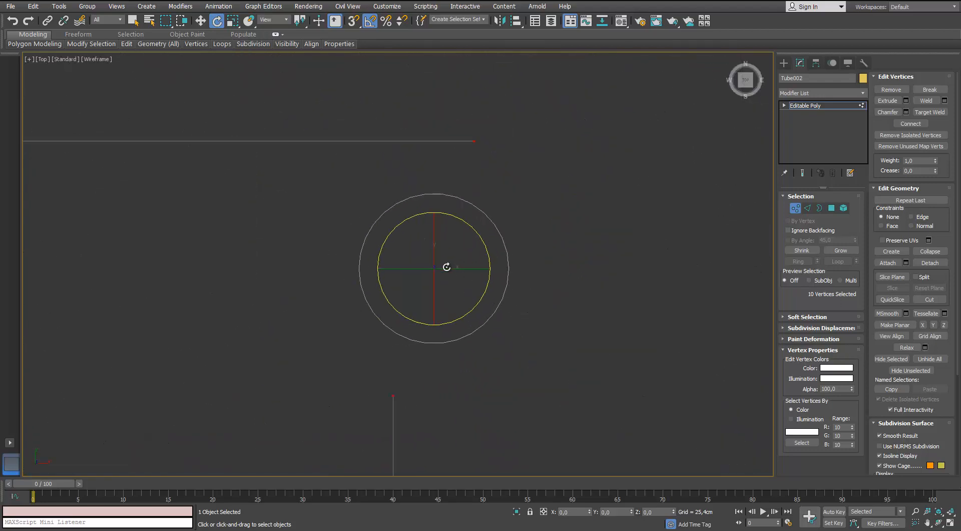
scroll(411, 306, "down", 10)
middle_click_drag(408, 281, 485, 137)
scroll(450, 263, "up", 3)
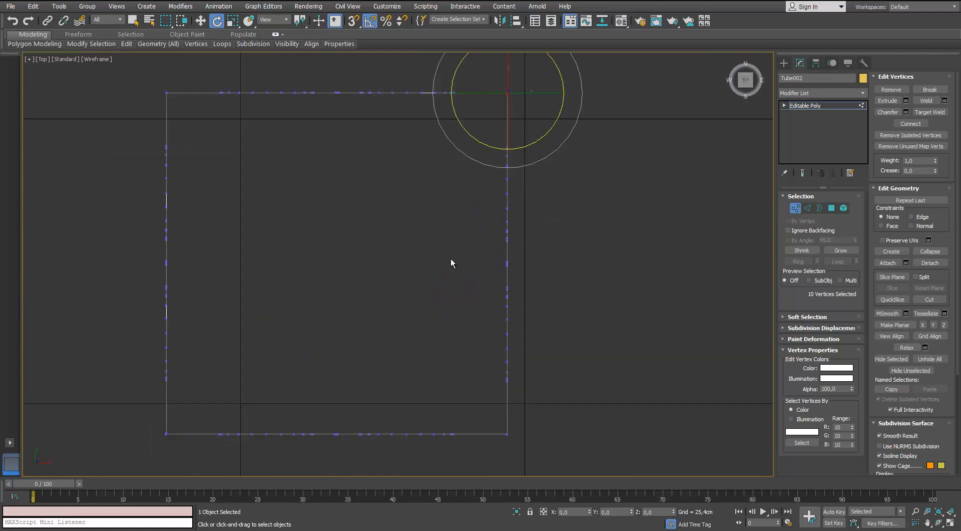
middle_click_drag(437, 360, 448, 345)
key("w")
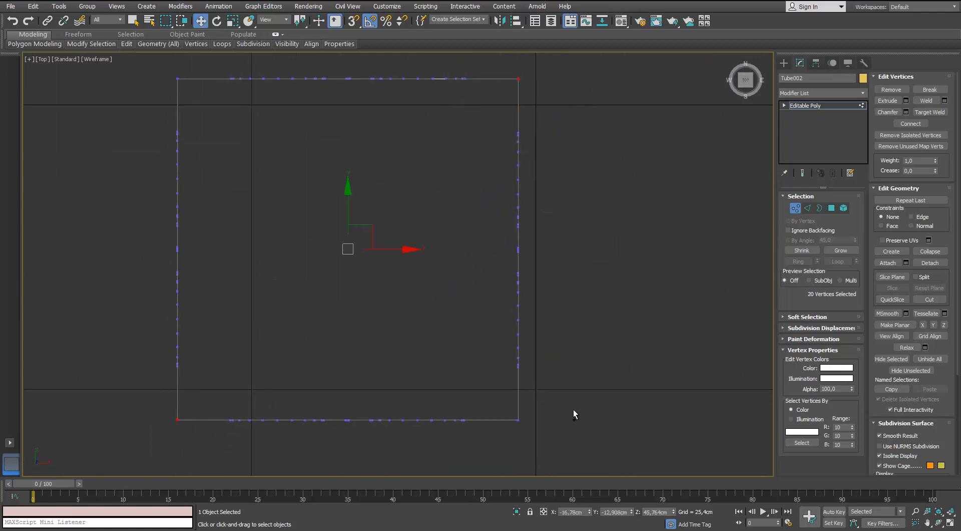
left_click(945, 100)
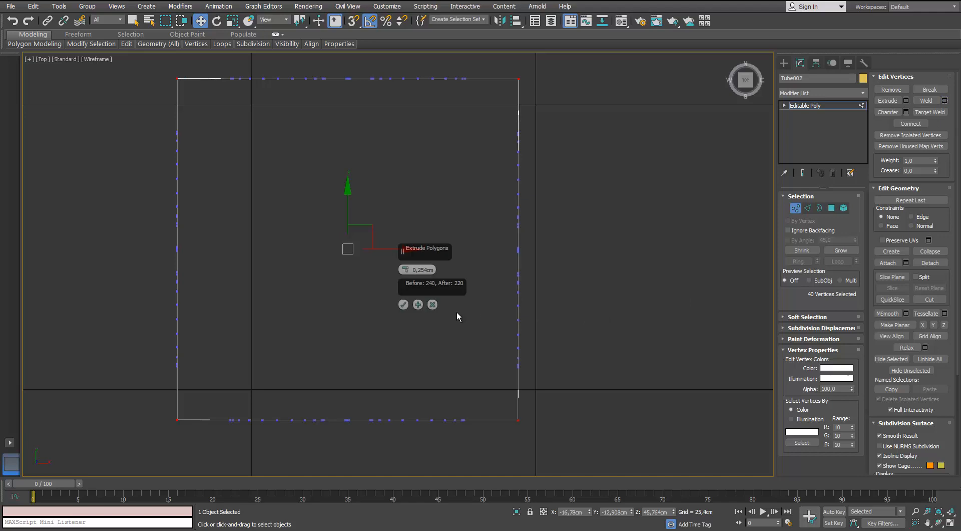
left_click(403, 304)
Check the weld in perspective by selecting a single vertex on the nearest corner edge.
key("p")
scroll(455, 287, "up", 4)
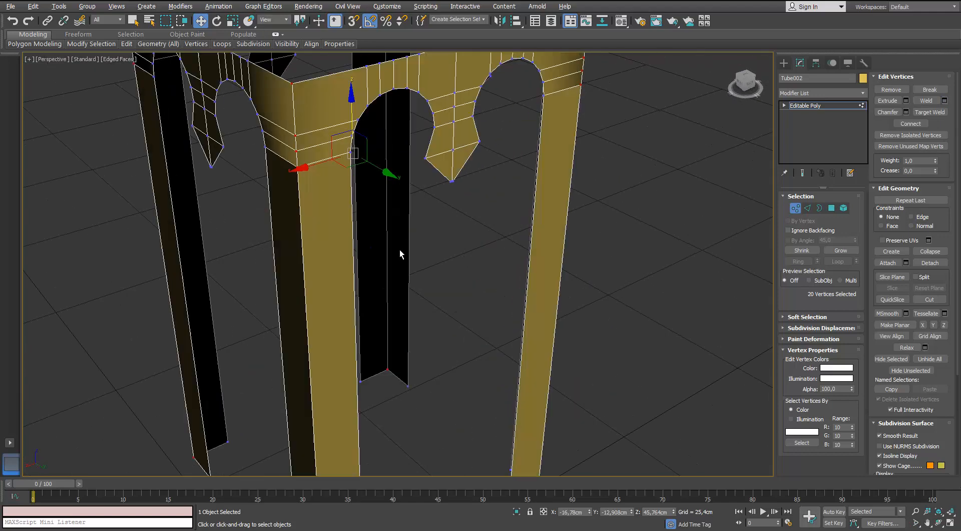
middle_click_drag(399, 249, 373, 235, "alt")
left_click(373, 235)
left_click(384, 202)
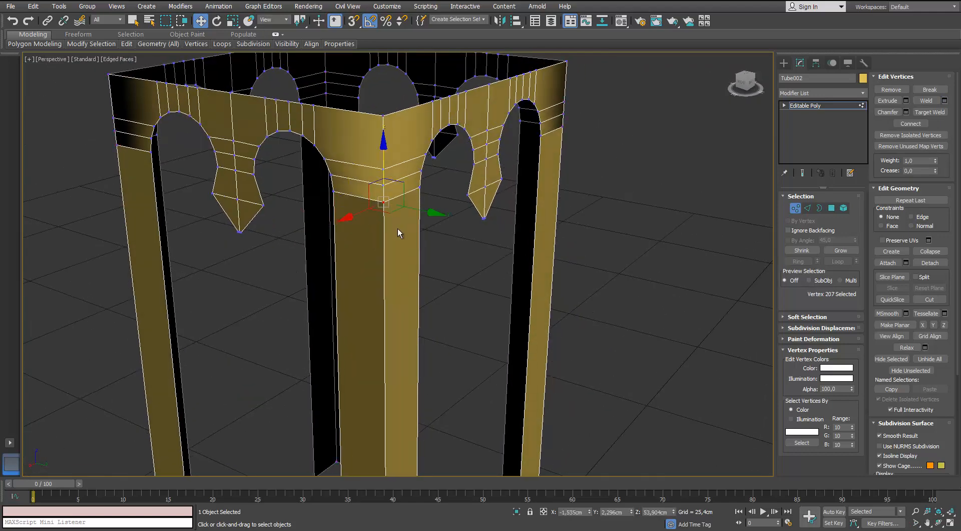
Check in element mode how far the connected geometry extends around the welded corners of the enclosure.
scroll(397, 229, "down", 3)
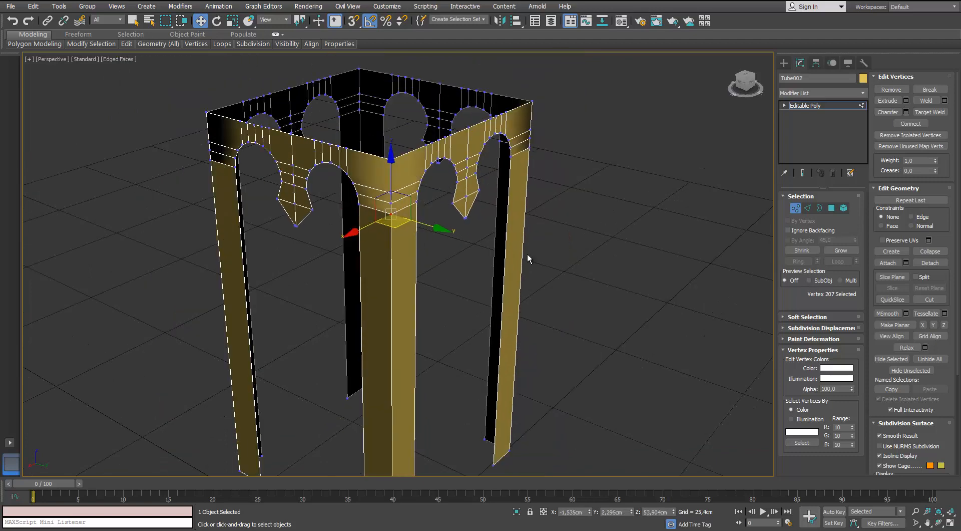
left_click(843, 208)
left_click(465, 145)
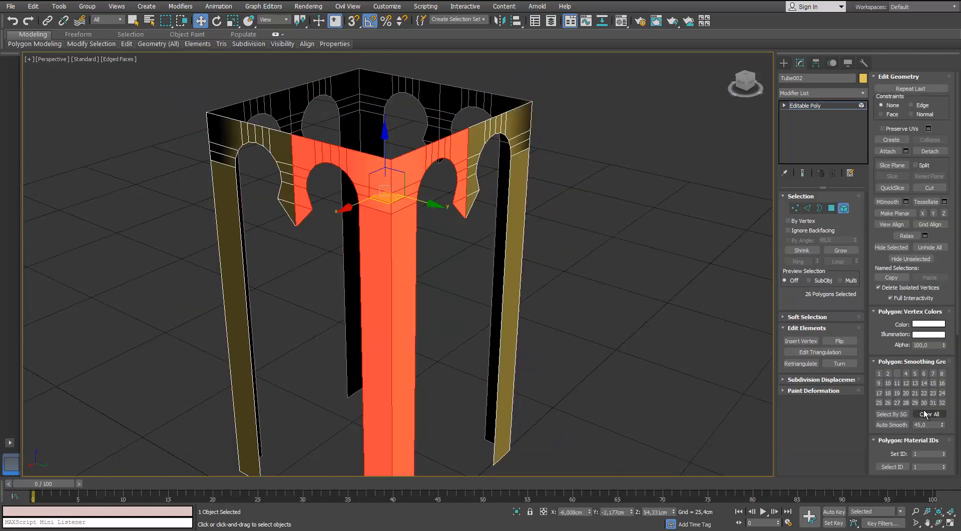
left_click(572, 251)
left_click(459, 158)
middle_click_drag(459, 157, 420, 186, "alt")
In vertex editing, select the overlapping vertices along the central vertical seam of all four sides.
left_click(796, 208)
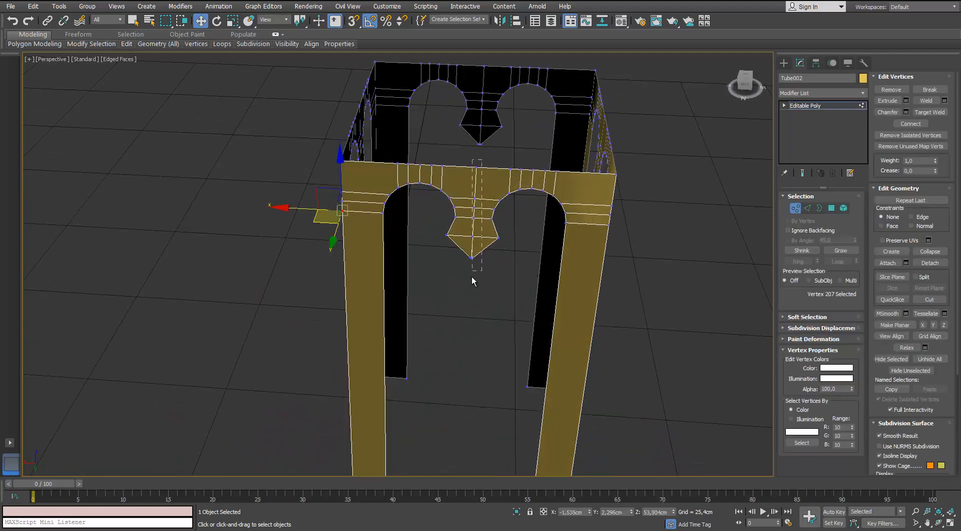
left_click_drag(472, 276, 470, 281)
middle_click_drag(470, 216, 524, 247, "alt")
left_click_drag(520, 271, 502, 353, "ctrl")
middle_click_drag(590, 268, 406, 288, "alt")
left_click_drag(376, 426, 376, 425, "ctrl")
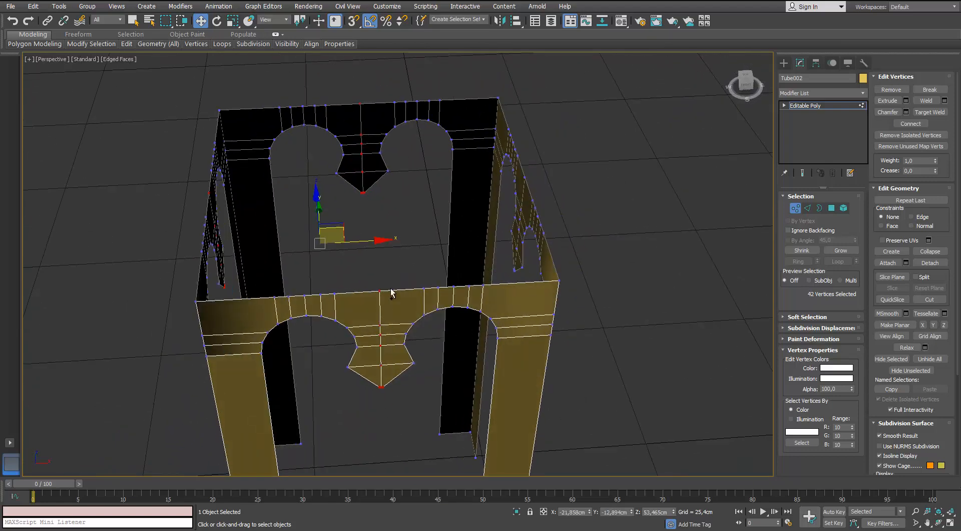
middle_click_drag(432, 342, 356, 271, "alt")
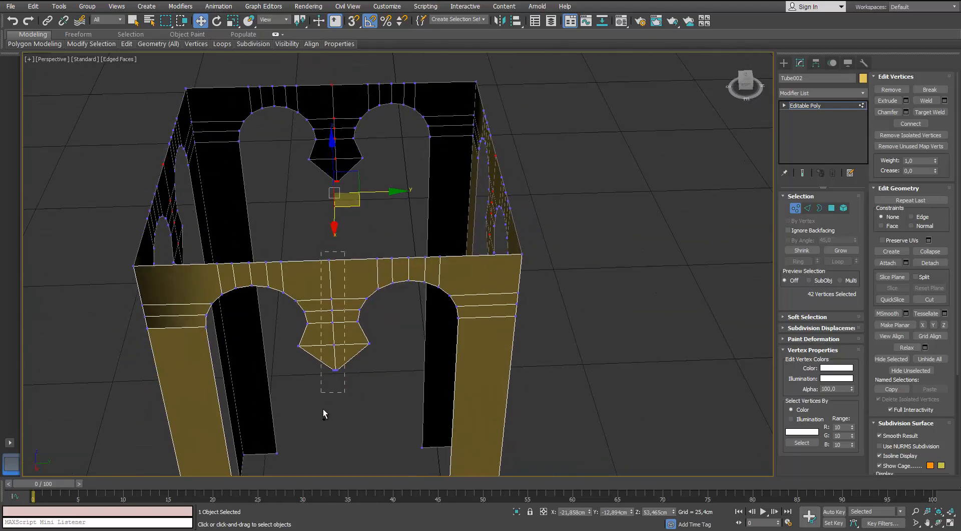
left_click_drag(323, 408, 323, 408, "ctrl")
Remove the lowest tip vertices of the first two pendants from the seam vertex selection.
scroll(329, 307, "up", 8)
scroll(328, 316, "down", 5)
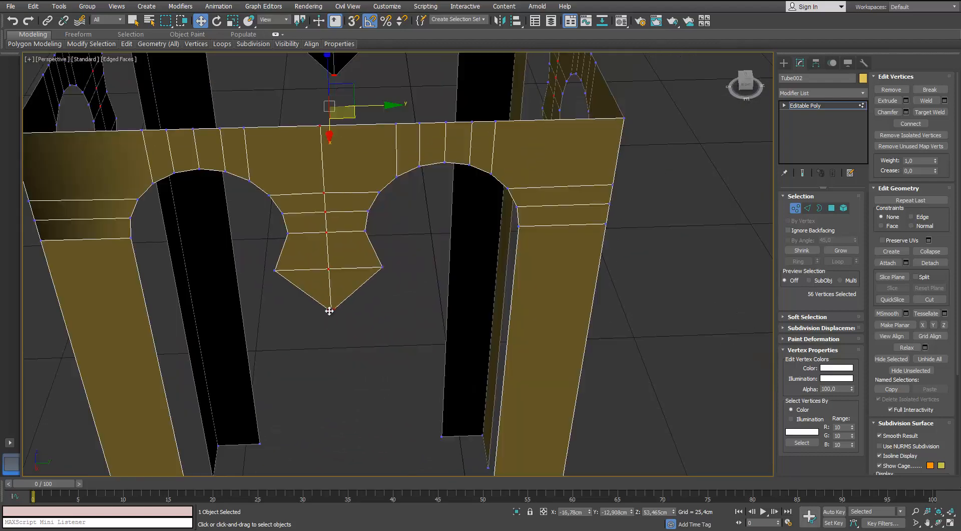
scroll(329, 311, "up", 4)
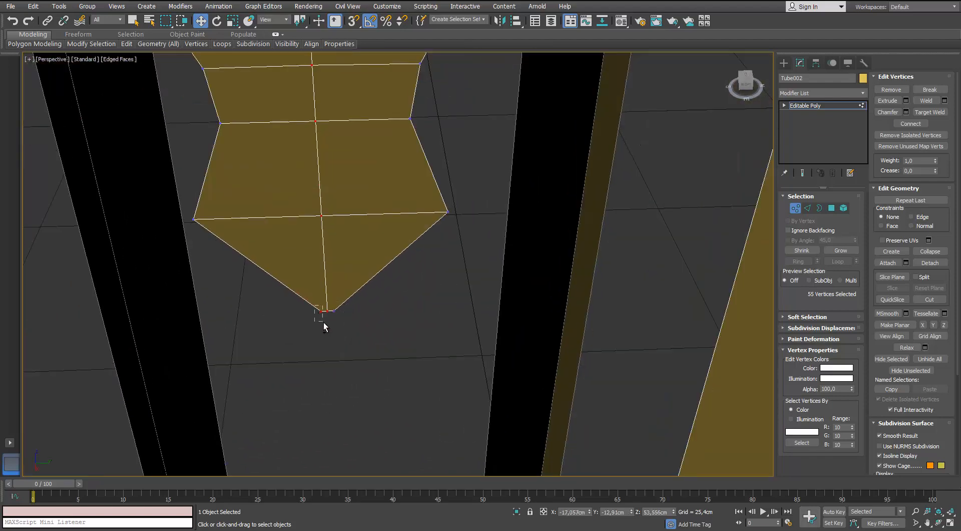
left_click(324, 323, "alt")
scroll(323, 322, "down", 10)
scroll(317, 314, "up", 2)
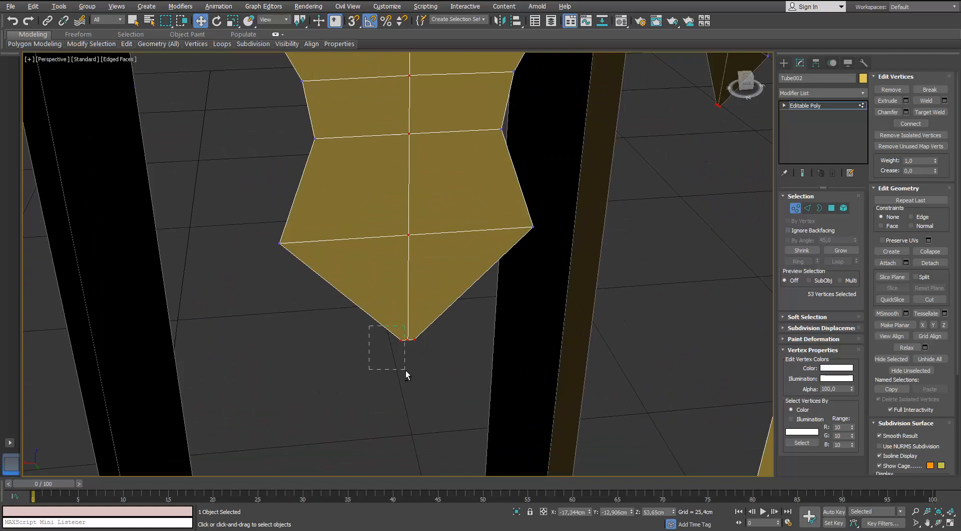
left_click_drag(414, 362, 413, 362, "alt")
scroll(413, 363, "down", 8)
middle_click_drag(470, 339, 429, 343, "alt")
Remove the lowest tip vertices of the remaining two pendants from the seam vertex selection.
scroll(429, 343, "up", 8)
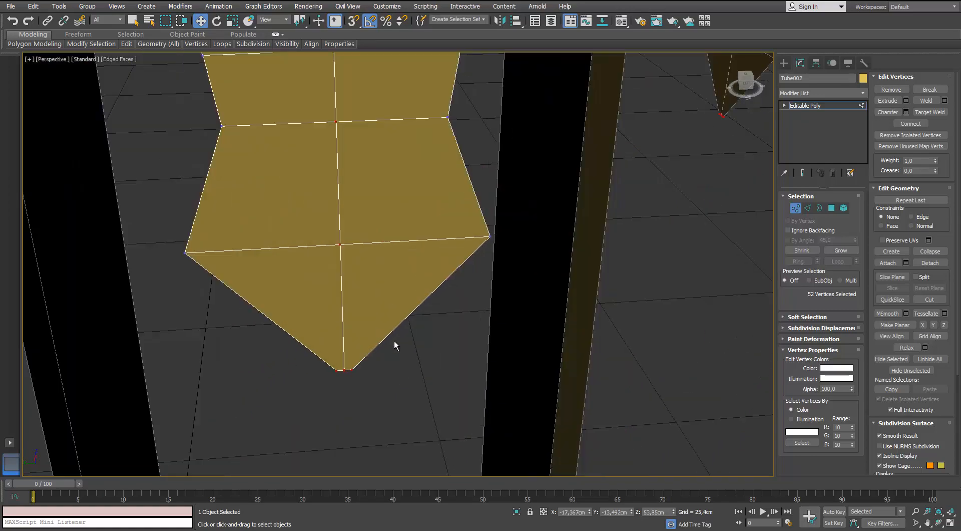
scroll(343, 380, "down", 6)
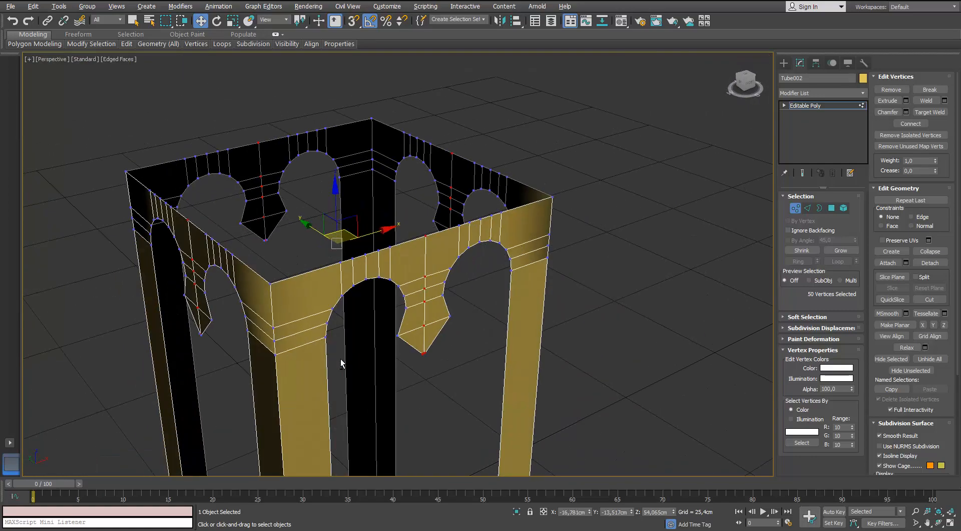
scroll(339, 361, "up", 6)
mouse_move(326, 354)
middle_mouse_down("alt")
mouse_move(429, 352)
mouse_move(328, 351)
middle_mouse_up("alt")
scroll(381, 385, "down", 6)
scroll(408, 339, "down", 6)
scroll(420, 308, "up", 4)
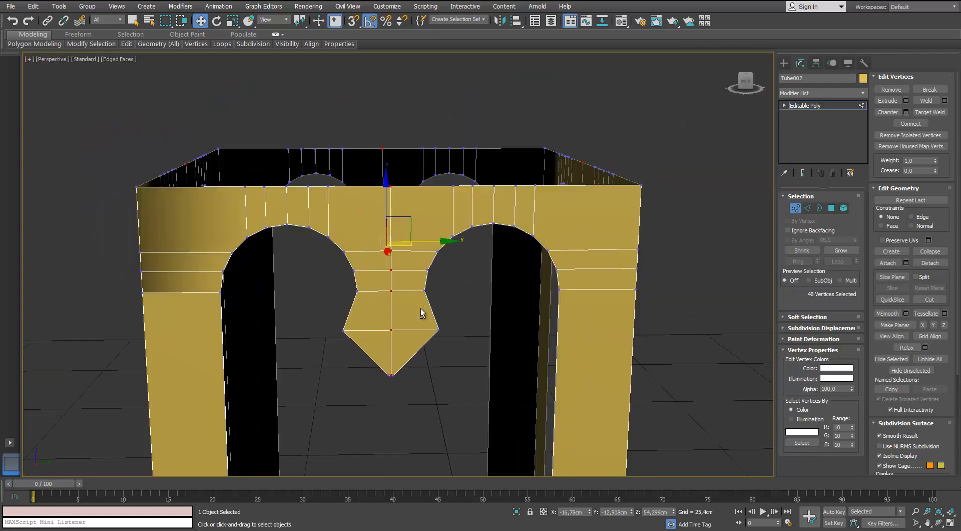
scroll(421, 308, "down", 4)
Weld the selected vertices along the central seams of the four sides.
middle_click_drag(420, 308, 427, 324, "alt")
scroll(427, 324, "up", 4)
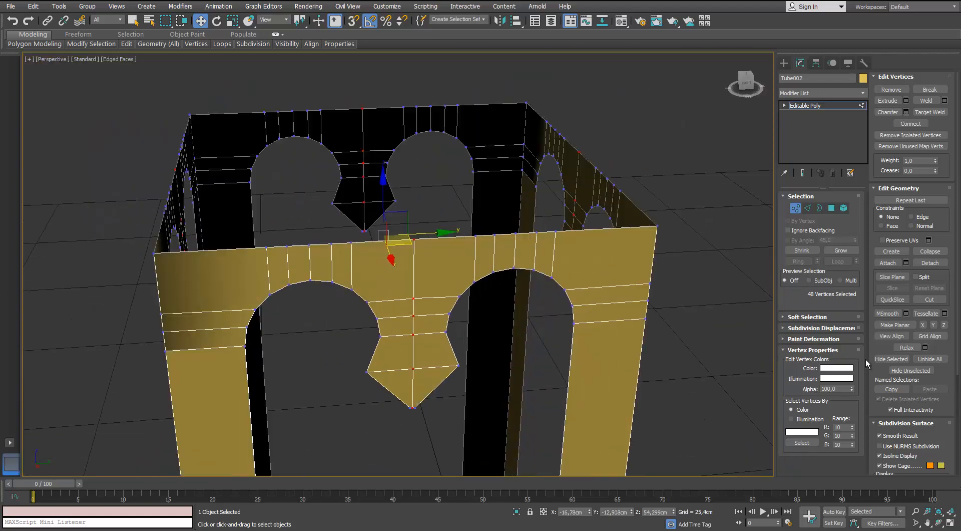
left_click(944, 100)
left_click(404, 304)
Select the whole enclosure as one element and clear all of its smoothing groups.
scroll(344, 350, "down", 5)
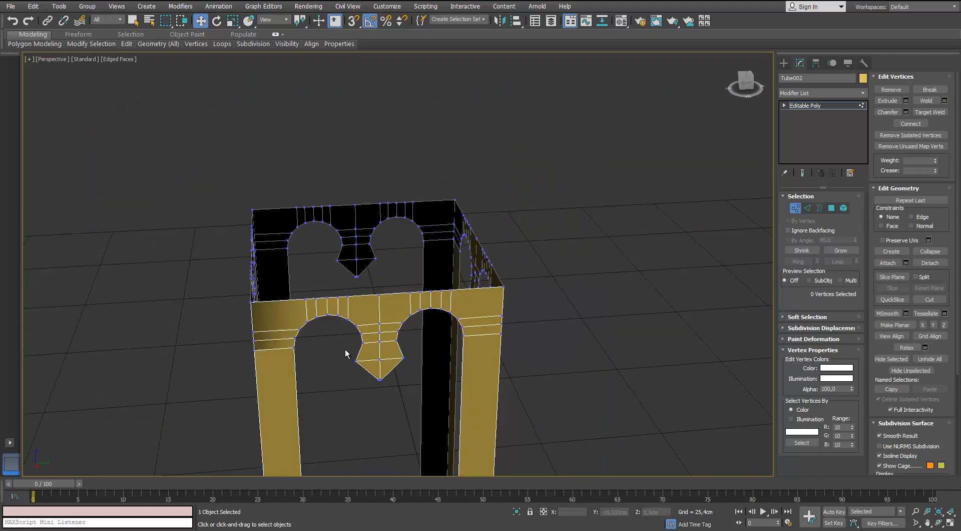
middle_click_drag(345, 349, 381, 329, "alt")
scroll(380, 330, "up", 3)
left_click(843, 208)
left_click(454, 258)
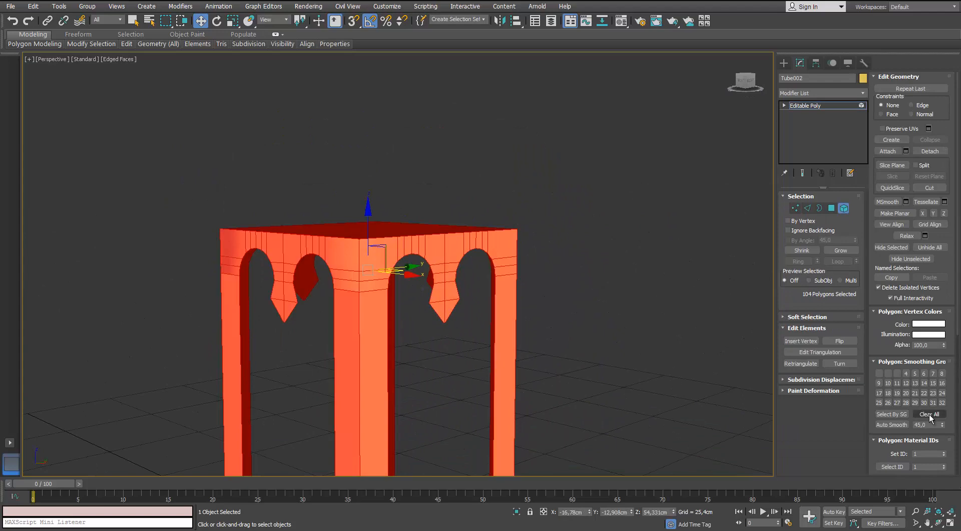
left_click(929, 414)
left_click(583, 296)
middle_click_drag(583, 296, 425, 307, "alt")
scroll(420, 295, "up", 3)
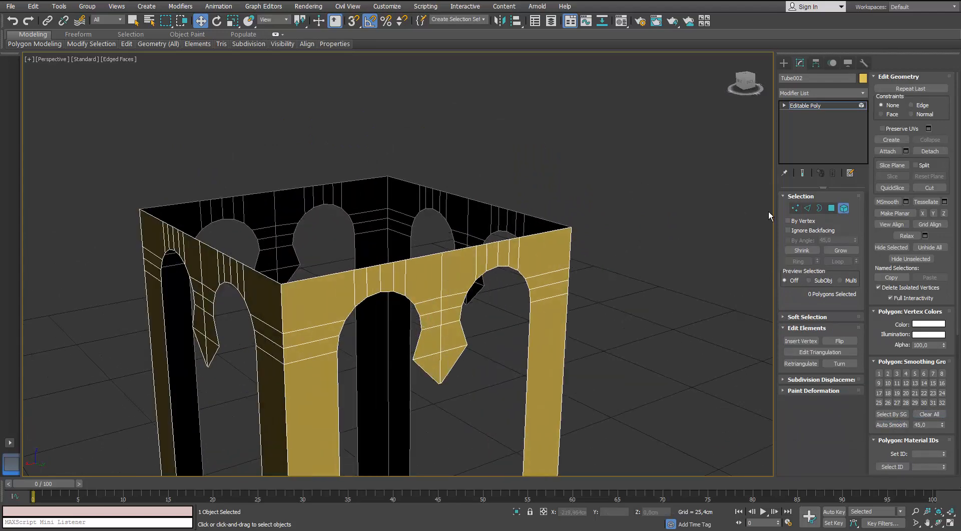
Select all polygons of the enclosure and extrude them with a height of 1,2 cm to thicken the walls.
left_click(831, 208)
key("ctrl+a")
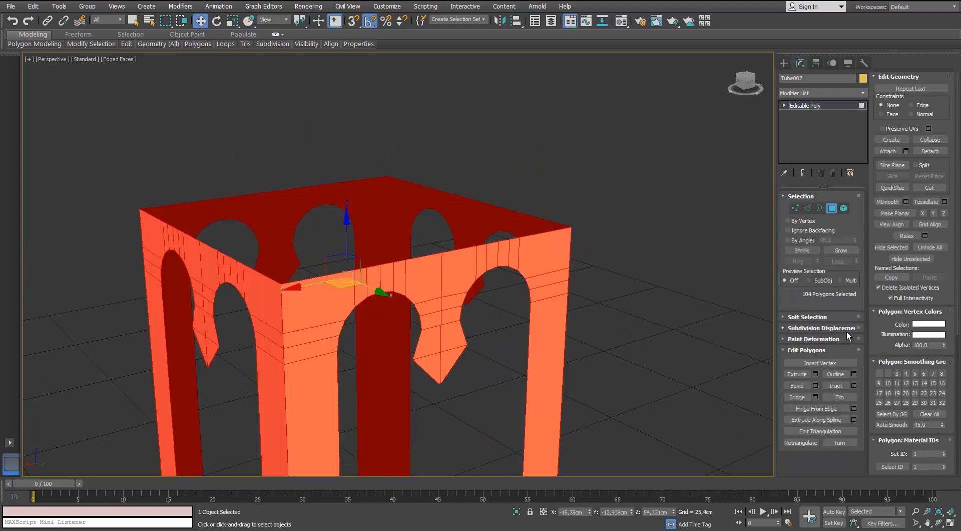
left_click(815, 373)
middle_click_drag(232, 220, 205, 253, "alt")
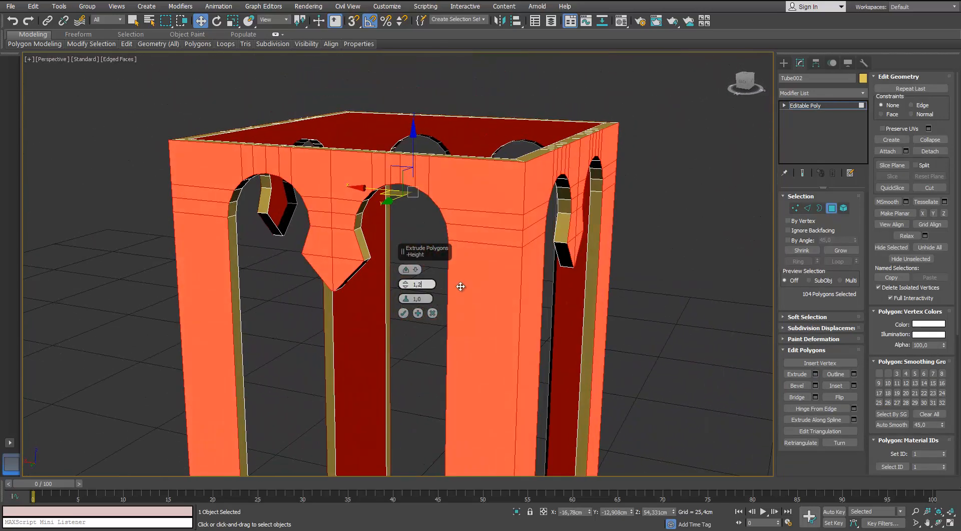
key("Return")
left_click(403, 312)
left_click(290, 317)
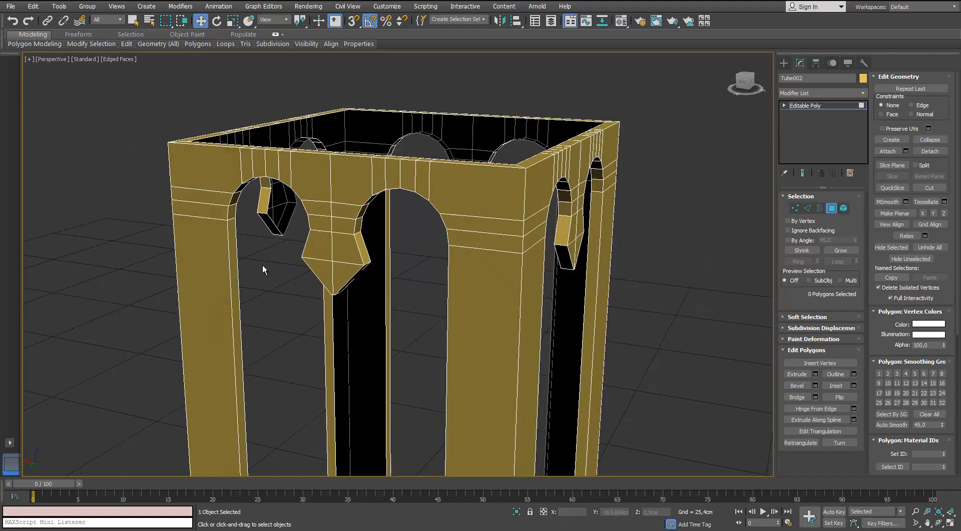
Select the open inner border at the top and extend it straight down as new inner walls to the base.
middle_click_drag(262, 263, 258, 278, "alt")
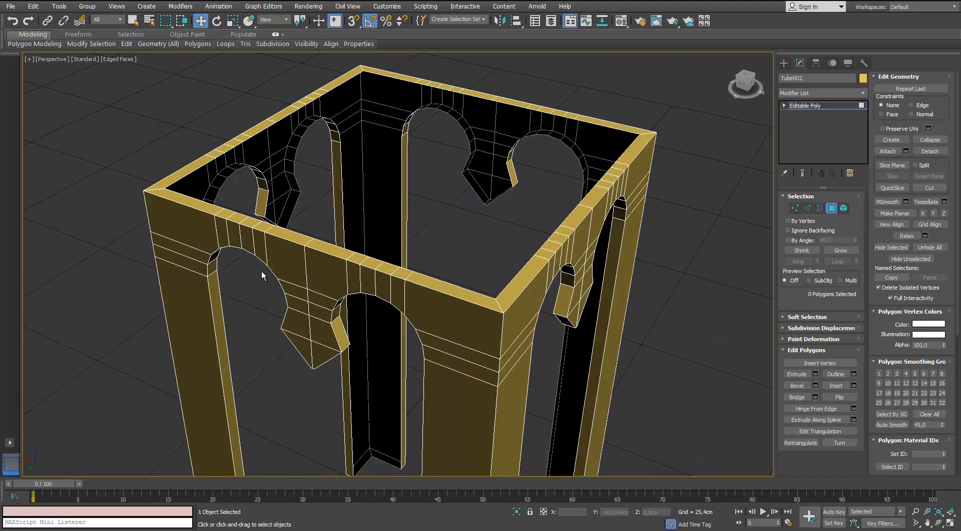
key("3")
key("ctrl+a")
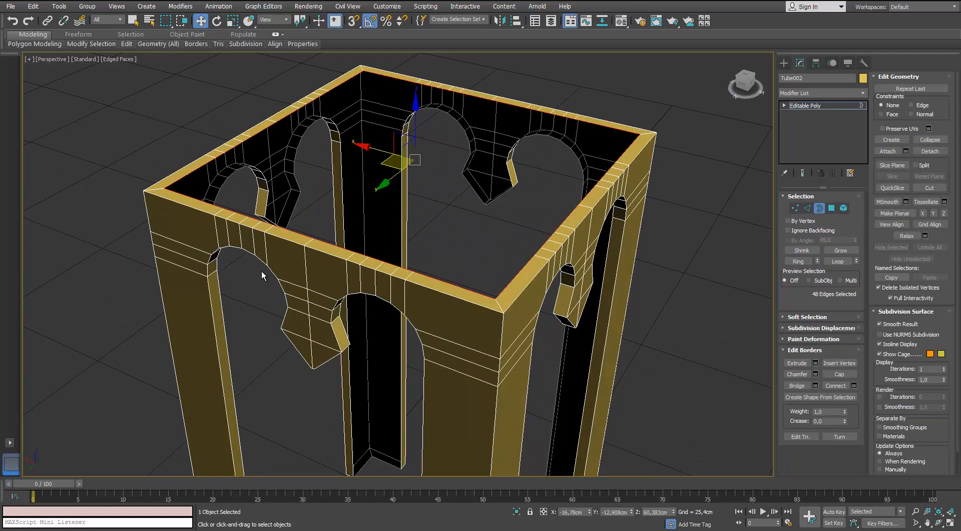
scroll(261, 271, "down", 8)
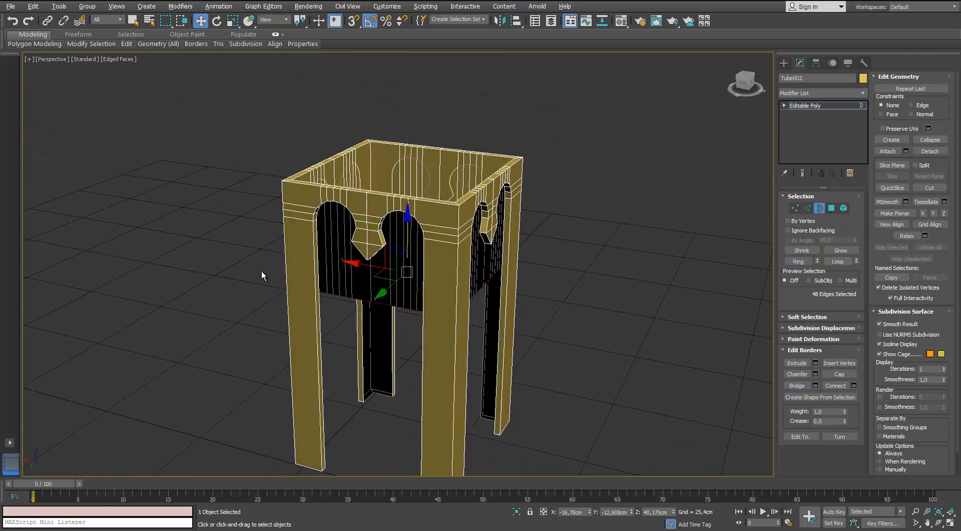
left_click_drag(407, 215, 407, 316)
middle_click_drag(262, 272, 262, 269, "alt")
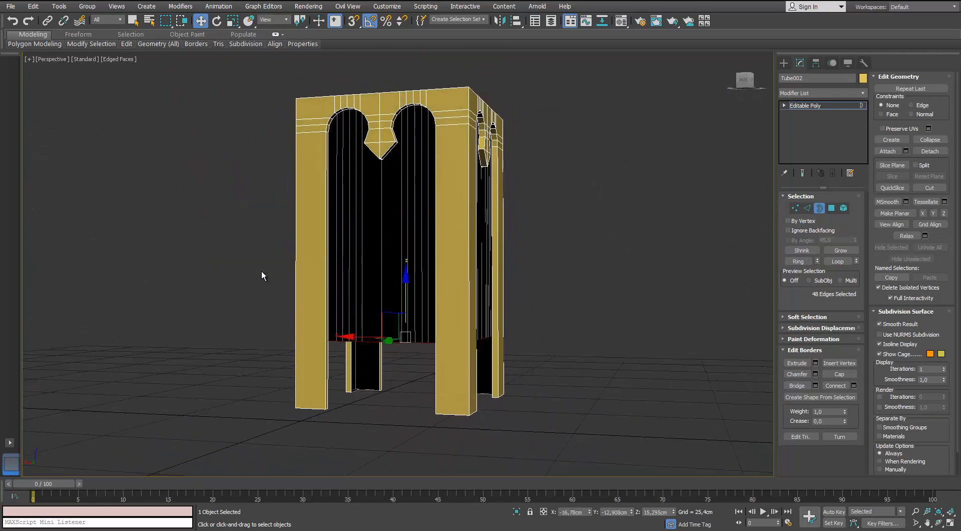
left_click_drag(406, 275, 405, 342)
In the front view, line up the extended border with the bottom of the legs at Z 2,87 cm.
middle_click_drag(261, 270, 261, 271, "alt")
key("f")
key("z")
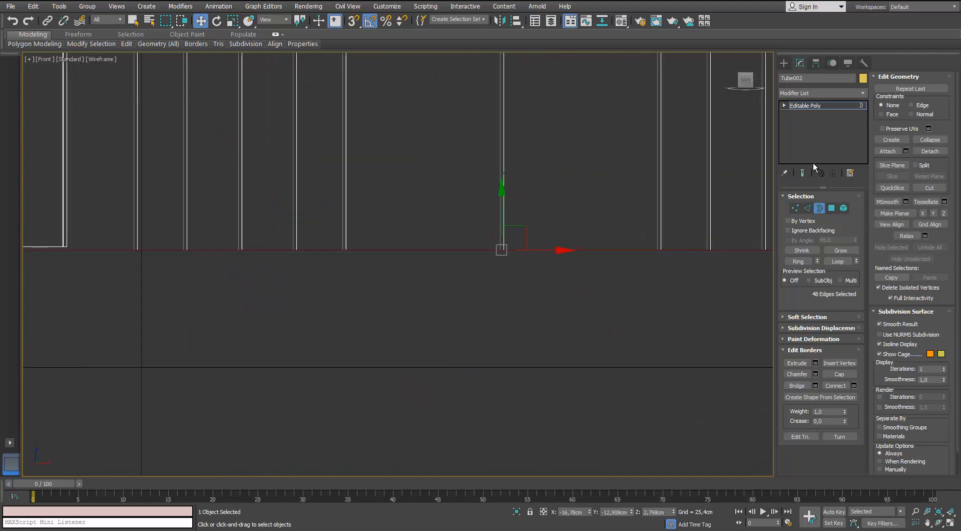
key("shift+z")
key("shift+z")
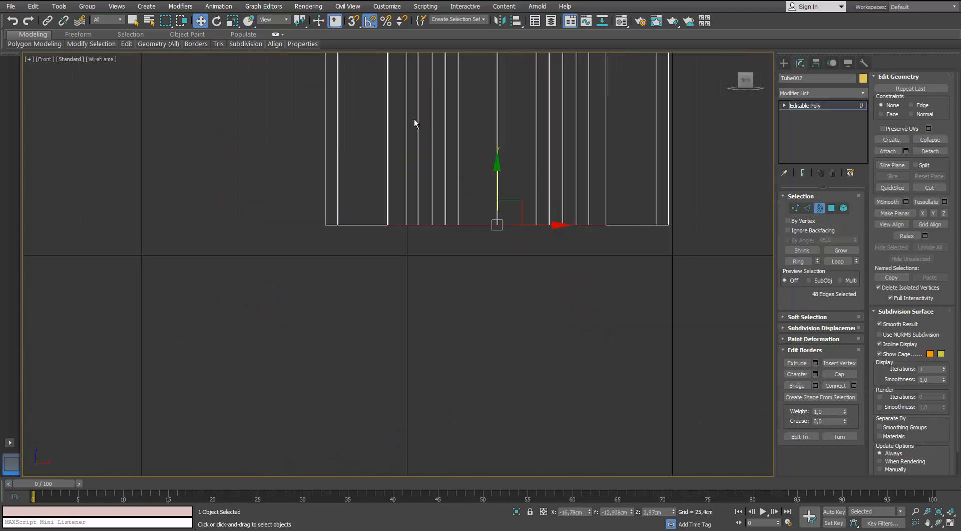
Select the polygons of the new inner walls through their vertical edge ring and detach them as Object001.
mouse_move(407, 226)
middle_mouse_down("alt")
mouse_move(402, 277)
mouse_move(404, 222)
middle_mouse_up("alt")
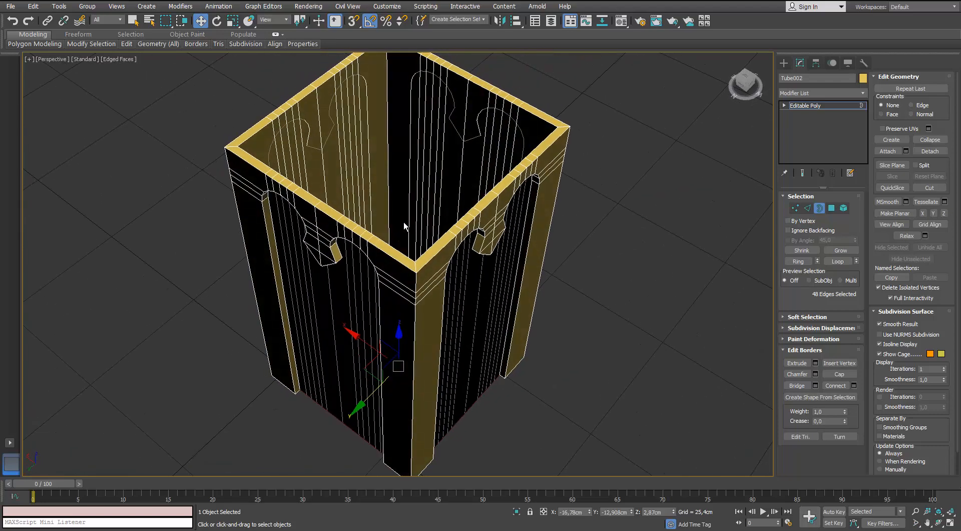
key("2")
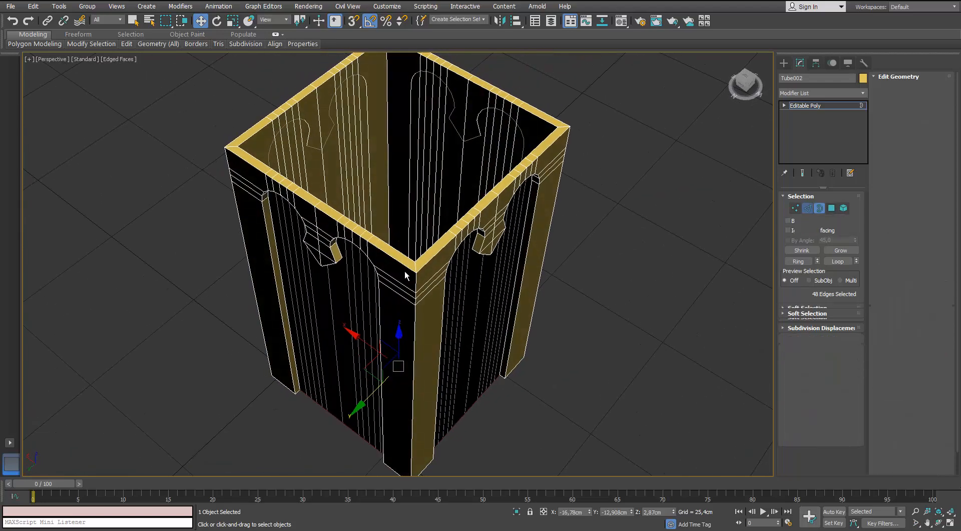
key("4")
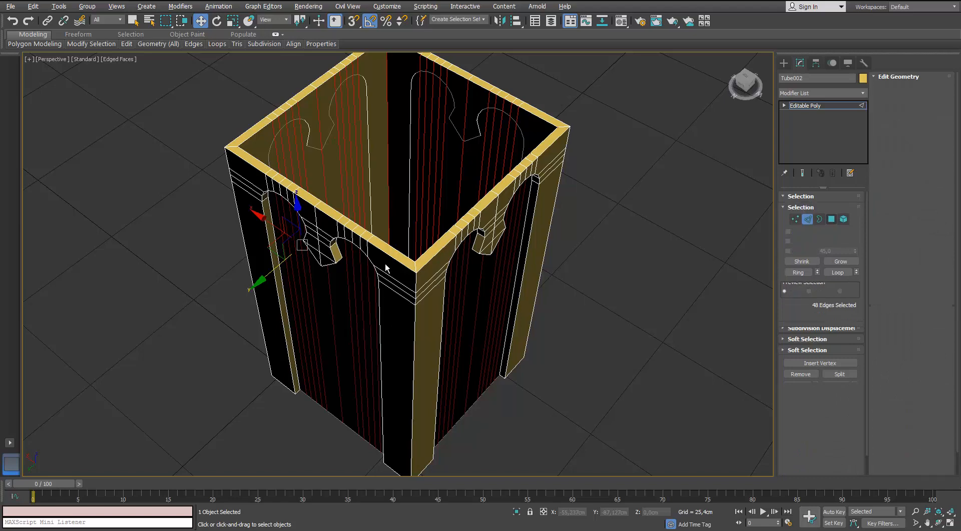
mouse_move(389, 268)
middle_mouse_down("alt")
mouse_move(396, 227)
mouse_move(393, 253)
middle_mouse_up("alt")
key("alt+c")
key("alt+d")
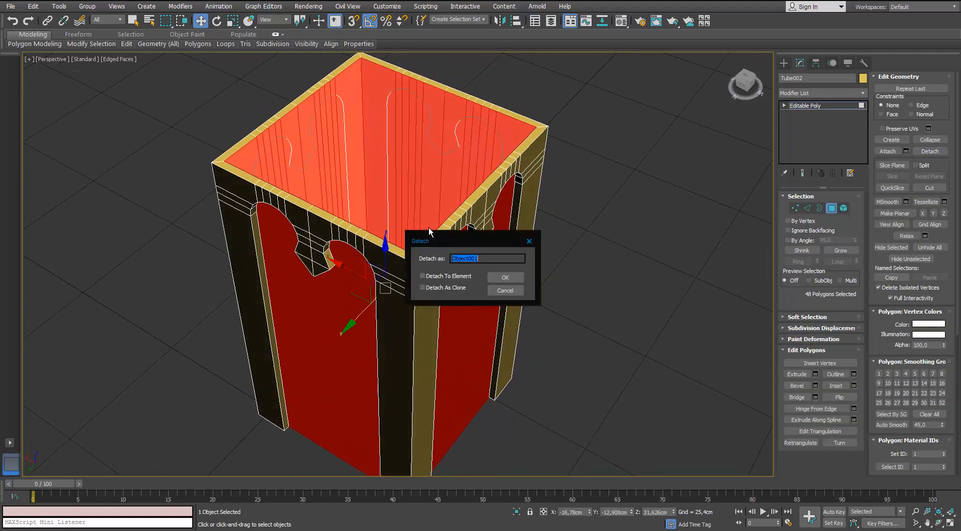
key("Return")
key("6")
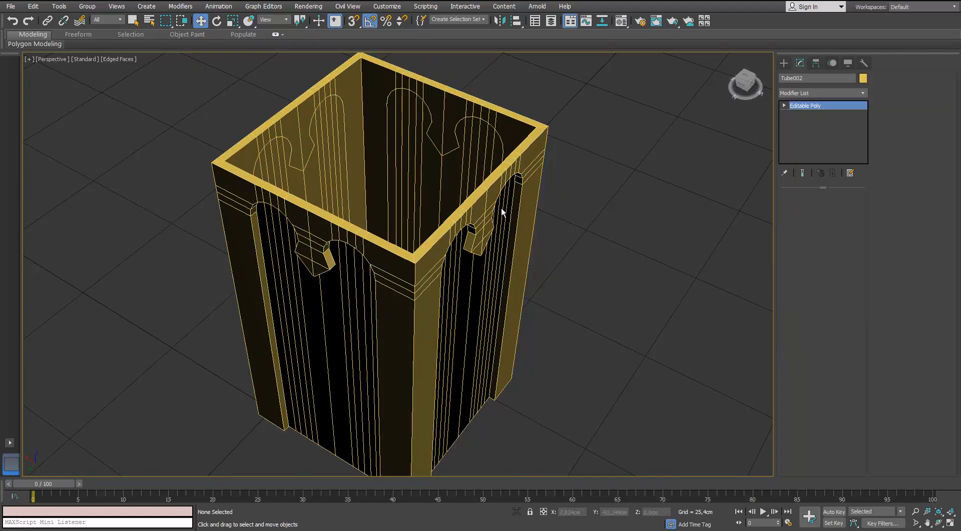
Apply a Normal modifier to the detached inner walls to flip their faces.
left_click(494, 220)
key("alt+Down")
key("n")
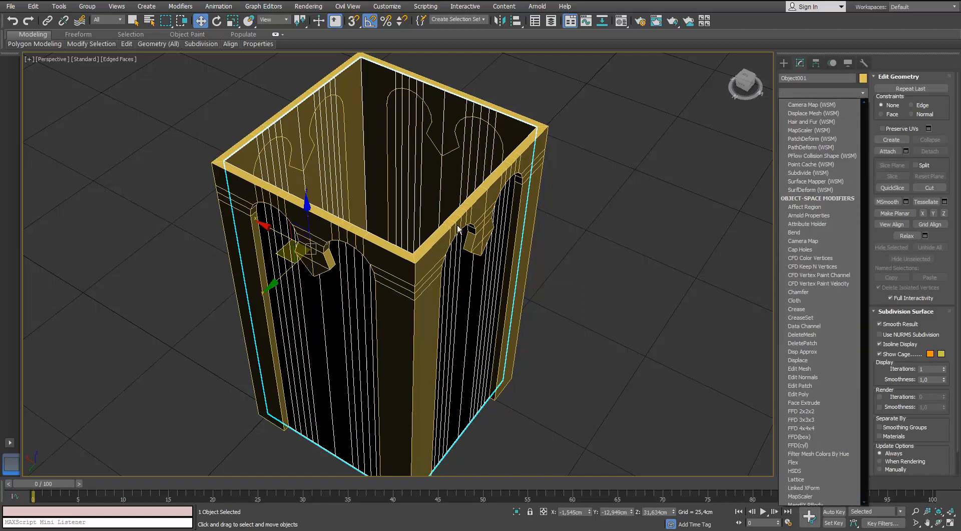
key("Down")
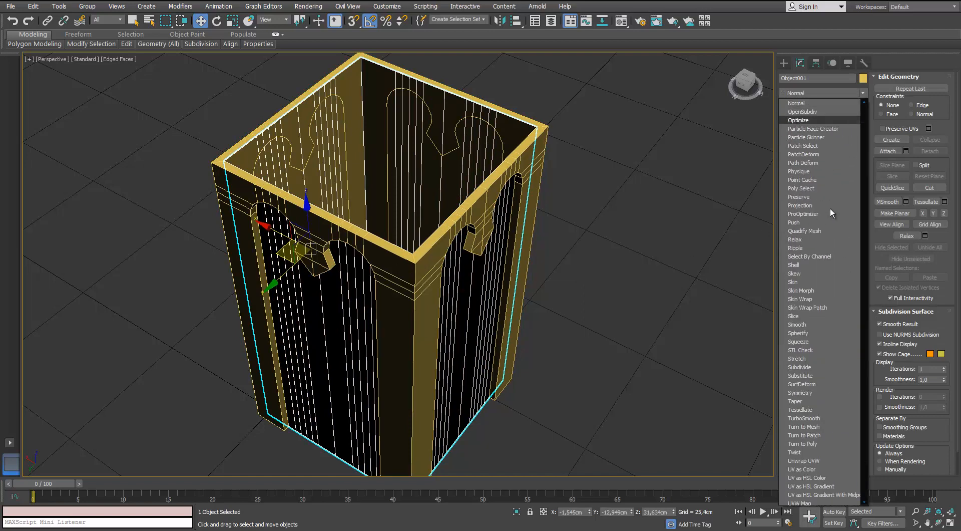
key("Return")
left_click(626, 180)
Select both the enclosure and the inner walls, assign the 01 - Default material and set their object colour to black.
middle_click_drag(421, 142, 714, 211, "alt")
left_click_drag(714, 210, 474, 161)
key("m")
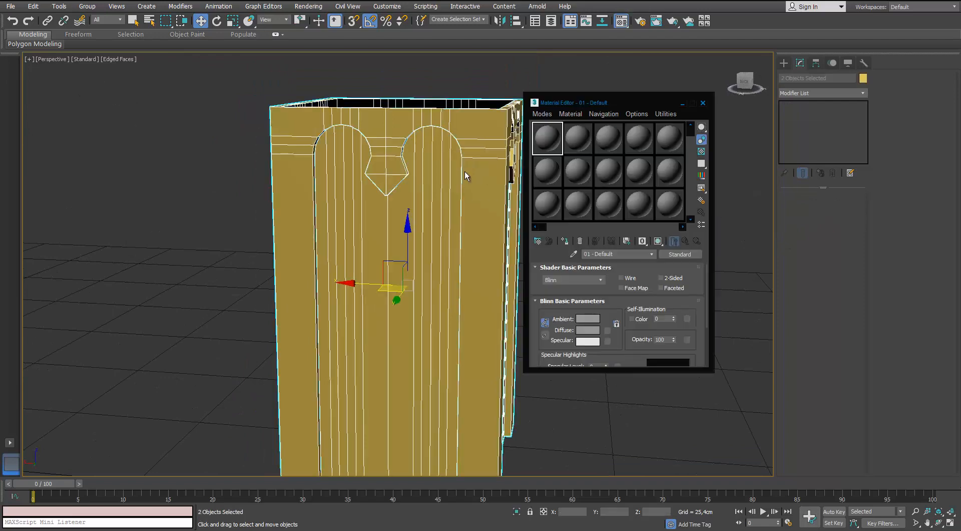
left_click(564, 241)
key("m")
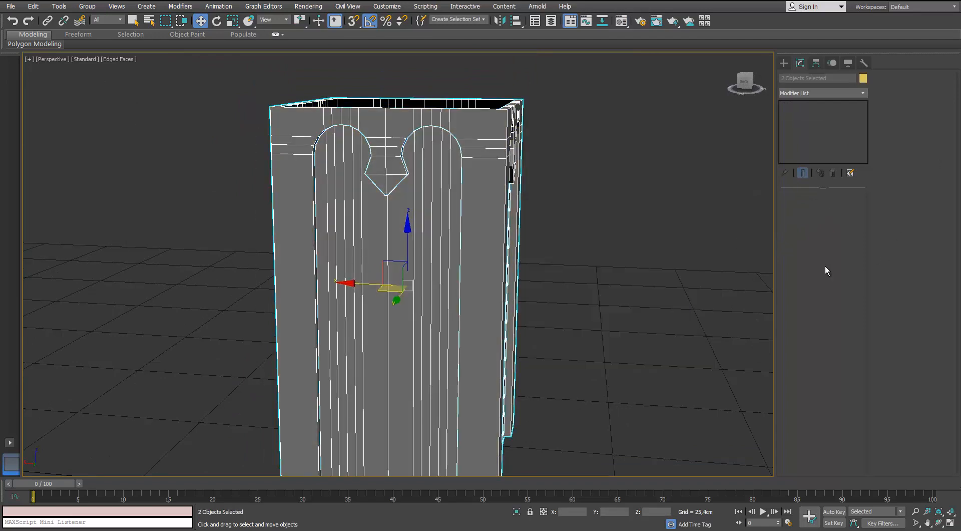
left_click(863, 78)
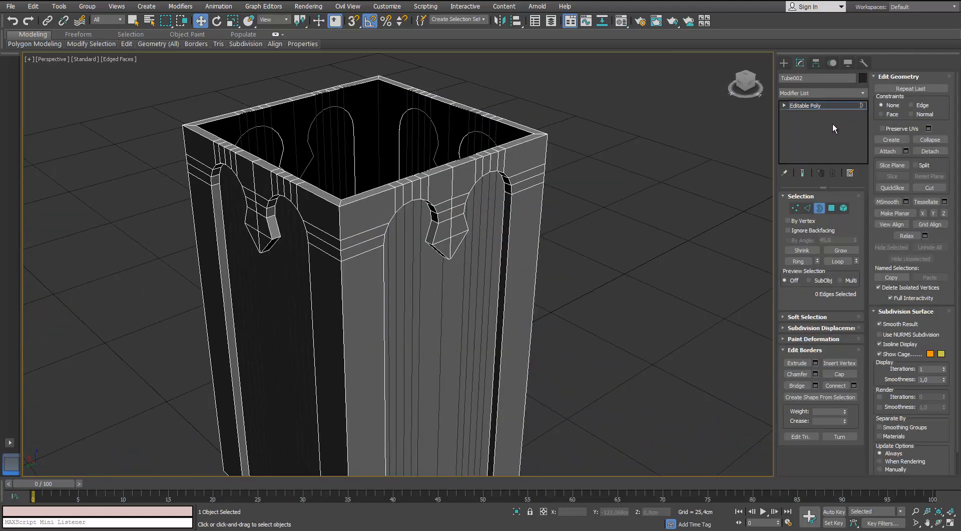
Examine the open border edges around the enclosure's top rim.
key("ctrl+a")
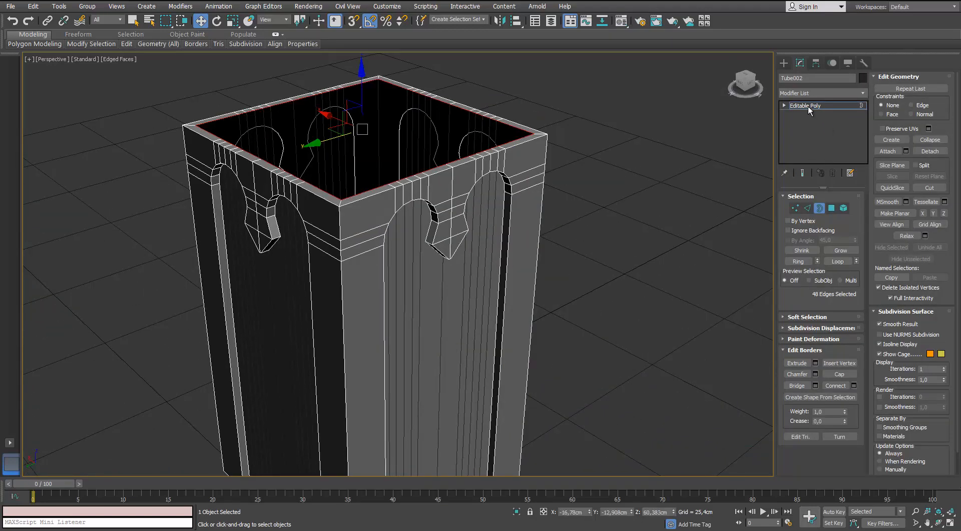
left_click(511, 197)
middle_click_drag(515, 178, 573, 243, "alt")
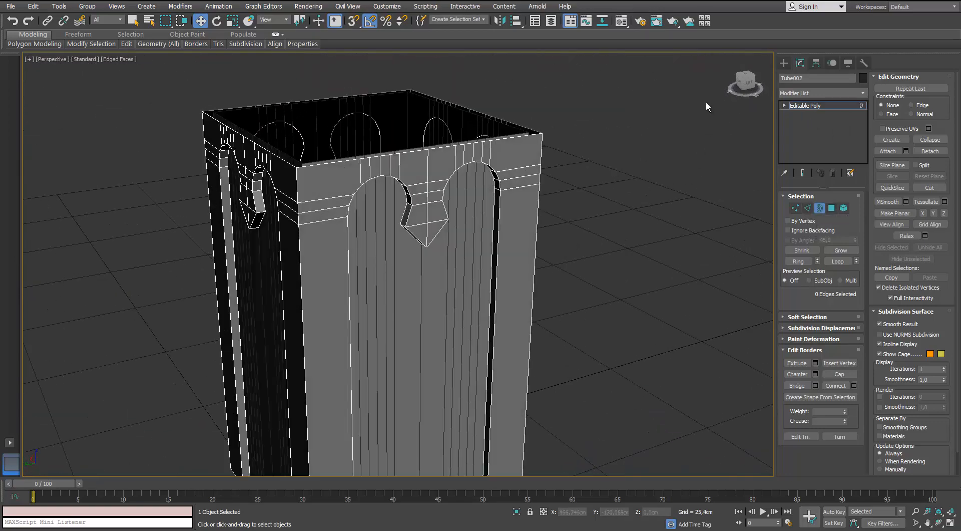
key("ctrl+a")
middle_click_drag(706, 102, 536, 274, "alt")
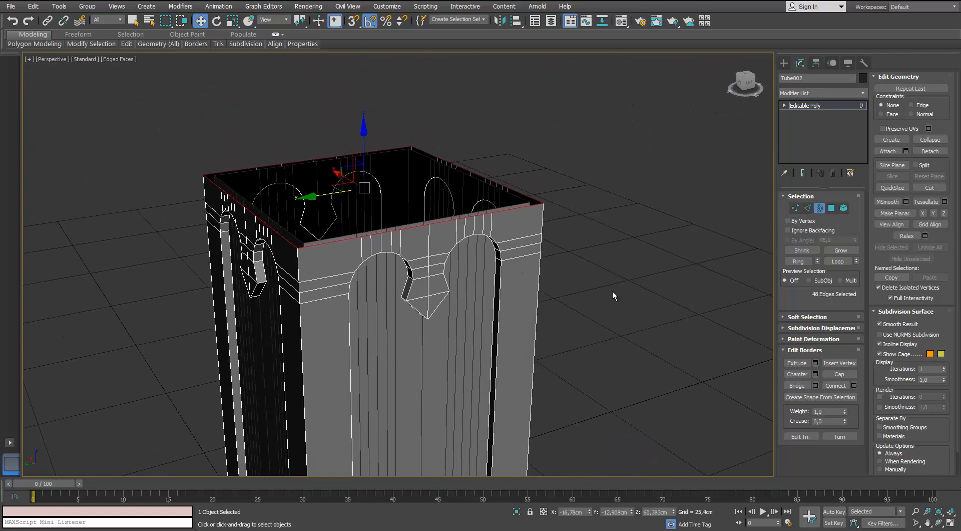
left_click(637, 304)
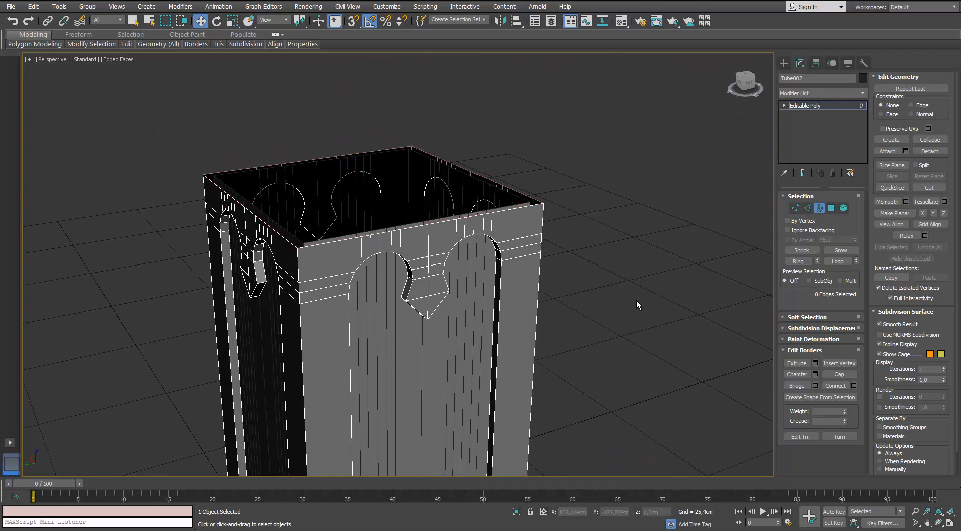
key("ctrl+a")
scroll(420, 201, "up", 3)
Convert the inner walls to Editable Poly and cap their open top border.
left_click(421, 203)
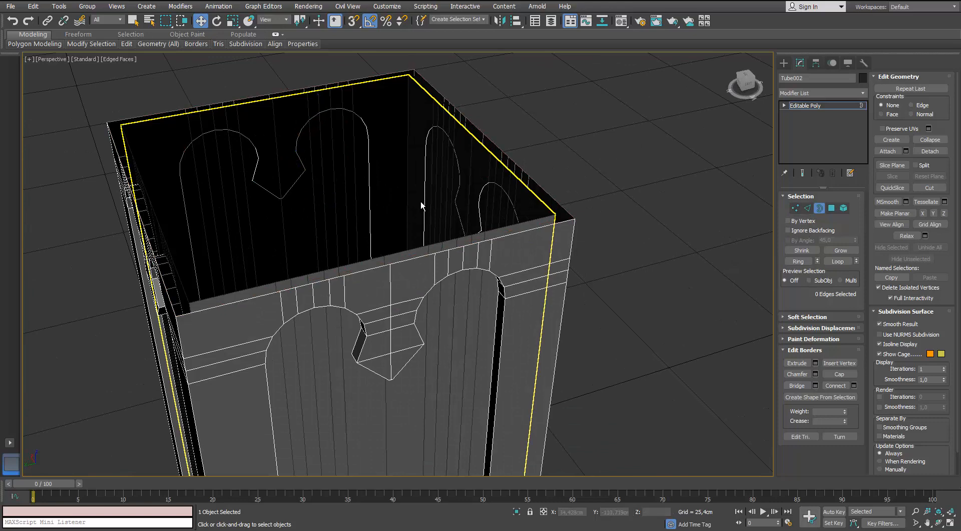
key("3")
left_click(421, 202)
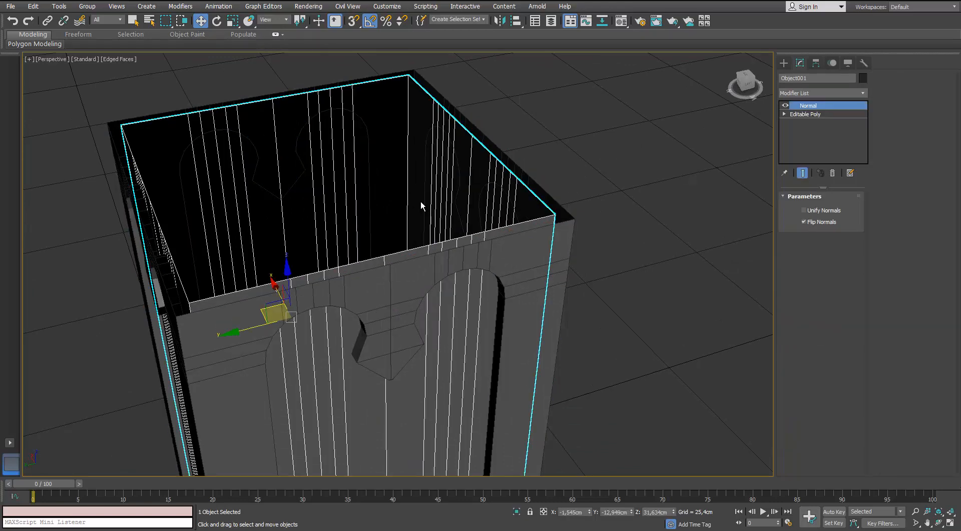
right_click(502, 228)
mouse_move(544, 331)
left_click(462, 340)
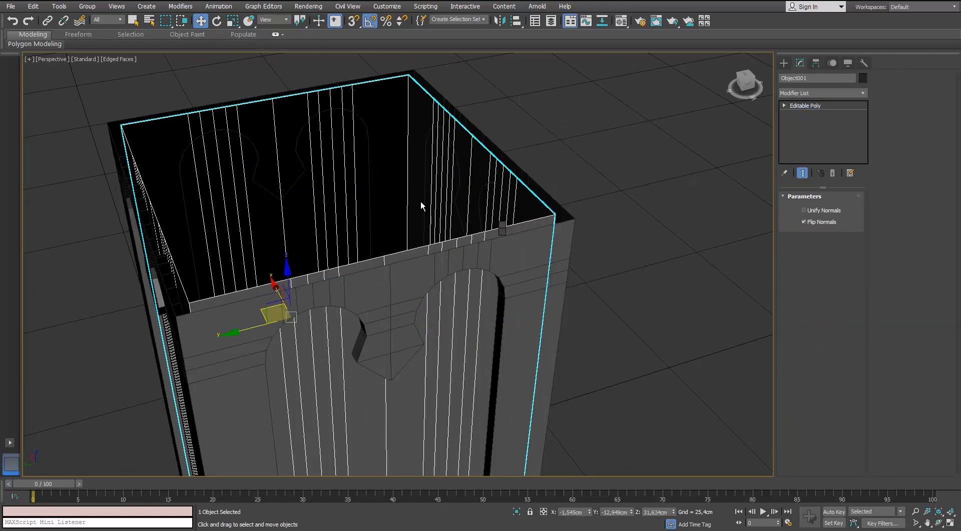
key("3")
key("ctrl+a")
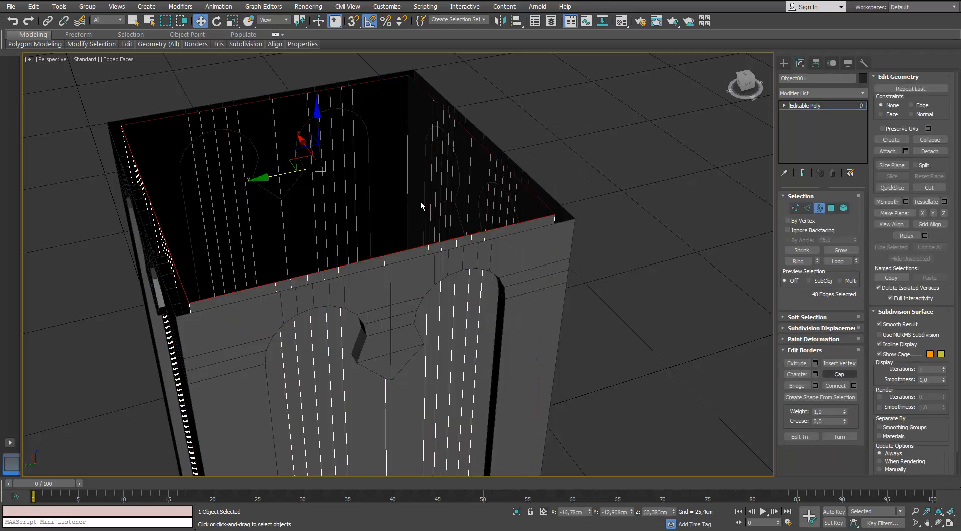
middle_click_drag(420, 201, 421, 202, "alt")
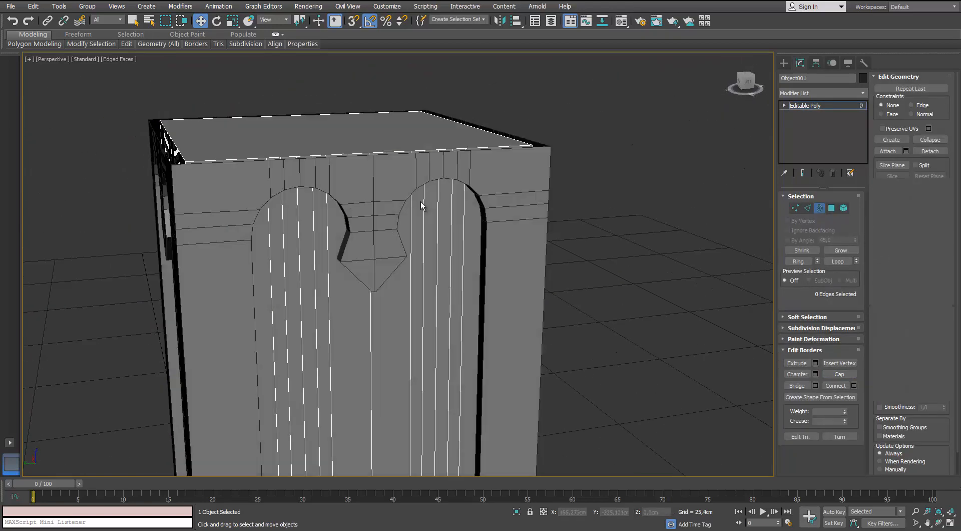
Extend the enclosure's top border outward with a scaled copy to form an overhanging ledge.
left_click(421, 201)
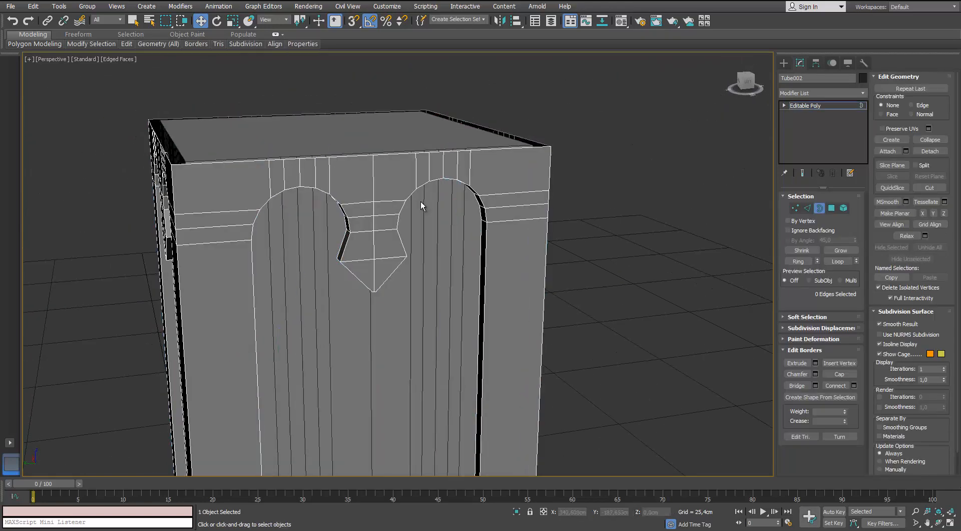
key("ctrl+a")
middle_click_drag(421, 201, 421, 201, "alt")
key("r")
left_click_drag(421, 201, 420, 202, "shift")
middle_click_drag(420, 202, 420, 201, "alt")
Extrude the ledge's outer border upward about 2,8 cm to form a vertical rim.
key("w")
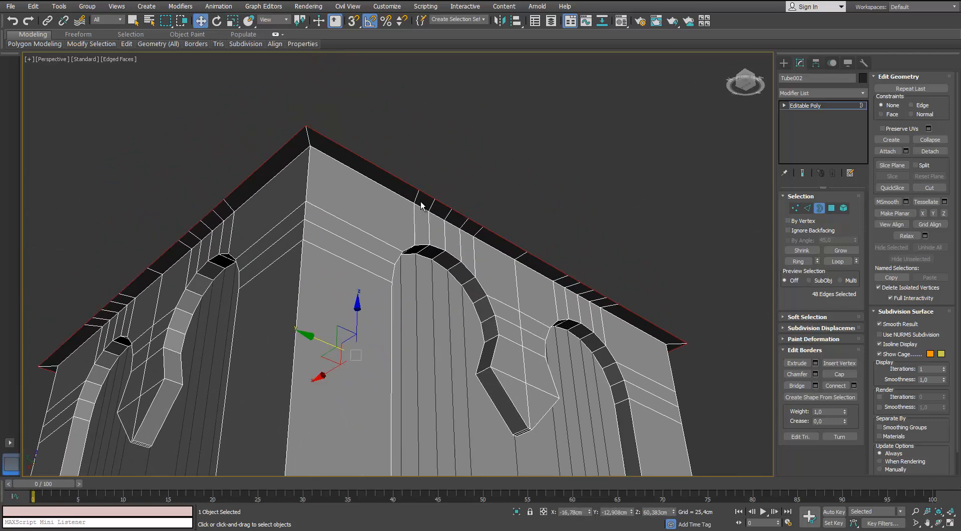
left_click_drag(420, 203, 420, 202, "shift")
middle_click_drag(420, 202, 420, 201, "alt")
Cap the raised rim's open border with a single polygon and delete that cap again.
key("alt+p")
left_click(420, 202)
key("4")
key("1")
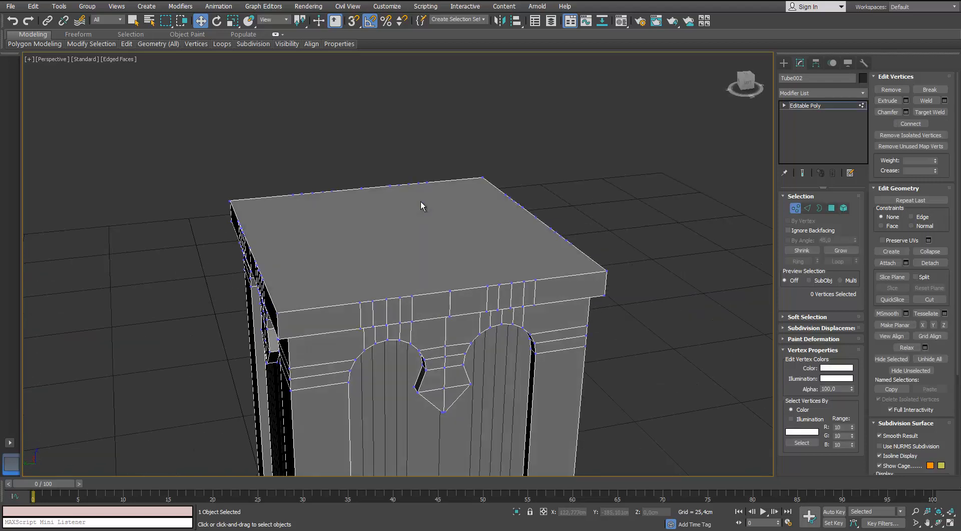
key("4")
left_click(420, 201)
key("Delete")
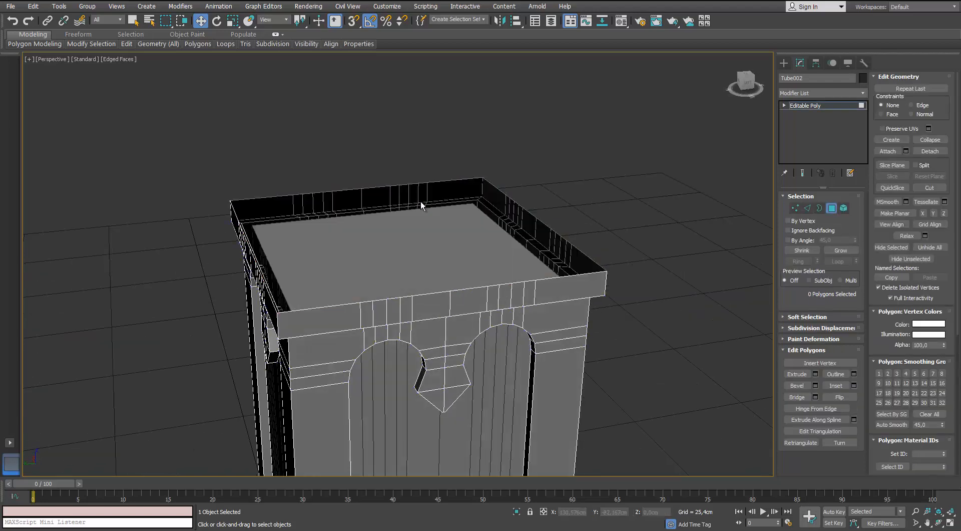
Select the rim's top edge loop, keep only the edges of two opposite sides and bridge them across the opening.
key("2")
double_click(421, 201)
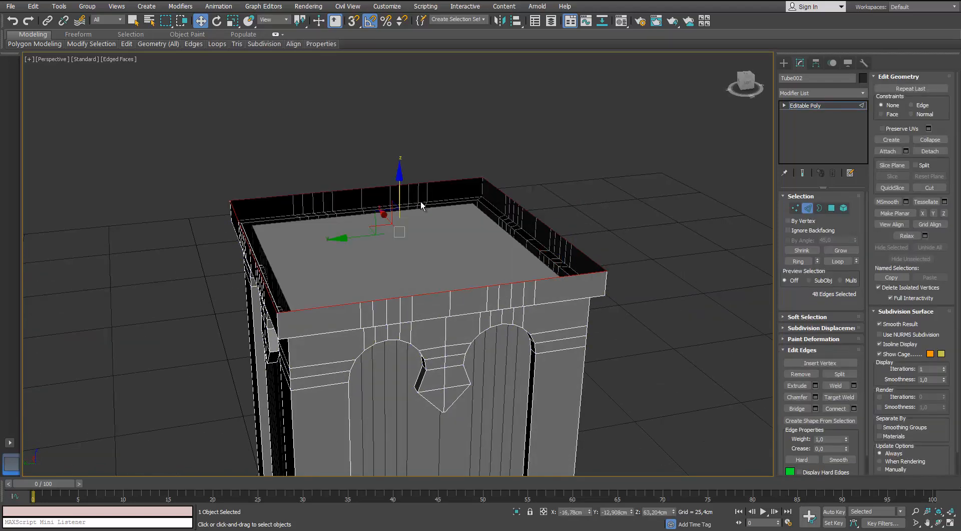
middle_click_drag(421, 201, 420, 201, "alt")
left_click_drag(535, 161, 577, 230, "alt")
left_click_drag(436, 135, 515, 196, "alt")
middle_click_drag(420, 201, 420, 202, "alt")
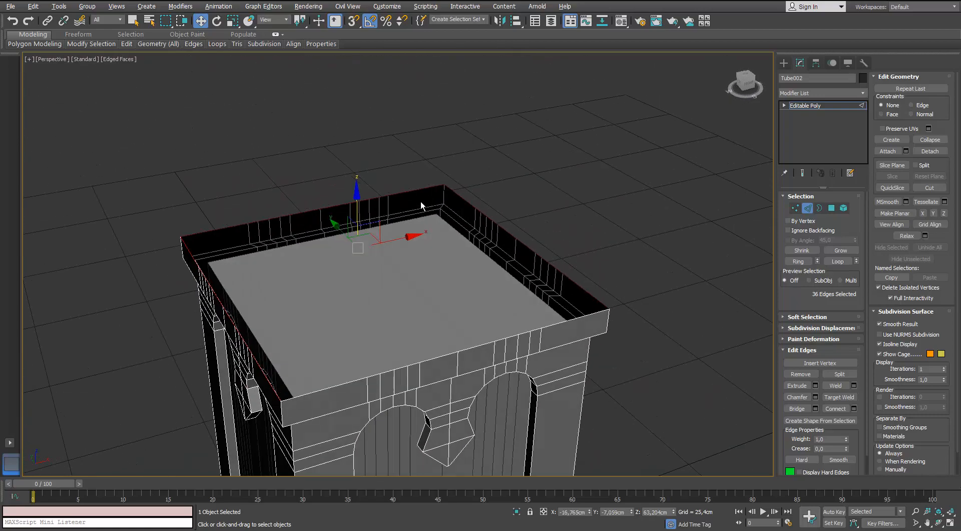
left_click_drag(406, 215, 406, 216, "alt")
middle_click_drag(421, 201, 420, 202, "alt")
Connect the ring of bridged edges on the top with one edge loop through the middle.
left_click(350, 347)
key("alt+r")
key("ctrl+shift+e")
left_click(404, 311)
Connect the edge ring on the right half of the top with 1 segment and a slide of 24.
left_click(403, 307)
key("alt+r")
key("ctrl+shift+e")
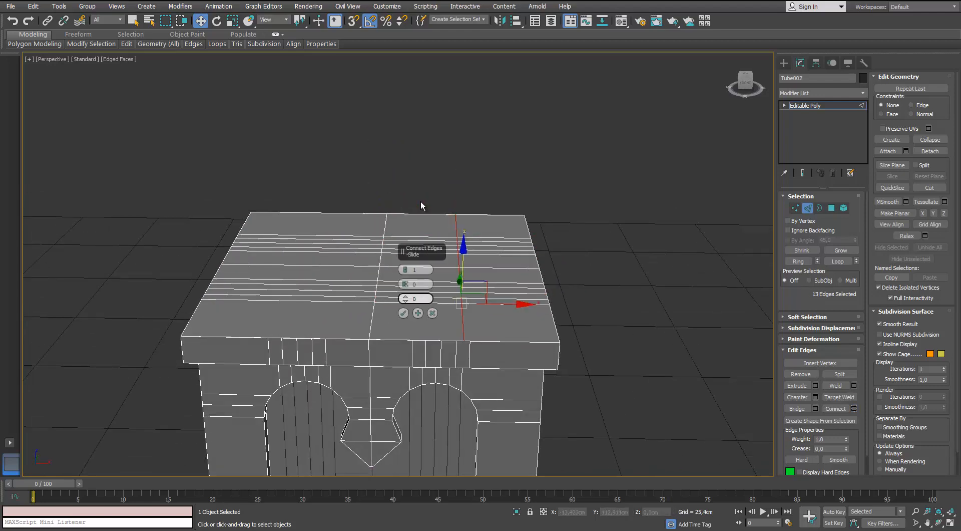
left_click_drag(405, 299, 405, 287)
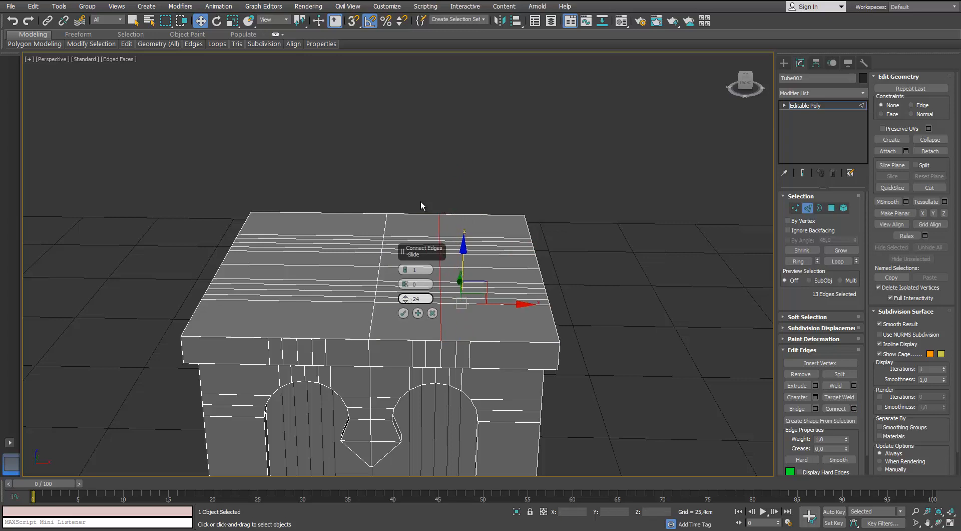
left_click(404, 313)
Connect the edge ring on the left half of the top with one matching edge loop.
left_click(289, 300)
key("alt+r")
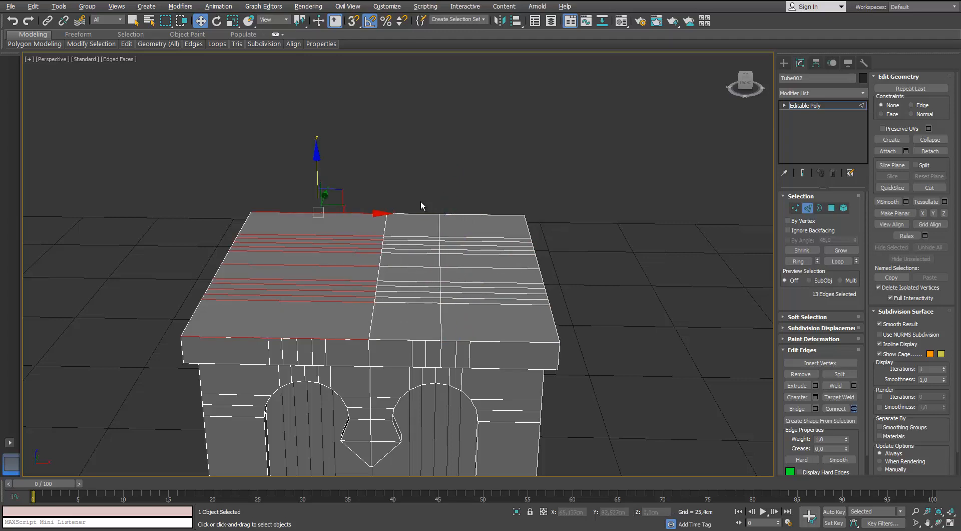
key("ctrl+shift+e")
middle_click_drag(420, 201, 418, 203, "alt")
left_click(403, 313)
Chamfer the two side edge loops on the top by 2,749 cm with 4 segments, matching the rim's vertical edges.
double_click(444, 308, "ctrl")
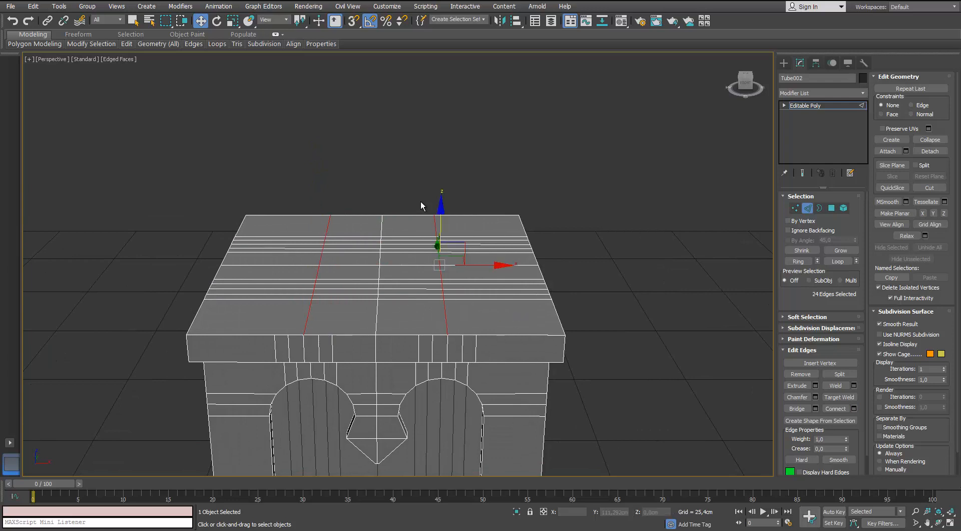
left_click(816, 397)
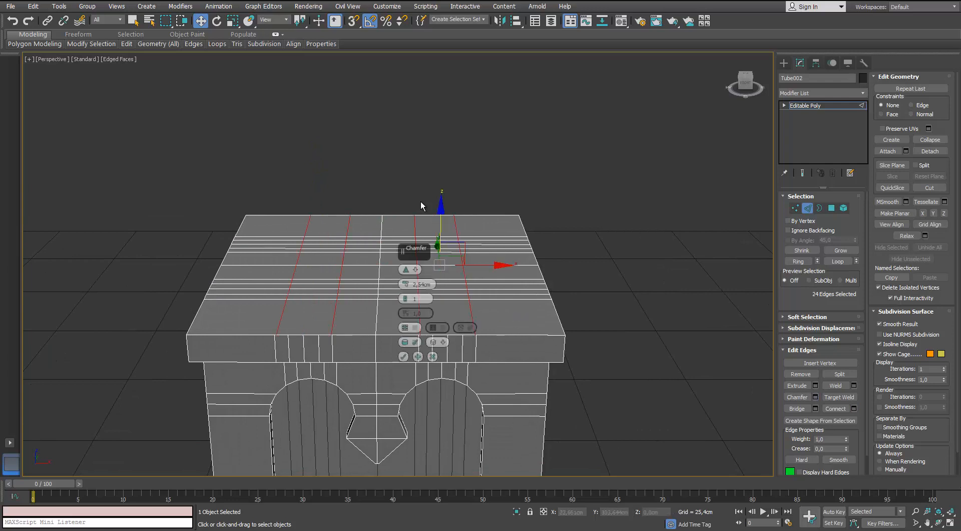
left_click_drag(421, 253, 596, 253)
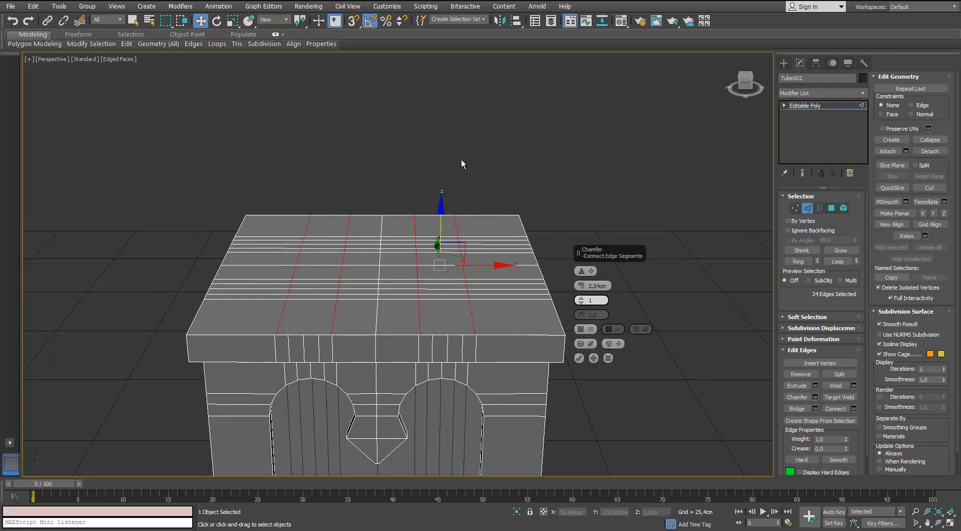
left_click(580, 297)
left_click(581, 297)
left_click(581, 298)
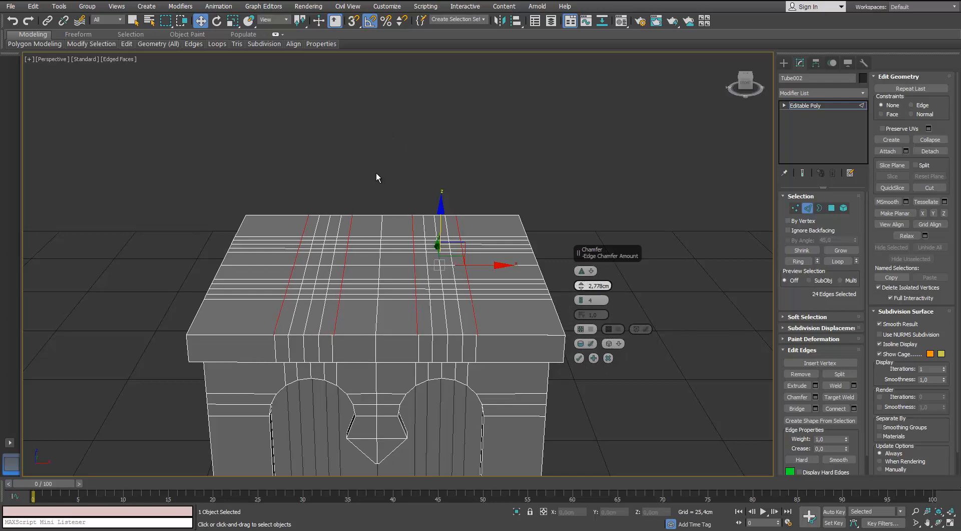
left_click_drag(580, 285, 580, 282)
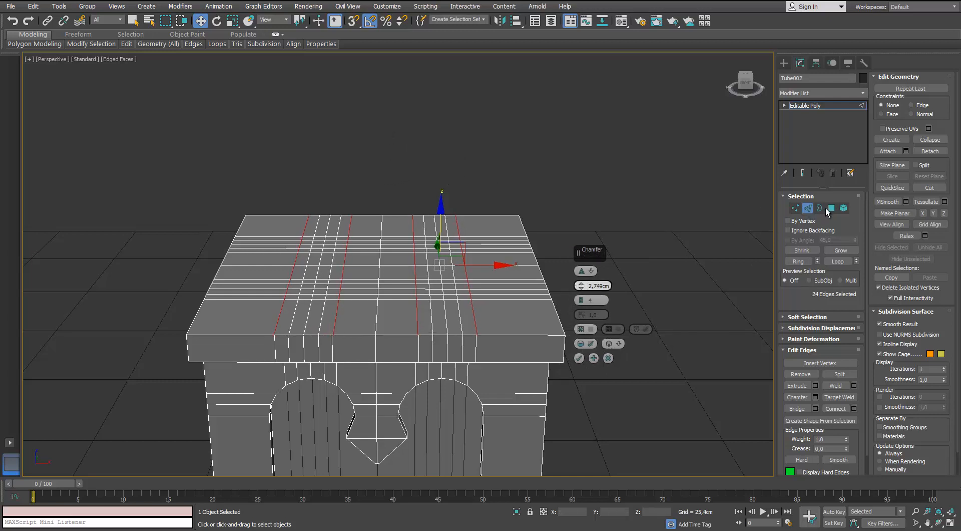
left_click(579, 357)
Select the vertices along the top's new edge loops and weld them to the rim's coincident vertices.
middle_click_drag(511, 138, 492, 220, "alt")
key("1")
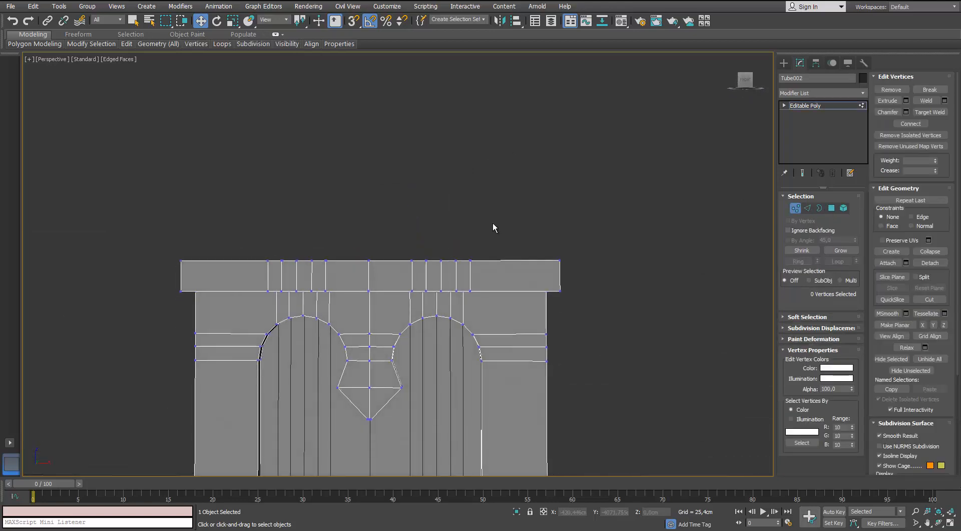
left_click_drag(293, 231, 505, 273)
middle_click_drag(493, 223, 493, 223, "alt")
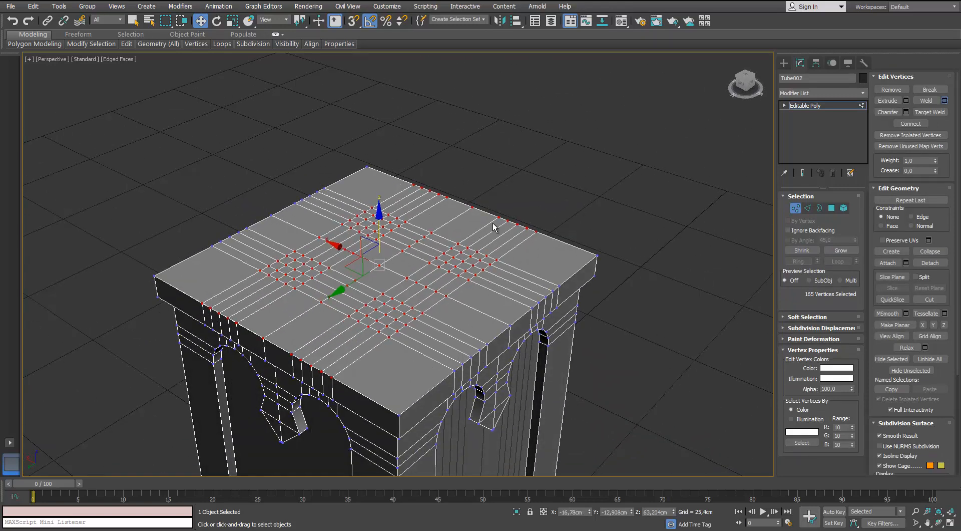
left_click(944, 100)
middle_click_drag(705, 245, 718, 223)
left_click(461, 223)
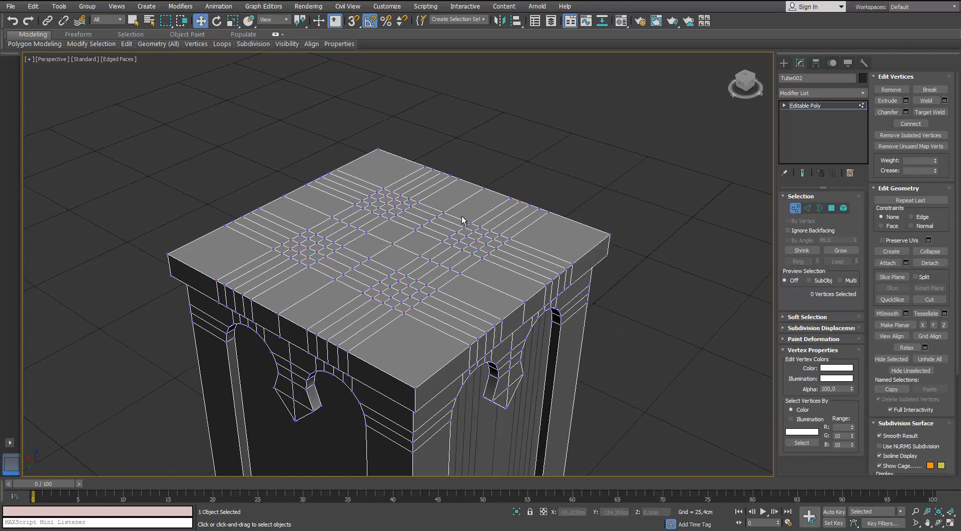
key("1")
key("ctrl+d")
Create a box with AutoGrid on the enclosure's top, about 33,9 by 33,5 cm and 2,3 cm high.
scroll(471, 239, "down", 3)
middle_click_drag(471, 240, 781, 205, "alt")
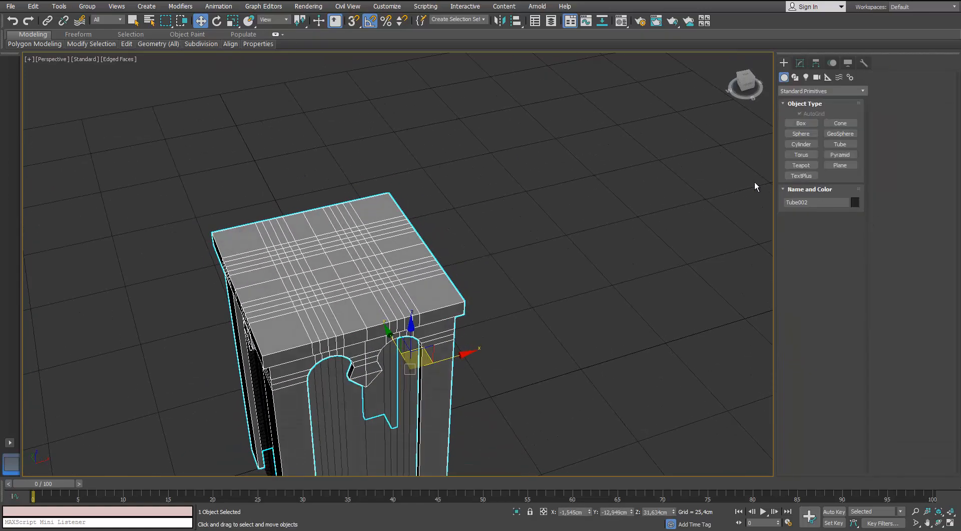
left_click(503, 234)
left_click(801, 123)
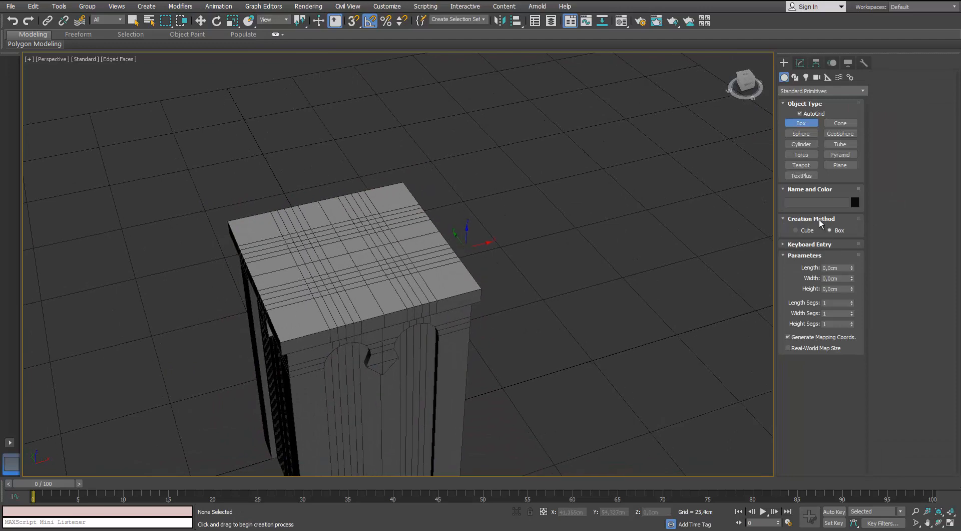
middle_click_drag(520, 227, 532, 230, "alt")
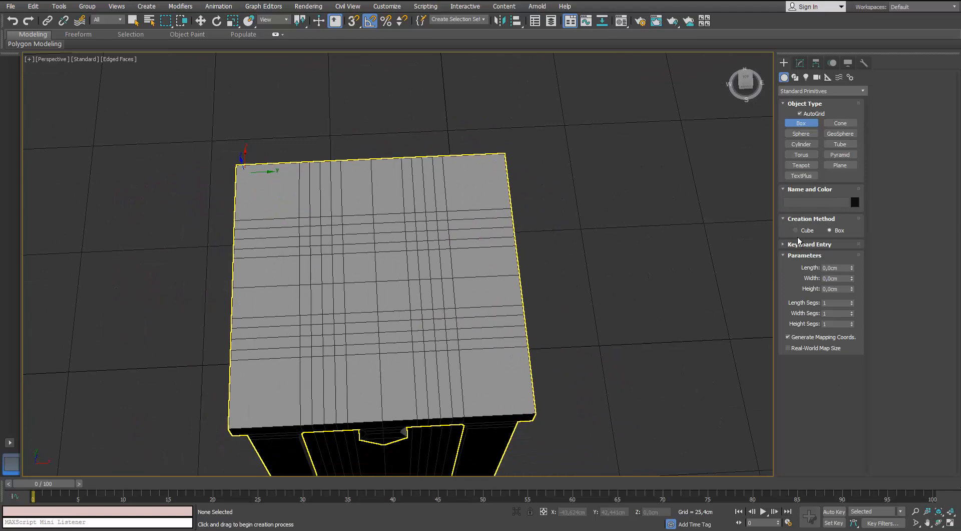
left_click_drag(241, 168, 526, 400)
left_click(364, 230)
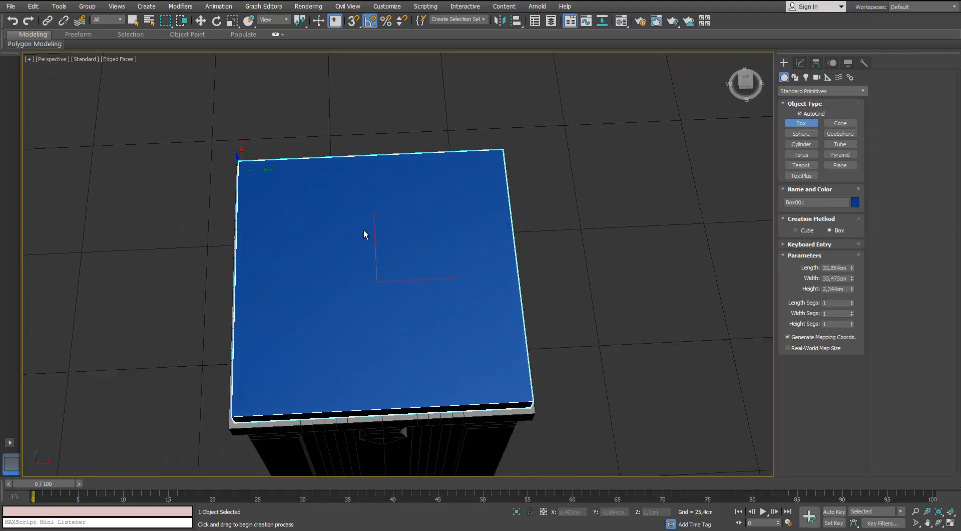
Set the box's length and width to 35 cm and its height to 3 cm.
middle_click_drag(363, 229, 337, 155, "alt")
key("w")
key("1")
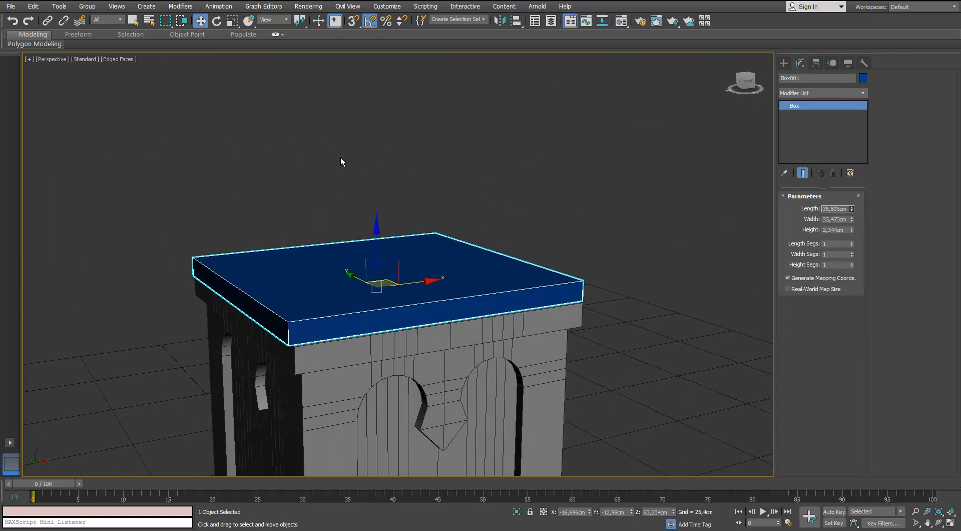
middle_click_drag(327, 180, 337, 273, "alt")
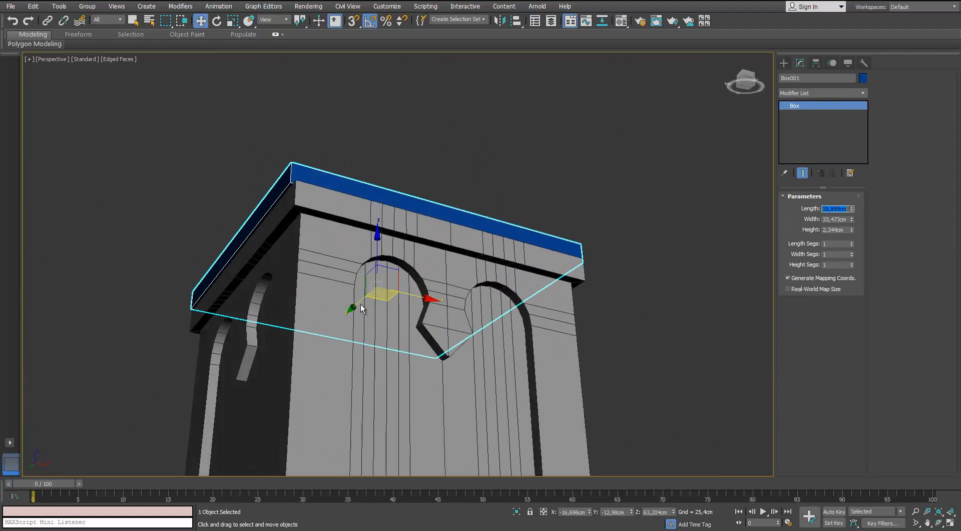
key("Return")
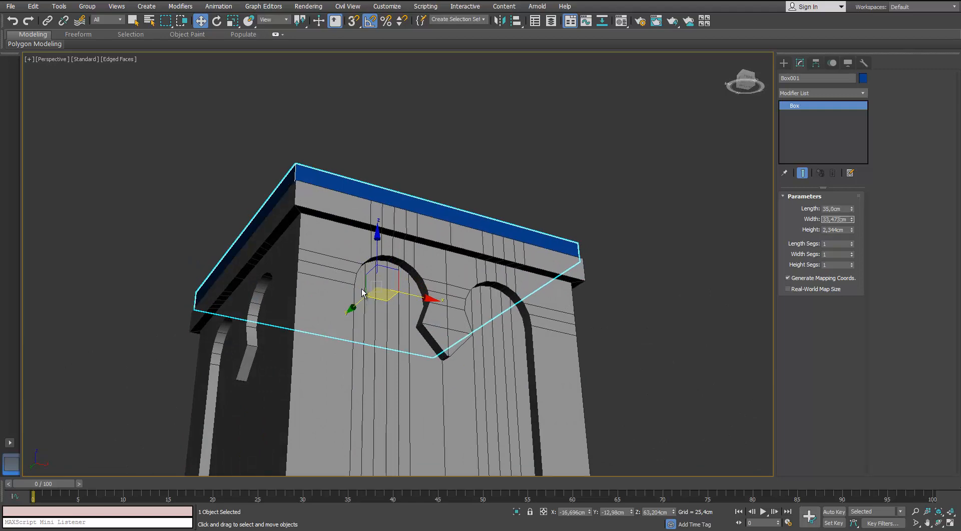
key("Return")
mouse_move(354, 245)
middle_mouse_down("alt")
mouse_move(349, 269)
mouse_move(335, 278)
mouse_move(365, 241)
mouse_move(351, 238)
middle_mouse_up("alt")
type("3")
key("Return")
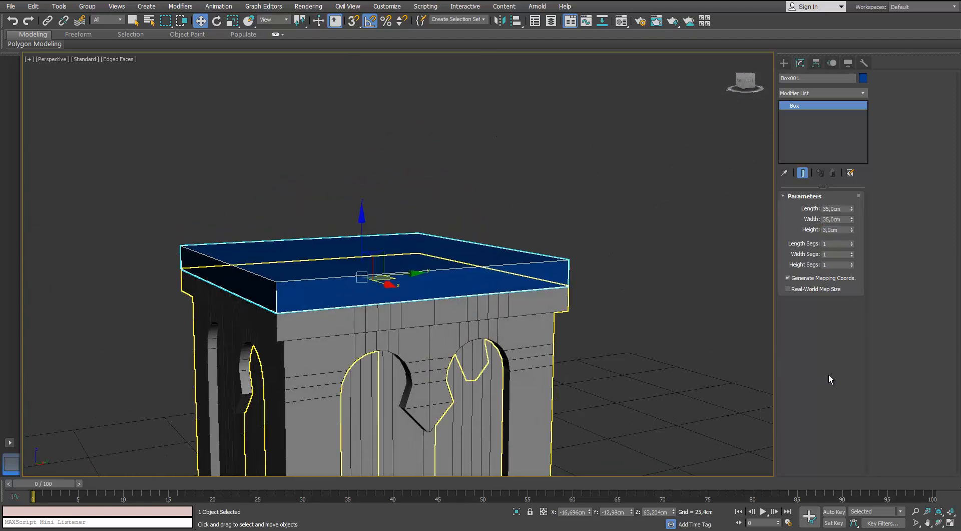
Convert the box to an editable poly and delete its top and bottom polygons.
middle_click_drag(565, 240, 567, 255, "alt")
right_click(415, 253)
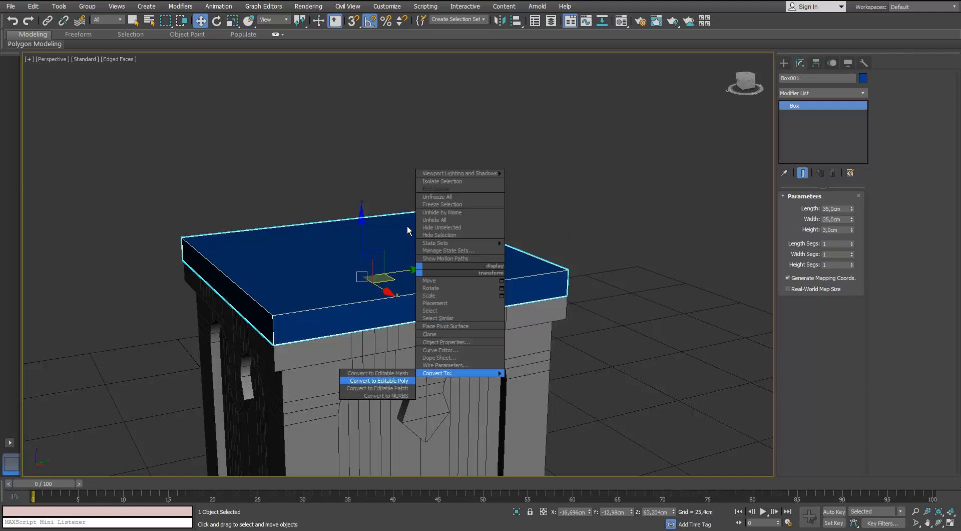
left_click(373, 380)
left_click(331, 229)
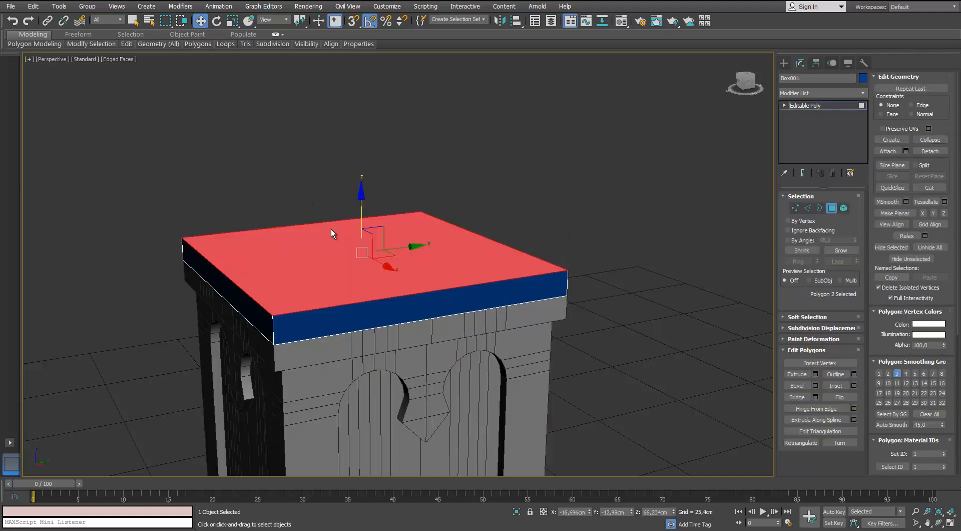
key("Delete")
key("ctrl+z")
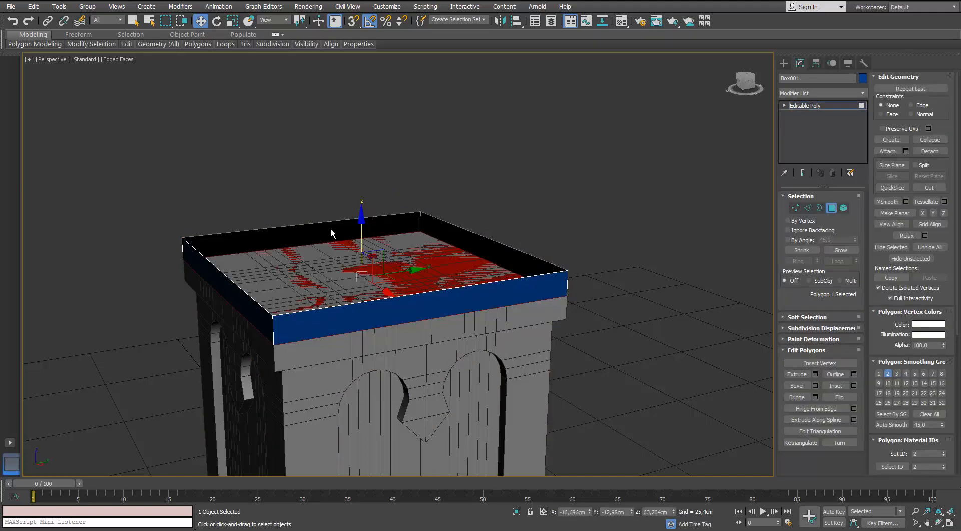
key("Delete")
Scale the box's open upper border inward and extrude it upward about 0,7 cm.
middle_click_drag(331, 230, 332, 229, "alt")
key("3")
key("ctrl+a")
scroll(331, 230, "up", 3)
key("r")
key("w")
left_click_drag(375, 240, 376, 230, "shift")
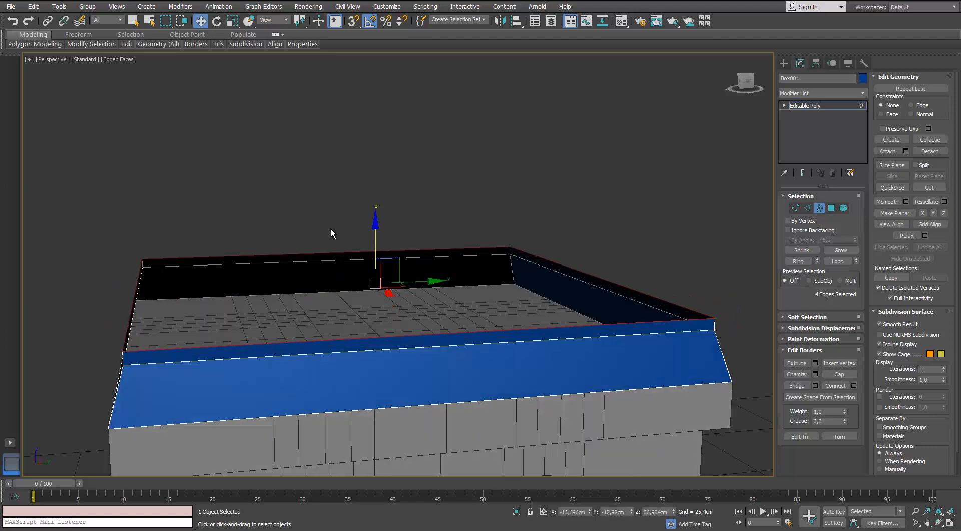
Scale the raised border inward, extrude another inset ring from it, and lift that ring slightly to form a shallow slope.
key("r")
left_click_drag(370, 273, 369, 296)
middle_click_drag(331, 228, 331, 230, "alt")
key("w")
key("r")
left_click_drag(369, 273, 370, 313, "shift")
key("w")
left_click_drag(376, 235, 375, 228)
Cap the remaining opening at the roof's top and clear the border selection.
scroll(331, 229, "down", 4)
middle_click_drag(331, 229, 332, 229, "alt")
scroll(331, 232, "up", 4)
key("alt+p")
scroll(332, 229, "down", 4)
scroll(331, 229, "up", 2)
left_click(332, 229)
scroll(331, 229, "up", 3)
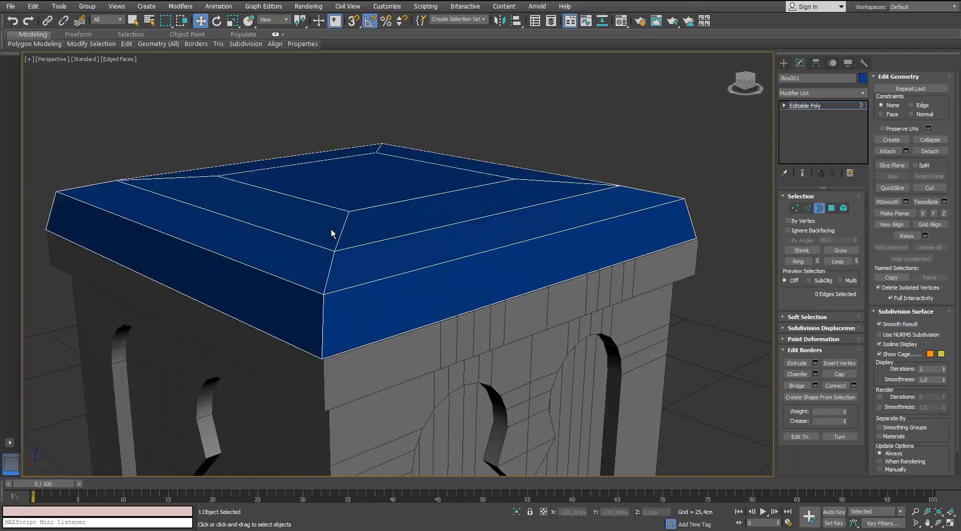
scroll(331, 229, "down", 3)
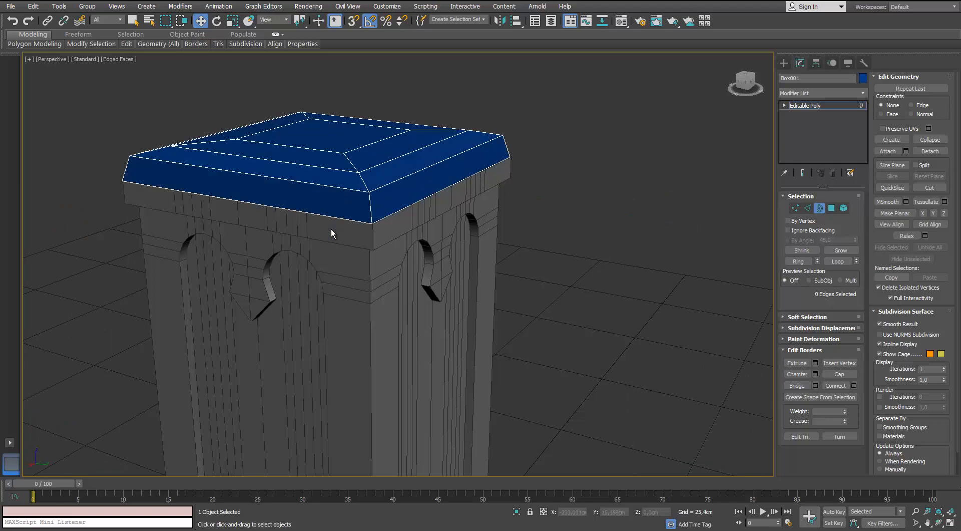
Raise the roof's open bottom border to about Z 64,06 cm and extrude a new edge band downward about 0,8 cm.
key("3")
middle_click_drag(331, 229, 332, 229, "alt")
left_click_drag(326, 131, 325, 123)
key("3")
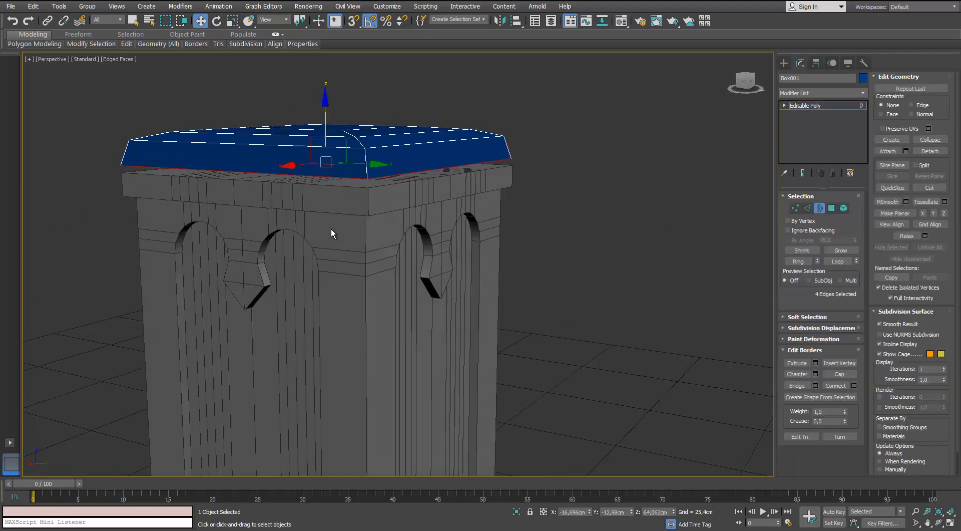
middle_click_drag(331, 229, 353, 185, "alt")
left_click_drag(470, 225, 473, 256, "shift")
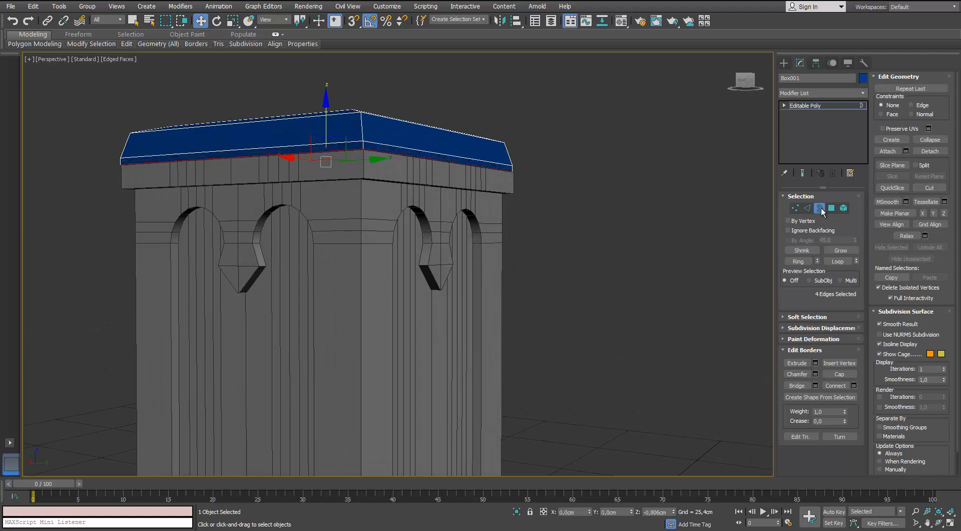
Adjust the height of the roof's bottom border to Z 63,218 cm so it sits on the enclosure's rim.
scroll(608, 282, "up", 3)
middle_click_drag(616, 299, 567, 284, "alt")
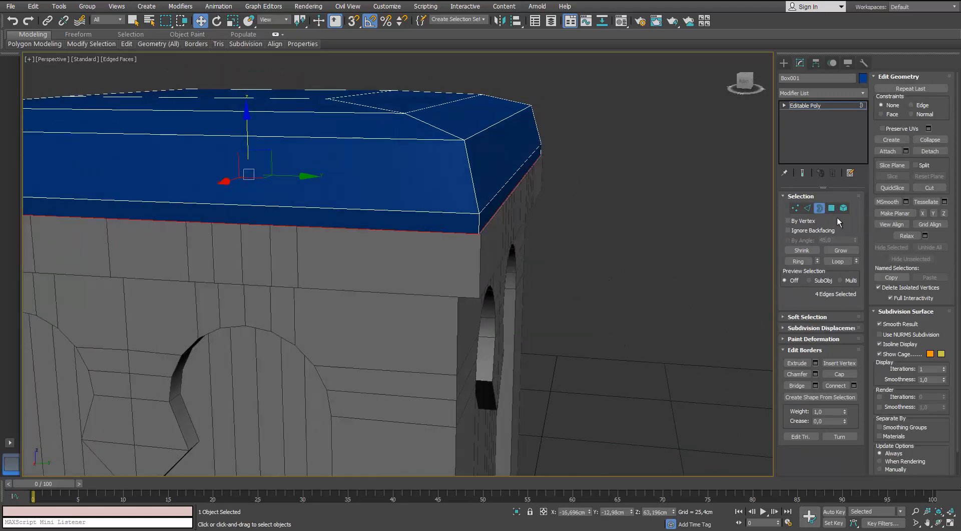
left_click_drag(475, 254, 471, 245)
mouse_move(471, 245)
middle_mouse_down("alt")
mouse_move(830, 210)
mouse_move(474, 242)
middle_mouse_up("alt")
scroll(474, 241, "down", 3)
scroll(474, 240, "up", 3)
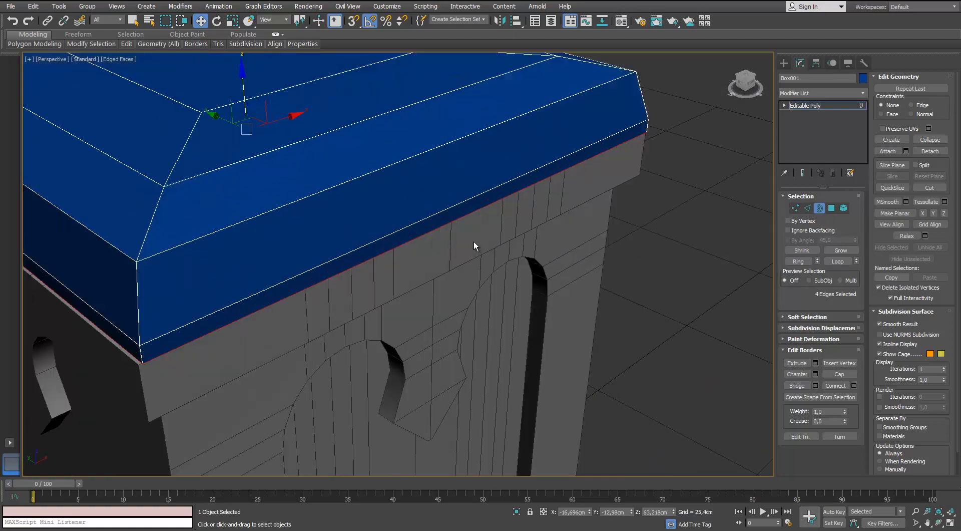
scroll(474, 240, "down", 6)
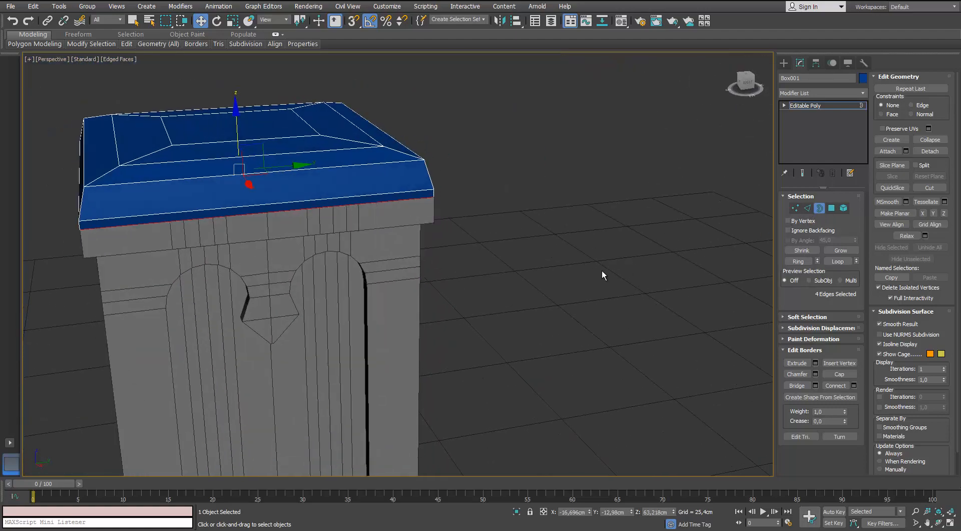
In the front view, move the vertices of the roof's left side outward to align with the rim's outer edge.
key("f")
key("z")
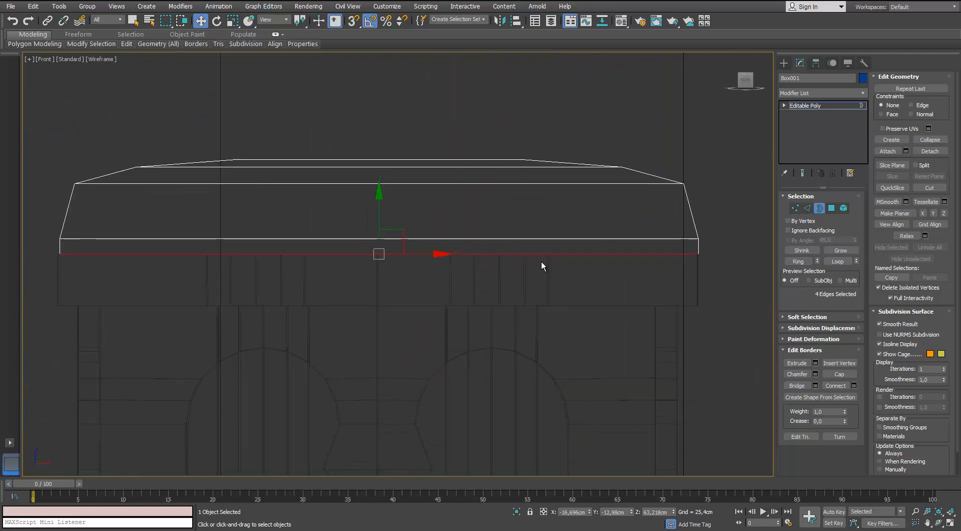
key("1")
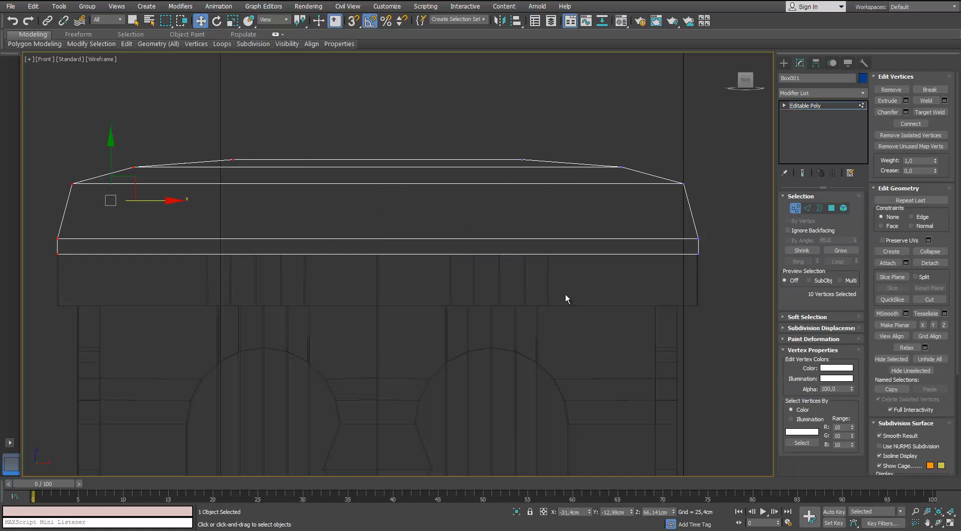
In the left view, shift one side's roof vertices about 0,15 cm outward to align with the rim, and finish vertex editing.
key("l")
key("z")
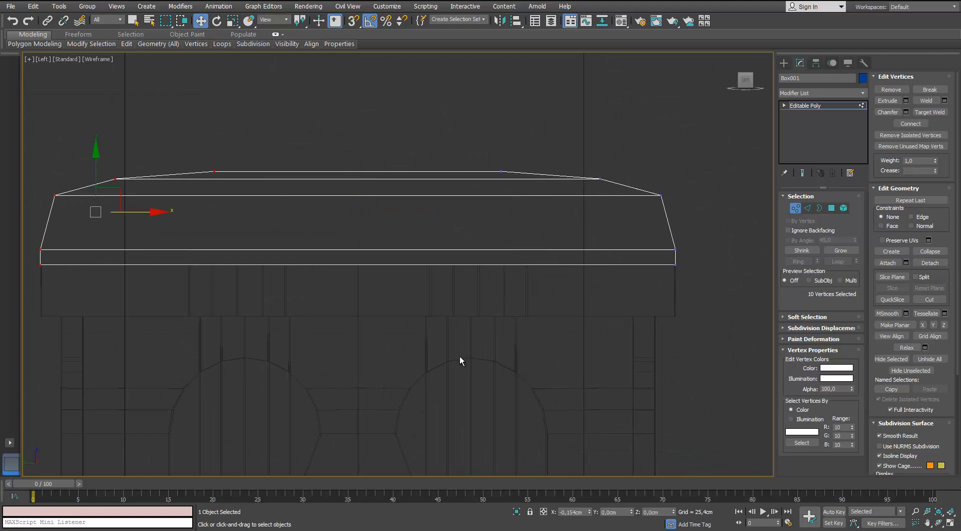
scroll(857, 407, "down", 5)
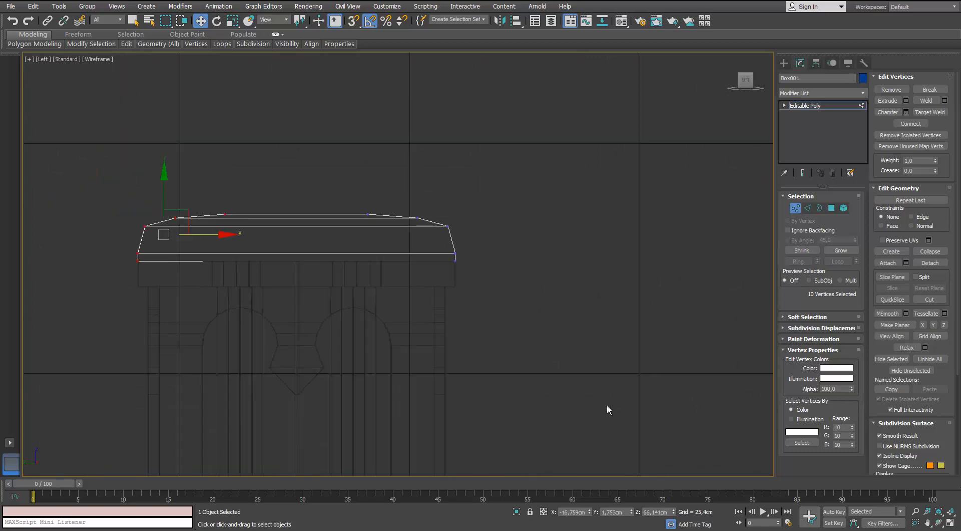
key("p")
key("z")
scroll(446, 305, "down", 5)
middle_click_drag(447, 306, 591, 358, "alt")
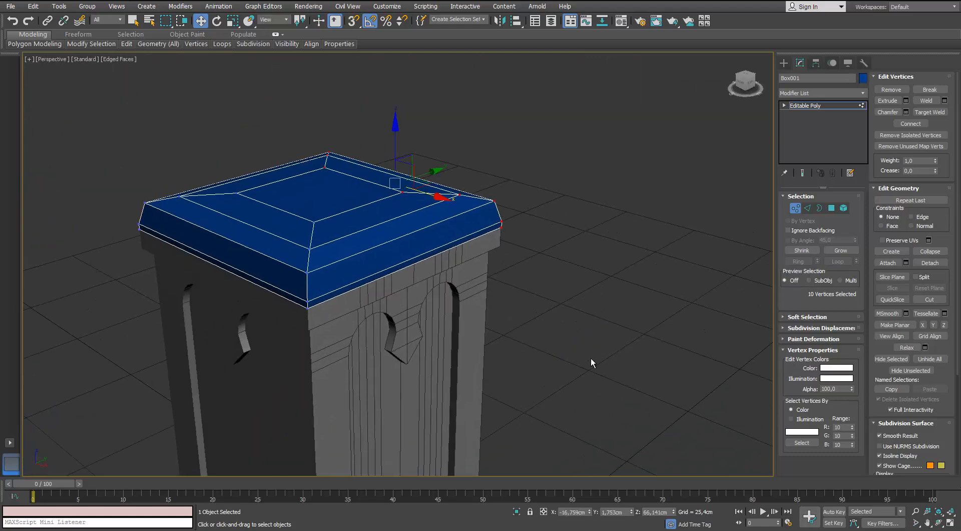
key("1")
In the front view, create an AutoGrid sphere of about 0,42 cm radius on the roof's front face near its lower left corner.
middle_click_drag(551, 395, 395, 275)
scroll(402, 328, "up", 2)
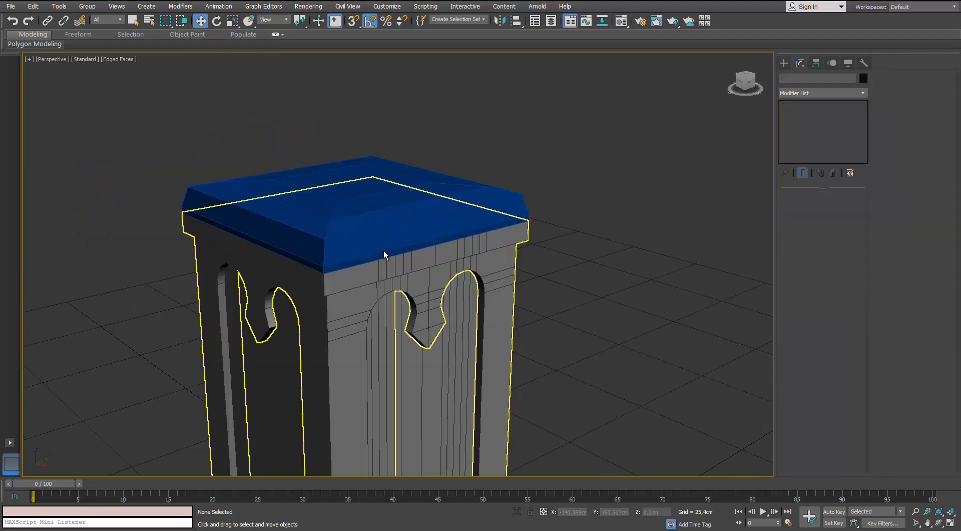
key("f")
middle_click_drag(342, 296, 549, 231)
scroll(343, 304, "down", 2)
scroll(483, 108, "up", 4)
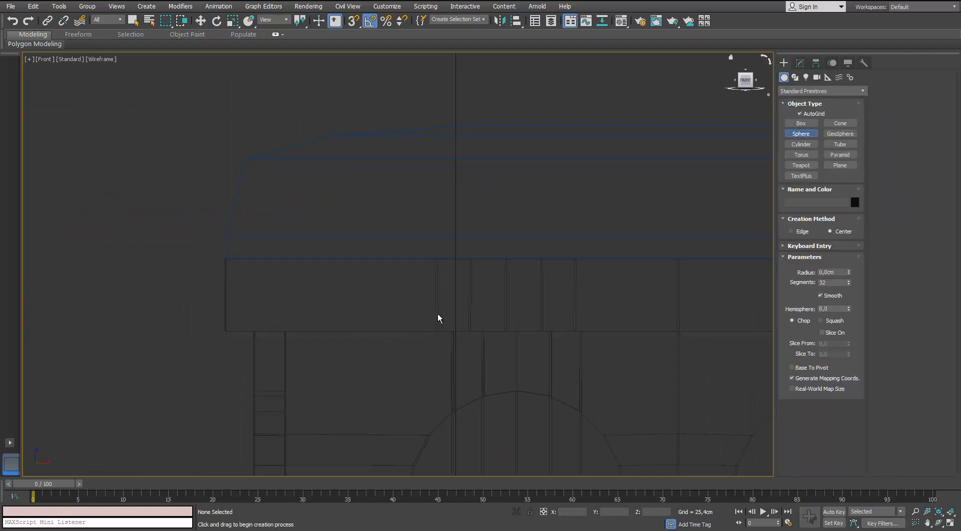
middle_click_drag(413, 233, 381, 235)
scroll(295, 257, "up", 2)
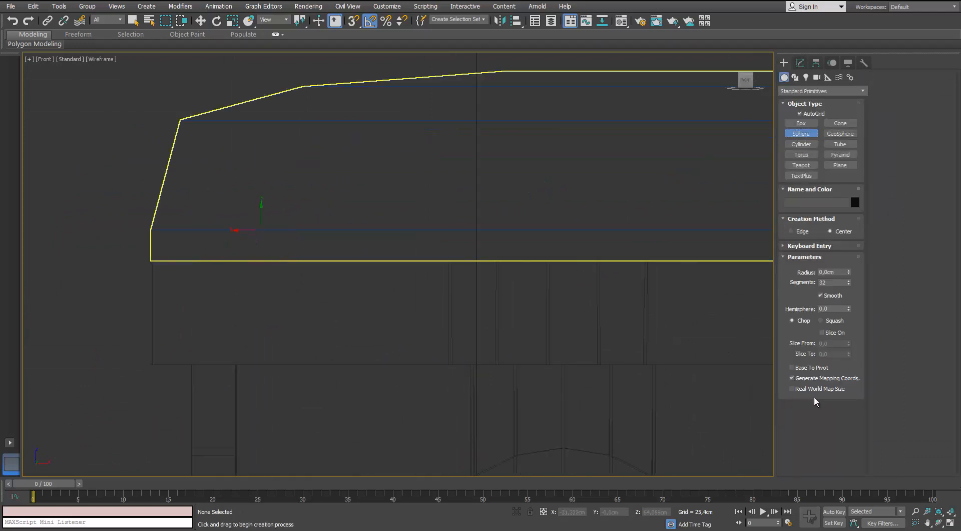
left_click_drag(259, 230, 277, 229)
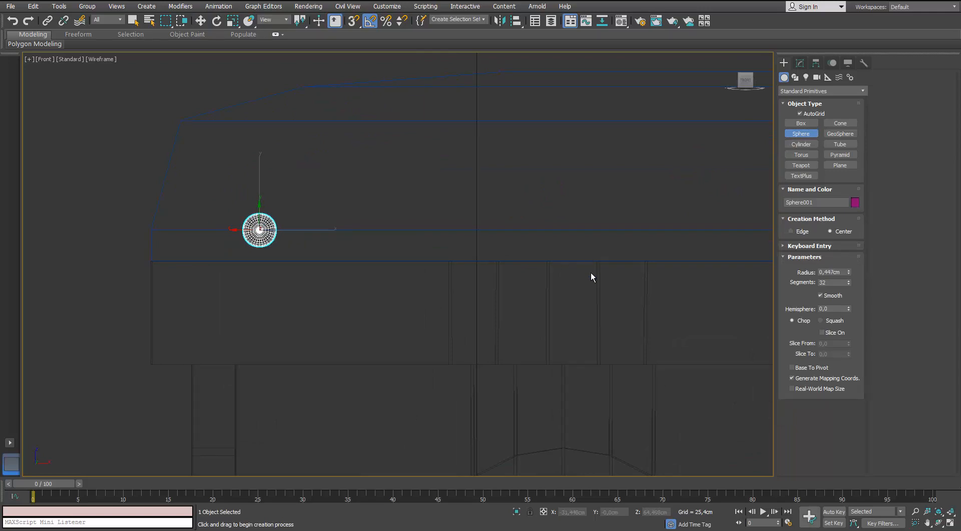
key("w")
Set the sphere's segments to 16 and its Hemisphere value to 0,5.
scroll(583, 298, "down", 4)
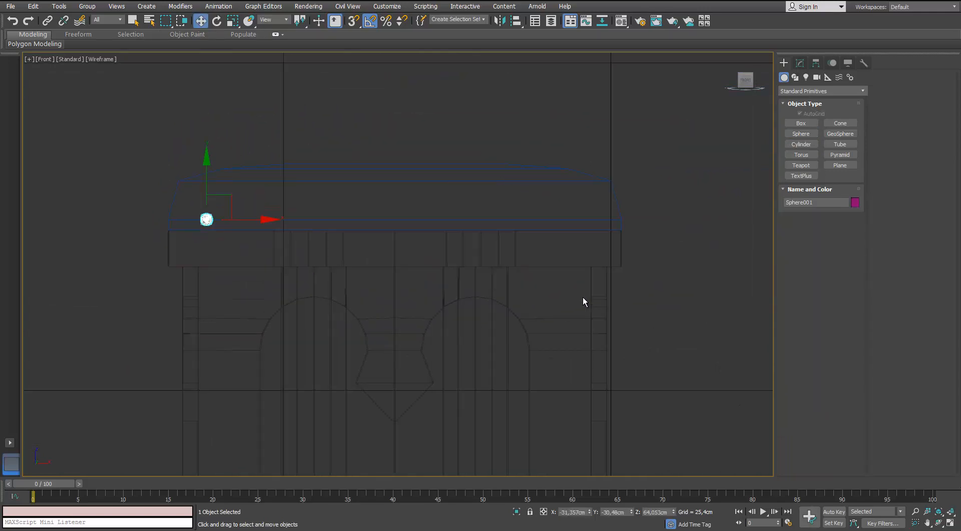
middle_click_drag(583, 296, 608, 321, "alt")
key("z")
scroll(580, 281, "down", 1)
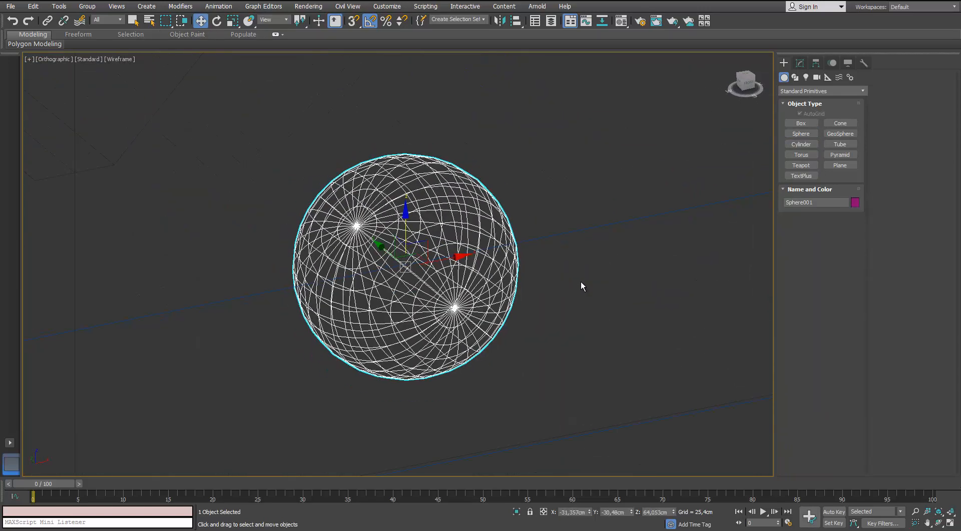
key("F3")
scroll(580, 282, "down", 5)
key("1")
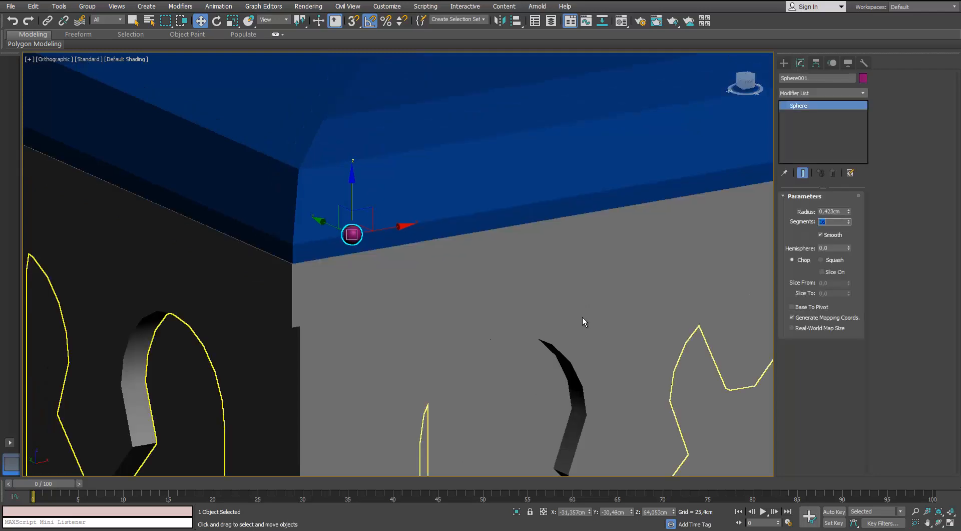
middle_click_drag(569, 343, 578, 359)
key("F4")
scroll(505, 294, "up", 4)
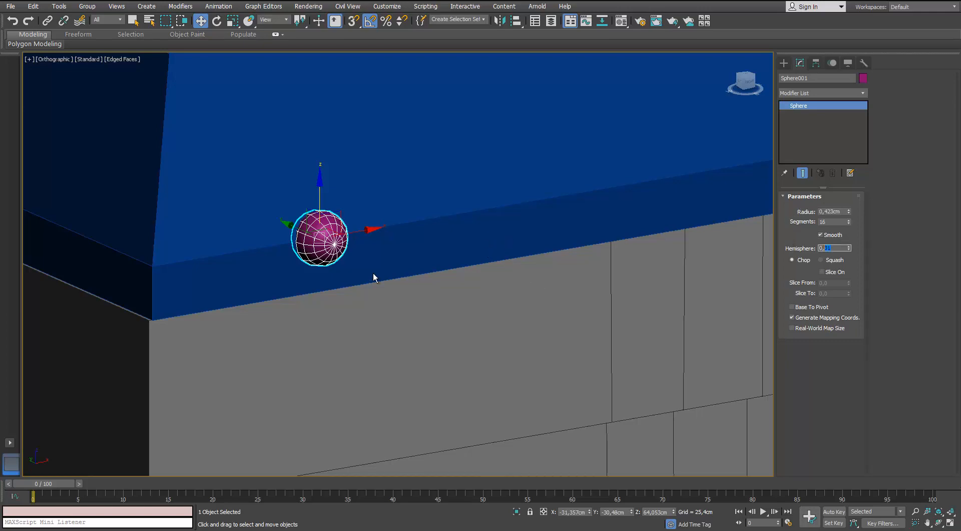
middle_click_drag(285, 285, 461, 310, "alt")
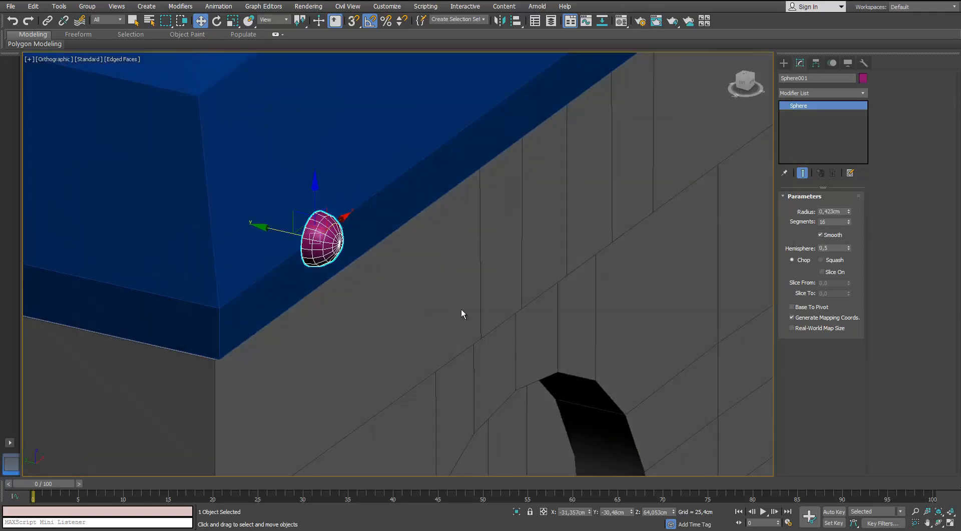
Scale the hemisphere along its depth and move it down onto the roof's narrow lower band, at Z 63,664 cm.
scroll(461, 310, "up", 2)
key("r")
left_click_drag(374, 252, 340, 245)
middle_click_drag(470, 300, 555, 295, "alt")
key("w")
left_click_drag(577, 309, 718, 253)
middle_click_drag(720, 258, 354, 254, "alt")
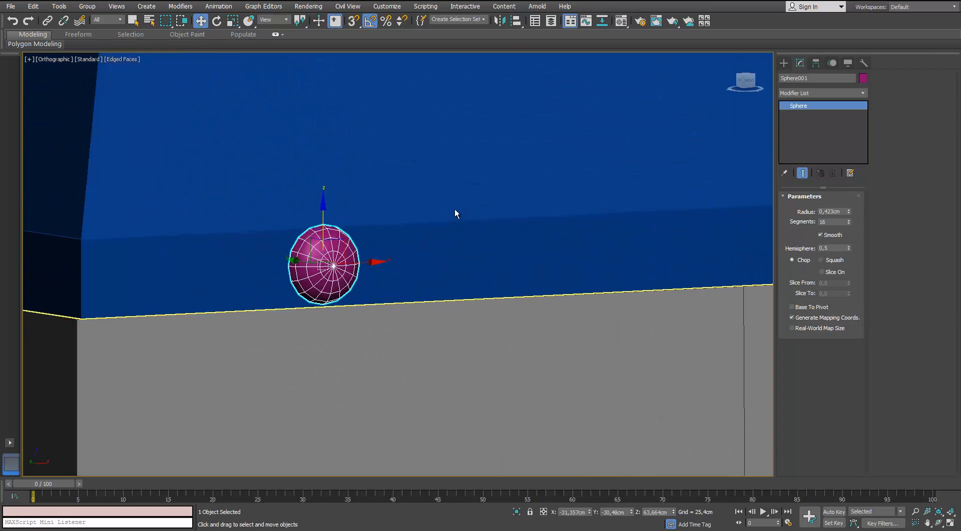
Reduce the hemisphere's radius to 0,346 cm.
left_click_drag(848, 212, 701, 246)
scroll(580, 305, "down", 10)
middle_click_drag(558, 313, 590, 323, "alt")
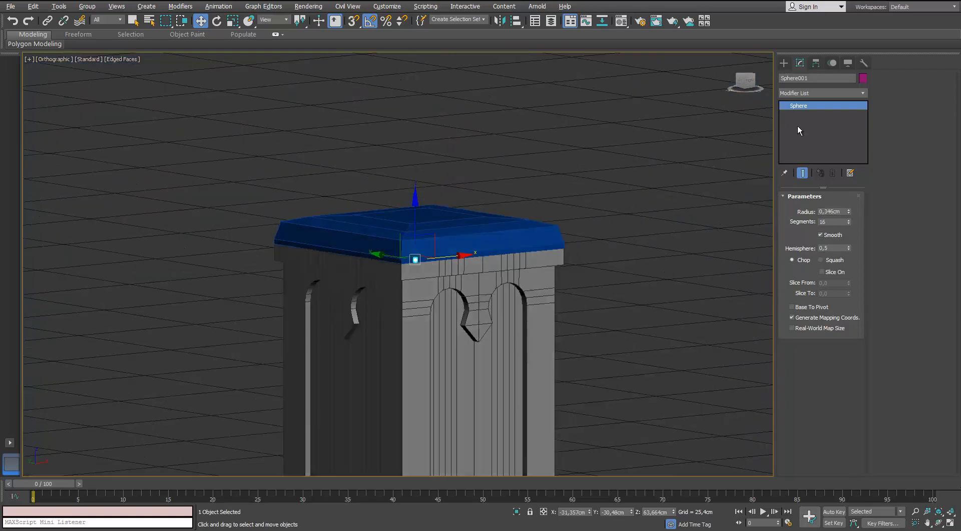
Move the hemisphere toward the band's left corner, to X -33,047 cm, and set its segments to 12.
key("f")
scroll(466, 245, "up", 8)
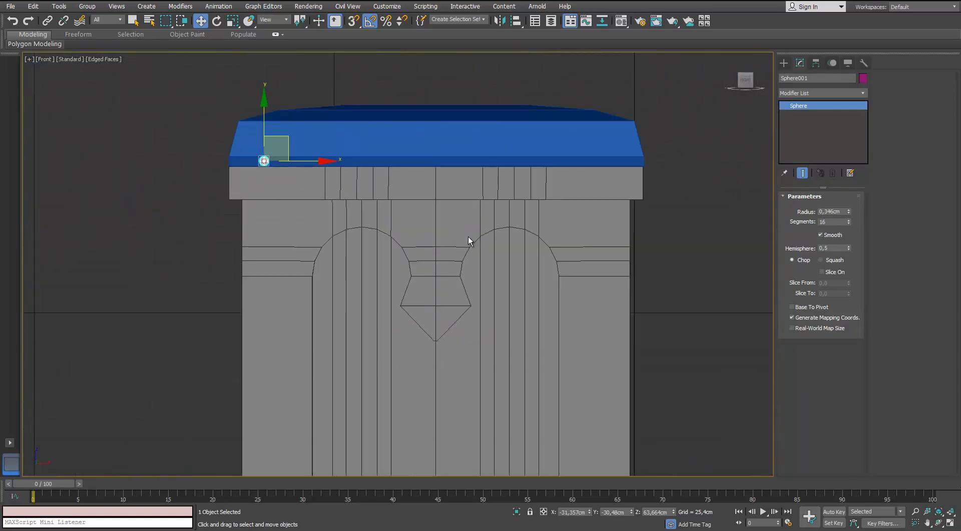
scroll(467, 236, "up", 5)
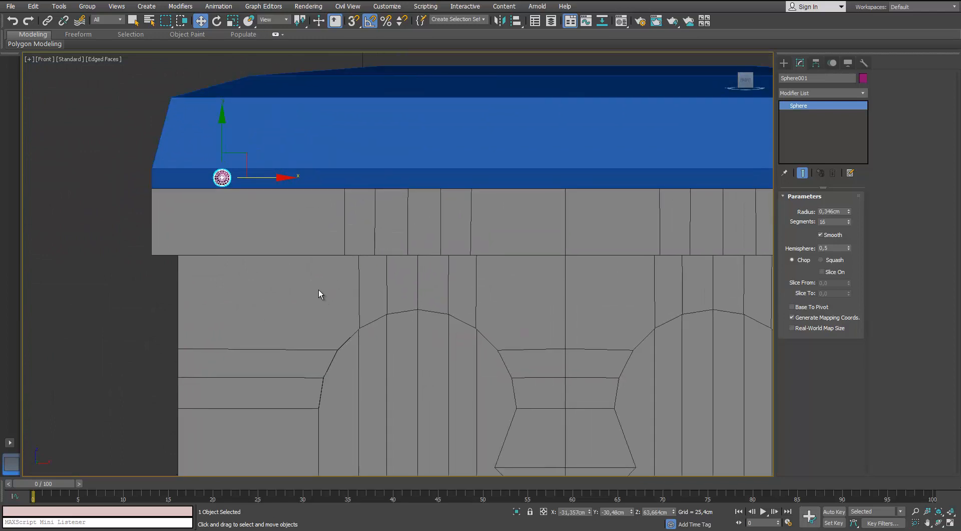
scroll(316, 287, "down", 3)
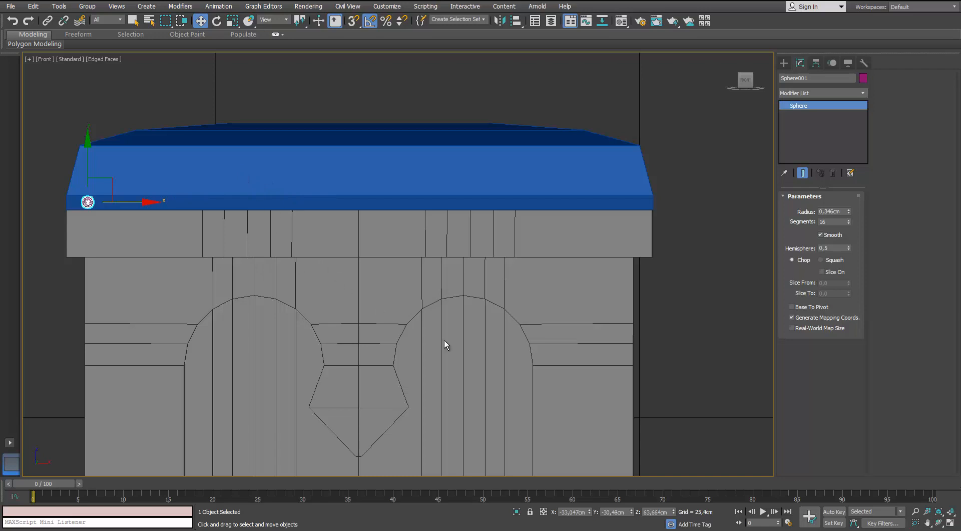
scroll(521, 396, "up", 8)
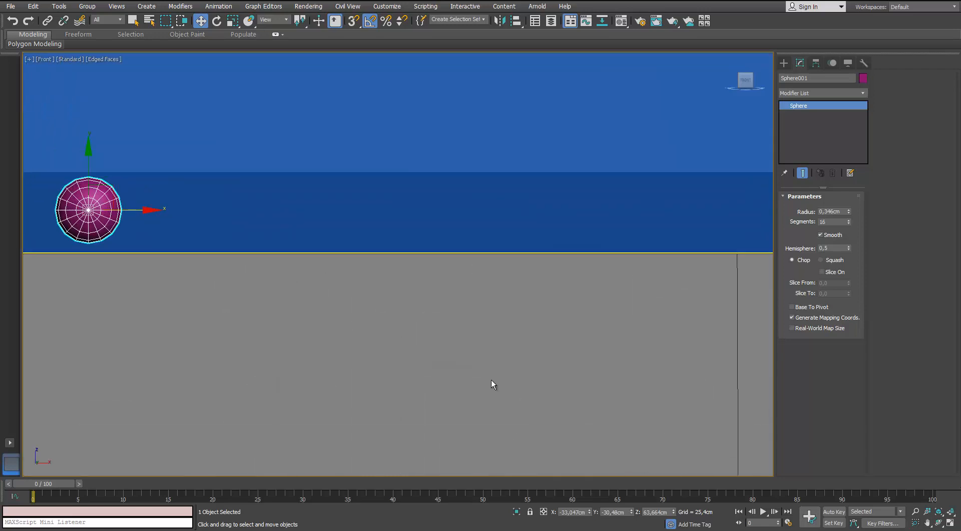
left_click(848, 220)
scroll(391, 232, "down", 3)
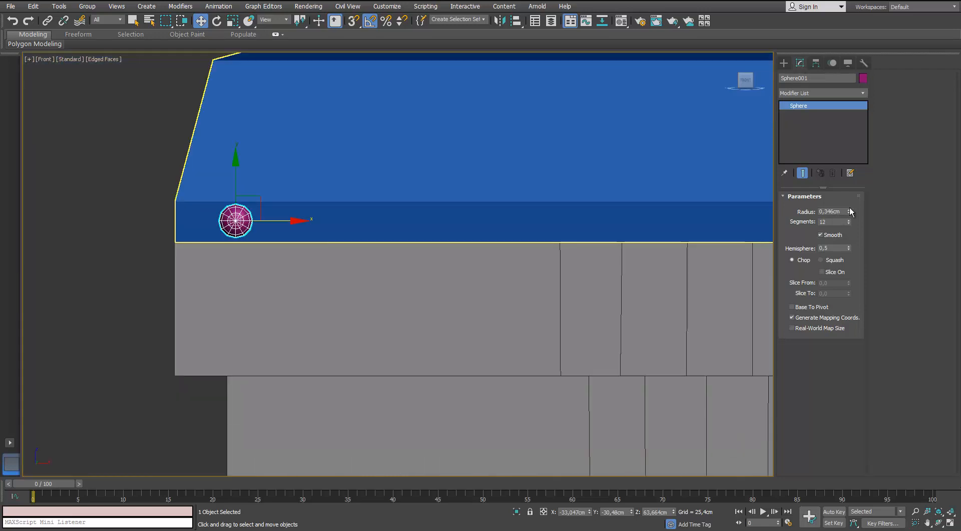
Convert the hemisphere to an editable poly.
right_click(236, 211)
mouse_move(279, 315)
left_click(197, 322)
Clone the hemisphere as a row of instances along the roof's front lower band, spaced about 5,1 cm apart.
scroll(120, 218, "down", 6)
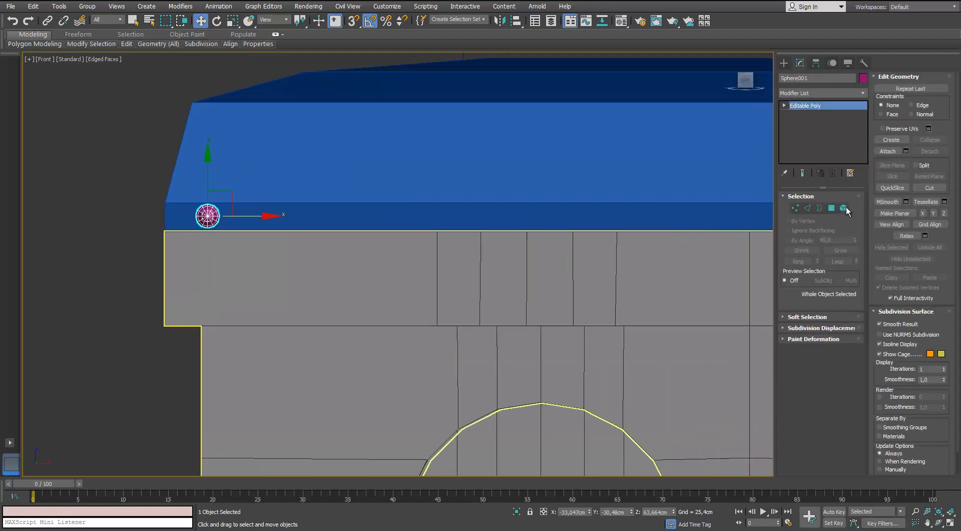
left_click_drag(205, 219, 281, 219, "shift")
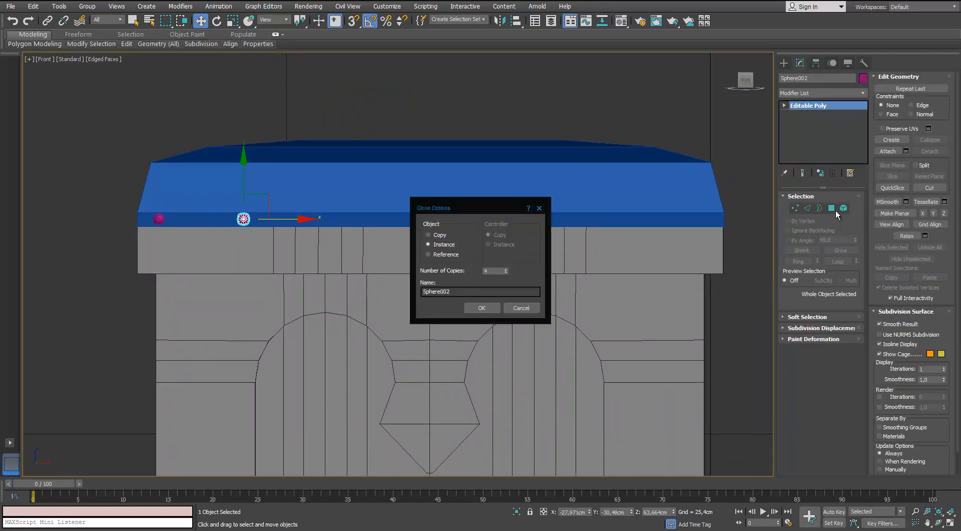
left_click(482, 307)
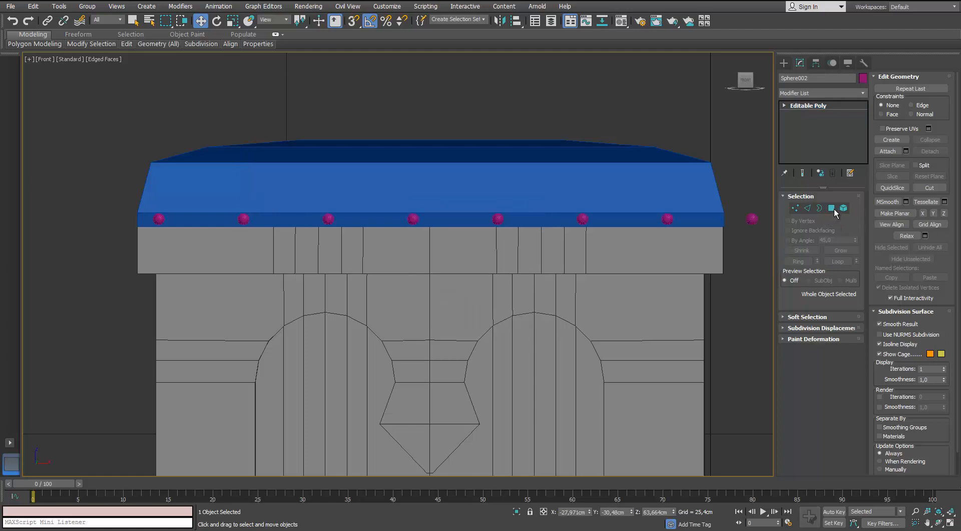
Delete the two surplus hemispheres that extend past the roof's end.
middle_click_drag(590, 248, 518, 245)
scroll(518, 246, "down", 3)
scroll(656, 243, "up", 2)
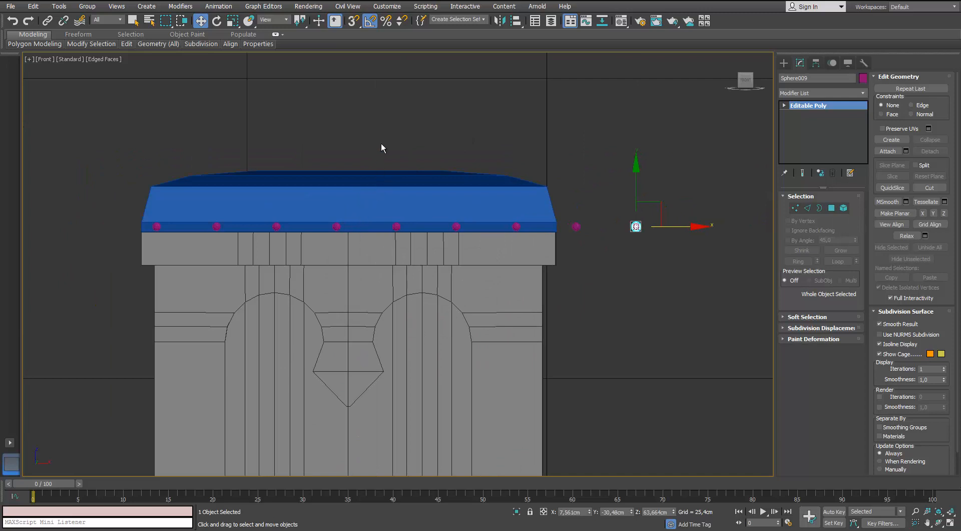
left_click_drag(648, 206, 562, 246)
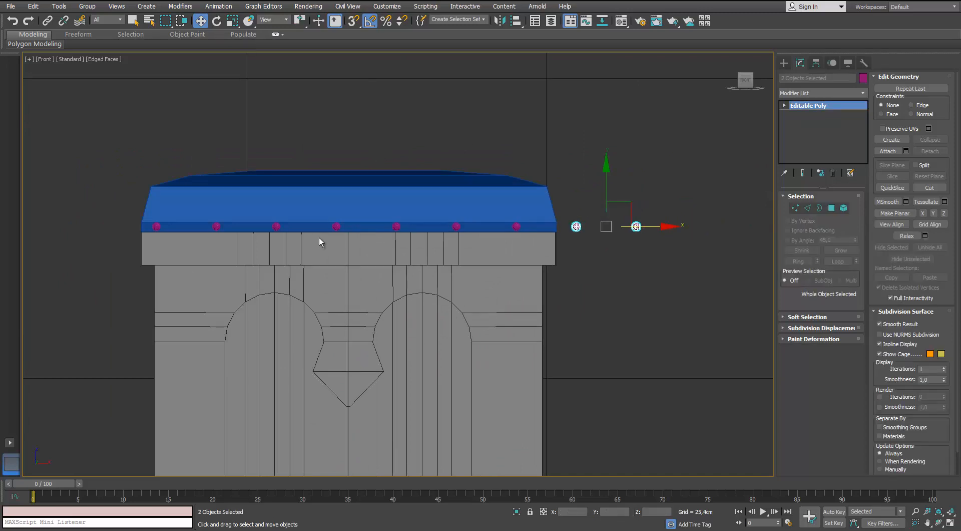
key("Delete")
Shift all seven hemispheres together about 0,9 cm along X to centre the row on the roof's front band.
left_click(516, 227)
left_click(456, 227, "ctrl")
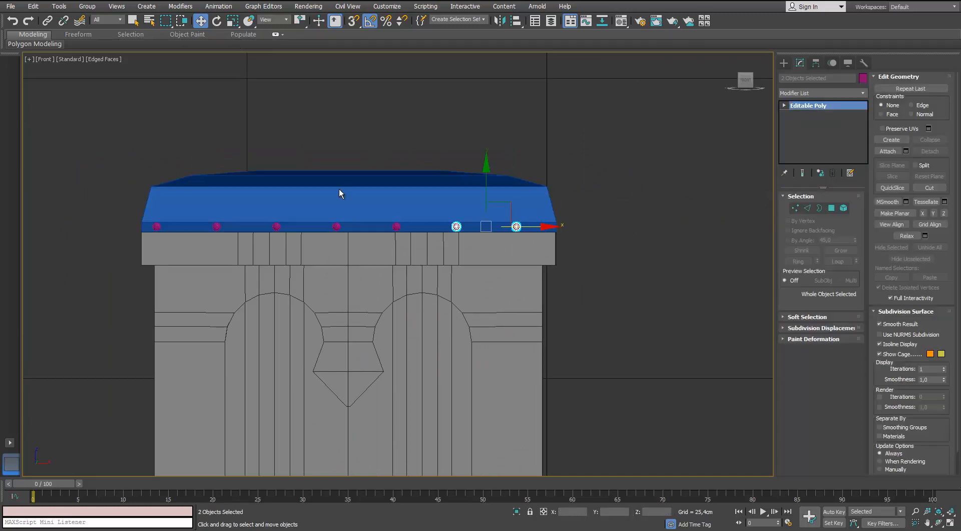
left_click(397, 226, "ctrl")
left_click(337, 226, "ctrl")
left_click(276, 226, "ctrl")
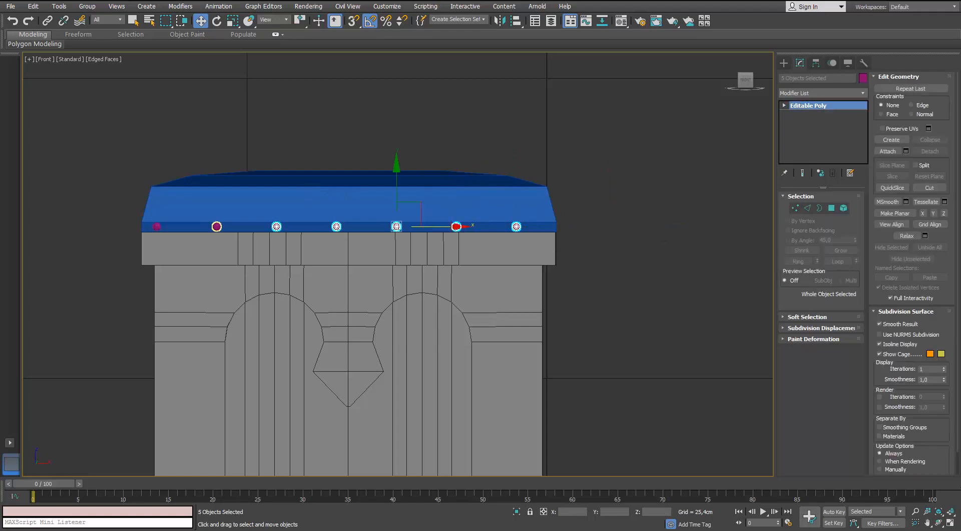
left_click(157, 226, "ctrl")
left_click_drag(397, 226, 406, 226)
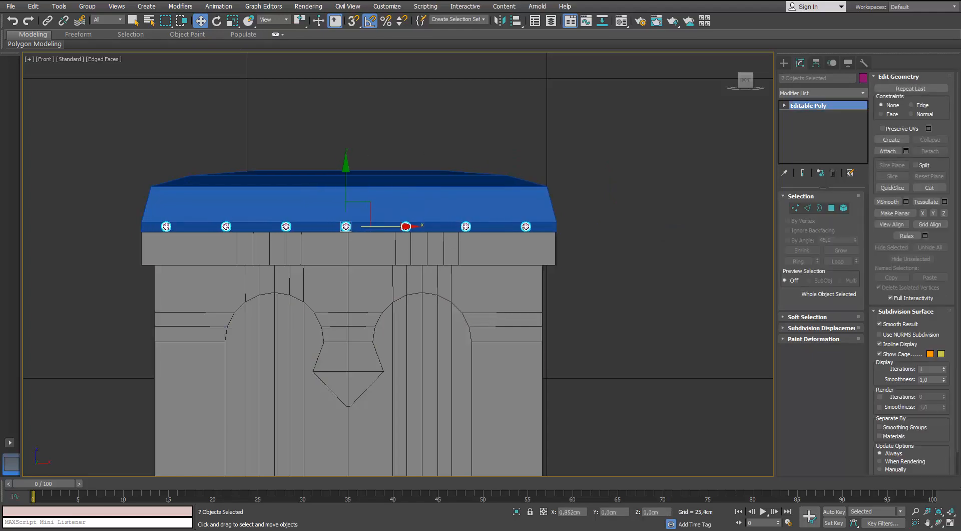
scroll(372, 219, "up", 5)
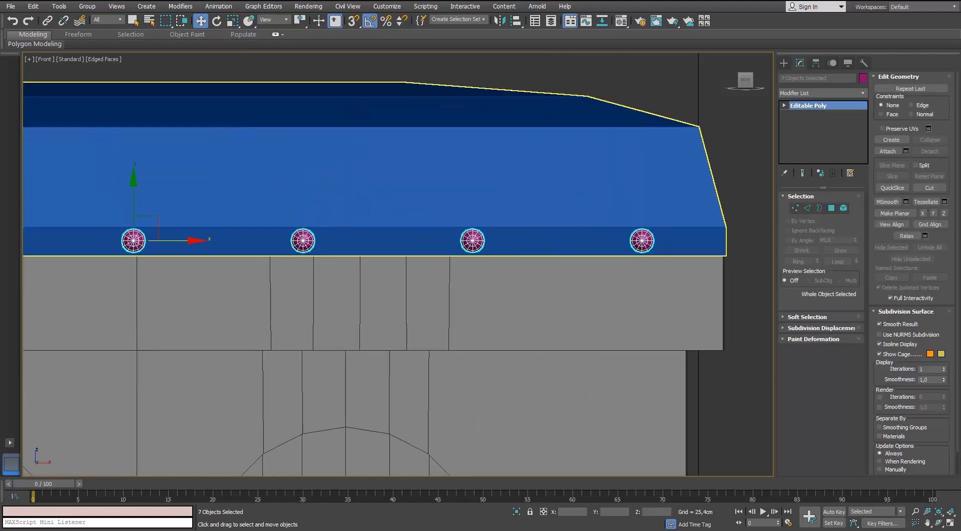
scroll(263, 232, "down", 3)
key("p")
scroll(445, 220, "down", 3)
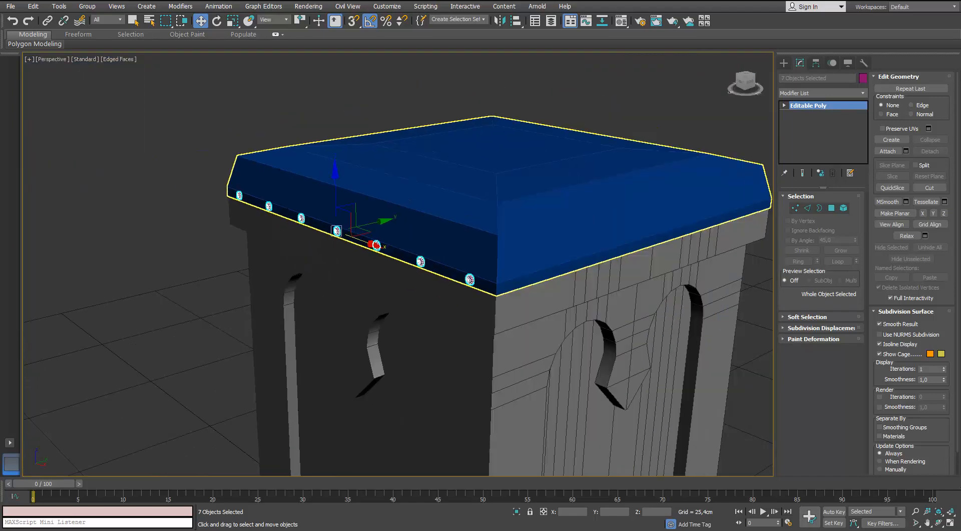
Apply a plain grey material to the roof, walls and hemispheres, and set the object colour to black.
middle_click_drag(446, 220, 486, 220, "alt")
left_click_drag(223, 113, 610, 278)
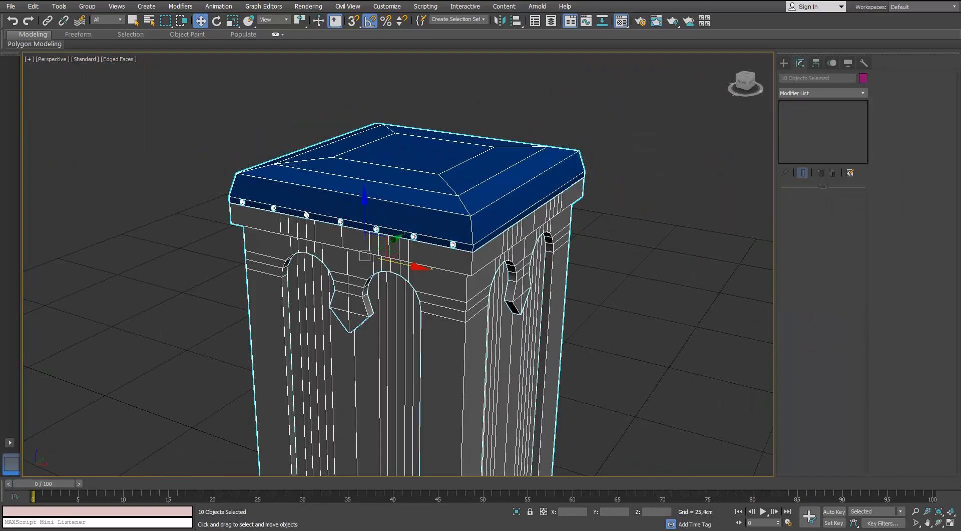
key("m")
key("m")
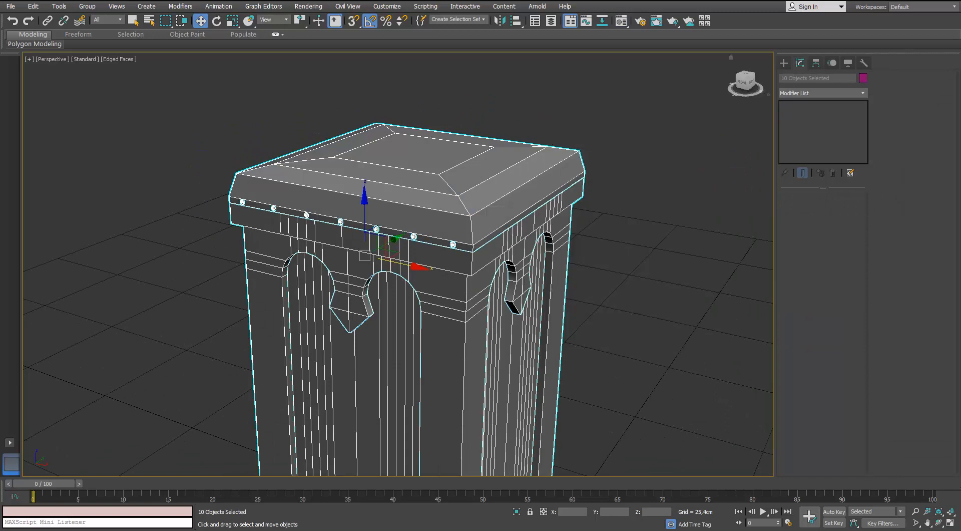
left_click(863, 78)
left_click(643, 292)
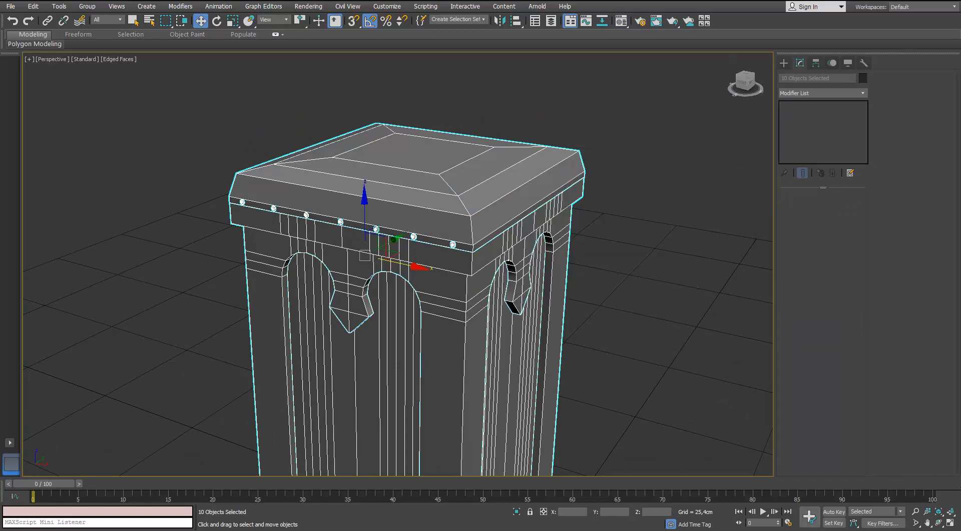
left_click(644, 293)
Scale up all vertices of the stud nearest the roof's corner and nudge them to sit within the band.
middle_click_drag(644, 293, 600, 265, "alt")
scroll(451, 200, "up", 2)
scroll(451, 200, "down", 3)
middle_click_drag(451, 201, 541, 210, "alt")
scroll(272, 219, "up", 2)
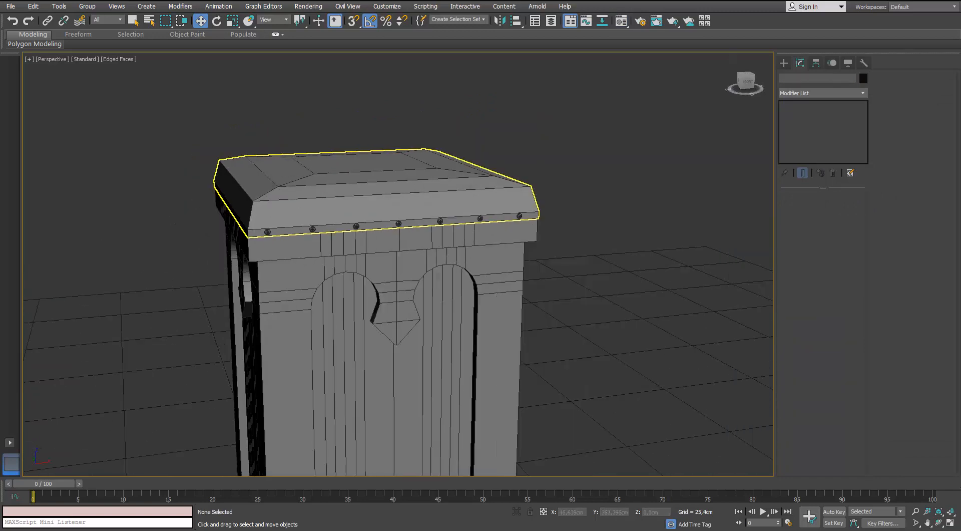
middle_click_drag(272, 220, 351, 220, "alt")
scroll(286, 221, "up", 3)
middle_click_drag(566, 201, 533, 168, "alt")
scroll(533, 168, "up", 4)
left_click(394, 236)
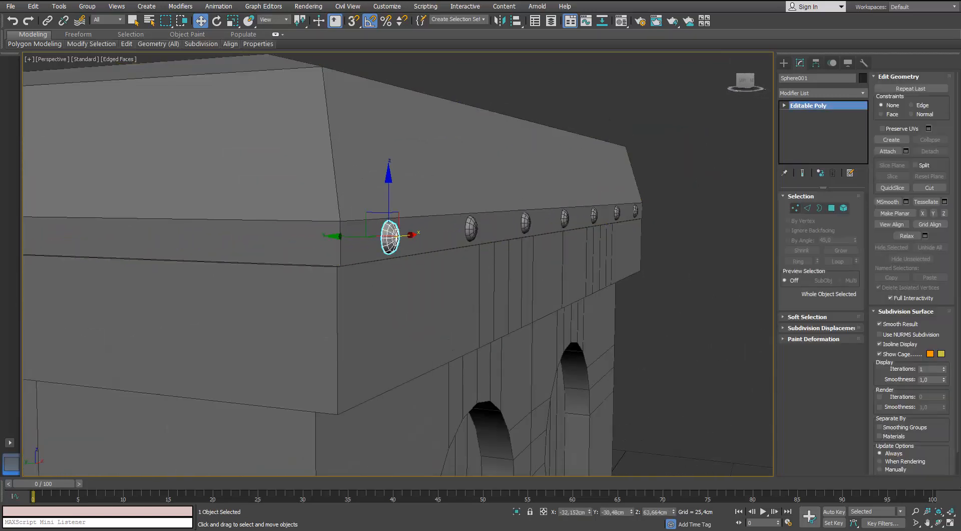
key("1")
key("ctrl+a")
scroll(298, 317, "up", 2)
key("r")
left_click_drag(417, 279, 407, 379)
key("w")
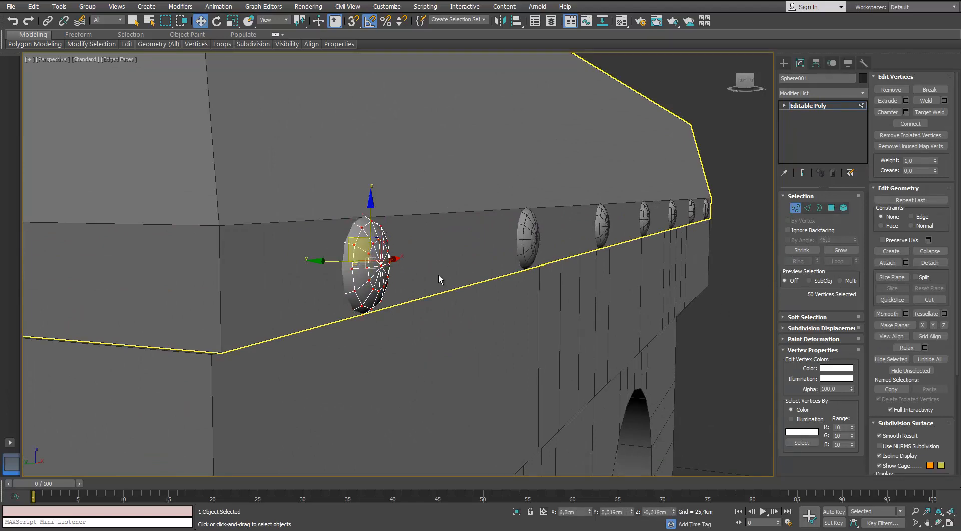
middle_click_drag(438, 275, 438, 274, "alt")
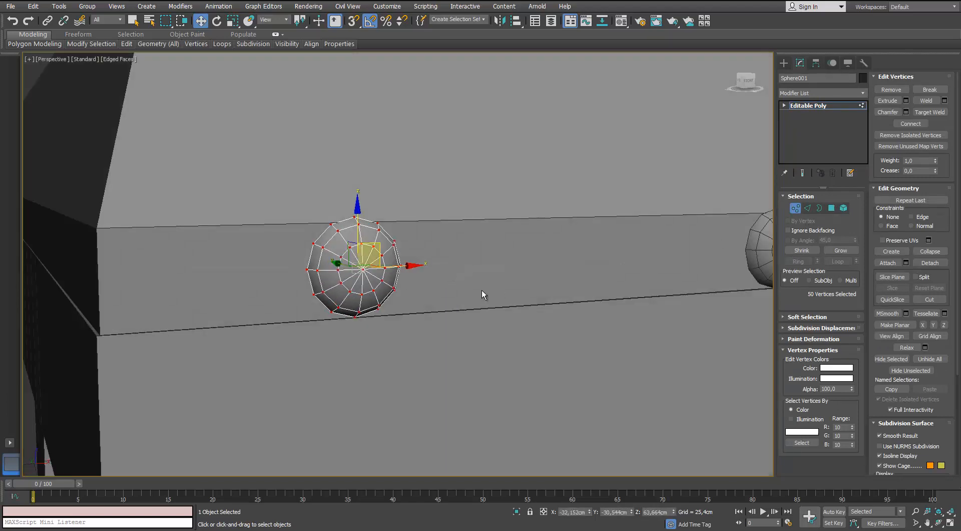
scroll(464, 273, "down", 5)
scroll(463, 272, "down", 3)
left_click(447, 275)
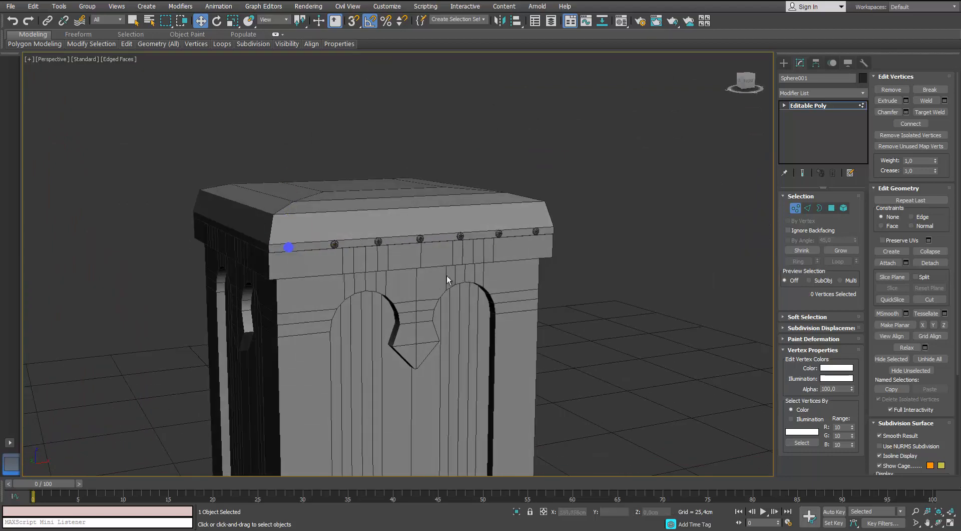
key("1")
left_click(650, 248)
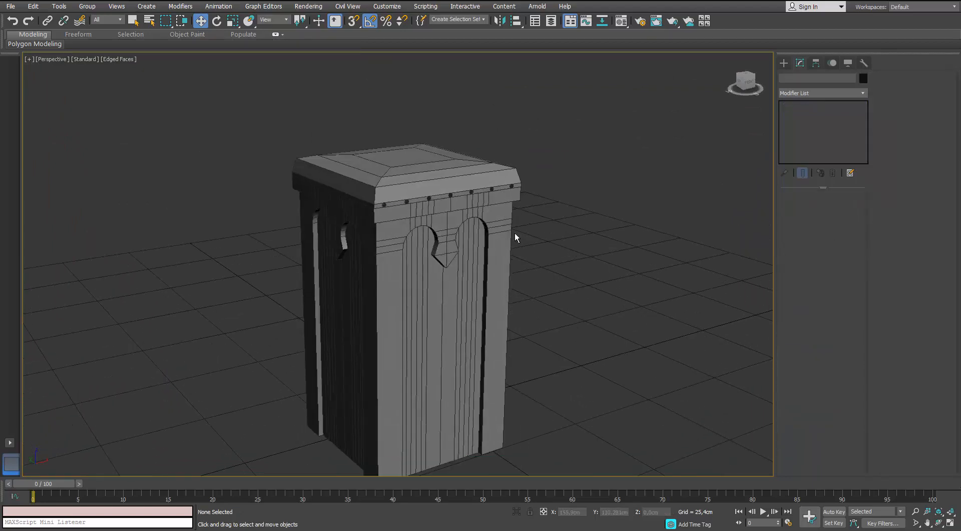
Draw a star with AutoGrid on the pointed pendant between the front arches, radii about 2,338 cm and 0,597 cm.
scroll(321, 243, "up", 5)
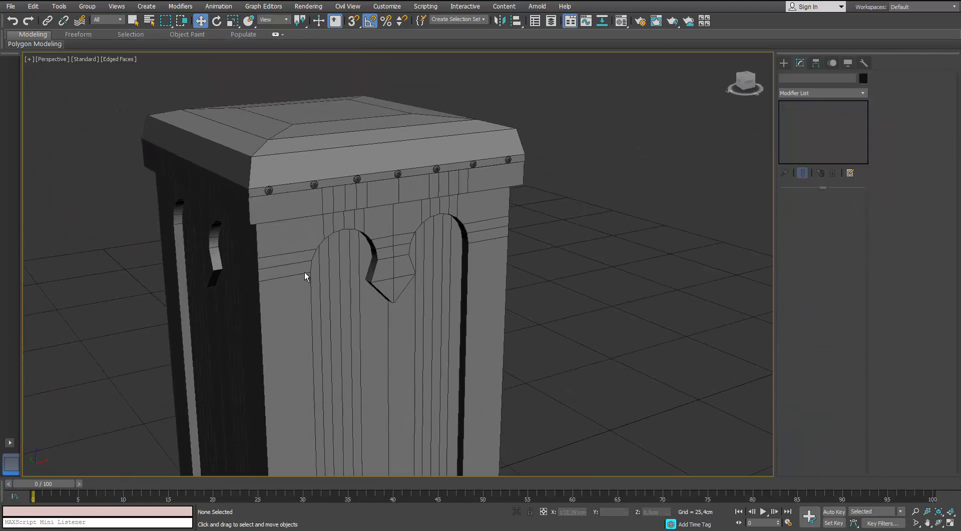
scroll(364, 281, "up", 5)
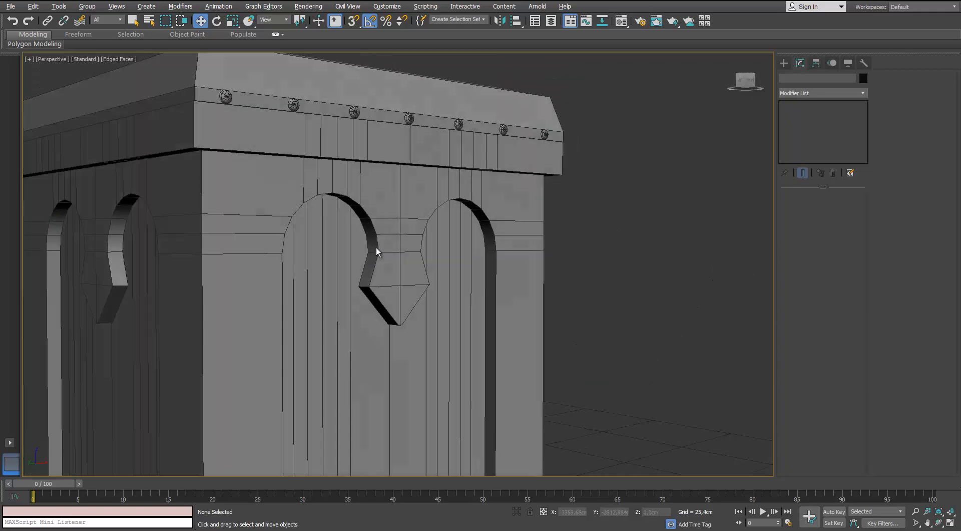
scroll(376, 248, "down", 1)
left_click(375, 257)
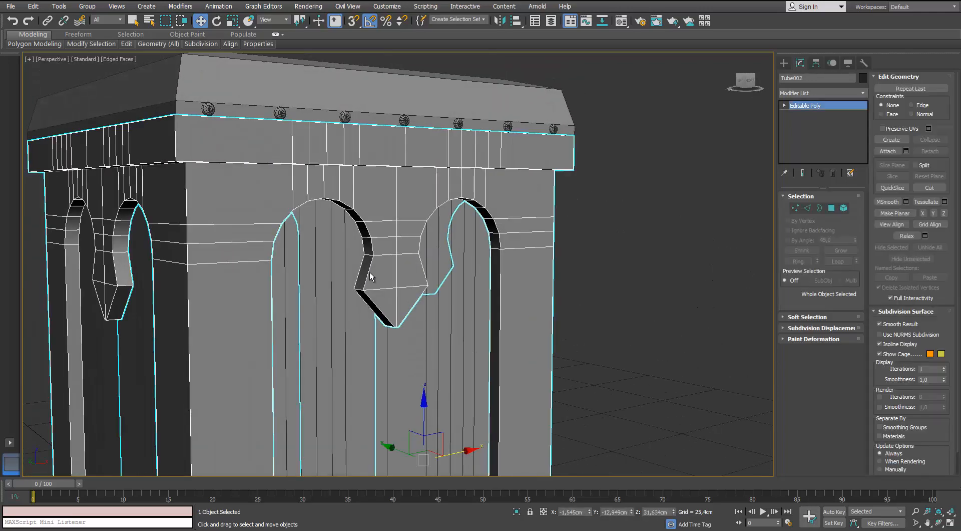
key("l")
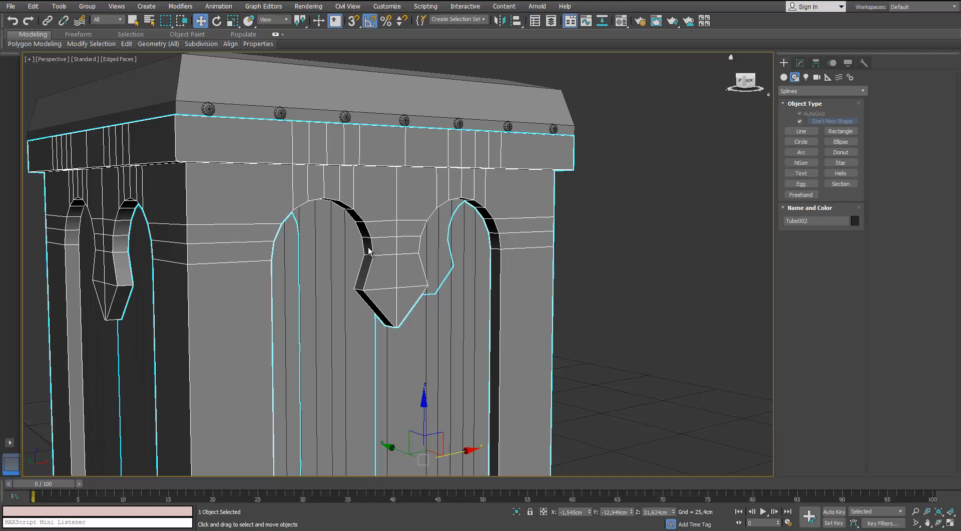
middle_click_drag(373, 269, 367, 245, "alt")
scroll(270, 270, "up", 3)
left_click_drag(372, 237, 375, 263)
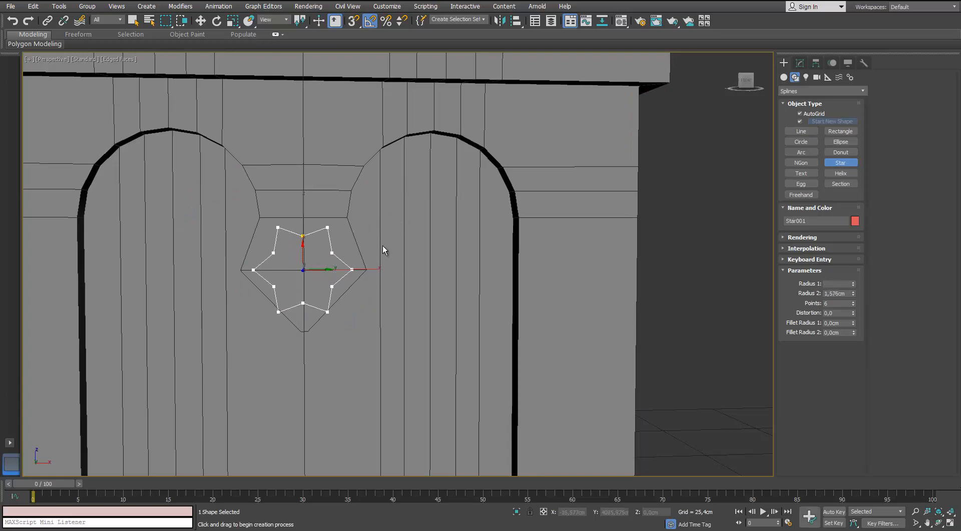
left_click(383, 246)
key("w")
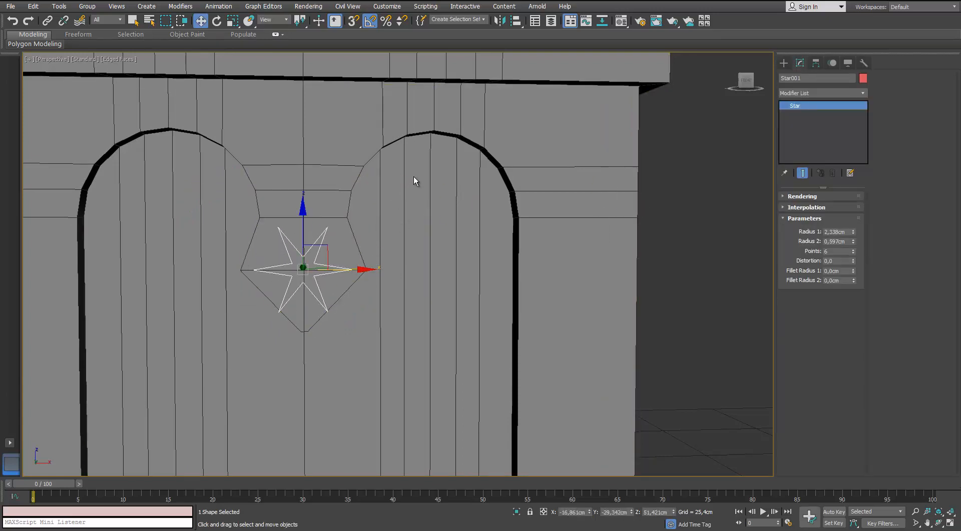
Set the star to 4 points, rotate it until its tips align vertically and horizontally, and centre it on the pendant.
scroll(653, 296, "up", 3)
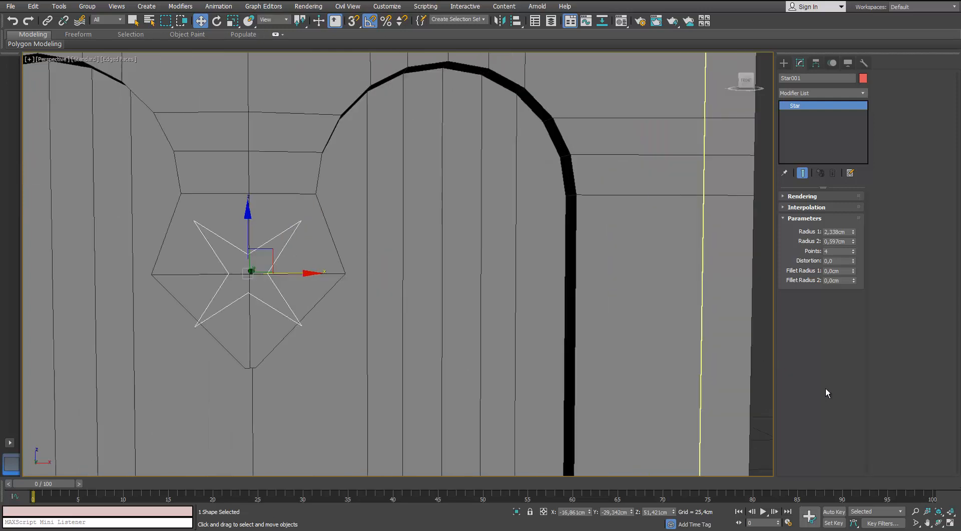
middle_click_drag(525, 277, 571, 274)
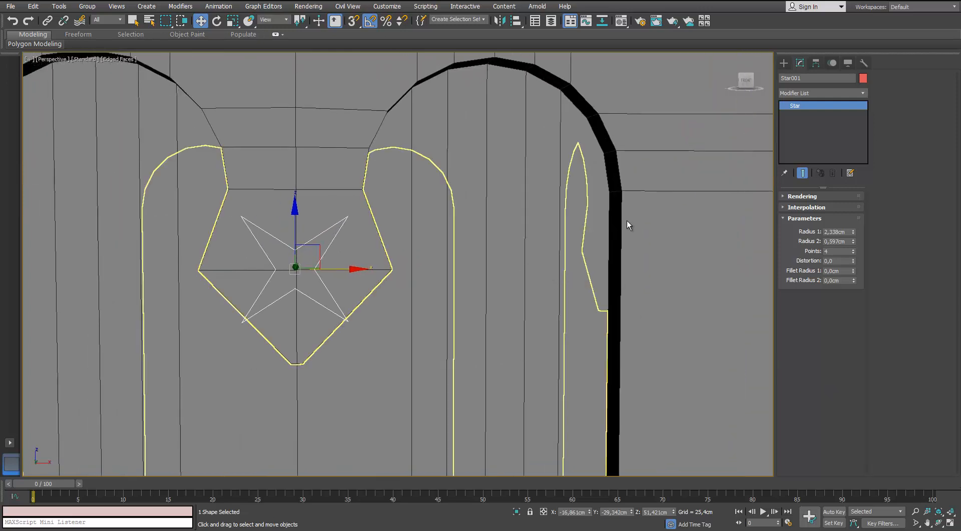
key("e")
left_click_drag(324, 221, 398, 251)
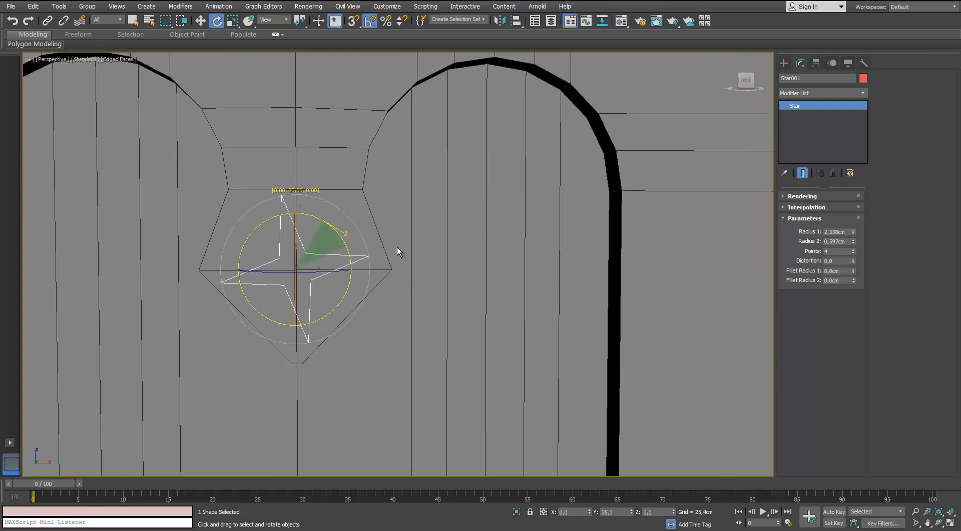
right_click(397, 248)
key("w")
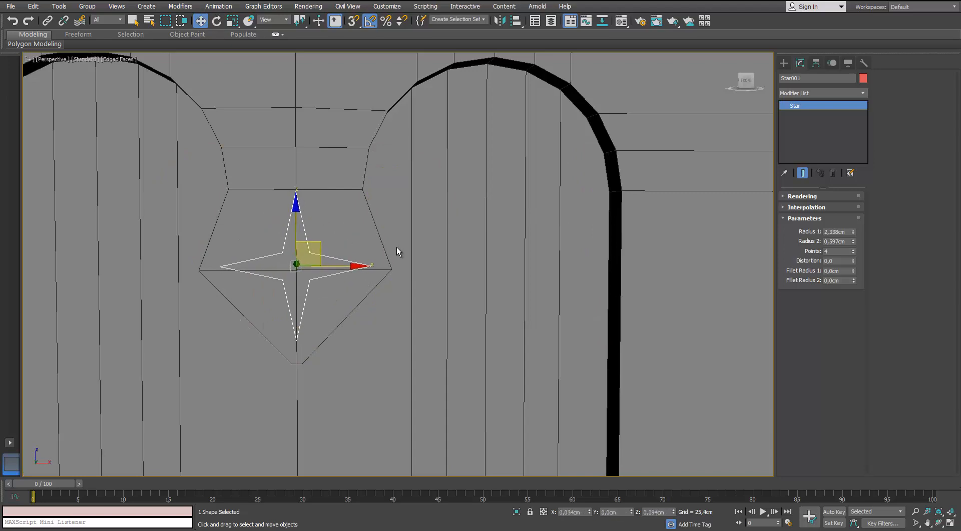
Convert the four-pointed star to an editable poly.
scroll(396, 247, "down", 8)
scroll(397, 247, "up", 4)
scroll(396, 247, "up", 4)
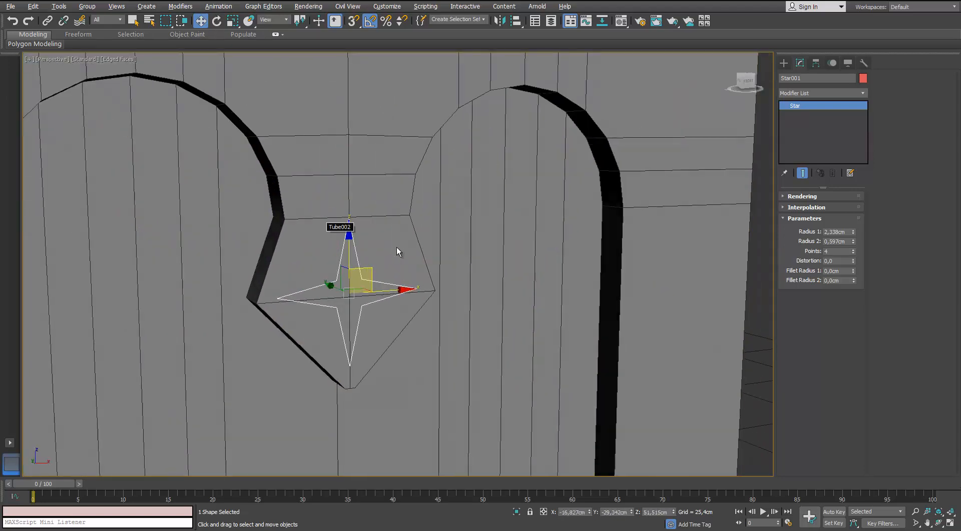
scroll(396, 247, "up", 5)
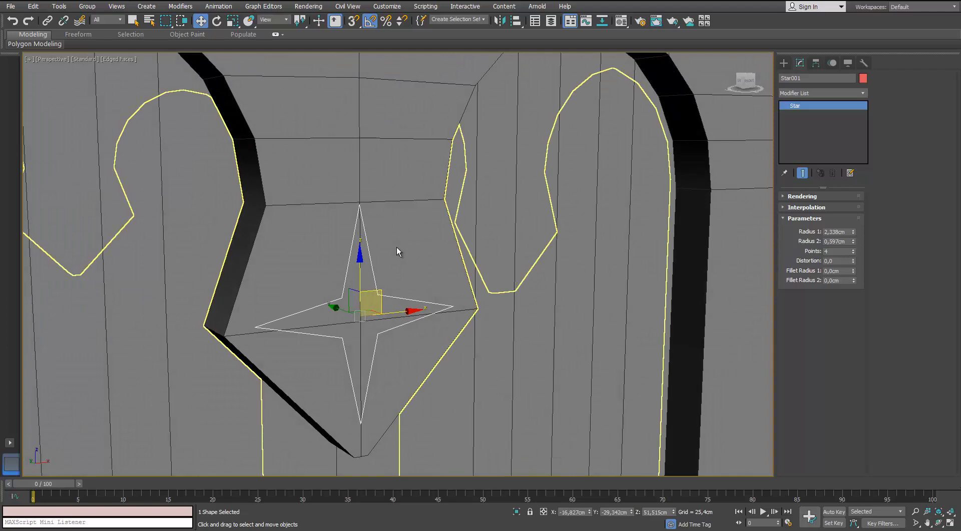
right_click(396, 247)
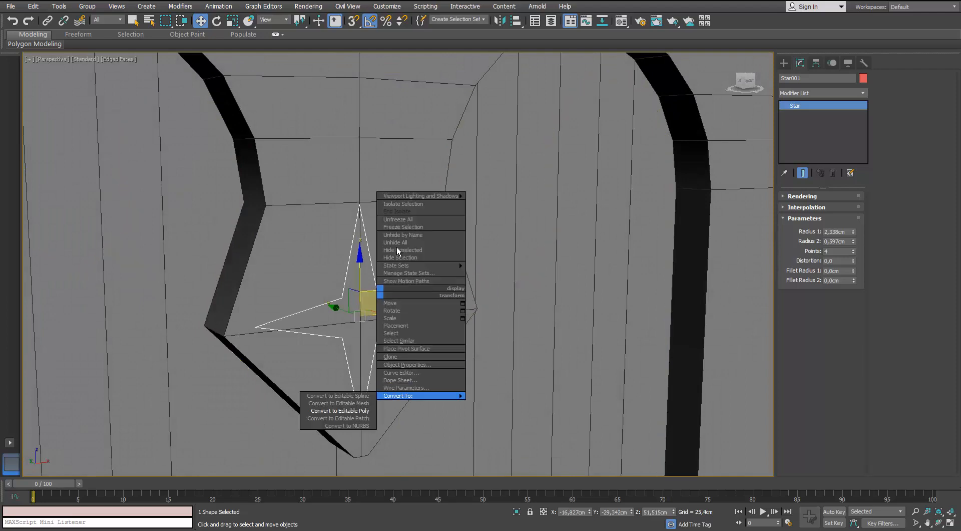
left_click(339, 410)
middle_click_drag(396, 247, 382, 248, "alt")
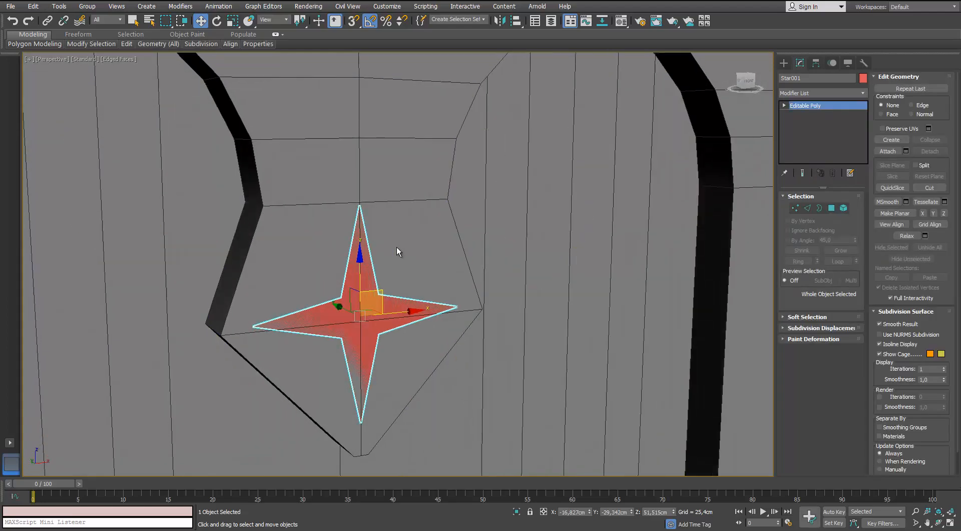
Extrude the star's face outward from the pendant and pull it back to a shallow depth.
key("4")
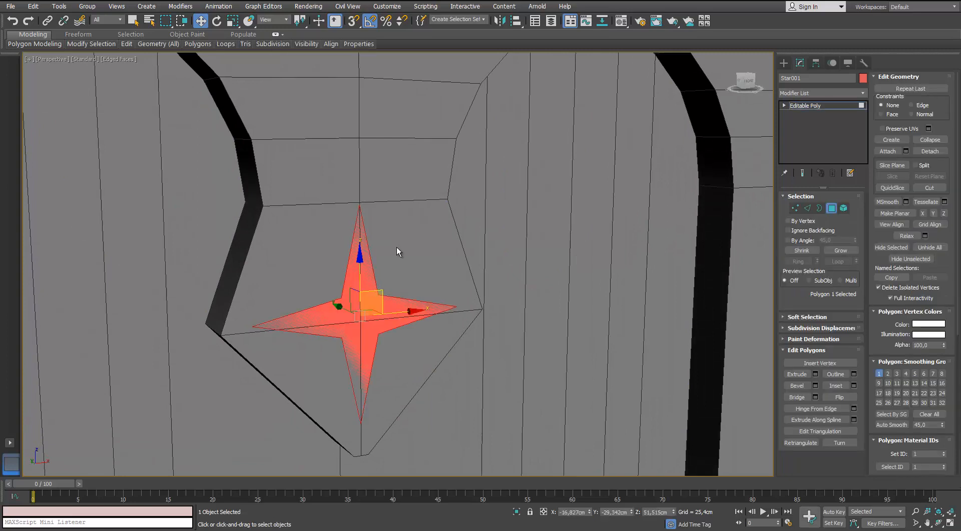
key("shift+e")
mouse_move(580, 285)
left_mouse_down()
mouse_move(580, 301)
mouse_move(580, 273)
mouse_move(581, 303)
left_mouse_up()
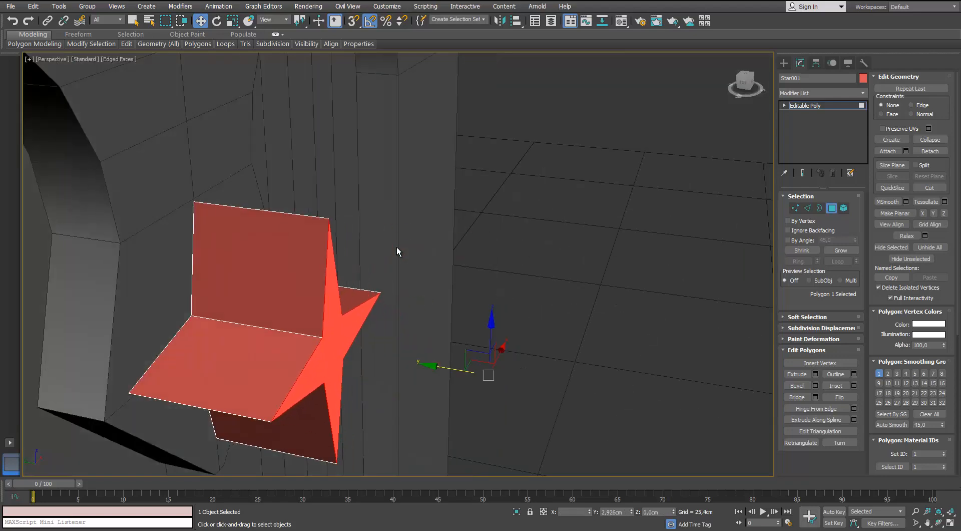
left_click_drag(434, 365, 334, 346)
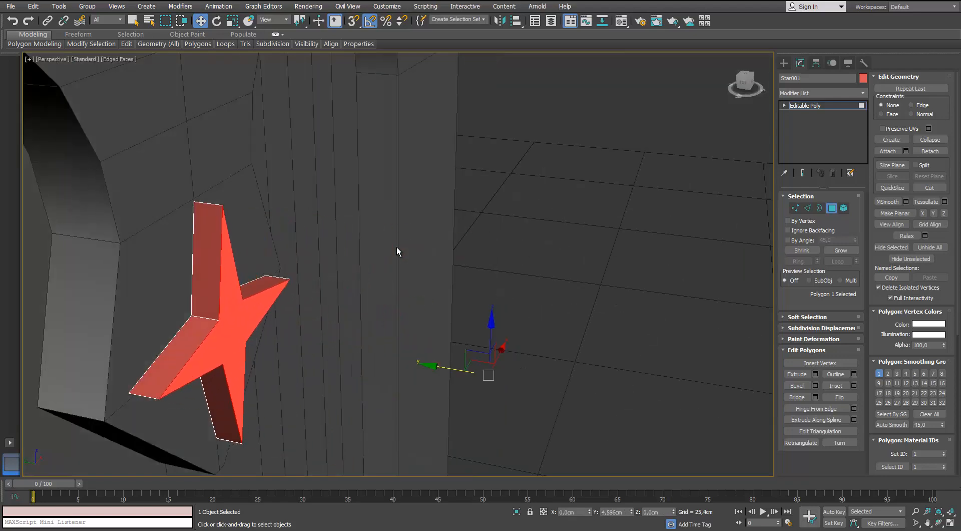
middle_click_drag(396, 247, 280, 247, "alt")
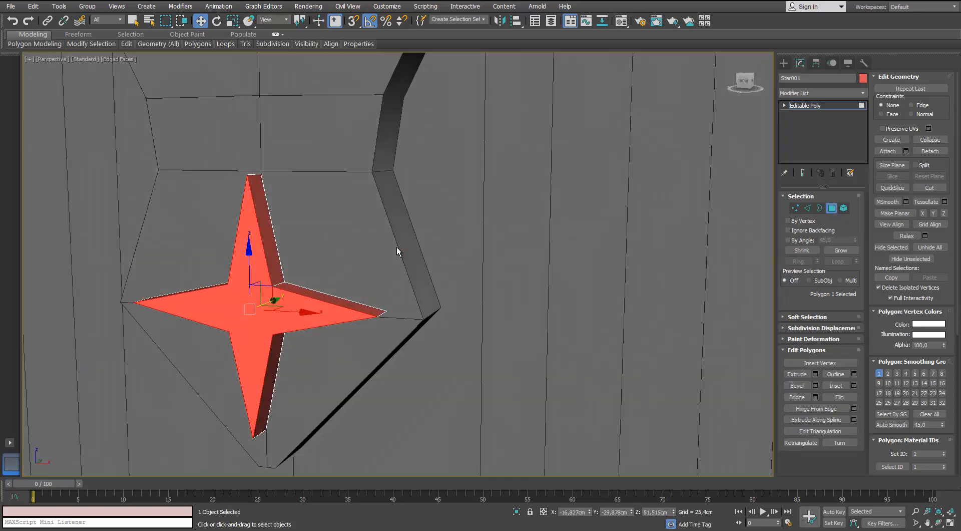
scroll(396, 247, "up", 3)
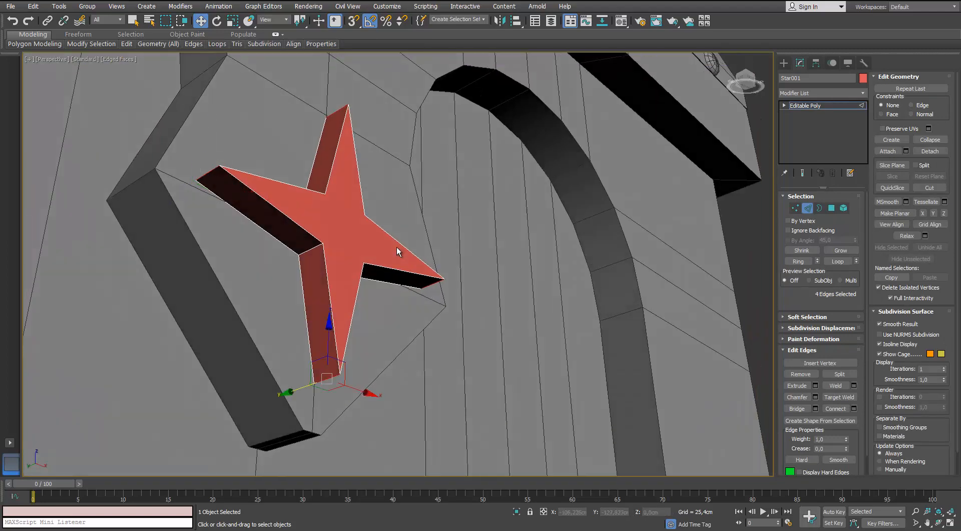
Chamfer the four tip edges of the extruded star by 0,4 cm.
middle_click_drag(396, 247, 397, 247, "alt")
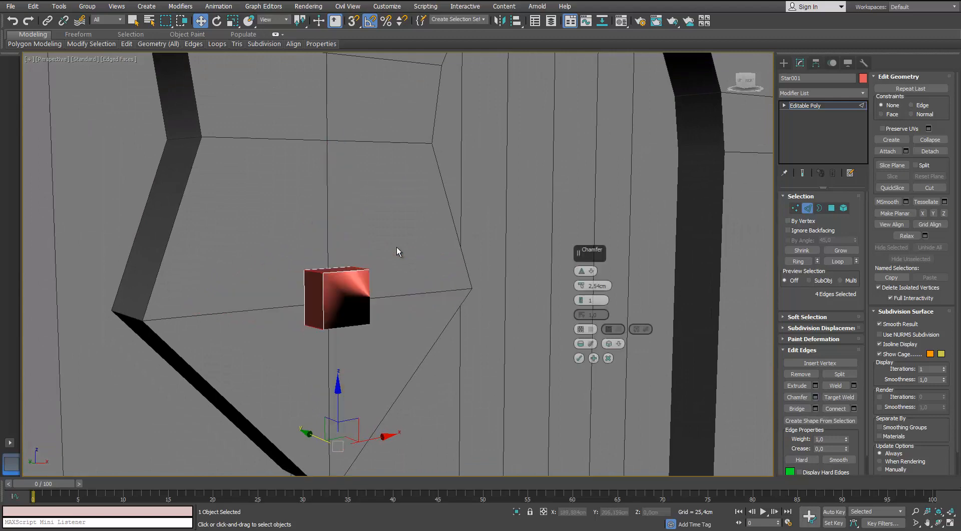
right_click(581, 285)
left_click_drag(581, 285, 581, 265)
scroll(396, 247, "down", 10)
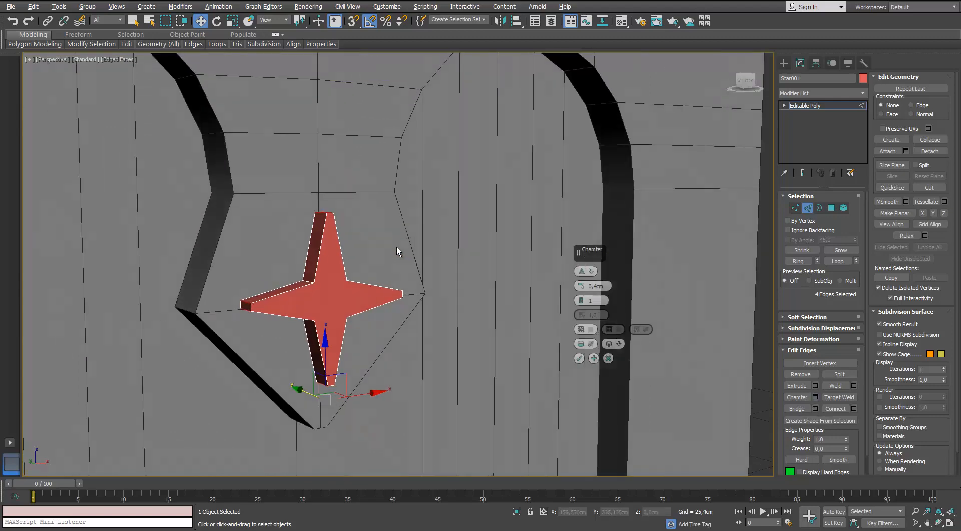
scroll(396, 247, "up", 6)
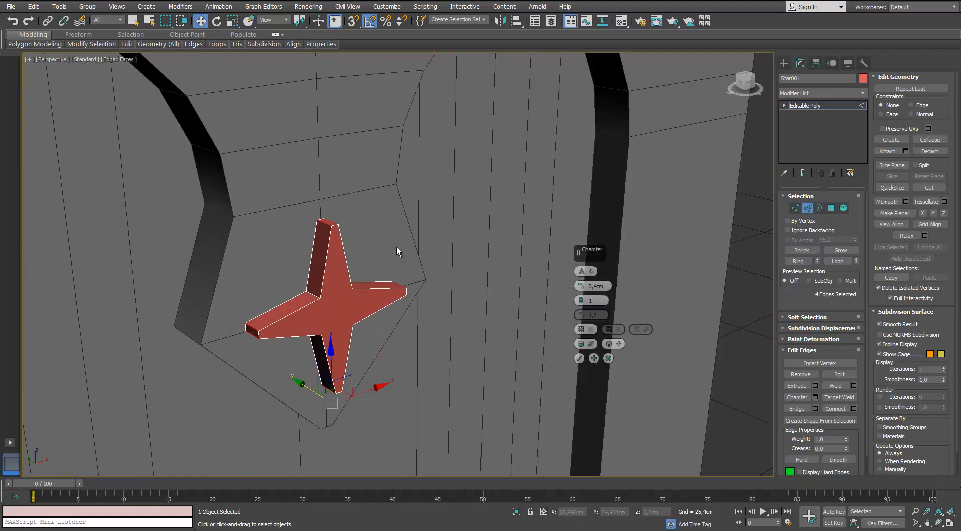
left_click(579, 357)
scroll(396, 247, "up", 3)
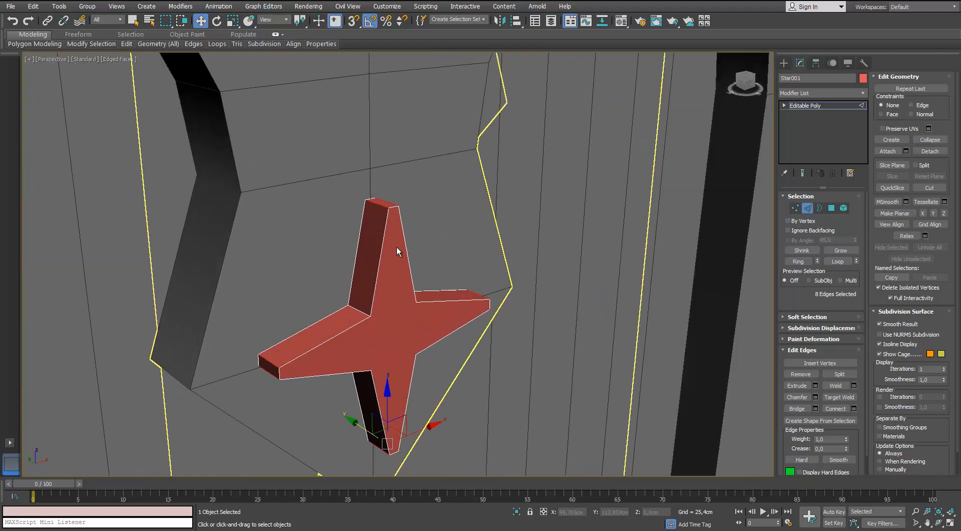
Select the front edge at each of the star's four blunted tips and move them back toward the pendant.
left_click(391, 203)
left_click(279, 373, "ctrl")
middle_click_drag(396, 247, 381, 166, "alt")
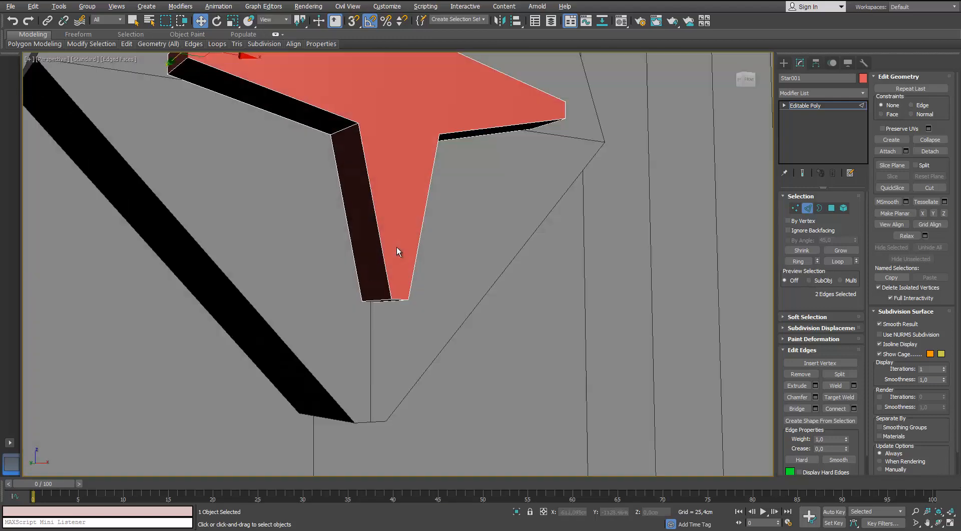
left_click(407, 296, "ctrl")
middle_click_drag(397, 247, 340, 275, "alt")
scroll(396, 247, "down", 4)
scroll(396, 248, "up", 3)
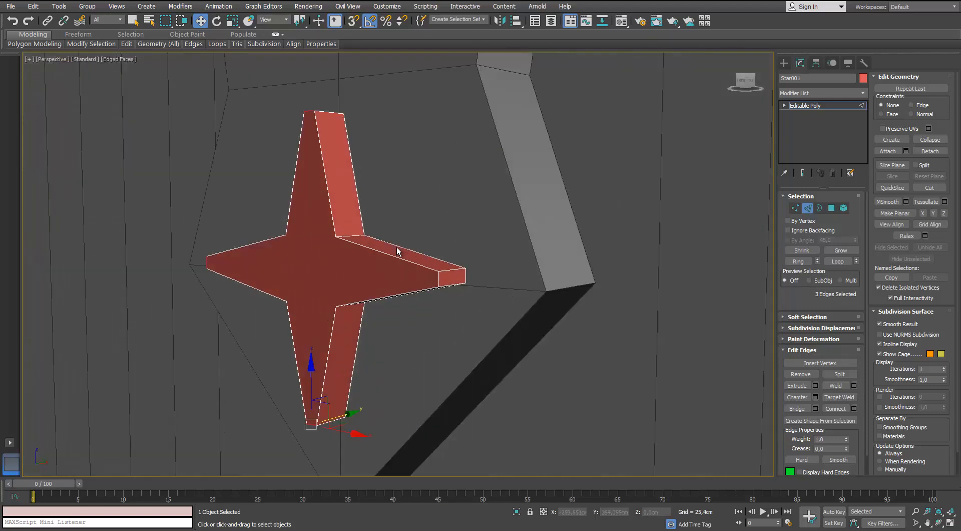
left_click(439, 278, "ctrl")
scroll(439, 279, "down", 3)
middle_click_drag(439, 279, 400, 298, "alt")
left_click_drag(440, 298, 453, 296)
Move the star's front face slightly back toward the pendant to make the ornament shallower.
key("4")
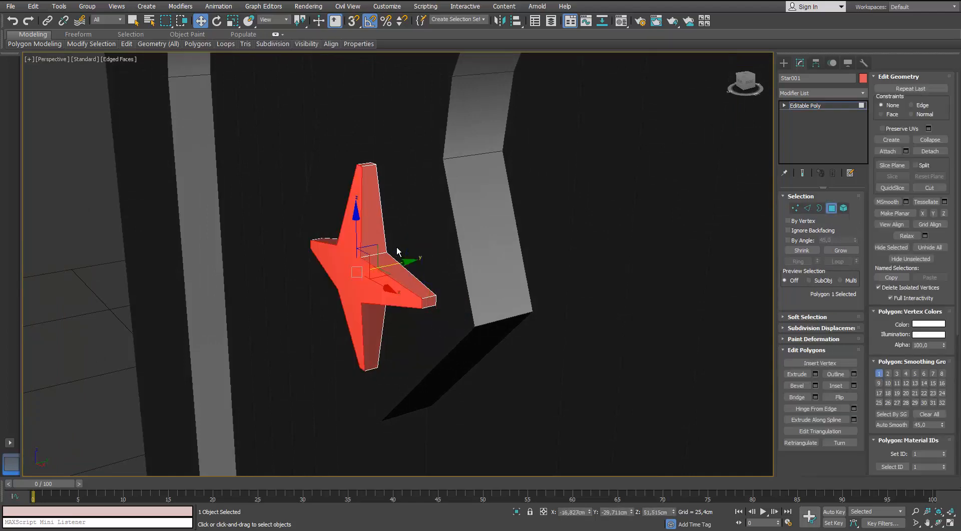
left_click_drag(400, 263, 419, 259)
scroll(397, 247, "down", 2)
middle_click_drag(397, 247, 513, 254, "alt")
scroll(397, 247, "up", 2)
scroll(396, 247, "down", 4)
middle_click_drag(396, 247, 411, 276)
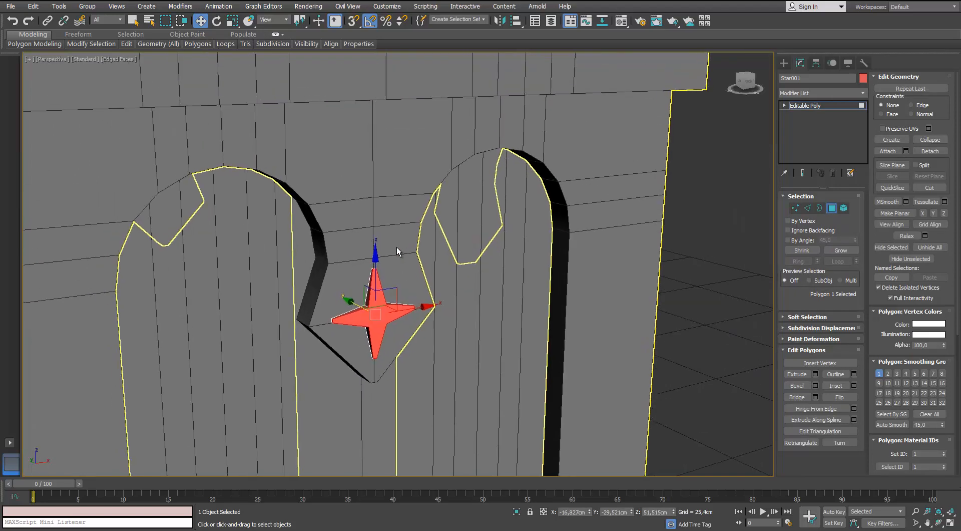
key("4")
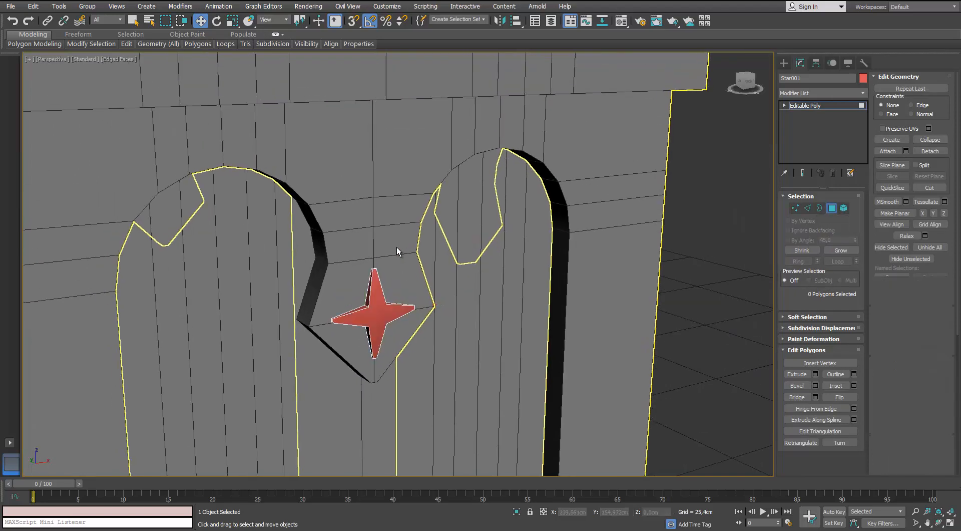
Select the enclosure's two rows of front and side polygons on the neck between the arches, directly above the star.
left_click(397, 247)
scroll(397, 247, "down", 5)
scroll(396, 248, "up", 6)
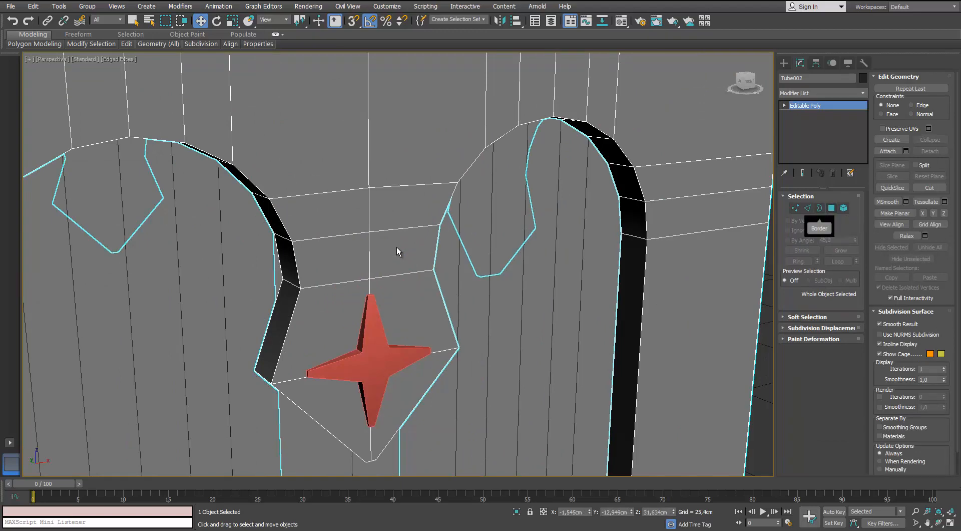
key("4")
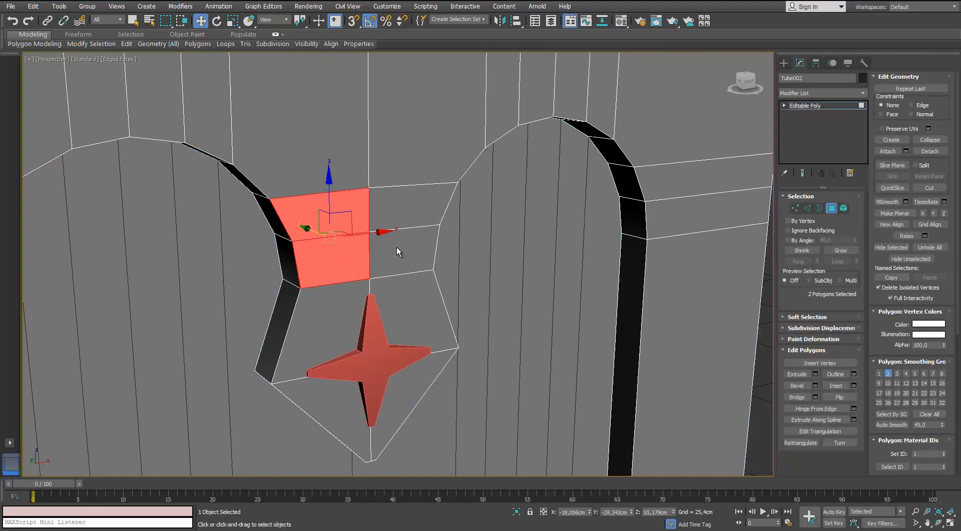
left_click(396, 248, "ctrl")
middle_click_drag(396, 247, 397, 247, "alt")
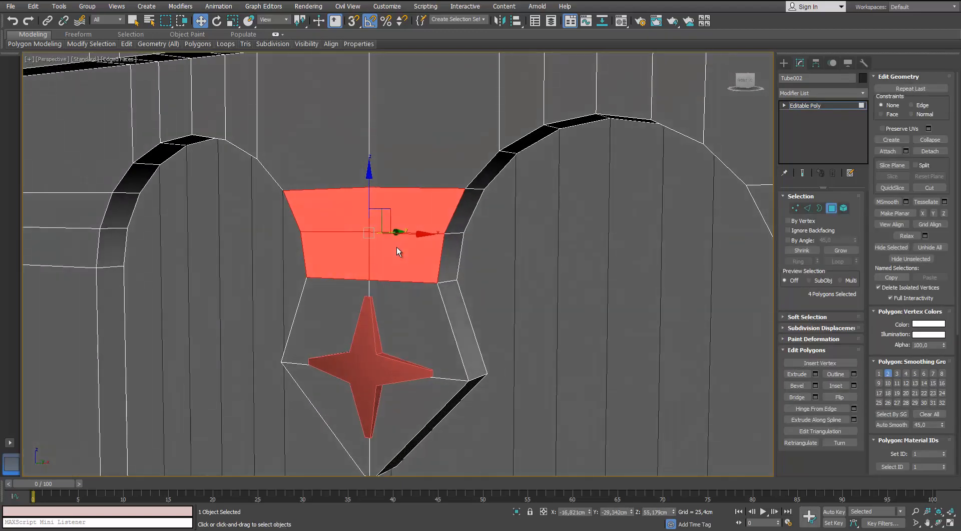
key("ctrl+Page_Up")
key("ctrl+z")
left_click_drag(525, 206, 450, 261, "ctrl")
Check the selection in wireframe and deselect the stray polygons away from the neck above the star.
scroll(397, 247, "down", 6)
middle_click_drag(396, 247, 396, 247, "alt")
scroll(397, 247, "up", 2)
key("F3")
scroll(396, 247, "down", 4)
scroll(396, 248, "down", 5)
left_click_drag(310, 310, 343, 350, "alt")
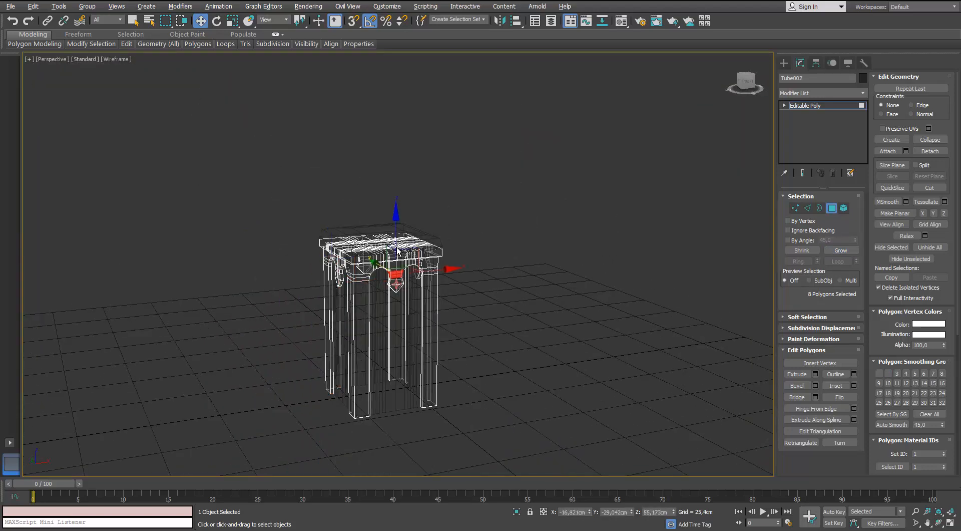
scroll(398, 252, "up", 8)
key("F3")
scroll(398, 252, "up", 4)
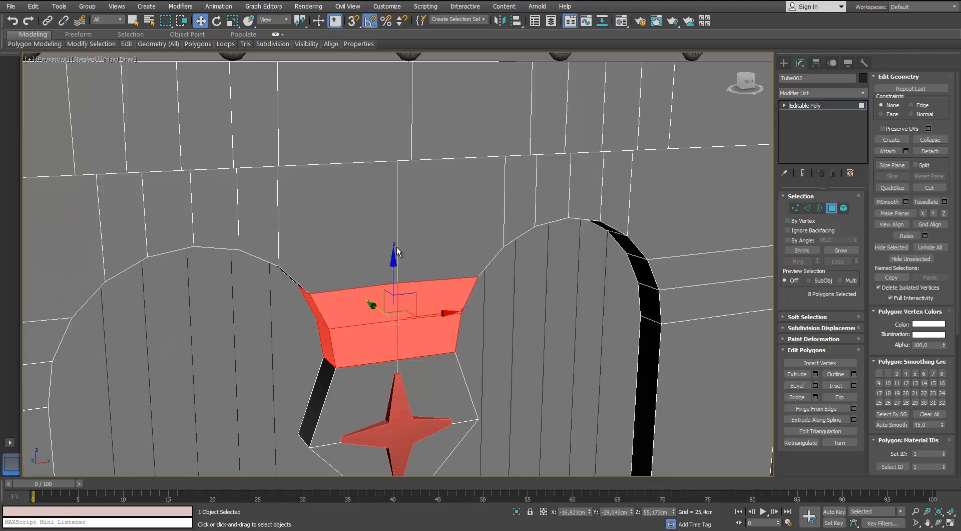
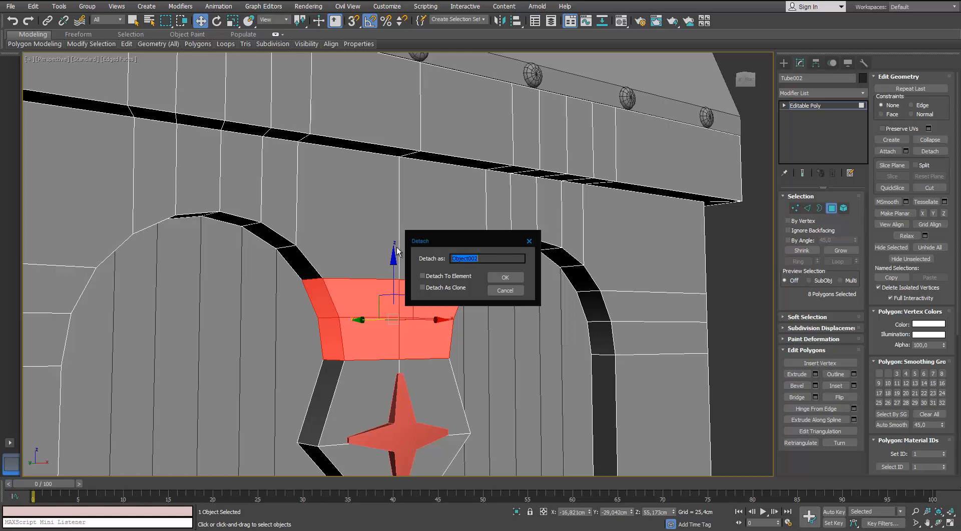
Detach the neck polygons as a separate object and select the detached strip.
key("Return")
key("4")
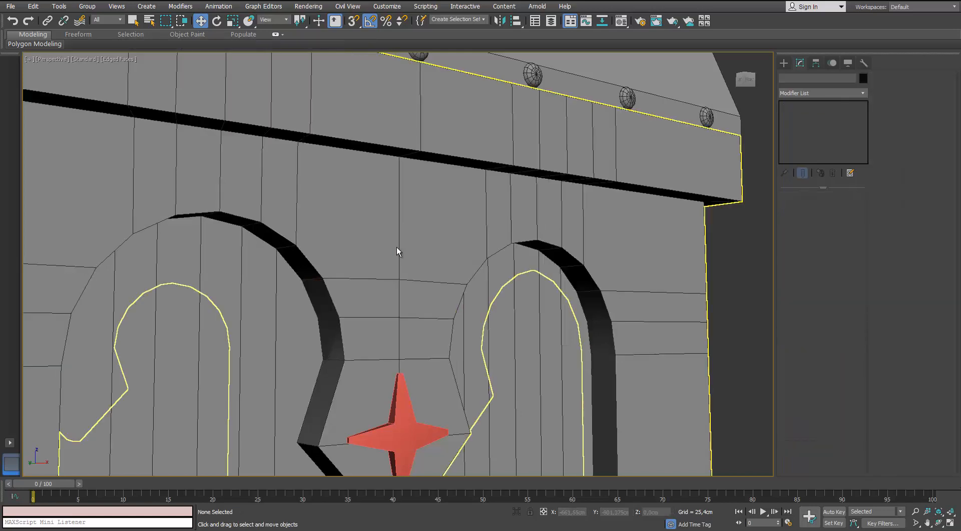
middle_click_drag(397, 248, 396, 247, "alt")
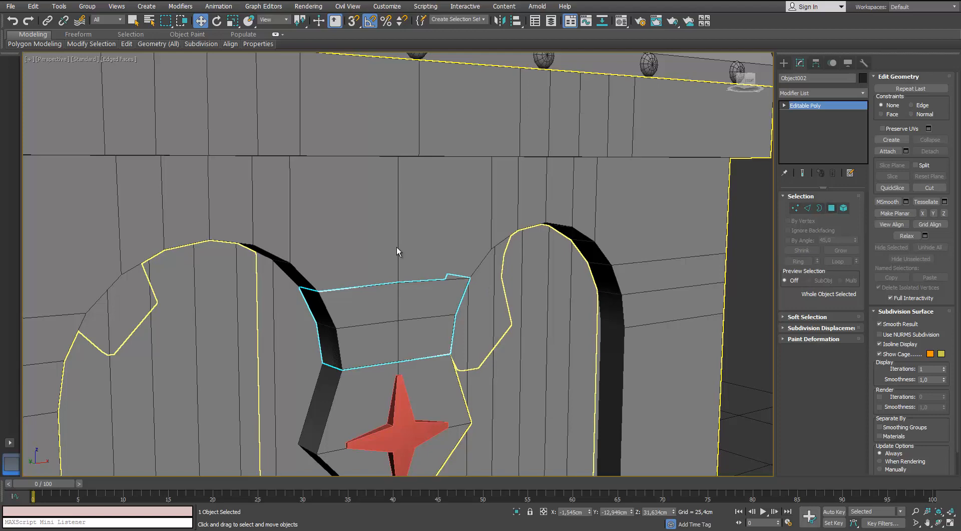
Apply a Shell modifier to the detached neck strip.
key("alt+m")
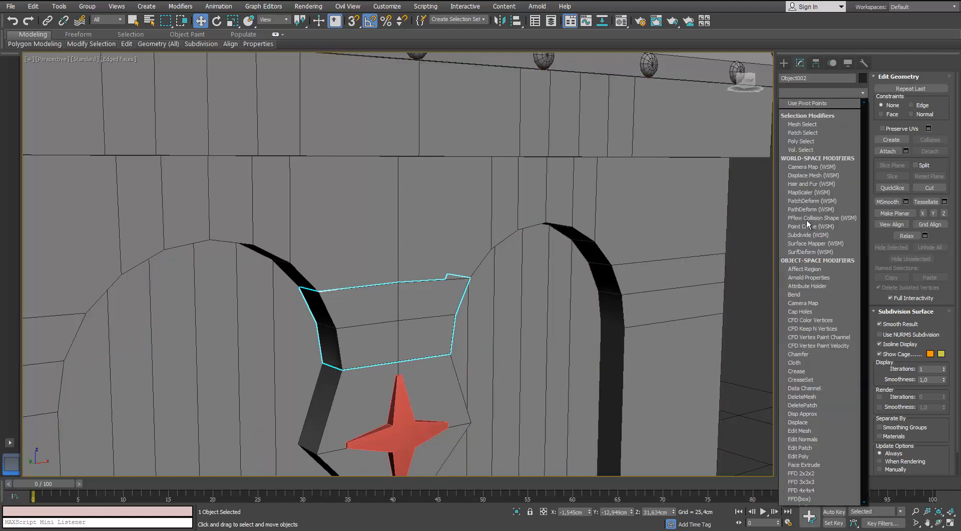
key("s")
key("s")
key("s")
key("s")
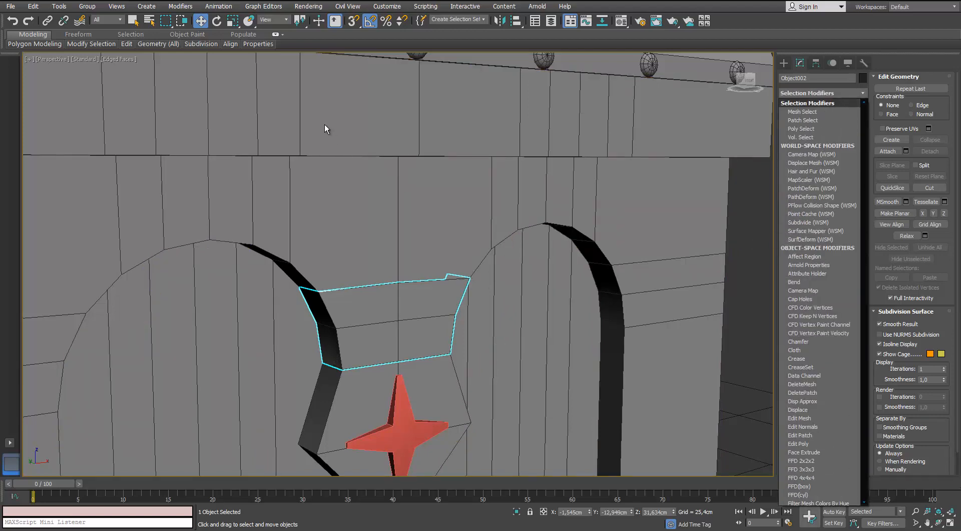
key("s")
key("s")
key("s")
key("s")
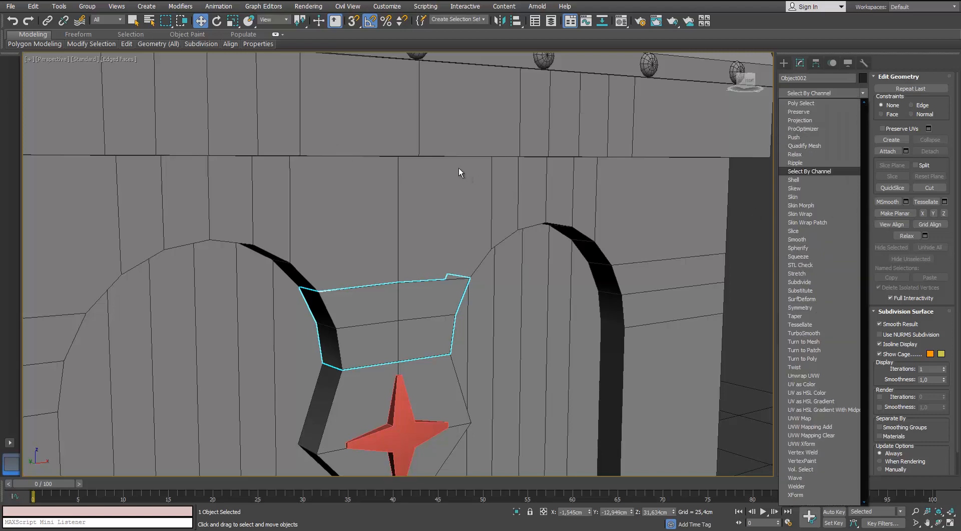
key("s")
key("Return")
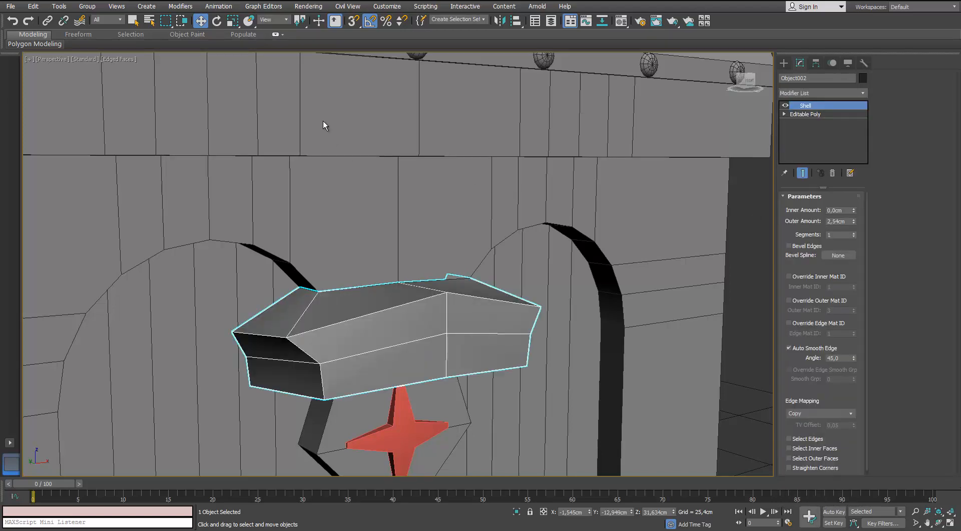
Set the shell's outer amount to 0,33 cm and convert the strip to an editable poly.
left_click_drag(322, 124, 250, 136)
middle_click_drag(248, 133, 284, 194, "alt")
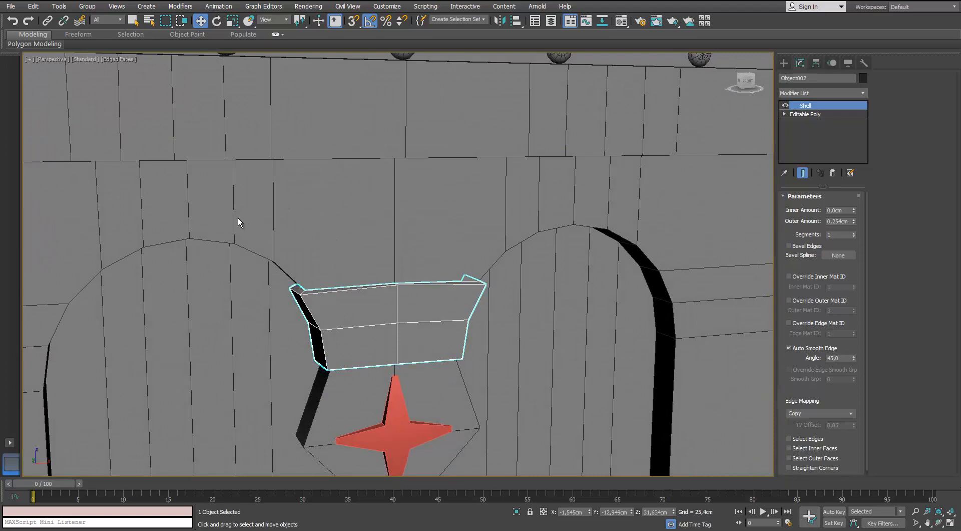
key("ctrl+z")
key("ctrl+z")
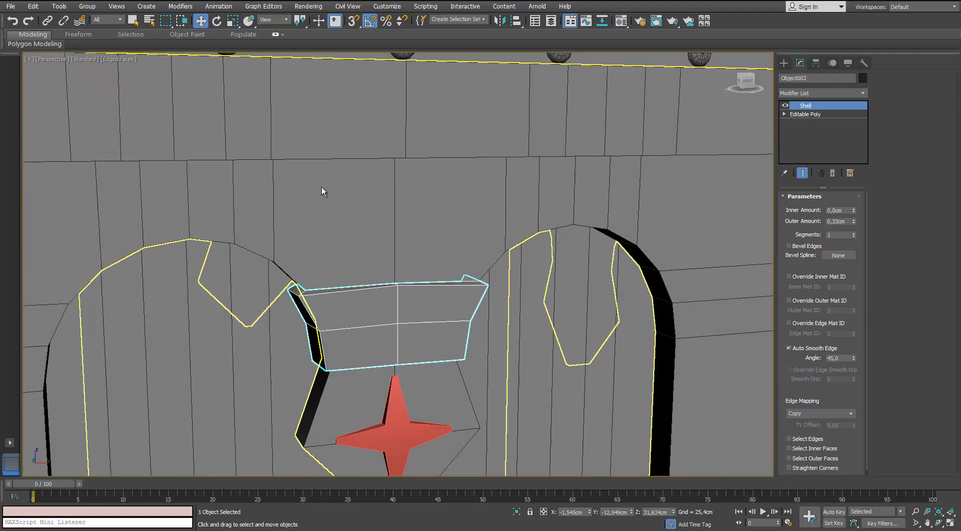
middle_click_drag(321, 187, 403, 199, "alt")
right_click(404, 200)
left_click(403, 199)
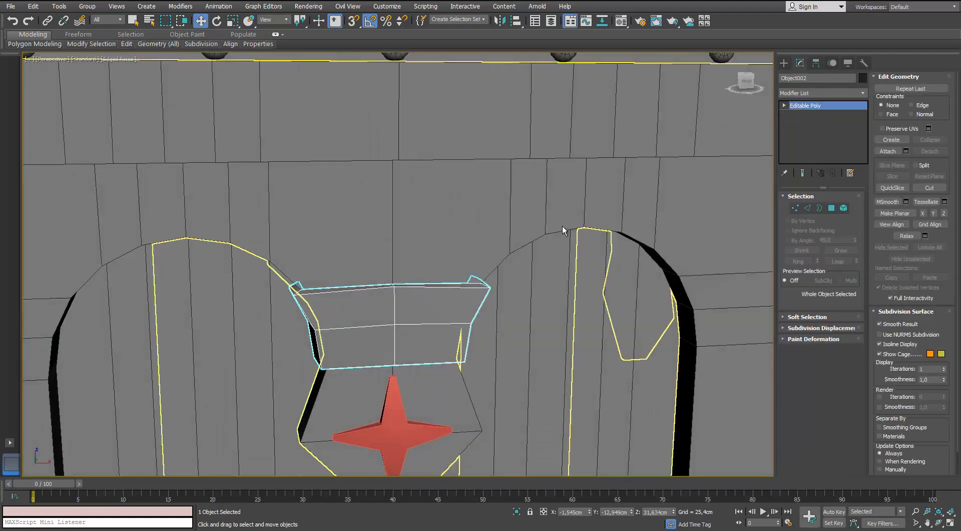
Select the strip's top row of vertices and level them with Make Planar along Y.
left_click(795, 208)
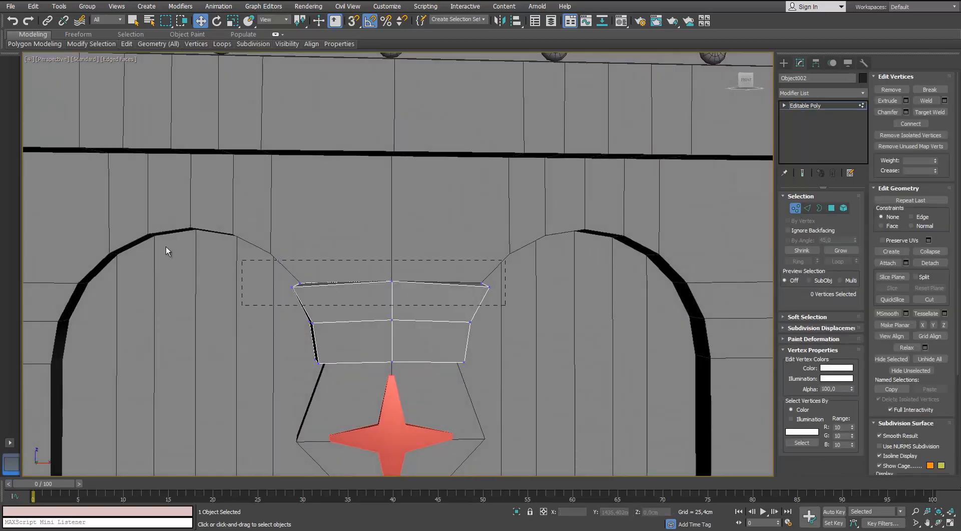
key("r")
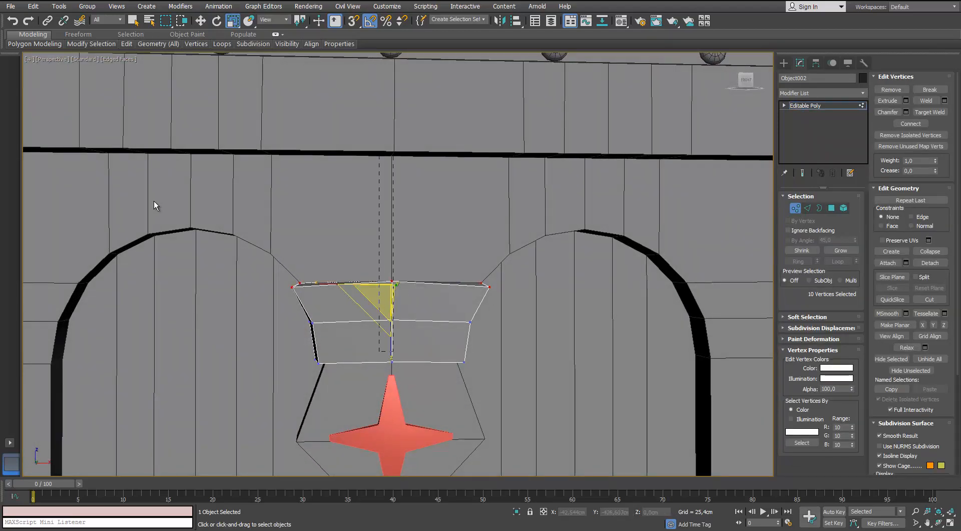
middle_click_drag(243, 228, 243, 228, "alt")
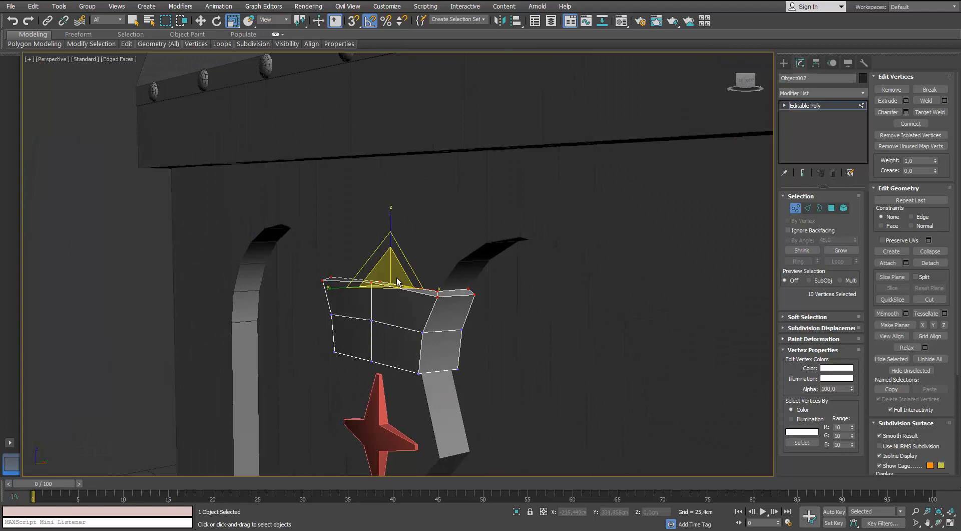
key("ctrl+z")
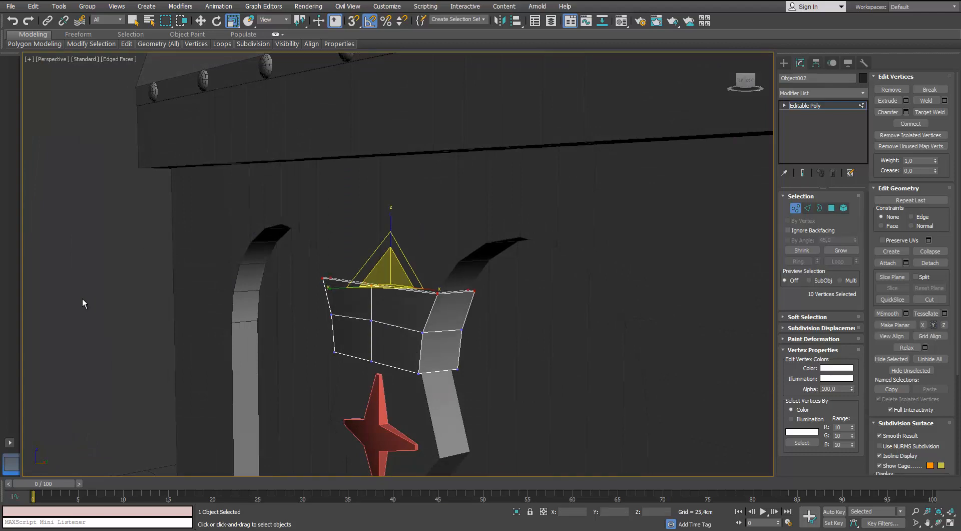
Select the strip's bottom row of vertices and make them planar along Y.
middle_click_drag(82, 299, 148, 215, "alt")
left_click_drag(315, 345, 488, 403)
middle_click_drag(148, 212, 146, 211, "alt")
left_click(933, 324)
middle_click_drag(235, 257, 235, 257, "alt")
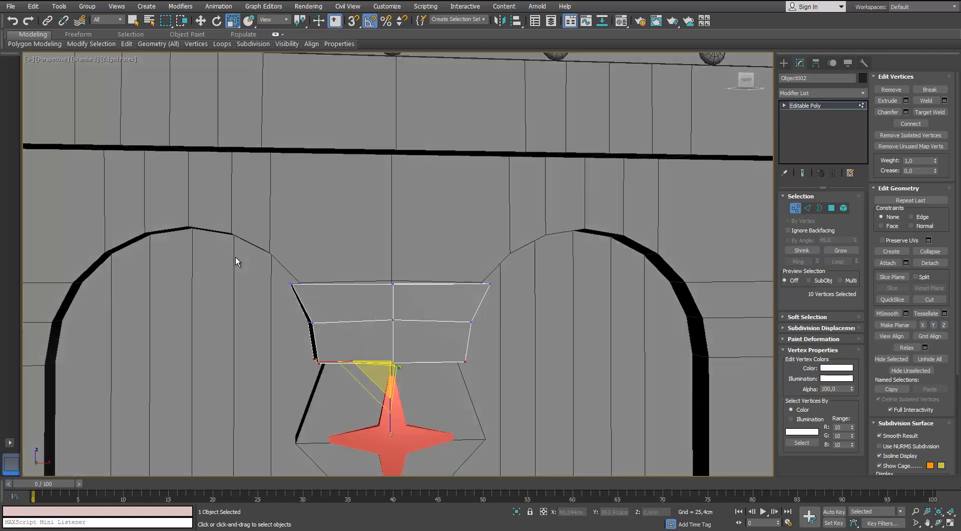
Select the horizontal edge loop around the strip's middle and make it planar along Y.
scroll(235, 256, "up", 3)
key("2")
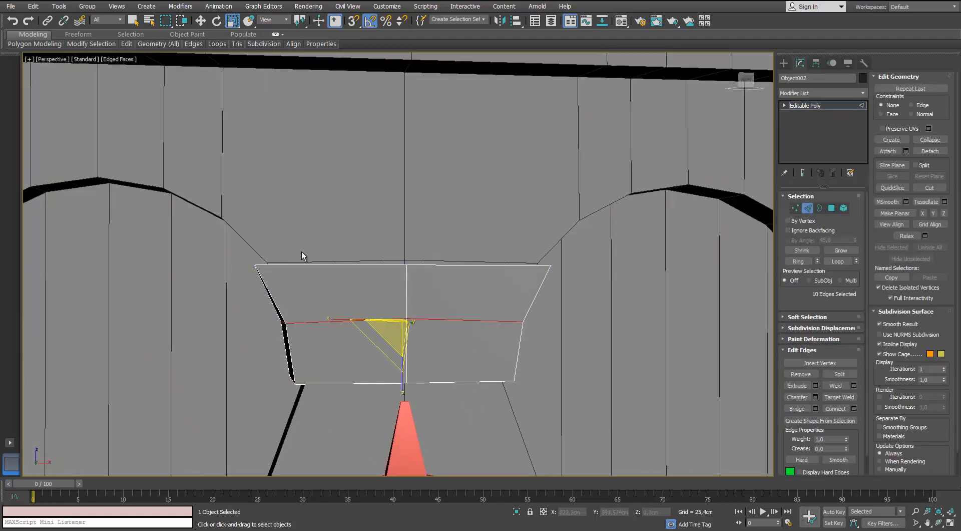
left_click(932, 213)
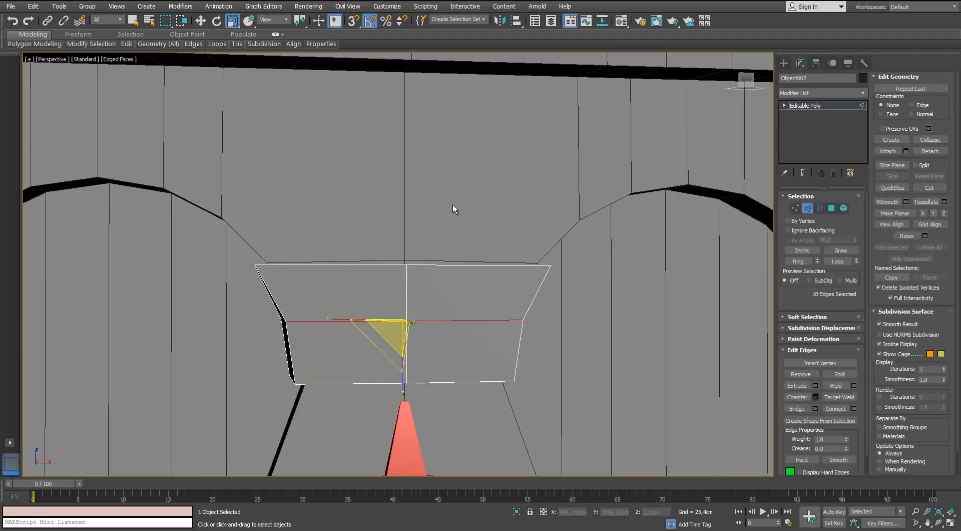
Chamfer the middle horizontal edge loop of the bracket above the star with two segments, adding a loop above and below it.
right_click(581, 285)
mouse_move(581, 285)
left_mouse_down()
mouse_move(581, 270)
mouse_move(581, 281)
left_mouse_up()
left_click(581, 297)
left_click(578, 358)
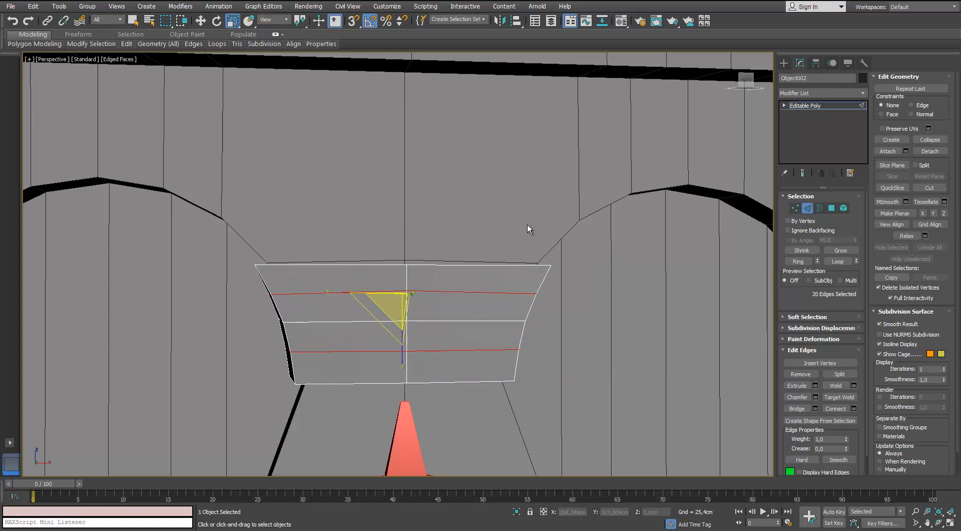
Make the upper and lower of the bracket's three inner edge loops planar in Y, one loop at a time.
key("ctrl+z")
left_click(932, 213)
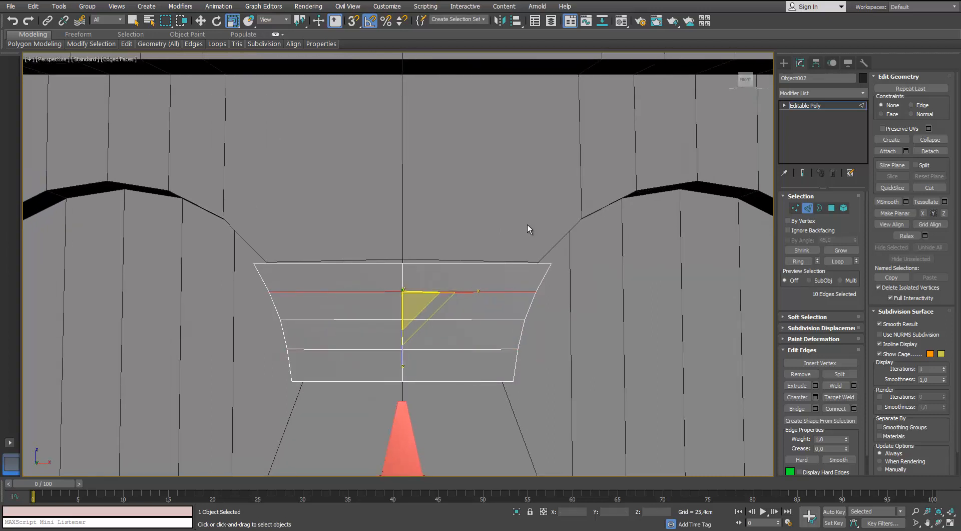
double_click(461, 349)
left_click(933, 213)
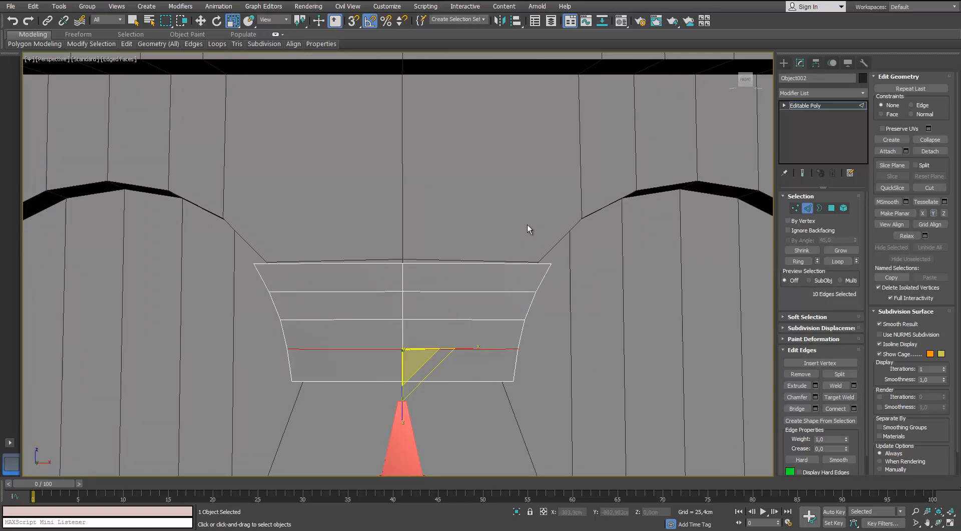
Remove the bracket's middle horizontal edge loop together with its vertices.
middle_click_drag(527, 224, 470, 265, "alt")
scroll(527, 224, "down", 2)
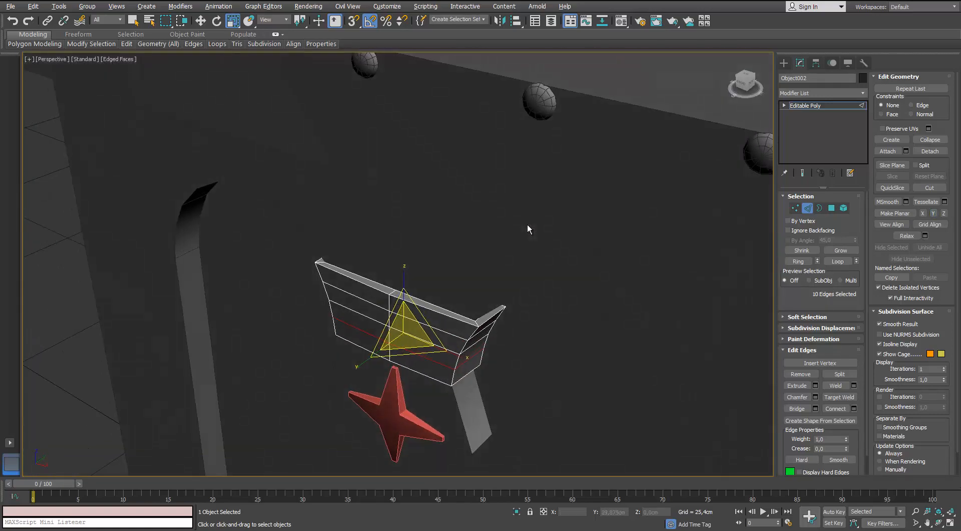
scroll(527, 224, "down", 3)
key("z")
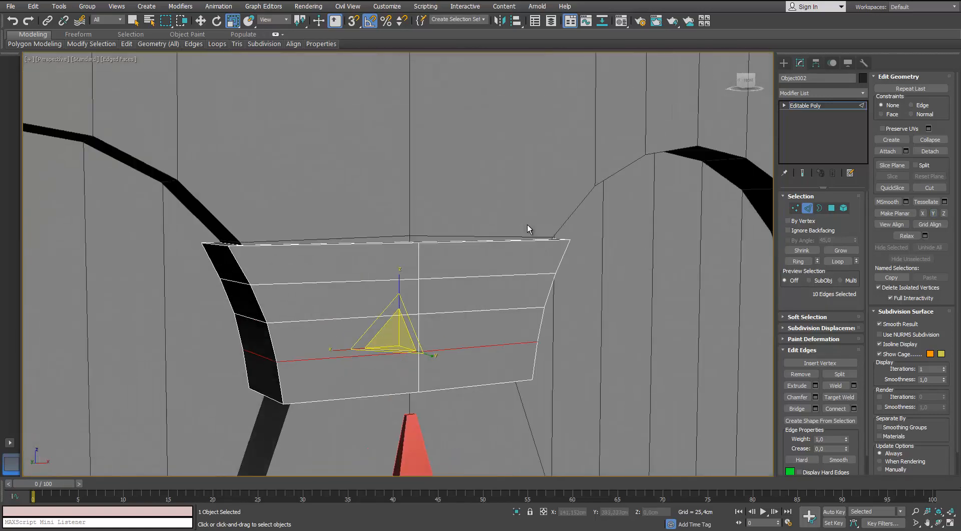
middle_click_drag(527, 224, 527, 215, "alt")
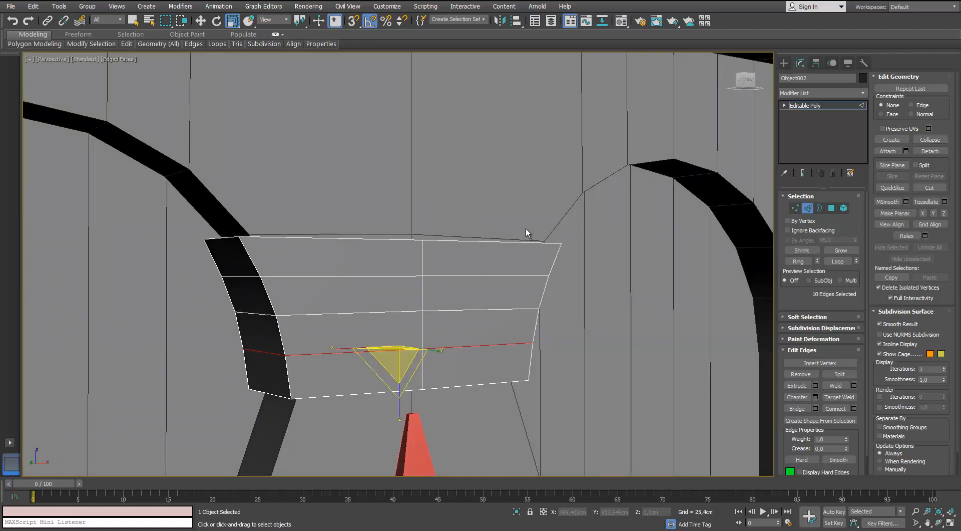
double_click(364, 312)
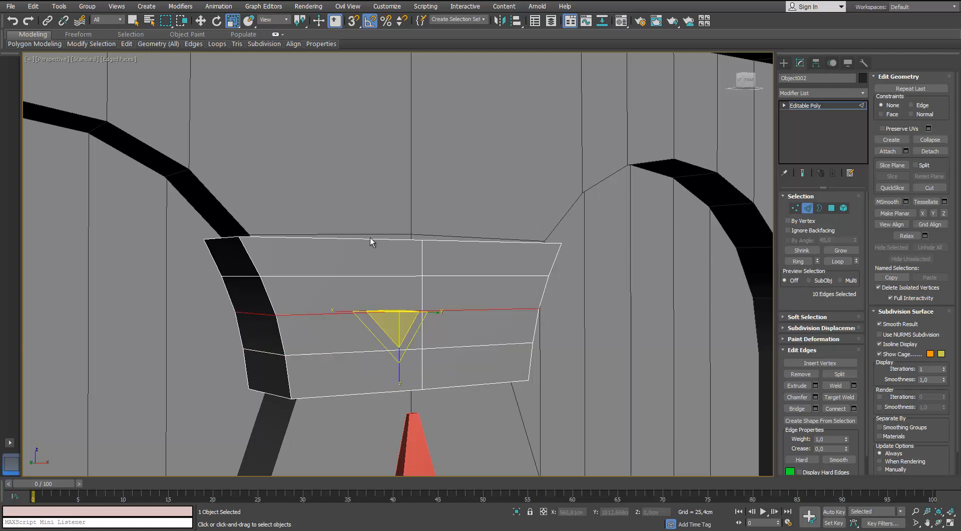
key("ctrl+BackSpace")
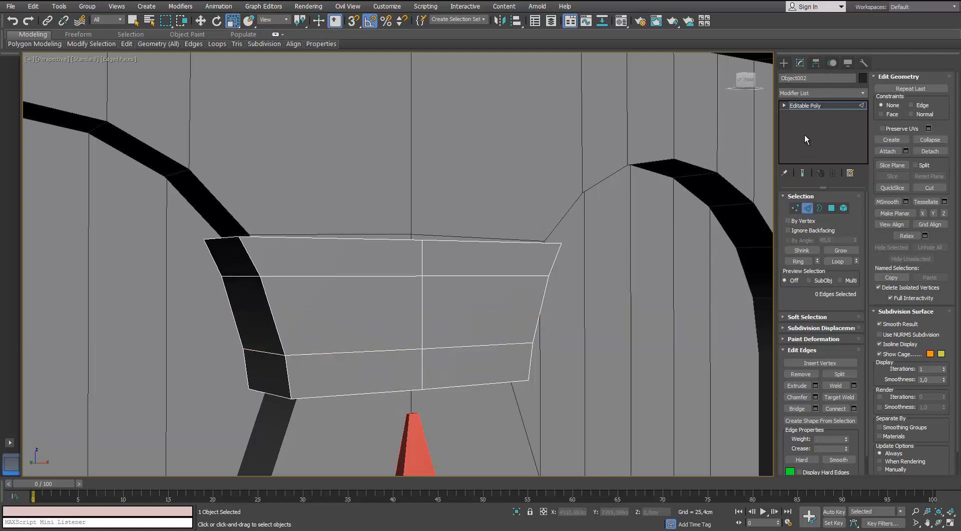
Scale the vertices of the two remaining loops vertically with the Edge constraint to even out the three bands.
double_click(364, 275)
key("1")
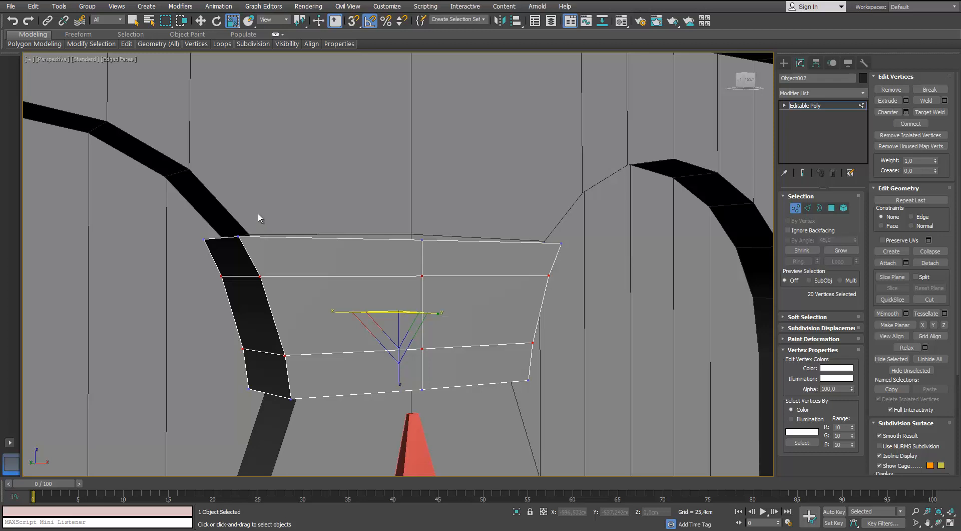
left_click_drag(399, 371, 516, 209)
middle_click_drag(381, 193, 375, 215, "alt")
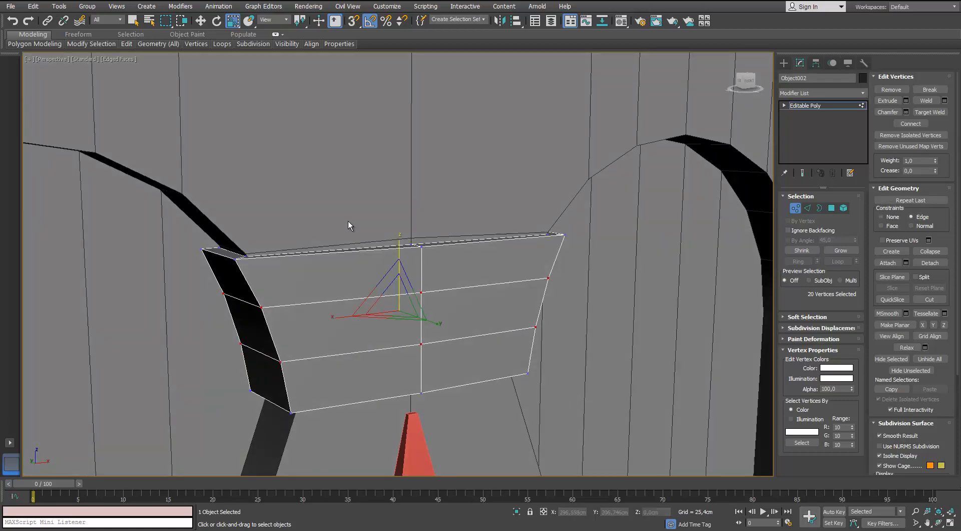
Chamfer both horizontal edge loops of the bracket into narrow strips with a single segment.
key("4")
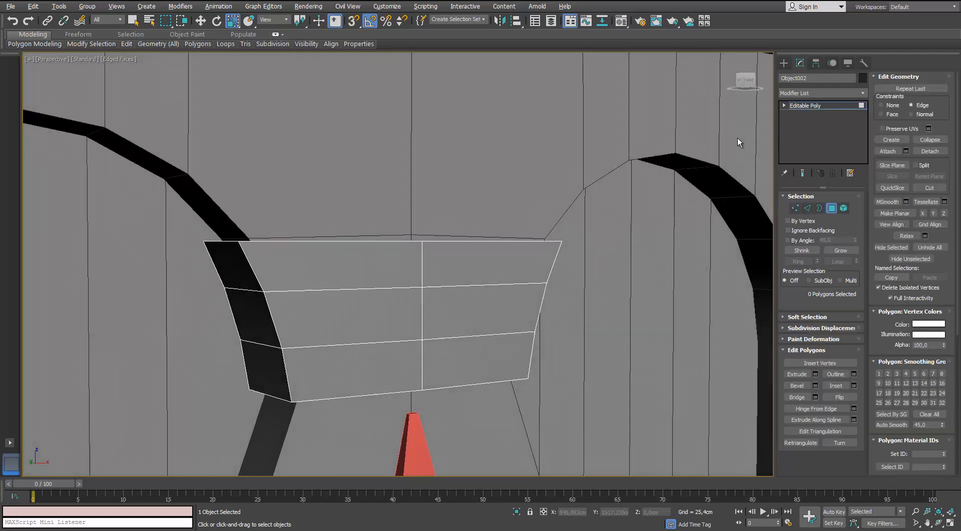
key("2")
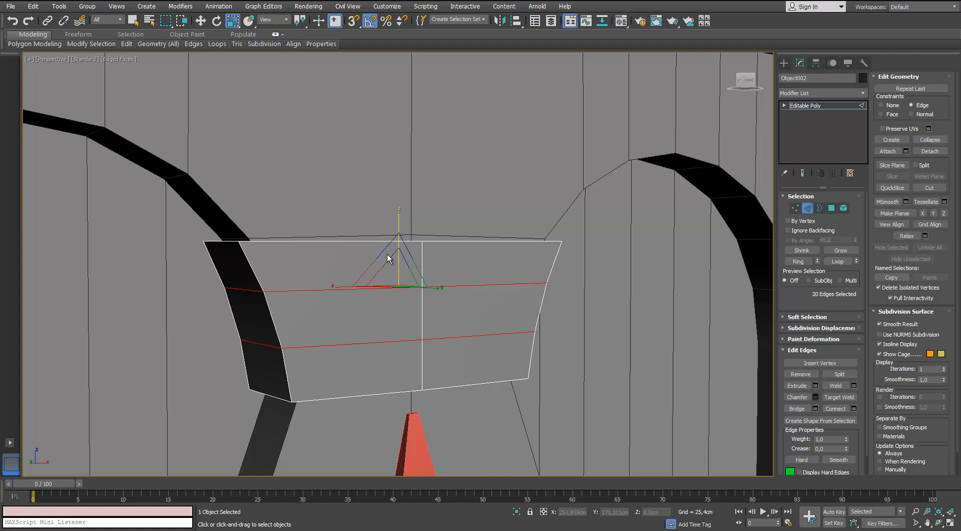
left_click(815, 397)
right_click(581, 286)
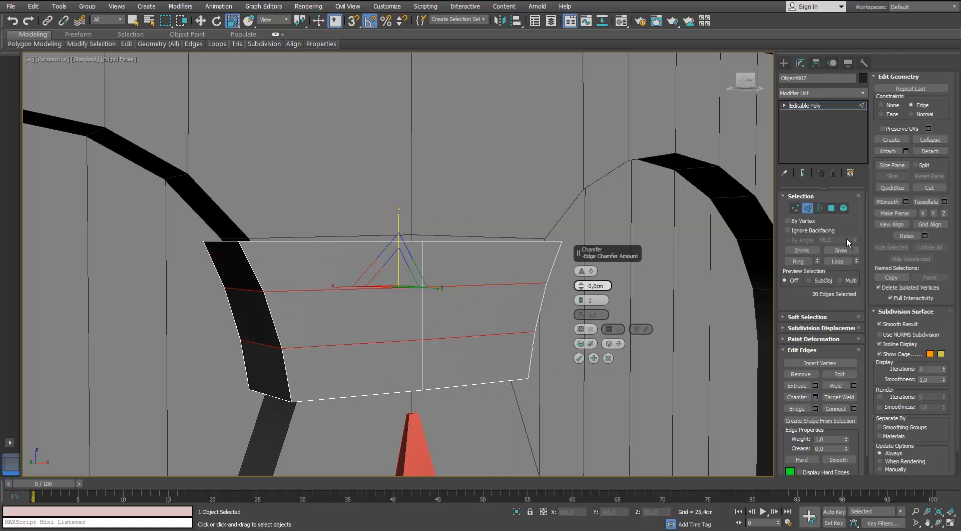
mouse_move(581, 286)
left_mouse_down()
mouse_move(581, 263)
mouse_move(581, 295)
left_mouse_up()
left_click(581, 302)
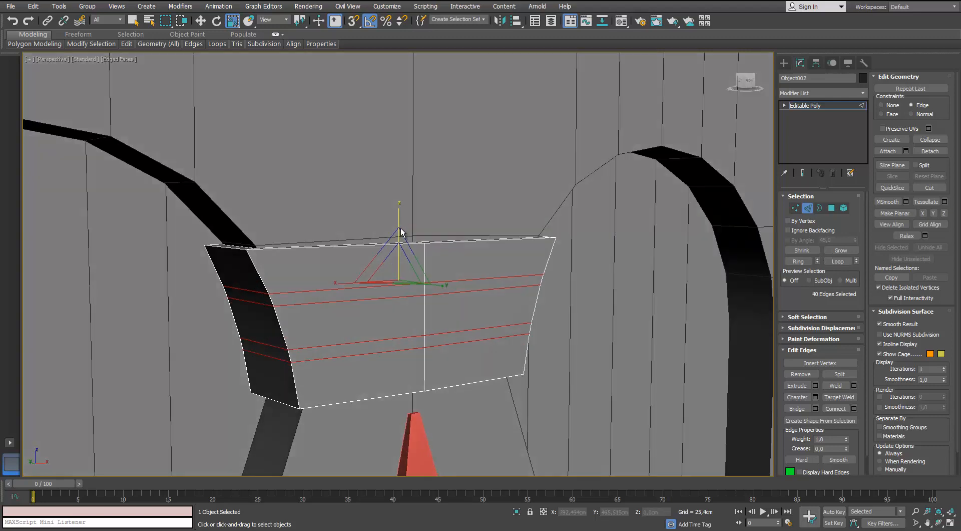
Select all eight polygons of the two narrow strips around the bracket's front and side faces.
key("4")
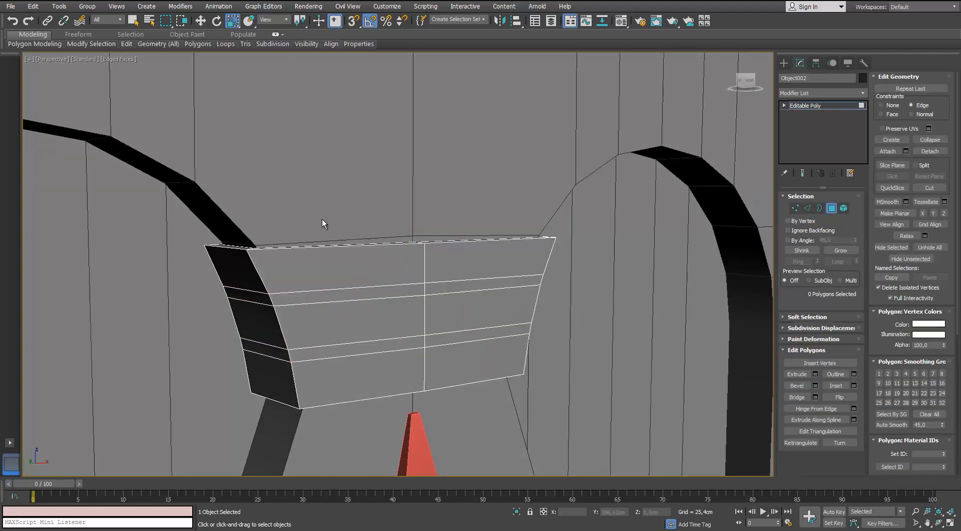
left_click(248, 295)
left_click(349, 295, "ctrl")
left_click(475, 303, "ctrl")
key("ctrl+z")
left_click(476, 284, "ctrl")
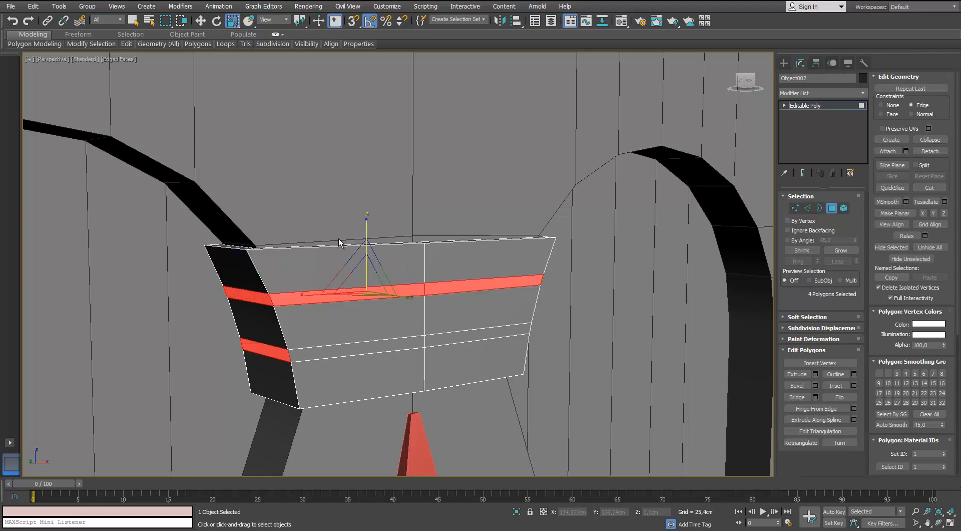
left_click(357, 348, "ctrl")
middle_click_drag(426, 250, 362, 233, "alt")
left_click(600, 298, "ctrl")
left_click(580, 360, "ctrl")
left_click(476, 358, "ctrl")
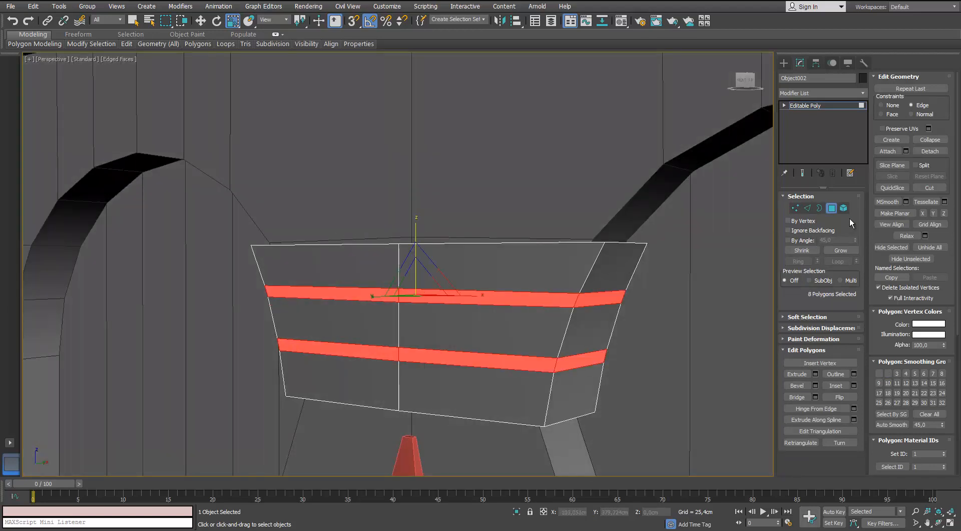
Try to extrude the two narrow strips inward by about 0.088 cm and undo the attempt.
key("shift+e")
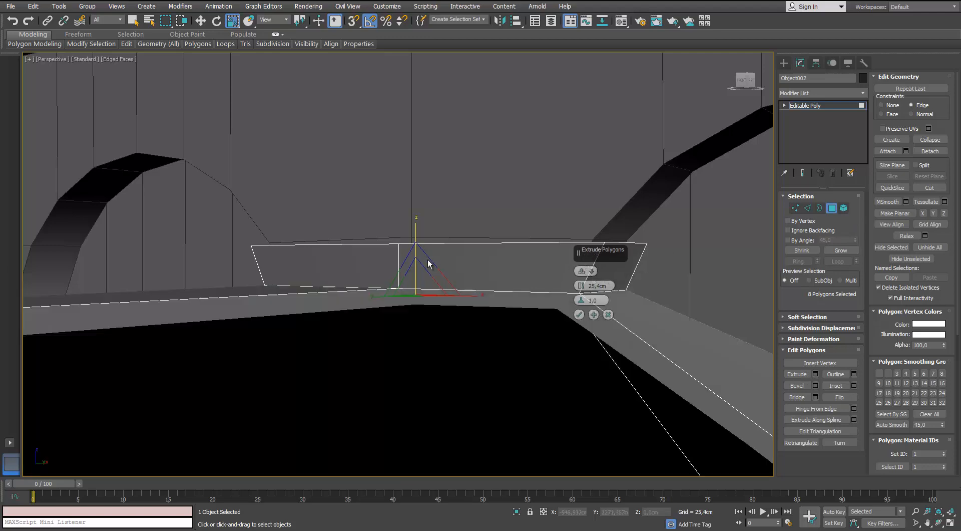
left_click_drag(443, 263, 284, 167)
middle_click_drag(284, 167, 259, 178, "alt")
scroll(259, 178, "down", 3)
left_click_drag(233, 178, 146, 203)
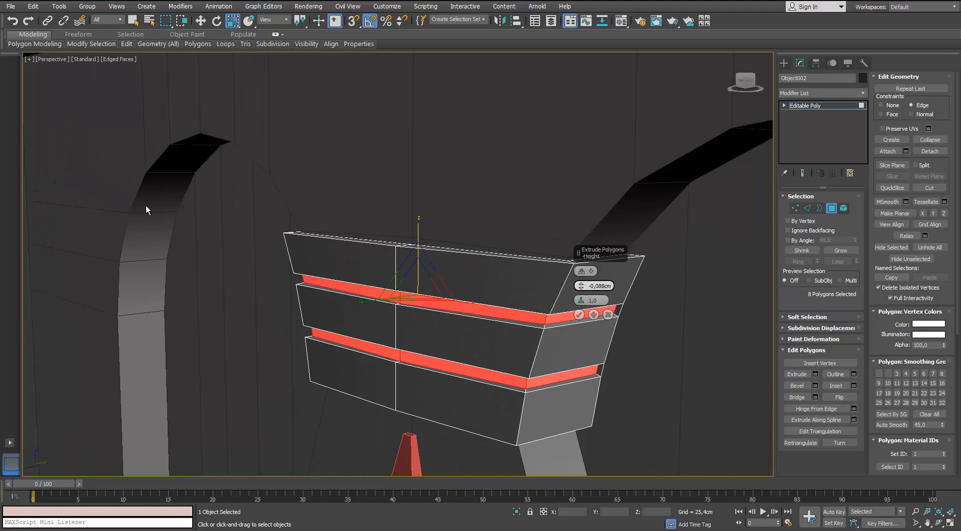
key("ctrl+z")
key("ctrl+z")
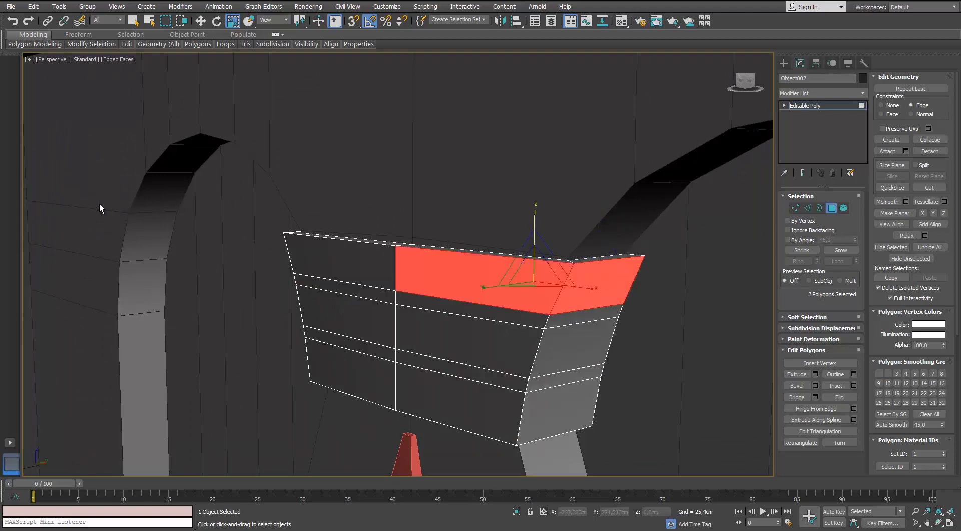
Select the twelve polygons of the three wide bands on the bracket's front and side faces.
middle_click_drag(99, 204, 798, 211, "alt")
scroll(88, 200, "down", 4)
key("ctrl+y")
key("ctrl+y")
key("ctrl+y")
key("ctrl+y")
key("ctrl+y")
key("ctrl+y")
key("ctrl+y")
key("ctrl+y")
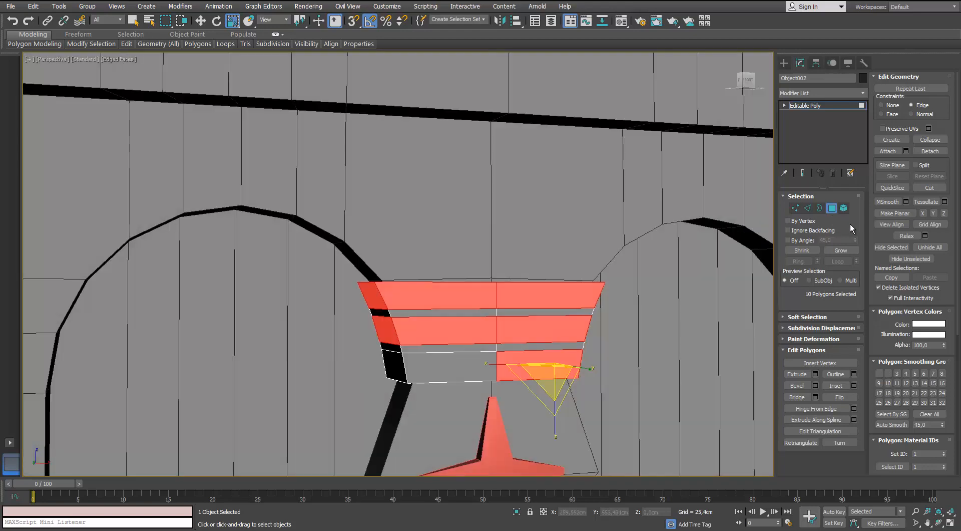
key("ctrl+y")
key("ctrl+y")
Extrude the three wide bands slightly outward to leave grooves between them, and finish polygon editing.
middle_click_drag(386, 236, 227, 319, "alt")
key("shift+e")
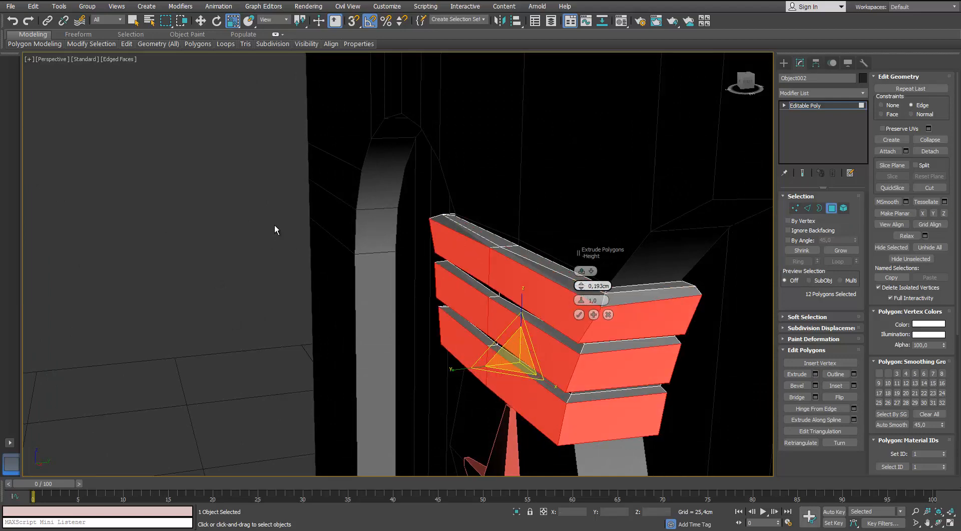
left_click_drag(274, 224, 438, 242)
middle_click_drag(438, 243, 485, 305, "alt")
key("Return")
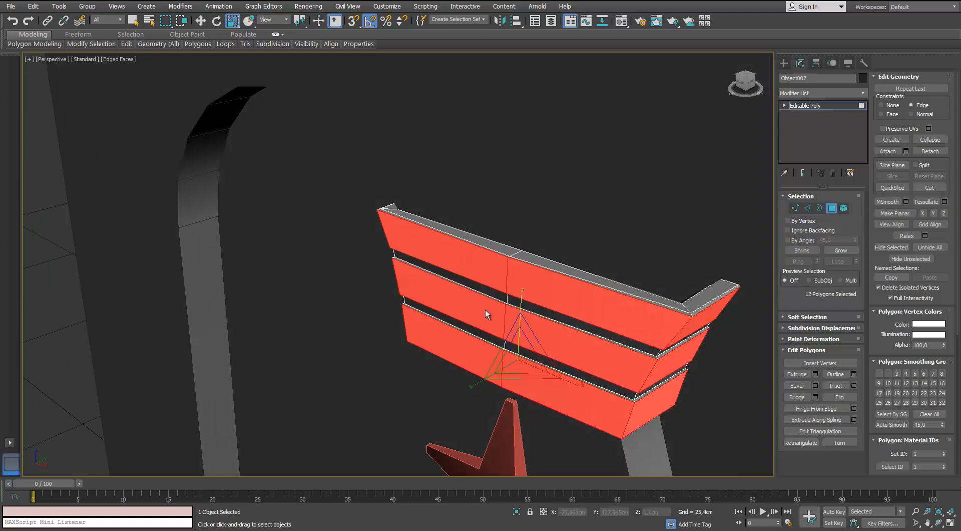
key("4")
Clone the bracket and star together as one instance moved across to the opposite face of the column.
scroll(510, 233, "down", 5)
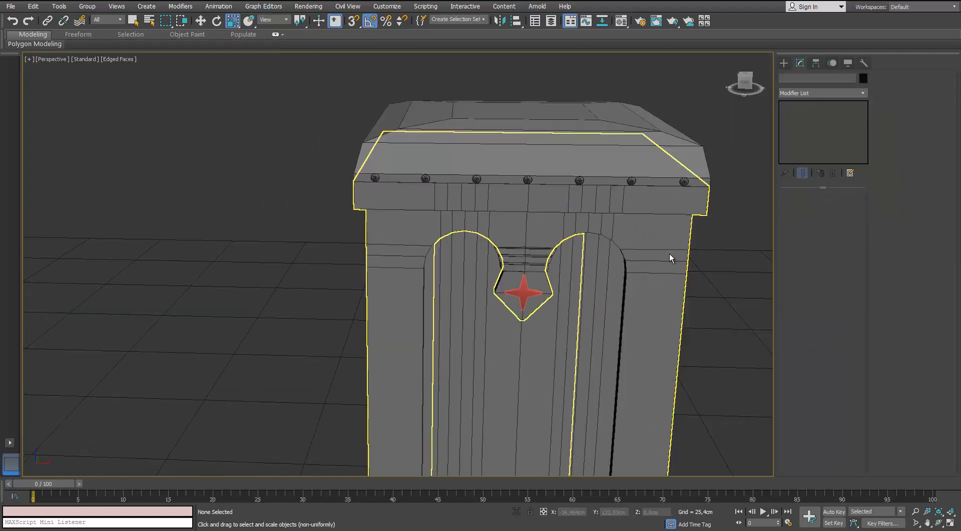
scroll(669, 254, "up", 10)
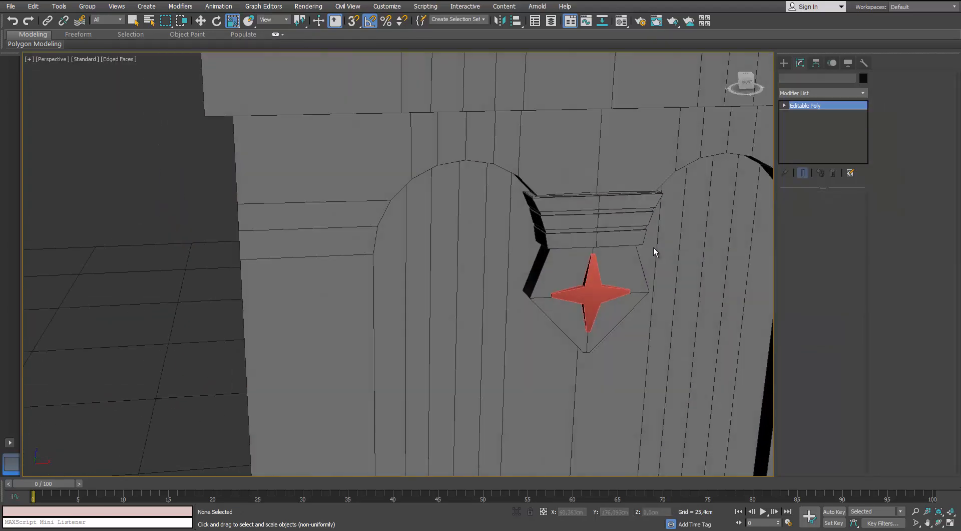
left_click(653, 247)
left_click(593, 286, "ctrl")
scroll(592, 282, "down", 6)
mouse_move(602, 229)
middle_mouse_down("alt")
mouse_move(563, 209)
mouse_move(495, 220)
middle_mouse_up("alt")
scroll(564, 209, "up", 3)
key("w")
left_click_drag(563, 276, 256, 336, "shift")
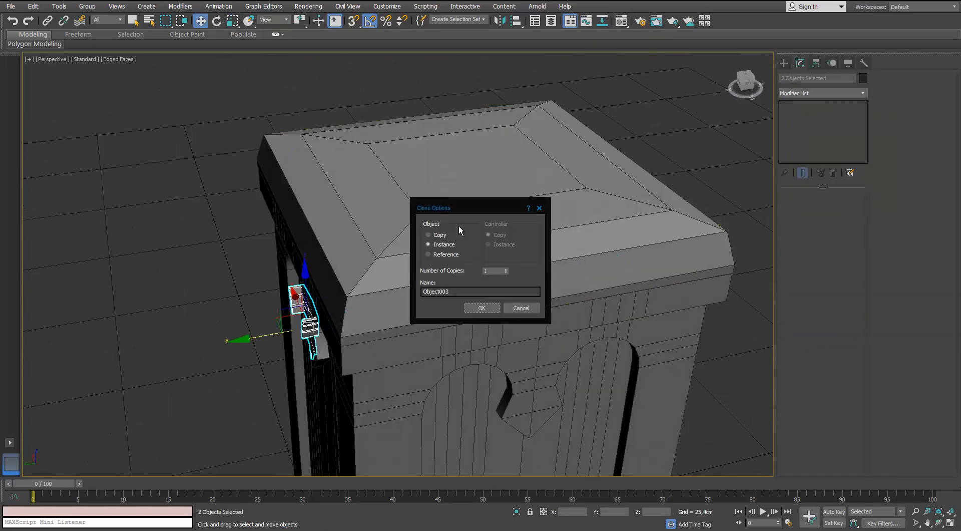
key("Return")
Mirror the cloned bracket and star and shift them into place in the recess of the opposite face.
scroll(310, 227, "up", 8)
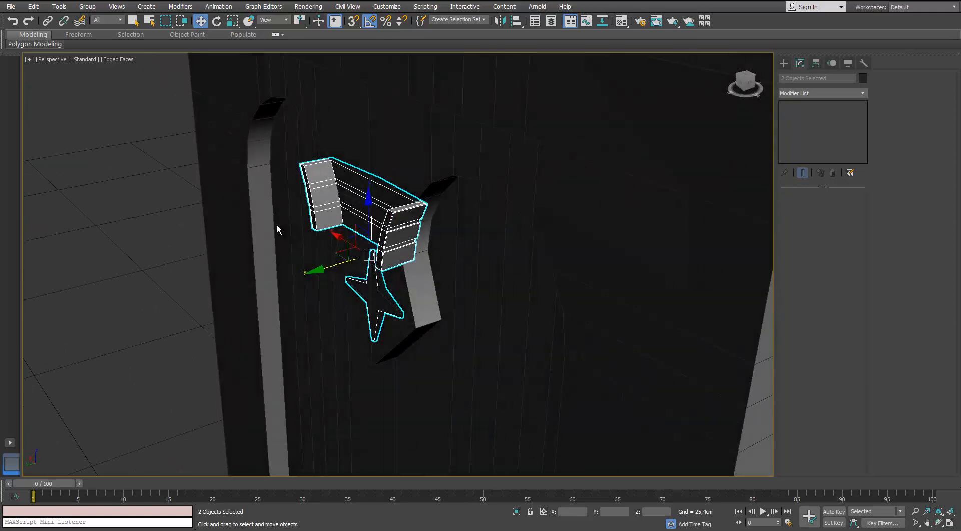
key("alt+m")
key("Return")
middle_click_drag(285, 254, 393, 227, "alt")
scroll(391, 229, "up", 3)
left_click(533, 229)
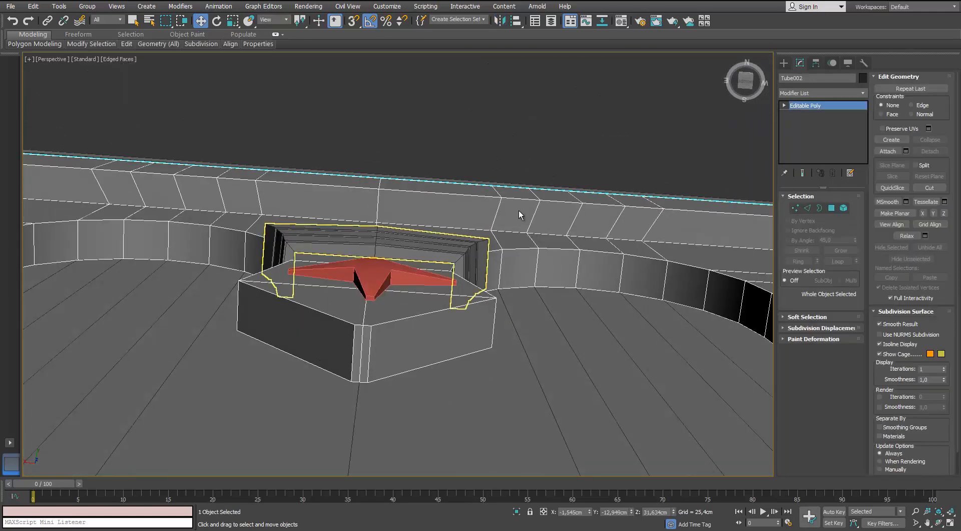
key("ctrl+z")
left_click_drag(434, 229, 423, 227)
Add the original bracket and star to the selection so that both ornament pairs are selected.
middle_click_drag(423, 228, 529, 239, "alt")
scroll(259, 266, "down", 3)
scroll(529, 239, "up", 5)
left_click(453, 242, "ctrl")
left_click(438, 325, "ctrl")
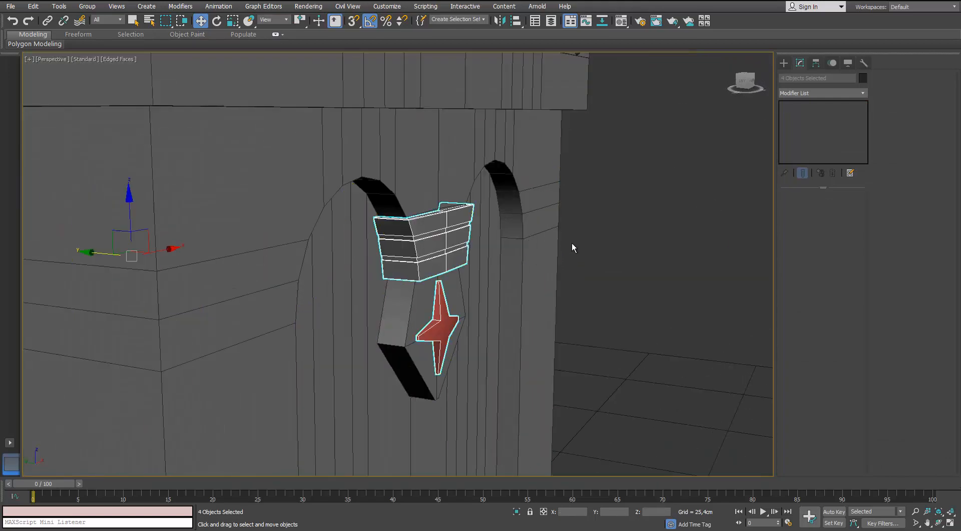
scroll(572, 242, "down", 6)
scroll(647, 153, "up", 3)
left_click(705, 103)
key("ctrl+z")
key("ctrl+z")
key("ctrl+z")
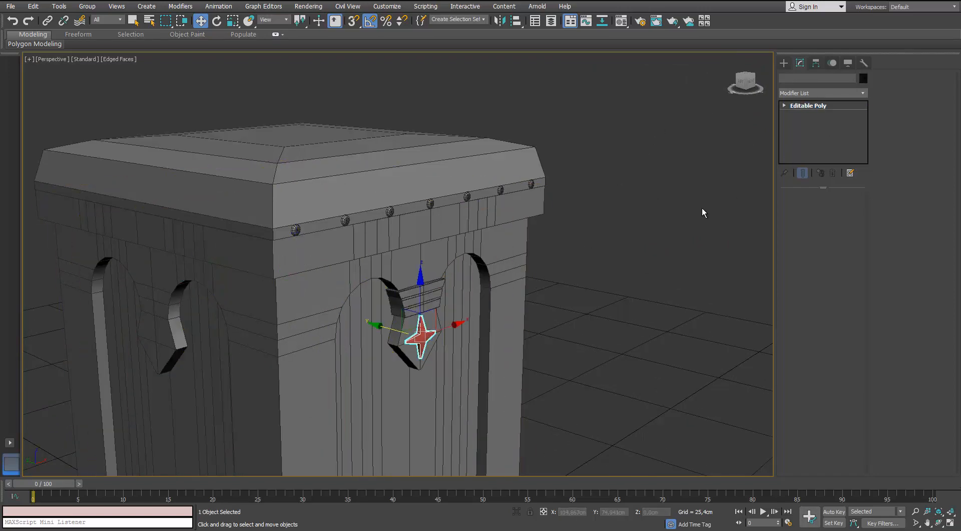
Clone both ornament pairs as instances rotated -90 degrees about the vertical axis onto the column's other two faces, and clear the selection.
key("e")
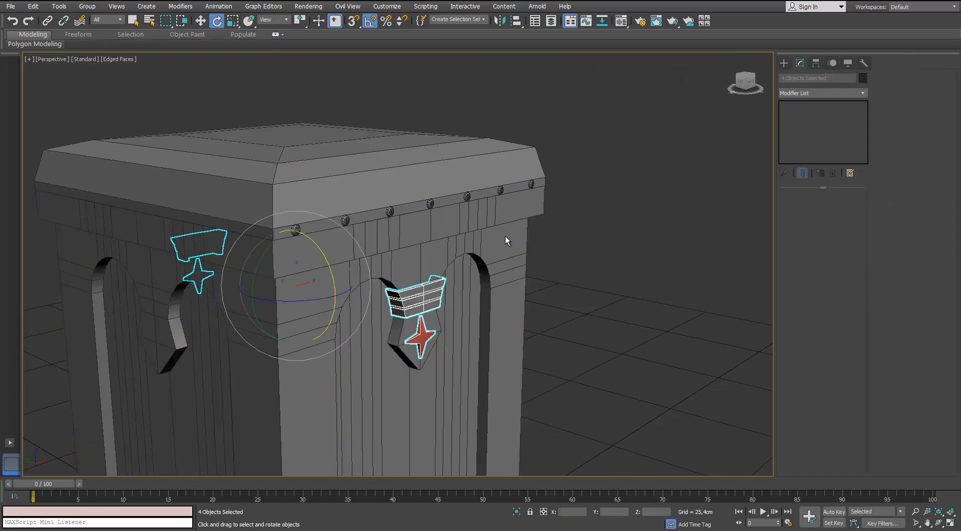
mouse_move(414, 218)
left_mouse_down("shift")
mouse_move(279, 229)
mouse_move(297, 233)
left_mouse_up("shift")
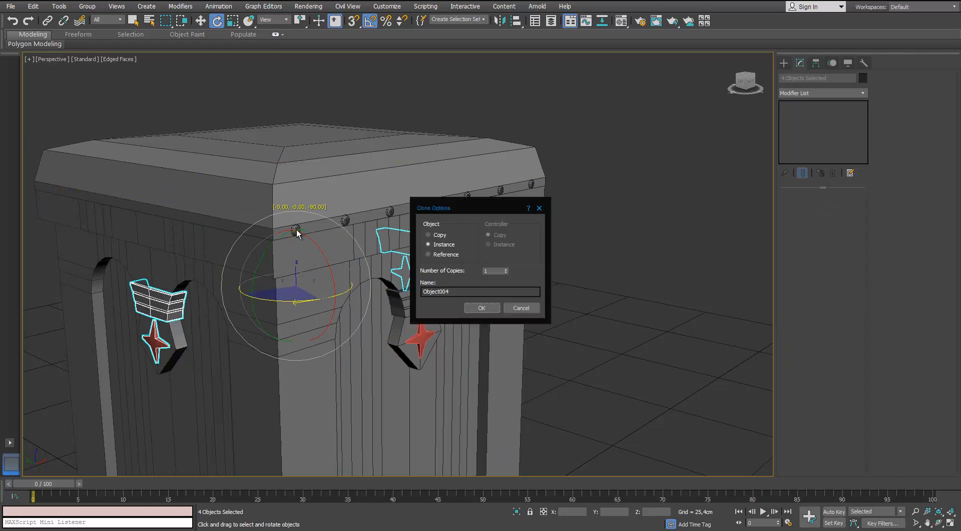
key("Return")
middle_click_drag(336, 224, 462, 187, "alt")
key("ctrl+d")
scroll(462, 187, "down", 4)
scroll(416, 236, "up", 4)
middle_click_drag(430, 233, 711, 236, "alt")
scroll(376, 275, "up", 2)
Assign the grey 01 - Default material to the column and all its ornaments, and clear the selection.
left_click(379, 286)
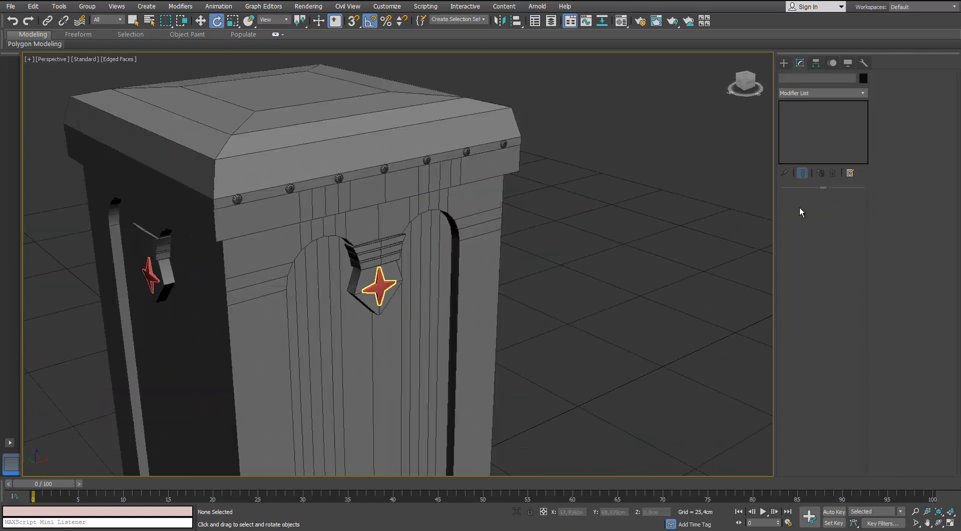
scroll(436, 201, "down", 5)
left_click_drag(77, 163, 364, 248)
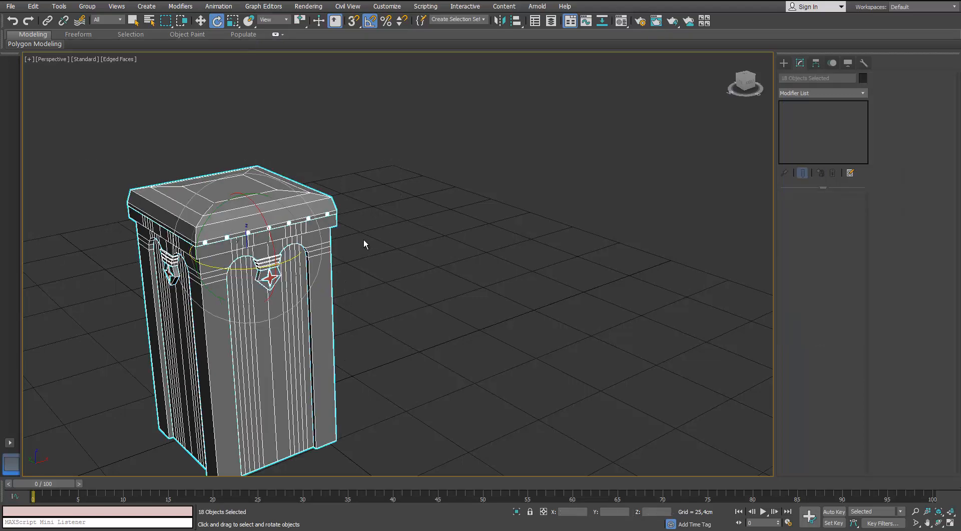
key("m")
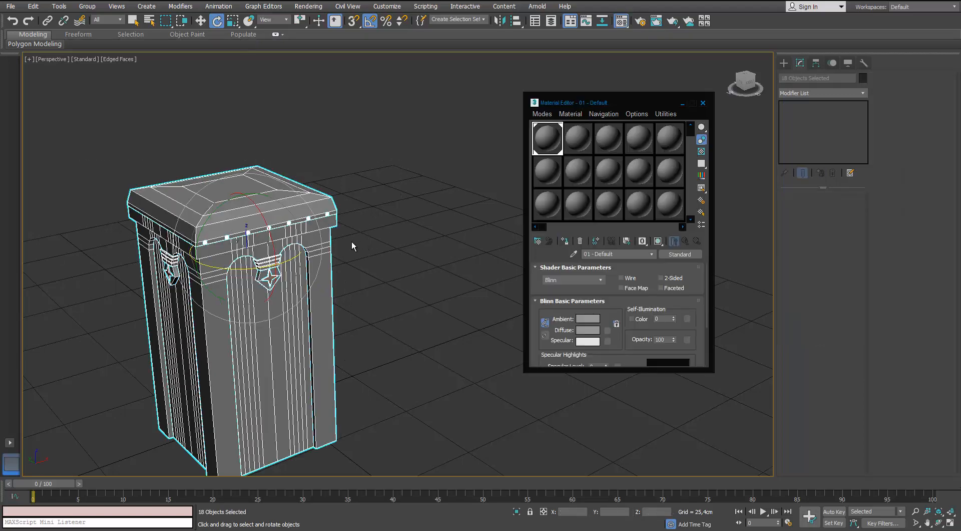
key("m")
scroll(351, 244, "up", 4)
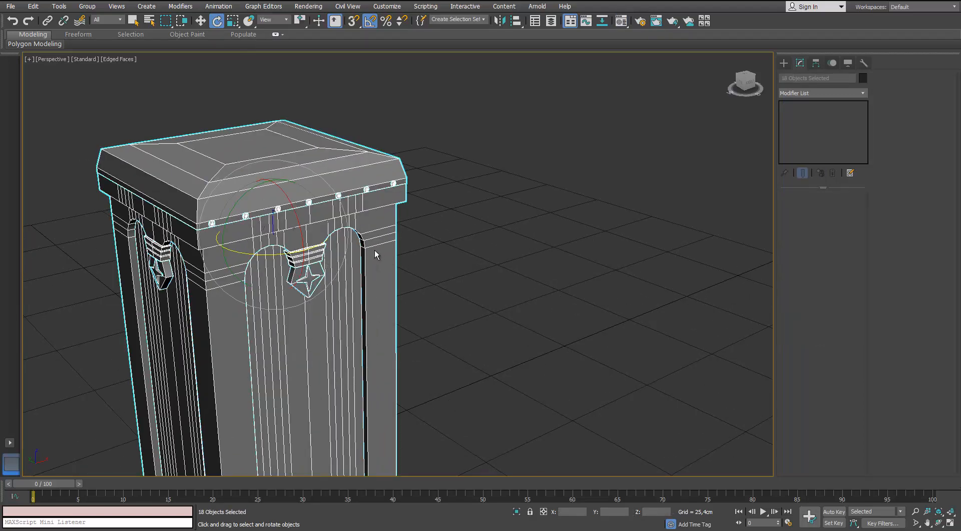
key("c")
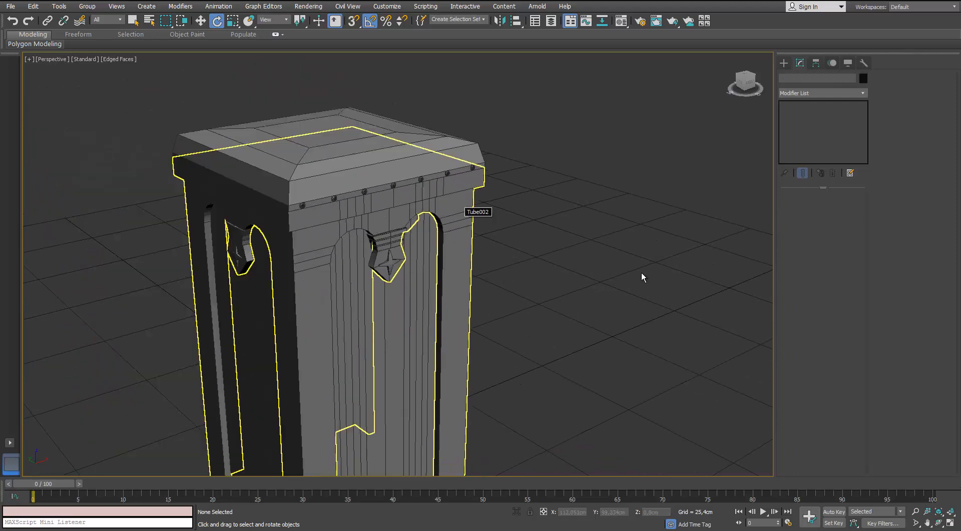
Connect the column body's vertical corner edges with one horizontal segment, slid up to just below the moulding bands.
left_click(594, 249)
scroll(561, 206, "up", 2)
middle_click_drag(561, 206, 561, 206, "alt")
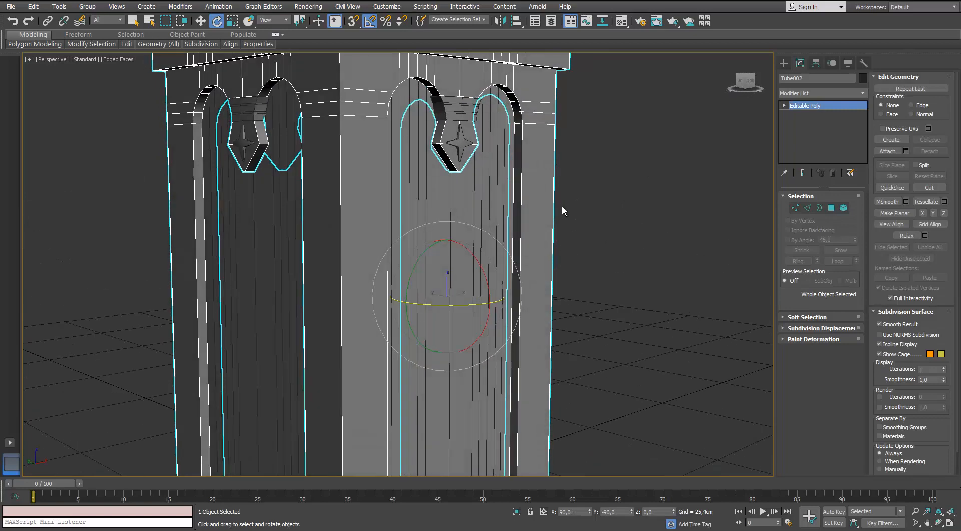
key("2")
key("alt+r")
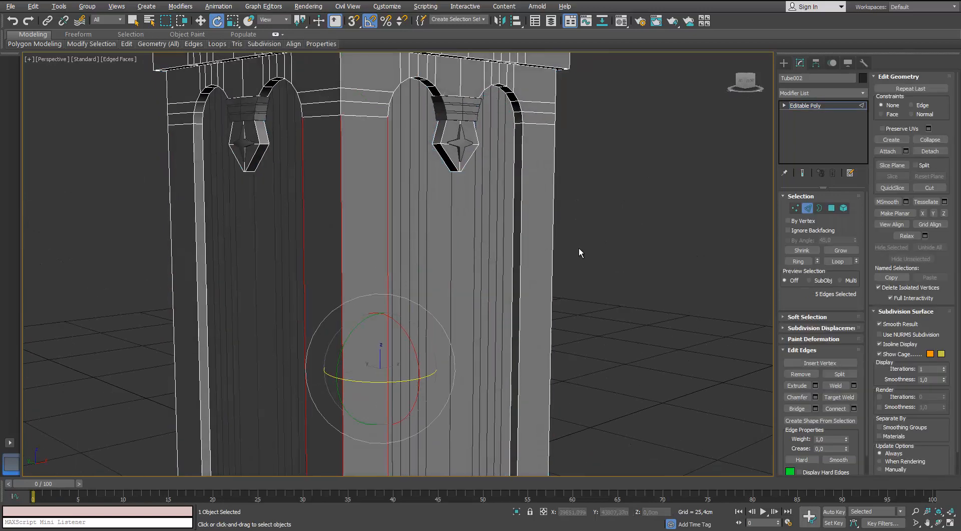
middle_click_drag(579, 249, 585, 262)
key("ctrl+shift+e")
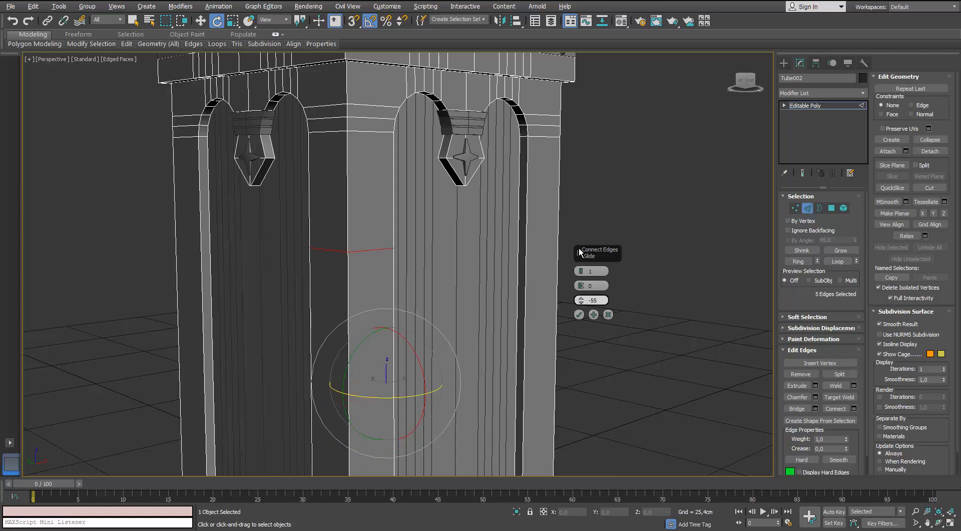
key("Return")
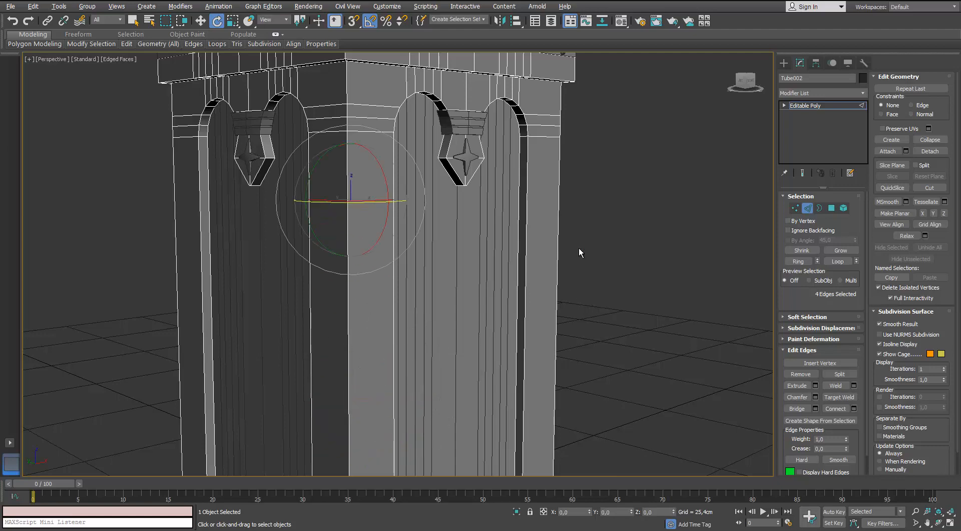
Try to move the new horizontal edges on the column corner slightly downward.
middle_click_drag(579, 252, 579, 252, "alt")
key("4")
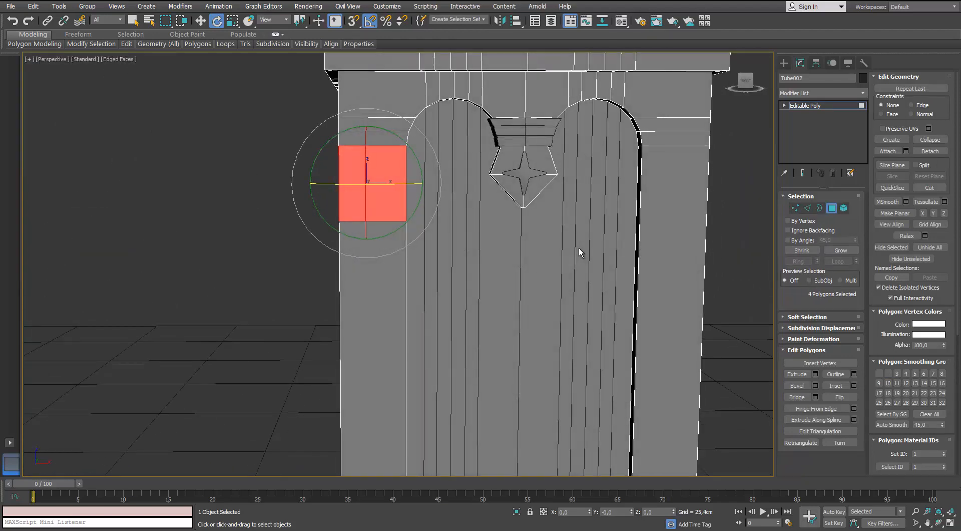
key("2")
key("w")
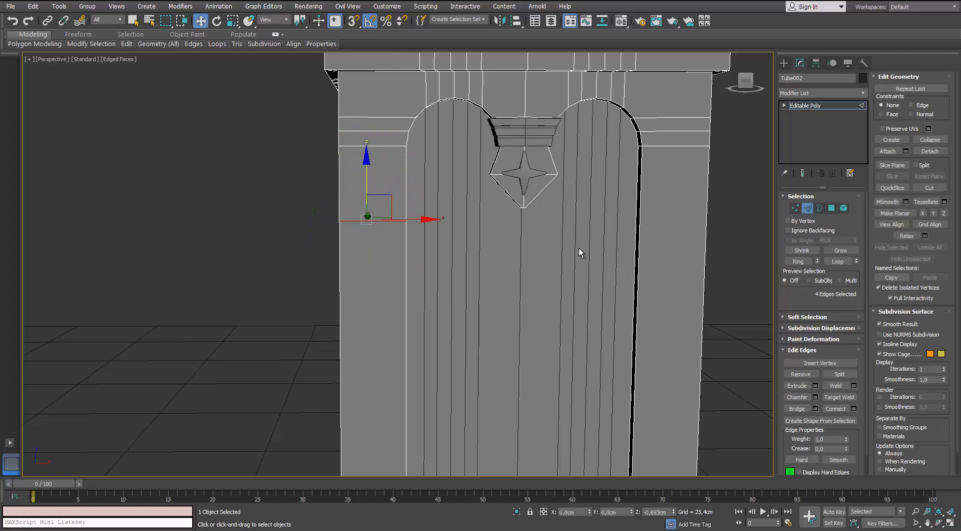
key("ctrl+z")
Detach the four corner polygons above the new edges as a clone object, and select that object.
key("4")
middle_click_drag(579, 253, 579, 252, "alt")
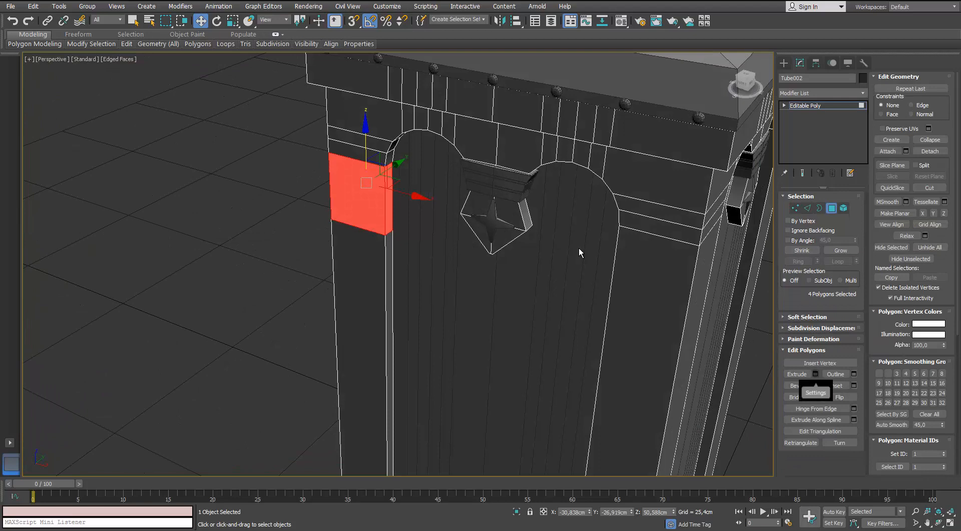
key("alt+d")
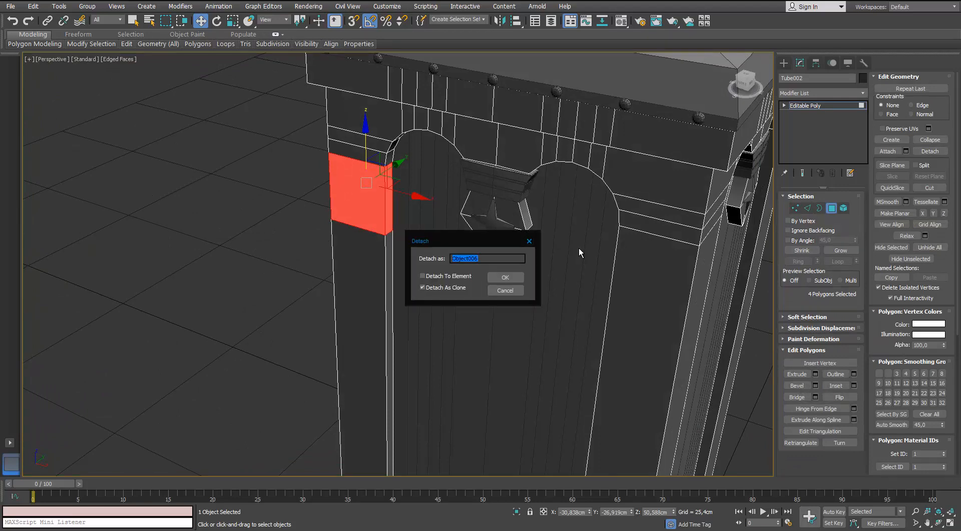
key("Return")
left_click(832, 208)
left_click(364, 200)
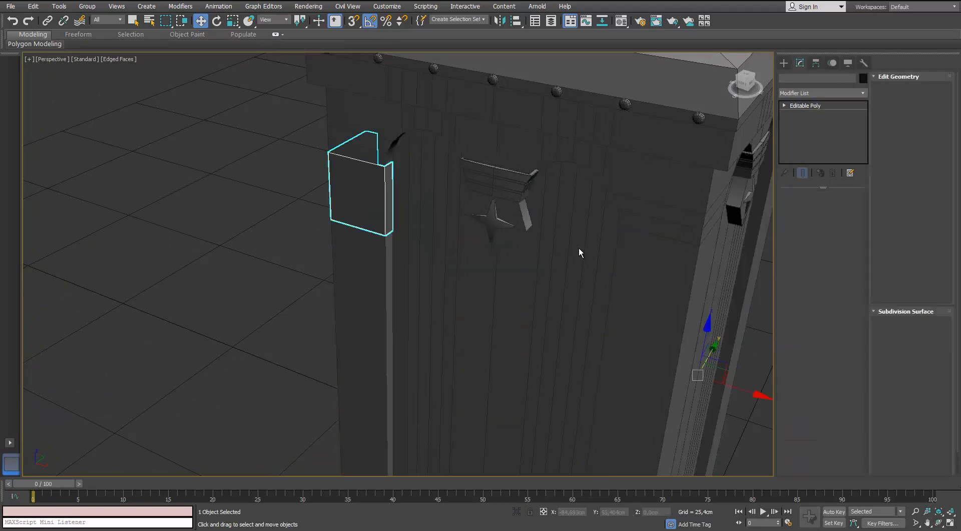
Apply a Shell modifier to the detached corner piece with an outer amount of 0,5 cm.
scroll(410, 109, "up", 3)
middle_click_drag(411, 110, 425, 110, "alt")
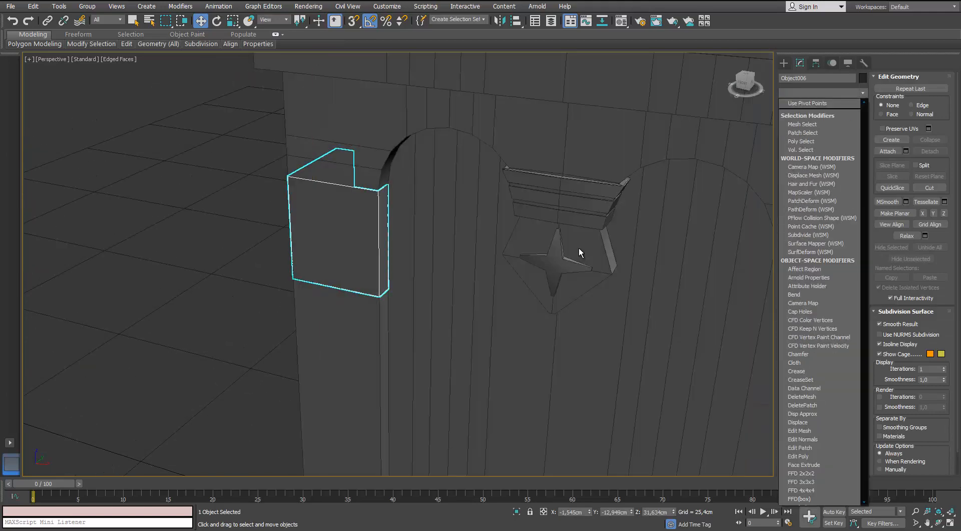
key("s")
key("s")
key("s")
key("s")
key("s")
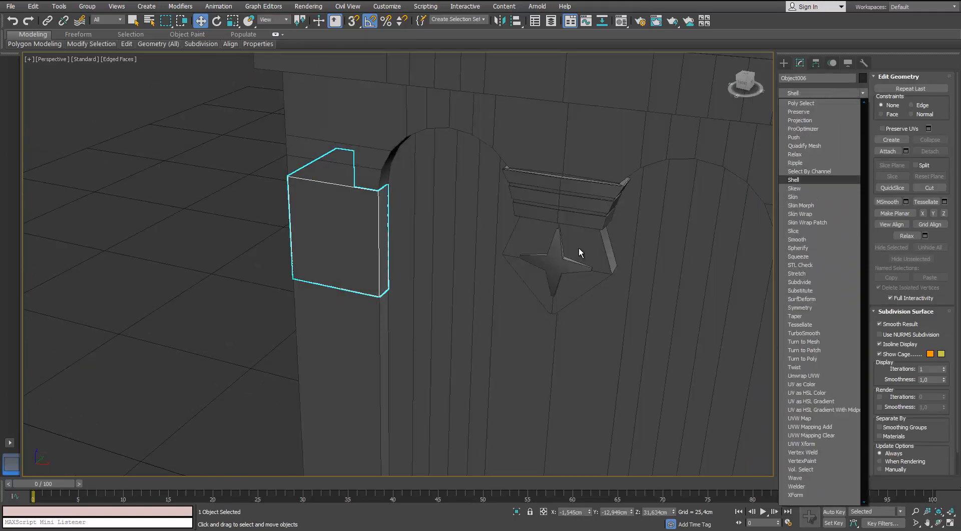
key("Return")
middle_click_drag(579, 251, 503, 251, "alt")
left_click_drag(853, 221, 853, 213)
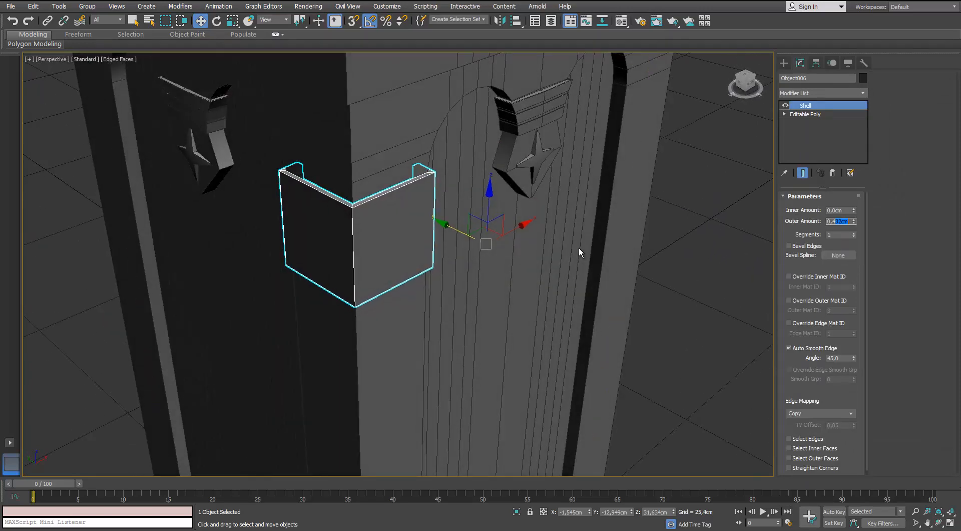
type("0,5")
key("Return")
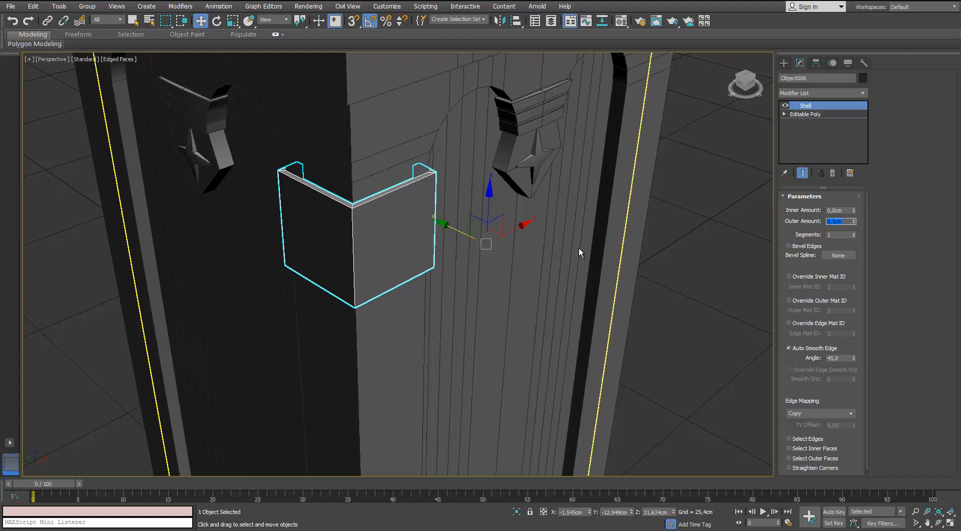
Convert the shelled corner piece to an Editable Poly.
scroll(579, 251, "down", 5)
scroll(579, 252, "up", 2)
scroll(579, 251, "up", 5)
middle_click_drag(579, 252, 393, 188, "alt")
right_click(393, 188)
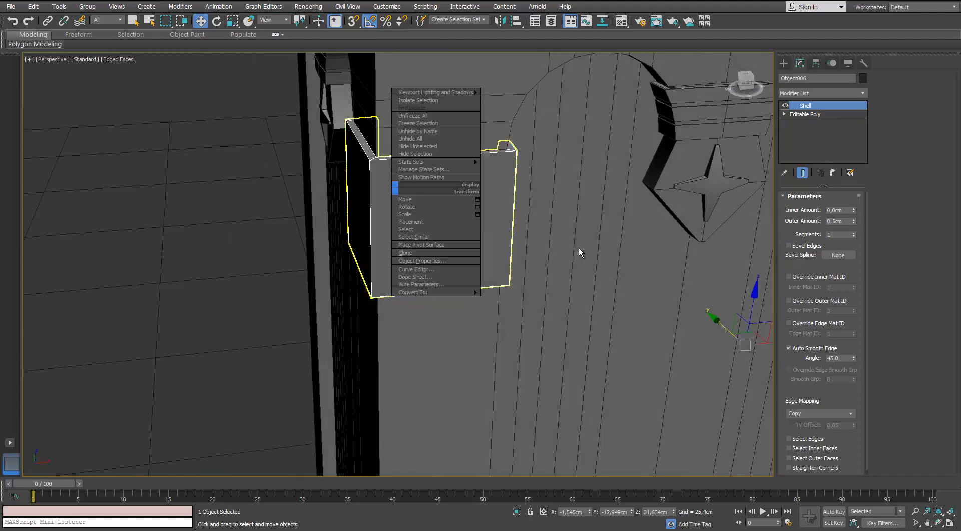
mouse_move(413, 292)
left_click(353, 299)
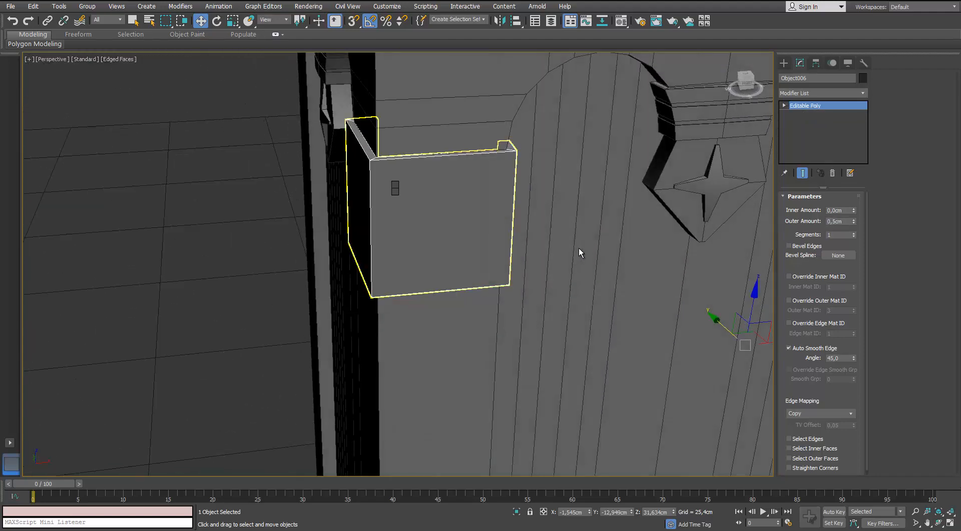
middle_click_drag(353, 299, 380, 281, "alt")
Select the full ring of vertical edges around the corner piece.
middle_click_drag(579, 252, 571, 220, "alt")
key("2")
scroll(579, 252, "down", 5)
scroll(579, 252, "up", 2)
scroll(385, 227, "up", 3)
left_click(361, 276)
key("alt+r")
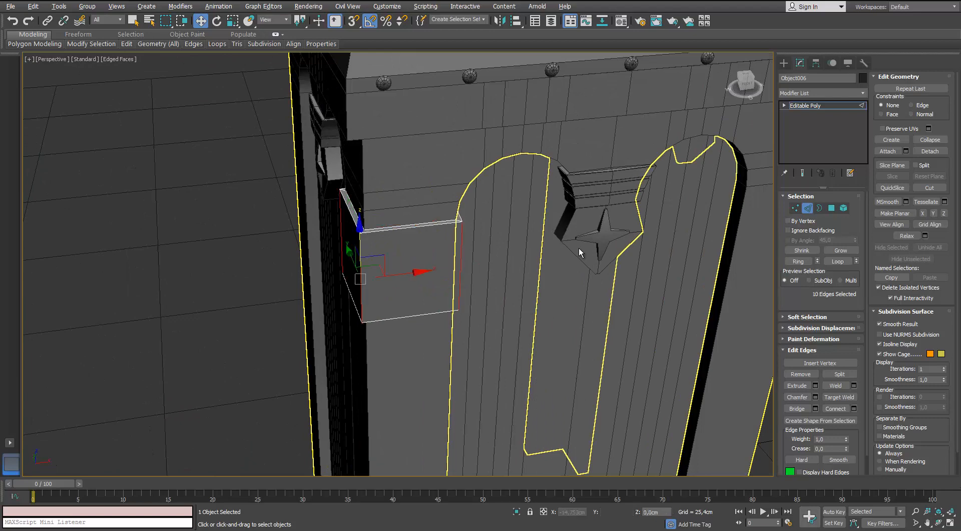
scroll(579, 252, "up", 4)
scroll(579, 251, "down", 2)
middle_click_drag(579, 252, 575, 193, "alt")
Try connecting the vertical edges with two segments and a pinch of 23.
key("ctrl+shift+e")
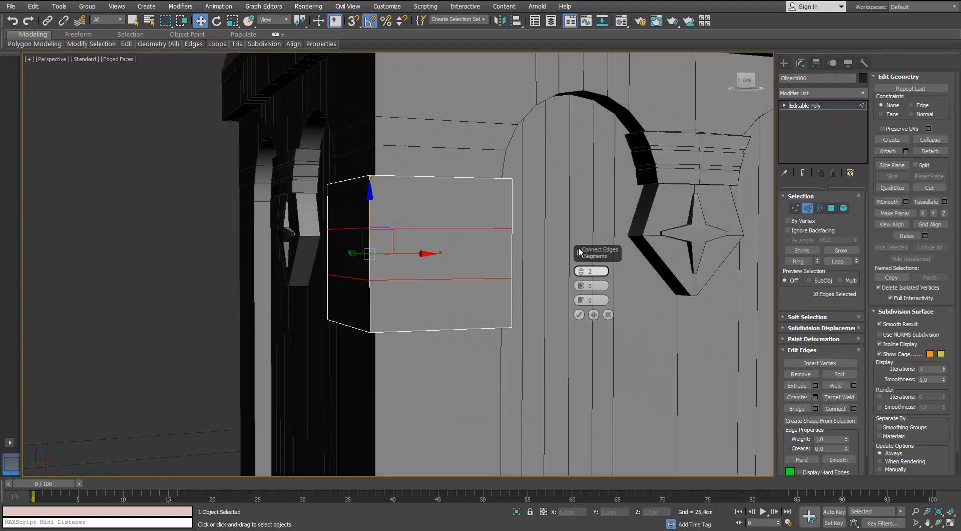
left_click_drag(581, 286, 580, 275)
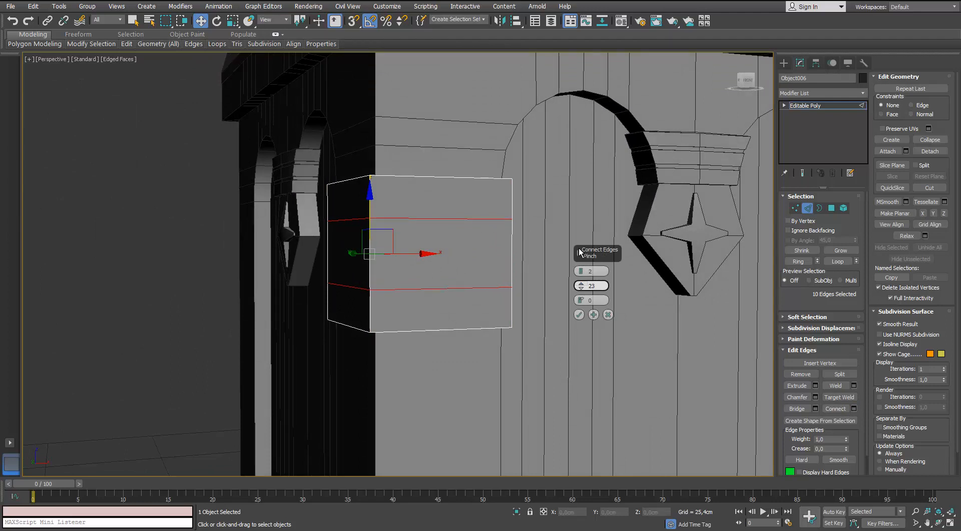
left_click(579, 314)
key("ctrl+z")
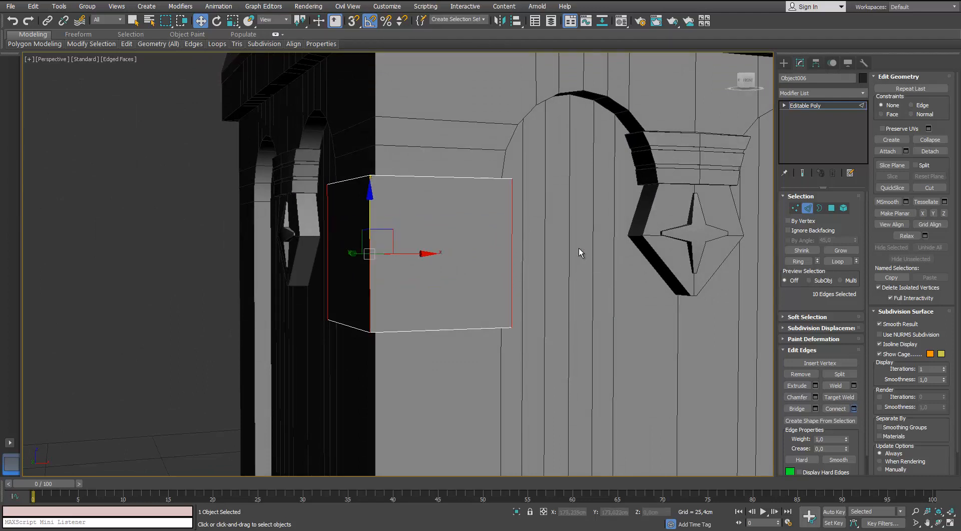
Connect the corner piece's vertical edges with two horizontal segments at a pinch of 29.
key("ctrl+shift+e")
left_click_drag(580, 286, 581, 282)
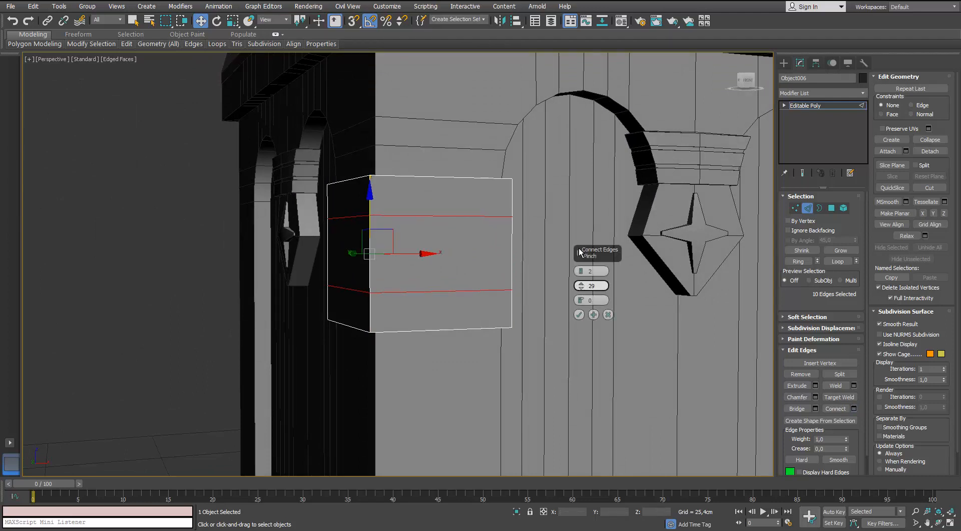
left_click(579, 314)
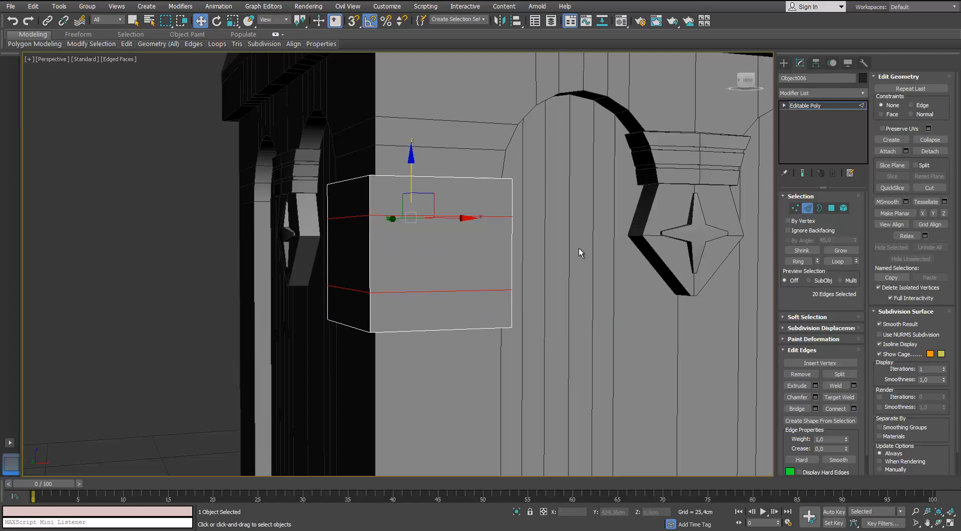
Chamfer the two horizontal edge loops of the corner piece by 0,275 cm.
key("ctrl+shift+c")
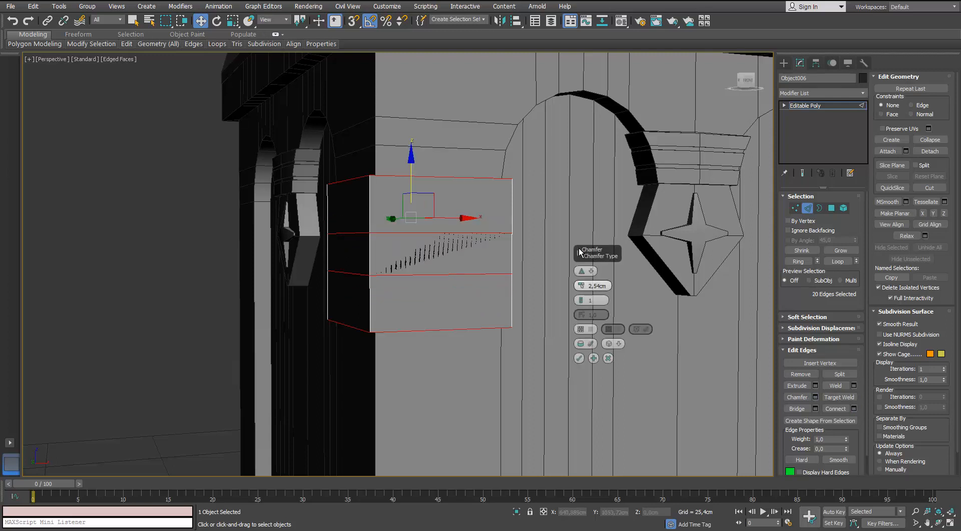
right_click(581, 286)
left_click_drag(580, 285, 580, 276)
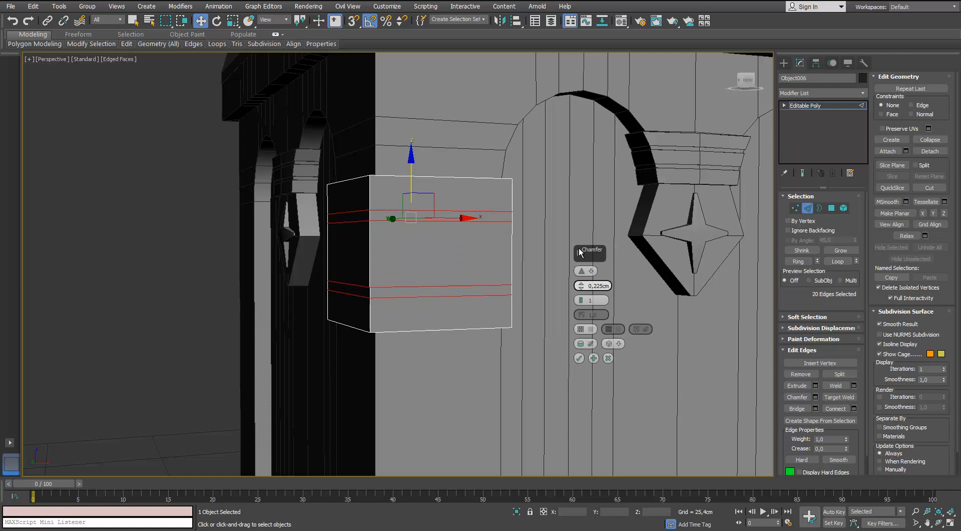
left_click_drag(580, 252, 580, 251)
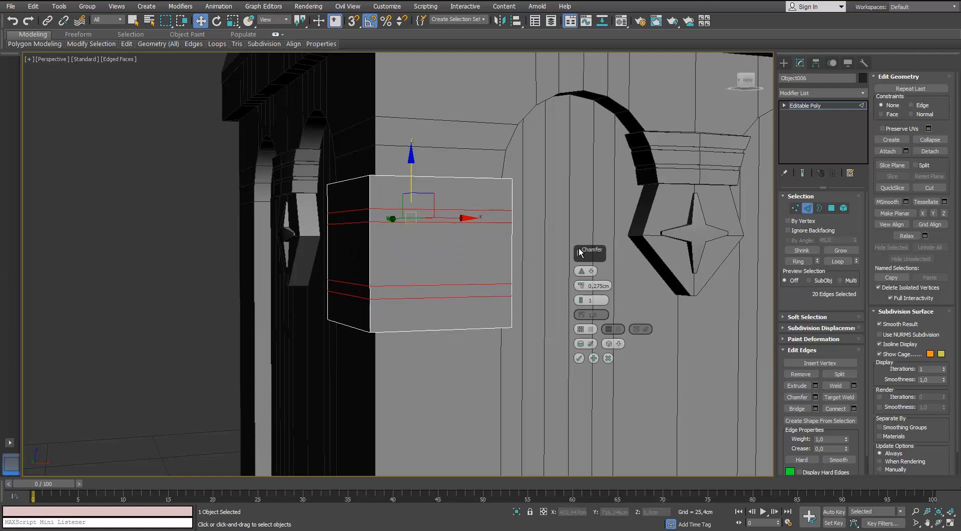
key("Return")
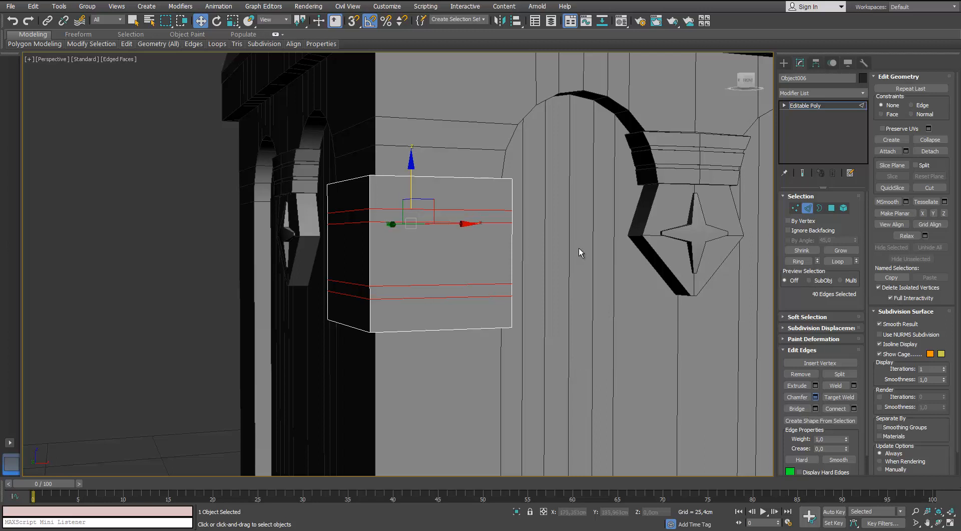
Chamfer the resulting horizontal edge loops again by 0,1 cm to form thin groove strips.
left_click(816, 396)
right_click(581, 285)
left_click_drag(580, 285, 579, 249)
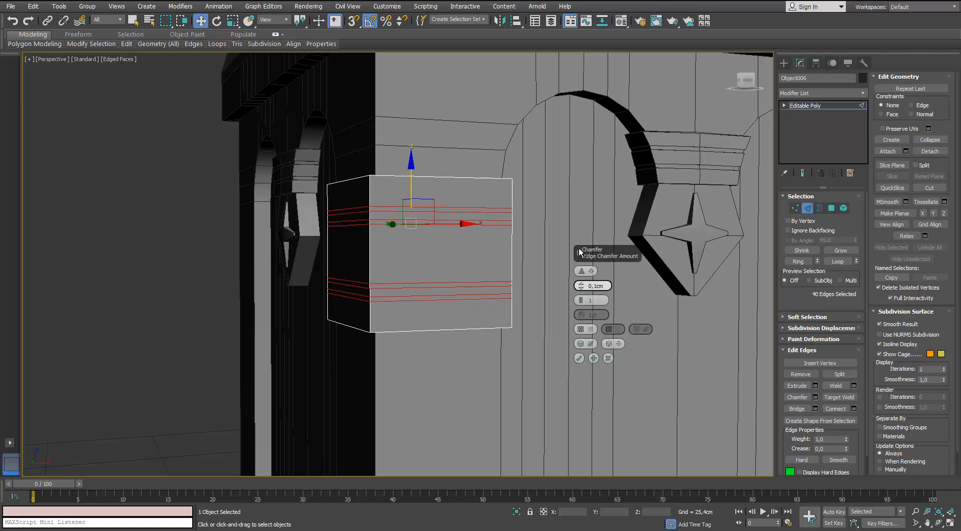
key("Return")
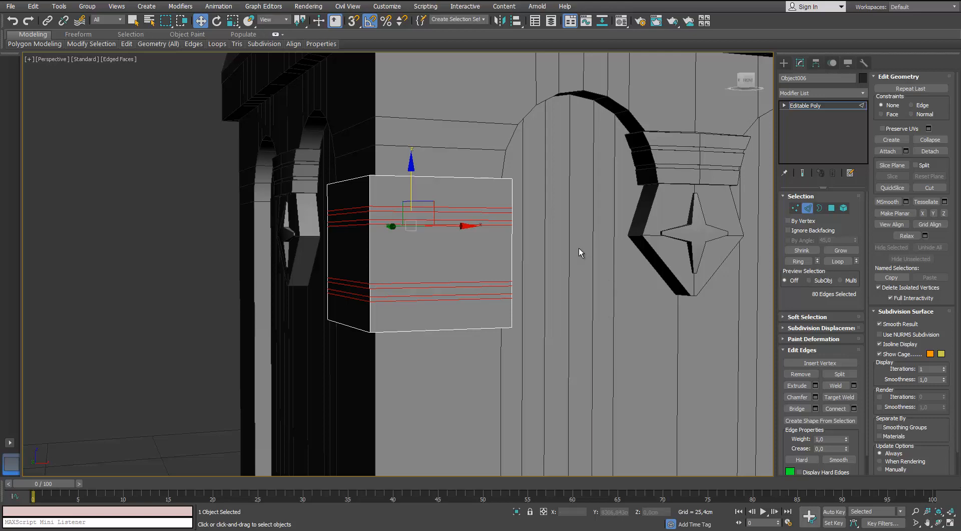
Select the top band polygons of the corner piece and the remaining bands between the thin strips on one outer face.
key("4")
middle_click_drag(579, 249, 579, 252, "alt")
left_click(538, 189, "ctrl")
left_click(300, 210, "ctrl")
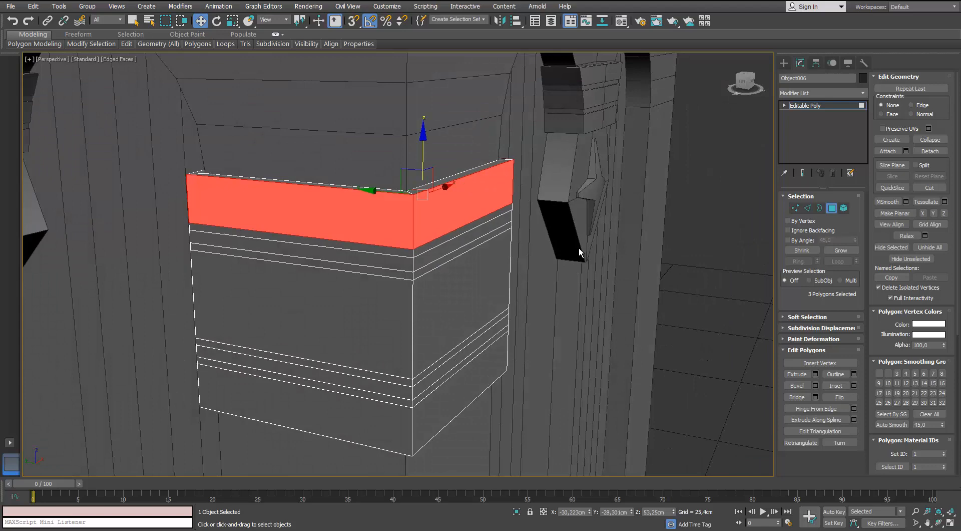
left_click(300, 250, "ctrl")
left_click(296, 311, "ctrl")
left_click(304, 372, "ctrl")
left_click(305, 408, "ctrl")
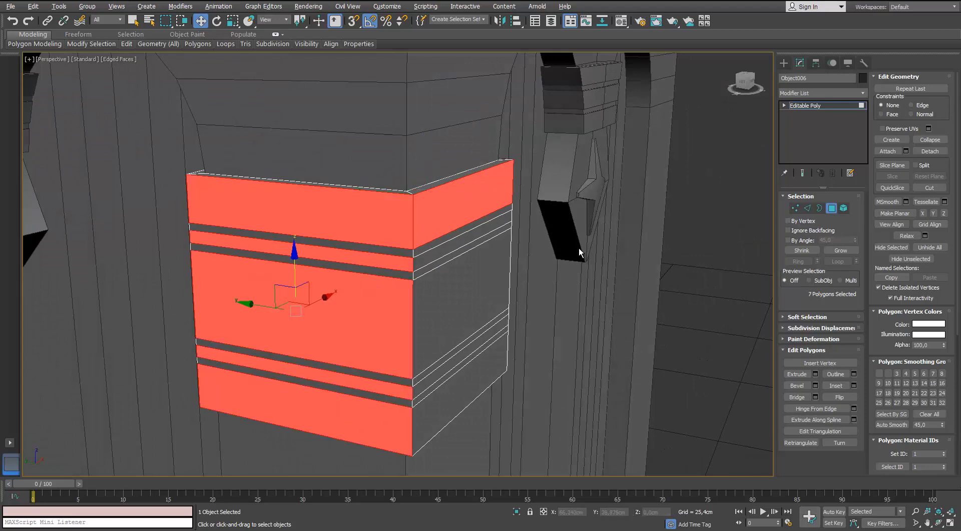
Add the bands on the other outer face and both narrow side returns to the selection, leaving out the thin strips.
left_click(464, 419, "ctrl")
middle_click_drag(579, 252, 579, 253, "alt")
left_click(464, 378, "ctrl")
left_click(464, 313, "ctrl")
left_click(464, 252, "ctrl")
left_click(395, 242, "ctrl")
left_click(395, 318, "ctrl")
left_click(395, 392, "ctrl")
left_click(395, 434, "ctrl")
scroll(579, 253, "down", 3)
left_click(316, 263, "ctrl")
left_click(317, 298, "ctrl")
left_click(316, 353, "ctrl")
left_click(318, 439, "ctrl")
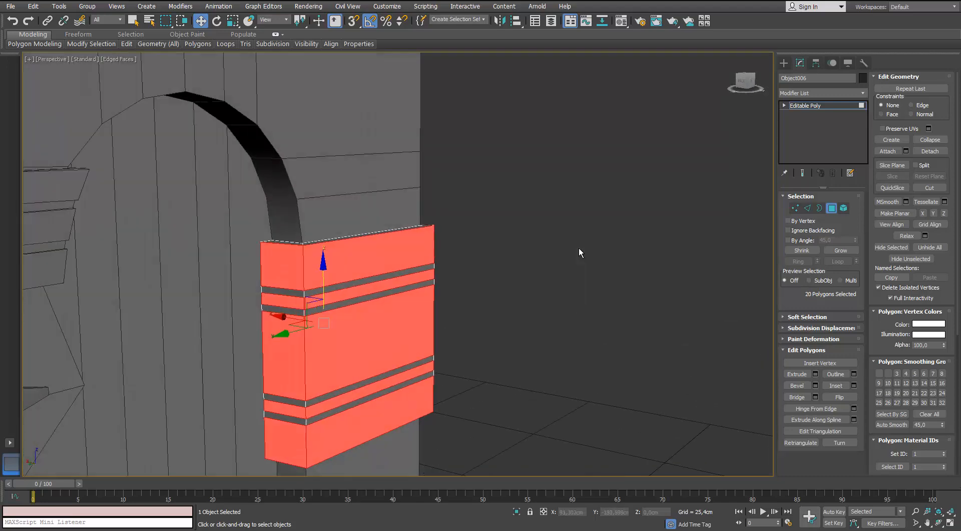
Extrude the selected bands of the corner piece by local normal with a height of 0,115 cm.
key("shift+e")
left_click(591, 270)
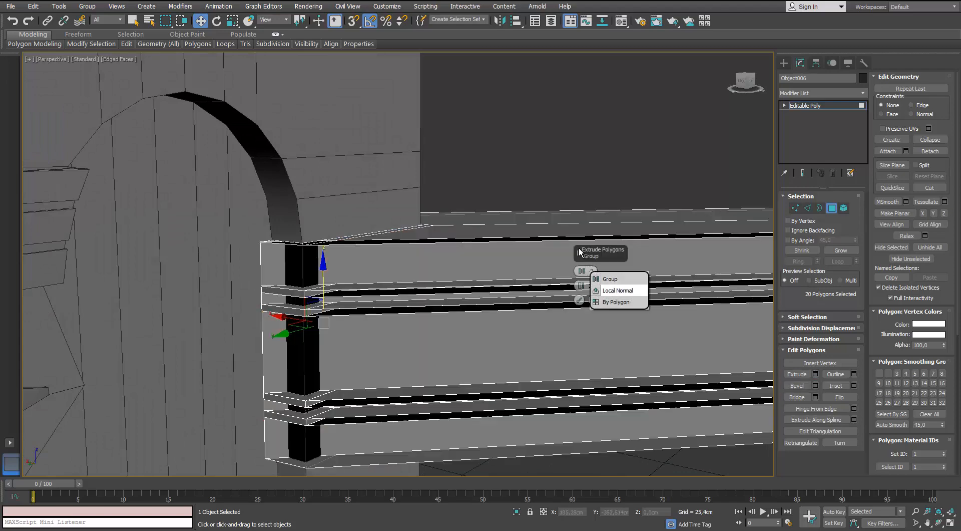
left_click(612, 289)
right_click(576, 286)
right_click(575, 286)
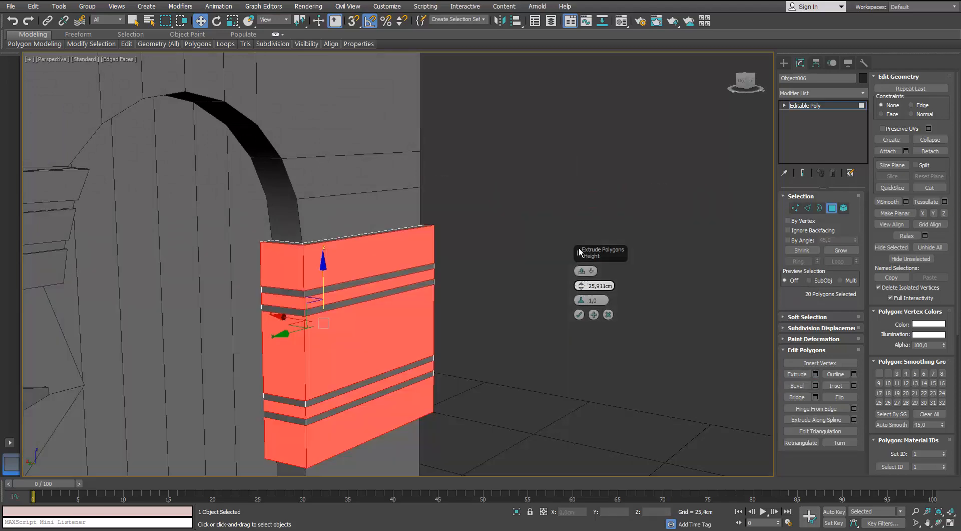
left_click_drag(581, 286, 582, 331)
middle_click_drag(296, 292, 265, 308, "alt")
scroll(265, 304, "up", 4)
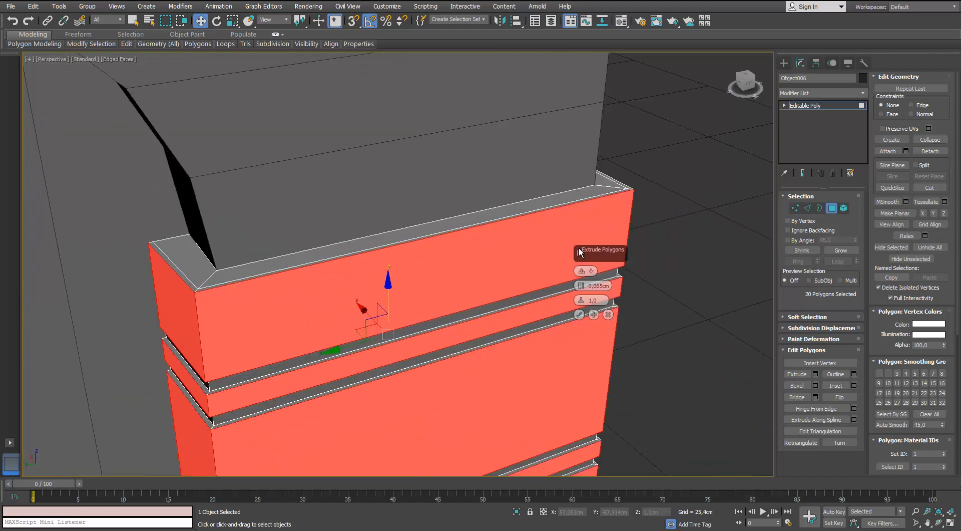
left_click_drag(581, 286, 581, 279)
scroll(363, 278, "down", 4)
middle_click_drag(363, 278, 373, 195, "alt")
scroll(373, 195, "up", 2)
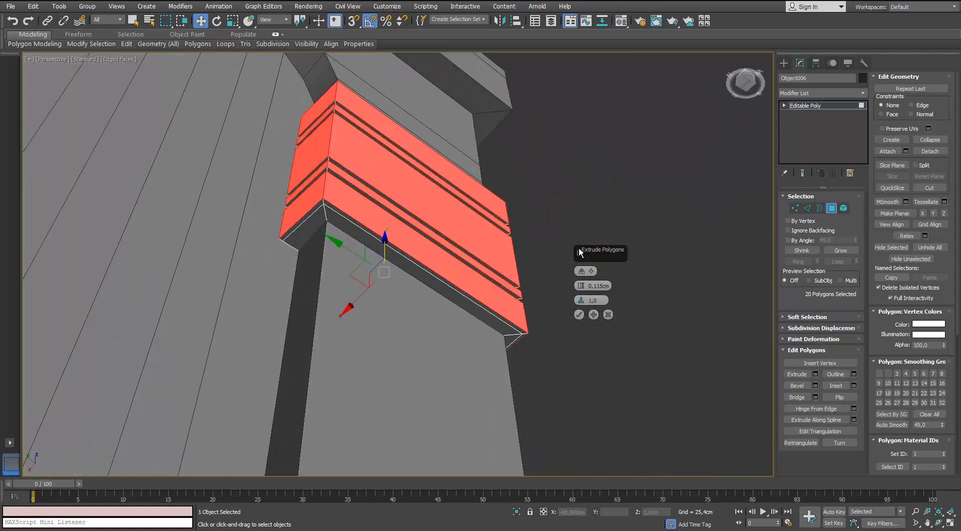
scroll(288, 75, "up", 2)
left_click(579, 314)
Select the vertical edge loops running through the bands and grooves at the ends and corner of the corner piece.
key("2")
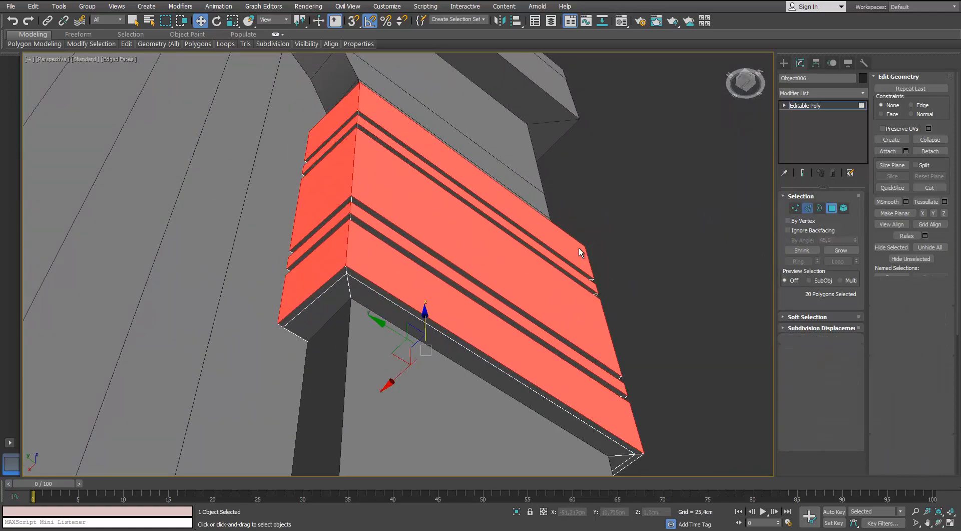
double_click(349, 279)
scroll(350, 278, "down", 3)
mouse_move(579, 252)
middle_mouse_down("alt")
mouse_move(440, 285)
mouse_move(488, 312)
mouse_move(285, 286)
mouse_move(306, 285)
middle_mouse_up("alt")
double_click(443, 296, "ctrl")
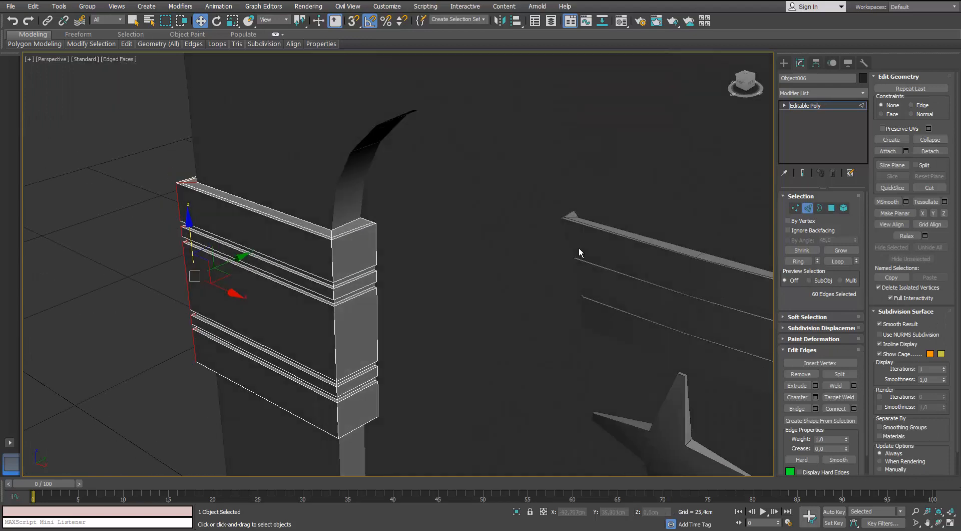
scroll(331, 267, "down", 2)
scroll(328, 264, "up", 2)
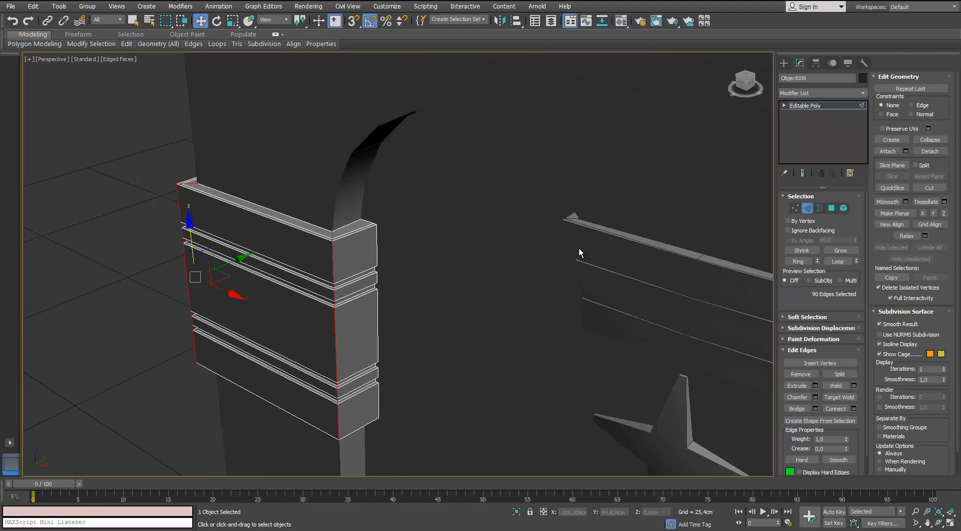
Select the vertical edges of the three wide bands on the corner piece, leaving out the narrow strips and grooves.
mouse_move(210, 300)
middle_mouse_down("alt")
mouse_move(325, 278)
mouse_move(278, 287)
mouse_move(286, 222)
middle_mouse_up("alt")
left_click(270, 283)
scroll(279, 288, "up", 2)
scroll(279, 287, "down", 2)
key("alt+l")
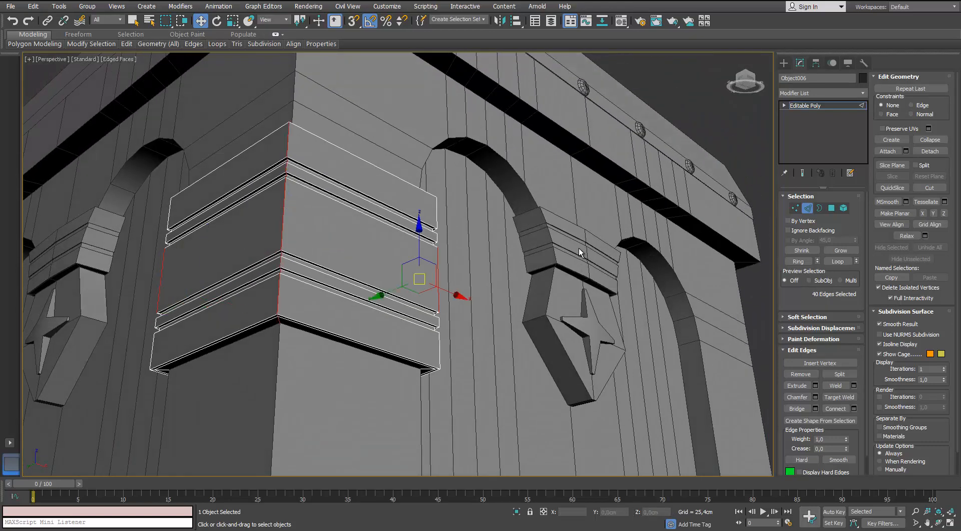
left_click(281, 260, "alt")
left_click(287, 167, "alt")
left_click(278, 319, "alt")
middle_click_drag(278, 319, 278, 391, "alt")
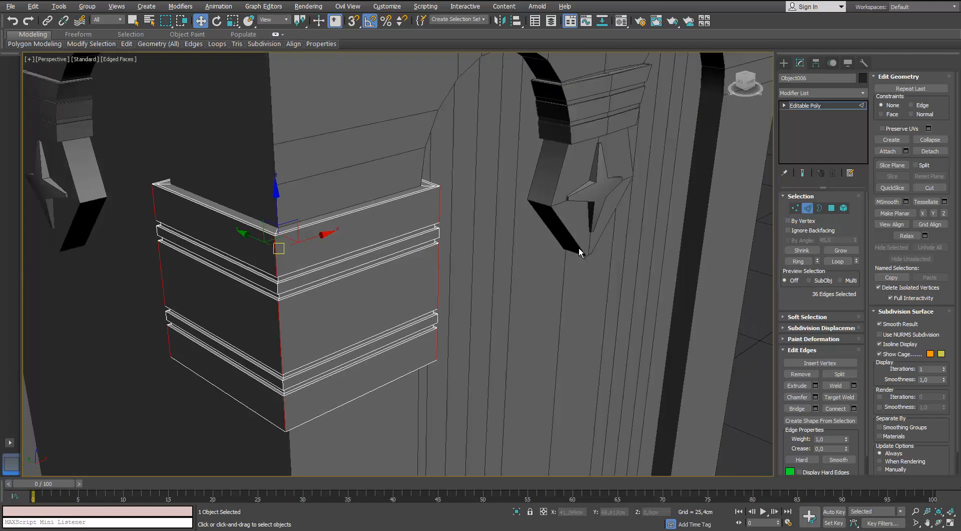
Connect the selected vertical edges with 2 segments and a pinch of 29.
key("ctrl+shift+e")
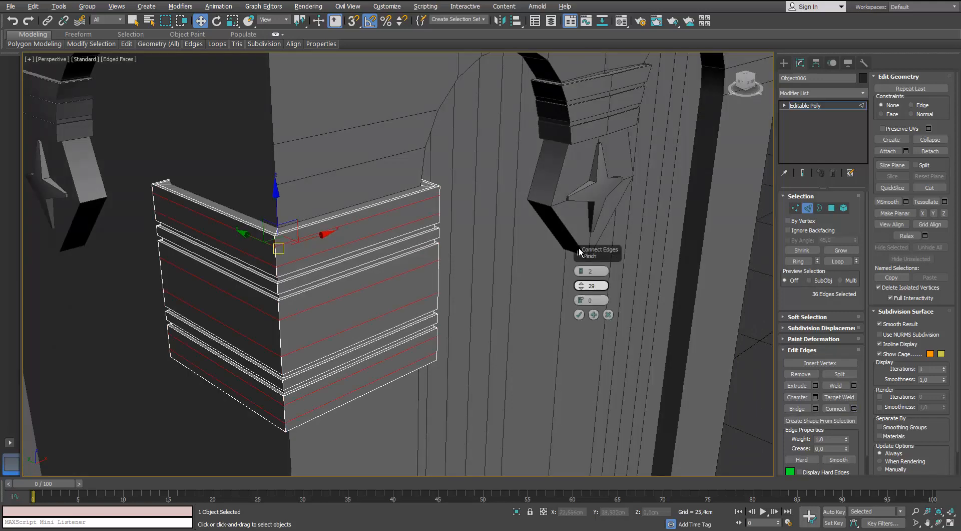
left_click(578, 315)
middle_click_drag(579, 315, 578, 366, "alt")
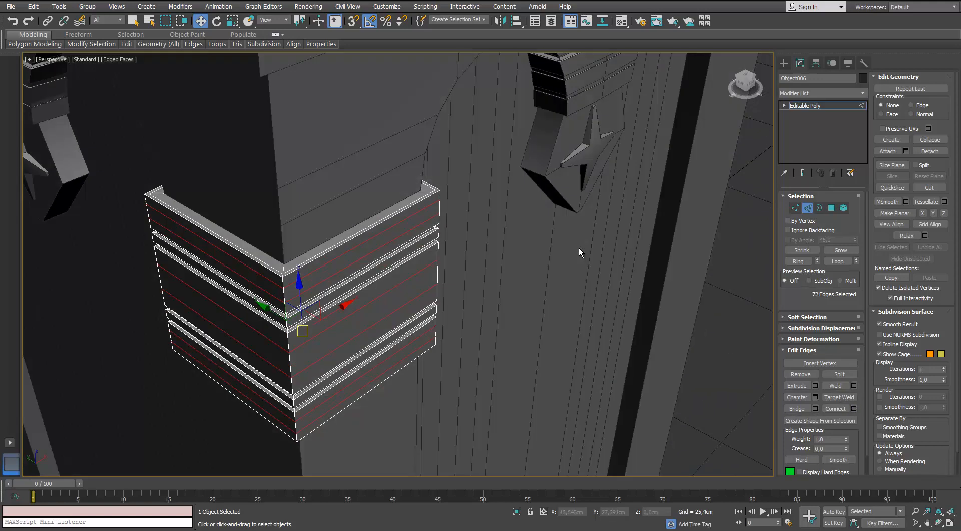
Scale the new horizontal edges uniformly to about 103 percent so the wide bands bulge outward.
key("r")
left_click_drag(301, 331, 301, 322)
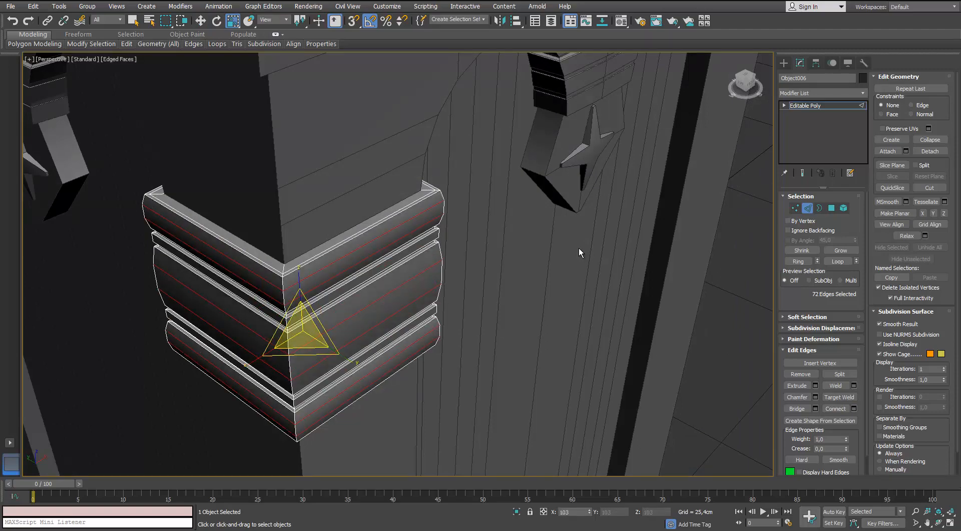
mouse_move(578, 252)
middle_mouse_down("alt")
mouse_move(571, 195)
mouse_move(530, 185)
mouse_move(523, 195)
mouse_move(582, 258)
mouse_move(578, 270)
mouse_move(621, 270)
middle_mouse_up("alt")
scroll(579, 252, "down", 3)
key("2")
Select the whole corner piece and move it down a little along the column's corner.
scroll(578, 253, "down", 6)
left_click(578, 252)
left_click(368, 353)
middle_click_drag(368, 353, 334, 288)
key("w")
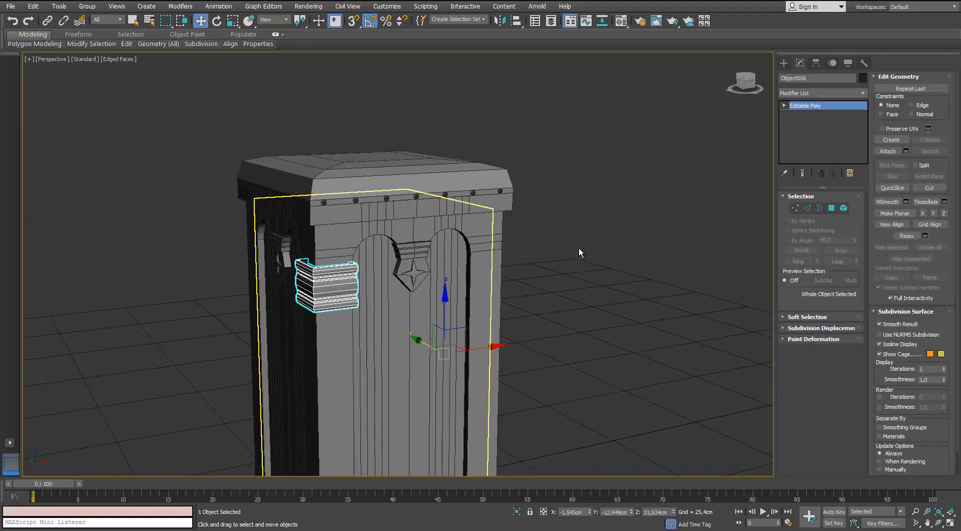
left_click_drag(444, 316, 444, 335)
middle_click_drag(421, 317, 414, 309)
Select the lowest tip vertices of the star brackets on all faces of the arched frame.
scroll(414, 309, "up", 5)
left_click(414, 309)
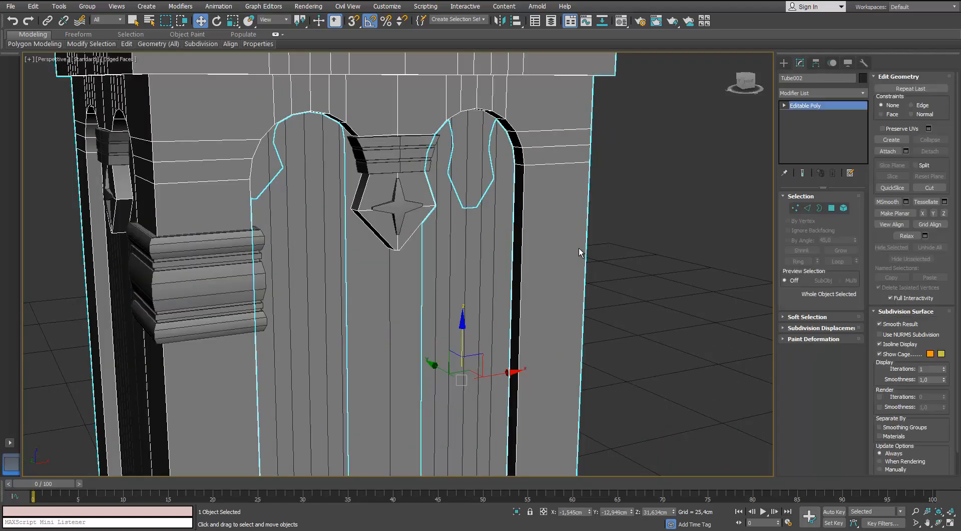
key("1")
mouse_move(579, 253)
middle_mouse_down("alt")
mouse_move(548, 249)
mouse_move(701, 252)
middle_mouse_up("alt")
scroll(578, 252, "down", 6)
middle_click_drag(579, 248, 531, 249, "alt")
key("f")
scroll(579, 249, "up", 8)
scroll(579, 252, "down", 8)
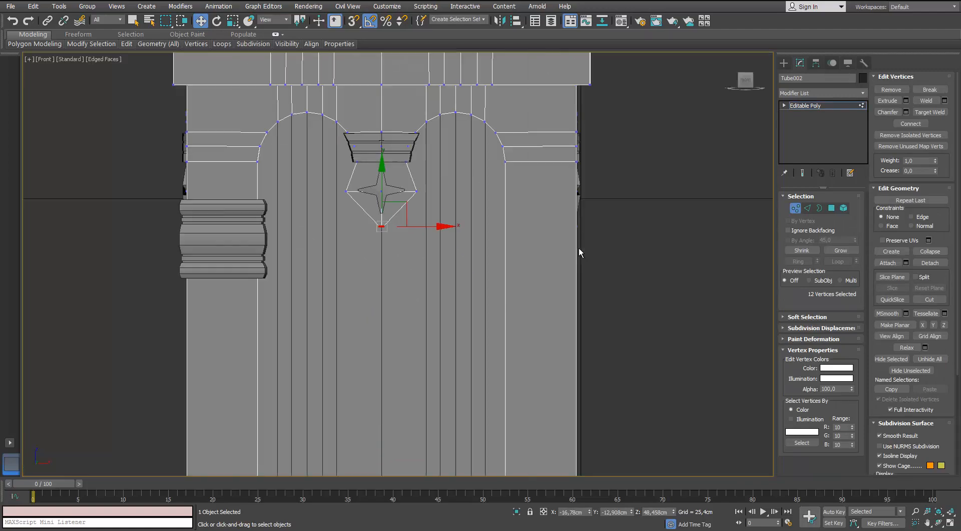
key("F3")
left_click_drag(269, 264, 226, 265)
middle_click_drag(578, 252, 698, 250, "alt")
middle_click_drag(579, 252, 579, 252, "alt")
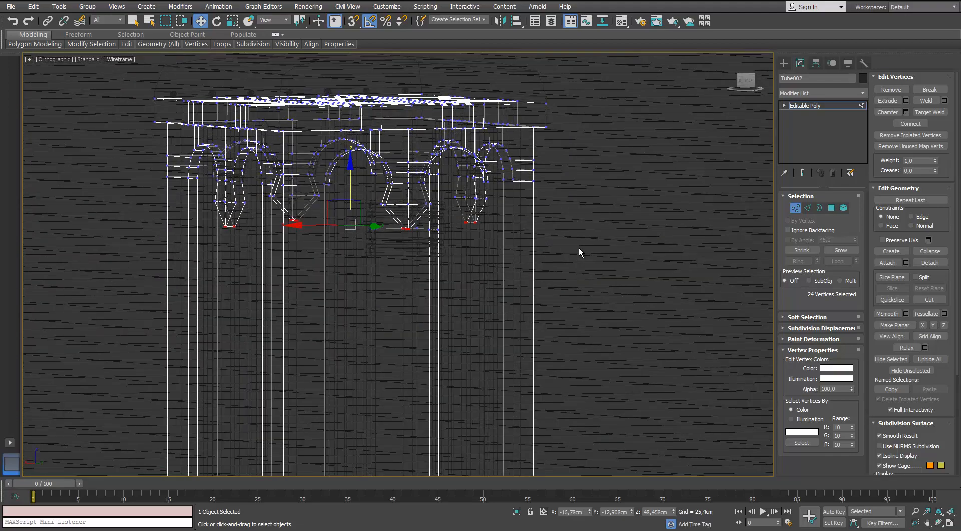
Move the selected bracket tips down about 0,417 cm and deselect the frame.
key("F3")
scroll(396, 192, "up", 4)
left_click_drag(306, 216, 305, 223)
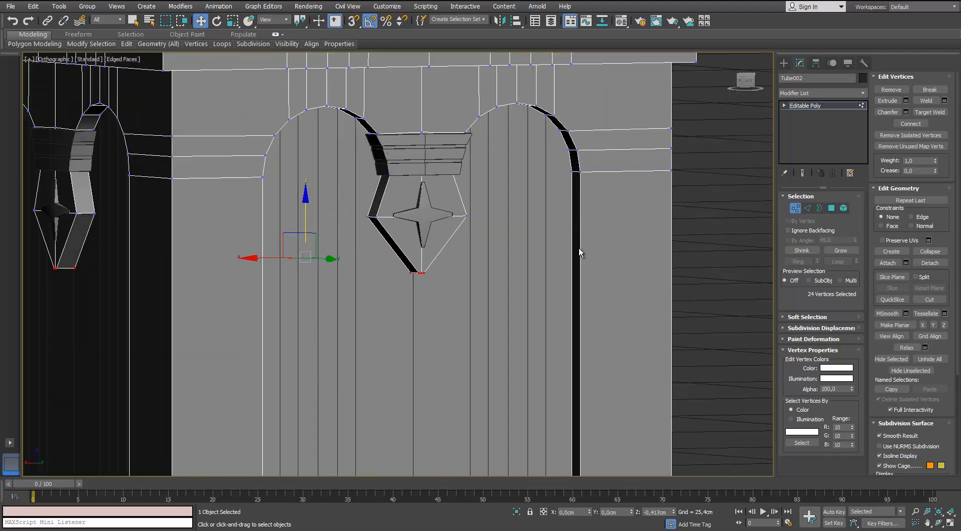
key("1")
left_click(710, 236)
scroll(710, 236, "down", 6)
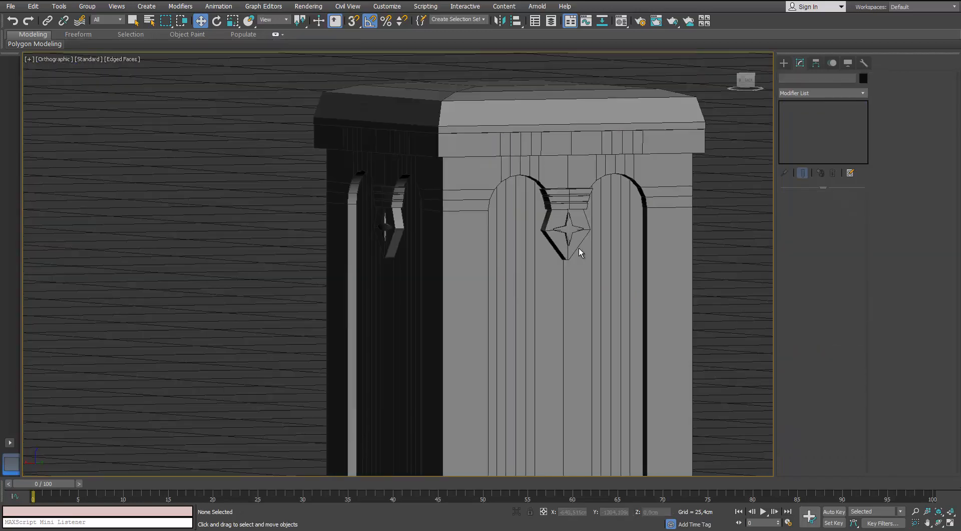
Raise the bottom vertices of the inner plank panel slightly to shorten it.
mouse_move(579, 248)
middle_mouse_down("alt")
mouse_move(530, 248)
mouse_move(560, 249)
mouse_move(579, 299)
mouse_move(579, 200)
mouse_move(579, 285)
mouse_move(595, 301)
middle_mouse_up("alt")
key("p")
scroll(579, 248, "up", 3)
scroll(579, 248, "down", 3)
scroll(580, 249, "up", 3)
left_click(431, 280)
key("1")
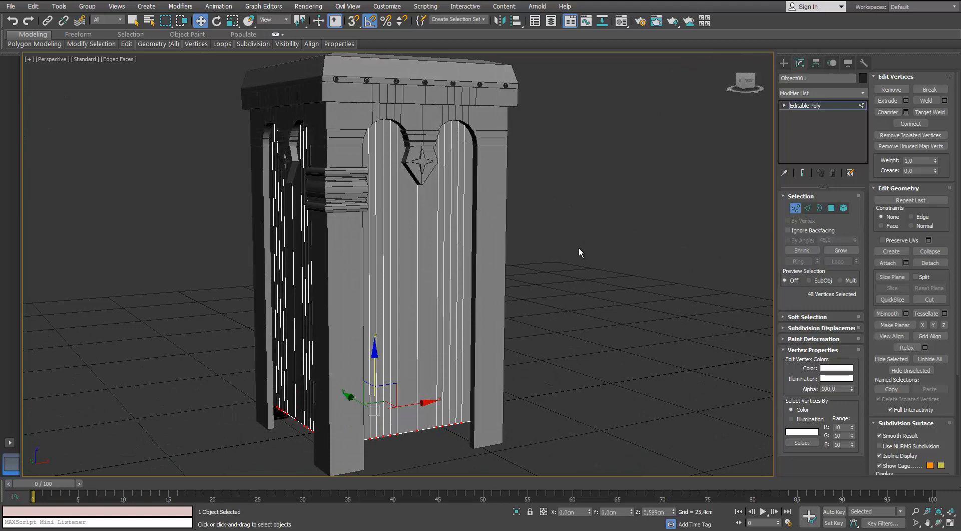
left_click_drag(374, 354, 375, 335)
key("1")
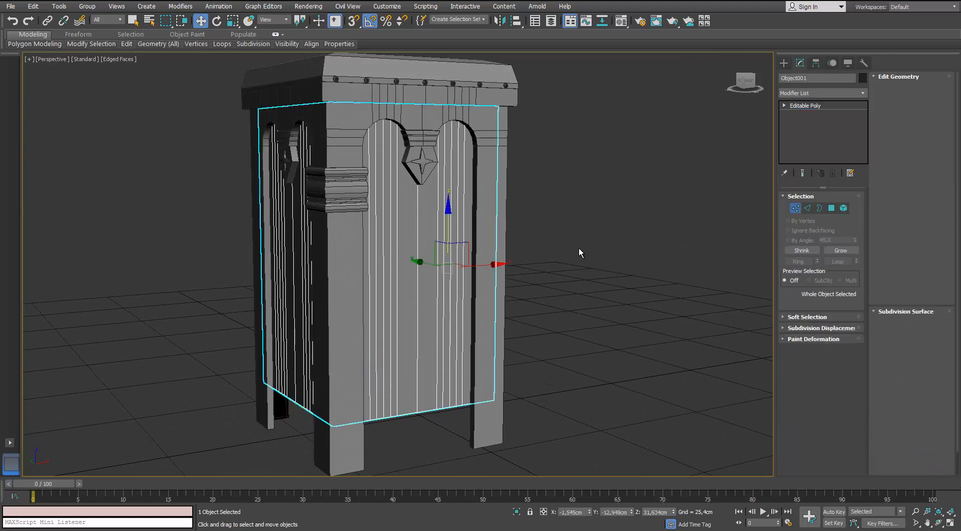
Raise the bottom vertices of the frame's corner legs until they are nearly level with the plank panel's lower edge.
left_click(490, 252)
key("1")
middle_click_drag(579, 251, 579, 235, "alt")
left_click_drag(602, 355, 240, 473)
left_click_drag(372, 401, 373, 361)
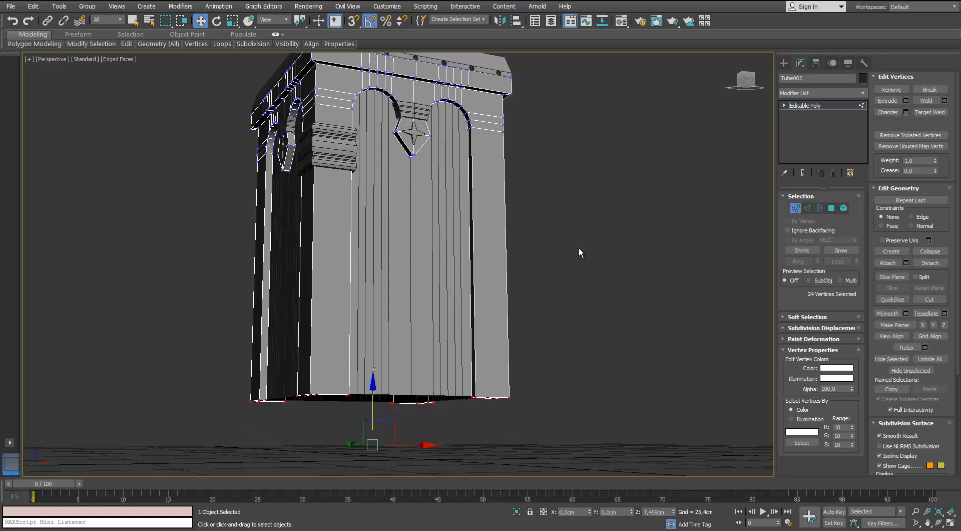
scroll(336, 399, "up", 5)
scroll(472, 356, "down", 5)
key("f")
scroll(472, 356, "up", 3)
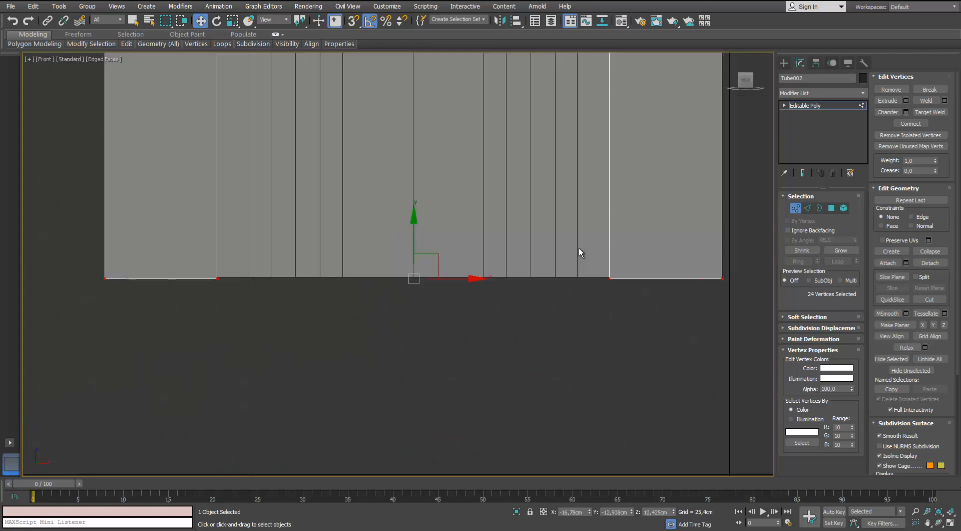
scroll(579, 252, "up", 1)
scroll(579, 251, "down", 5)
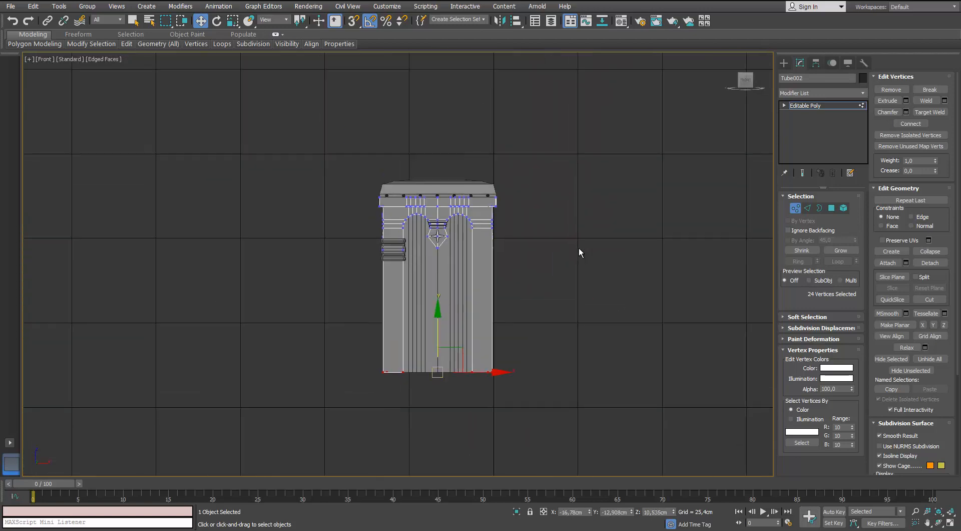
key("1")
left_click(579, 252)
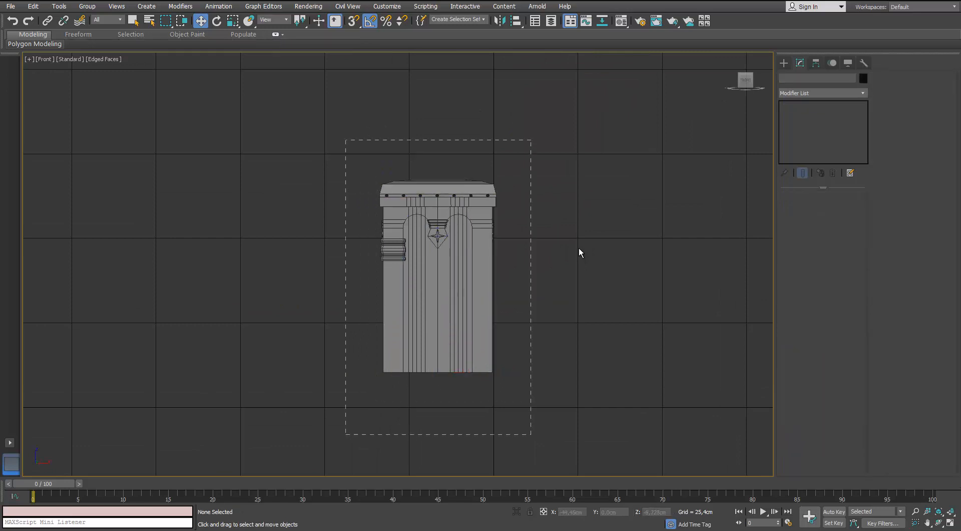
Select all objects of the column and move them down about 10,407 cm onto the ground line in the front view.
left_click_drag(345, 140, 530, 434)
left_click_drag(435, 185, 435, 220)
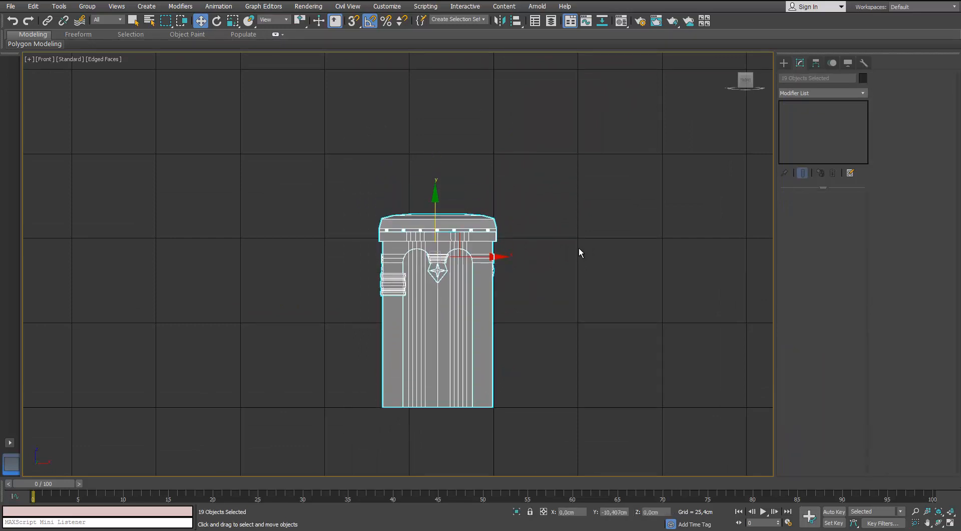
key("p")
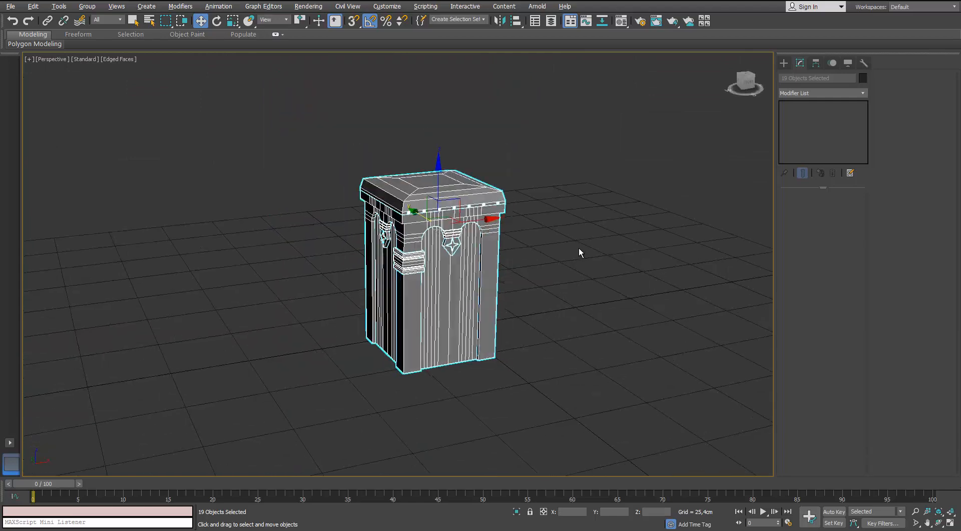
left_click(579, 252)
Try to place an instance of the corner piece at the next corner by rotating it about the vertical axis, and delete it.
scroll(580, 253, "up", 4)
scroll(580, 253, "up", 2)
middle_click_drag(580, 252, 579, 252, "alt")
left_click(366, 284)
key("e")
scroll(579, 252, "down", 5)
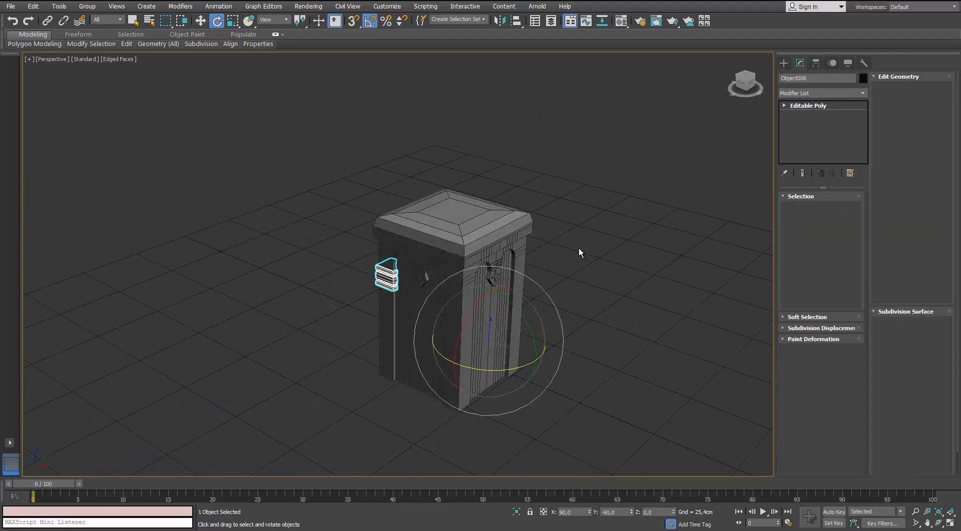
left_click_drag(465, 367, 535, 385, "shift")
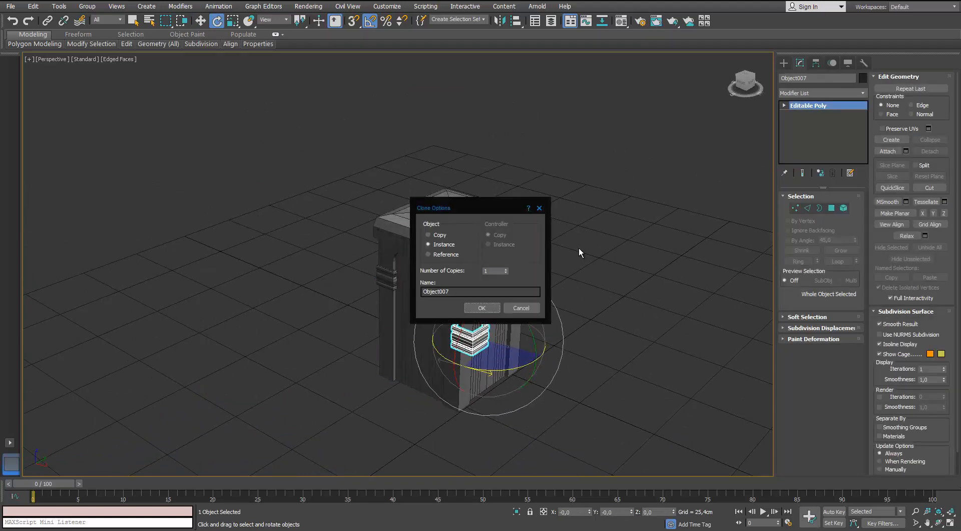
key("Return")
scroll(579, 252, "up", 6)
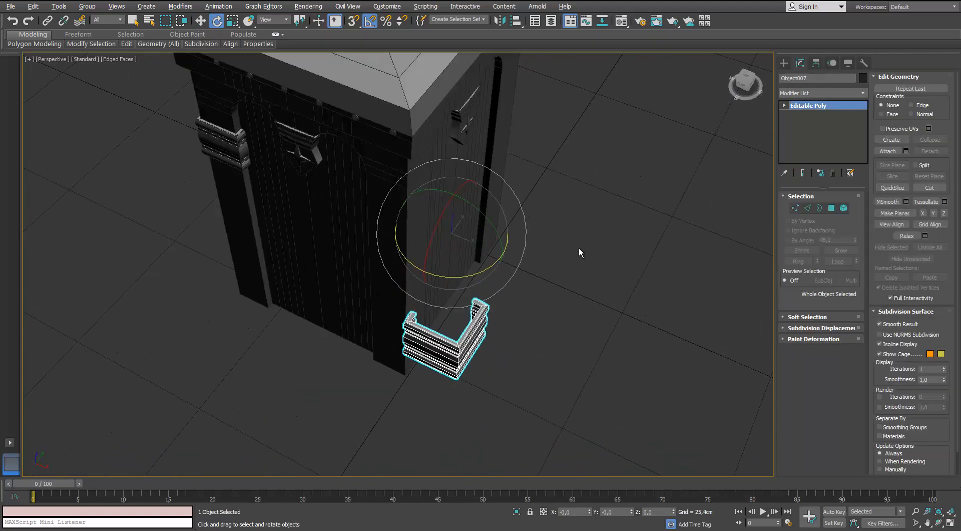
middle_click_drag(579, 252, 588, 308)
key("Delete")
Centre the corner piece's pivot on the object and align it to the middle of the column body.
middle_click_drag(579, 252, 640, 302)
left_click(300, 265)
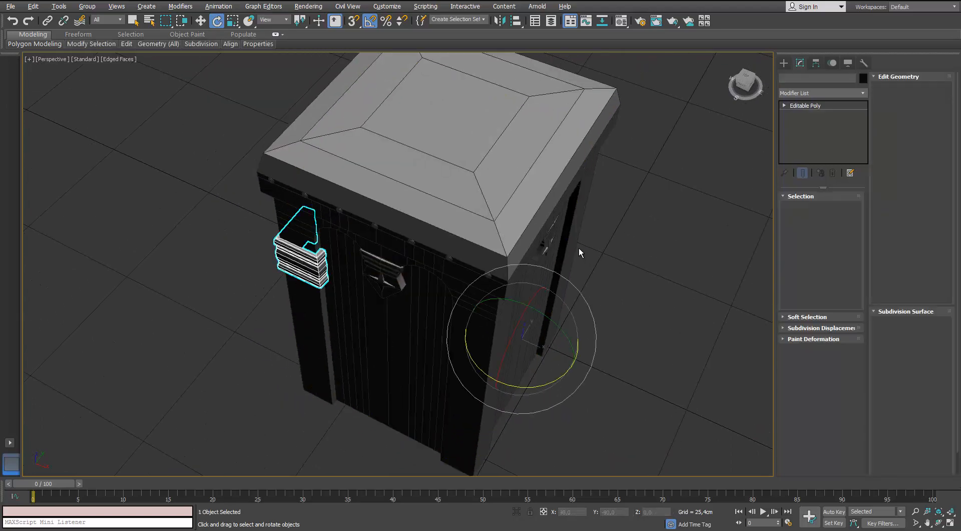
key("Insert")
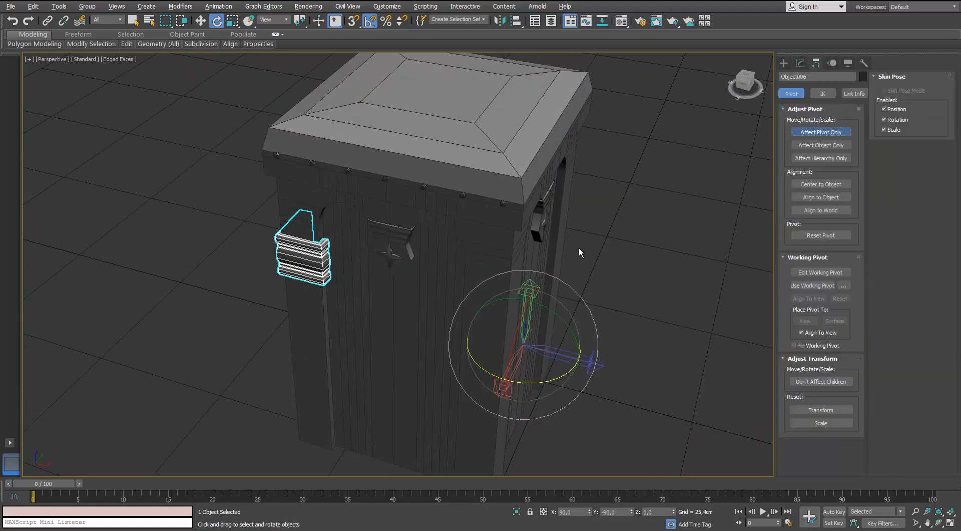
left_click(821, 183)
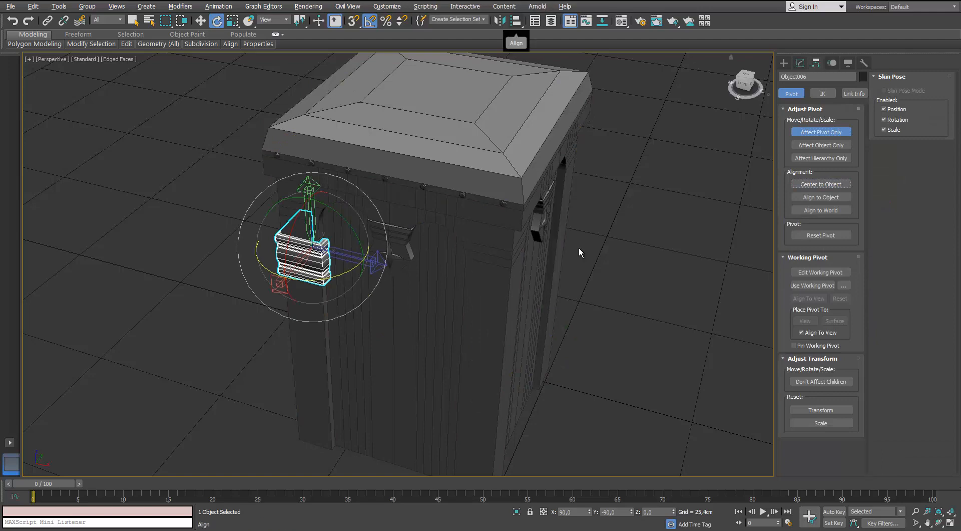
left_click(579, 252)
key("Return")
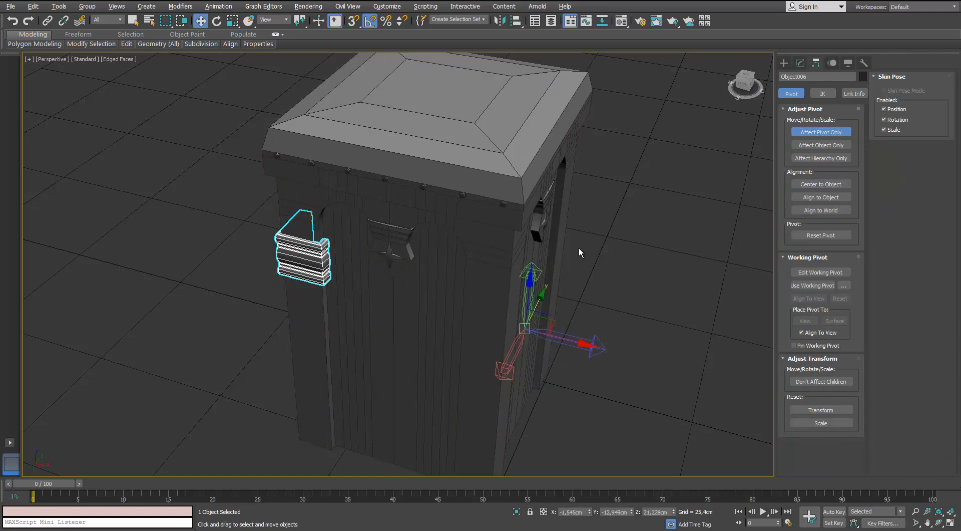
Centre the plank panel's pivot on the panel, end pivot editing, and reselect the corner piece.
left_click(579, 252)
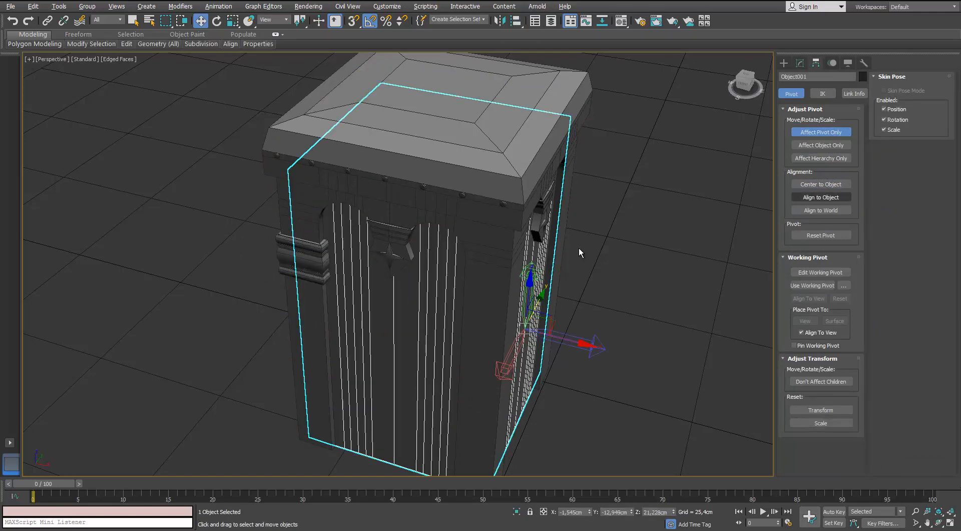
left_click(820, 183)
left_click(821, 132)
left_click(303, 257)
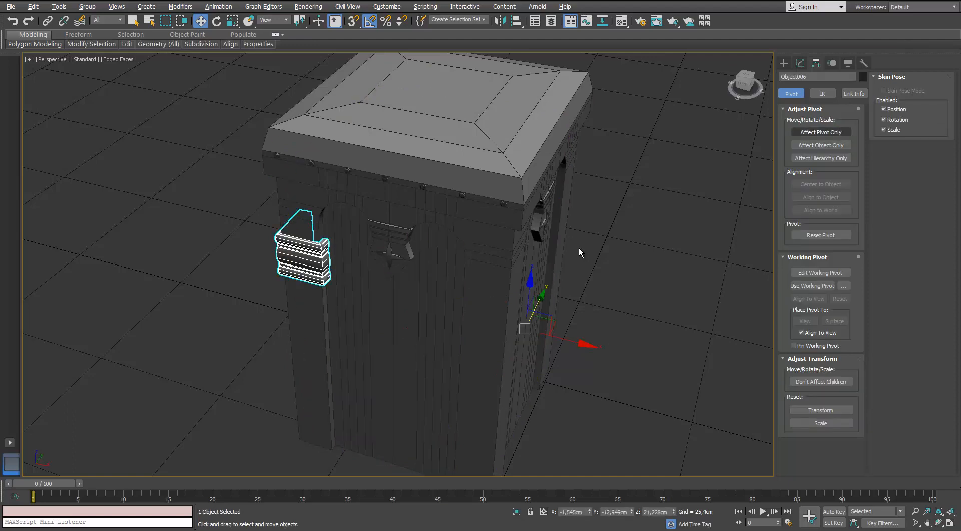
Try to align the corner piece to the column body using the pivot points of both objects.
left_click(821, 131)
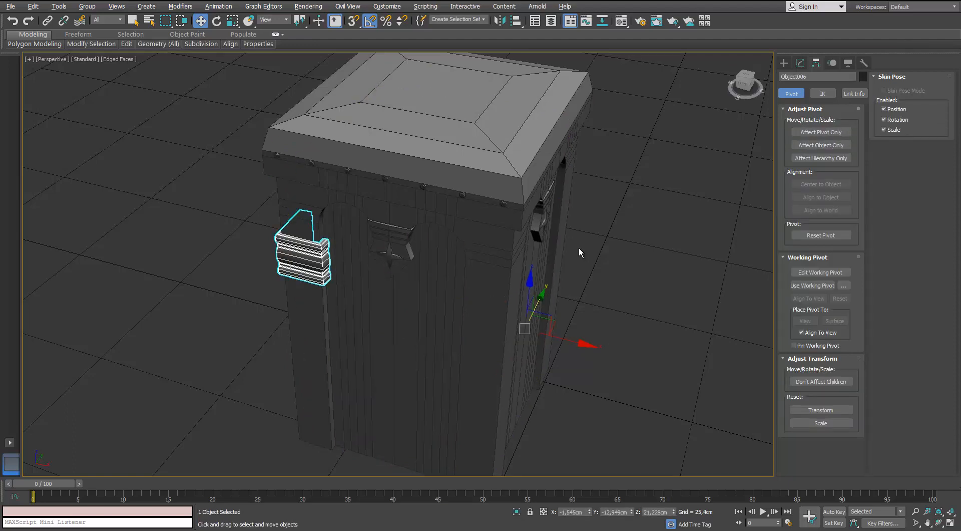
left_click(516, 21)
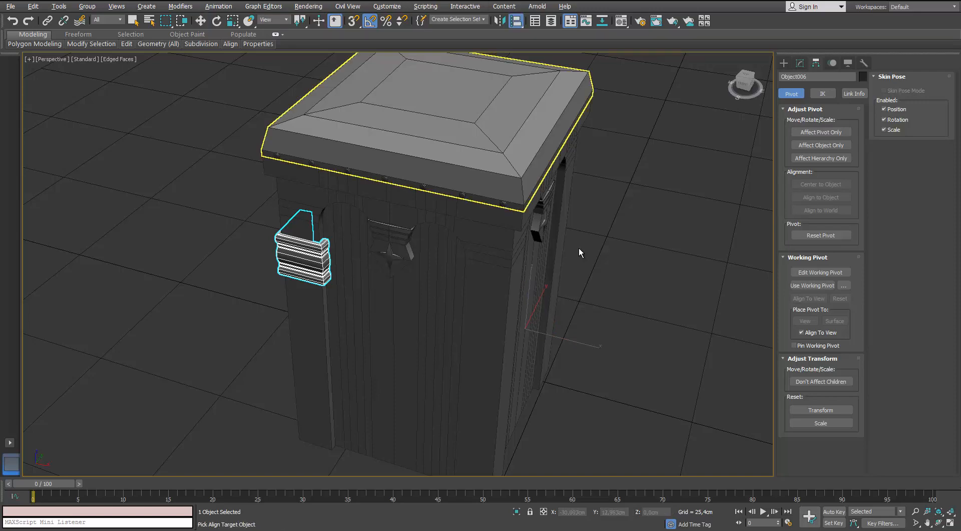
left_click(435, 301)
left_click(522, 346)
left_click(579, 252)
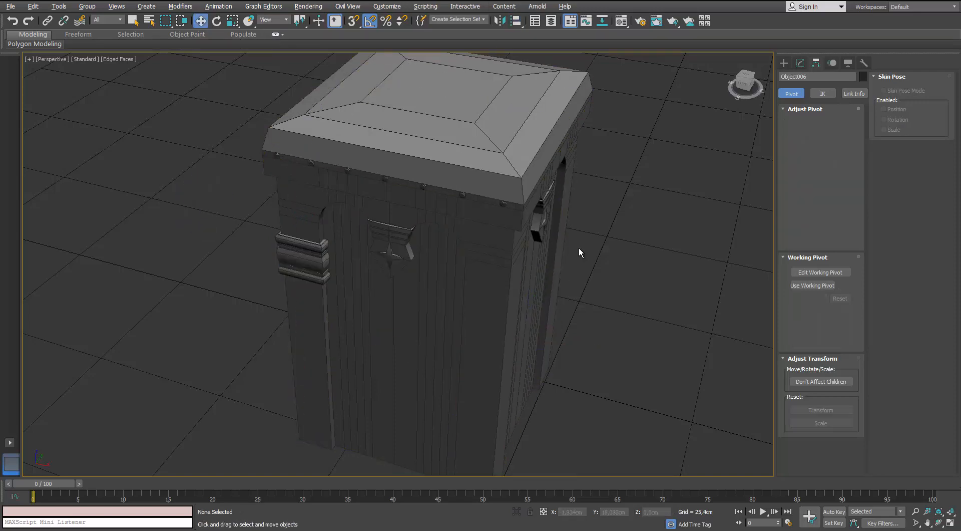
left_click(303, 258)
left_click(515, 21)
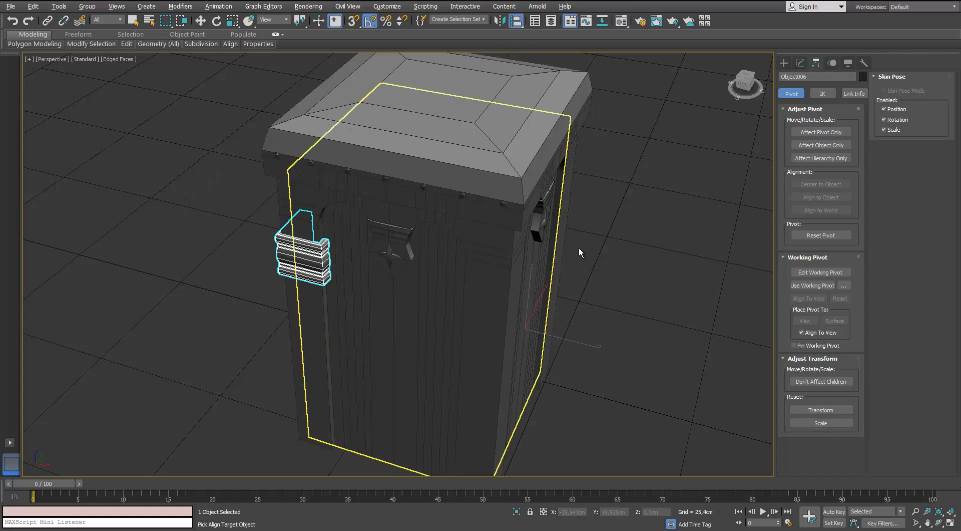
left_click(436, 300)
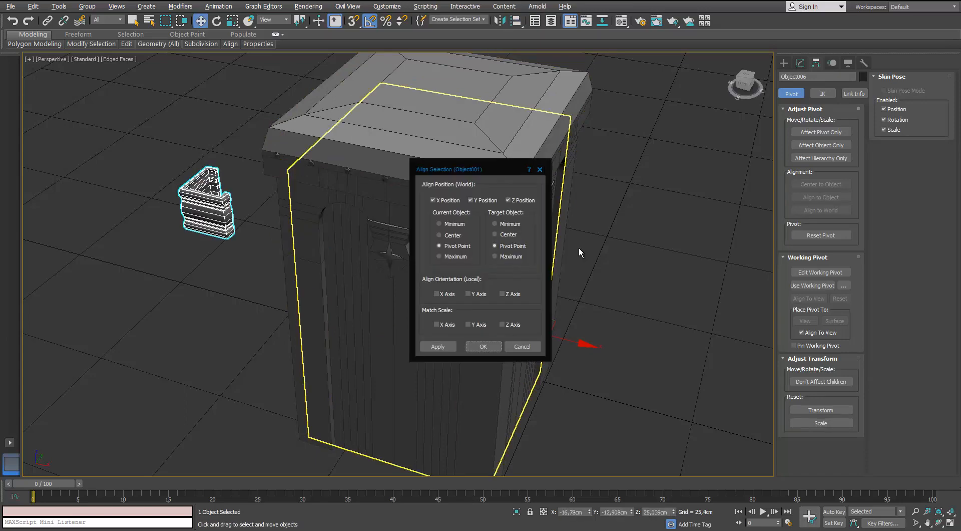
key("Return")
scroll(579, 253, "up", 6)
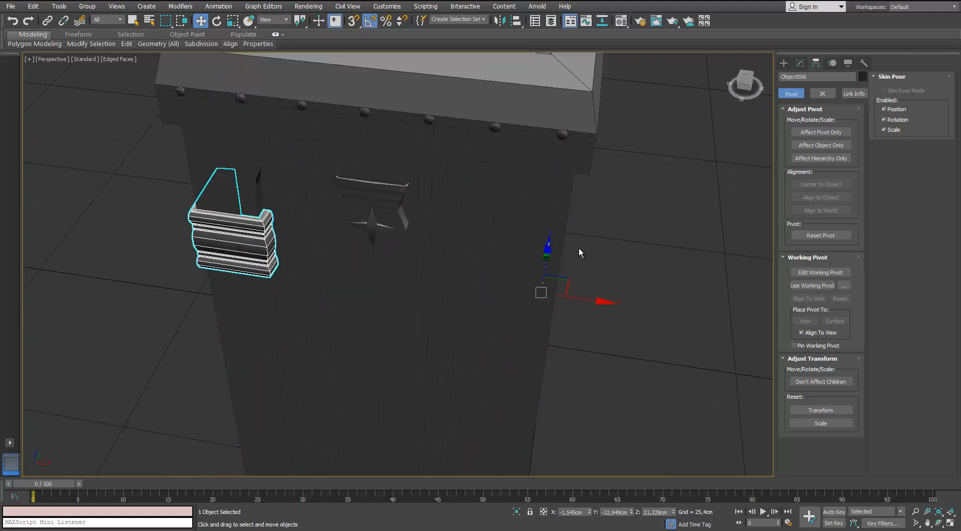
Centre the corner piece's pivot on the object, end pivot editing, and keep the piece selected.
left_click(821, 132)
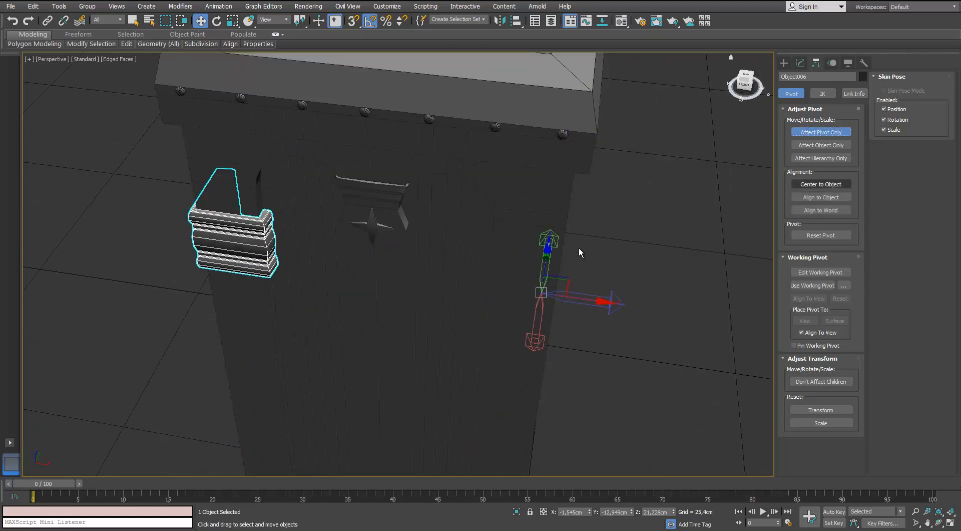
left_click(820, 184)
left_click(820, 132)
left_click(578, 253)
left_click(235, 240)
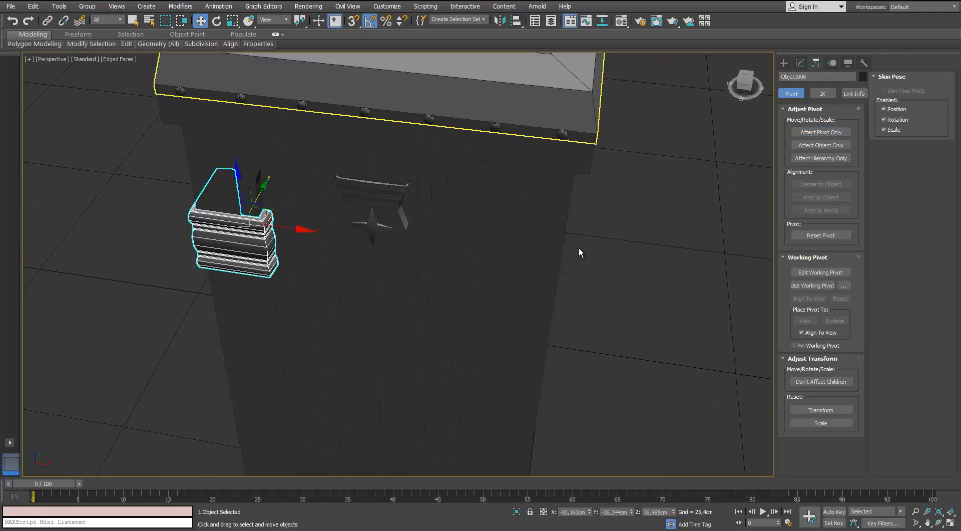
key("alt+a")
left_click(579, 252)
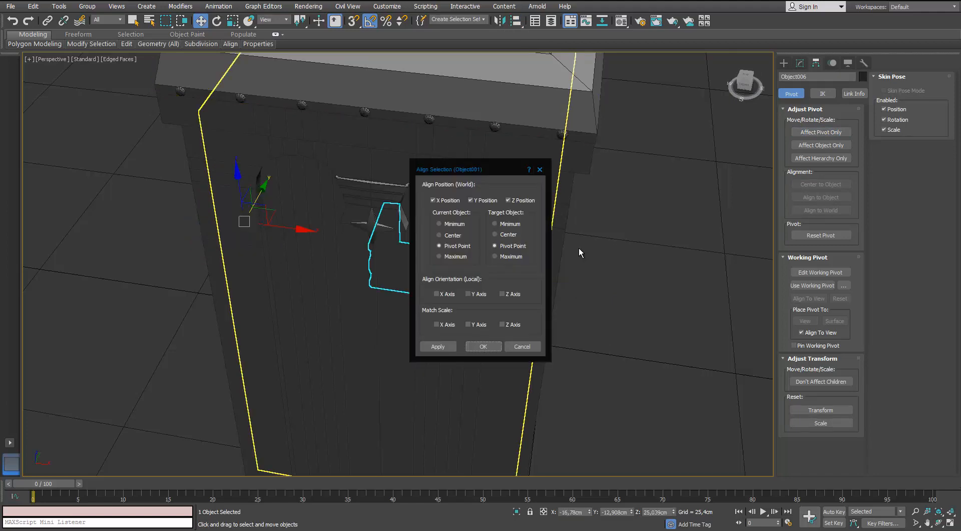
key("Escape")
scroll(579, 252, "down", 3)
scroll(578, 252, "up", 4)
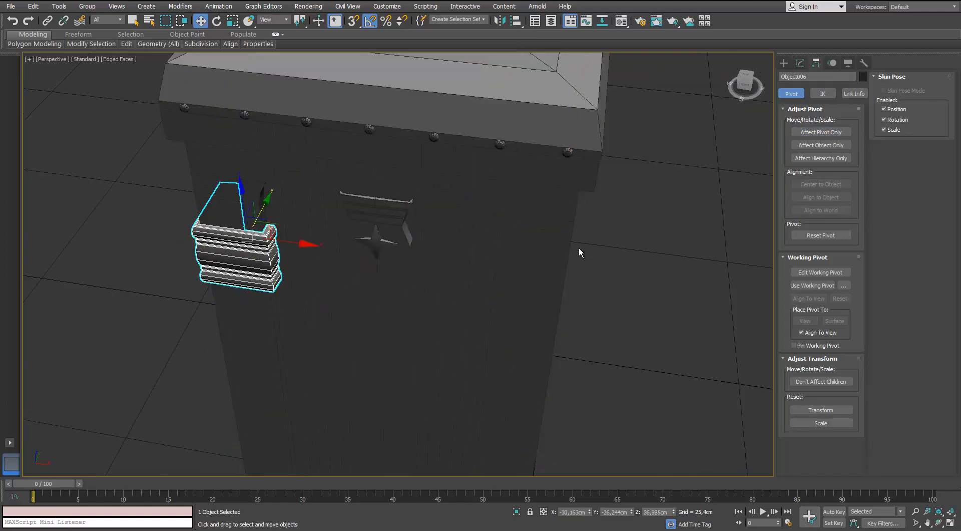
Place one instance of the corner piece at the neighbouring corner along the X axis and mirror it in X without cloning.
left_click_drag(290, 243, 581, 284, "shift")
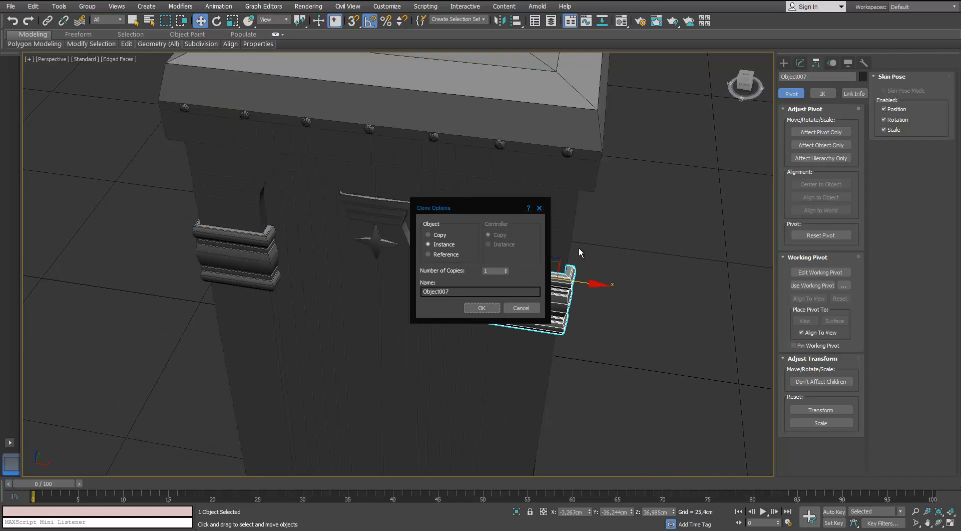
key("Return")
middle_click_drag(578, 253, 579, 252, "alt")
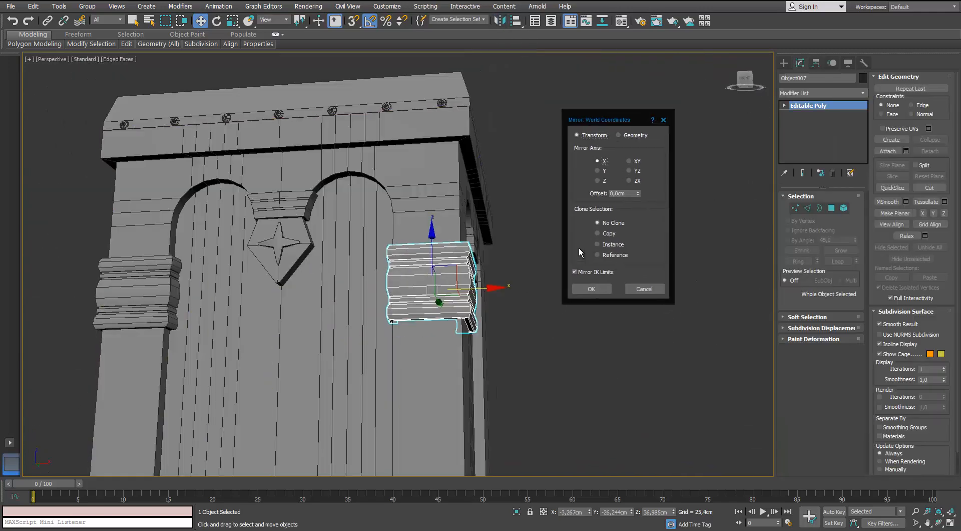
key("Return")
Fit the mirrored corner piece onto its corner and repeat the pieces on the remaining corners of the column.
middle_click_drag(578, 253, 579, 252, "alt")
scroll(579, 252, "up", 5)
left_click_drag(388, 345, 385, 344)
middle_click_drag(579, 252, 578, 252, "alt")
scroll(578, 252, "down", 2)
key("F4")
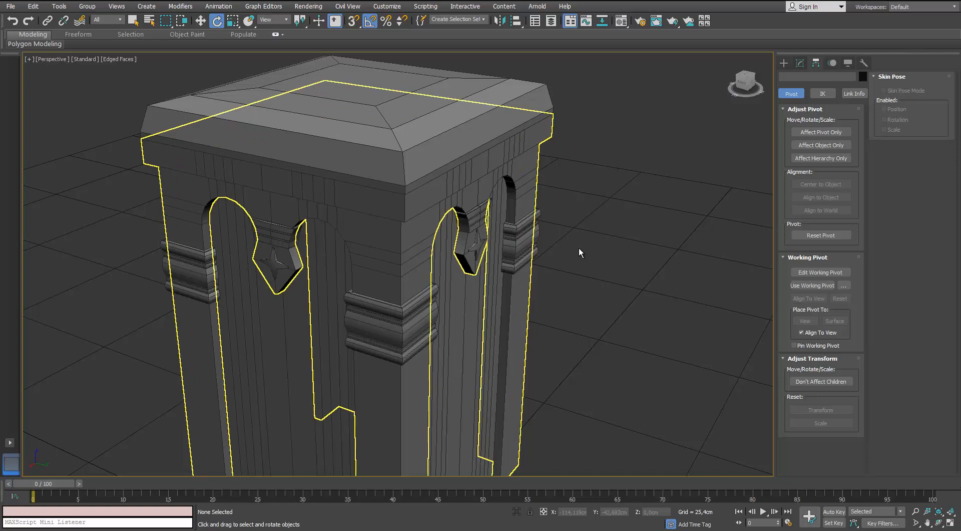
Connect the vertical edges of the column frame's corner posts with one segment, slid down close to the ground.
left_click(579, 252)
middle_click_drag(579, 252, 579, 252, "alt")
key("ctrl+z")
scroll(579, 252, "up", 3)
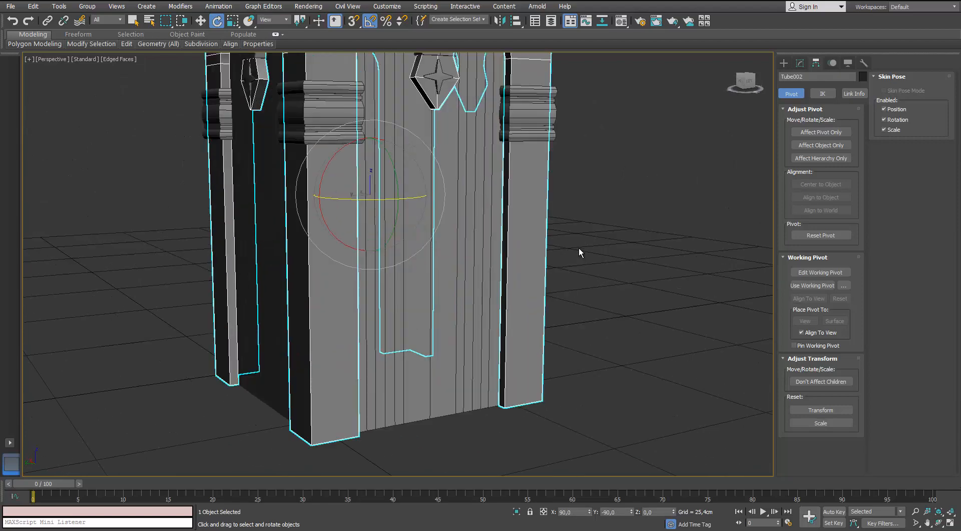
scroll(579, 252, "down", 3)
scroll(579, 253, "up", 4)
scroll(578, 252, "down", 3)
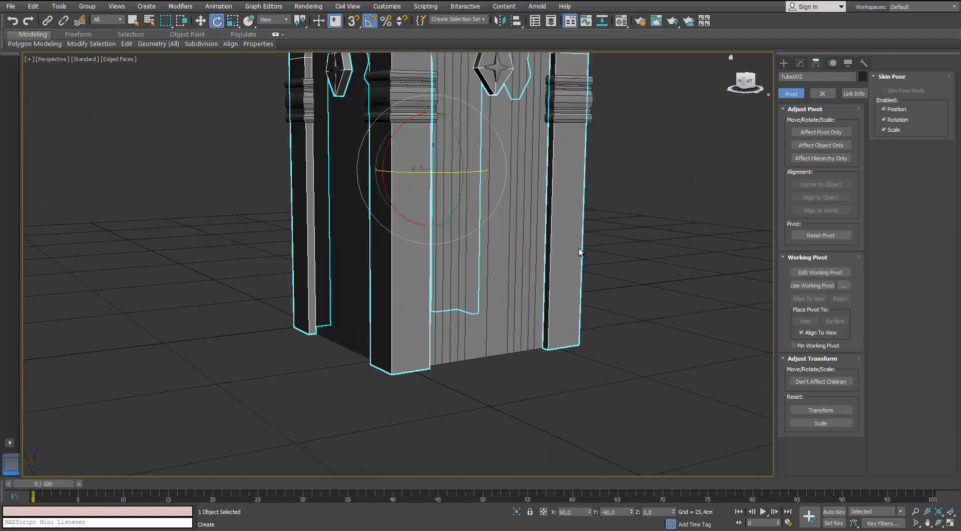
left_click(783, 62)
middle_click_drag(579, 252, 579, 252, "alt")
left_click(799, 62)
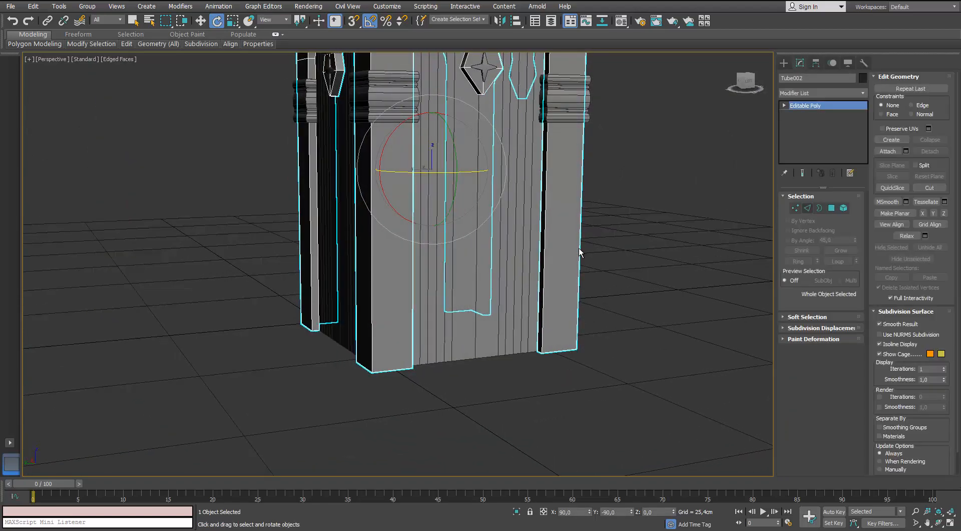
left_click(806, 207)
left_click_drag(523, 250, 601, 270)
scroll(578, 252, "up", 3)
mouse_move(579, 252)
middle_mouse_down("alt")
mouse_move(579, 261)
mouse_move(578, 252)
middle_mouse_up("alt")
key("ctrl+shift+e")
scroll(579, 253, "down", 4)
scroll(579, 253, "up", 2)
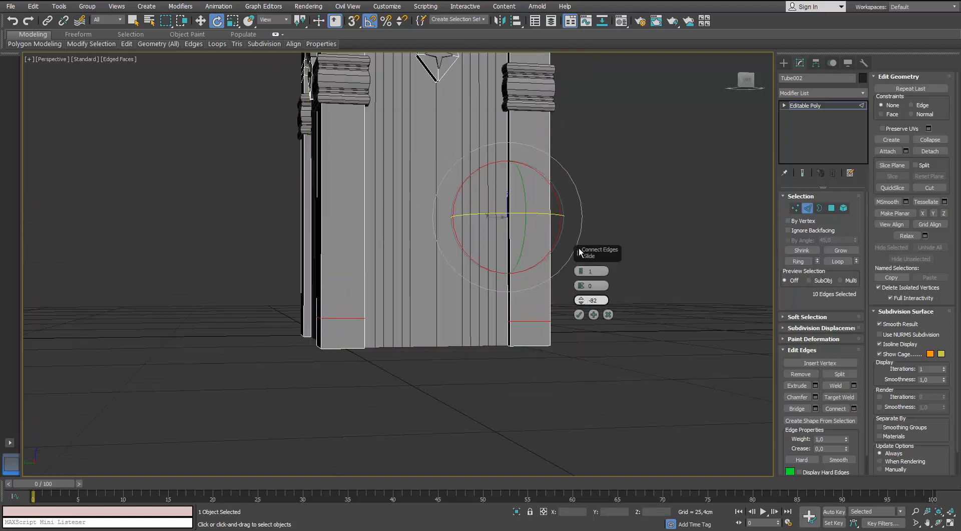
key("Return")
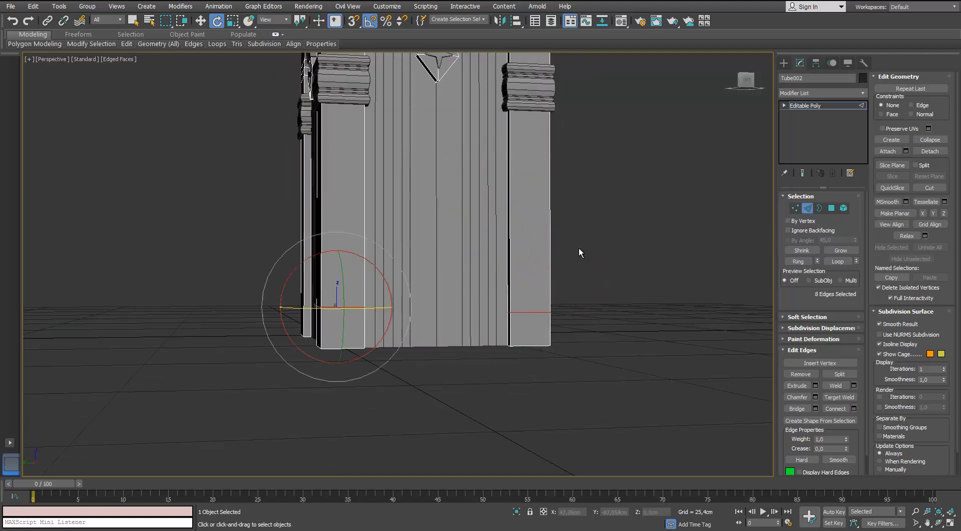
Bridge the facing base polygons of two neighbouring corner posts below the new cut to form a base board.
middle_click_drag(578, 253, 579, 252, "alt")
scroll(579, 252, "up", 4)
left_click(504, 354)
left_click(242, 285, "ctrl")
scroll(578, 252, "down", 4)
scroll(579, 252, "up", 2)
key("4")
key("4")
scroll(579, 252, "up", 3)
key("1")
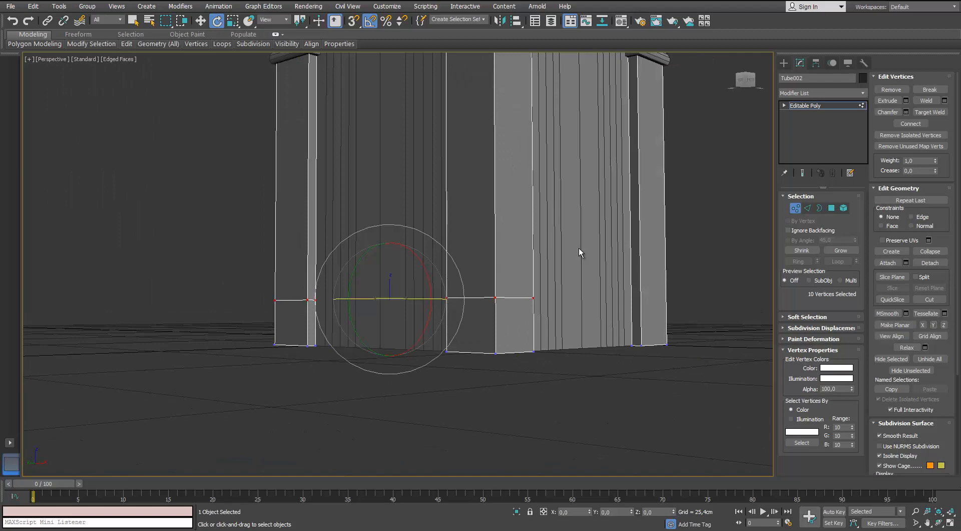
middle_click_drag(579, 253, 579, 252, "alt")
key("4")
scroll(579, 252, "up", 3)
key("shift+b")
Detach the four bridged base-board polygons from the column frame as a separate object.
key("f")
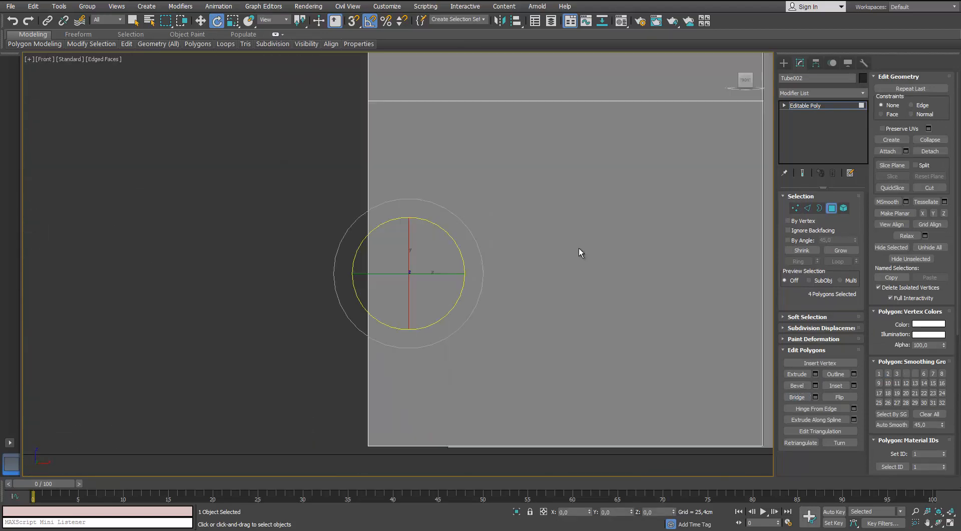
key("l")
key("z")
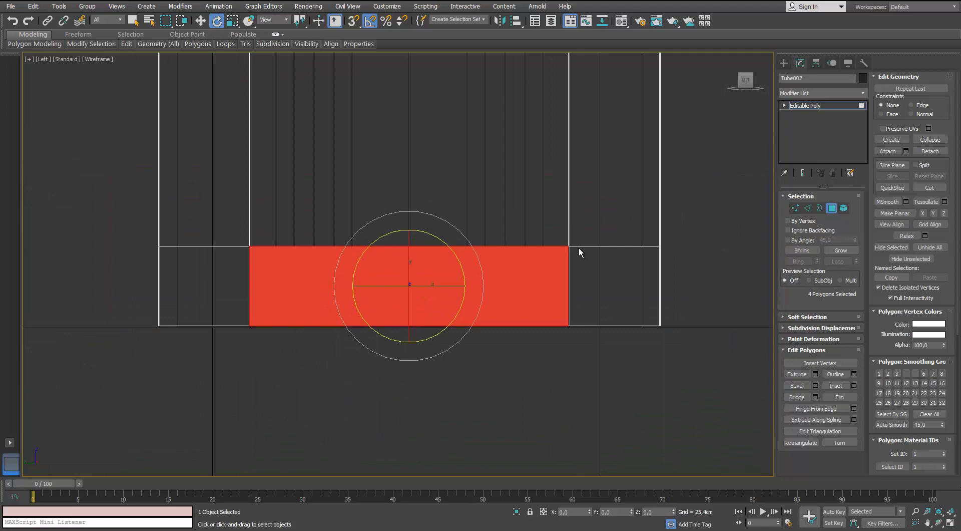
key("p")
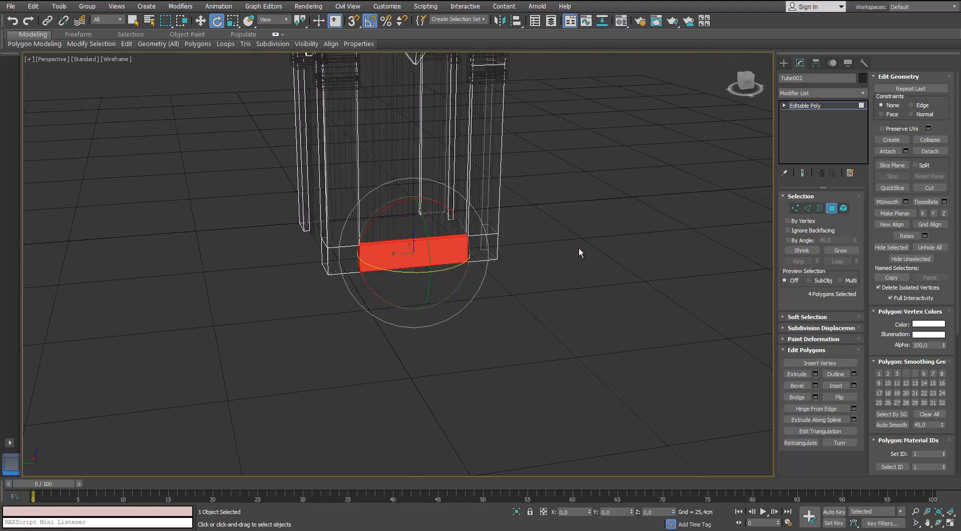
key("F3")
key("z")
key("alt+d")
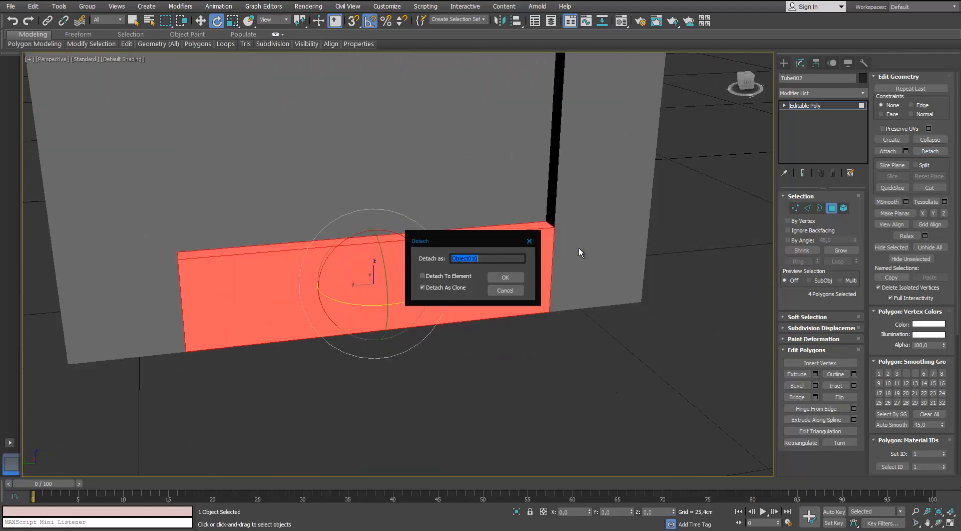
key("Return")
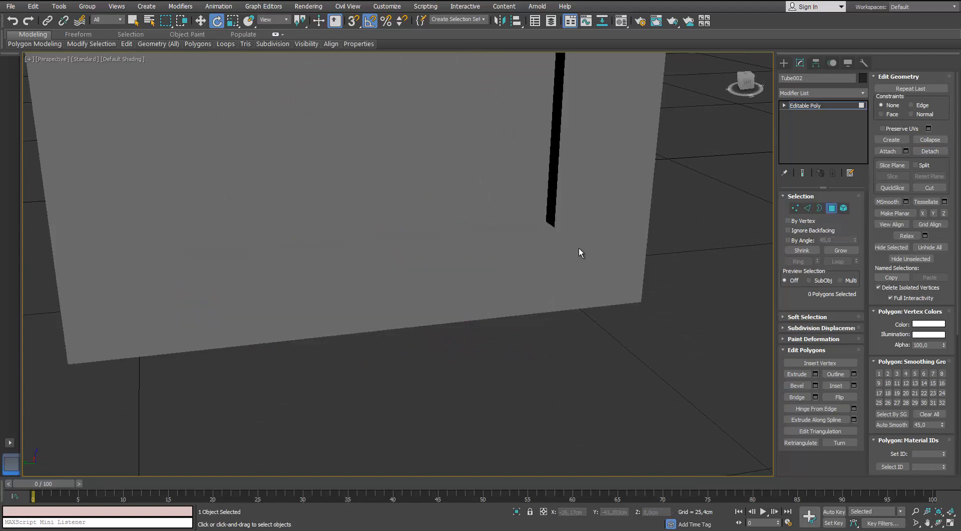
Leave polygon editing, show edged faces, and select only the detached base board with the Move tool.
key("4")
left_click(494, 354)
scroll(495, 355, "down", 3)
key("F4")
left_click_drag(479, 381, 433, 313)
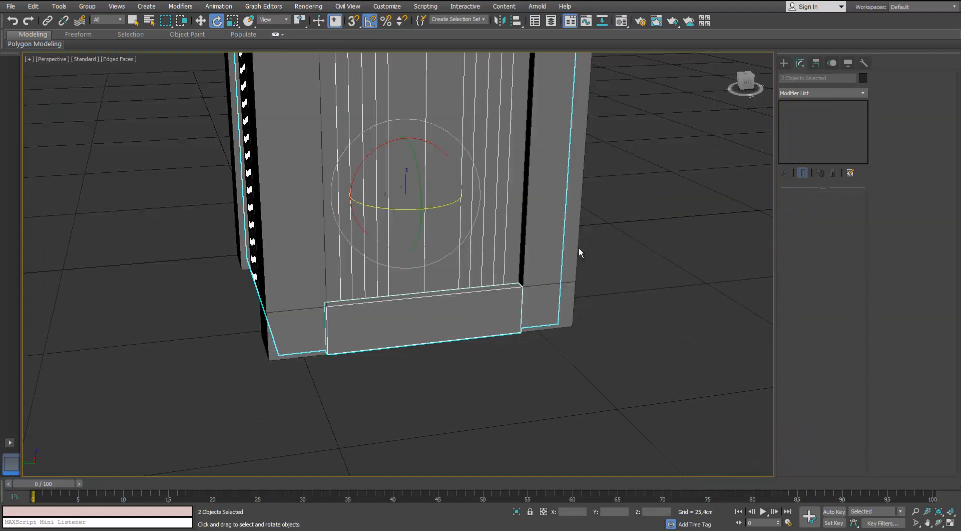
key("ctrl+z")
key("w")
middle_click_drag(579, 252, 586, 292, "alt")
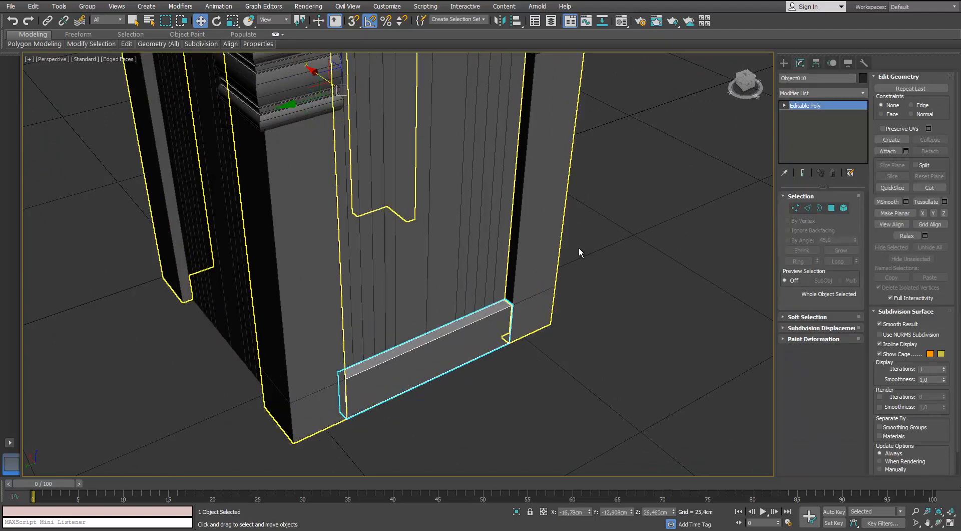
Isolate the column frame and bridge the opposite open edges to close the hole at the base of the first post.
left_click(579, 252)
key("alt+q")
middle_click_drag(579, 253, 580, 220, "alt")
middle_click_drag(579, 253, 538, 125)
scroll(579, 252, "up", 4)
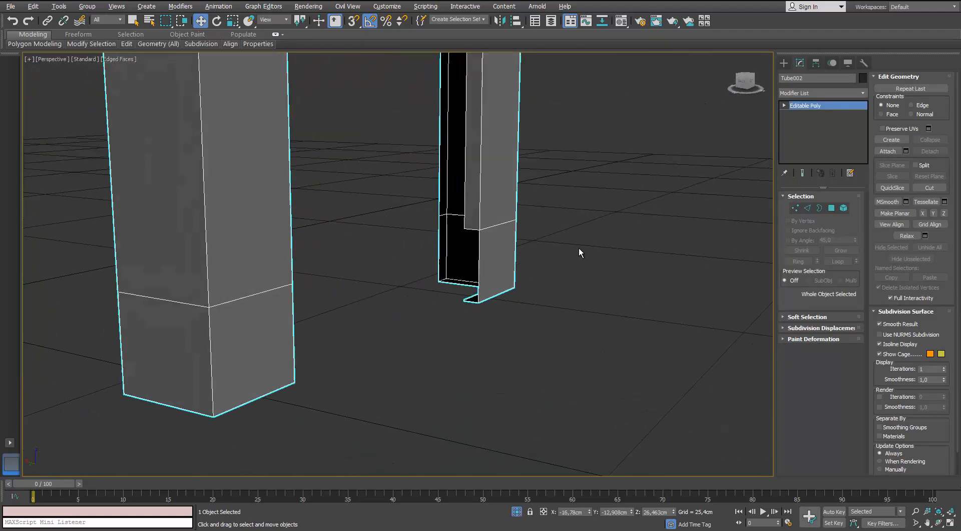
middle_click_drag(579, 253, 551, 252, "alt")
key("2")
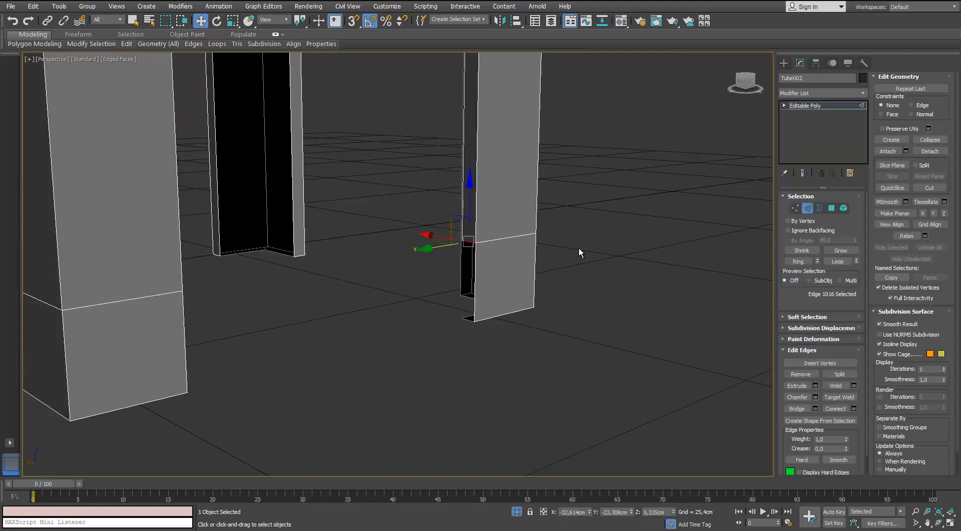
left_click(468, 318, "ctrl")
left_click(579, 253)
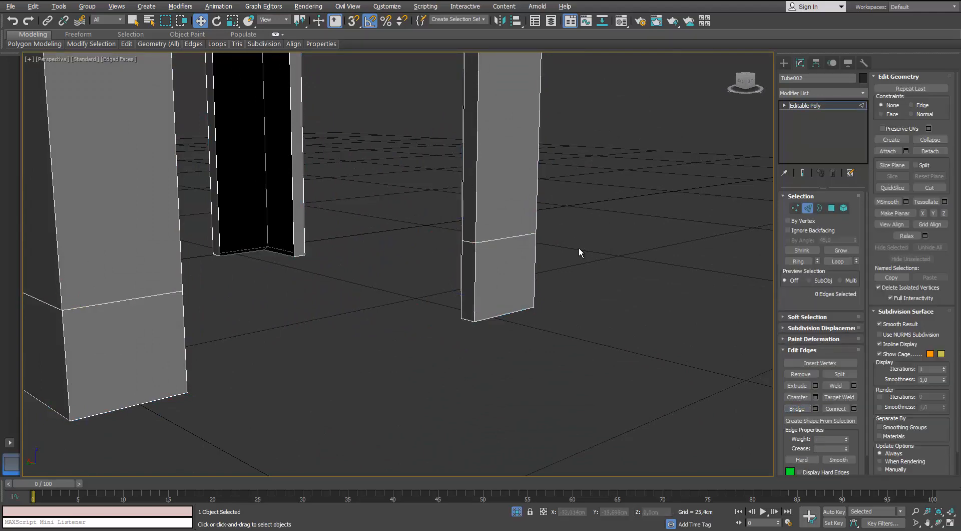
Bridge the opposite open edges at the base of the second post to close its hole.
middle_click_drag(579, 252, 726, 252, "alt")
key("ctrl+z")
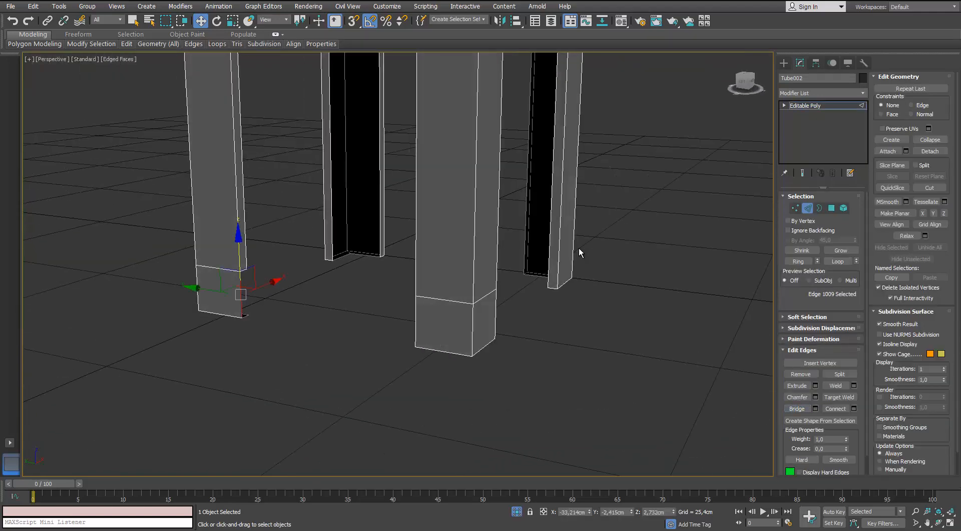
key("z")
key("semicolon")
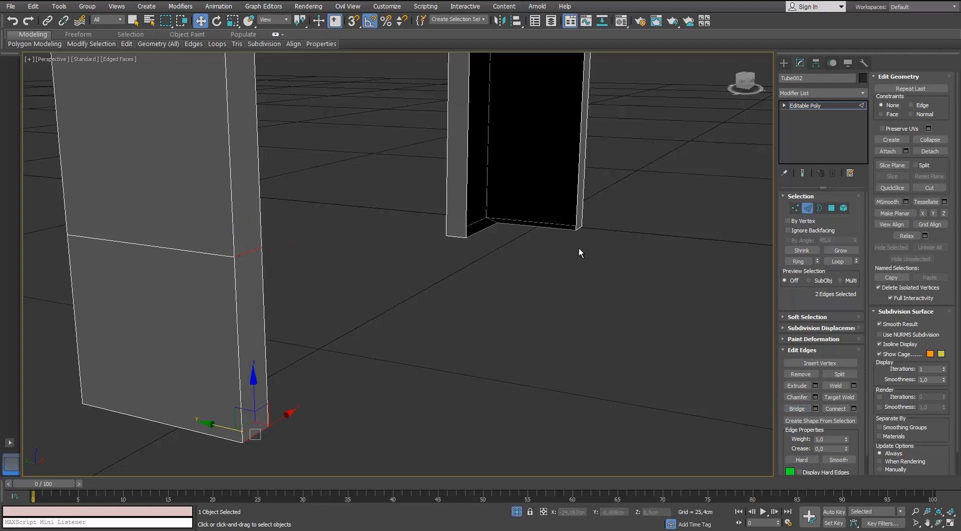
Remove the leftover horizontal cut loops around the bases of both corner posts.
scroll(579, 253, "down", 5)
mouse_move(579, 253)
middle_mouse_down("alt")
mouse_move(629, 252)
mouse_move(529, 252)
middle_mouse_up("alt")
double_click(620, 279)
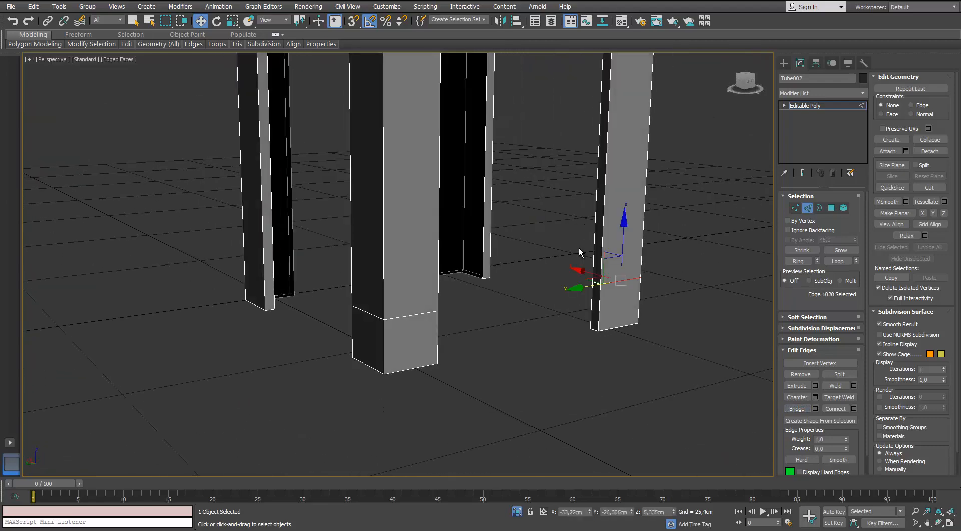
double_click(410, 315, "ctrl")
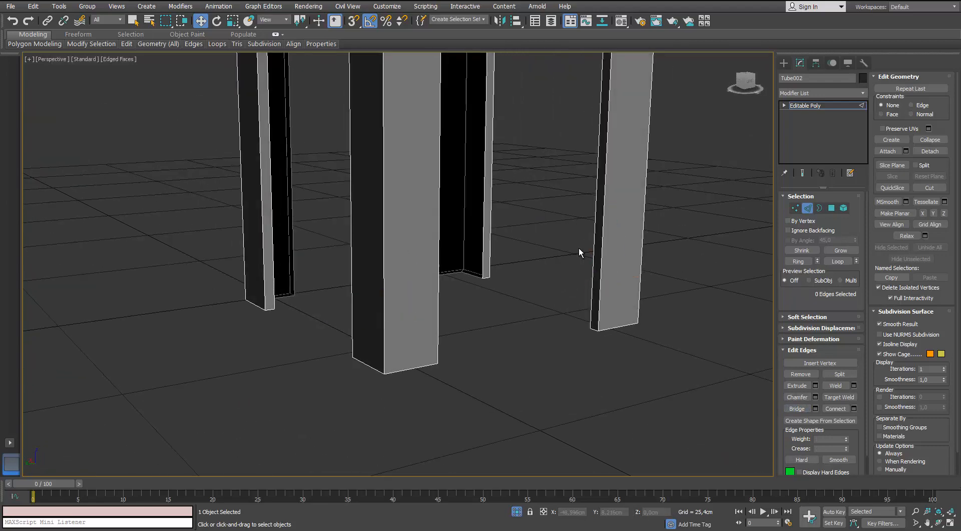
Leave isolation and align only the base board's pivot to the column frame so it sits at the column's centre.
key("alt+q")
key("2")
left_click(440, 358)
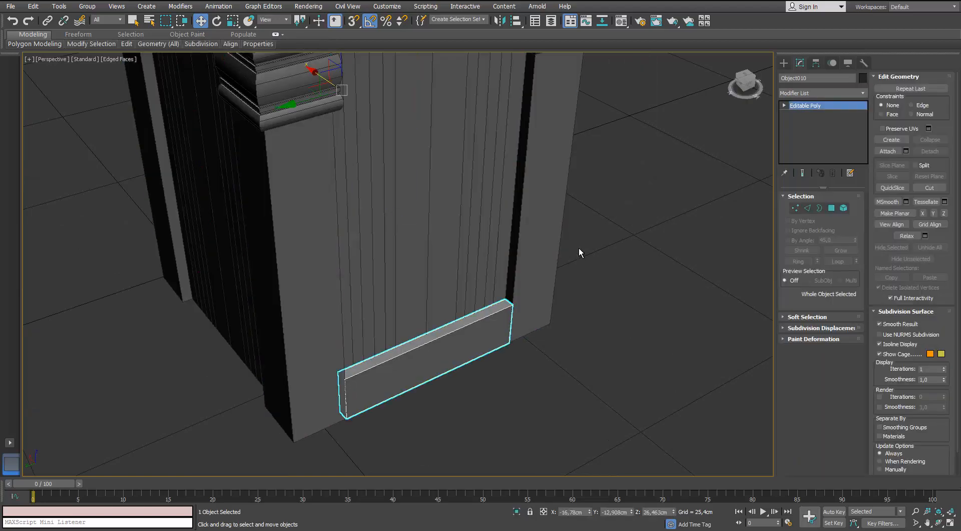
scroll(450, 437, "down", 3)
left_click(815, 63)
left_click(820, 132)
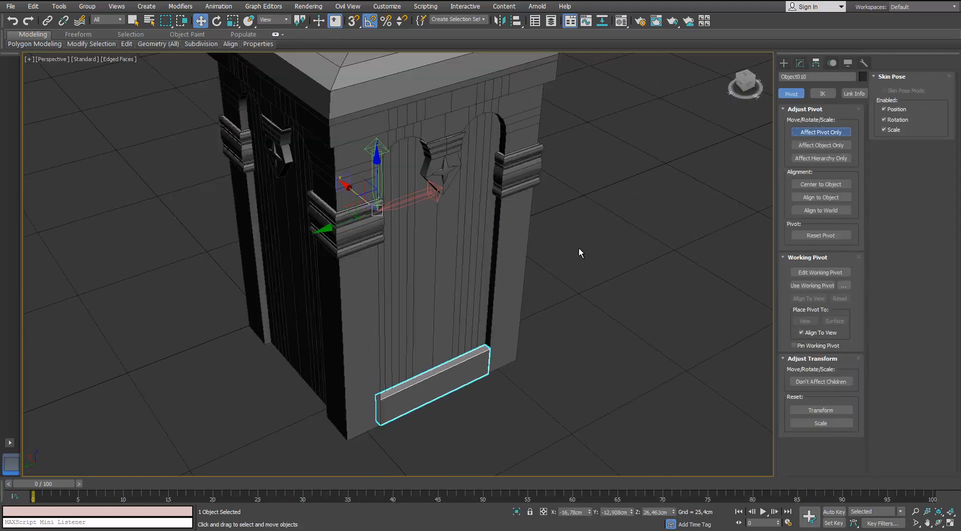
left_click(516, 21)
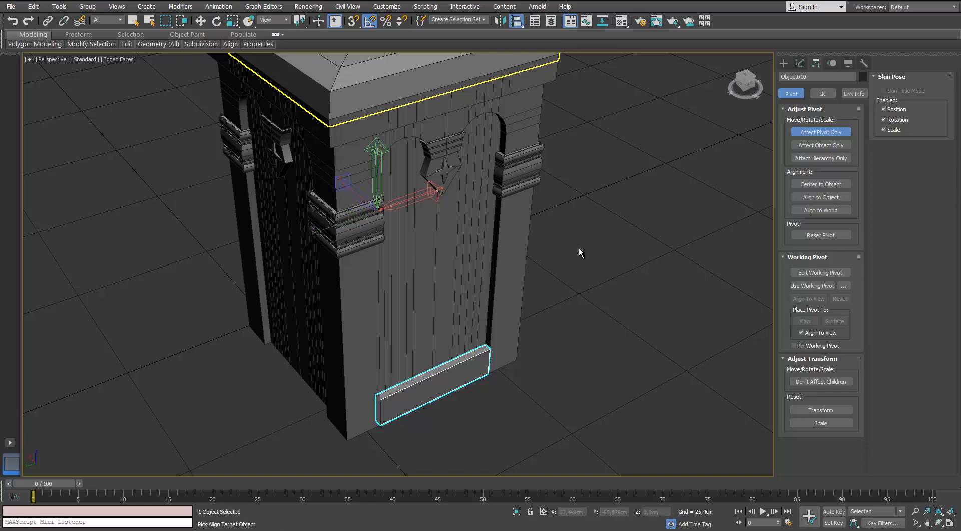
left_click(358, 300)
left_click(483, 346)
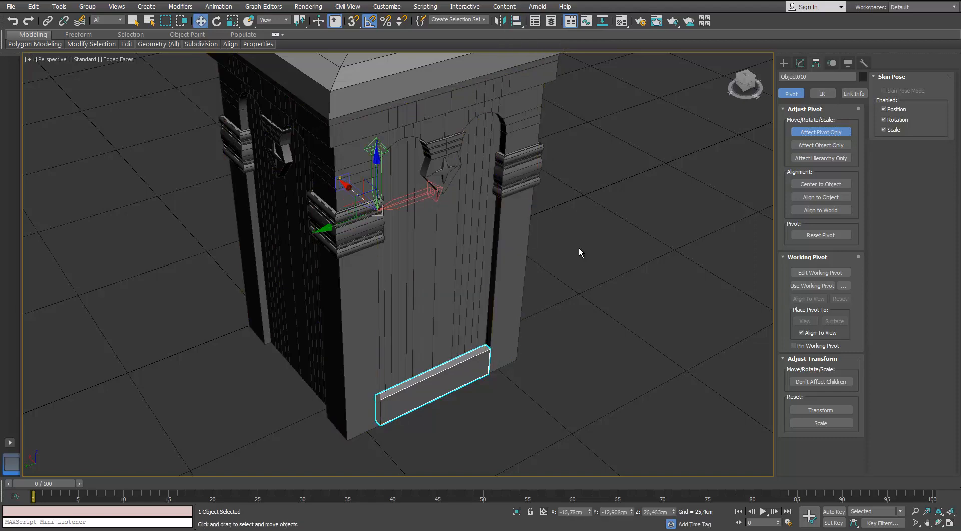
left_click(820, 131)
Rotate the base board around the column in 90-degree steps, creating three instances for the other sides.
key("e")
middle_click_drag(501, 252, 391, 252, "alt")
left_click_drag(420, 236, 505, 236, "shift")
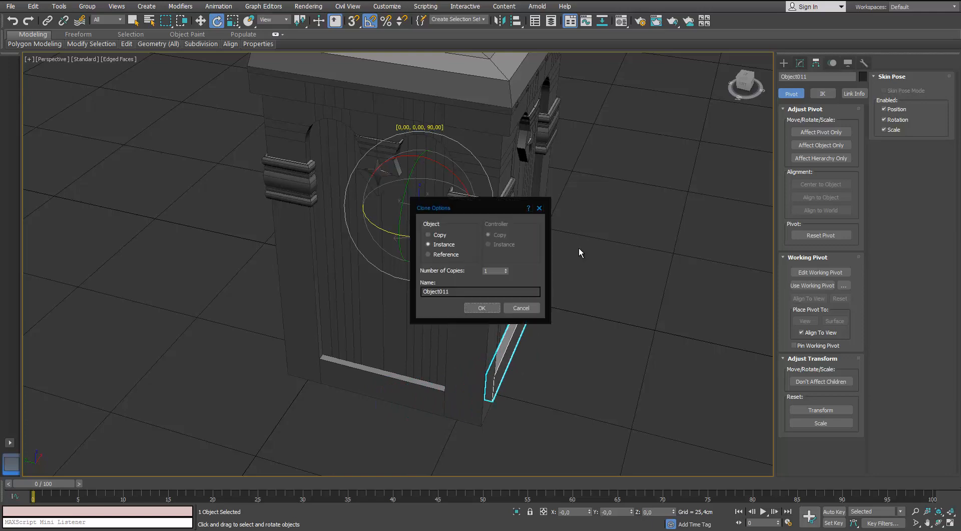
left_click(482, 307)
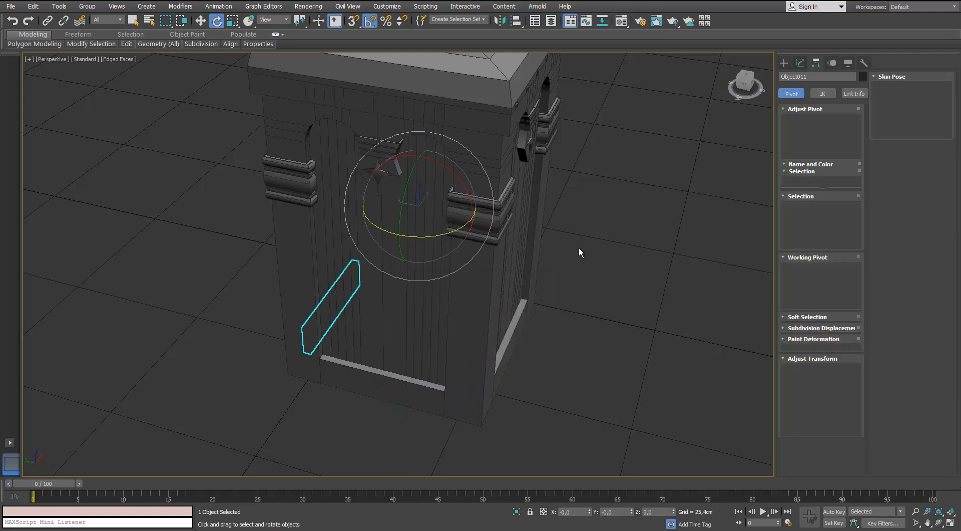
Examine the instanced base boards and the complete column up close and from several sides.
middle_click_drag(391, 252, 506, 253, "alt")
left_click(579, 252)
scroll(351, 310, "up", 5)
mouse_move(351, 310)
middle_mouse_down("alt")
mouse_move(390, 310)
mouse_move(388, 278)
middle_mouse_up("alt")
left_click(336, 320)
scroll(337, 316, "down", 6)
left_click(579, 252)
mouse_move(579, 253)
middle_mouse_down("alt")
mouse_move(621, 220)
mouse_move(470, 286)
middle_mouse_up("alt")
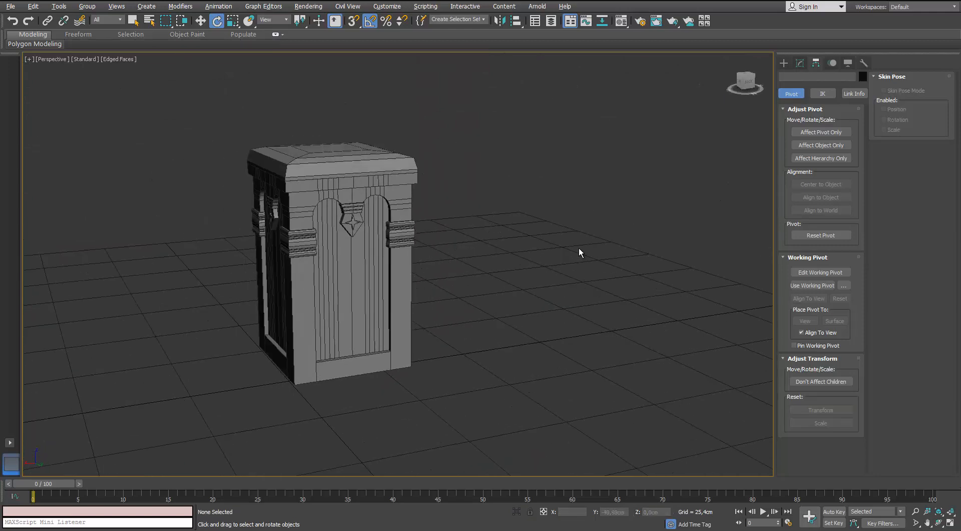
middle_click_drag(358, 252, 358, 260)
scroll(358, 260, "up", 5)
scroll(449, 229, "down", 5)
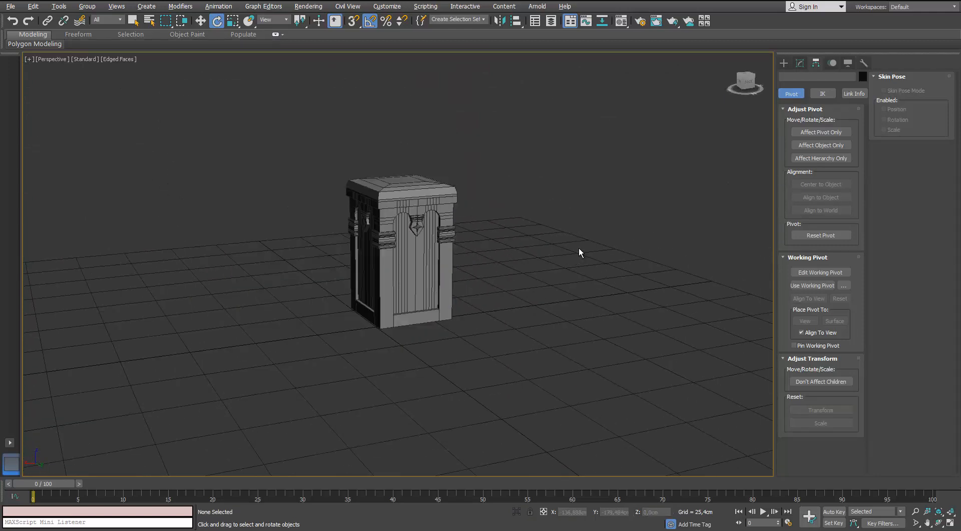
middle_click_drag(579, 235, 508, 258, "alt")
scroll(520, 250, "up", 4)
middle_click_drag(426, 253, 483, 256, "alt")
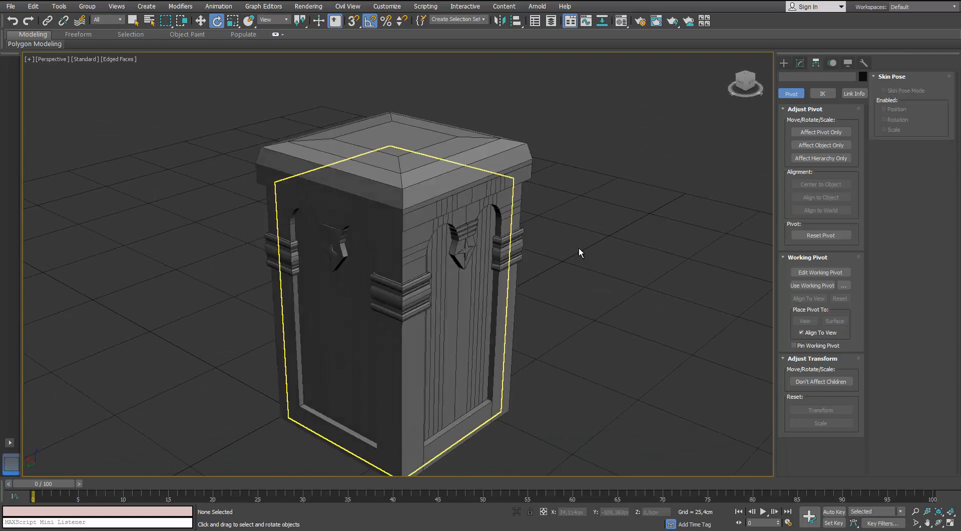
middle_click_drag(310, 140, 250, 138)
scroll(251, 137, "down", 3)
middle_click_drag(580, 252, 571, 260, "alt")
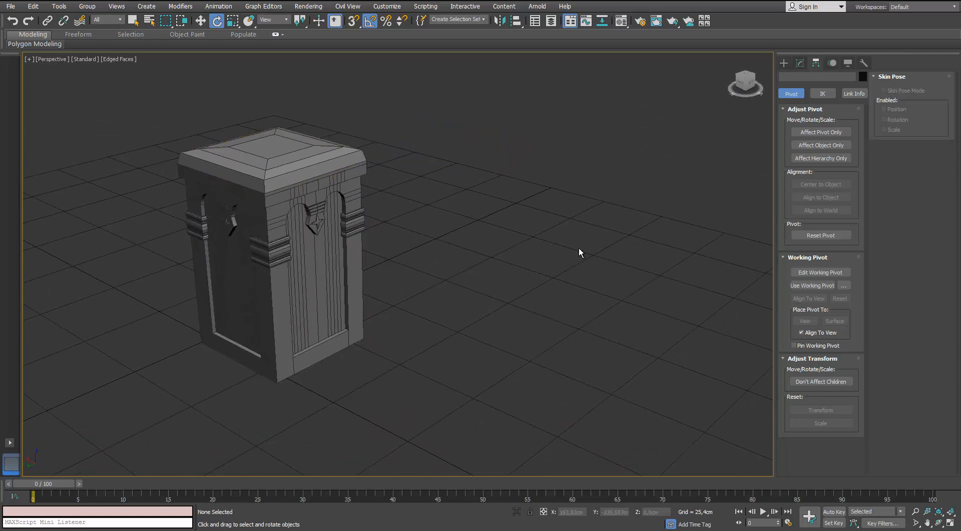
Select all objects of the column and place them on a new layer named Stool_HP.
left_click_drag(433, 72, 176, 405)
scroll(227, 193, "up", 3)
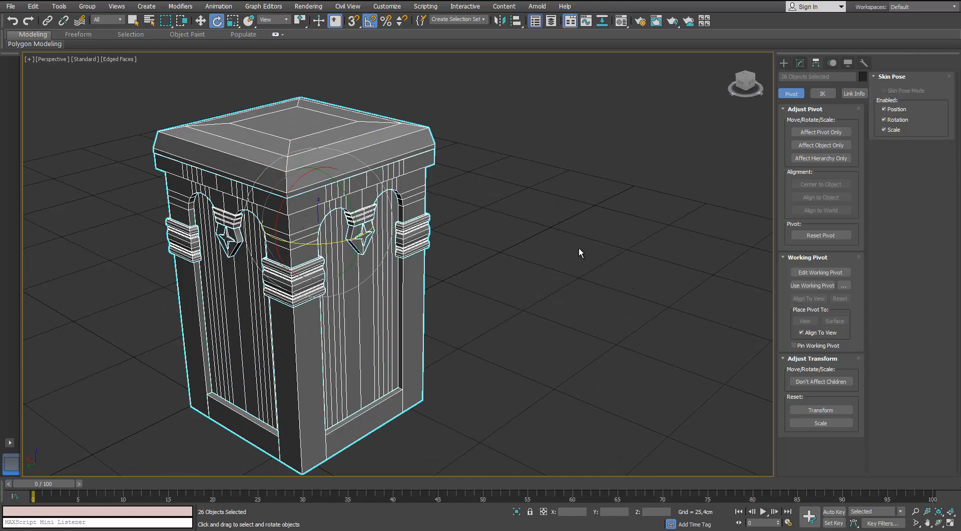
key("ctrl+alt+o")
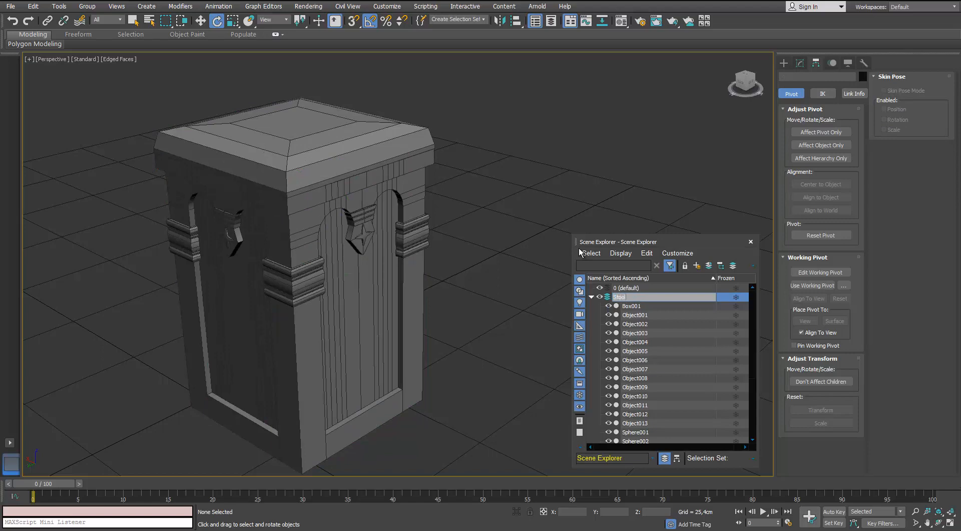
key("Return")
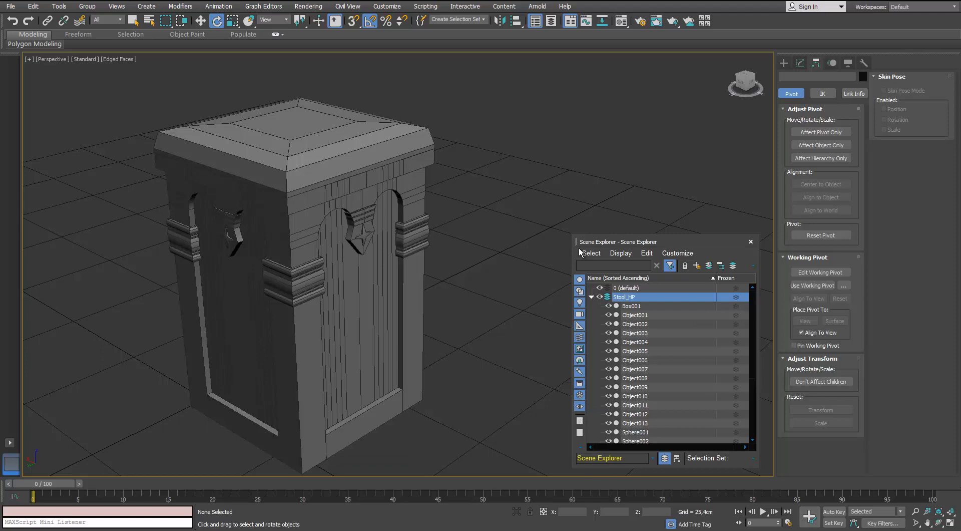
Select everything on the Stool_HP layer and mirror it on the X axis as copies.
key("alt+m")
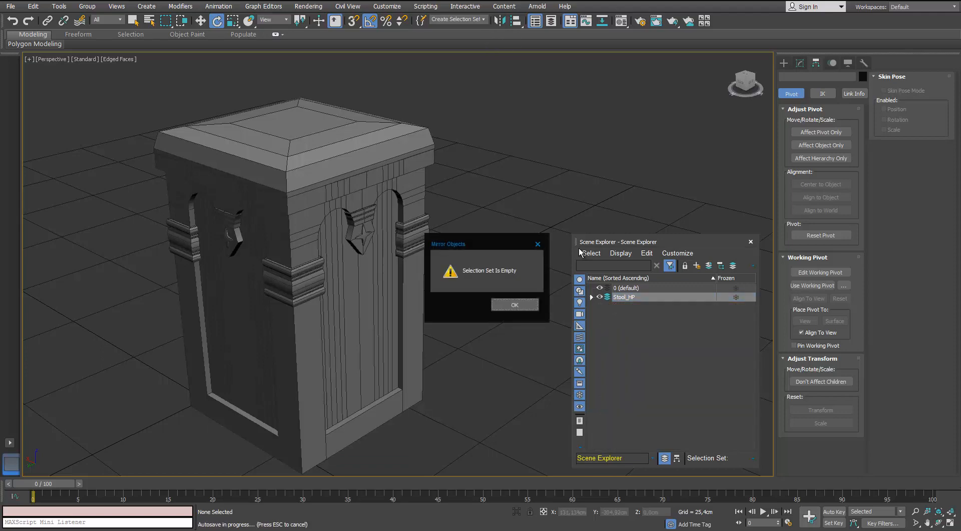
key("Return")
key("ctrl+a")
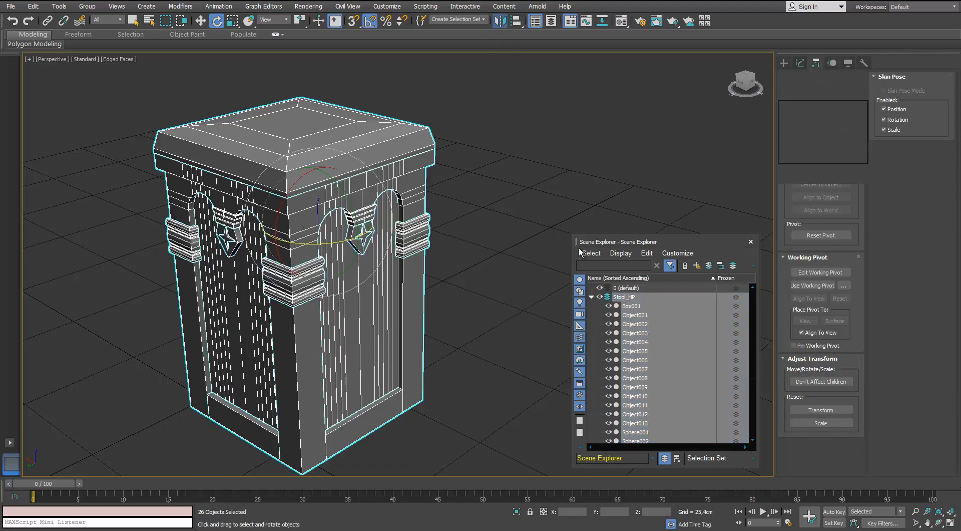
key("alt+m")
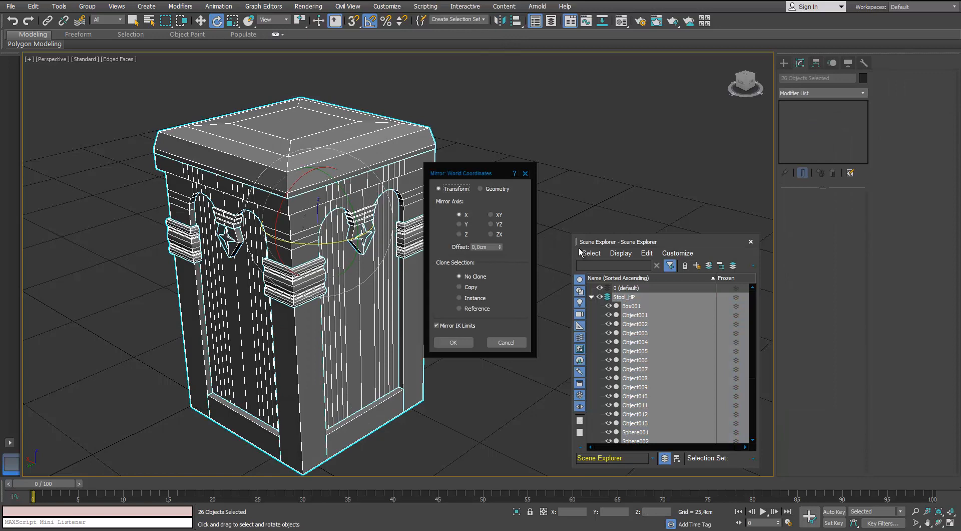
key("c")
key("Return")
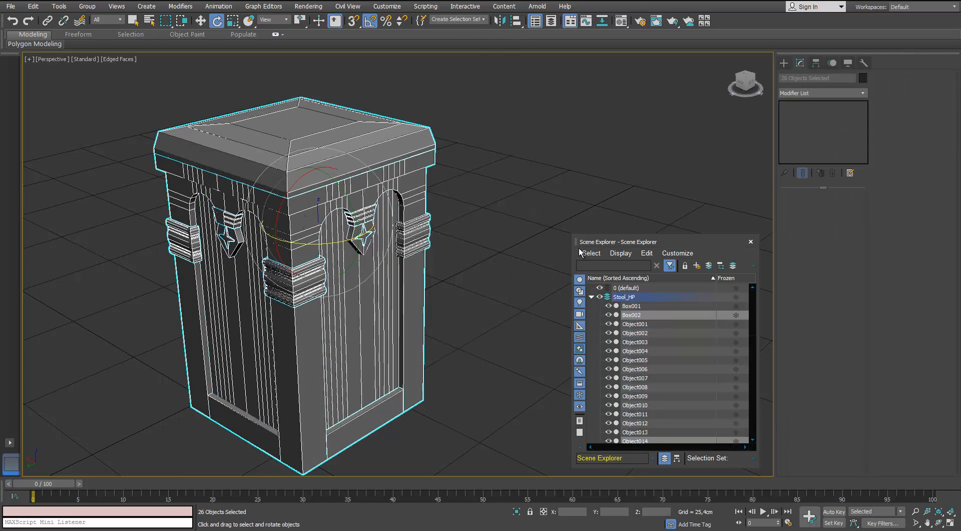
Place the copied objects on a new layer named Stool_LP and hide that layer.
left_click(696, 265)
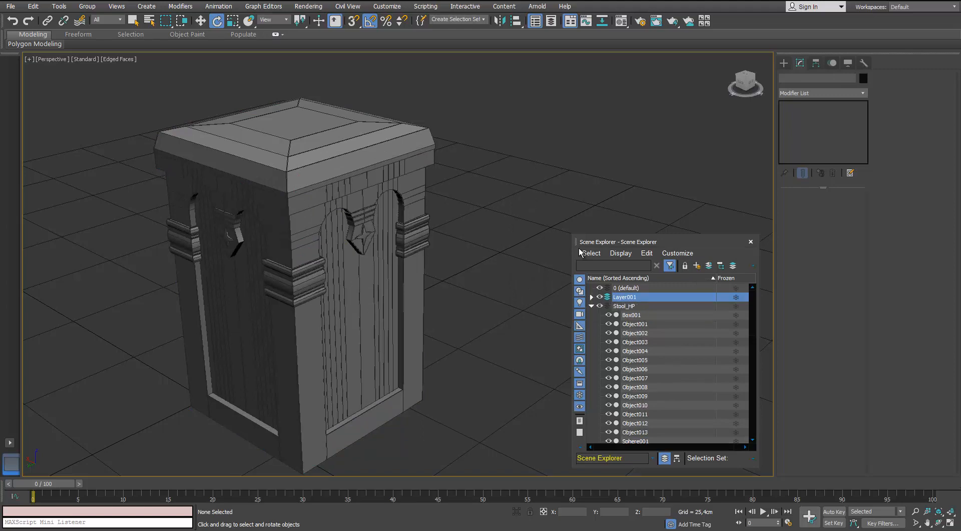
double_click(624, 296)
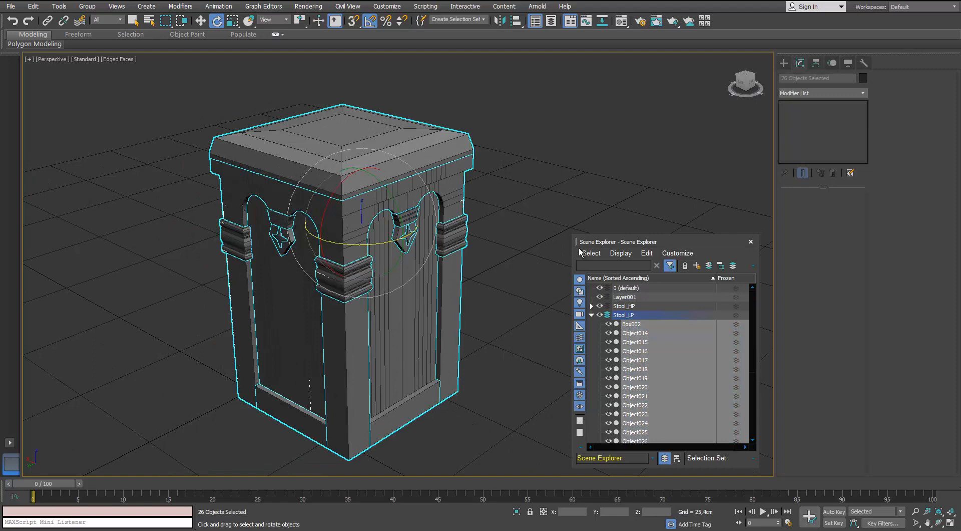
left_click(591, 314)
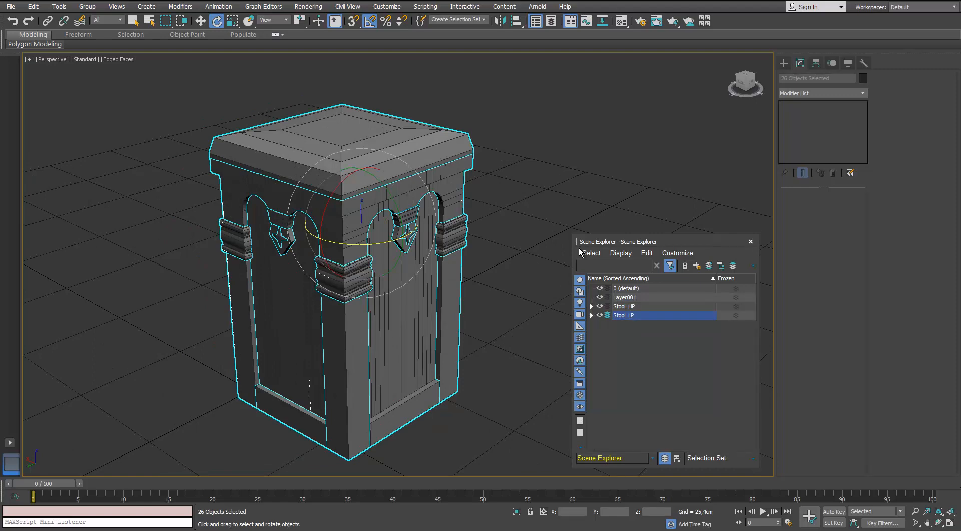
left_click(599, 315)
left_click(750, 241)
Select the column's cap and add a supporting edge loop just above its bottom edge with Swift Loop.
left_click(393, 143)
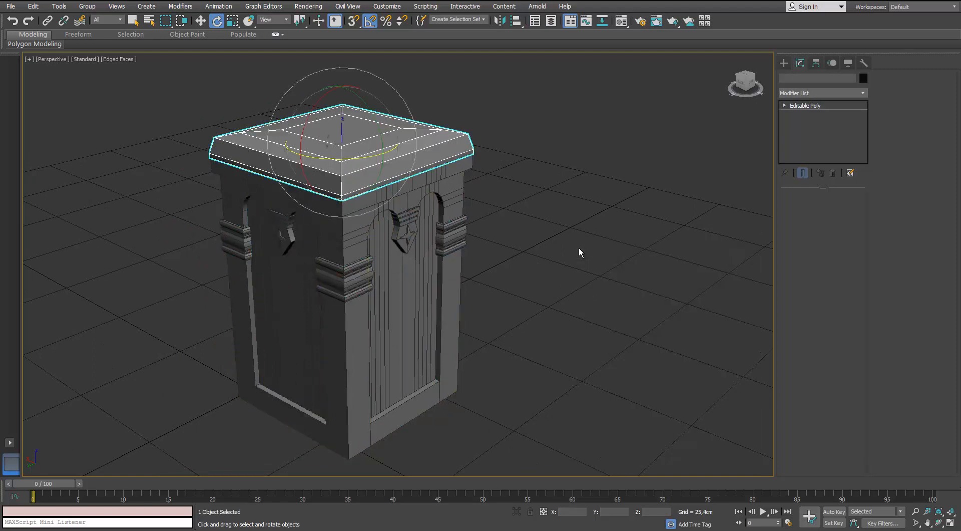
scroll(393, 142, "up", 3)
scroll(392, 142, "down", 3)
middle_click_drag(393, 143, 393, 153, "alt")
middle_click_drag(334, 152, 322, 159, "alt")
scroll(333, 152, "up", 3)
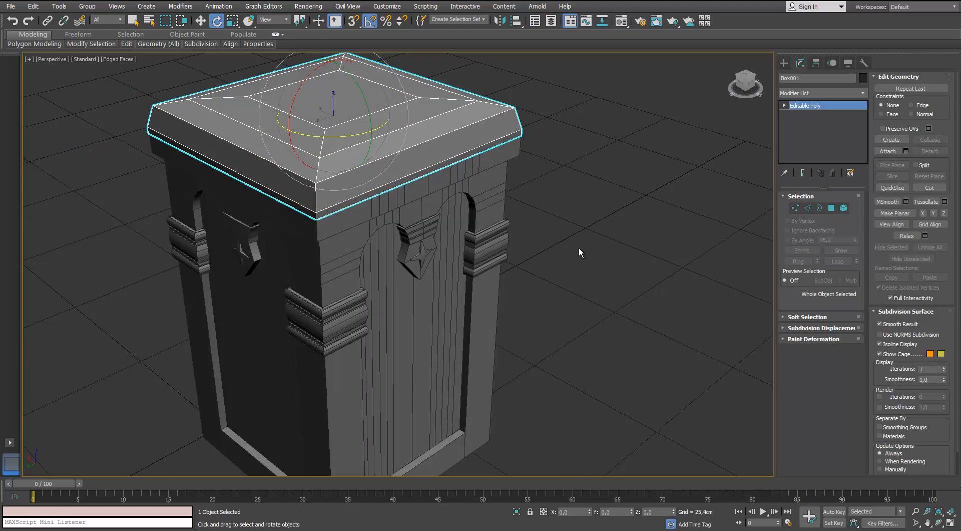
key("2")
middle_click_drag(579, 252, 589, 282)
left_click(579, 253)
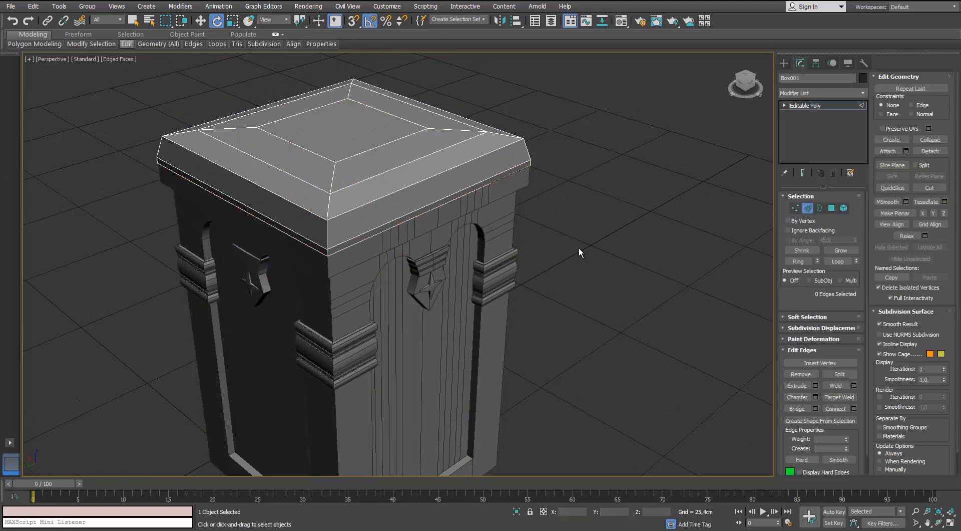
scroll(579, 252, "up", 8)
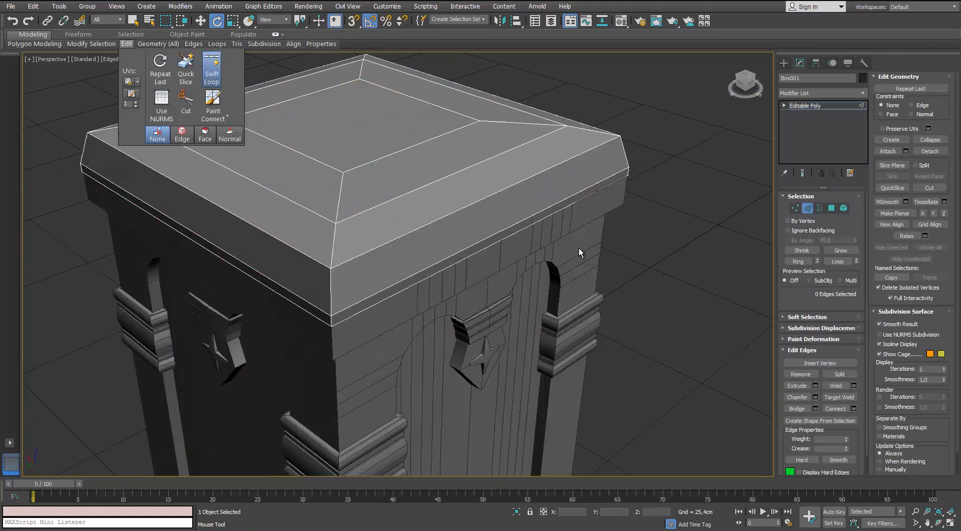
key("ctrl+z")
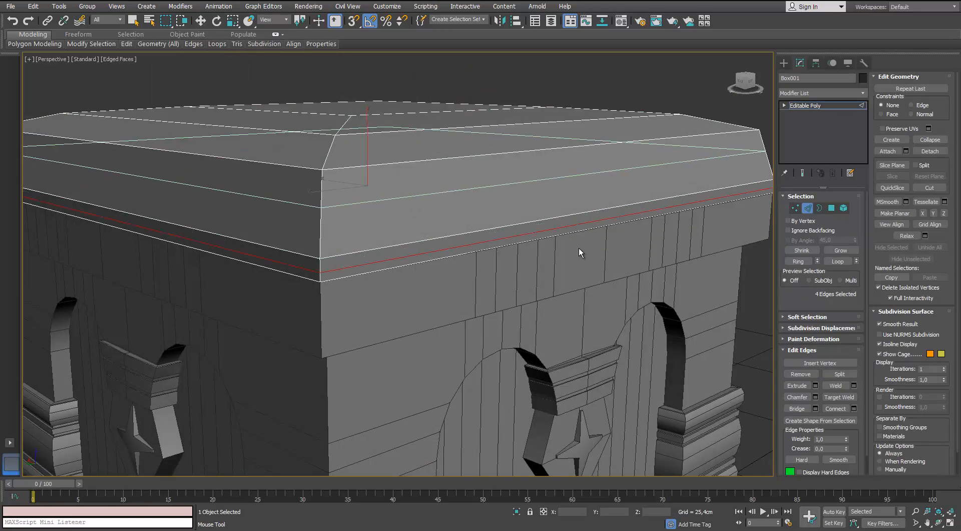
scroll(579, 252, "down", 6)
mouse_move(579, 252)
middle_mouse_down("alt")
mouse_move(588, 289)
mouse_move(579, 252)
middle_mouse_up("alt")
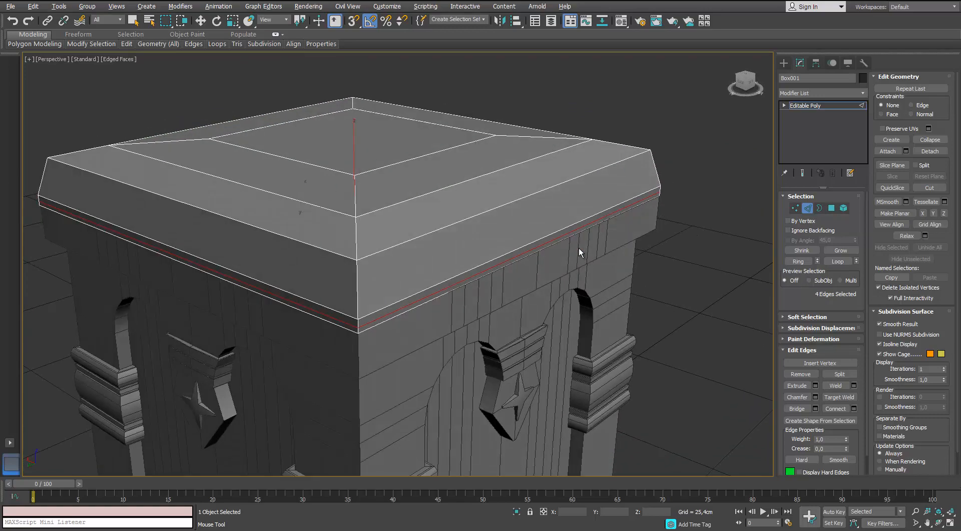
key("w")
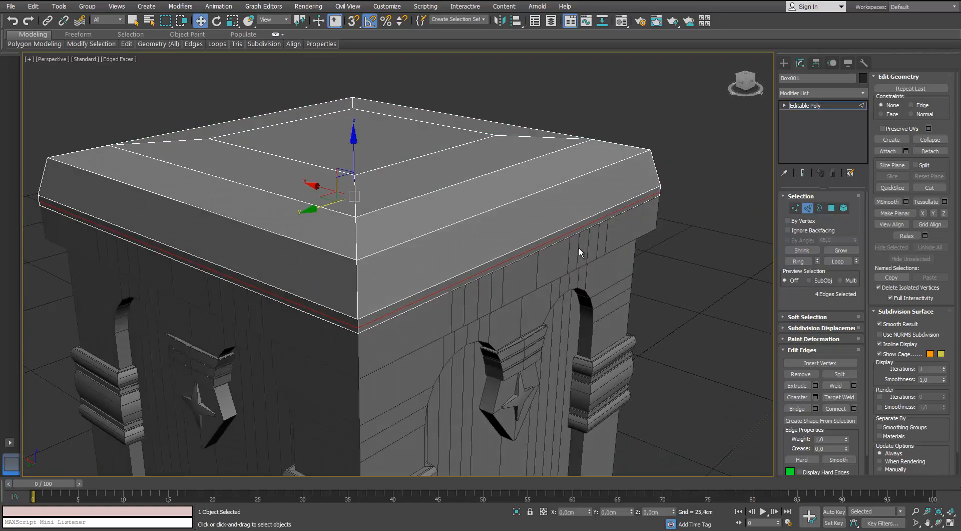
key("ctrl+z")
scroll(579, 252, "down", 3)
middle_click_drag(579, 253, 580, 253, "alt")
double_click(588, 265, "ctrl")
double_click(312, 339, "ctrl")
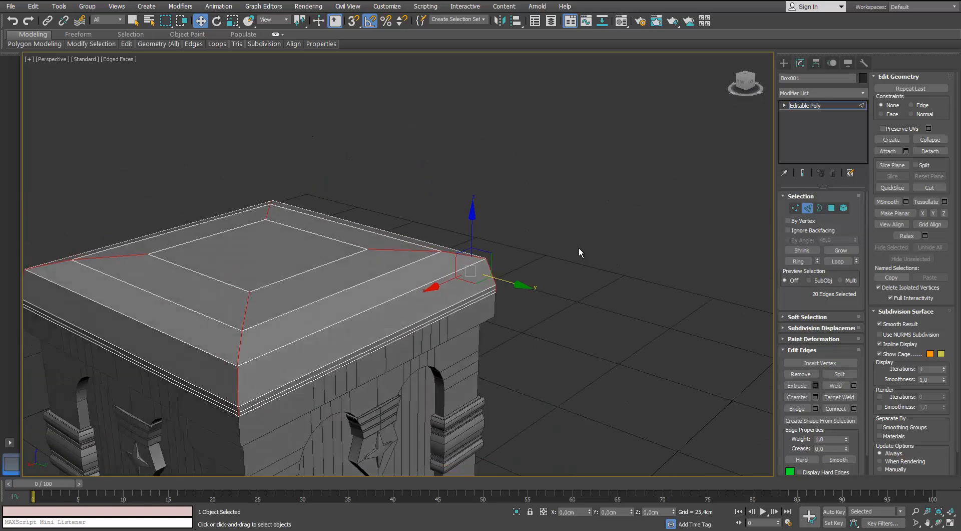
left_click(814, 396)
scroll(212, 321, "up", 3)
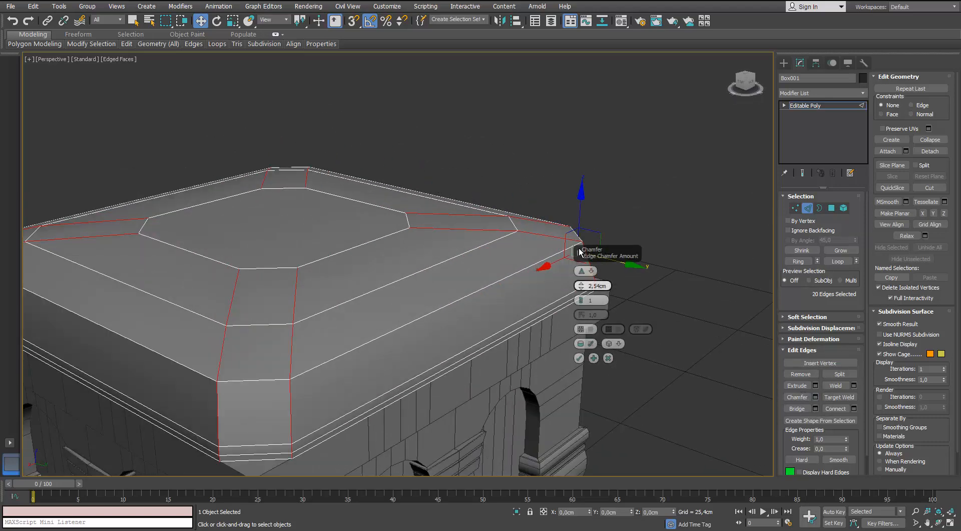
right_click(581, 286)
left_click_drag(581, 286, 581, 271)
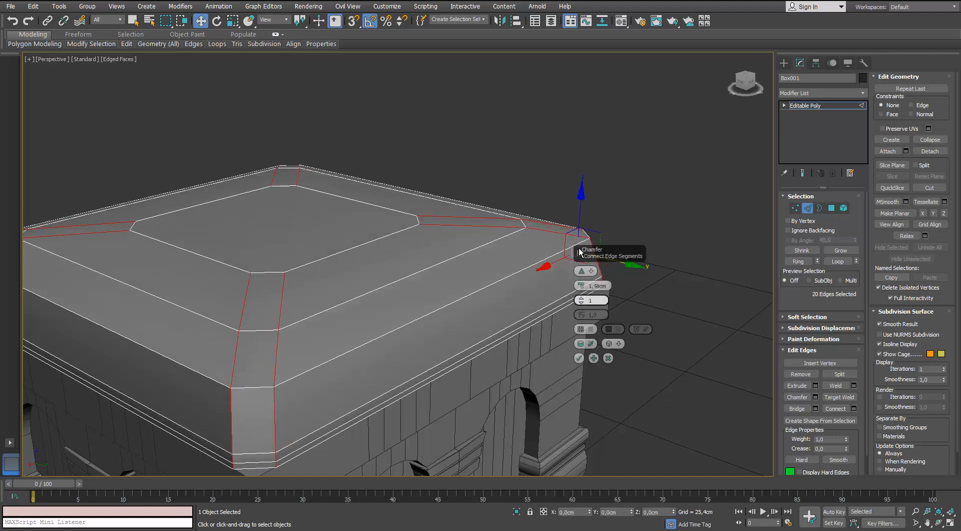
left_click(581, 297)
mouse_move(579, 295)
middle_mouse_down("alt")
mouse_move(579, 220)
mouse_move(563, 260)
mouse_move(548, 268)
middle_mouse_up("alt")
scroll(579, 253, "down", 2)
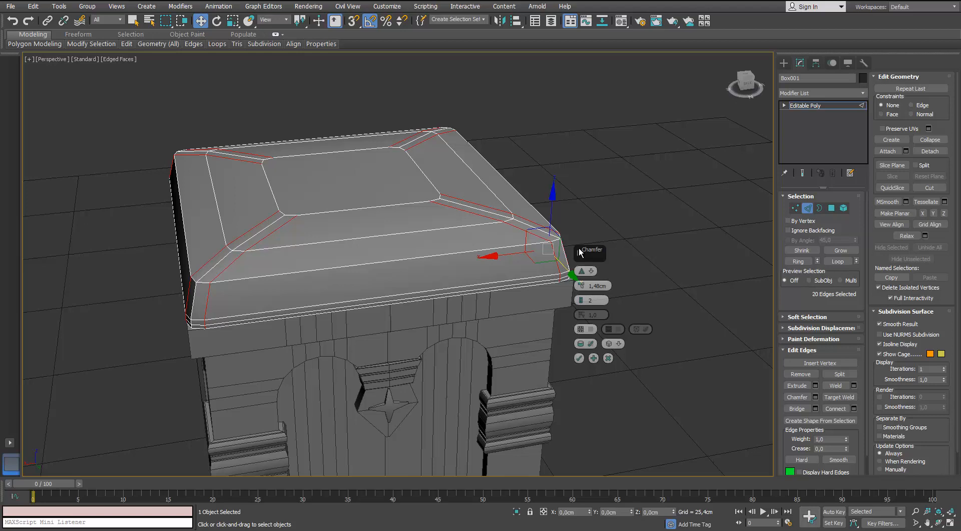
left_click(579, 252)
Select the ring of the cap's front edges and connect them with 2 segments and a pinch of 93.
left_click(381, 261)
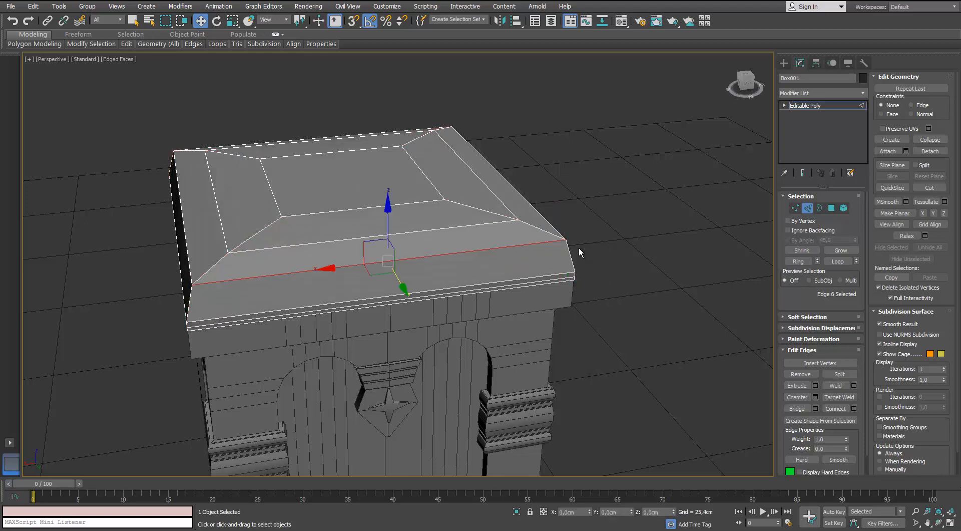
key("r")
middle_click_drag(382, 257, 352, 275, "alt")
key("alt+r")
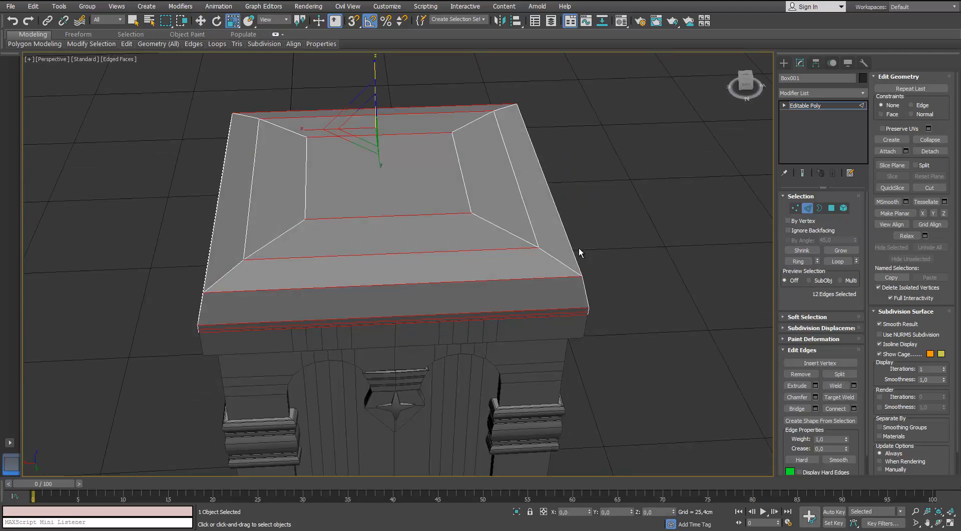
key("ctrl+shift+e")
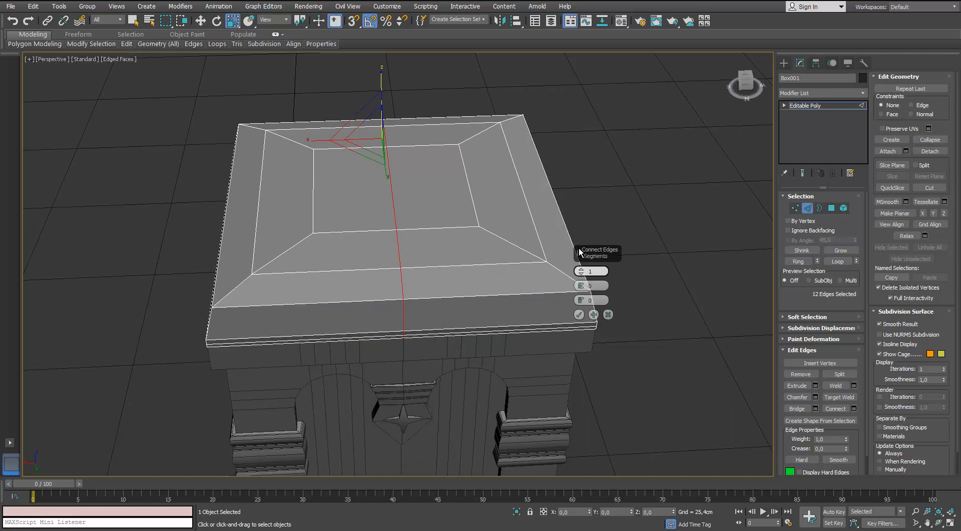
left_click(581, 269)
left_click_drag(582, 285, 581, 256)
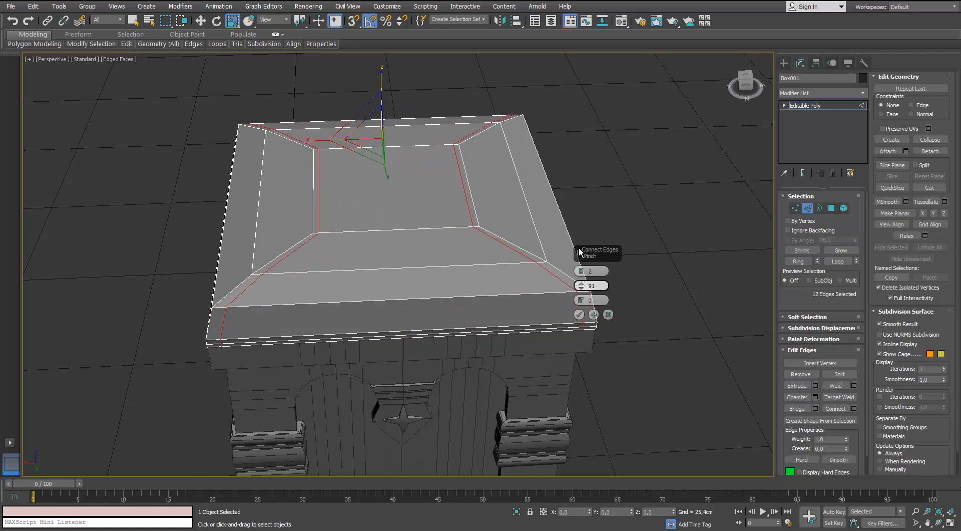
left_click(579, 314)
middle_click_drag(579, 280, 665, 250, "alt")
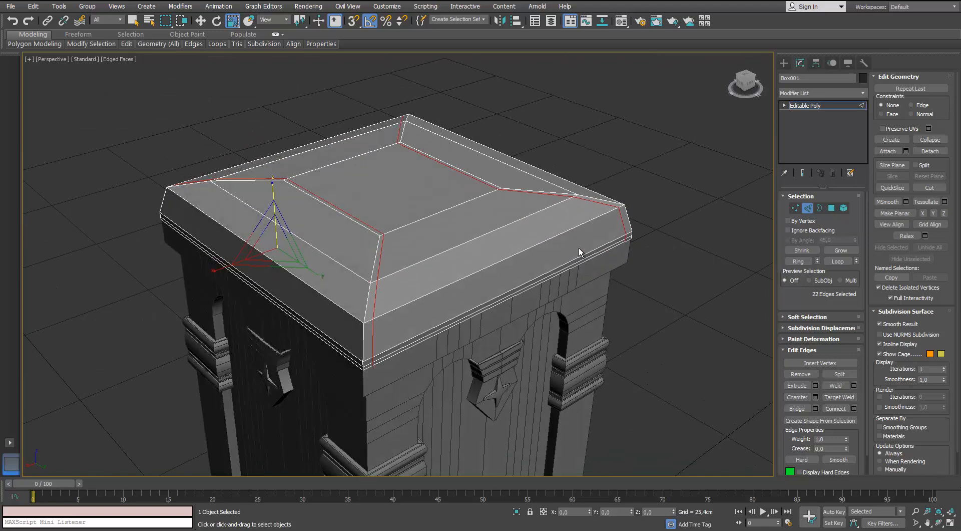
Connect the cap's edge ring in the perpendicular direction, also with 2 segments and a pinch of 93.
left_click(287, 230)
key("alt+r")
left_click(854, 408)
middle_click_drag(578, 252, 651, 252, "alt")
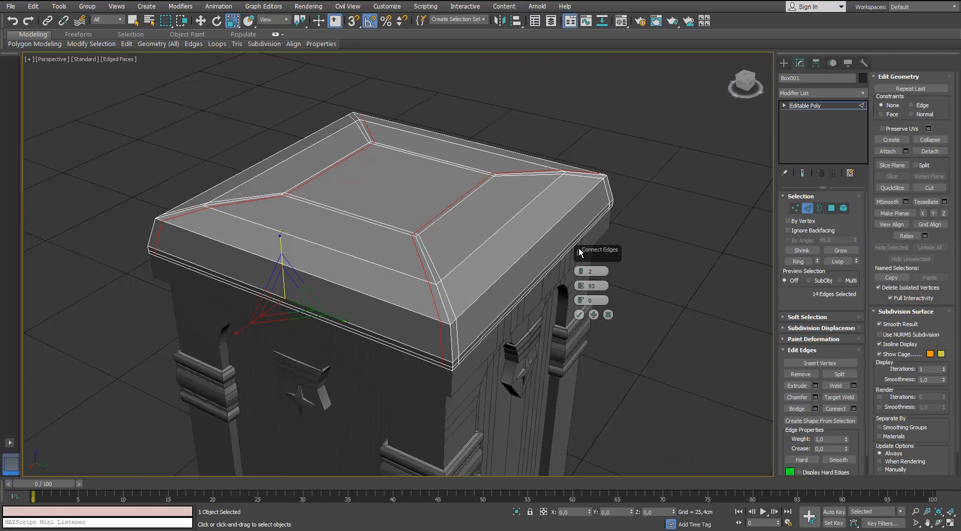
left_click(580, 314)
left_click(807, 208)
Add a TurboSmooth modifier to the cap and check the smoothed shape without edged faces.
left_click(821, 93)
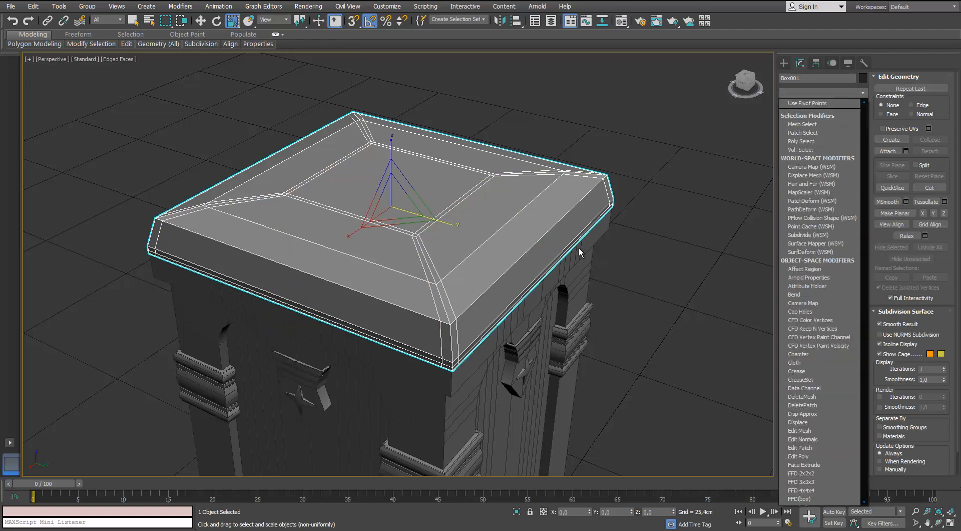
key("t")
key("t")
key("t")
key("Return")
mouse_move(579, 252)
middle_mouse_down("alt")
mouse_move(548, 211)
mouse_move(538, 223)
middle_mouse_up("alt")
key("F4")
scroll(579, 253, "down", 4)
mouse_move(579, 253)
middle_mouse_down("alt")
mouse_move(558, 306)
mouse_move(589, 296)
mouse_move(601, 190)
middle_mouse_up("alt")
scroll(579, 252, "up", 3)
Examine the cap's supporting edges at the Editable Poly level beneath TurboSmooth, with and without edged faces.
left_click(804, 114)
middle_click_drag(579, 252, 576, 310, "alt")
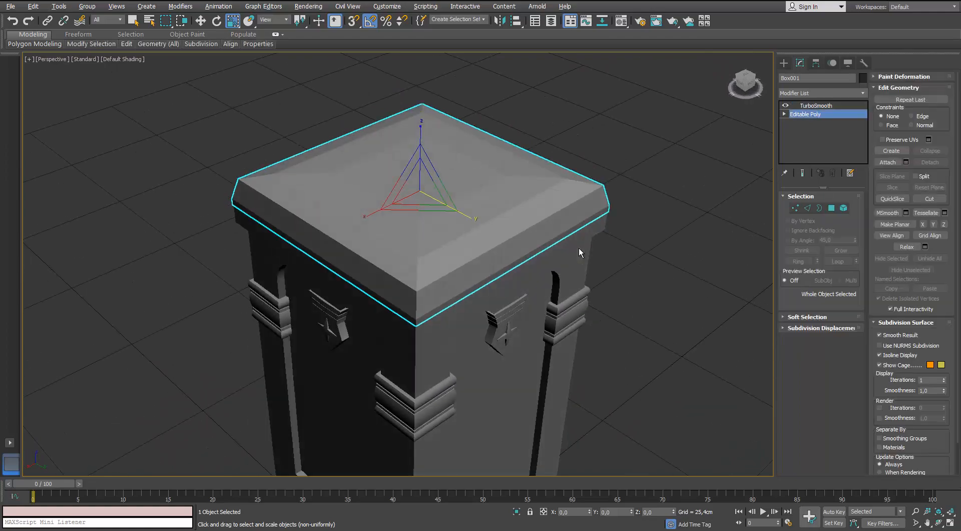
key("2")
key("F4")
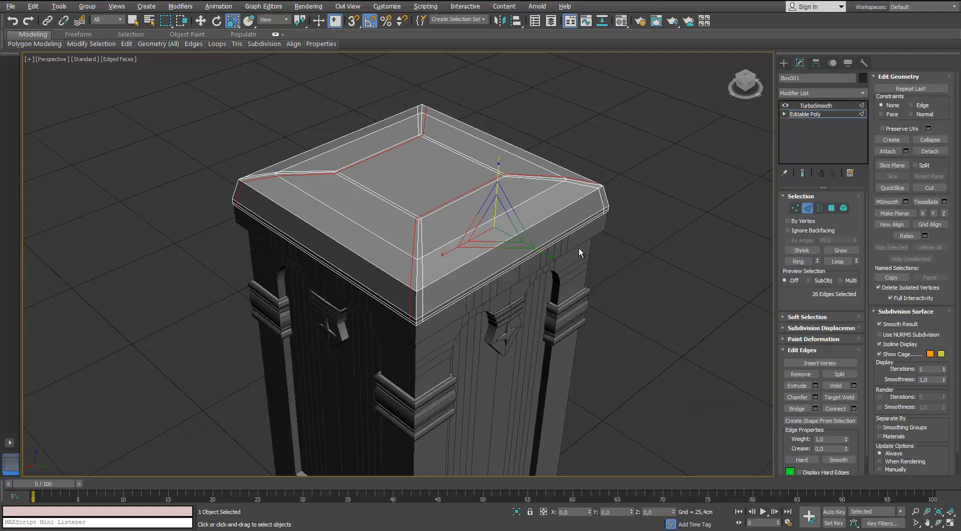
mouse_move(579, 252)
middle_mouse_down("alt")
mouse_move(588, 193)
mouse_move(579, 253)
middle_mouse_up("alt")
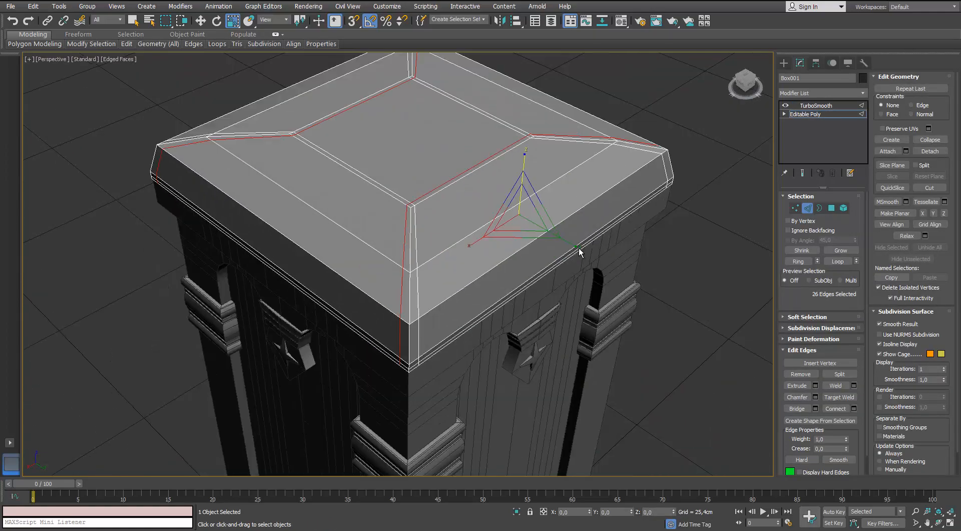
scroll(579, 252, "down", 6)
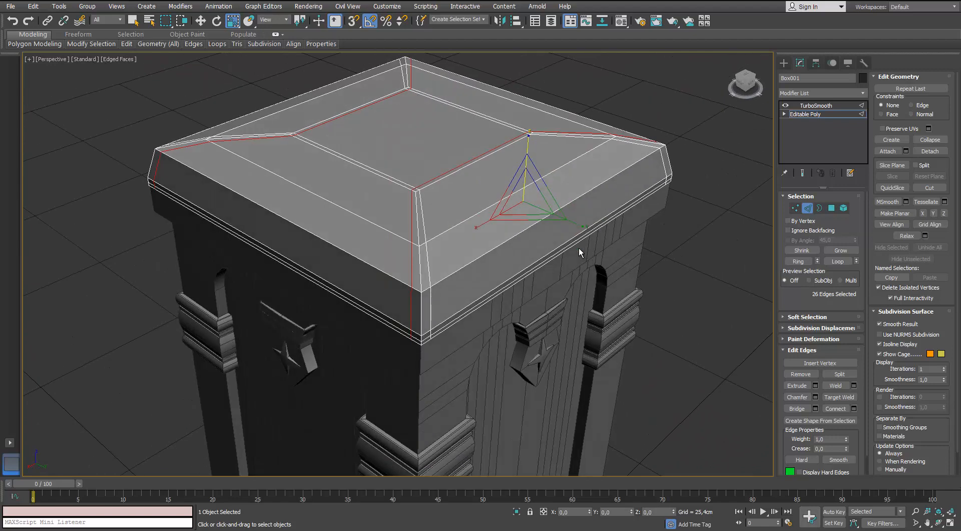
scroll(579, 253, "up", 3)
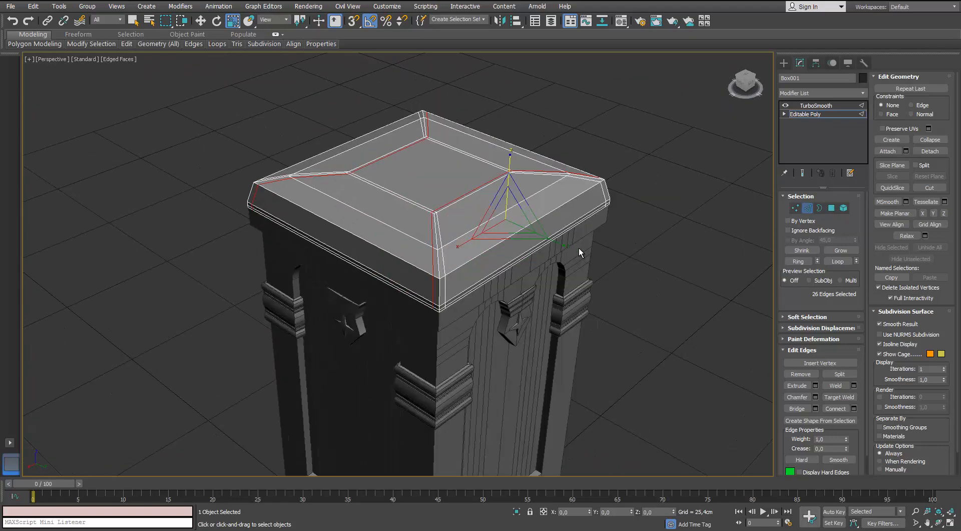
key("2")
key("ctrl+d")
mouse_move(579, 252)
middle_mouse_down("alt")
mouse_move(576, 240)
mouse_move(580, 252)
middle_mouse_up("alt")
key("F4")
key("F4")
Isolate the column body and use Swift Loop to add supporting loops near the top and bottom edges of its upper rim.
key("alt+q")
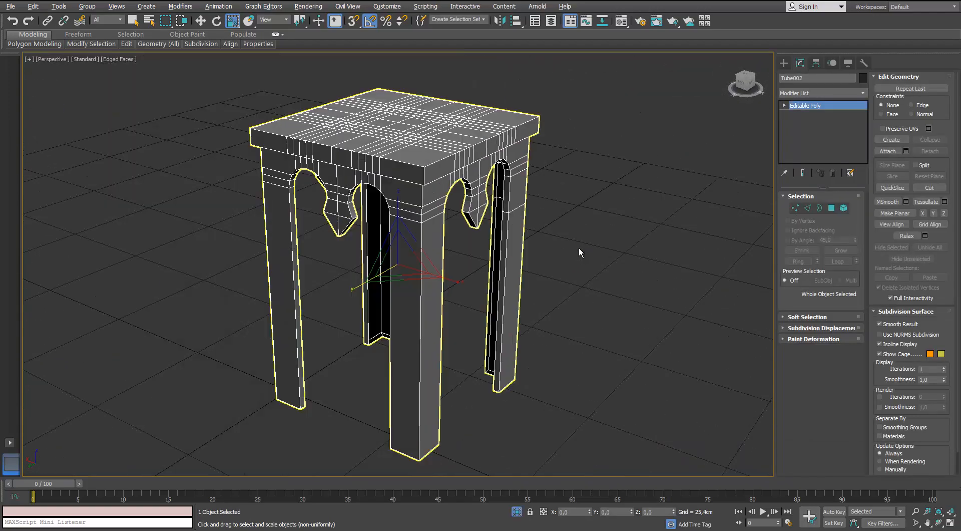
scroll(579, 252, "up", 8)
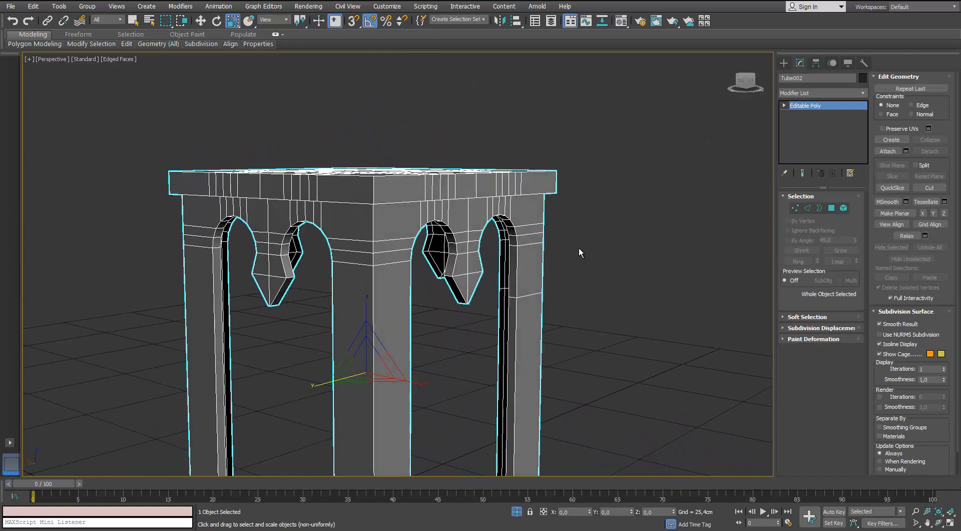
key("2")
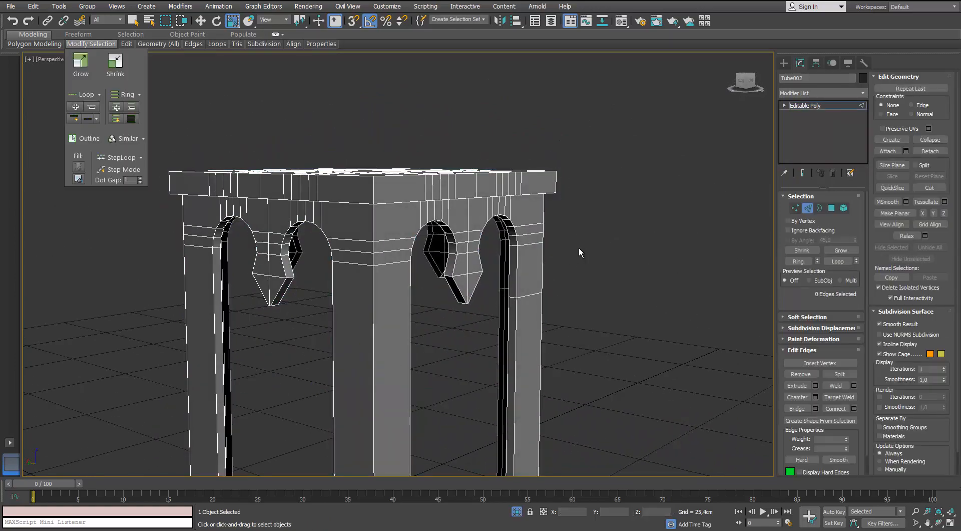
scroll(579, 252, "up", 6)
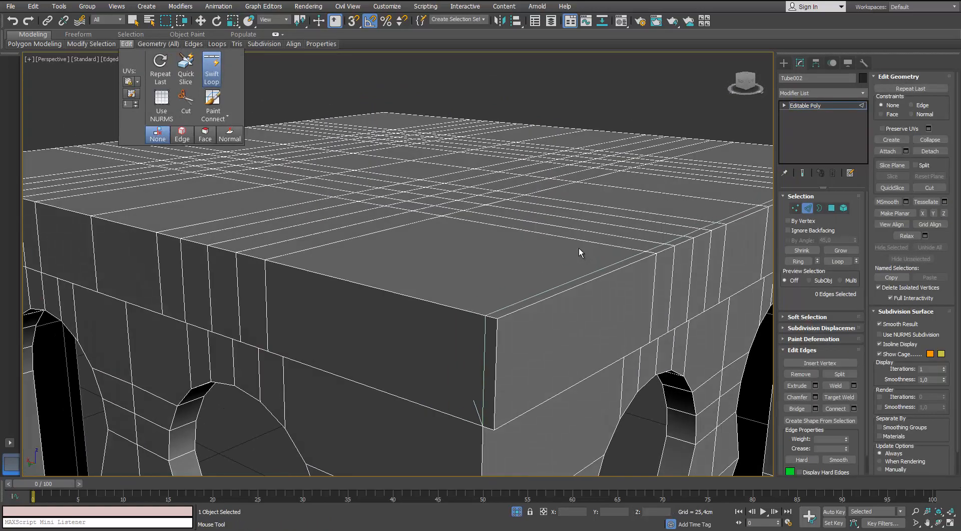
left_click(579, 252)
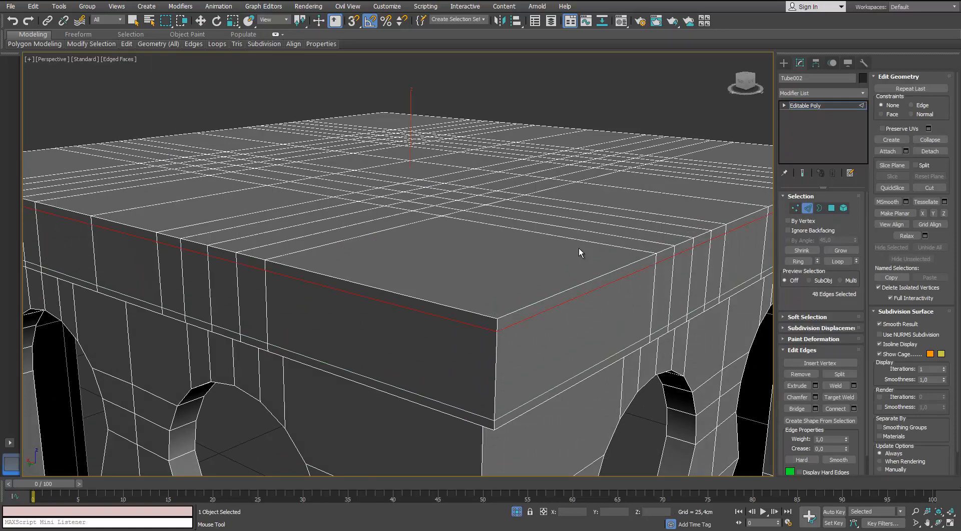
left_click(579, 252)
Add two supporting loops on the underside of the rim, one near its outer edge and one near its inner edge.
scroll(579, 252, "down", 3)
middle_click_drag(579, 252, 579, 252, "alt")
scroll(579, 253, "up", 3)
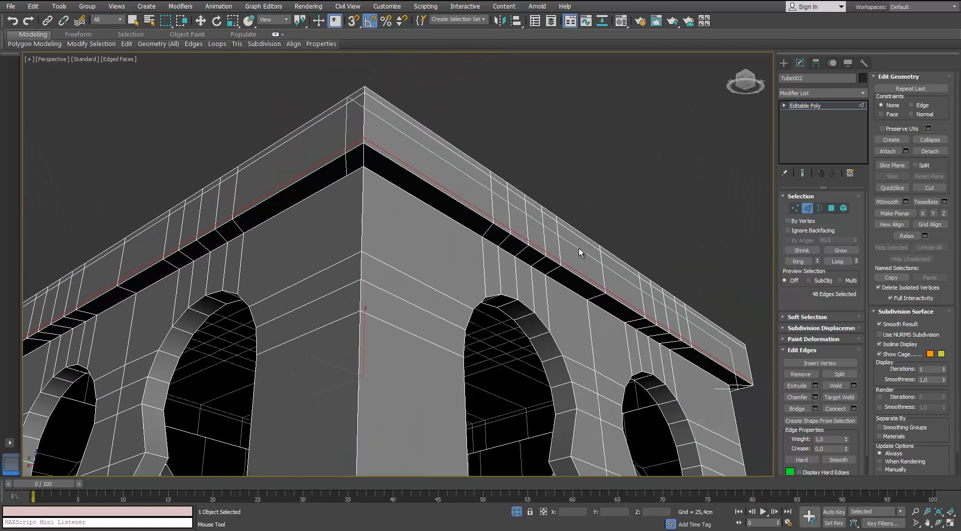
left_click(579, 252)
left_click(579, 252)
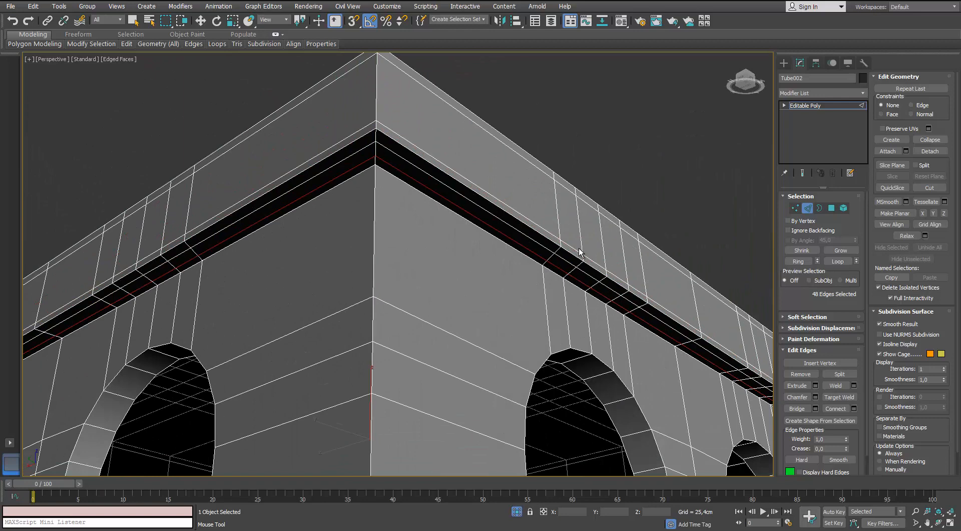
scroll(579, 252, "down", 3)
scroll(579, 253, "down", 2)
middle_click_drag(579, 252, 579, 252, "alt")
scroll(579, 252, "up", 4)
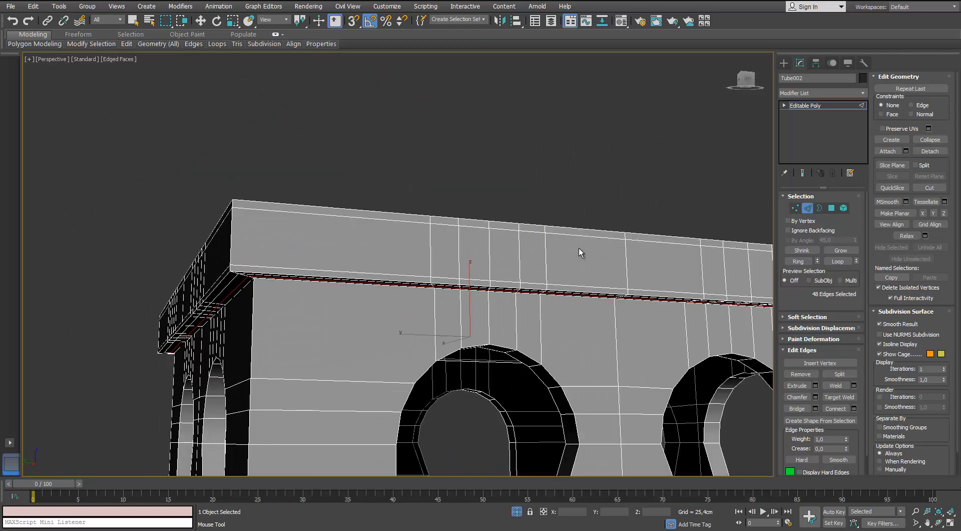
scroll(580, 252, "down", 1)
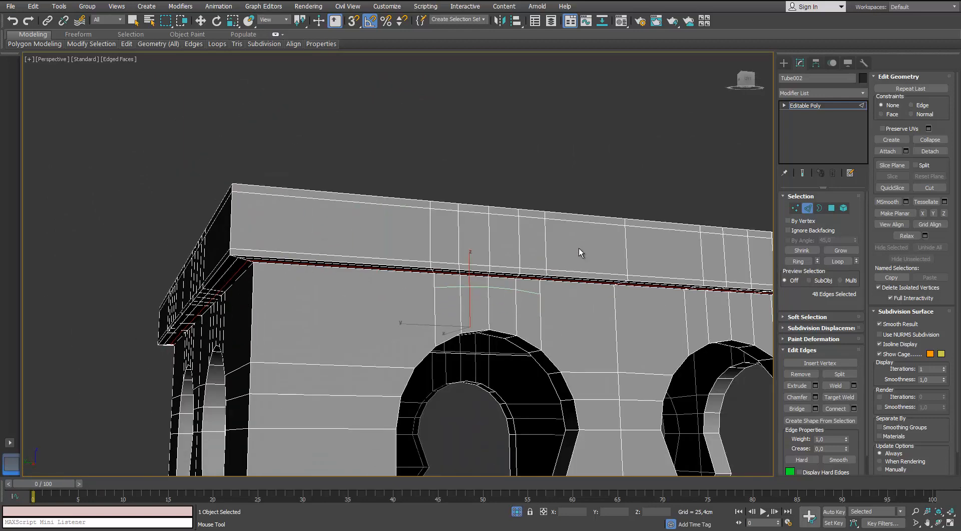
scroll(580, 253, "down", 3)
key("w")
left_click(579, 253)
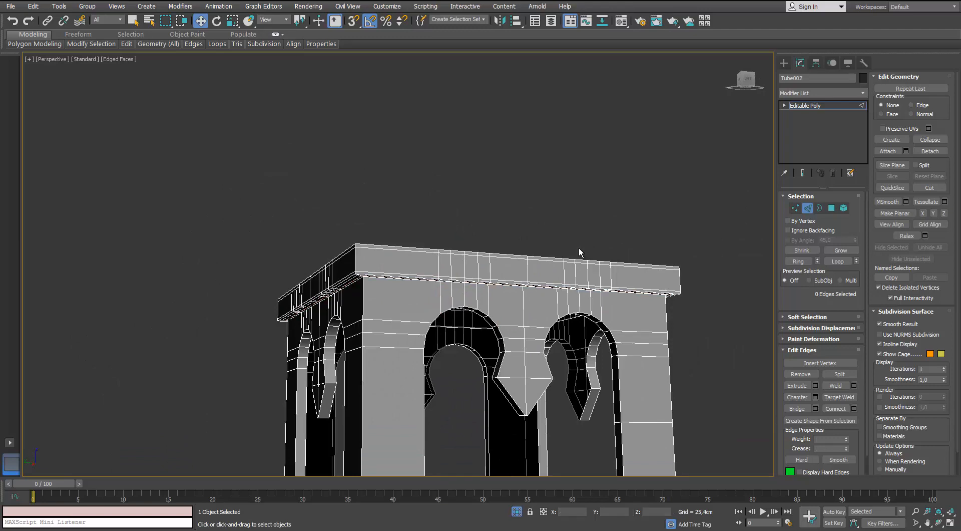
key("ctrl+z")
middle_click_drag(580, 252, 580, 253, "alt")
left_click(530, 302, "ctrl")
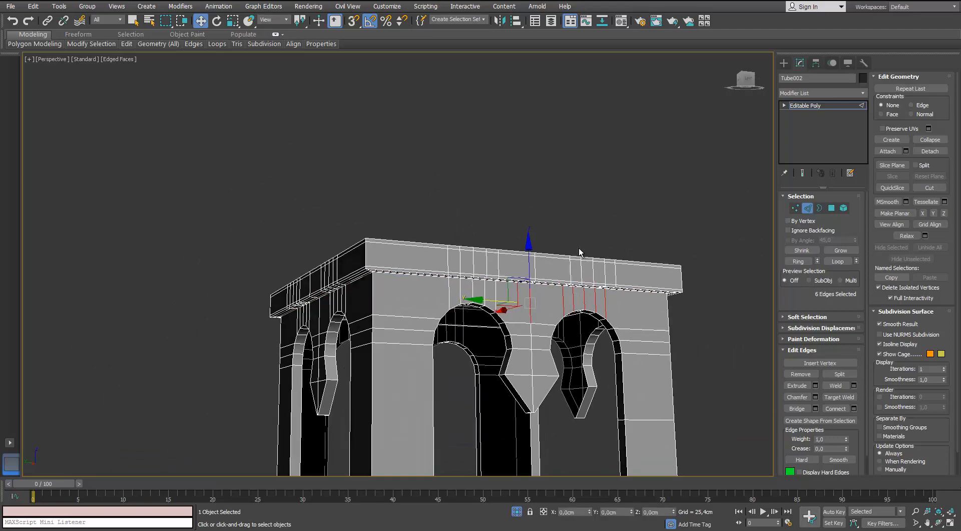
left_click_drag(441, 293, 490, 293, "ctrl")
middle_click_drag(579, 253, 644, 252, "alt")
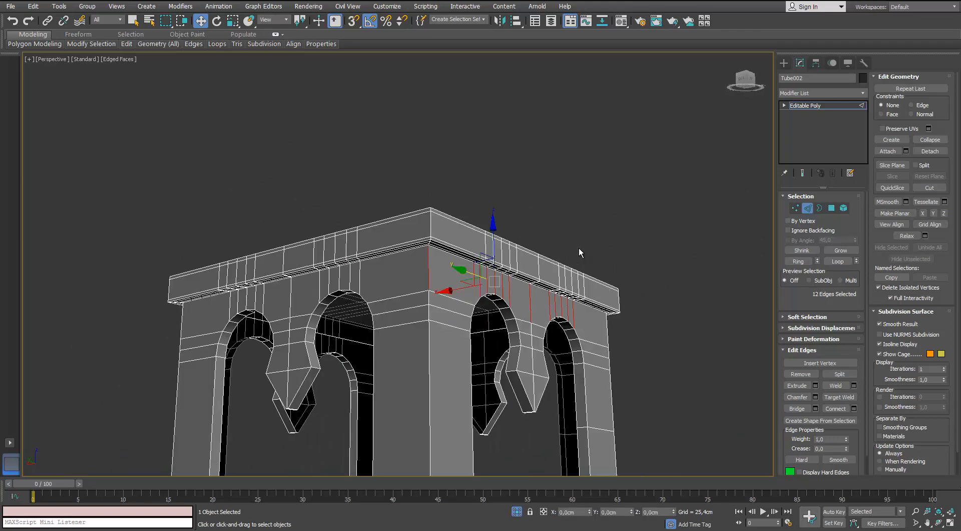
left_click_drag(308, 278, 350, 288, "ctrl")
In the front view, select all vertical edges between the rim and the arches and connect them with 1 segment.
key("f")
scroll(245, 265, "down", 7)
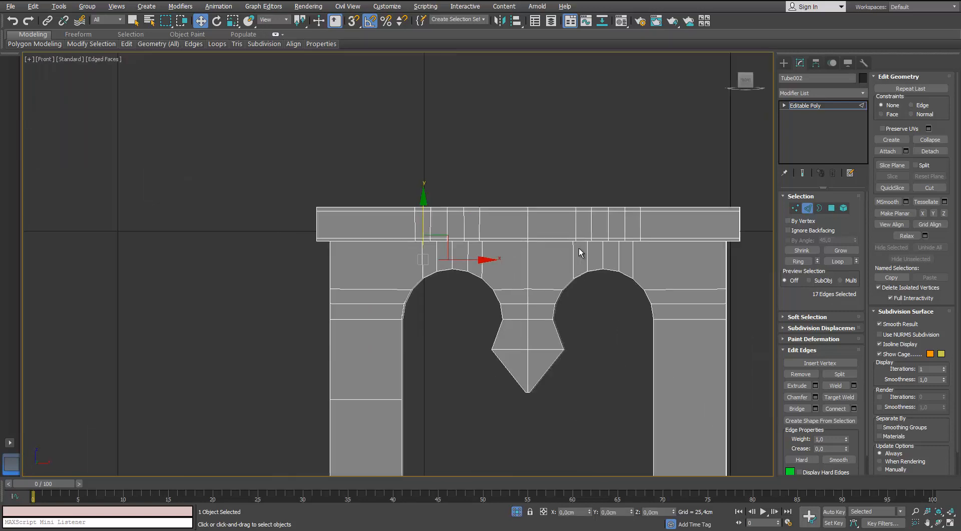
scroll(568, 265, "up", 2)
left_click(568, 265)
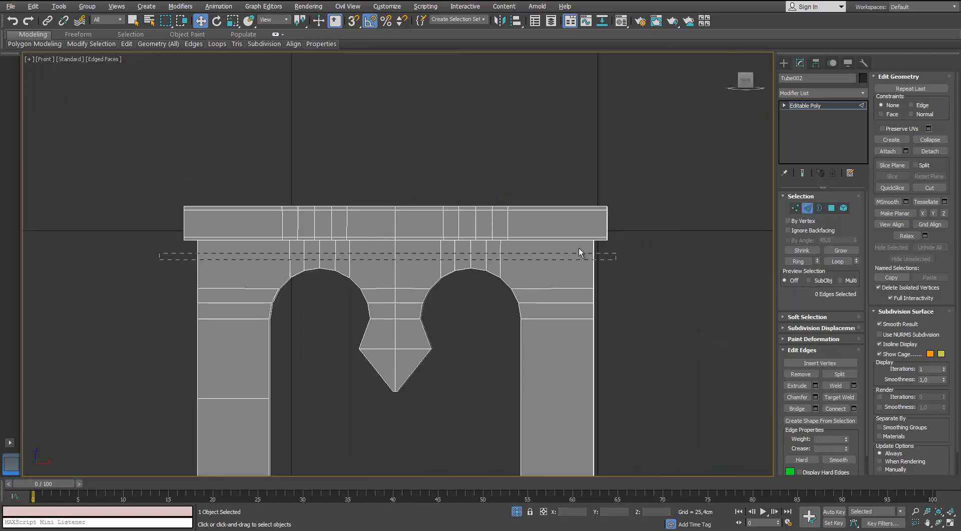
left_click_drag(579, 253, 579, 252)
key("ctrl+shift+e")
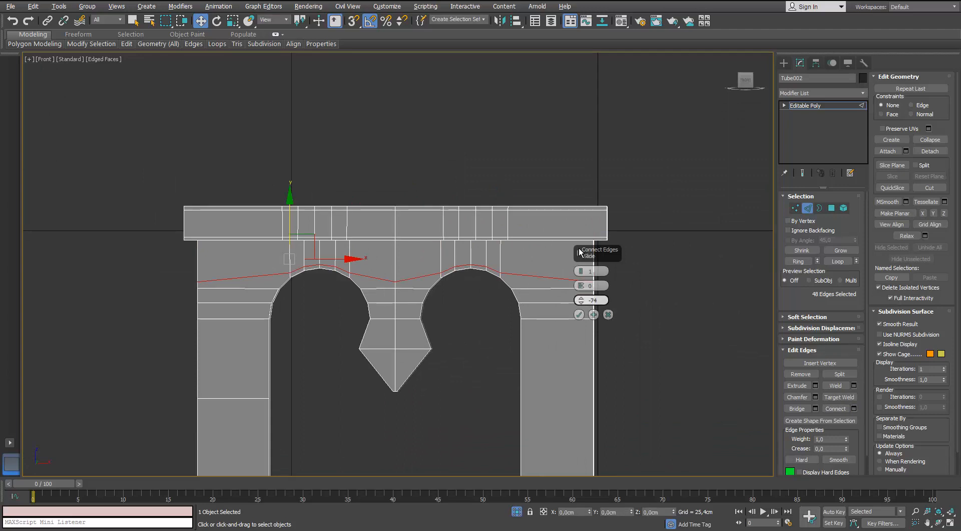
right_click(580, 300)
left_click_drag(581, 300, 580, 280)
left_click(578, 314)
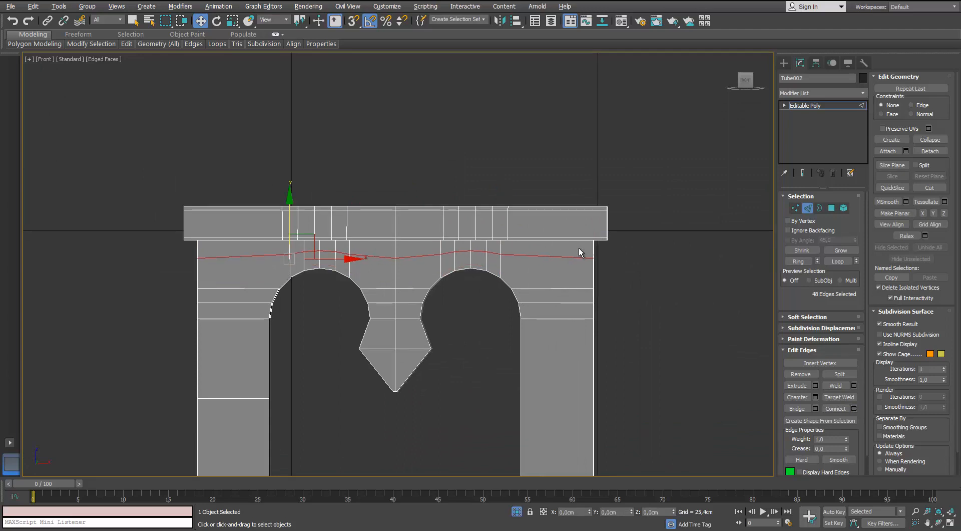
Flatten the new loop into a horizontal plane with Make Planar and move it up to just below the rim.
left_click(944, 212)
key("ctrl+z")
left_click(933, 213)
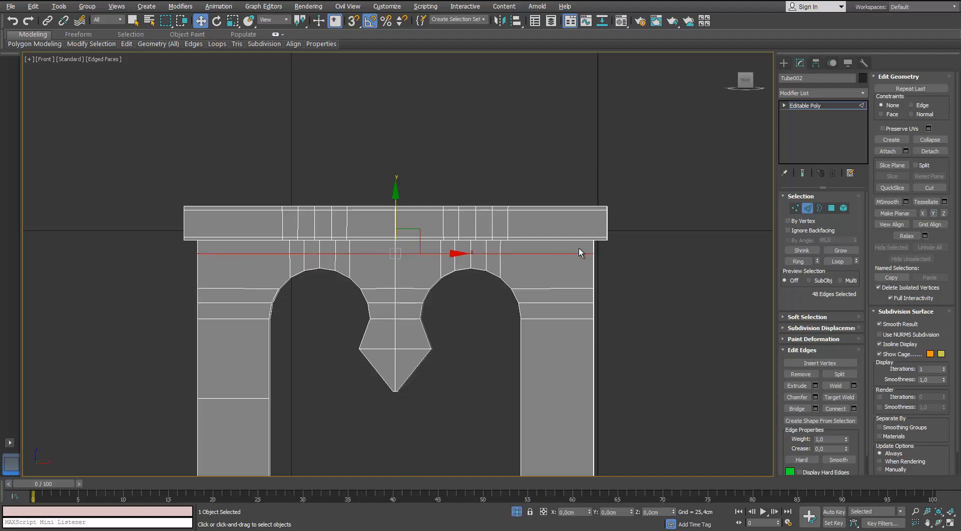
scroll(357, 248, "up", 2)
left_click_drag(412, 216, 411, 201)
scroll(365, 275, "down", 2)
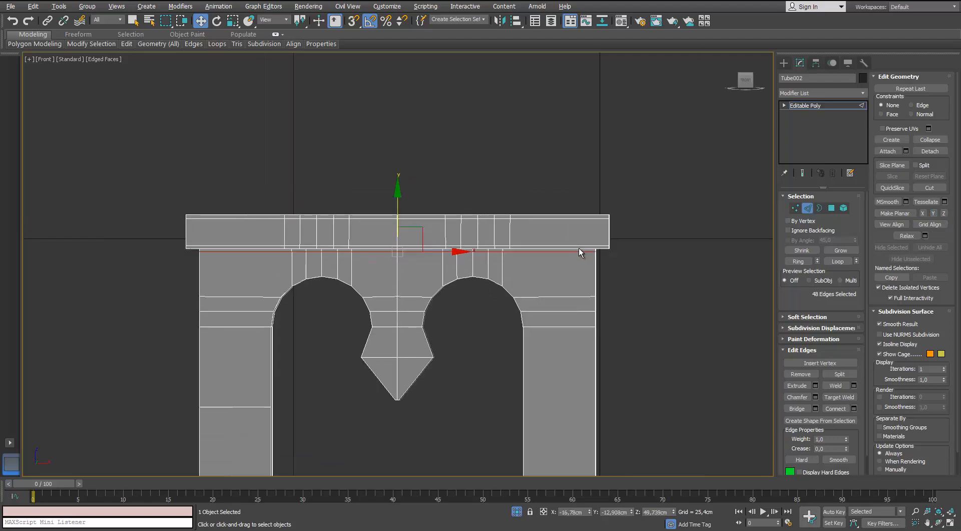
Use Swift Loop to add a supporting edge loop along the inner faces of the arch openings.
key("p")
key("z")
scroll(393, 267, "up", 2)
mouse_move(393, 236)
middle_mouse_down("alt")
mouse_move(393, 268)
mouse_move(339, 267)
middle_mouse_up("alt")
key("ctrl+d")
mouse_move(126, 44)
left_click(211, 69)
left_click(588, 303)
middle_click_drag(589, 303, 646, 302, "alt")
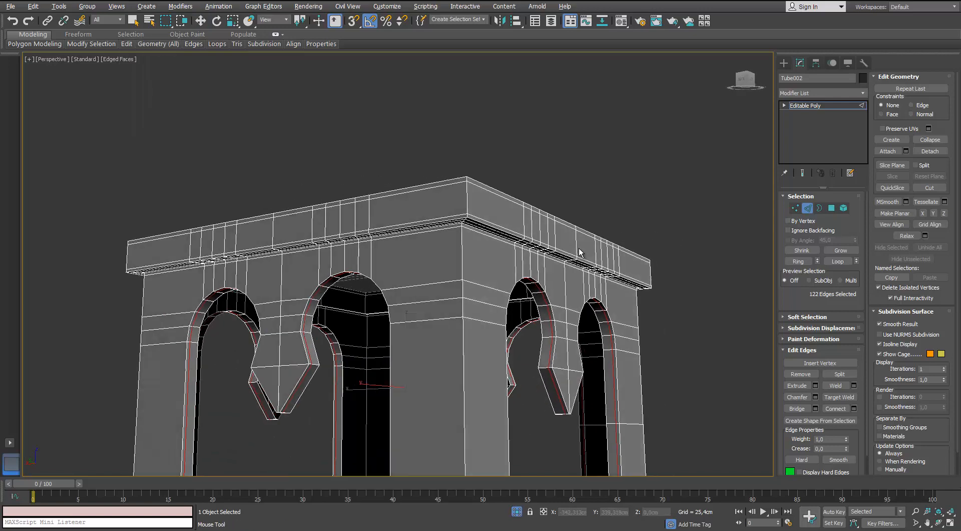
mouse_move(579, 252)
middle_mouse_down("alt")
mouse_move(531, 252)
mouse_move(579, 252)
middle_mouse_up("alt")
key("w")
key("ctrl+z")
scroll(579, 251, "down", 3)
key("ctrl+z")
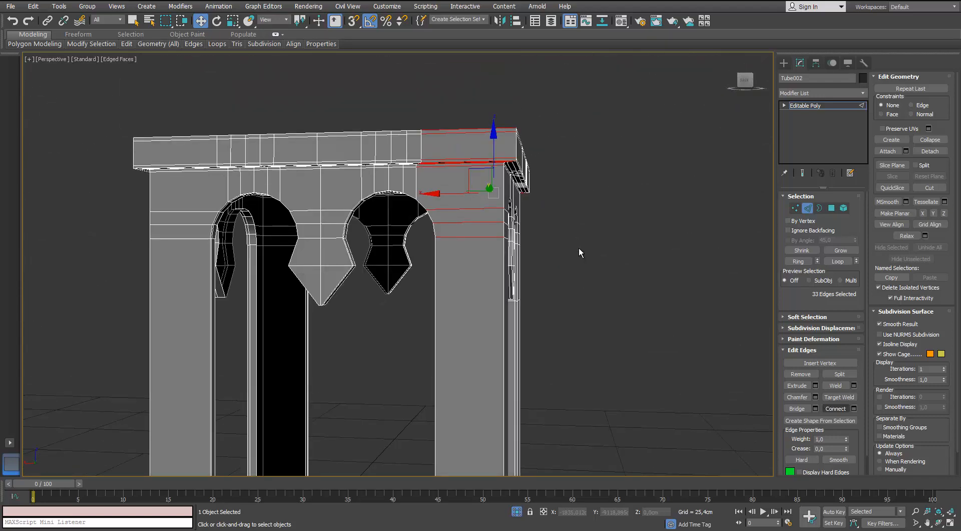
key("ctrl+shift+e")
left_click(581, 269)
right_click(581, 300)
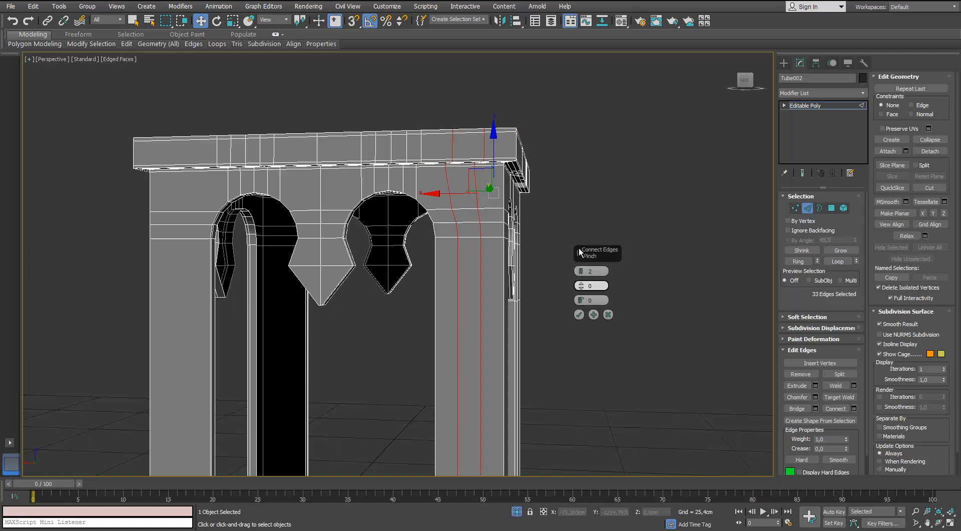
left_click_drag(581, 286, 581, 260)
right_click(581, 285)
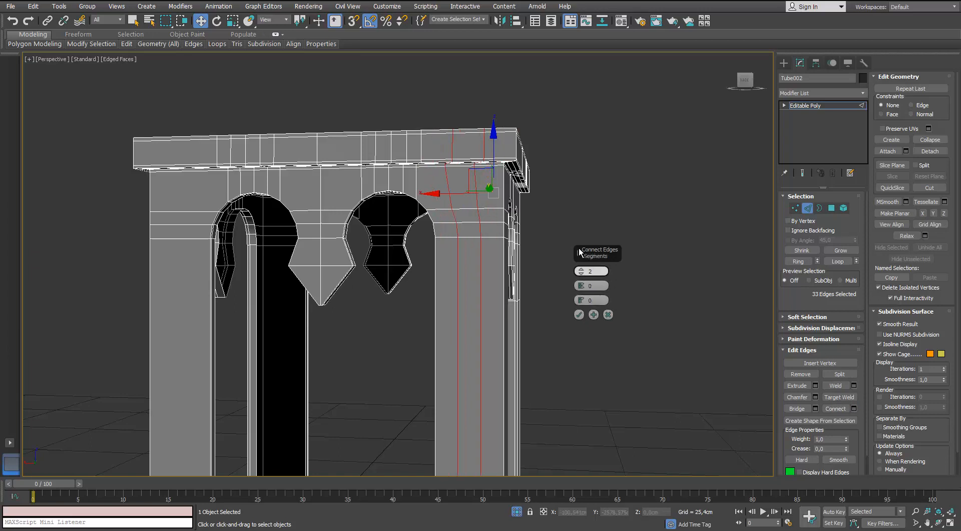
right_click(581, 271)
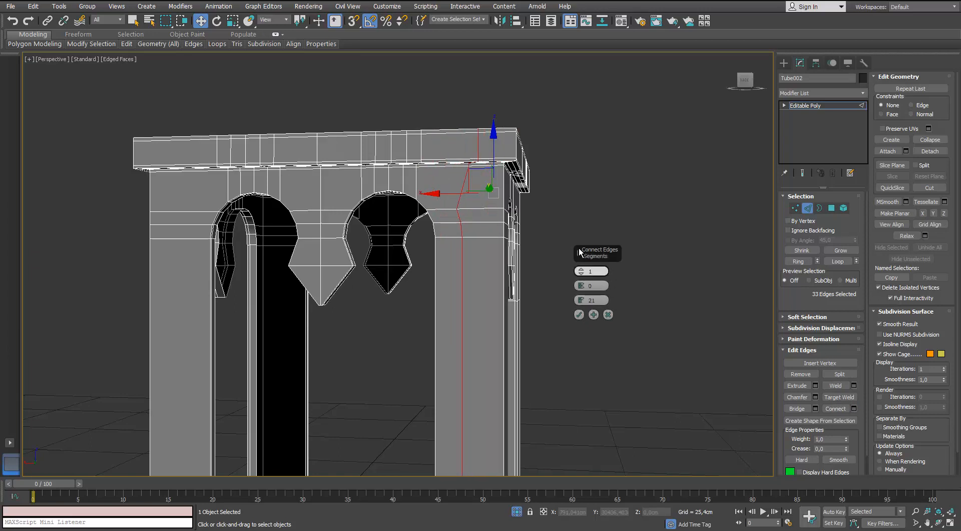
left_click(580, 269)
left_click_drag(580, 285, 581, 263)
mouse_move(579, 252)
middle_mouse_down("alt")
mouse_move(580, 210)
mouse_move(579, 295)
middle_mouse_up("alt")
scroll(579, 252, "down", 5)
scroll(579, 253, "up", 5)
middle_click_drag(579, 252, 583, 290)
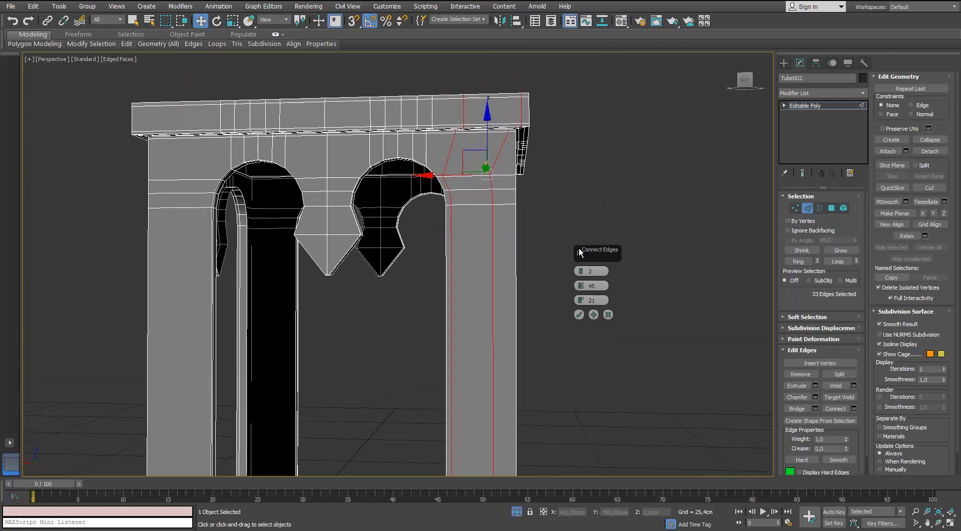
left_click(608, 315)
Select the full ring of horizontal edges across one face of the corner leg, including its part of the rim.
scroll(579, 253, "down", 4)
middle_click_drag(579, 253, 526, 281, "alt")
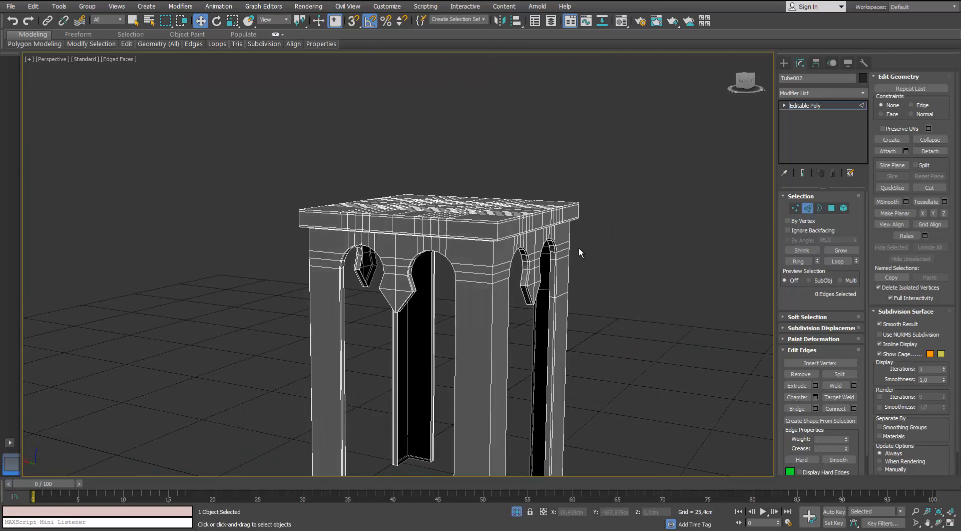
left_click(472, 266)
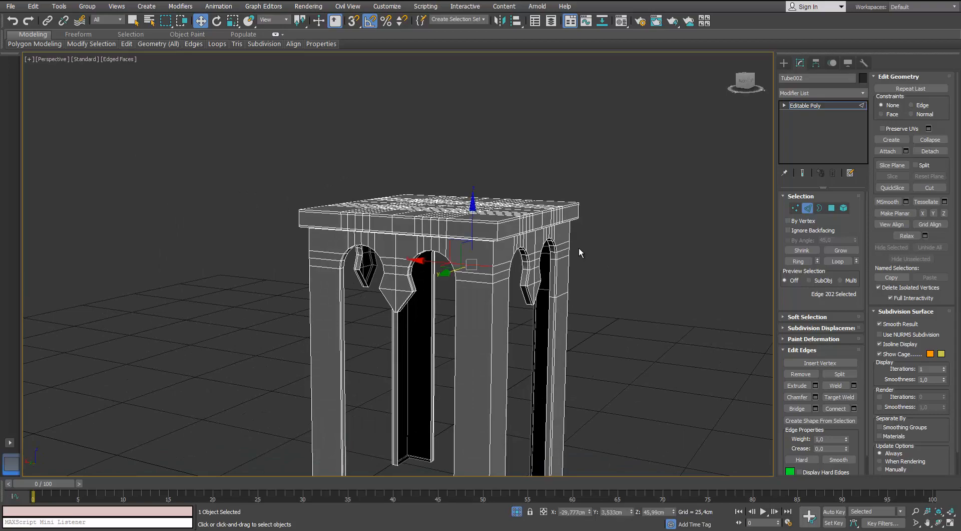
key("alt+r")
scroll(579, 253, "up", 4)
middle_click_drag(579, 252, 558, 200, "alt")
key("alt+l")
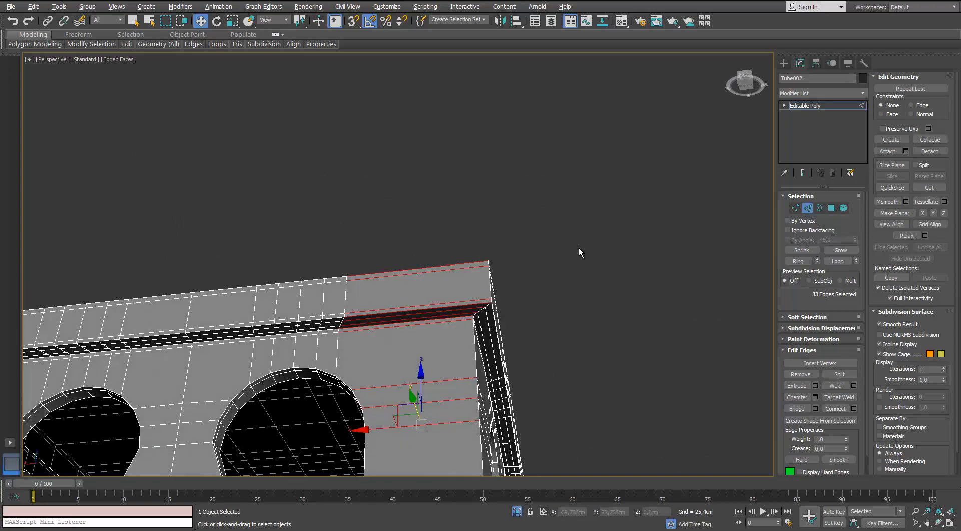
mouse_move(579, 253)
middle_mouse_down("alt")
mouse_move(570, 221)
mouse_move(579, 253)
middle_mouse_up("alt")
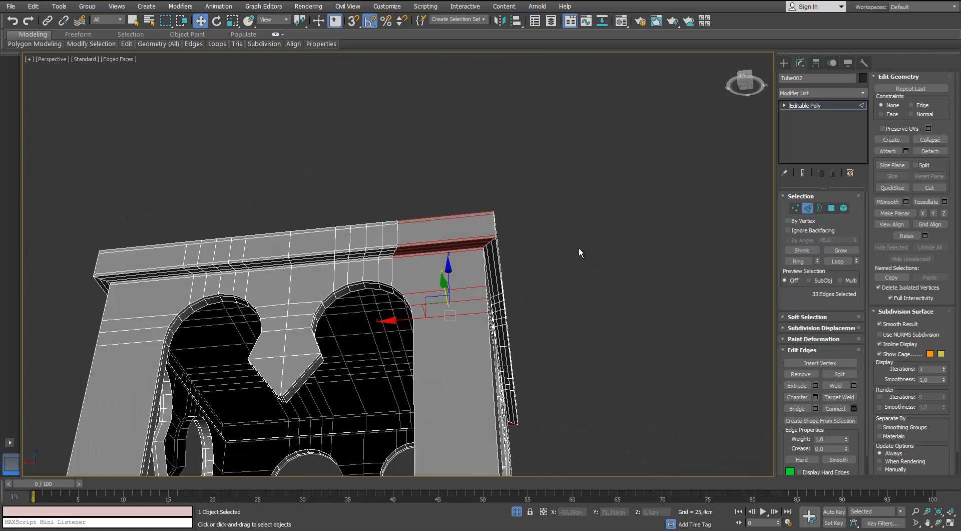
Connect the selected ring with 2 segments, pinch 82 and slide 0, and remove the new loop beside the arch.
left_click(854, 408)
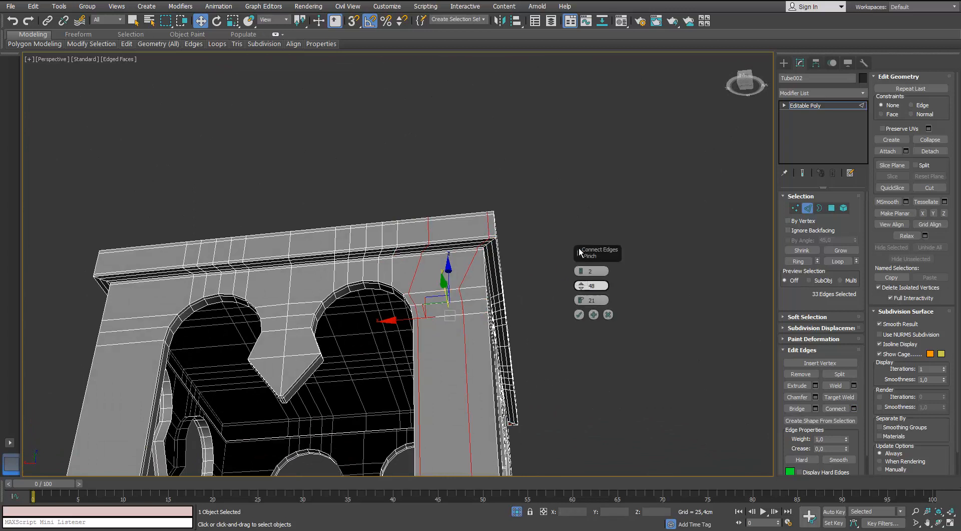
right_click(581, 300)
left_click_drag(581, 285, 580, 271)
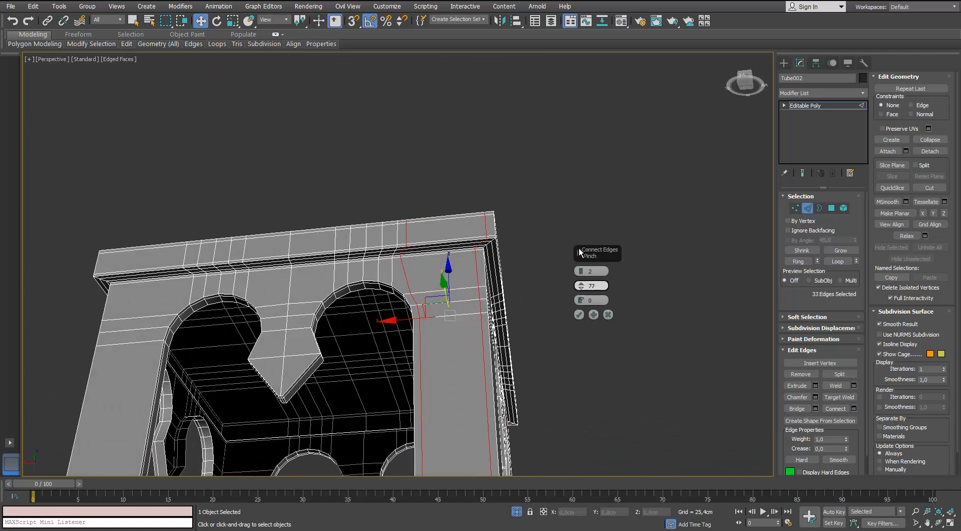
mouse_move(579, 253)
middle_mouse_down("alt")
mouse_move(546, 251)
mouse_move(551, 290)
mouse_move(579, 221)
middle_mouse_up("alt")
scroll(579, 253, "down", 4)
scroll(579, 253, "up", 5)
middle_click_drag(579, 253, 579, 230, "alt")
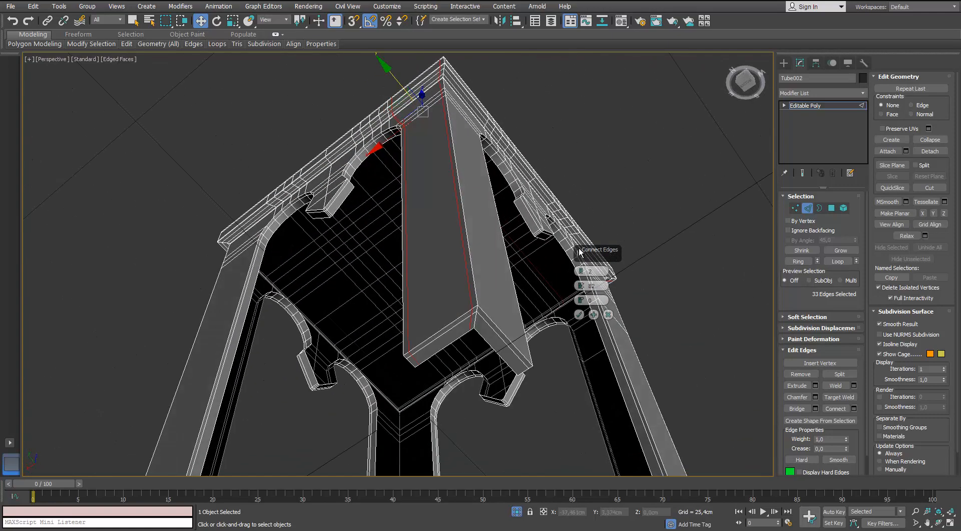
left_click(579, 315)
double_click(407, 305)
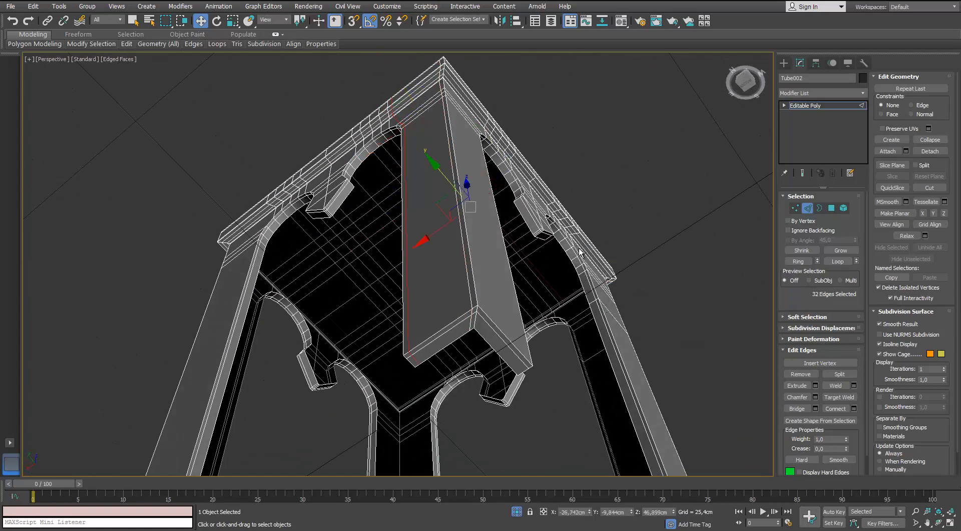
key("ctrl+BackSpace")
Select the horizontal edge ring on the leg's adjacent face, connect it with 2 segments, and remove the new loop beside the arch.
left_click(504, 335)
key("alt+r")
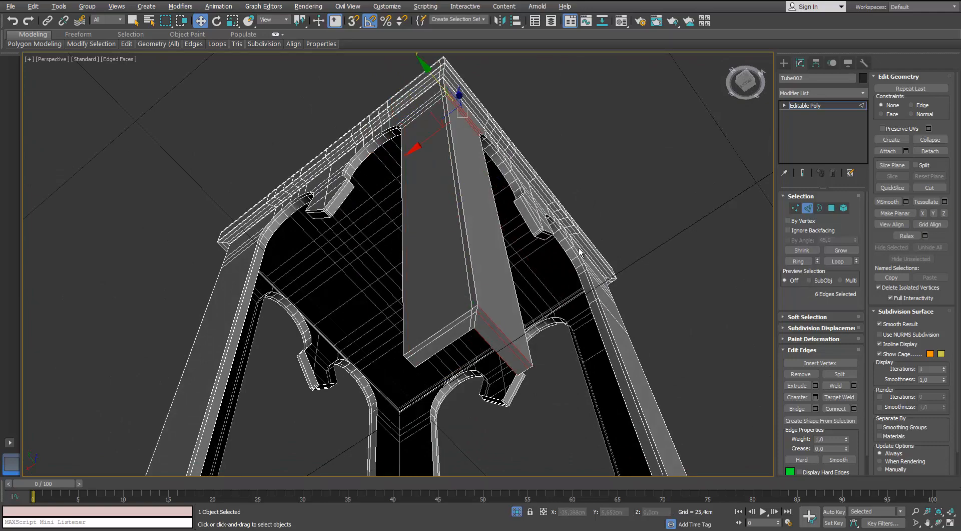
middle_click_drag(579, 253, 571, 331, "alt")
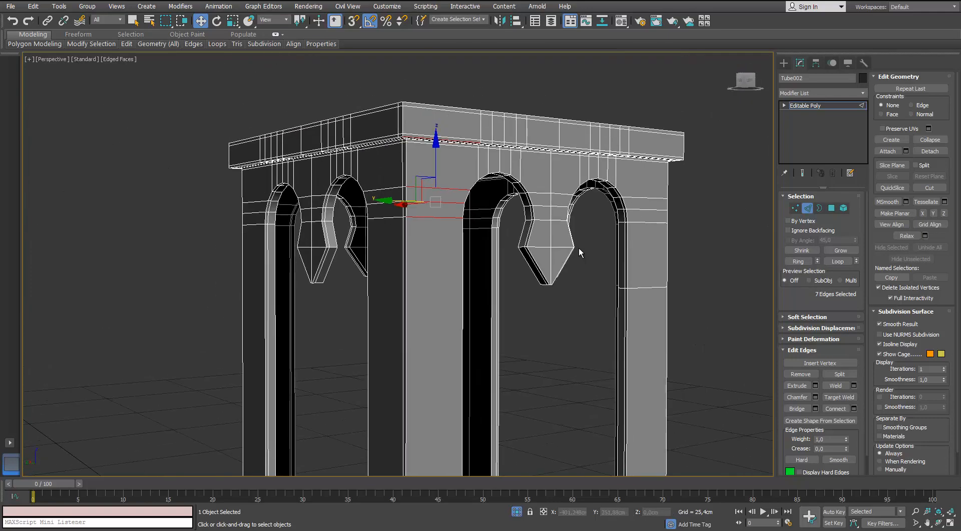
key("alt+r")
mouse_move(579, 253)
middle_mouse_down("alt")
mouse_move(546, 255)
mouse_move(450, 320)
mouse_move(395, 210)
mouse_move(576, 281)
mouse_move(550, 430)
middle_mouse_up("alt")
key("alt+r")
scroll(579, 252, "up", 3)
key("ctrl+shift+c")
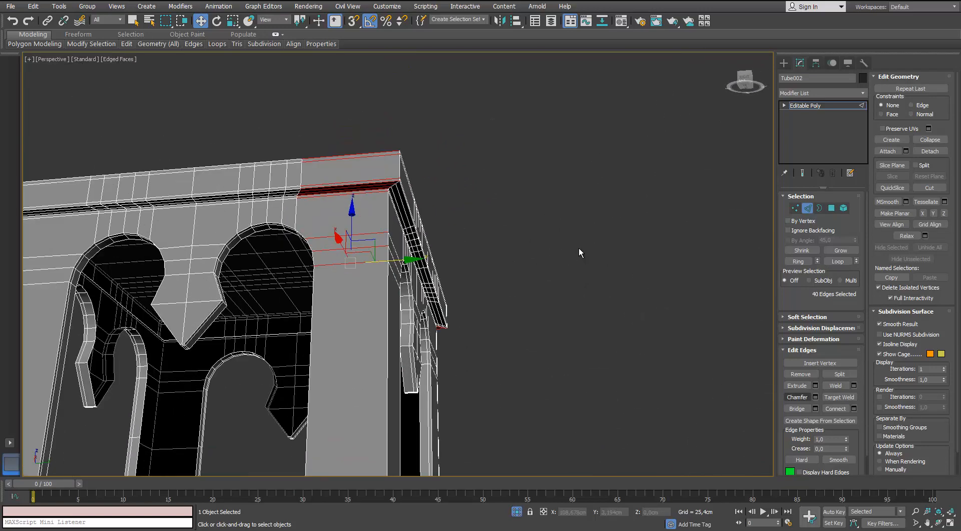
left_click(579, 313)
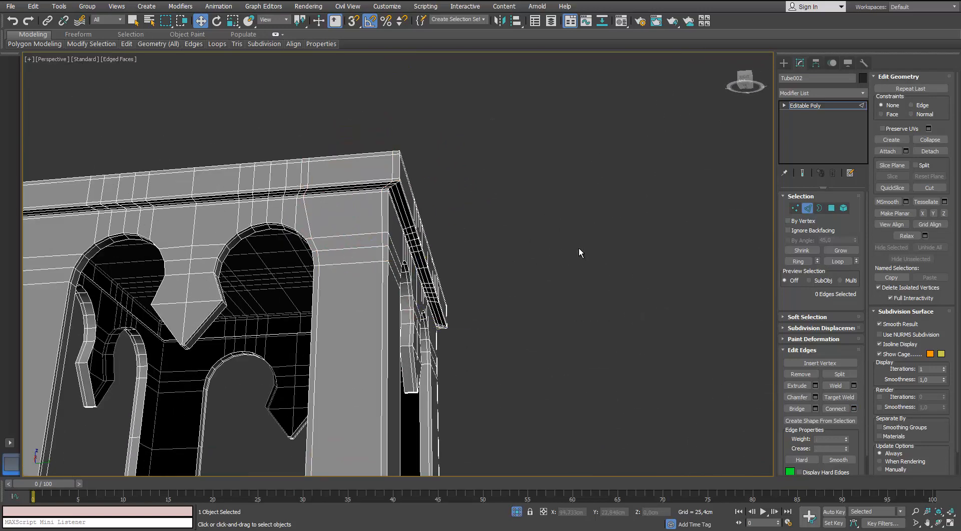
double_click(316, 330)
middle_click_drag(579, 253, 579, 281, "alt")
scroll(339, 259, "down", 3)
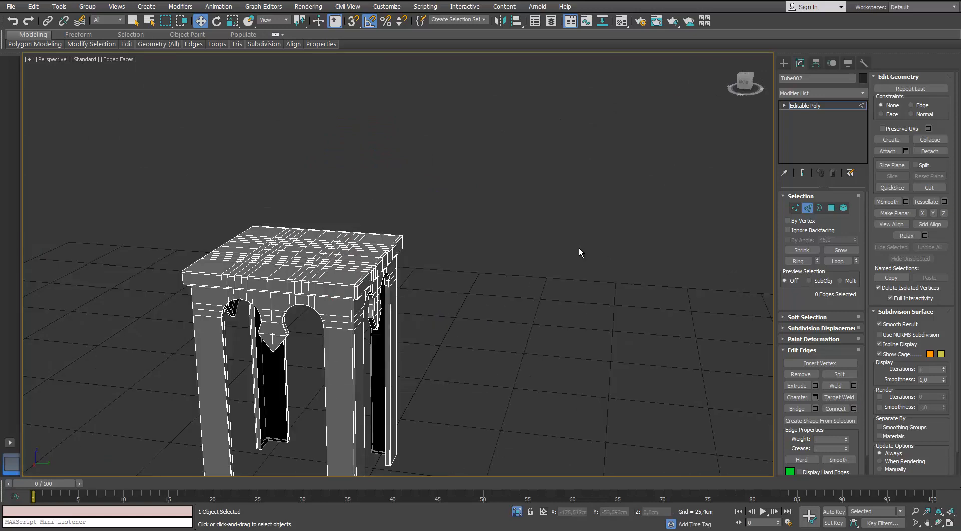
Select the ring of horizontal edges across the next leg face, running over the rim and the top surface.
mouse_move(339, 260)
middle_mouse_down("alt")
mouse_move(300, 225)
mouse_move(280, 240)
mouse_move(280, 227)
middle_mouse_up("alt")
scroll(277, 276, "up", 3)
double_click(281, 254)
key("alt+r")
key("alt+r")
scroll(579, 253, "down", 5)
middle_click_drag(580, 253, 686, 255, "alt")
scroll(579, 252, "up", 4)
mouse_move(579, 252)
middle_mouse_down("alt")
mouse_move(645, 254)
mouse_move(701, 273)
middle_mouse_up("alt")
scroll(280, 278, "up", 2)
left_click(277, 263, "ctrl")
key("alt+r")
key("ctrl+z")
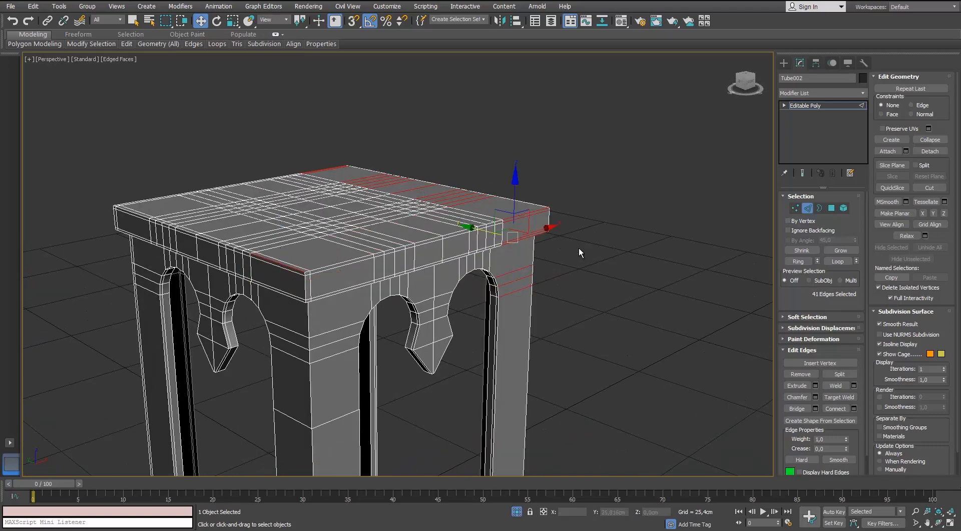
Connect this leg's ring with 2 segments and remove the new loop nearest the arch, keeping the one at the corner.
key("alt+l")
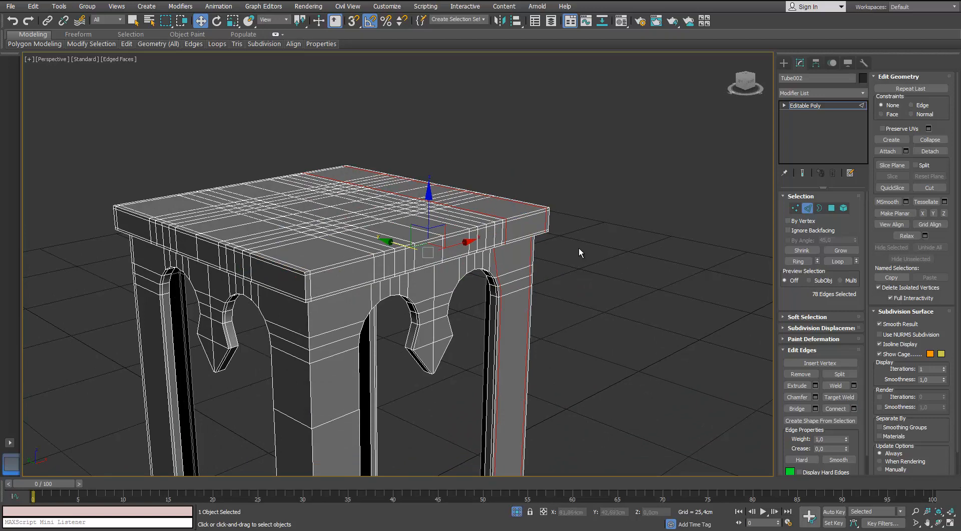
double_click(497, 350)
key("ctrl+z")
key("ctrl+z")
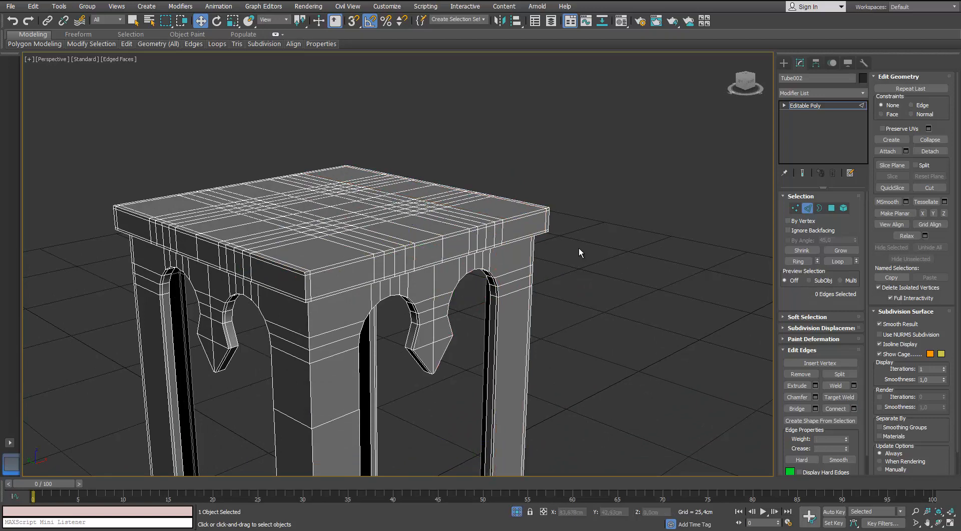
Connect the edge ring across the remaining leg face with 2 segments, pinch 82 and slide 0, and remove the loop beside the arch.
key("ctrl+z")
key("ctrl+z")
key("ctrl+z")
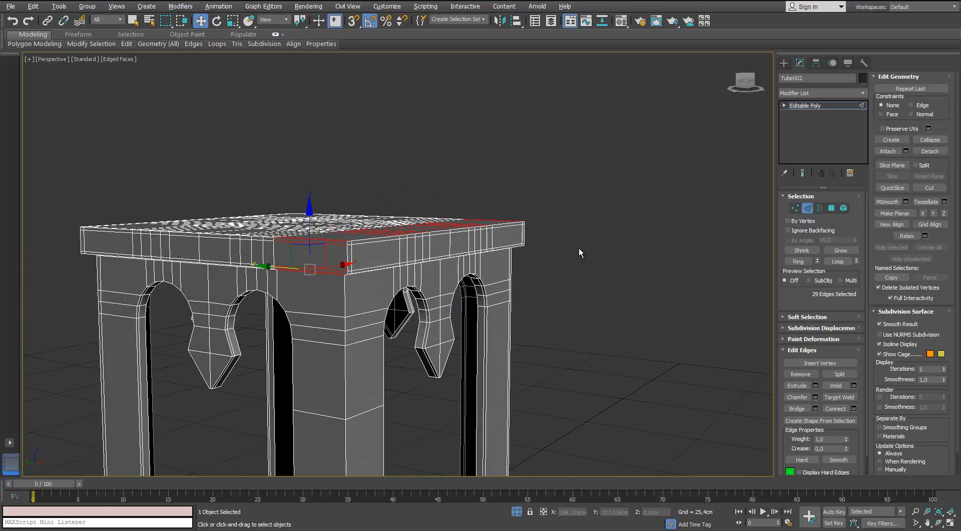
key("ctrl+z")
key("ctrl+z")
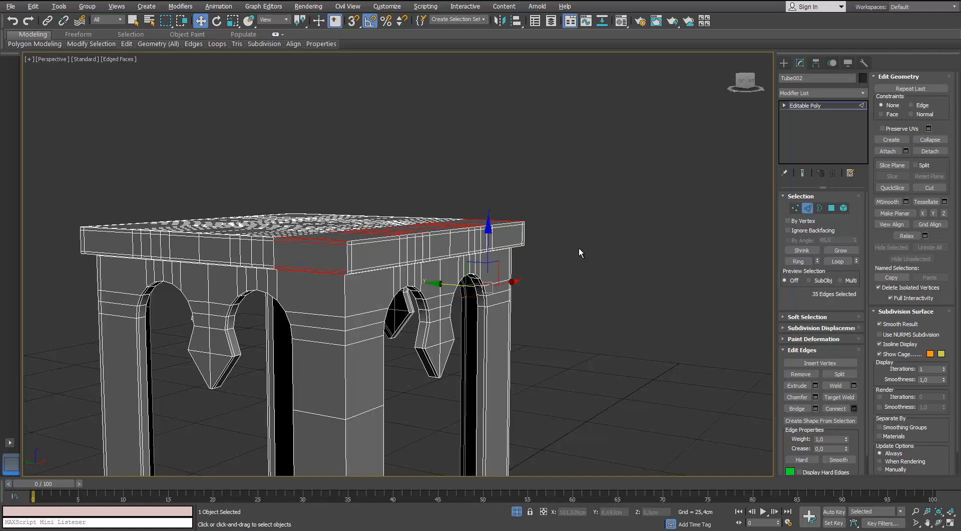
key("ctrl+shift+e")
middle_click_drag(579, 252, 579, 252, "alt")
scroll(579, 252, "down", 5)
scroll(579, 252, "up", 4)
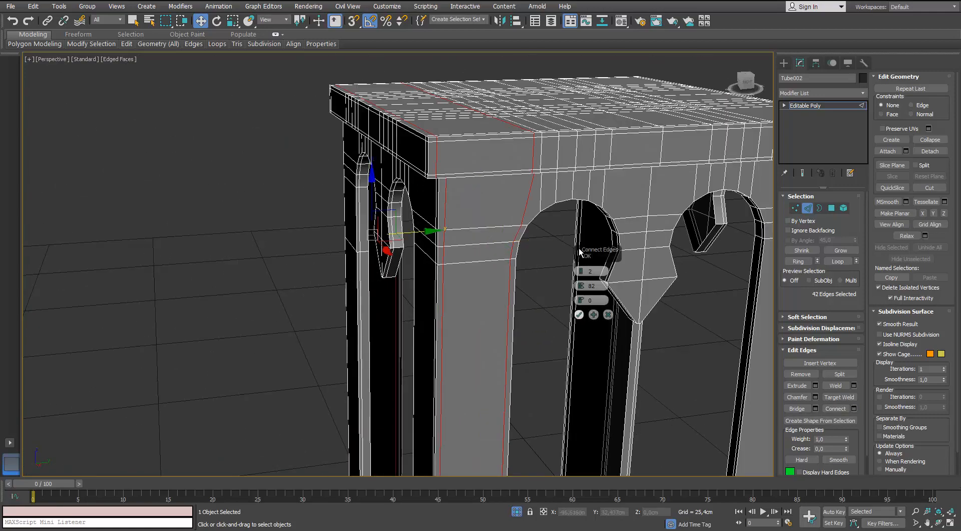
left_click(579, 314)
double_click(533, 153)
key("ctrl+BackSpace")
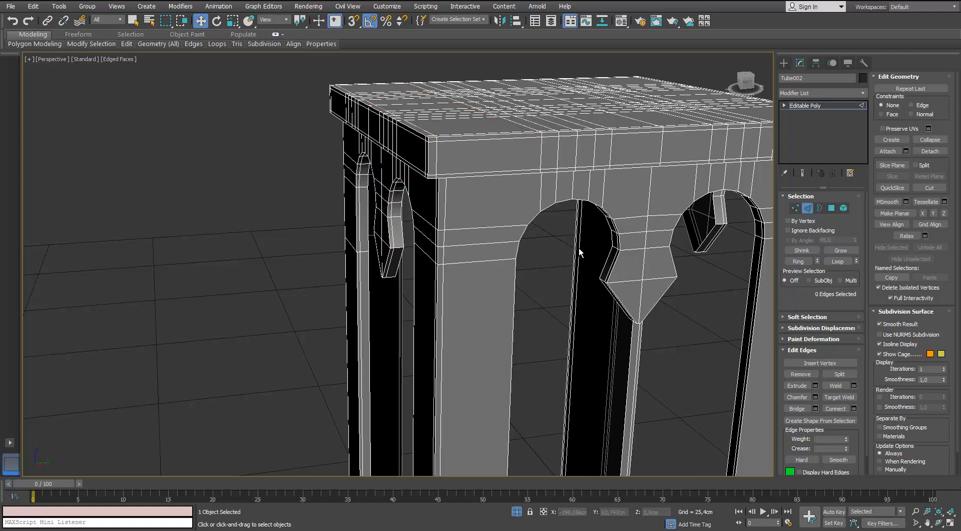
Switch the column body to vertex-level editing to work on the central pendant between the arches.
scroll(579, 252, "down", 4)
middle_click_drag(579, 252, 579, 253, "alt")
scroll(579, 252, "up", 2)
key("2")
scroll(579, 253, "up", 5)
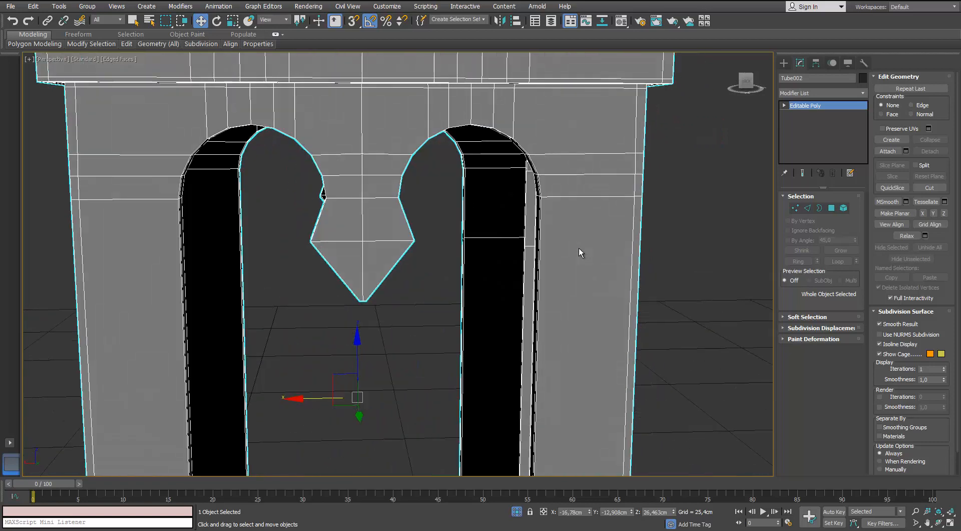
key("1")
scroll(579, 252, "up", 4)
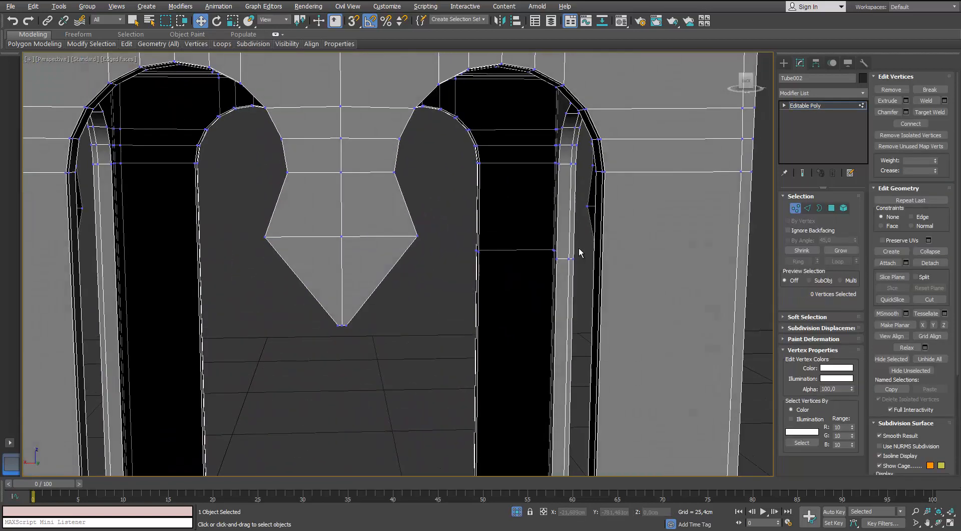
middle_click_drag(579, 252, 579, 252, "alt")
right_click(316, 280)
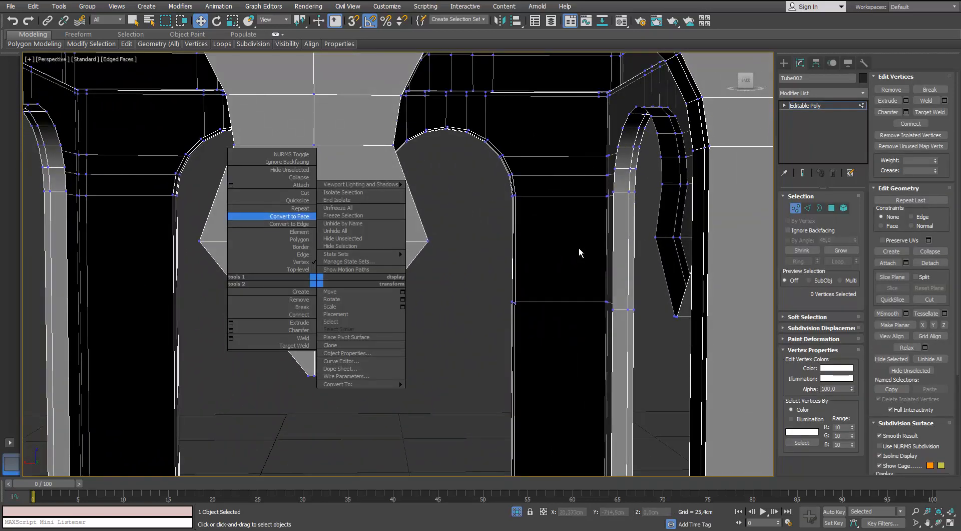
left_click(271, 200)
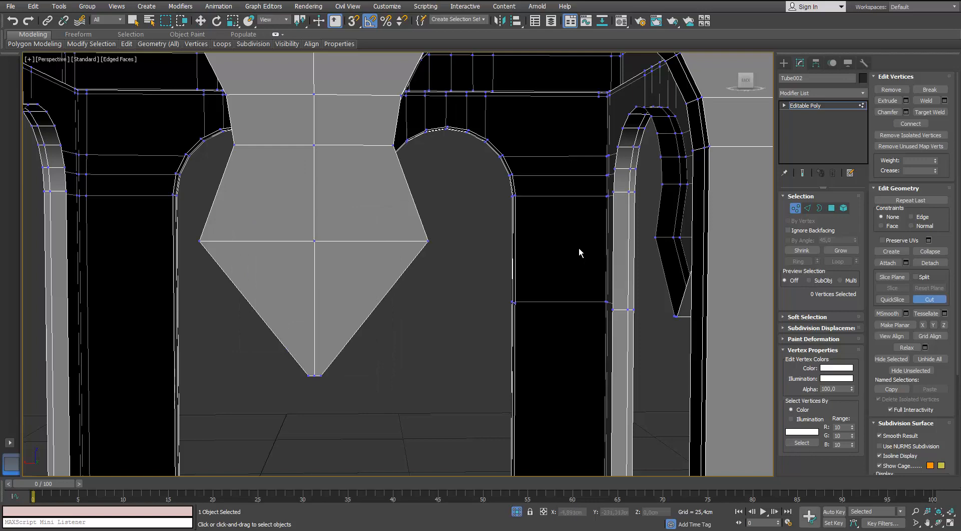
scroll(318, 379, "up", 2)
scroll(323, 355, "down", 4)
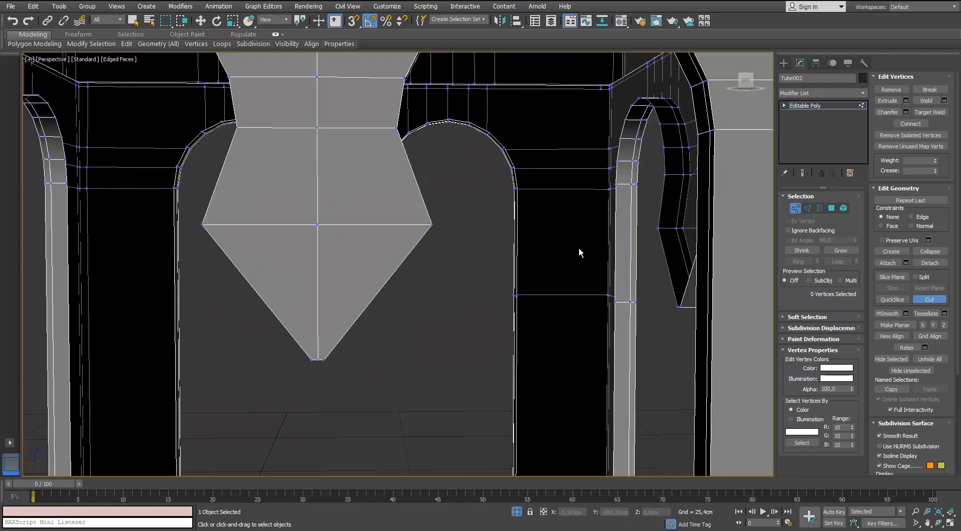
middle_click_drag(579, 253, 579, 252, "alt")
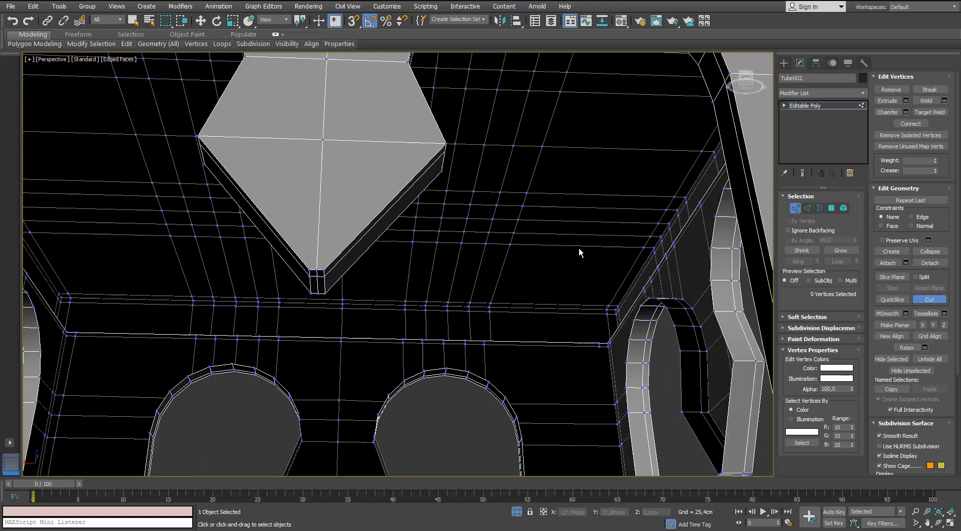
scroll(311, 258, "up", 2)
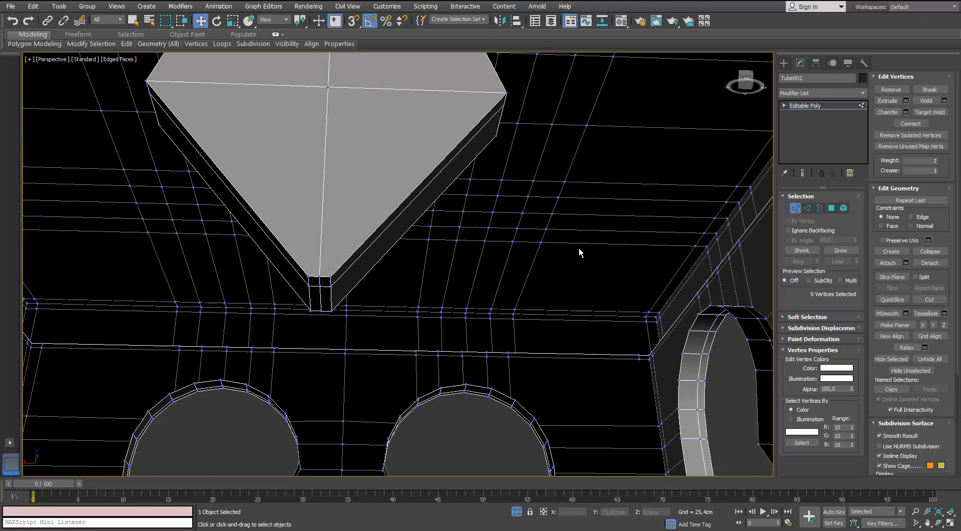
Cut a supporting outline up the side of the pendant and around the adjacent arch, running close to its rim.
right_click(329, 264)
left_click(284, 177)
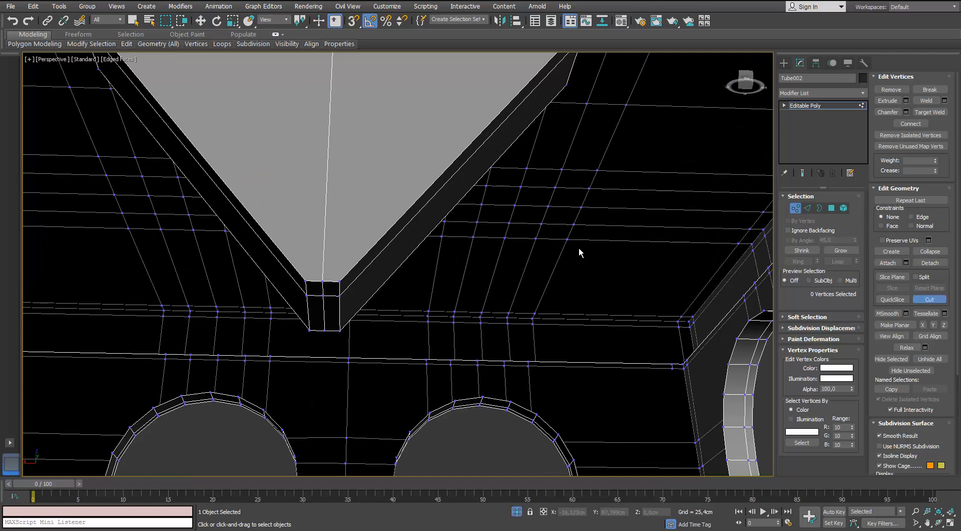
middle_click_drag(579, 253, 579, 252, "alt")
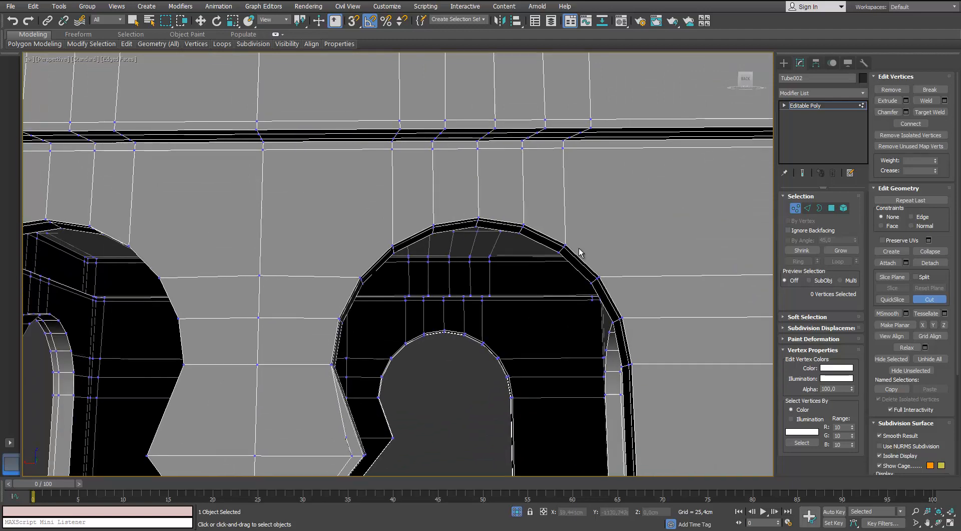
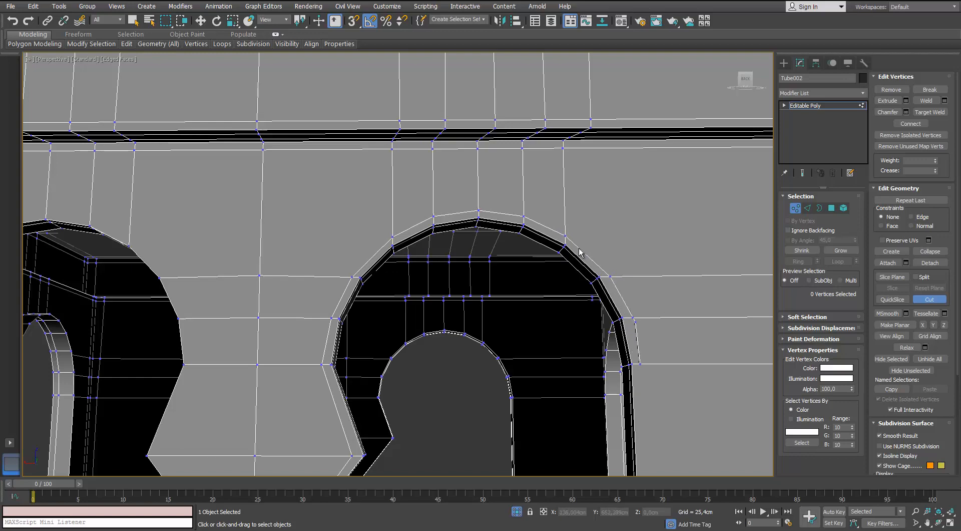
scroll(579, 251, "down", 8)
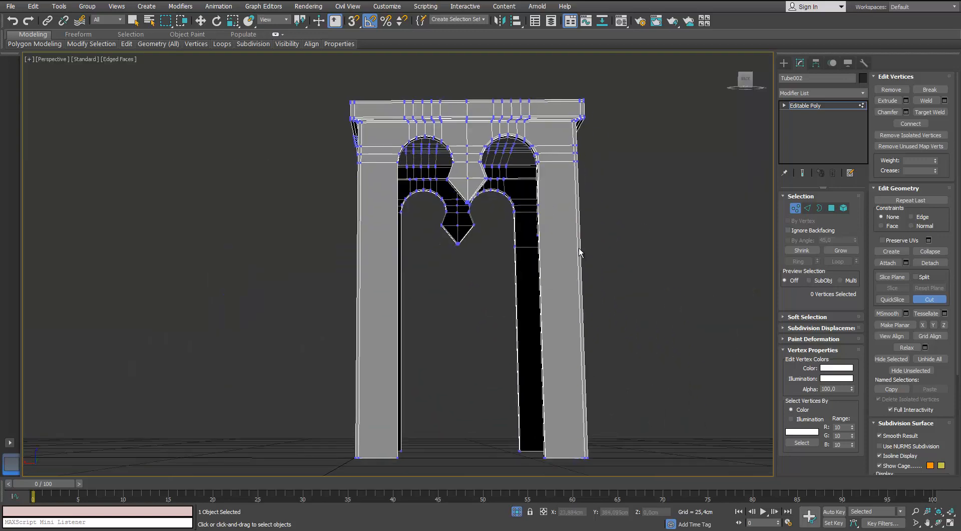
scroll(579, 252, "up", 7)
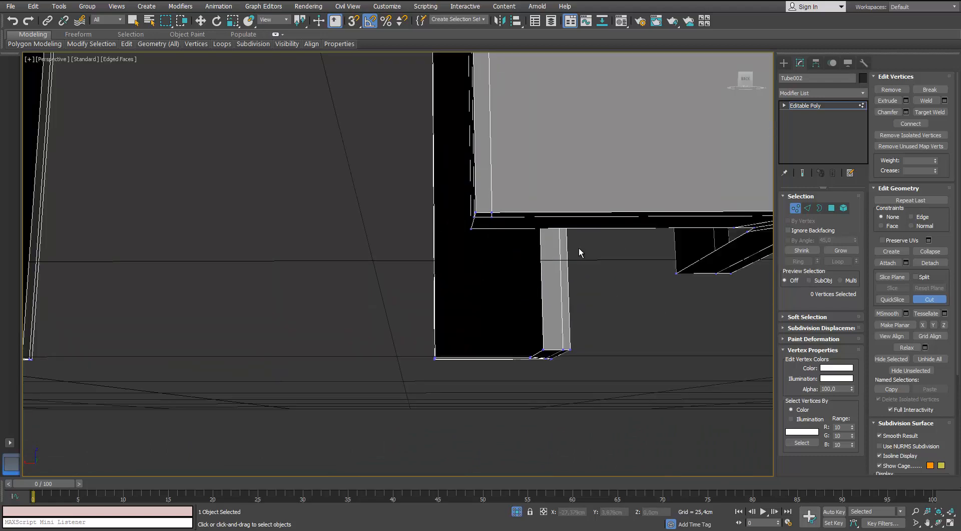
middle_click_drag(579, 252, 579, 251, "alt")
scroll(579, 252, "up", 8)
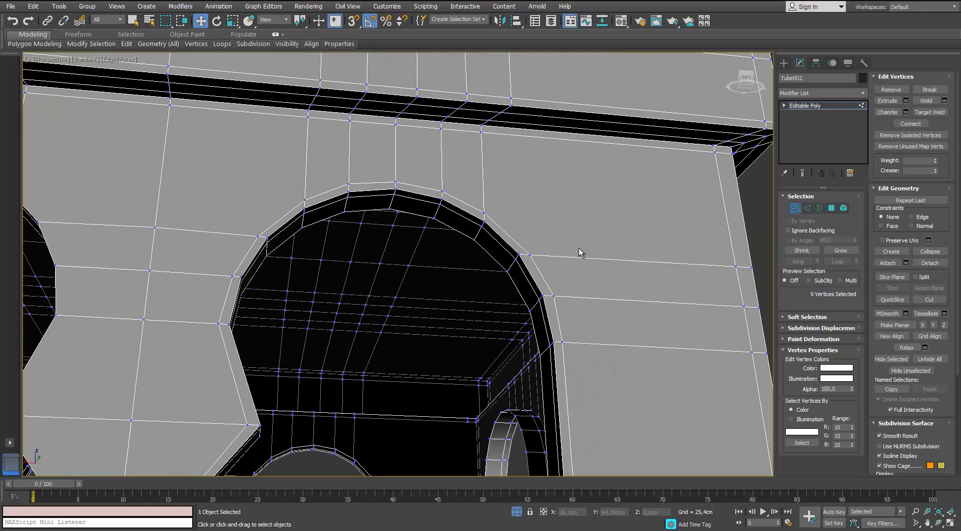
Apply a TurboSmooth modifier to the column body to preview the smoothed arch and pendant.
key("1")
key("alt+Down")
key("t")
key("t")
key("t")
key("Return")
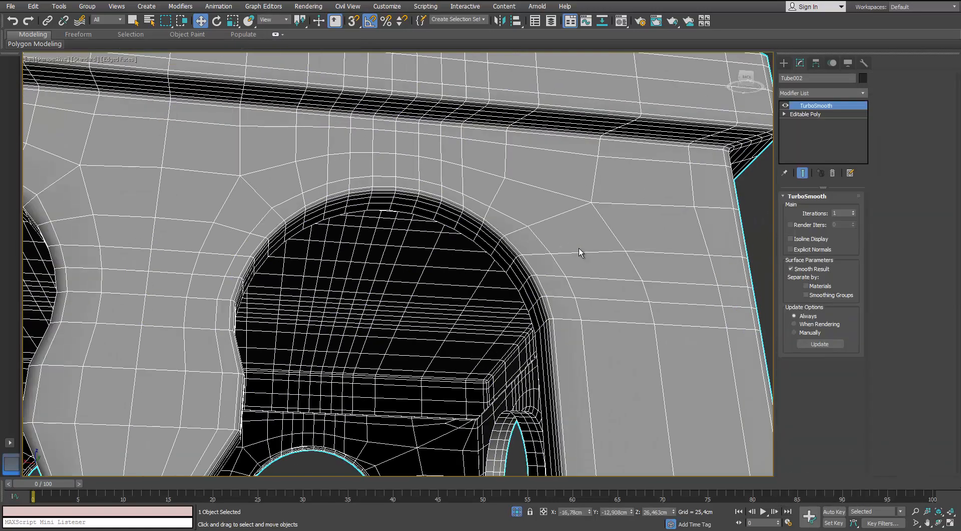
key("z")
scroll(579, 252, "up", 4)
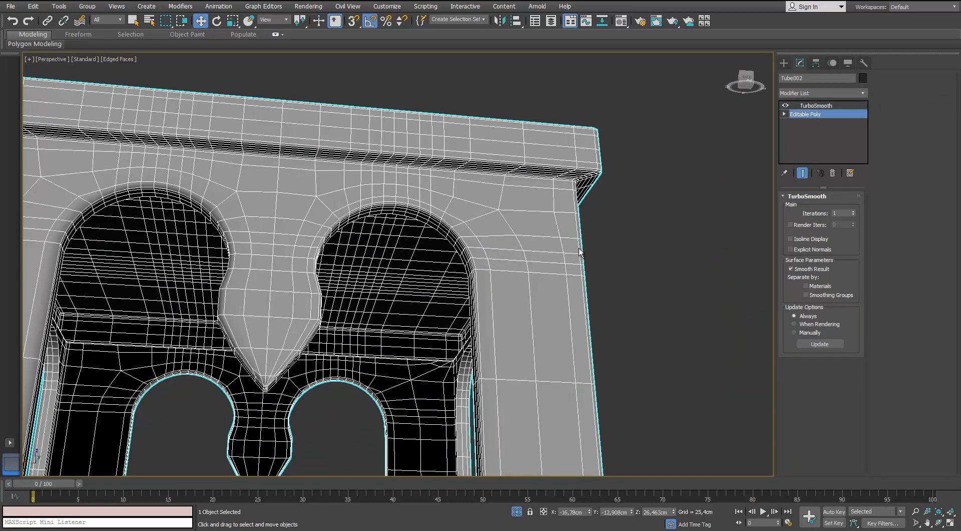
scroll(579, 252, "up", 3)
Connect the pendant's side edges with 2 segments, pinch 82 and slide 0, and return to the smoothed preview.
key("2")
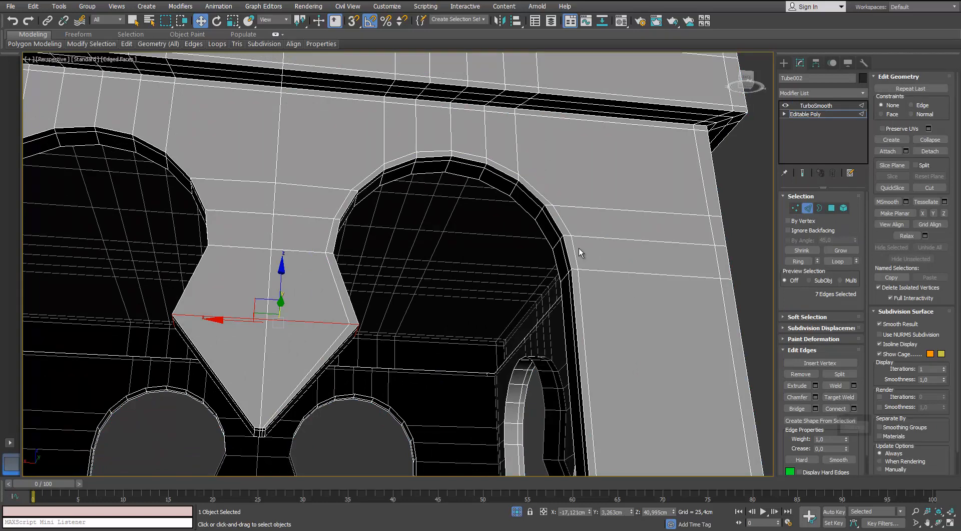
key("ctrl+z")
key("ctrl+z")
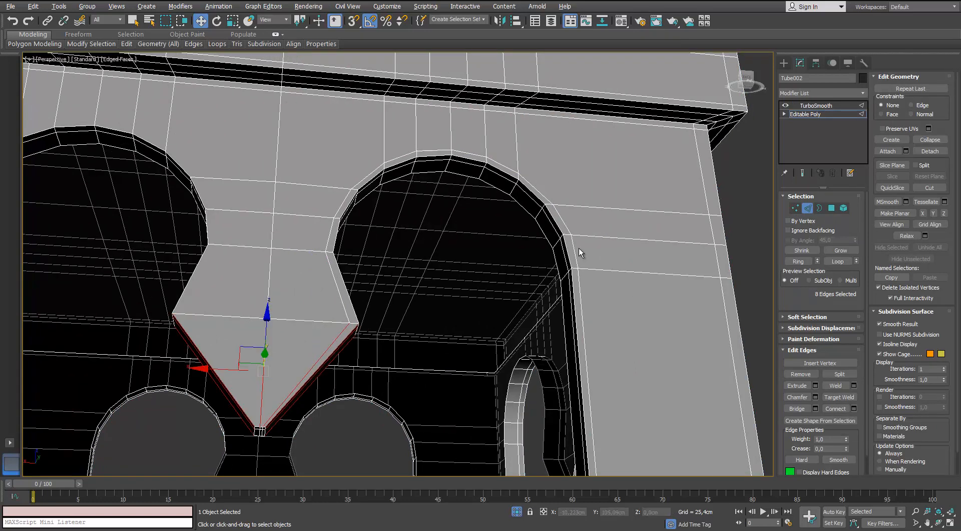
key("ctrl+y")
key("ctrl+y")
key("ctrl+shift+e")
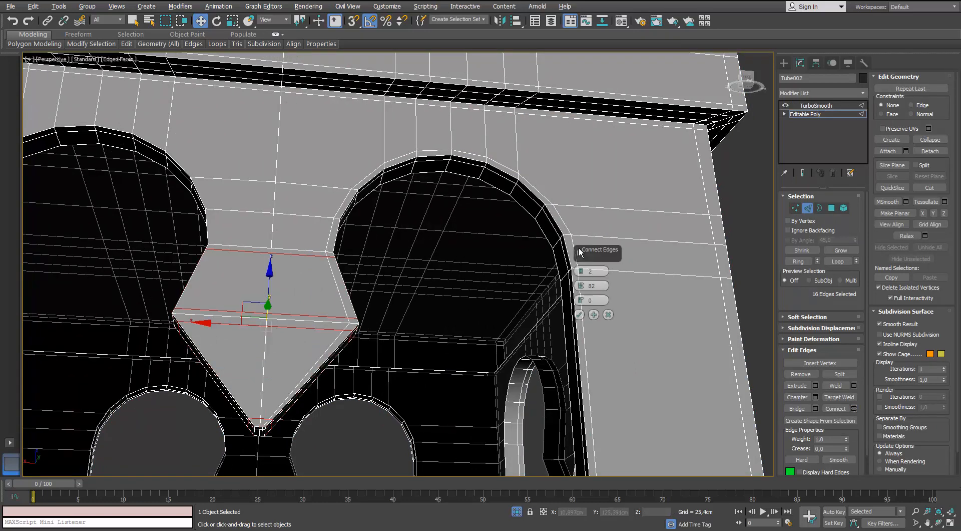
middle_click_drag(579, 252, 578, 253, "alt")
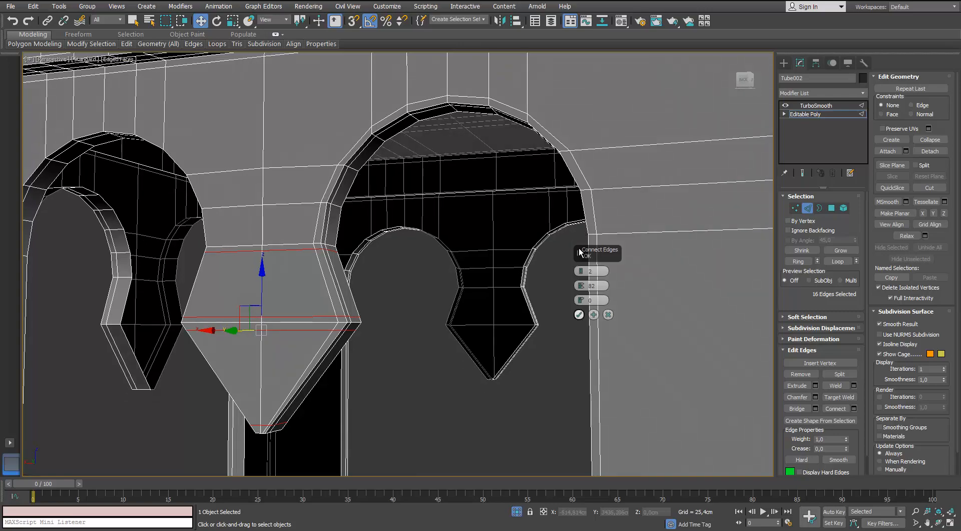
key("Return")
key("2")
key("Up")
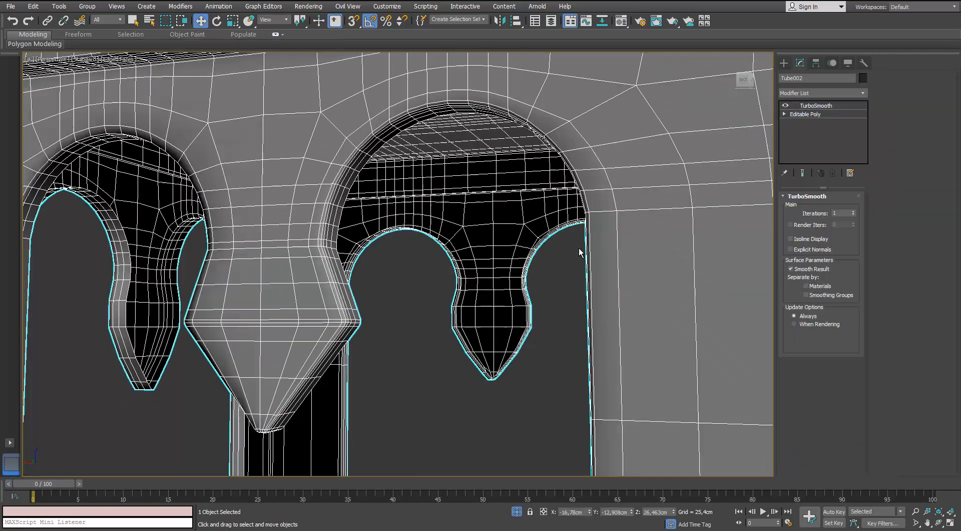
Examine the smoothed column body around its arches, pendants and rim from several angles.
scroll(579, 253, "down", 4)
scroll(579, 252, "up", 3)
middle_click_drag(579, 252, 580, 253, "alt")
scroll(578, 253, "up", 4)
scroll(578, 253, "up", 2)
scroll(578, 253, "down", 8)
scroll(578, 252, "up", 6)
scroll(578, 252, "up", 2)
scroll(579, 252, "down", 4)
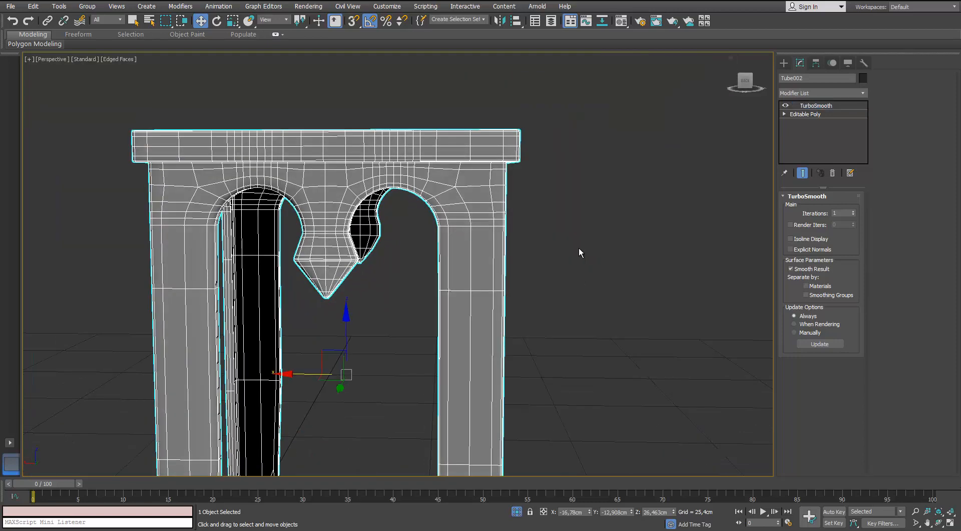
Delete the TurboSmooth modifier from the column body and briefly view it without its edges displayed.
left_click(805, 114)
left_click(579, 252)
scroll(352, 179, "up", 3)
left_click(351, 179)
right_click(815, 104)
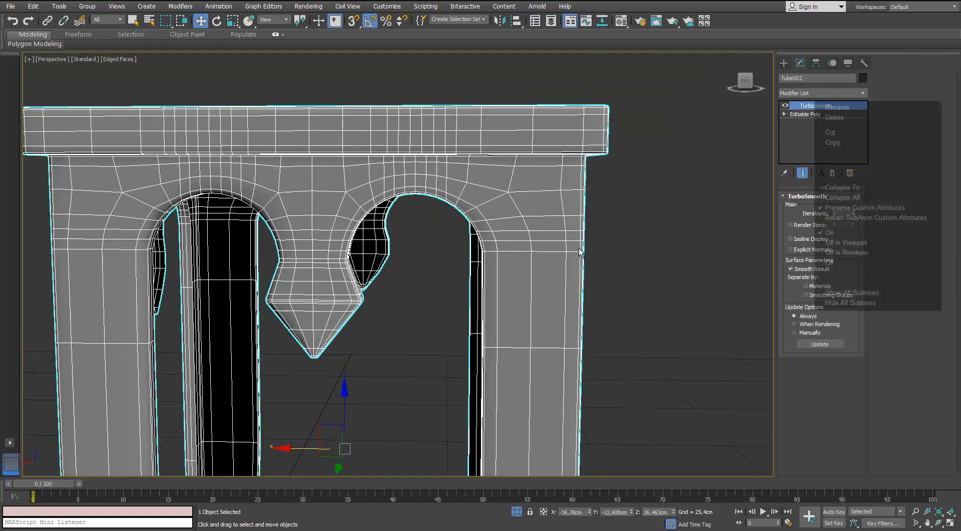
left_click(834, 117)
left_click(651, 252)
left_click(578, 252)
key("F4")
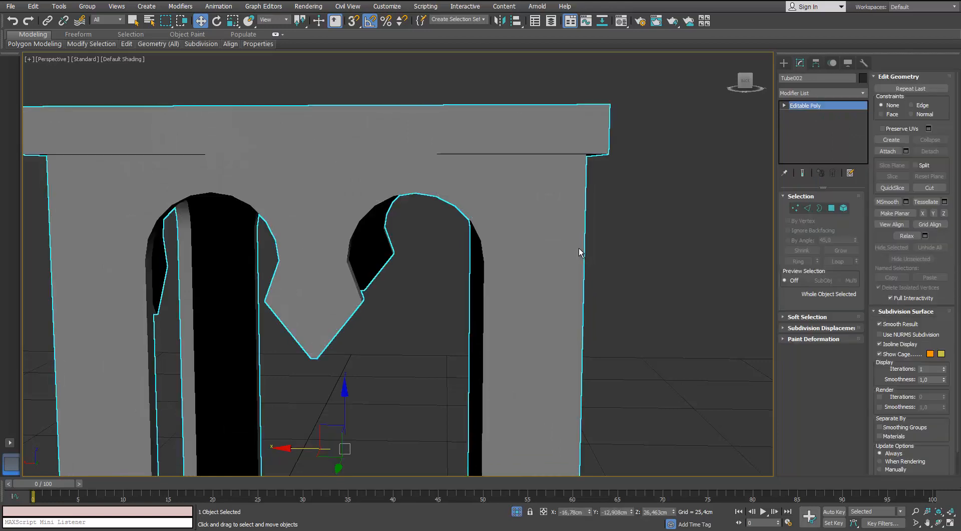
key("F4")
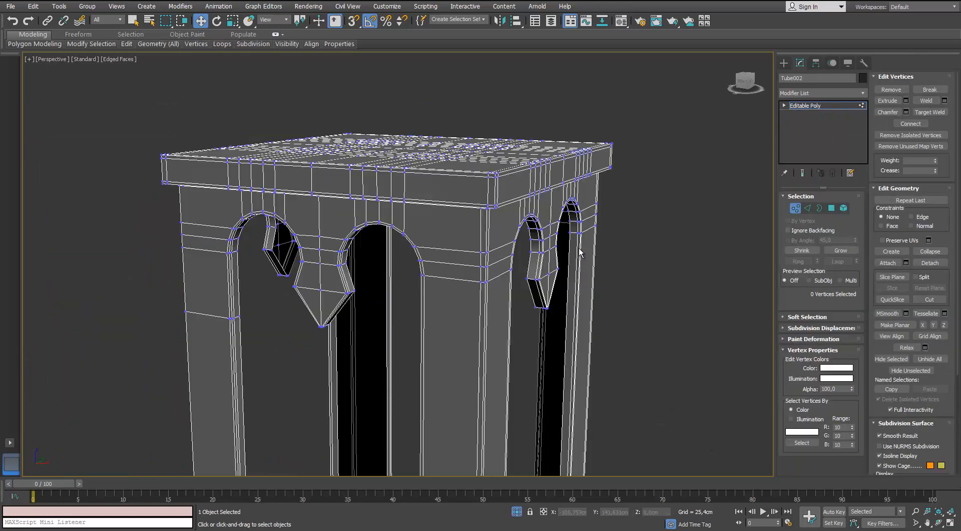
Leave vertex level and apply a TurboSmooth modifier to the column body again.
key("1")
key("t")
key("t")
key("t")
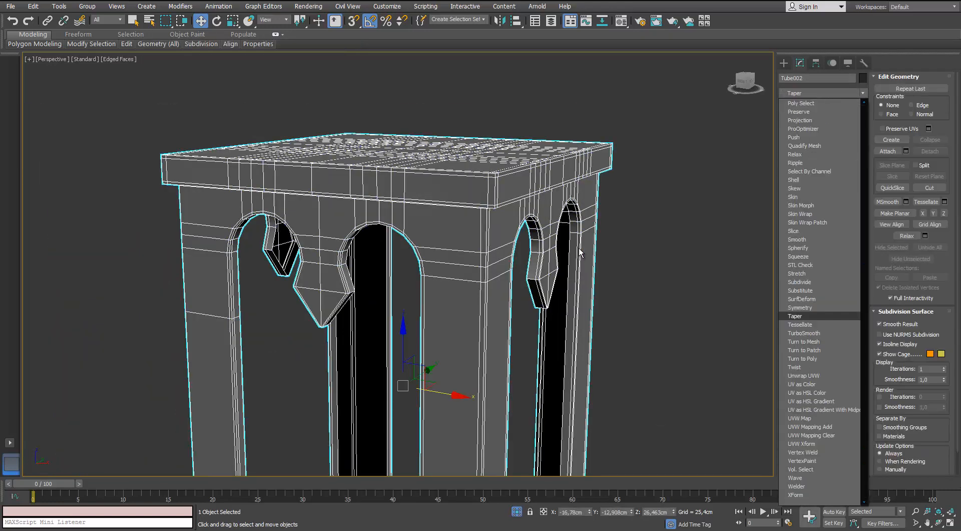
key("Return")
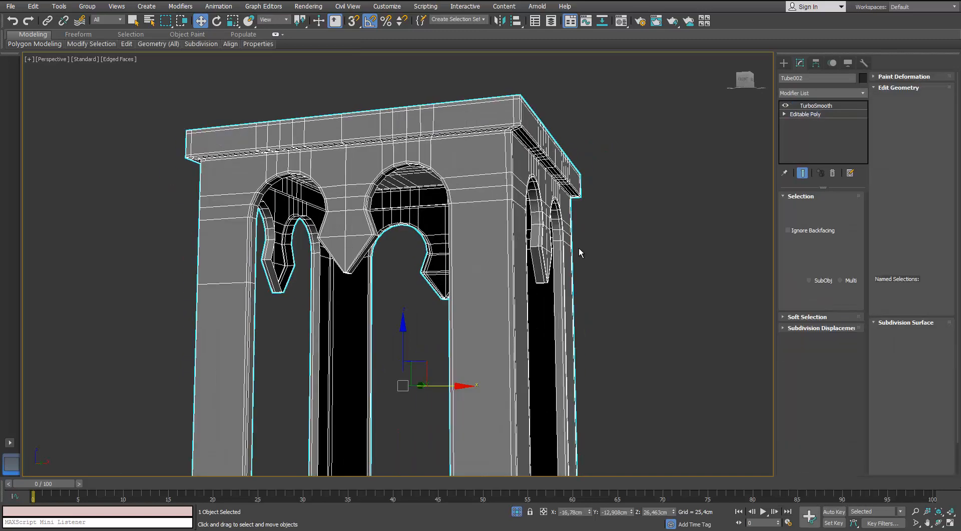
Connect the side edges of the remaining pendants with 2 segments, pinch 82 and slide 0, and view the smoothed, shaded result.
key("1")
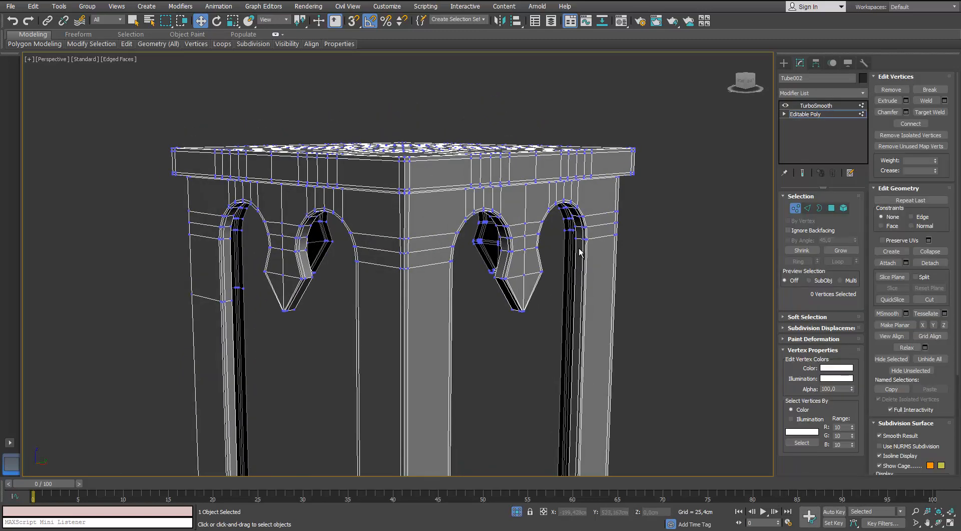
key("2")
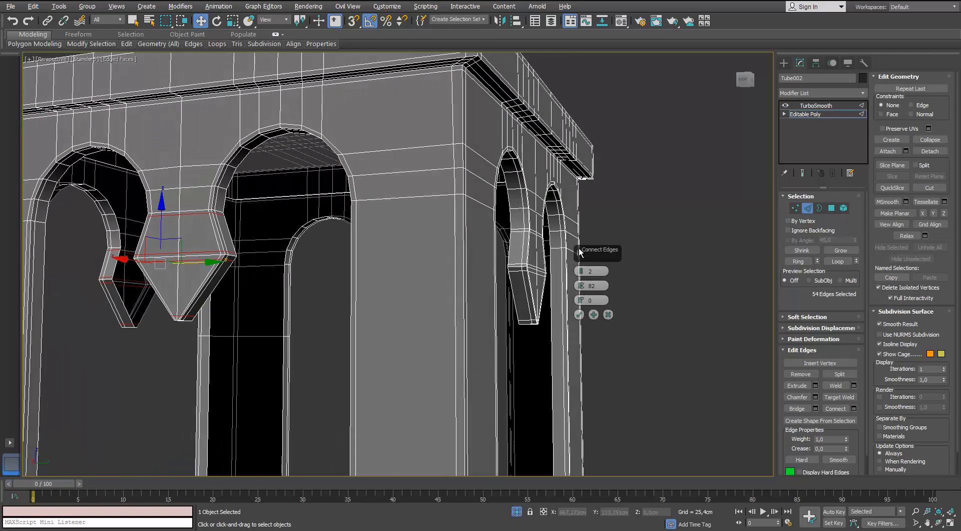
key("Return")
key("2")
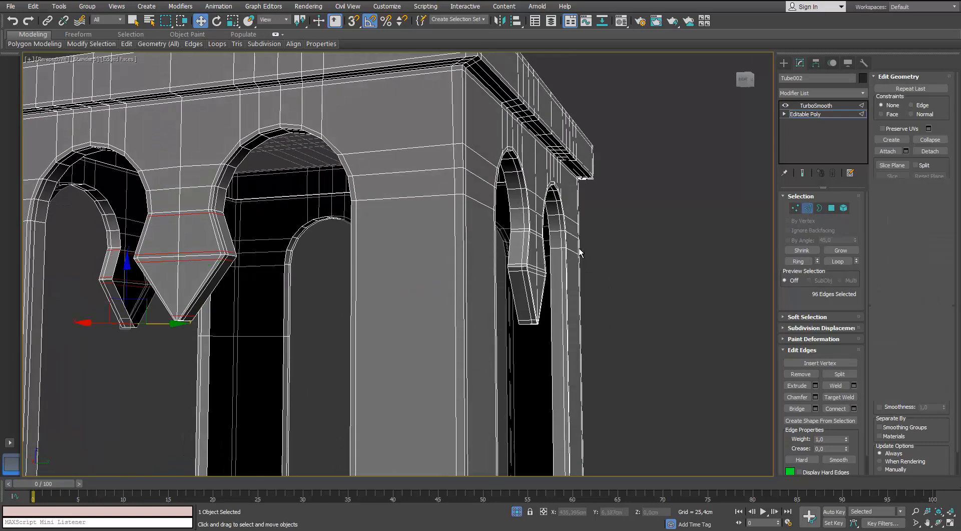
key("F4")
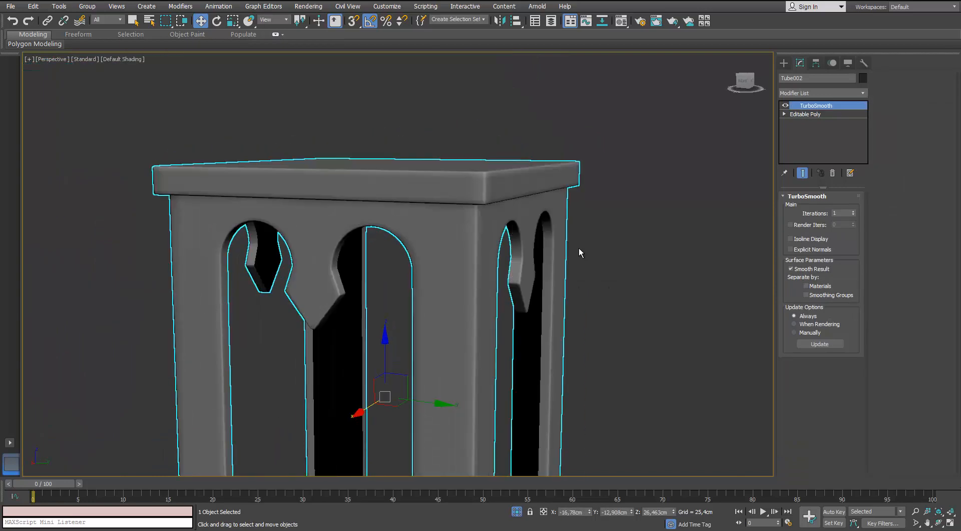
scroll(579, 249, "down", 4)
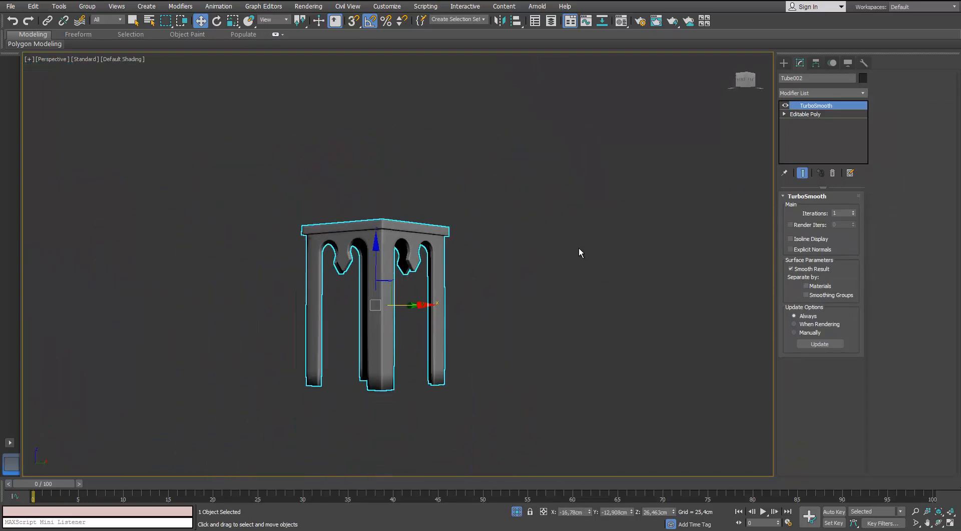
scroll(578, 249, "up", 4)
Undo the last edge changes on the column body and connect the long leg edges with 2 segments, pinch 97 and slide 0.
key("Down")
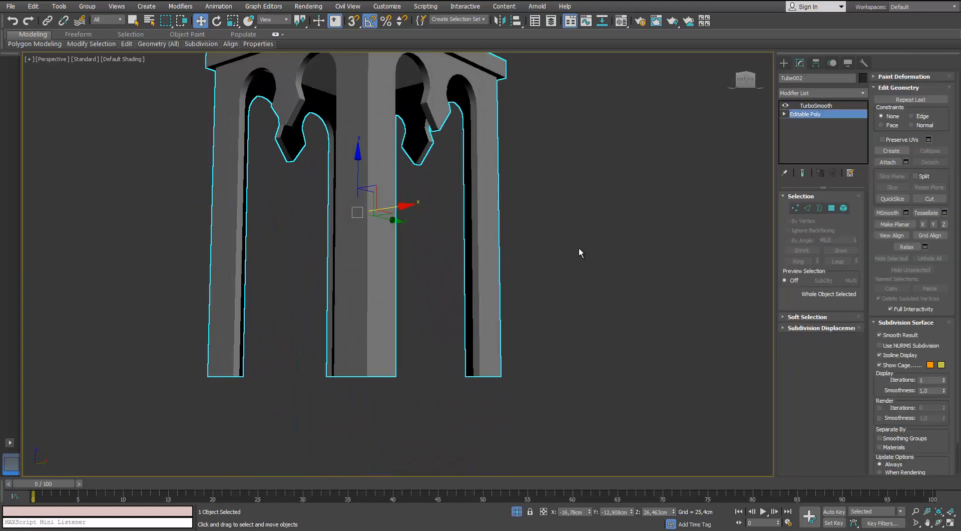
key("F4")
mouse_move(579, 249)
middle_mouse_down("alt")
mouse_move(579, 265)
mouse_move(590, 248)
mouse_move(671, 249)
mouse_move(579, 252)
middle_mouse_up("alt")
key("2")
key("ctrl+z")
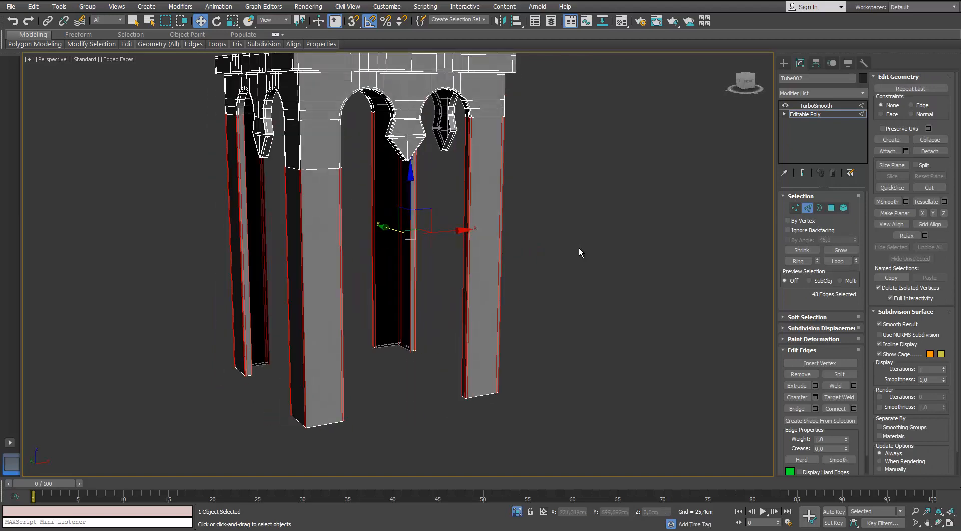
key("ctrl+z")
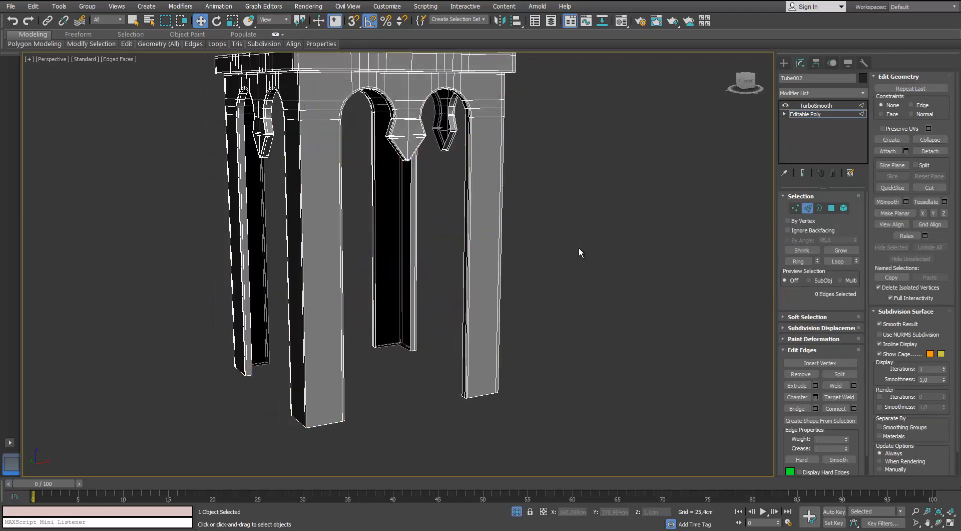
left_click_drag(128, 215, 571, 314)
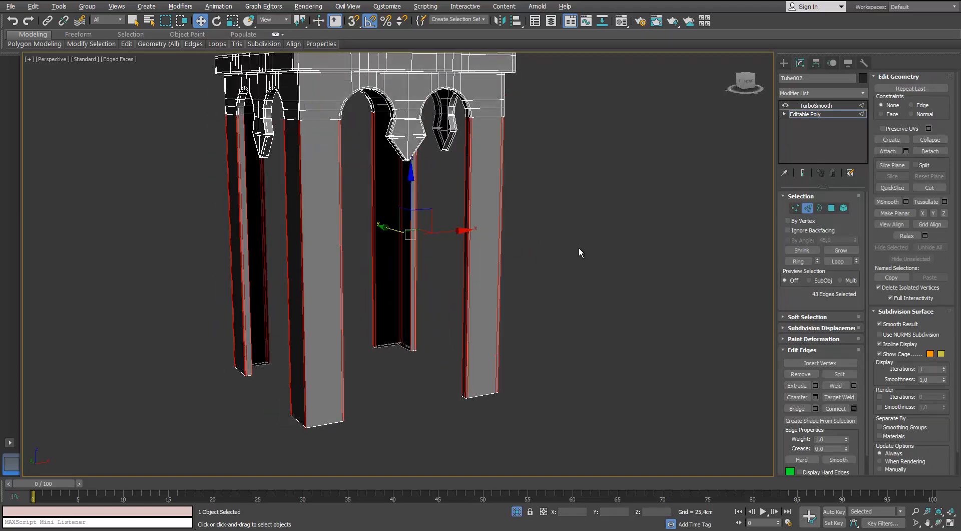
key("ctrl+shift+e")
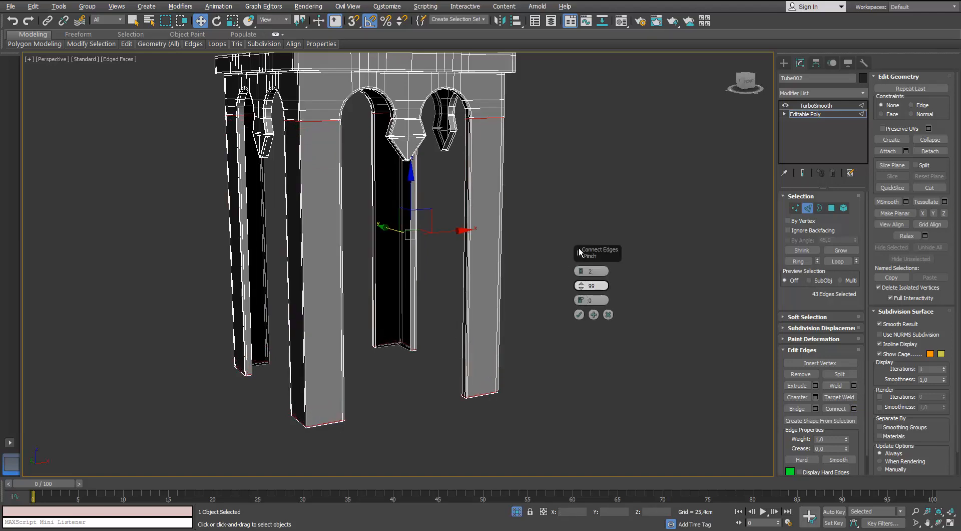
scroll(580, 251, "up", 4)
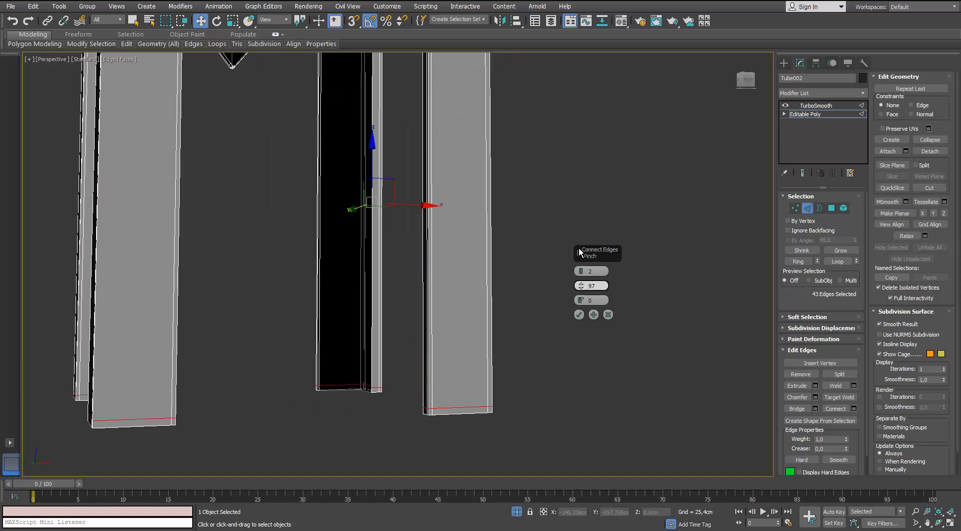
key("Return")
key("2")
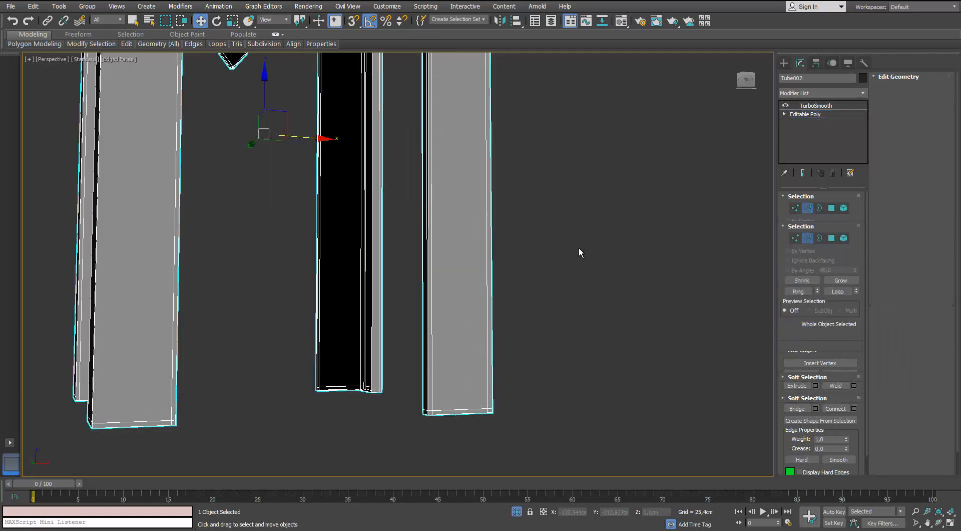
Examine the smoothed column body's legs, arches and pendants from several angles, with and without edges displayed.
scroll(579, 253, "down", 4)
scroll(580, 252, "down", 4)
key("F4")
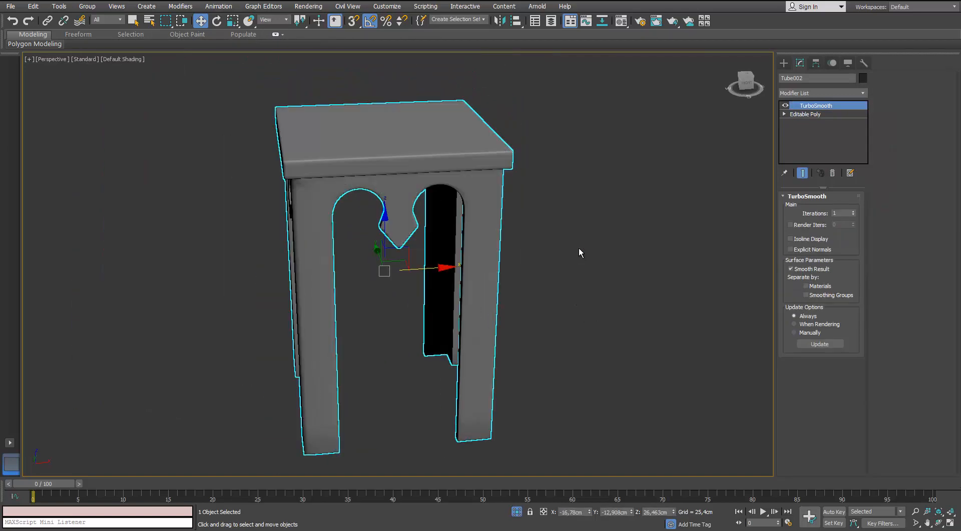
scroll(579, 252, "up", 7)
middle_click_drag(580, 252, 579, 252, "alt")
key("Down")
key("F4")
scroll(579, 252, "up", 4)
scroll(579, 252, "down", 2)
scroll(579, 252, "down", 4)
key("F4")
key("F4")
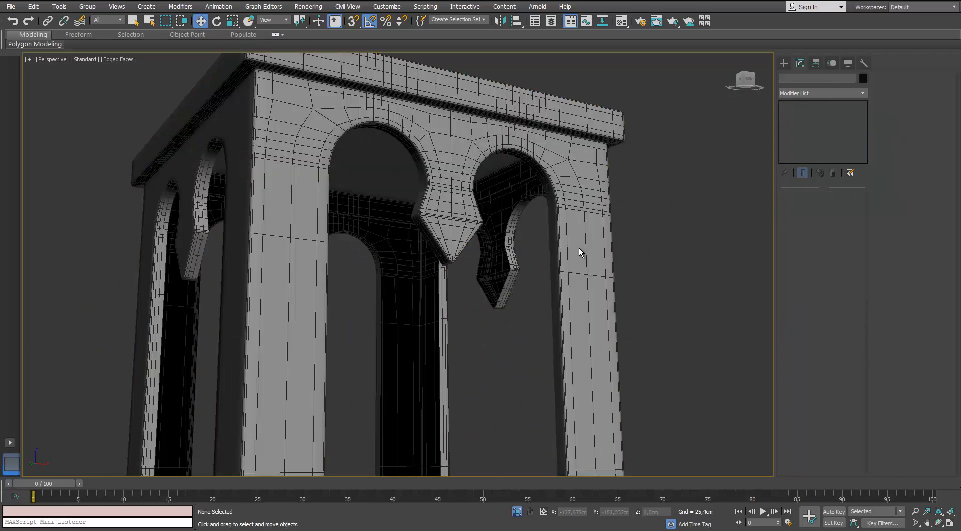
Isolate the moulded corner band and add upright supporting loops near its corners and ends with Swift Loop.
scroll(579, 252, "down", 3)
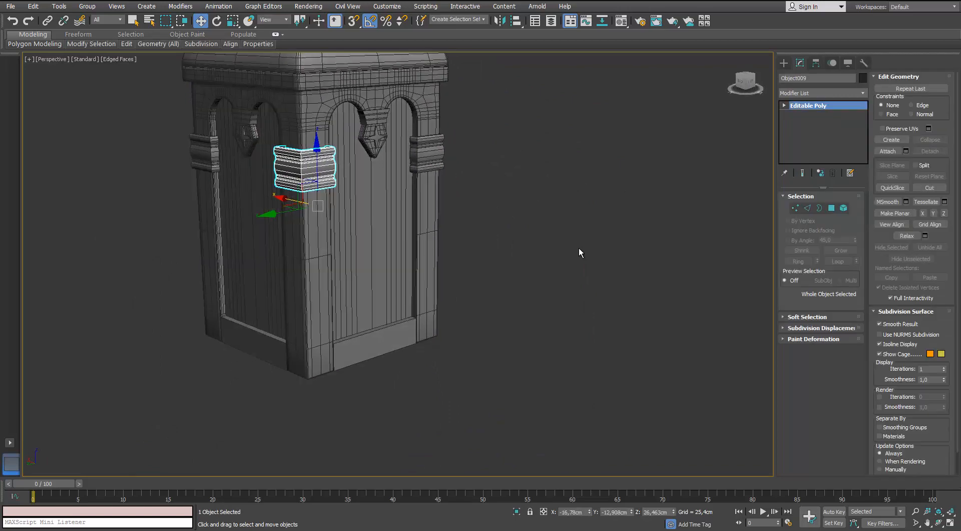
key("alt+q")
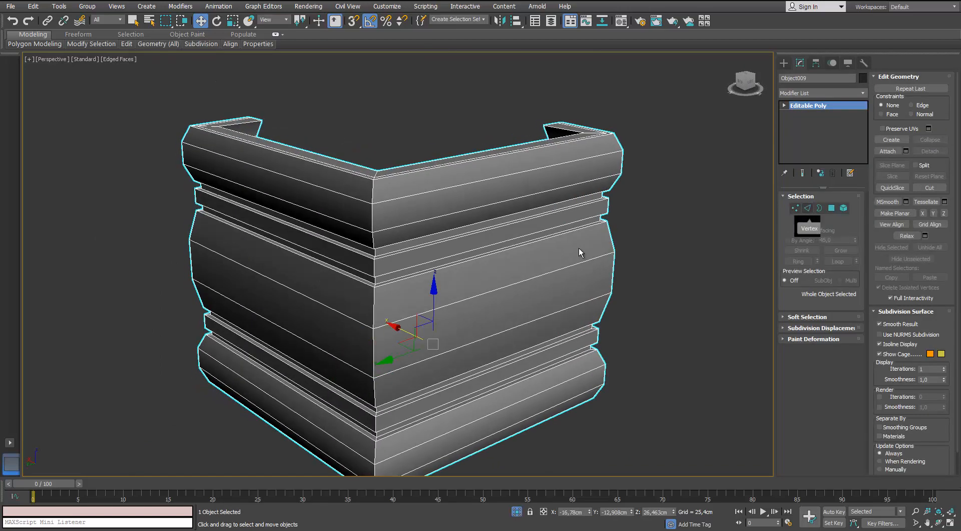
key("2")
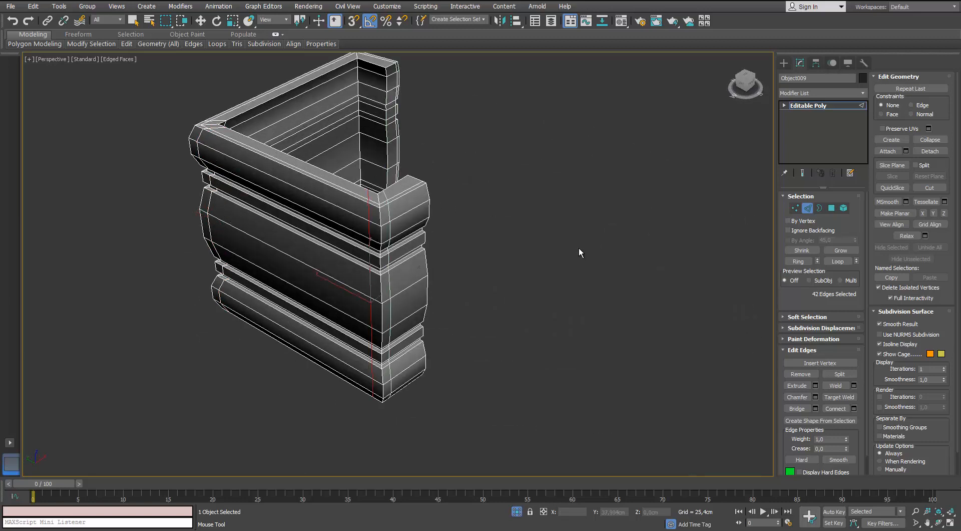
middle_click_drag(579, 249, 579, 252, "alt")
key("ctrl+z")
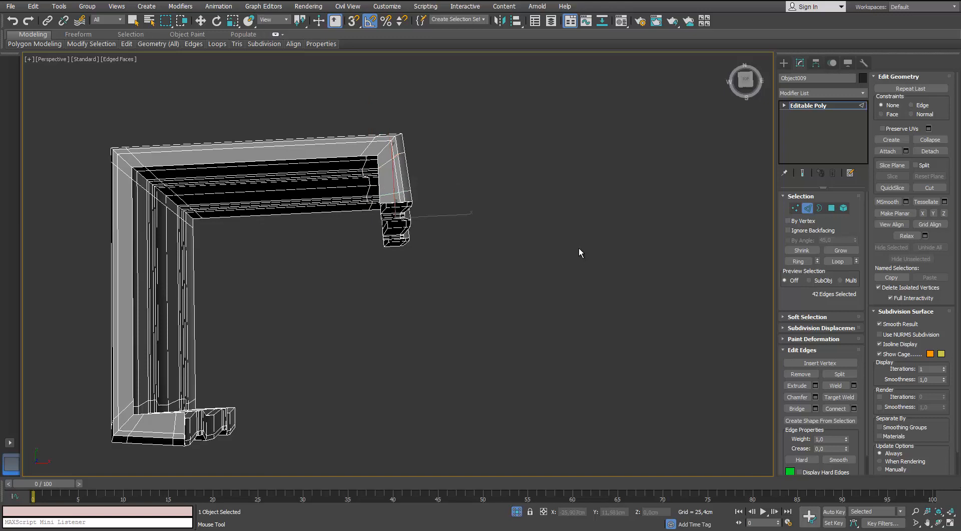
Add horizontal supporting loops to the corner band beside its grooves and profile edges with Swift Loop.
middle_click_drag(579, 252, 579, 252, "alt")
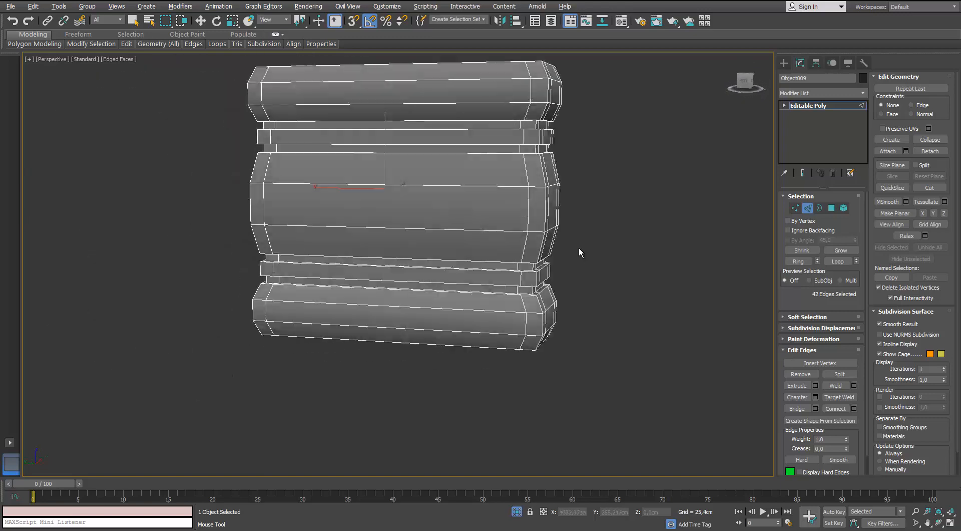
scroll(389, 134, "up", 3)
left_click(199, 107)
left_click(203, 168)
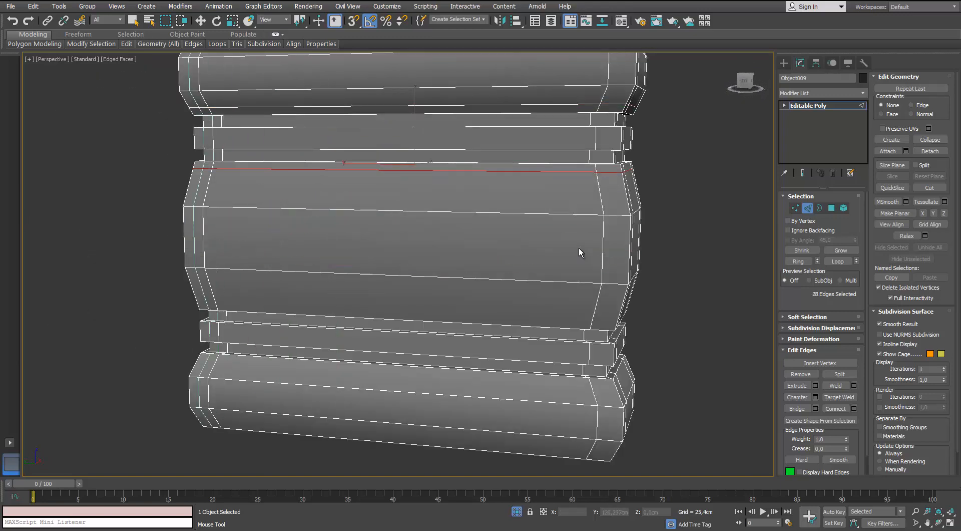
middle_click_drag(579, 252, 579, 253, "alt")
left_click(345, 226)
left_click(346, 366)
scroll(336, 167, "down", 2)
Apply a TurboSmooth modifier to the corner band and check the result with and without edges displayed.
type("w2tu")
key("Return")
key("F4")
scroll(579, 252, "down", 4)
scroll(579, 252, "up", 2)
key("ctrl+z")
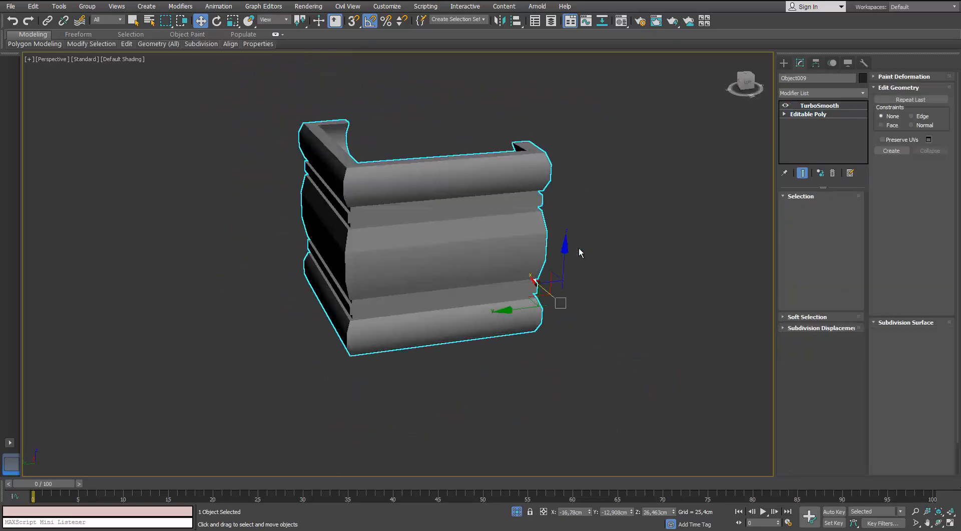
key("ctrl+y")
key("F4")
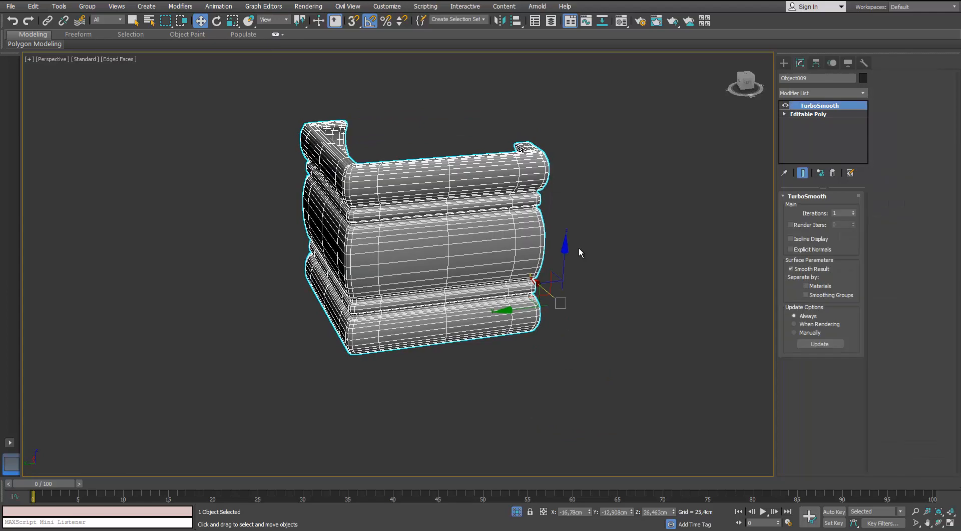
middle_click_drag(579, 252, 579, 252)
Exit isolation, hide the displayed edges and examine the smoothed corner band in place on the column.
key("F4")
key("alt+q")
scroll(579, 252, "down", 2)
left_click(579, 252)
scroll(579, 252, "up", 5)
middle_click_drag(399, 120, 399, 164, "alt")
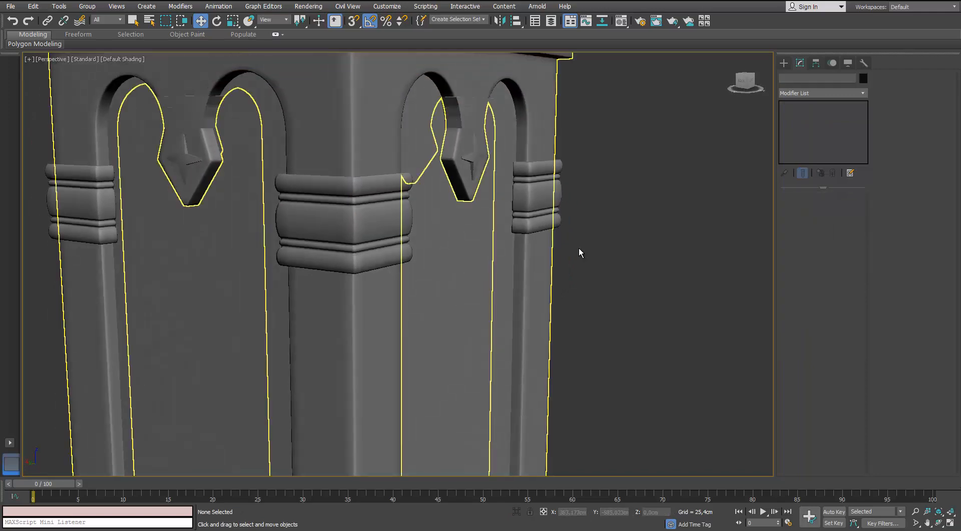
scroll(399, 163, "down", 3)
scroll(233, 127, "up", 3)
Isolate the tapered, stepped piece below the arches, display its edges and remove its middle edge loop.
left_click(233, 127)
key("alt+q")
middle_click_drag(233, 127, 301, 131, "alt")
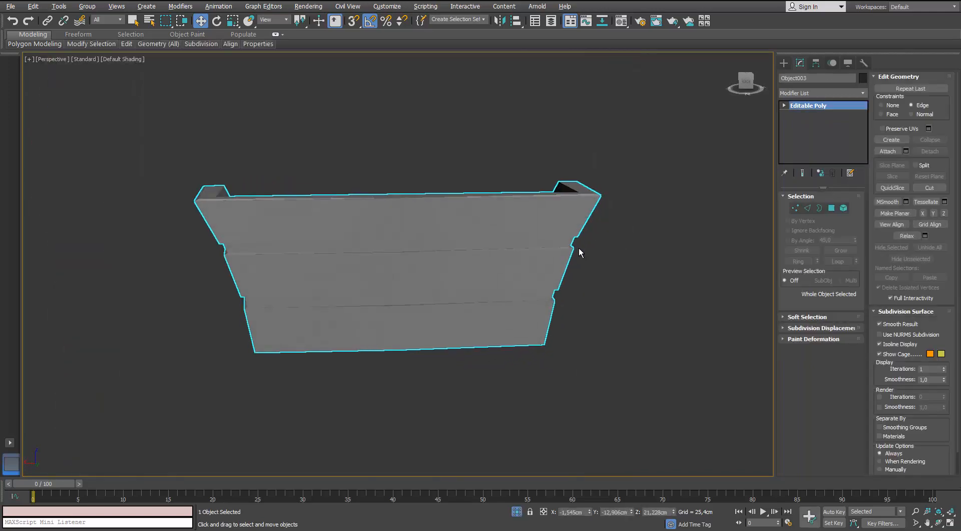
key("F4")
middle_click_drag(579, 252, 579, 252, "alt")
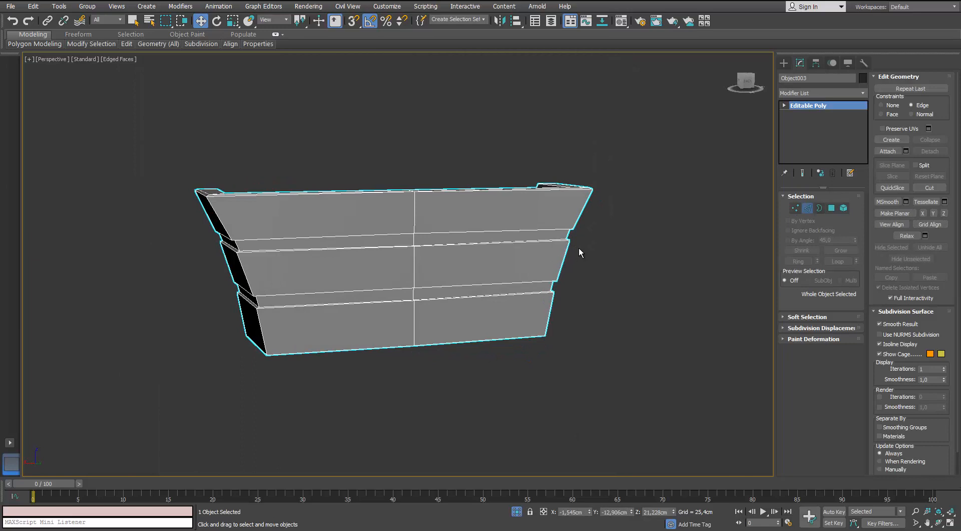
key("2")
left_click(579, 252)
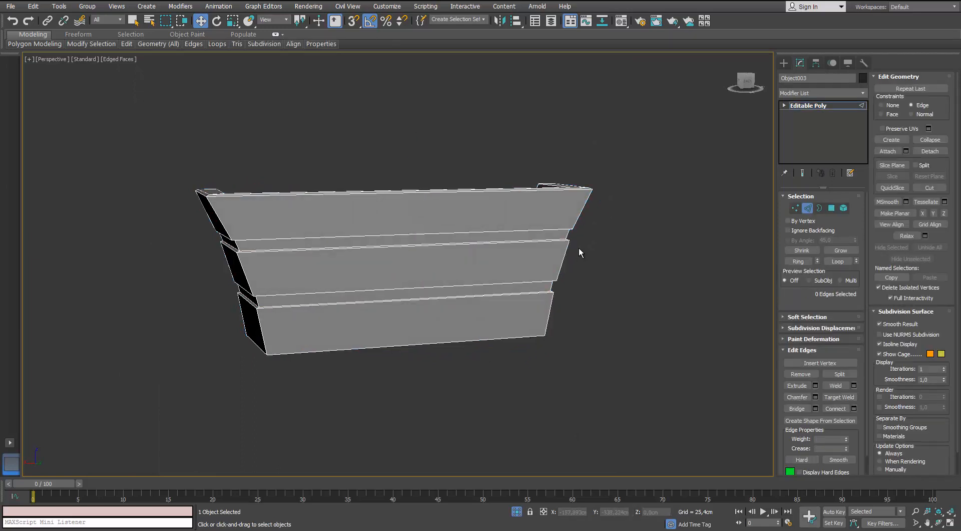
Connect the stepped piece's long front edges with 2 segments, pinch 94 and slide 0.
key("ctrl+z")
key("ctrl+shift+e")
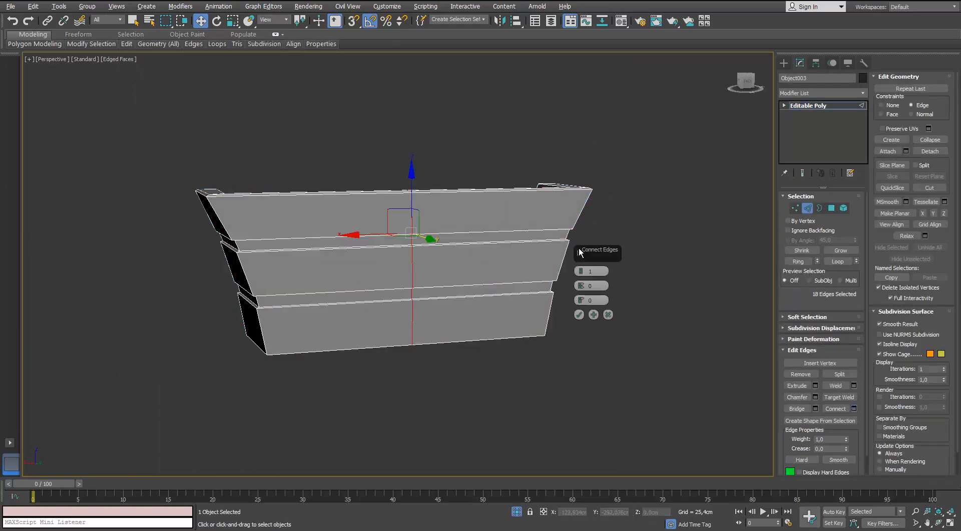
type("2")
key("Tab")
type("100")
key("Return")
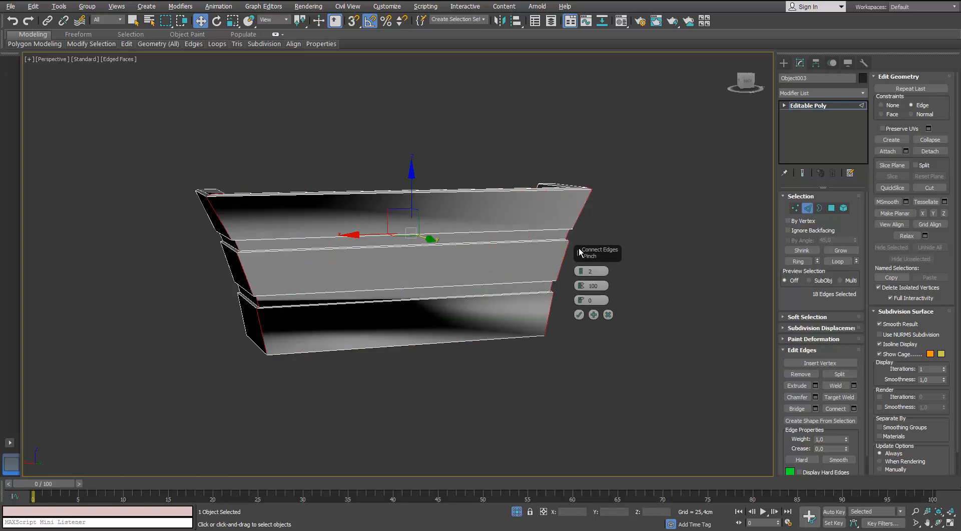
left_click(581, 288)
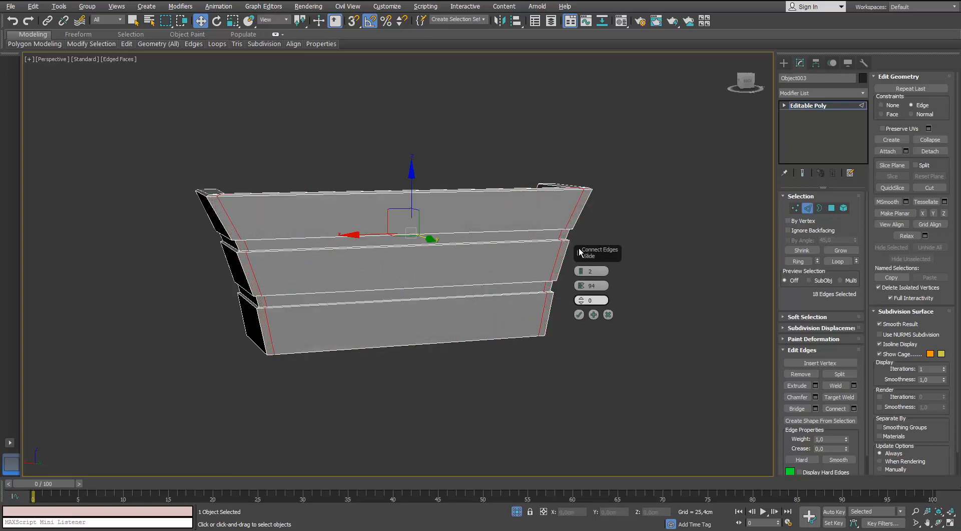
key("Return")
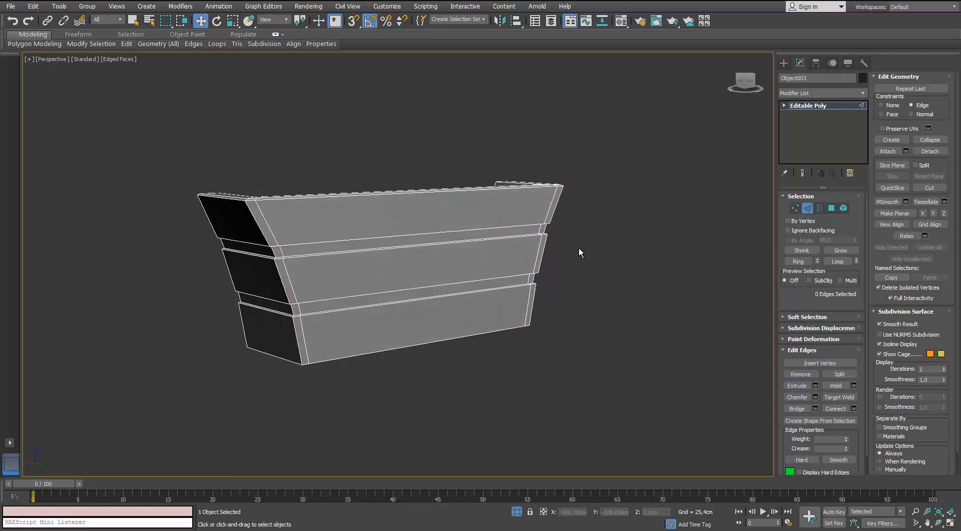
Connect the short horizontal edges on the stepped piece's side wings with 2 segments, pinch 94 and slide 0.
key("alt+r")
middle_click_drag(579, 249, 579, 252, "alt")
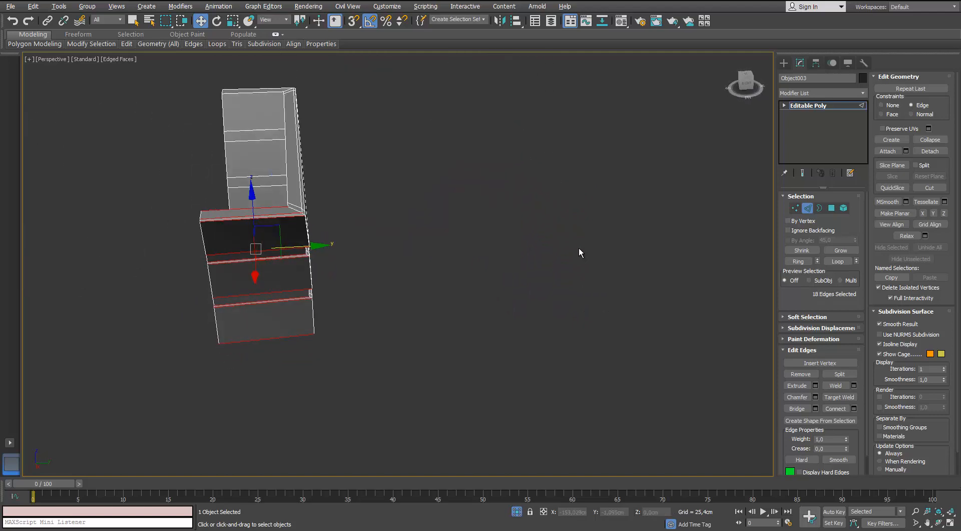
key("ctrl+shift+e")
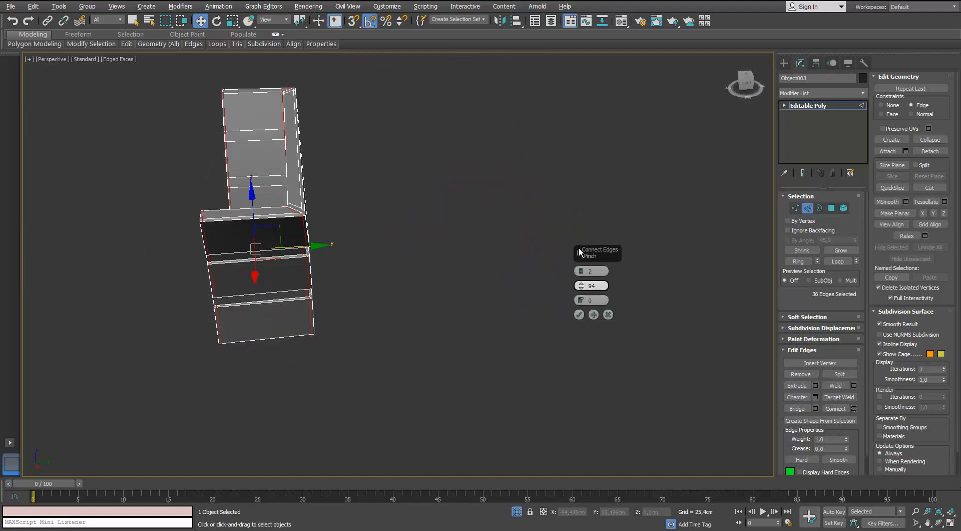
left_click(580, 314)
left_click(579, 253)
Add horizontal supporting loops near the stepped piece's rim, grooves and lower edge with Swift Loop.
middle_click_drag(579, 252, 579, 252, "alt")
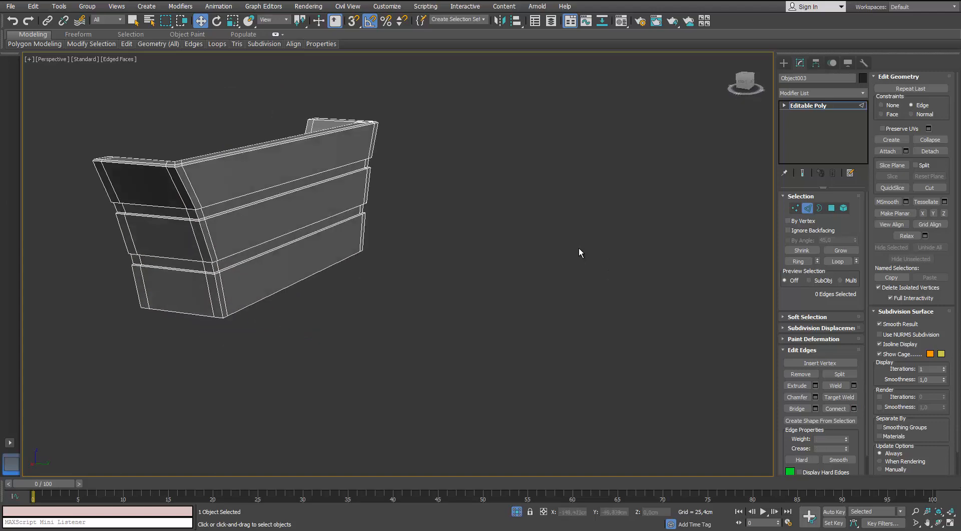
mouse_move(126, 44)
left_click(211, 70)
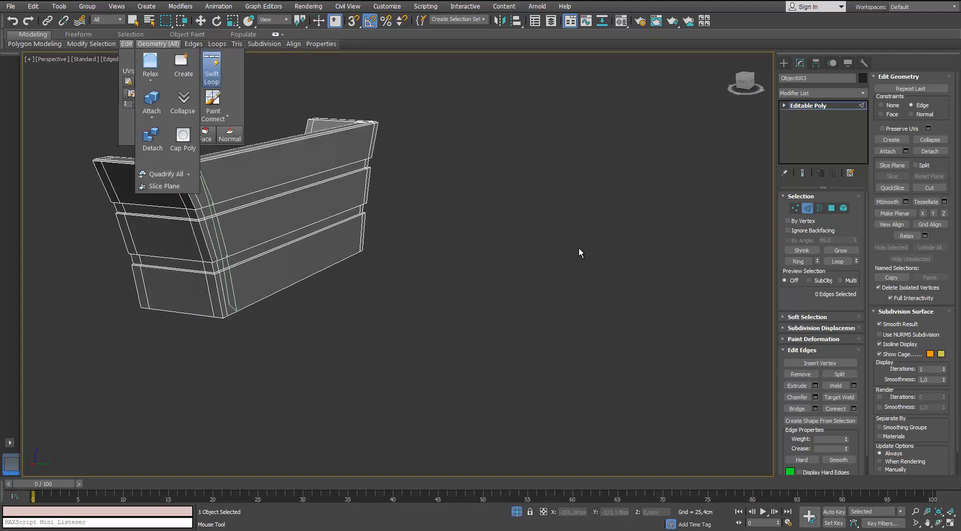
left_click(370, 129)
middle_click_drag(579, 253, 579, 252, "alt")
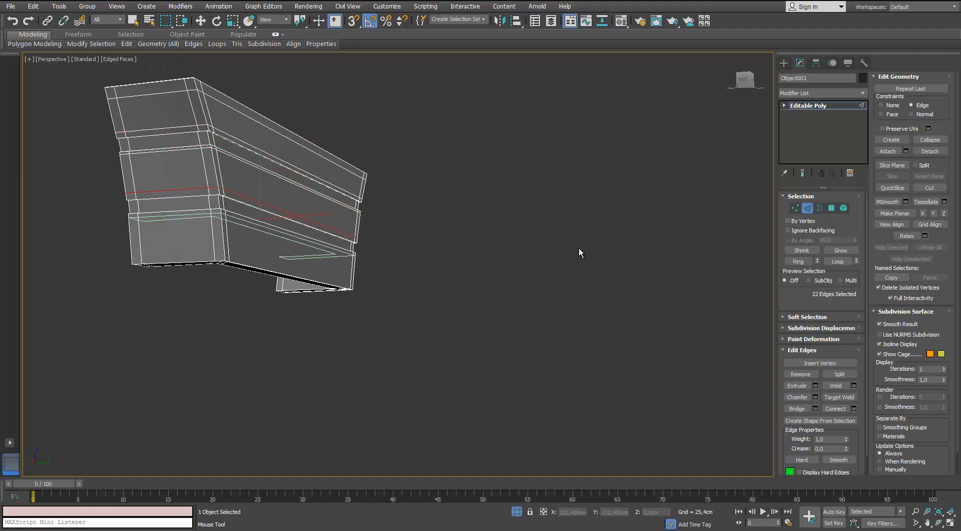
middle_click_drag(579, 252, 579, 252, "alt")
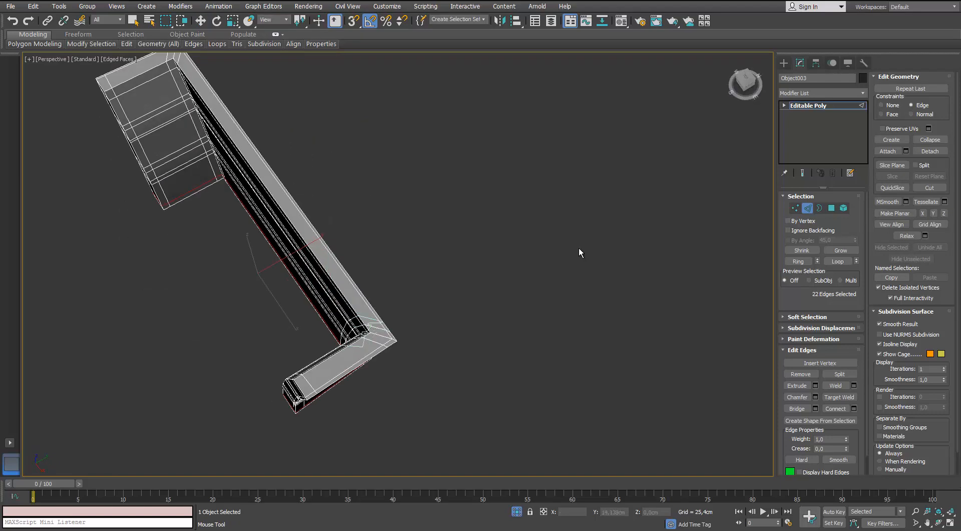
key("w")
Connect the ring of edges across the stepped piece's wall thickness with 2 segments, adjust the pinch and leave edge level.
scroll(381, 423, "up", 3)
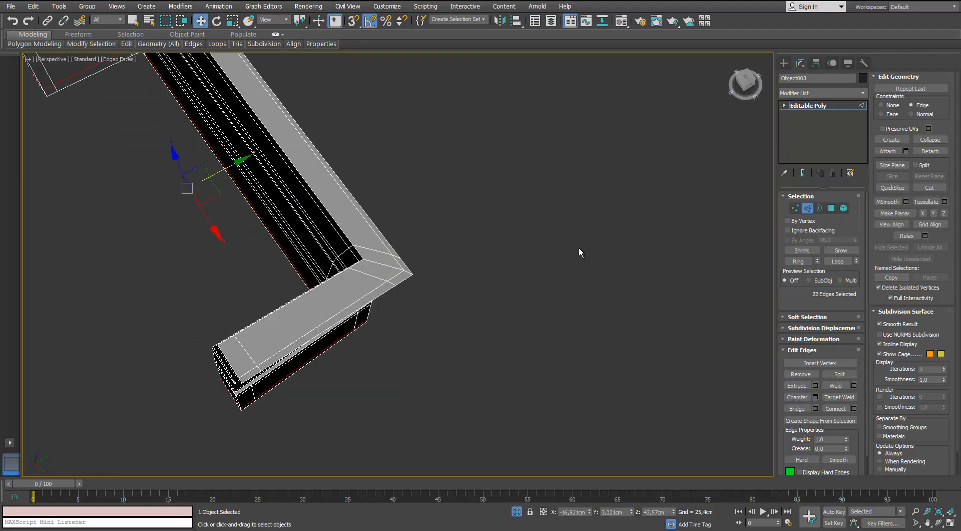
left_click(383, 264)
middle_click_drag(579, 253, 579, 253, "alt")
key("alt+r")
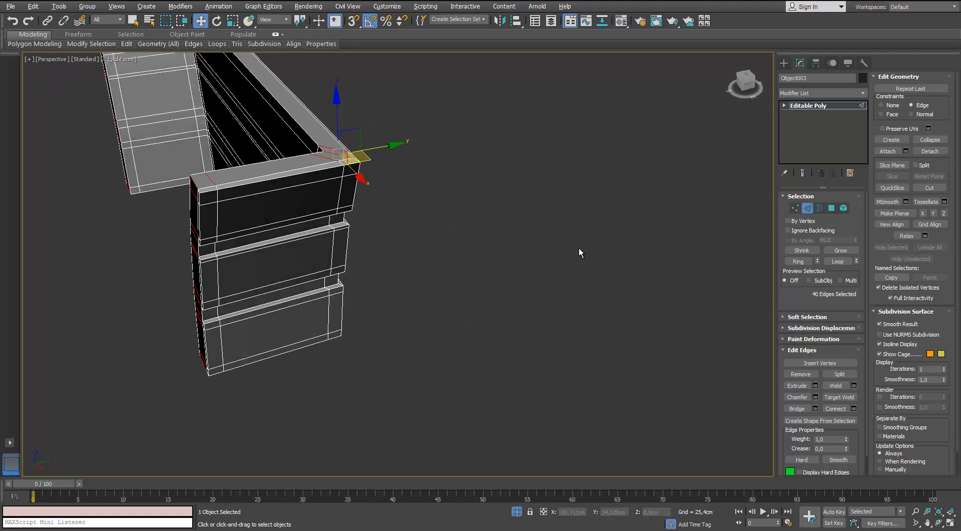
middle_click_drag(281, 240, 334, 247, "alt")
scroll(333, 247, "up", 2)
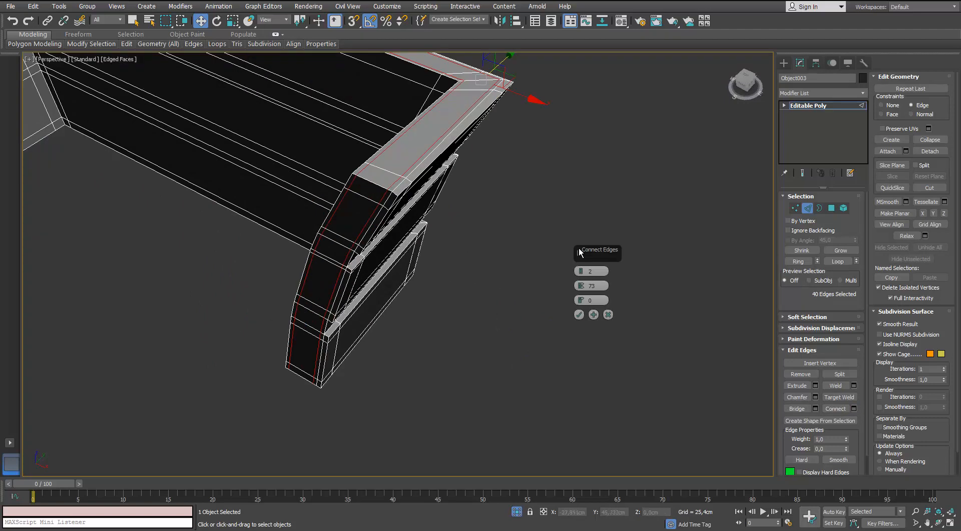
left_click_drag(579, 285, 580, 278)
left_click(579, 314)
key("2")
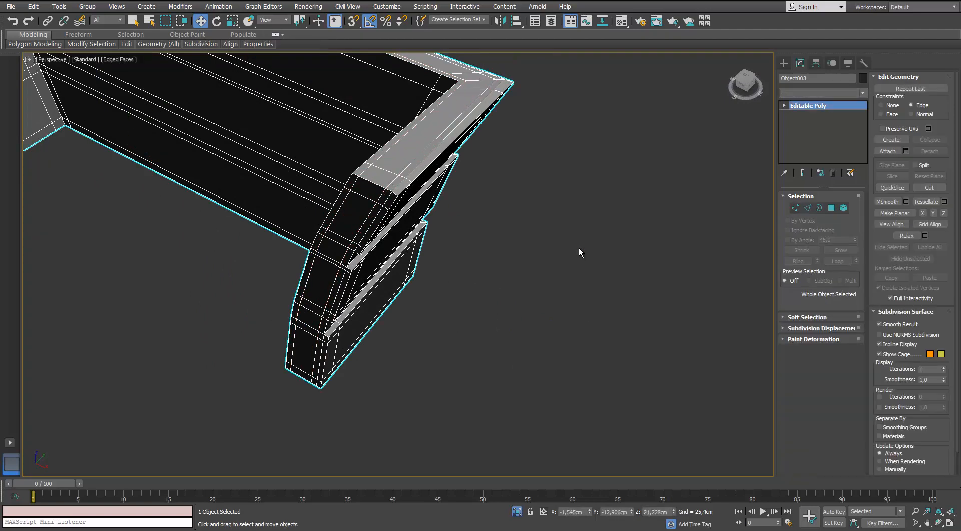
Apply TurboSmooth to the stepped piece, check its shading, and exit isolation to show the whole stool.
key("t")
key("t")
key("t")
key("Return")
scroll(579, 252, "down", 5)
middle_click_drag(579, 252, 579, 252, "alt")
key("F4")
key("alt+q")
scroll(579, 253, "down", 3)
Clone the row of seven studs as instances along Y to the opposite side of the stool.
left_click(579, 253)
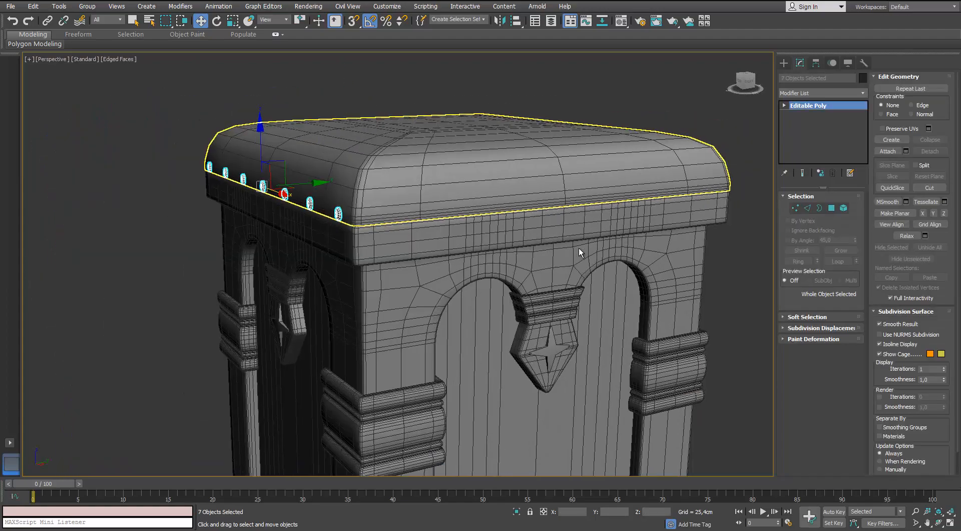
key("e")
middle_click_drag(578, 247, 424, 248, "alt")
key("w")
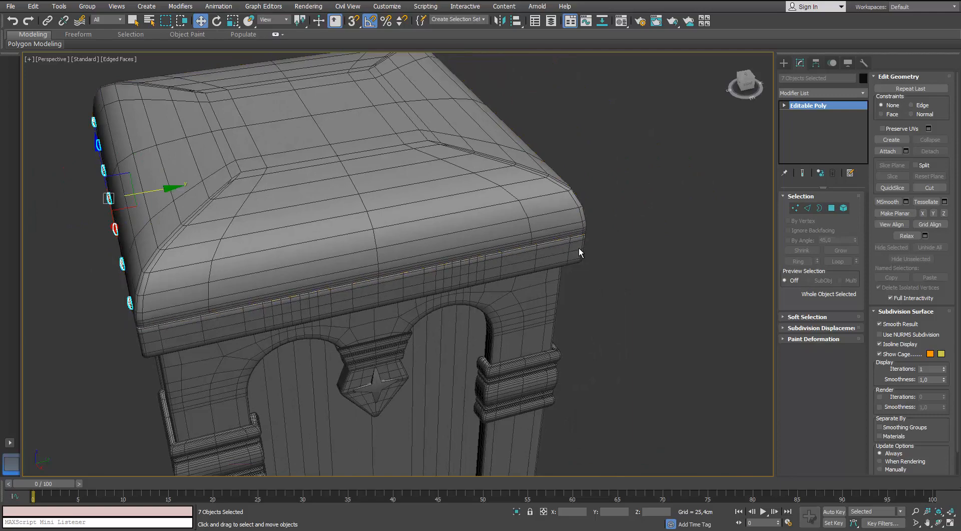
mouse_move(153, 191)
left_mouse_down("shift")
mouse_move(616, 112)
mouse_move(598, 116)
left_mouse_up("shift")
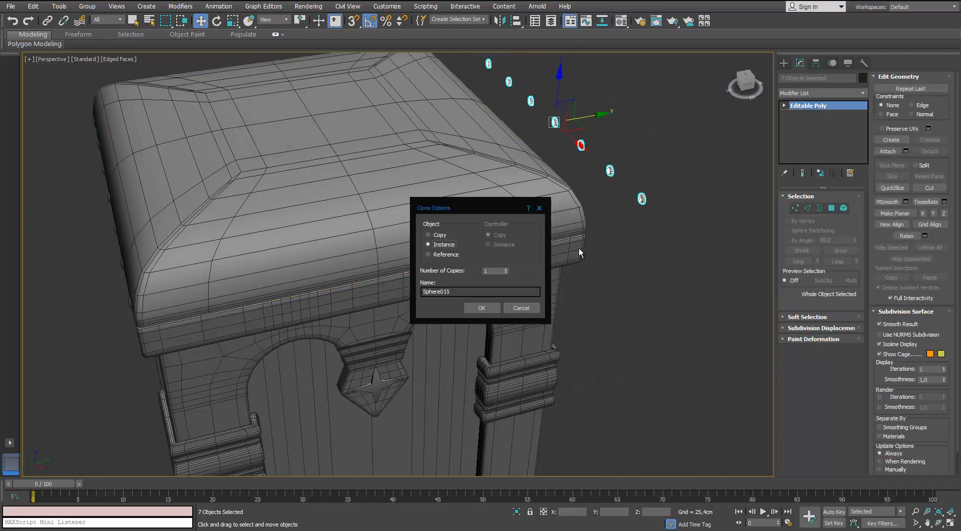
key("Return")
Delete the centre vertex on the back of the studs to open their hidden side.
middle_click_drag(579, 248, 634, 260, "alt")
scroll(578, 248, "up", 3)
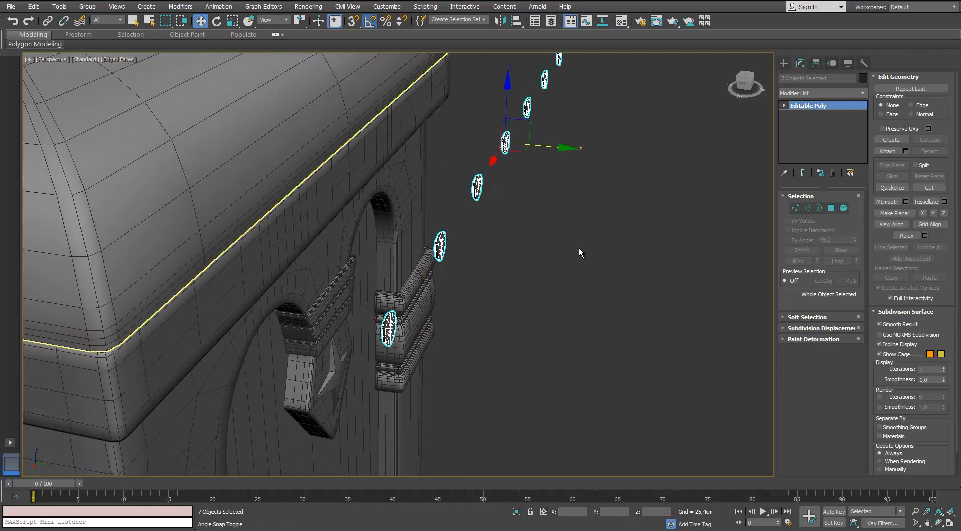
key("1")
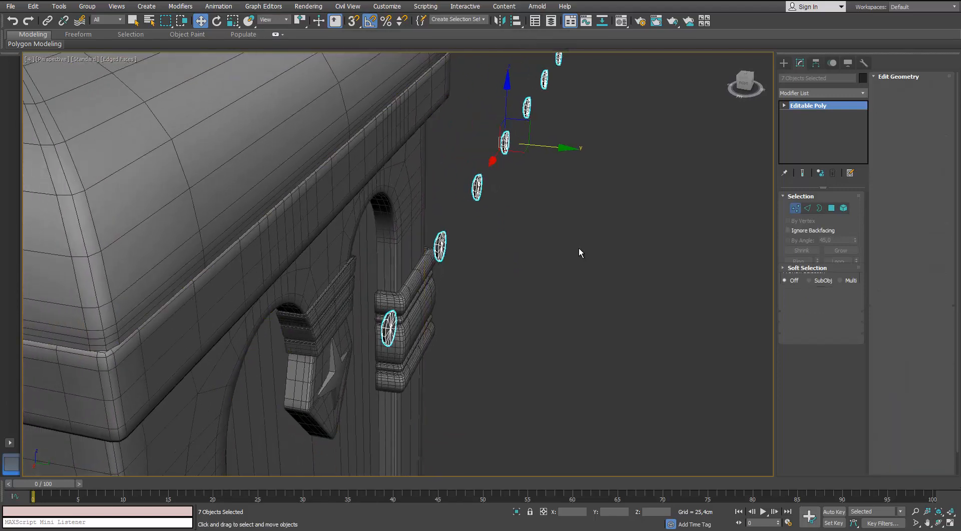
scroll(401, 342, "up", 4)
scroll(400, 339, "down", 4)
scroll(400, 300, "up", 2)
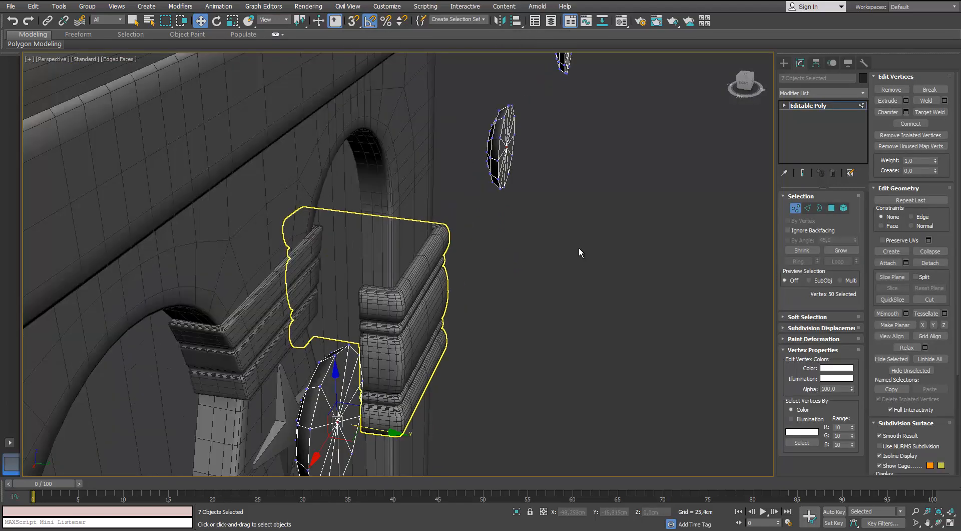
key("Delete")
scroll(579, 248, "down", 5)
mouse_move(579, 248)
middle_mouse_down("alt")
mouse_move(636, 249)
mouse_move(601, 245)
middle_mouse_up("alt")
key("1")
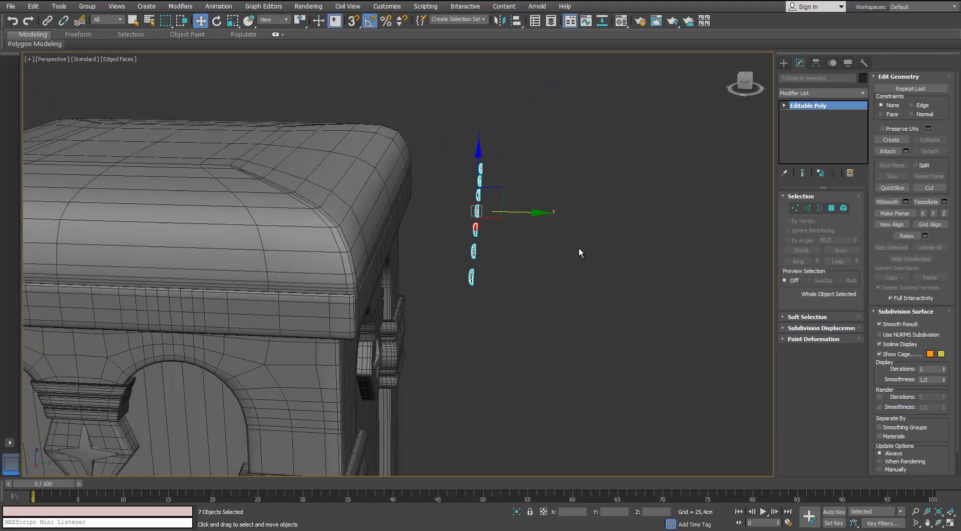
Mirror the cloned stud row along Y without cloning and move it against the edge of the cushion.
left_click(499, 20)
left_click_drag(476, 173, 586, 169)
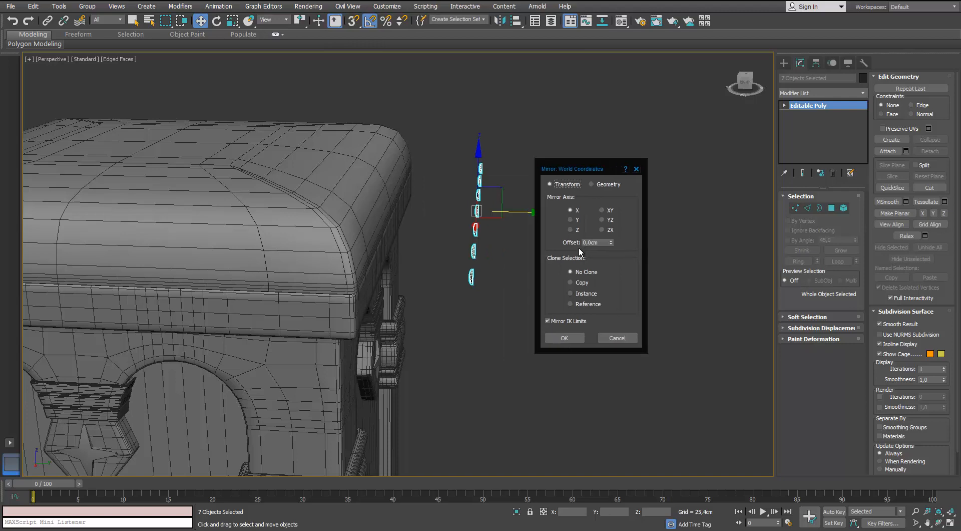
left_click(570, 220)
left_click(564, 337)
mouse_move(579, 248)
middle_mouse_down("alt")
mouse_move(478, 246)
mouse_move(513, 246)
middle_mouse_up("alt")
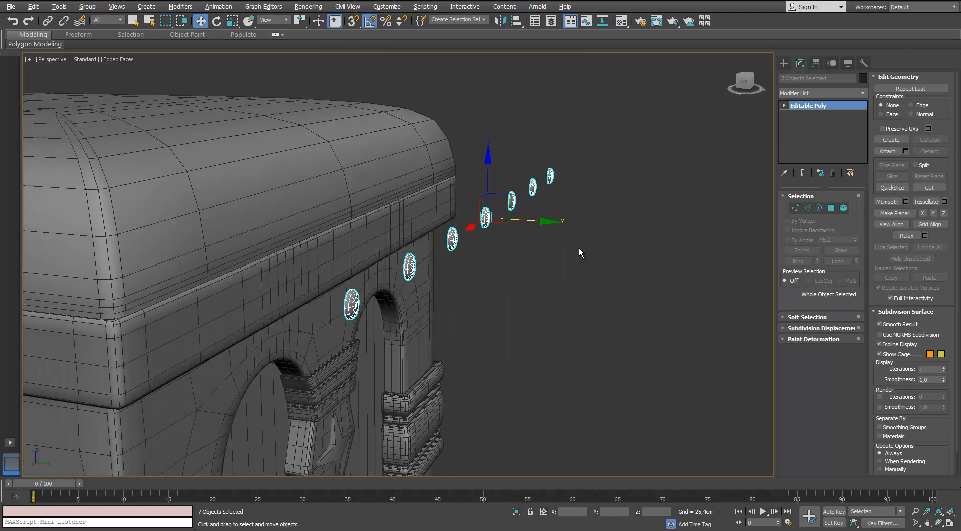
mouse_move(531, 220)
left_mouse_down()
mouse_move(388, 211)
mouse_move(398, 211)
left_mouse_up()
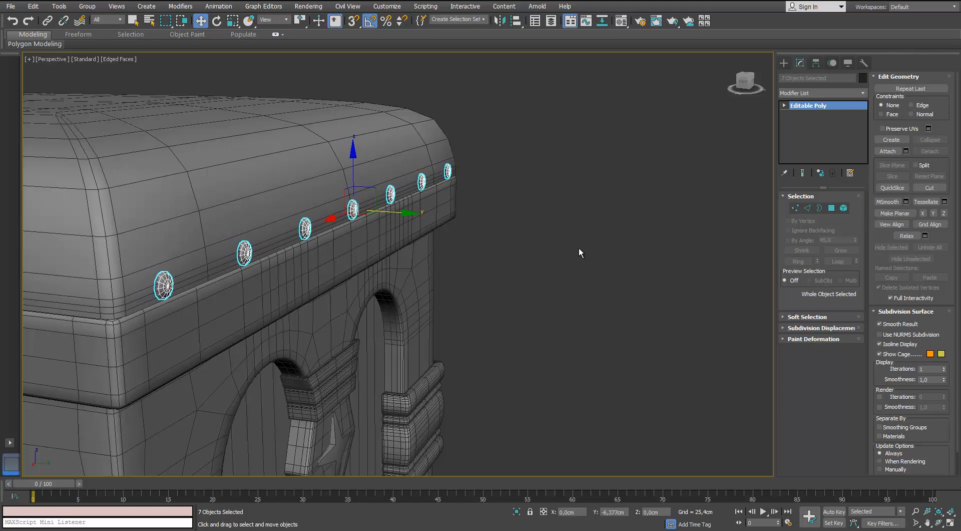
Select both opposite stud rows and rotate-clone them 90 degrees about Z as instances for the remaining two sides.
scroll(401, 215, "down", 3)
middle_click_drag(401, 216, 301, 195, "alt")
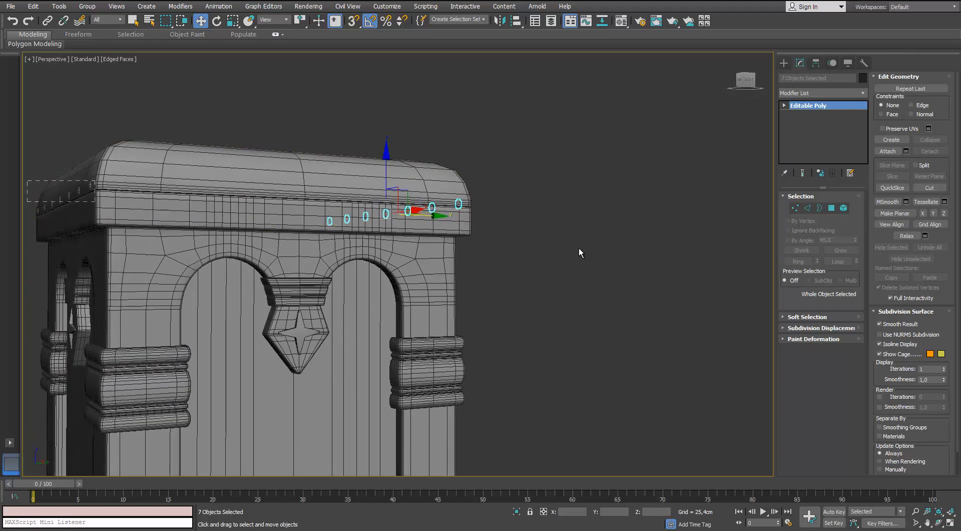
left_click_drag(27, 201, 29, 207, "ctrl")
left_click_drag(185, 108, 144, 149, "alt")
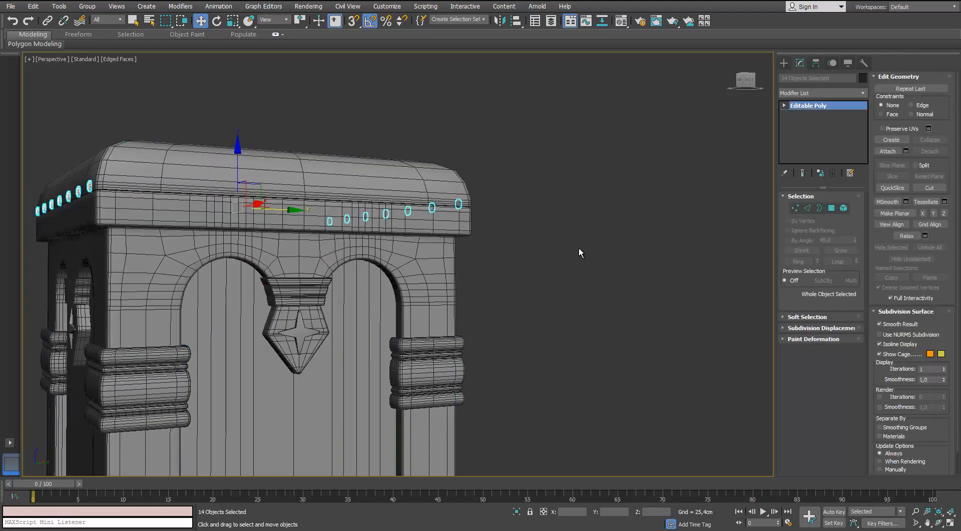
mouse_move(320, 240)
middle_mouse_down("alt")
mouse_move(250, 245)
mouse_move(210, 280)
middle_mouse_up("alt")
key("e")
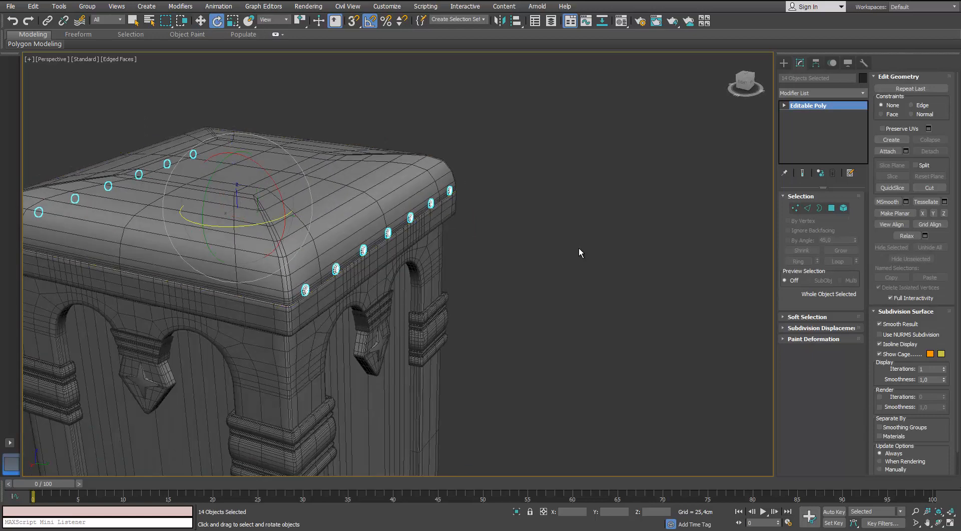
left_click_drag(261, 223, 187, 219, "shift")
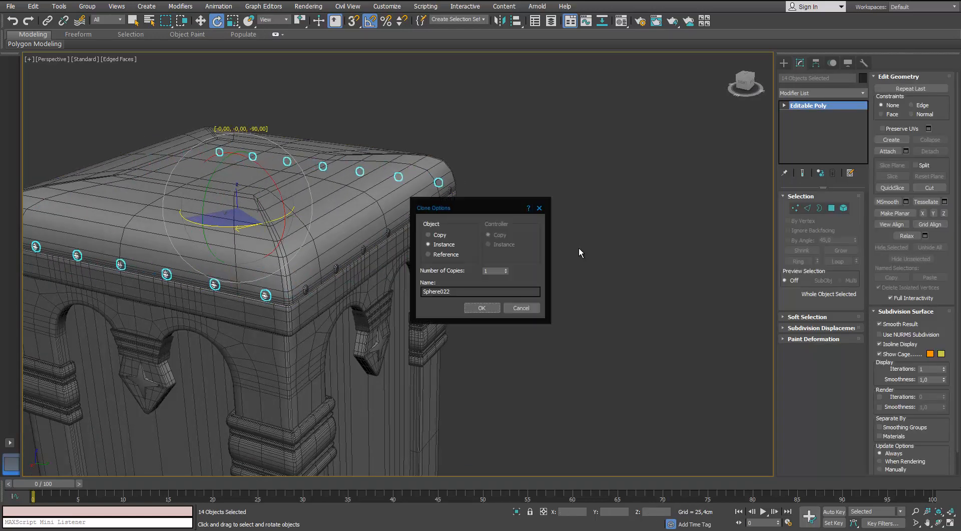
key("Return")
Shift the rotated stud rows about 0.2 cm along X to seat them against the cushion, and clear the selection.
mouse_move(481, 260)
middle_mouse_down("alt")
mouse_move(400, 211)
mouse_move(409, 193)
mouse_move(485, 189)
middle_mouse_up("alt")
scroll(416, 210, "up", 5)
scroll(400, 210, "down", 4)
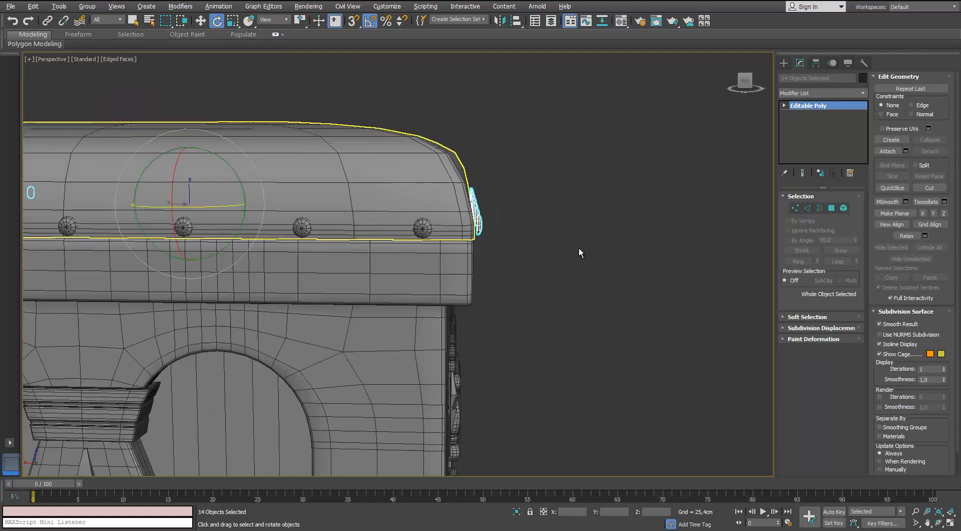
key("w")
left_click_drag(131, 203, 126, 203)
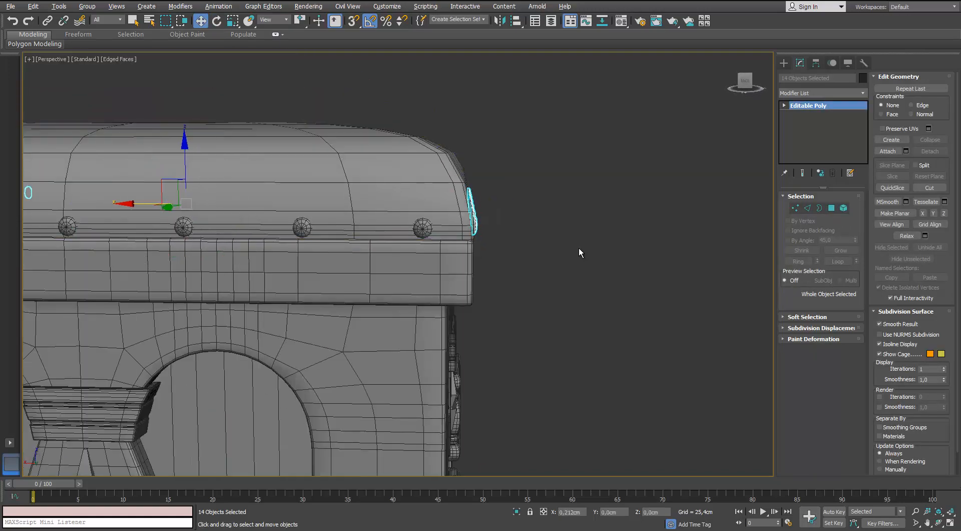
middle_click_drag(431, 206, 550, 200, "alt")
scroll(551, 200, "down", 3)
scroll(578, 248, "up", 4)
middle_click_drag(578, 248, 666, 248, "alt")
scroll(579, 248, "down", 4)
key("ctrl+d")
Open the Scene Explorer with the scene's layers.
scroll(578, 248, "down", 5)
middle_click_drag(579, 248, 616, 233, "alt")
scroll(578, 248, "up", 5)
scroll(579, 248, "down", 4)
middle_click_drag(388, 185, 477, 70)
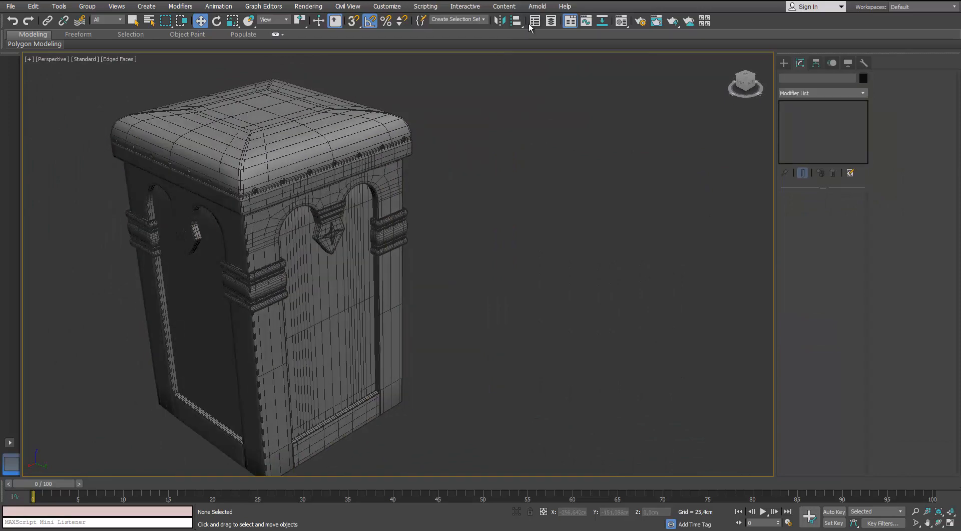
left_click(535, 21)
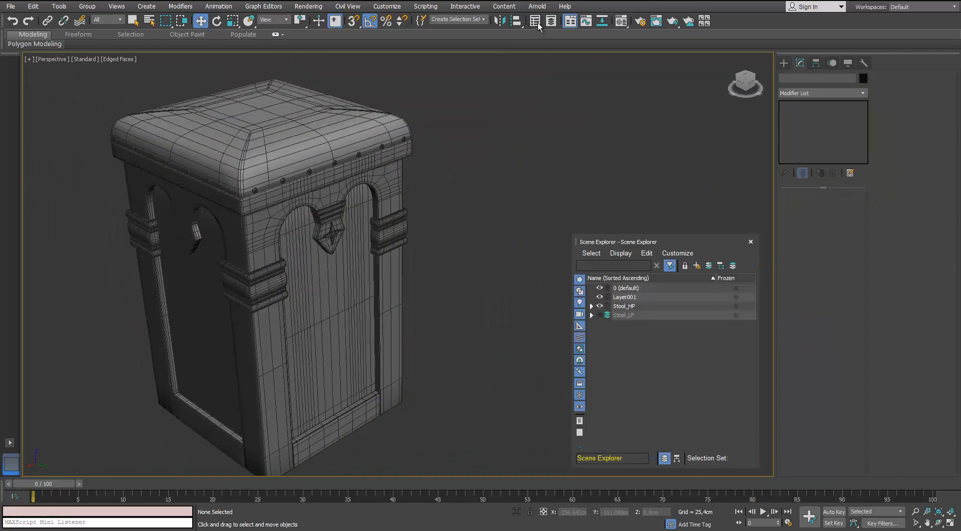
Hide the Stool_HP layer, show the Stool_LP layer, and close the scene explorer.
left_click(599, 306)
left_click(599, 315)
left_click(618, 315)
left_click(750, 241)
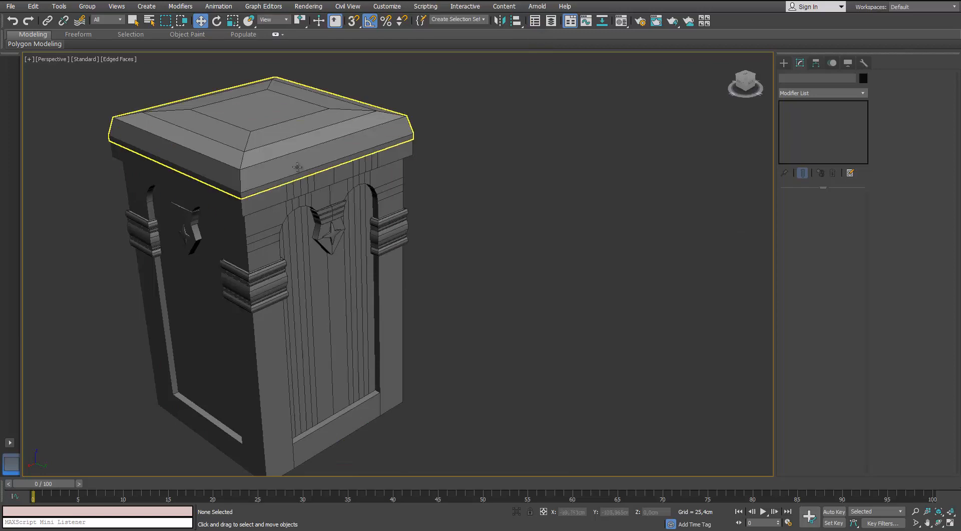
Isolate the low-poly stool frame with the arched legs so that only it is displayed.
left_click(253, 165)
scroll(253, 220, "up", 5)
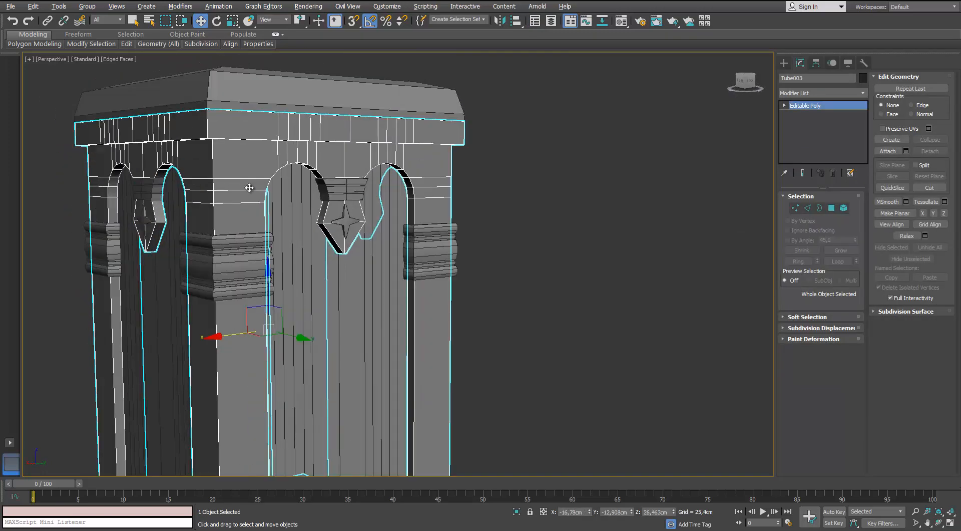
key("alt+q")
middle_click_drag(249, 69, 280, 196, "alt")
left_click(517, 511)
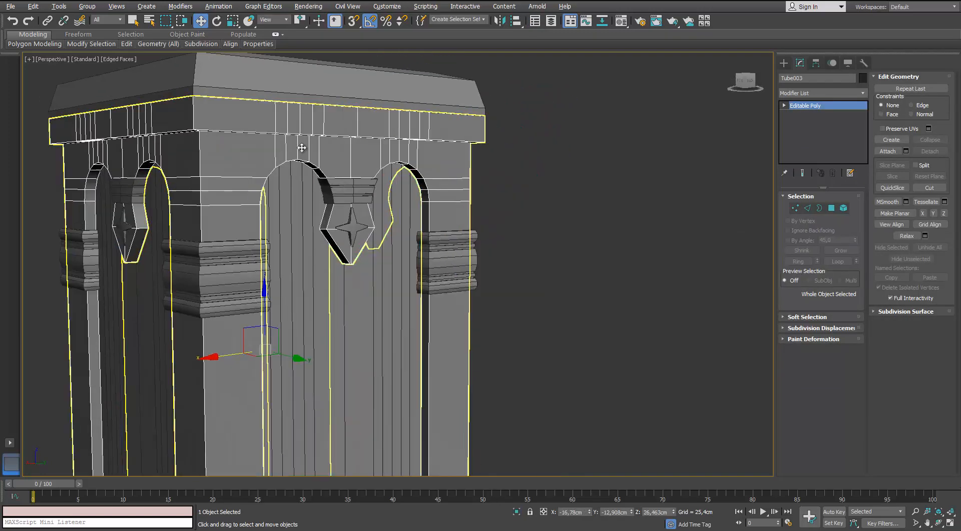
middle_click_drag(301, 146, 361, 188, "alt")
key("alt+q")
scroll(331, 183, "up", 2)
middle_click_drag(521, 115, 766, 216, "alt")
Select the four central polygons on the frame's top, grow the selection four times, and collapse it to a single point.
left_click(830, 208)
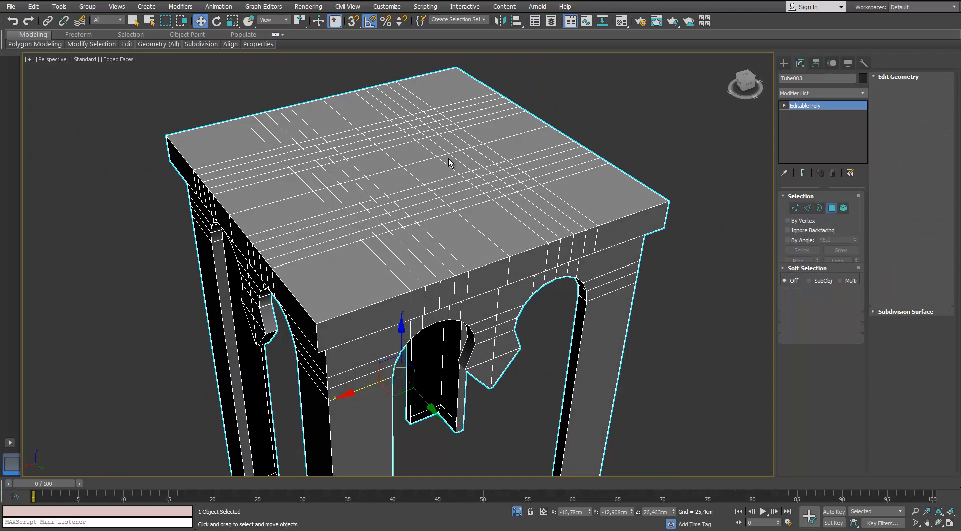
left_click(398, 181)
left_click(374, 161, "ctrl")
left_click(408, 150, "ctrl")
left_click(432, 171, "ctrl")
middle_click_drag(421, 147, 431, 161, "alt")
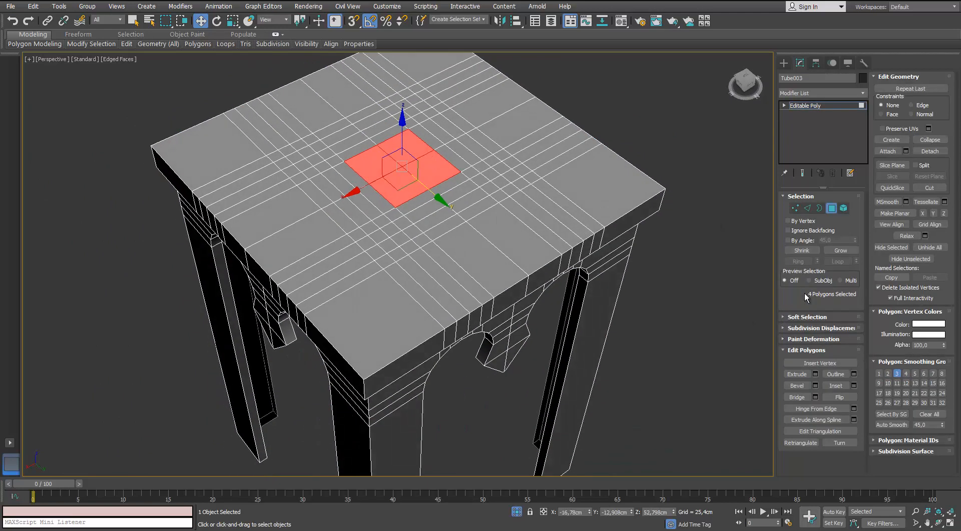
left_click(844, 251)
left_click(844, 251)
left_click(844, 252)
left_click(845, 252)
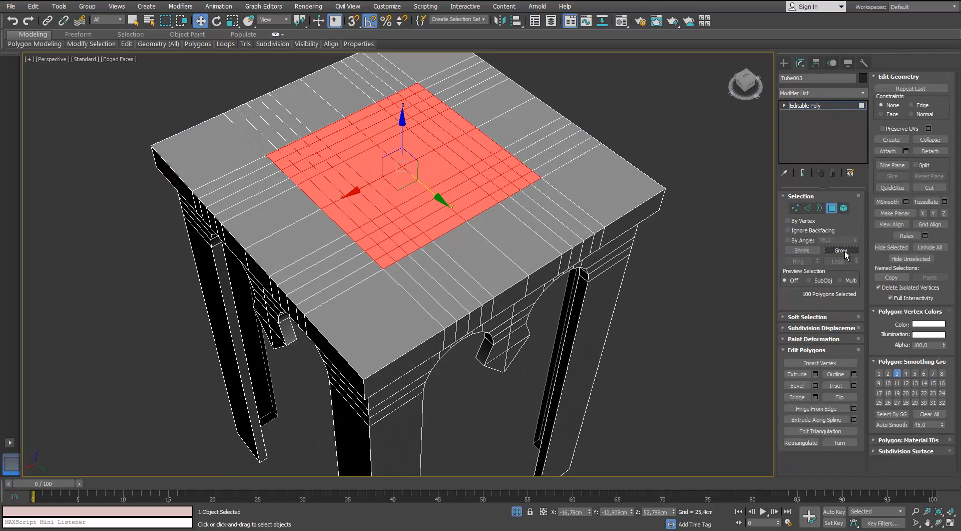
middle_click_drag(416, 175, 426, 197, "alt")
right_click(426, 197)
left_click(401, 94)
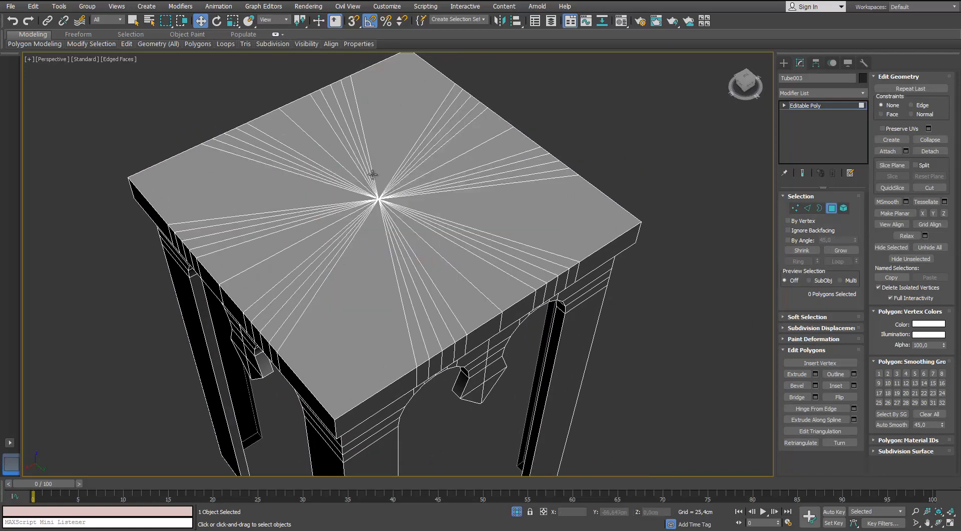
Target-weld the surplus vertices under the rim above the first arch into the nearby corner vertex and the central vertex above the pendant.
middle_click_drag(401, 93, 367, 186, "alt")
scroll(344, 131, "up", 3)
scroll(367, 187, "up", 2)
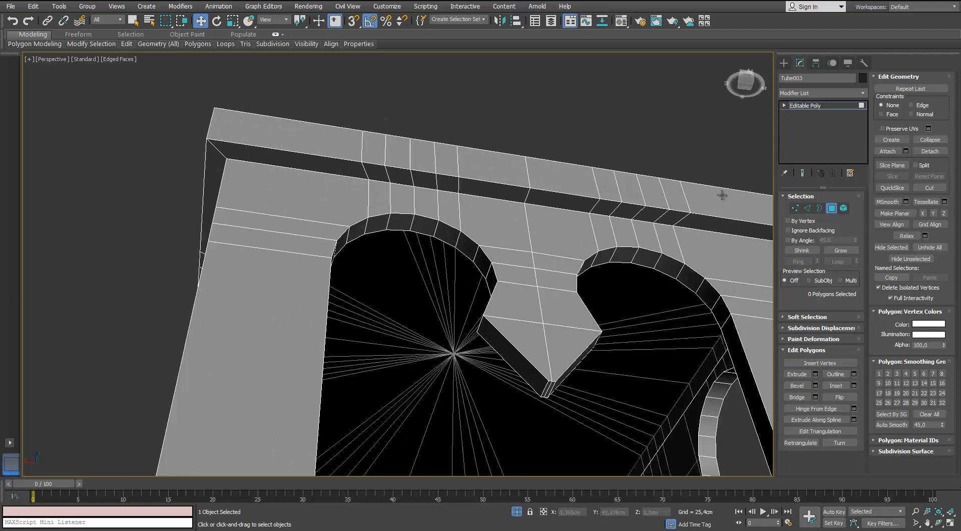
left_click(797, 207)
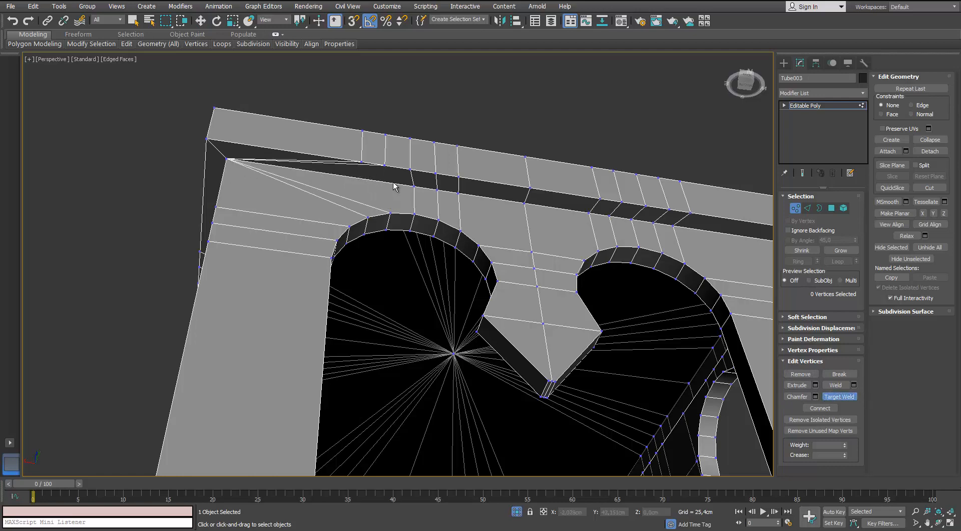
middle_click_drag(226, 160, 356, 188, "alt")
left_click(332, 186)
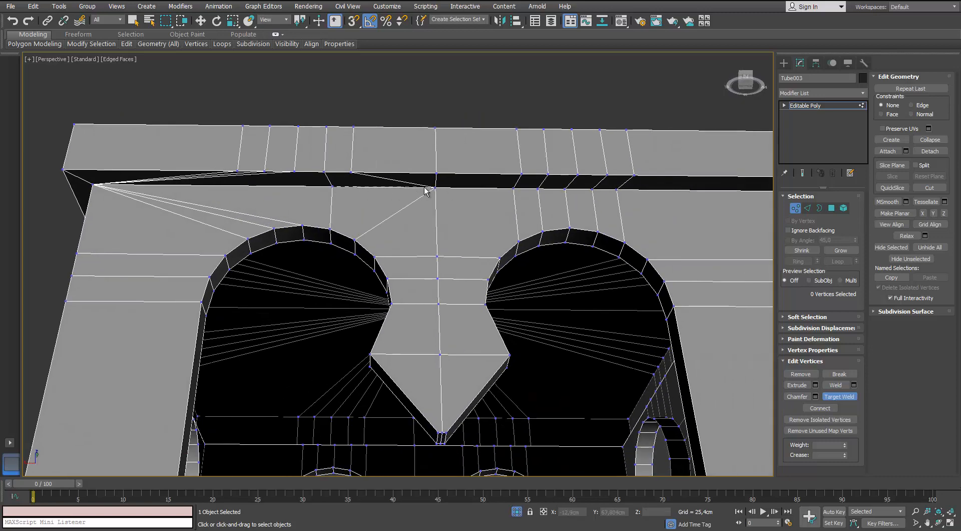
scroll(407, 202, "down", 4)
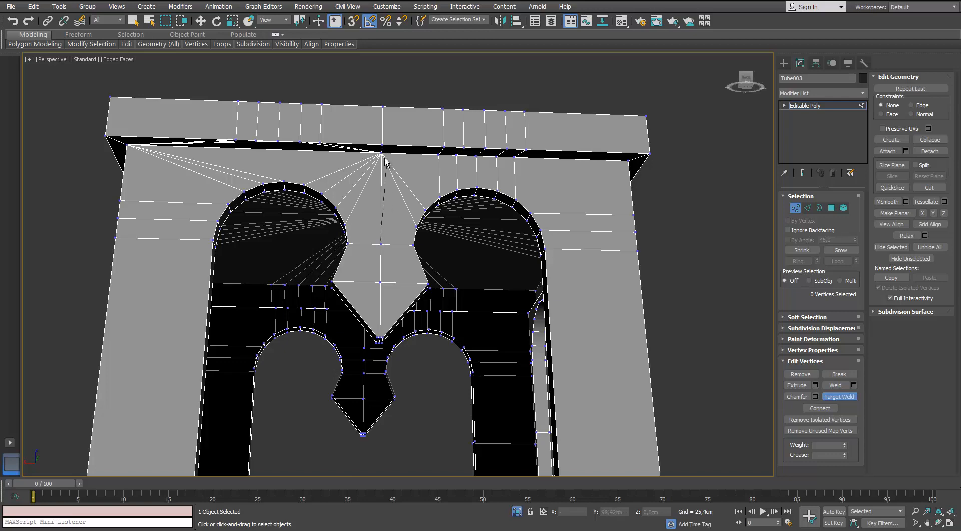
Target-weld the redundant vertices along the pendant's centre line and at its pointed tip.
scroll(381, 208, "up", 5)
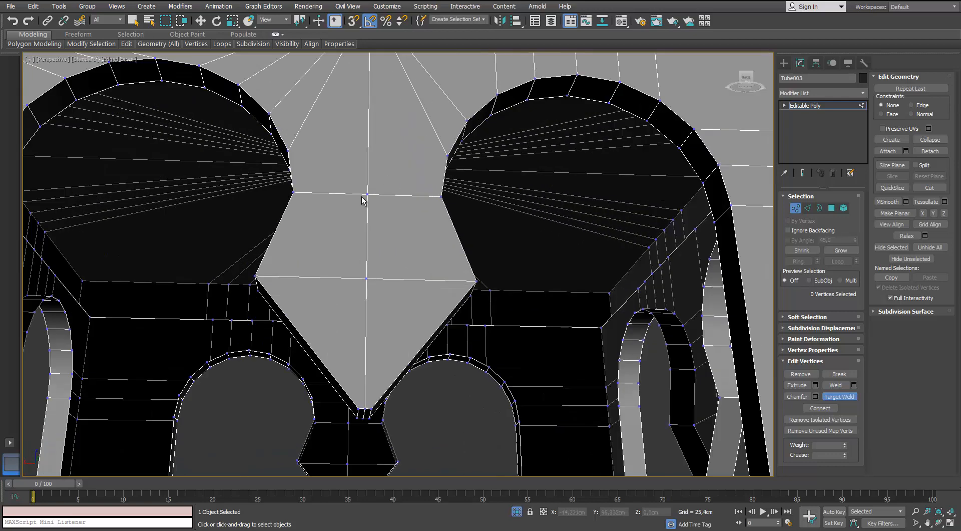
scroll(366, 277, "down", 2)
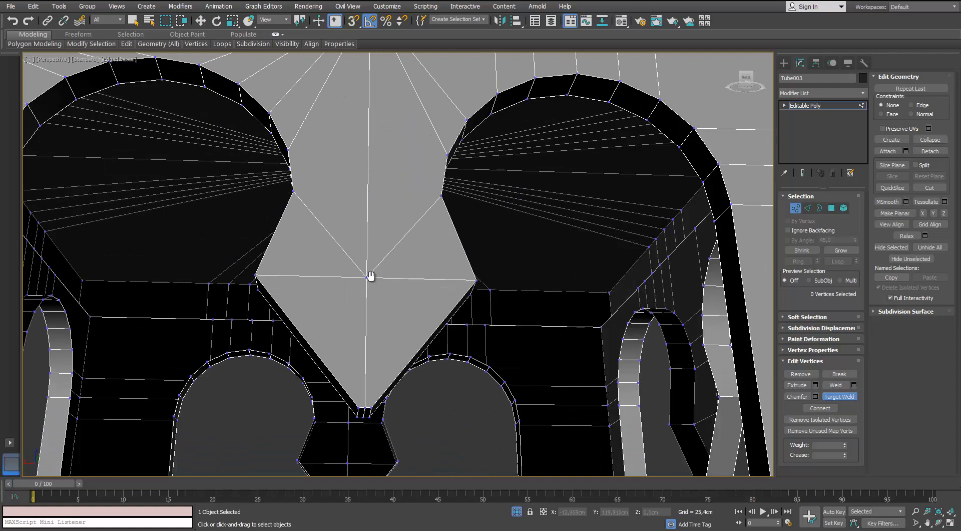
middle_click_drag(371, 274, 341, 271, "alt")
scroll(411, 305, "up", 6)
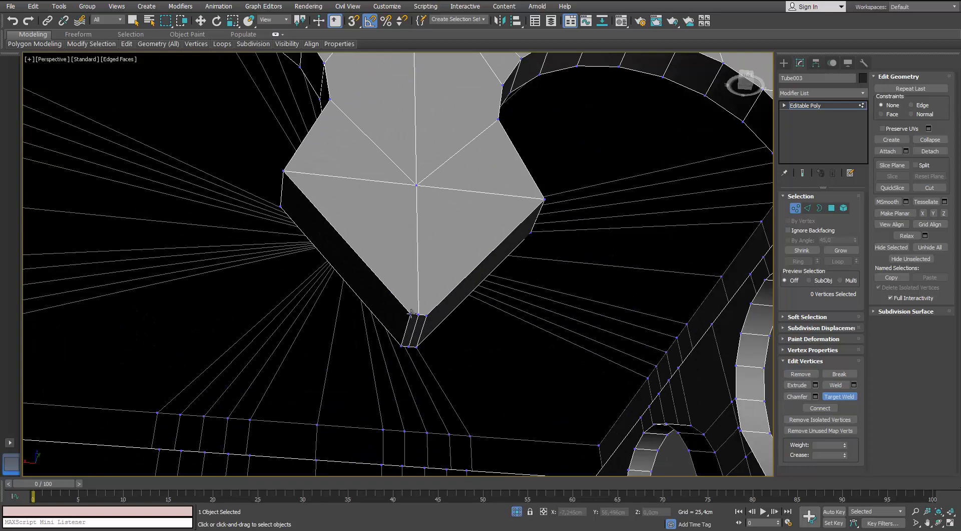
scroll(403, 325, "down", 5)
middle_click_drag(408, 257, 386, 194, "alt")
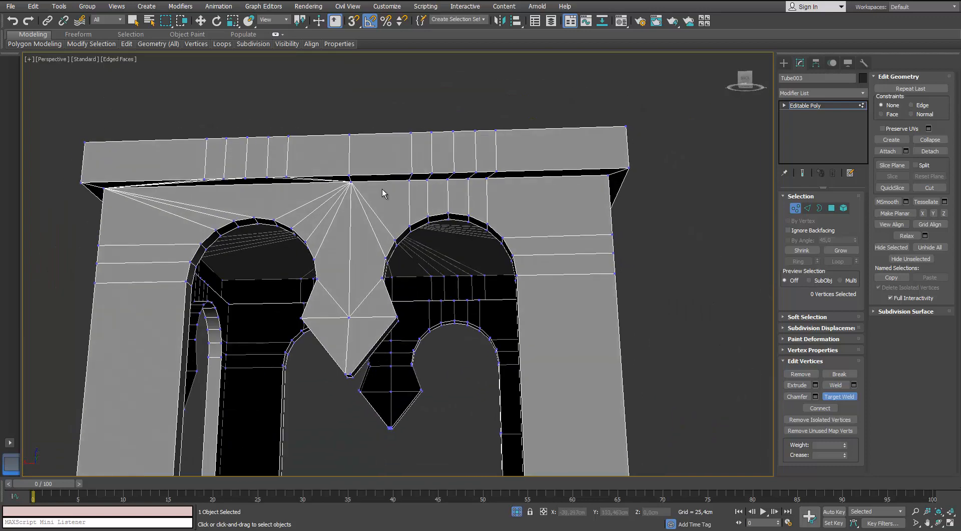
Target-weld the under-rim vertices above the second arch into the central vertex and the opposite corner vertex.
scroll(400, 180, "up", 3)
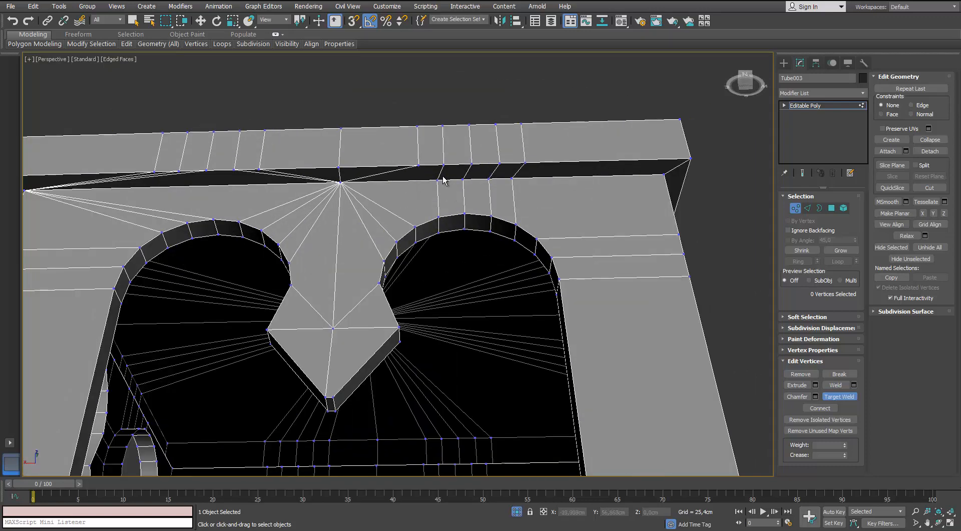
left_click(341, 182)
middle_click_drag(349, 204, 359, 207)
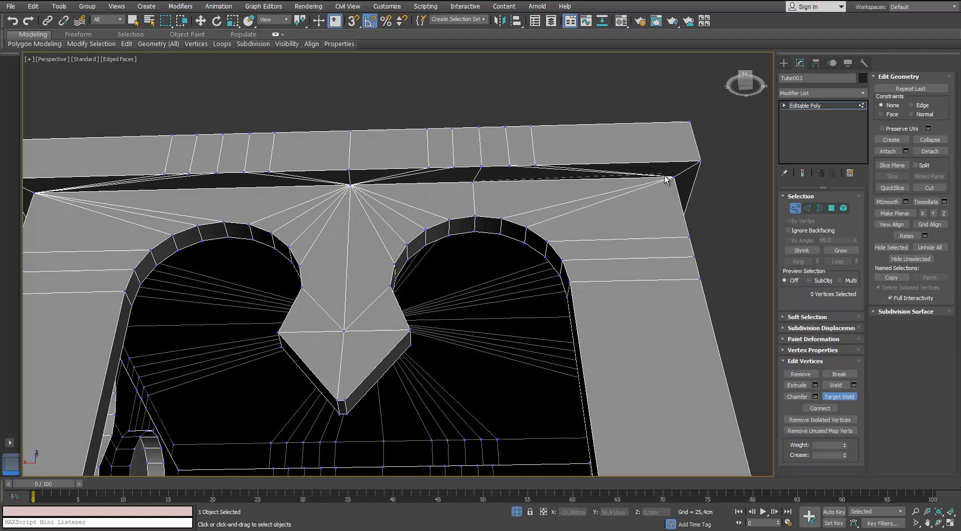
Target-weld the extra vertices on the corner leg's outer edge into the corner vertex beneath the rim.
scroll(601, 202, "down", 3)
middle_click_drag(601, 201, 363, 228, "alt")
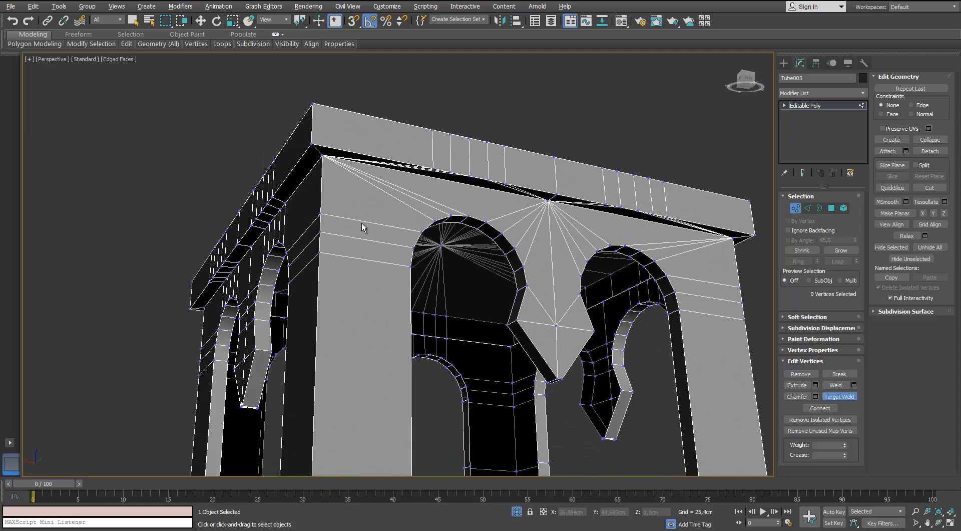
left_click(324, 156)
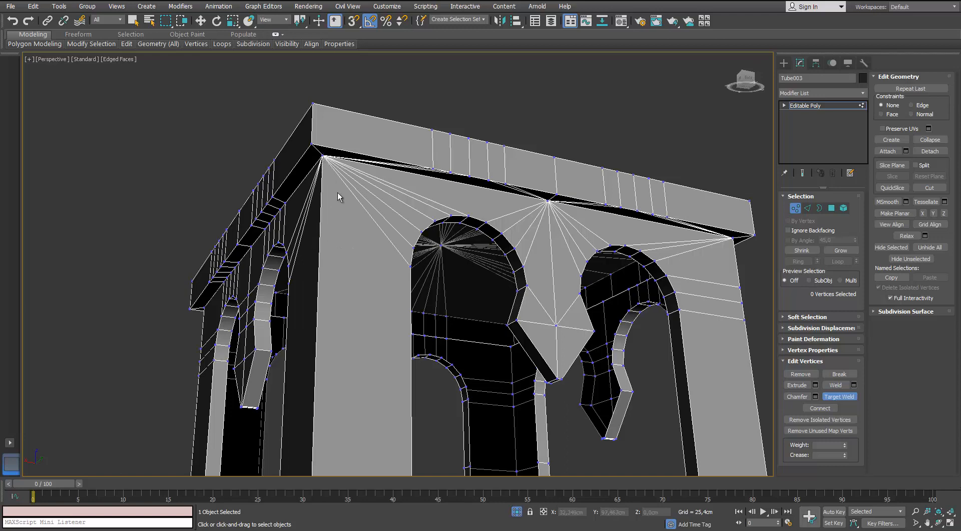
Target-weld the surplus under-rim and leg-edge vertices on the frame's other faces into their corner and central vertices.
scroll(338, 193, "down", 3)
middle_click_drag(338, 192, 339, 219, "alt")
middle_click_drag(351, 250, 368, 155)
scroll(365, 174, "down", 3)
scroll(402, 174, "up", 4)
scroll(410, 155, "up", 2)
middle_click_drag(451, 150, 498, 193)
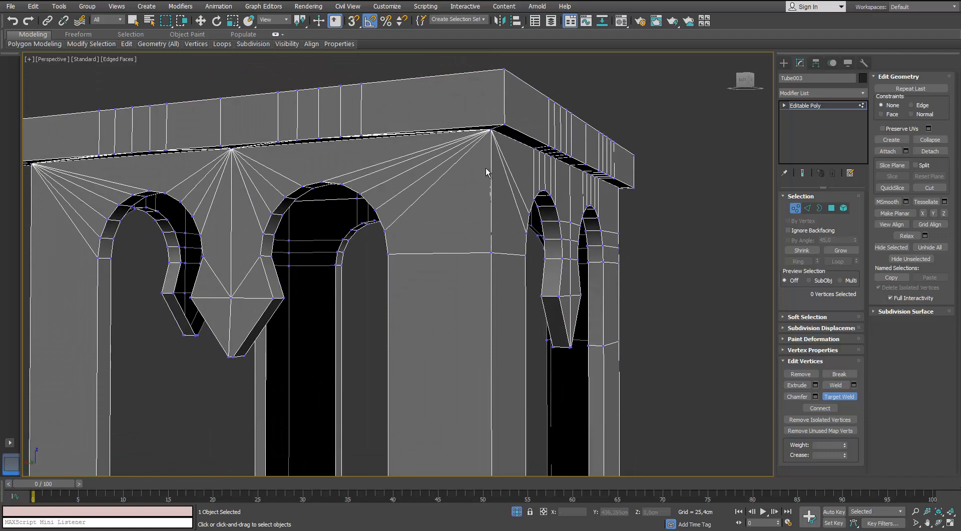
left_click(491, 130)
Select the ten surplus edge loops crossing one side of the rim and top, and remove them with their vertices.
scroll(433, 170, "down", 3)
middle_click_drag(434, 171, 384, 120, "alt")
scroll(412, 163, "up", 2)
left_click(807, 209)
scroll(384, 120, "up", 2)
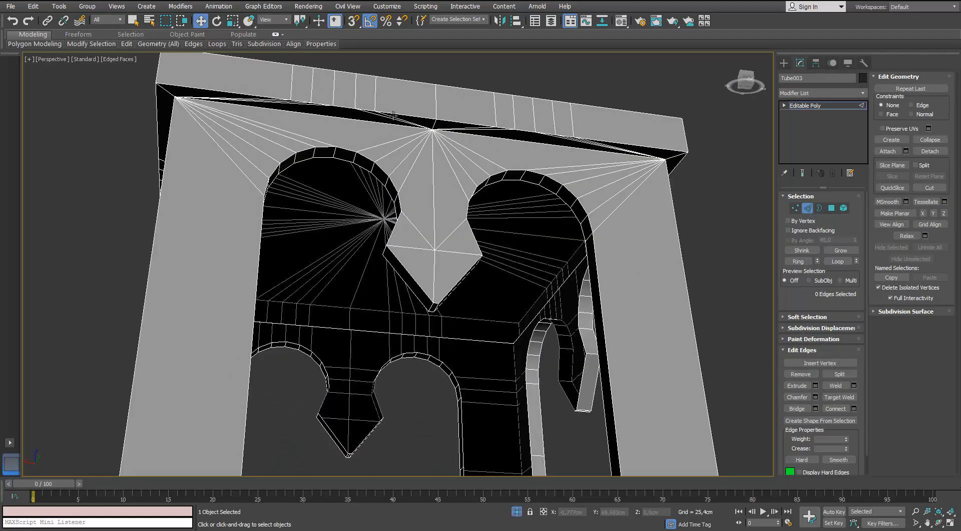
double_click(388, 119)
scroll(381, 118, "up", 3)
left_click(373, 115, "ctrl")
double_click(373, 115, "ctrl")
double_click(289, 87, "ctrl")
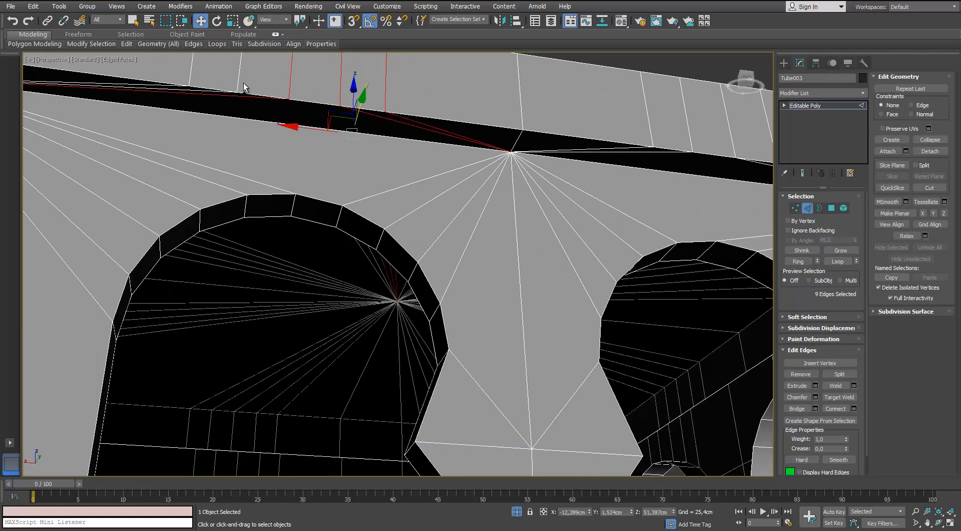
double_click(240, 79, "ctrl")
double_click(188, 77, "ctrl")
scroll(188, 77, "down", 4)
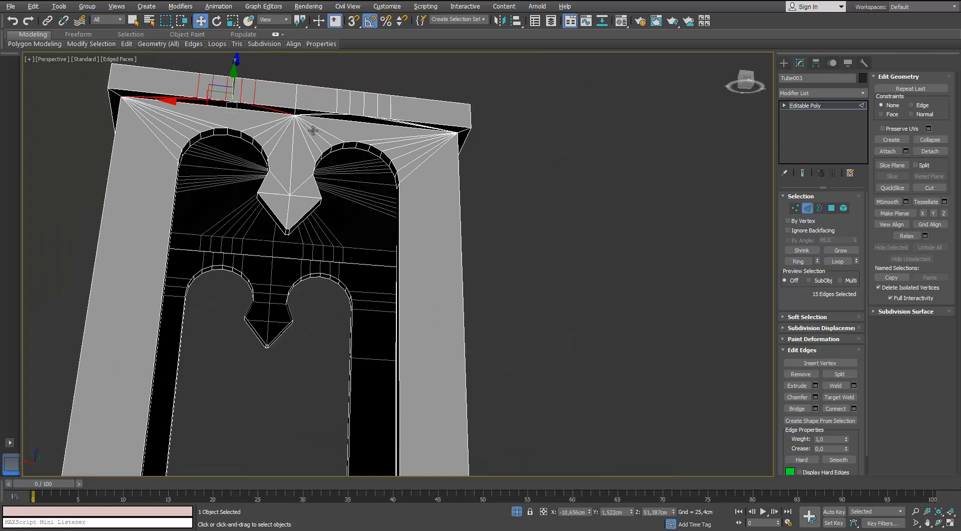
middle_click_drag(314, 129, 337, 159, "alt")
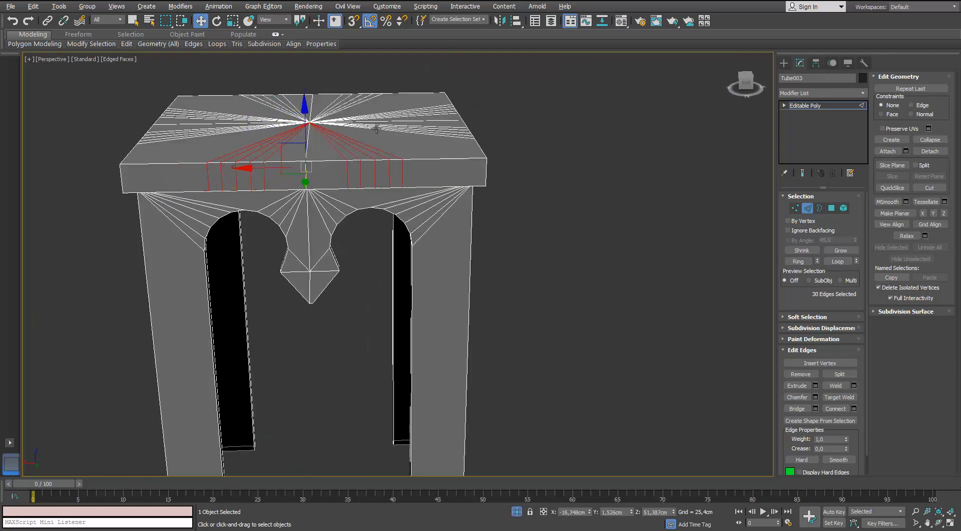
middle_click_drag(375, 128, 376, 100, "alt")
key("ctrl+BackSpace")
Select the ten surplus edge loops on the adjacent side of the rim and remove them with their vertices.
middle_click_drag(334, 129, 333, 277, "alt")
scroll(335, 142, "up", 3)
double_click(326, 274)
double_click(335, 274, "ctrl")
double_click(347, 274, "ctrl")
double_click(359, 274, "ctrl")
double_click(369, 274, "ctrl")
double_click(452, 304, "ctrl")
double_click(467, 302, "ctrl")
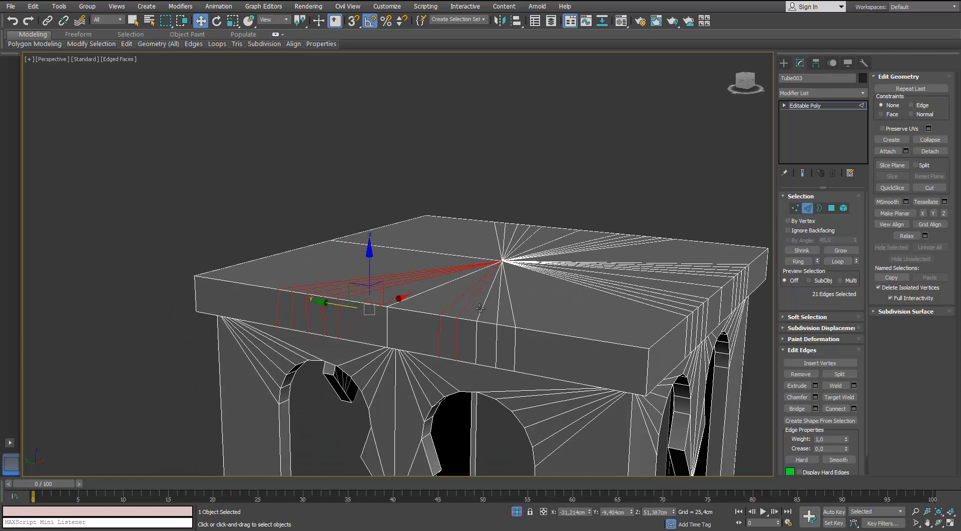
double_click(511, 311)
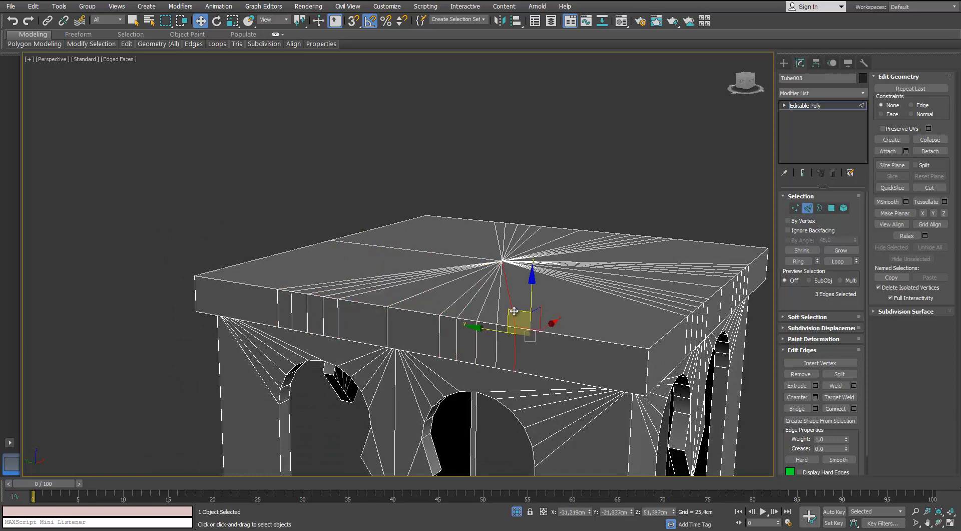
key("ctrl+z")
double_click(513, 310, "ctrl")
scroll(514, 309, "down", 4)
middle_click_drag(513, 309, 431, 285, "alt")
key("ctrl+BackSpace")
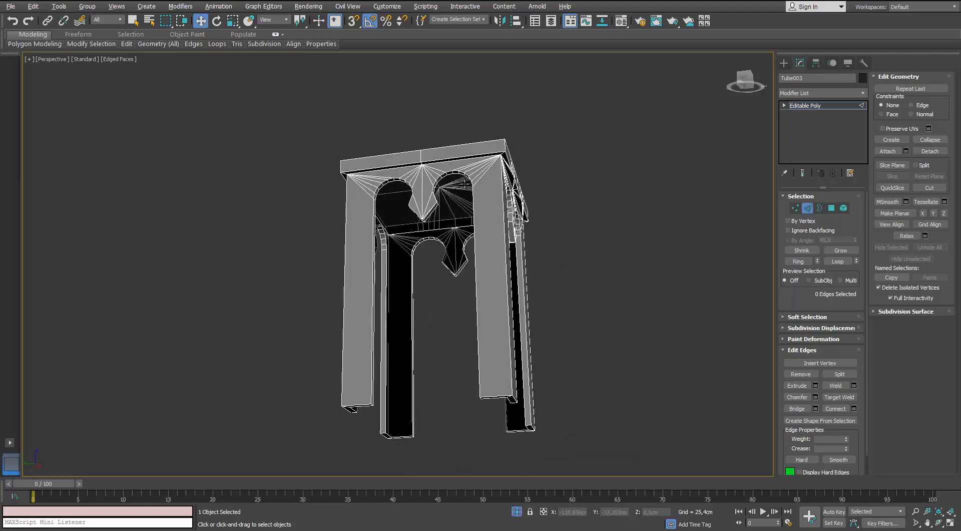
Select the surplus radiating edges on the remaining two sides of the top and remove them along with their rim edges.
middle_click_drag(465, 184, 430, 235, "alt")
scroll(488, 200, "up", 2)
middle_click_drag(488, 200, 432, 237, "alt")
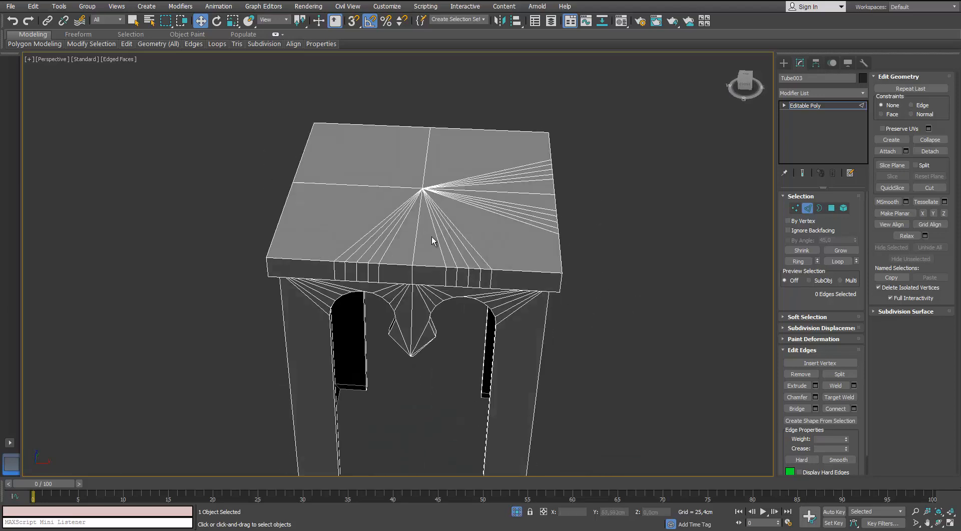
left_click(381, 226)
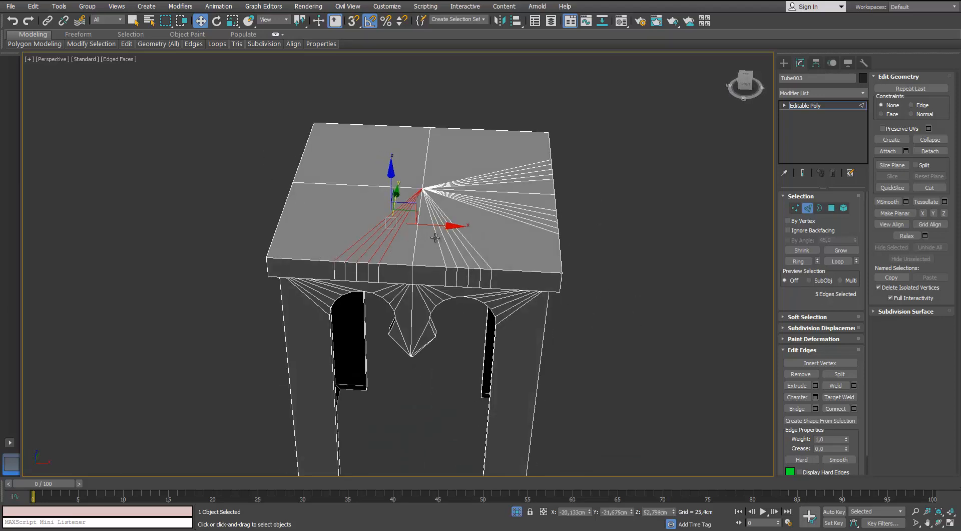
left_click(439, 237, "ctrl")
left_click(446, 236, "ctrl")
middle_click_drag(463, 232, 489, 243, "alt")
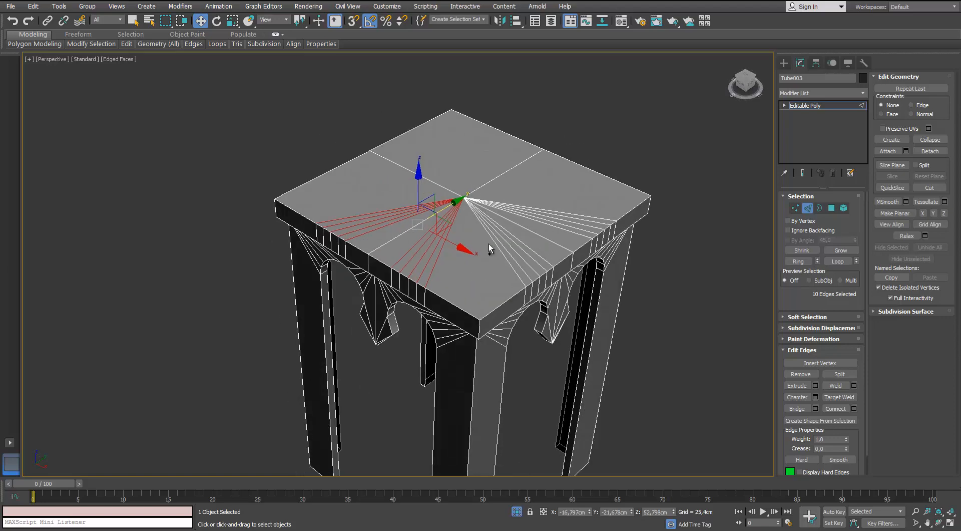
left_click(496, 243, "ctrl")
left_click(502, 244, "ctrl")
left_click(508, 243, "ctrl")
left_click(512, 240, "ctrl")
left_click(524, 229, "ctrl")
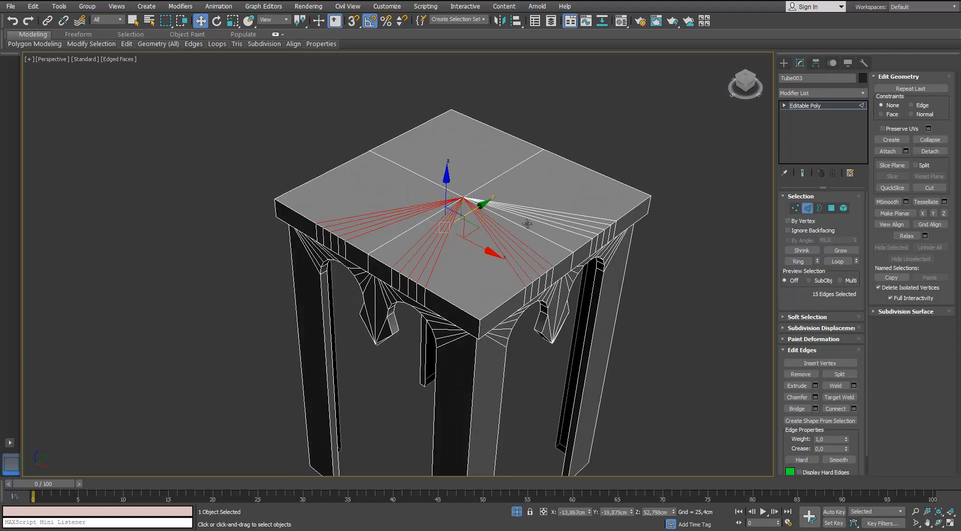
left_click(529, 223, "ctrl")
left_click(533, 220, "ctrl")
left_click(536, 216, "ctrl")
left_click(540, 213, "ctrl")
left_click(543, 210, "ctrl")
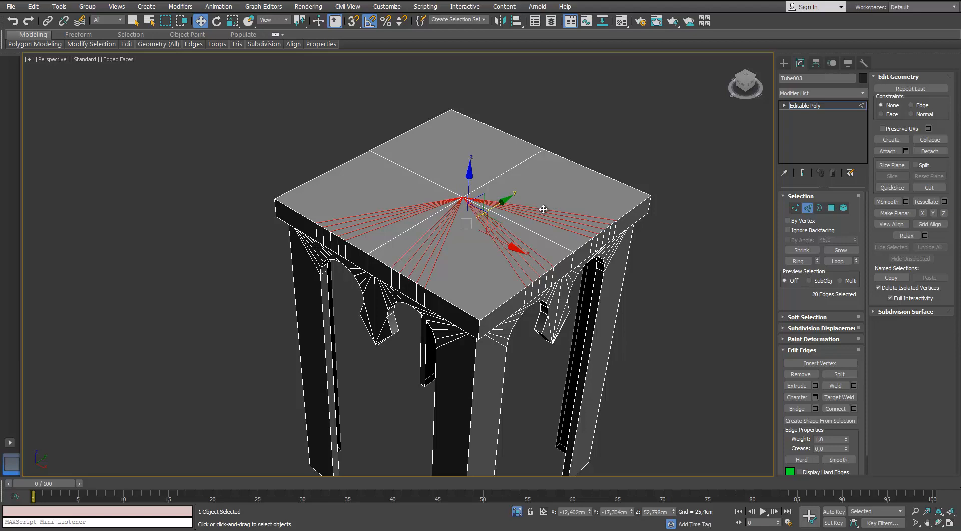
middle_click_drag(542, 211, 500, 135, "alt")
left_click(491, 164)
Target-weld the lower mid-rim vertices on the sides of the stool top into the neighbouring rim corner vertices.
scroll(516, 208, "down", 5)
middle_click_drag(516, 207, 547, 249, "alt")
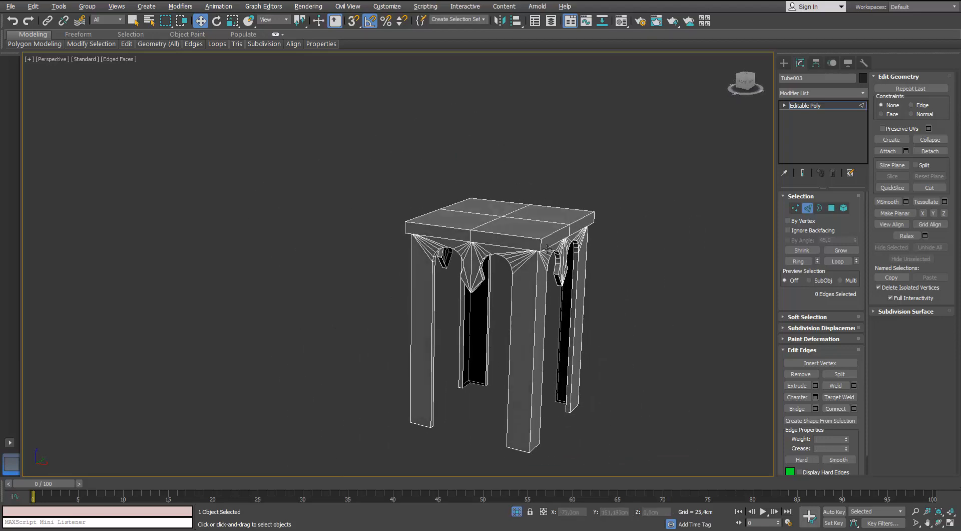
scroll(498, 212, "up", 2)
middle_click_drag(476, 217, 514, 183, "alt")
scroll(514, 183, "up", 3)
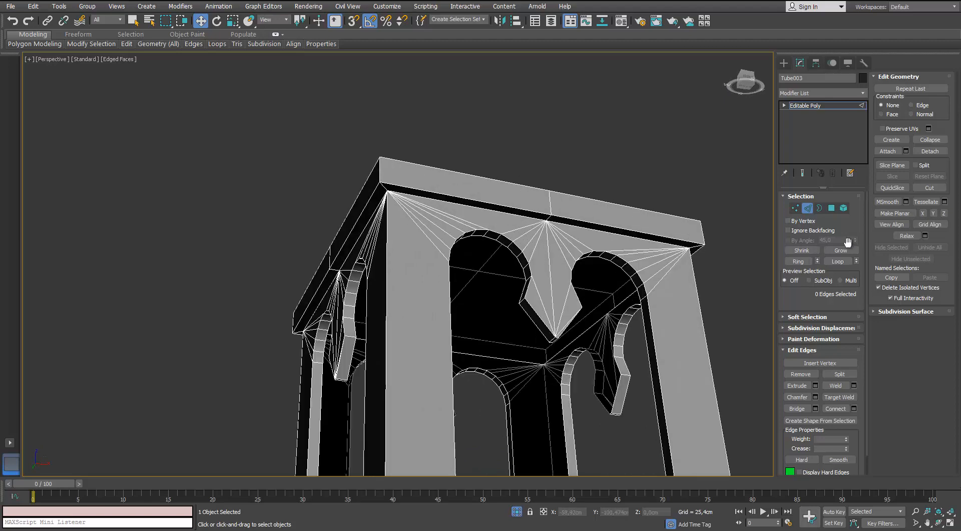
left_click(791, 208)
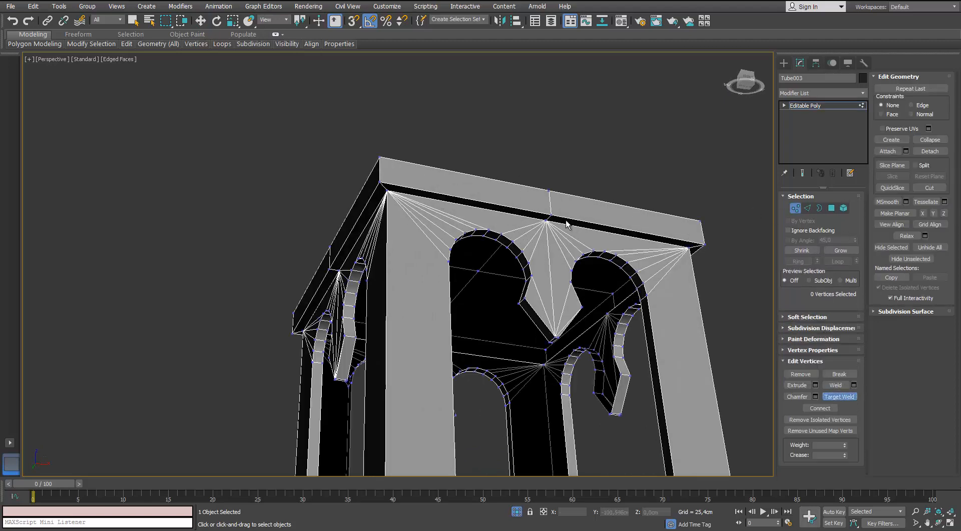
middle_click_drag(479, 202, 420, 199, "alt")
middle_click_drag(372, 180, 528, 210, "alt")
middle_click_drag(395, 210, 584, 212, "alt")
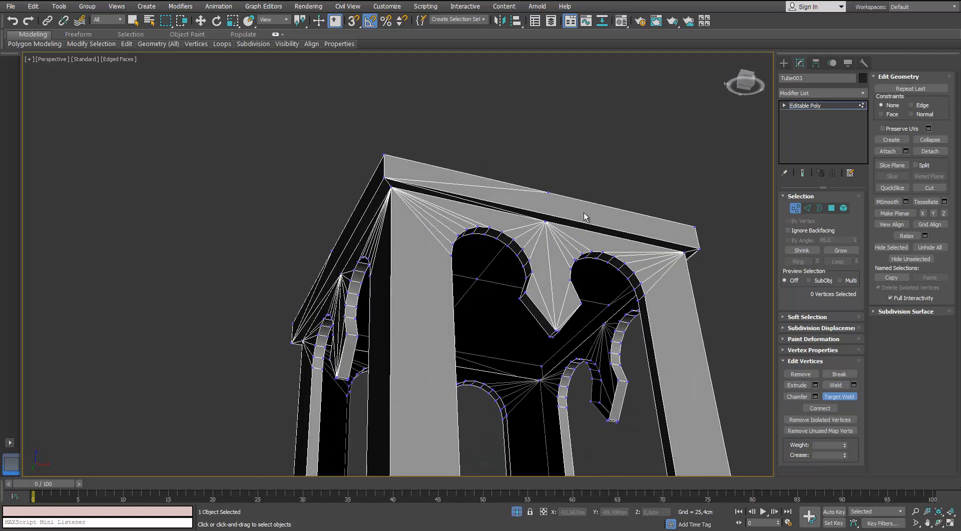
Select the crossing edges on the stool top with the diagonal rim edges and remove them together with their vertices.
left_click(807, 208)
key("w")
middle_click_drag(245, 191, 348, 220, "alt")
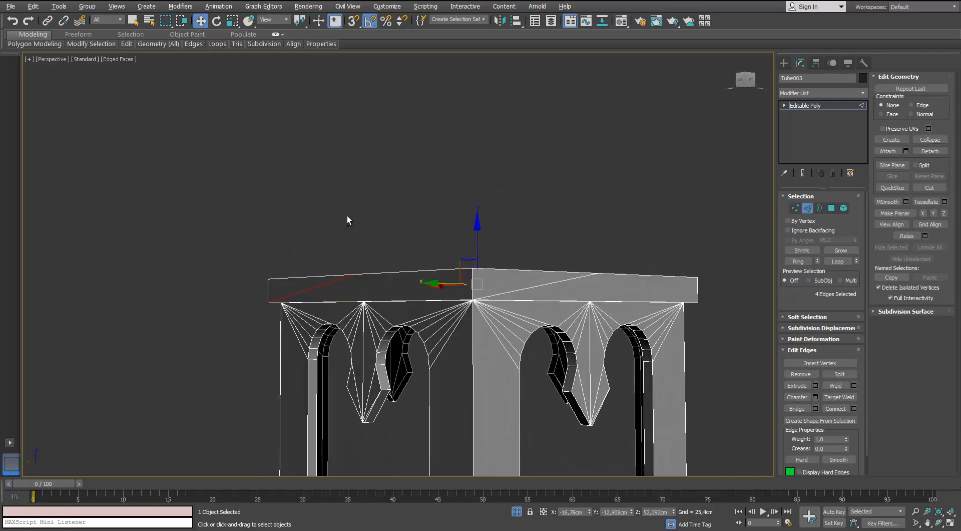
double_click(499, 292, "ctrl")
middle_click_drag(499, 290, 593, 314, "alt")
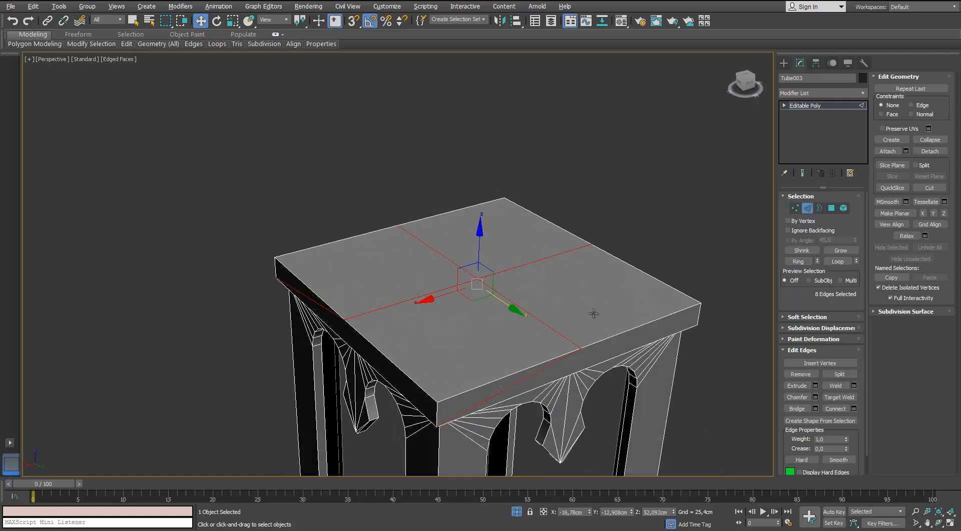
key("ctrl+BackSpace")
middle_click_drag(485, 307, 532, 272, "alt")
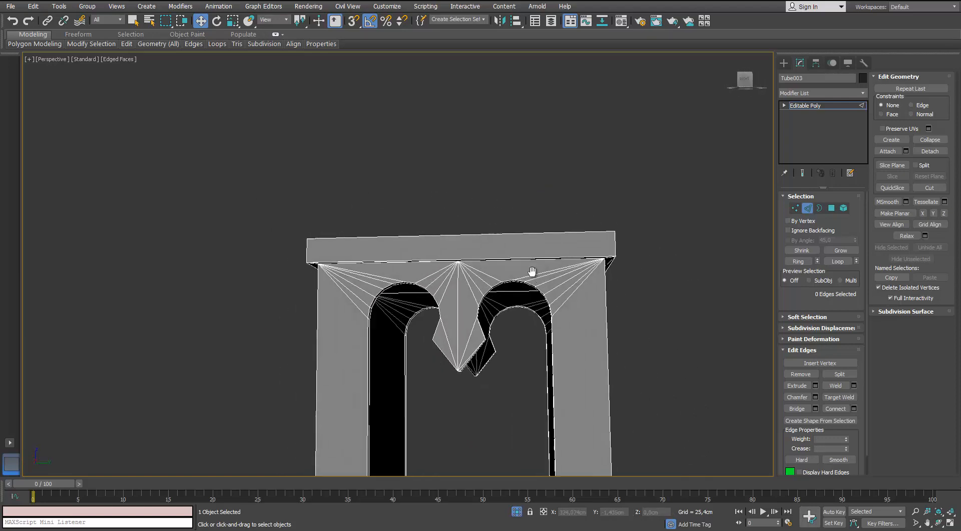
End the frame's isolation, then isolate the moulded collar on the stool leg for edge editing.
key("z")
left_click(517, 511)
middle_click_drag(481, 428, 547, 241, "alt")
scroll(547, 240, "down", 3)
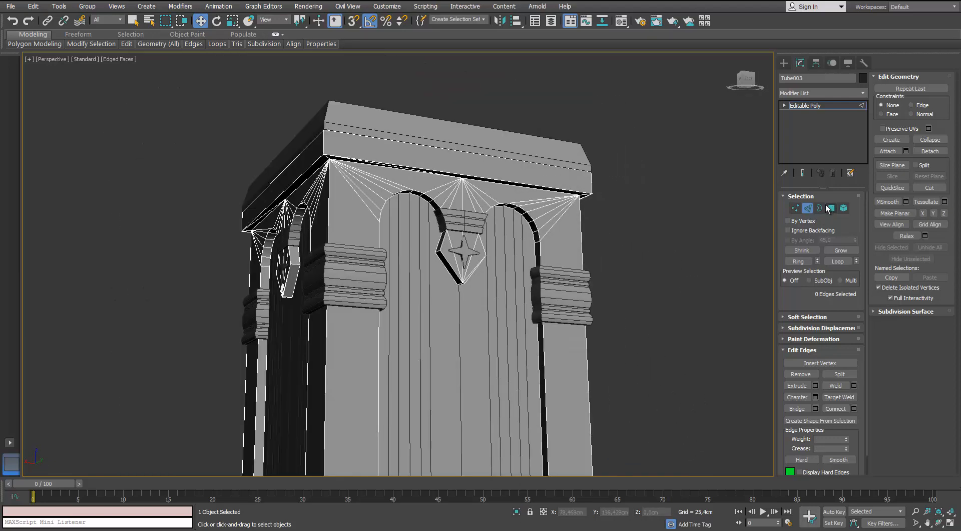
left_click(807, 208)
left_click(365, 273)
key("alt+q")
middle_click_drag(378, 245, 699, 254, "alt")
left_click(808, 208)
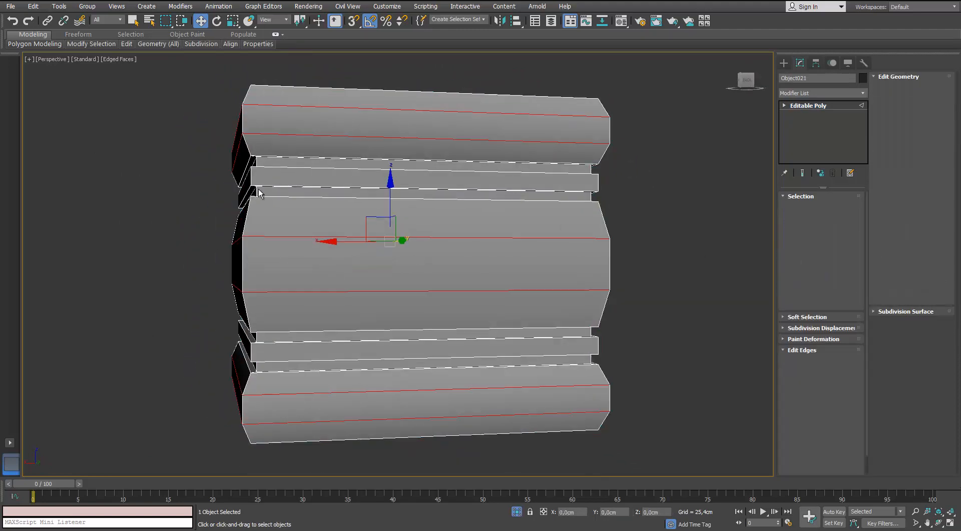
Select the polygon ring of the collar's upper narrow band, grow it over the adjoining groove faces, and delete them.
middle_click_drag(253, 189, 294, 202, "alt")
double_click(303, 196)
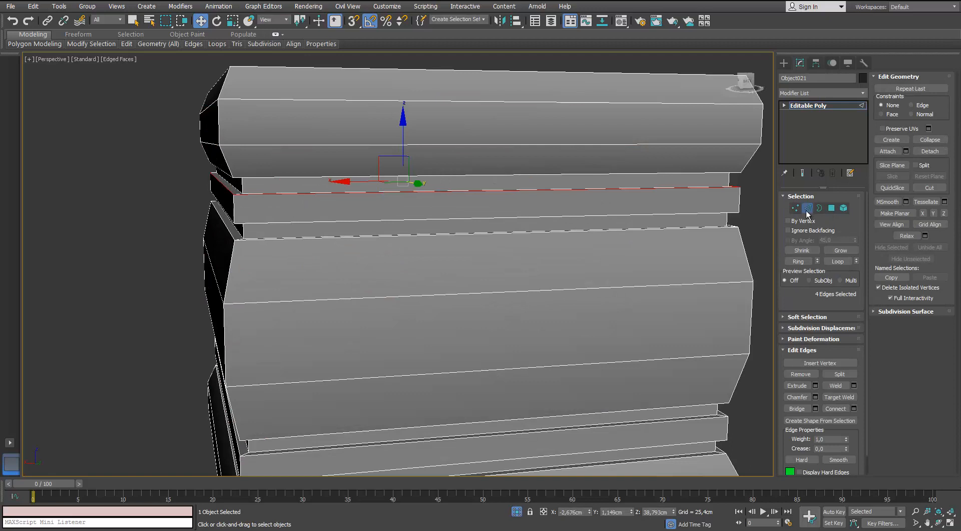
left_click(237, 206)
key("r")
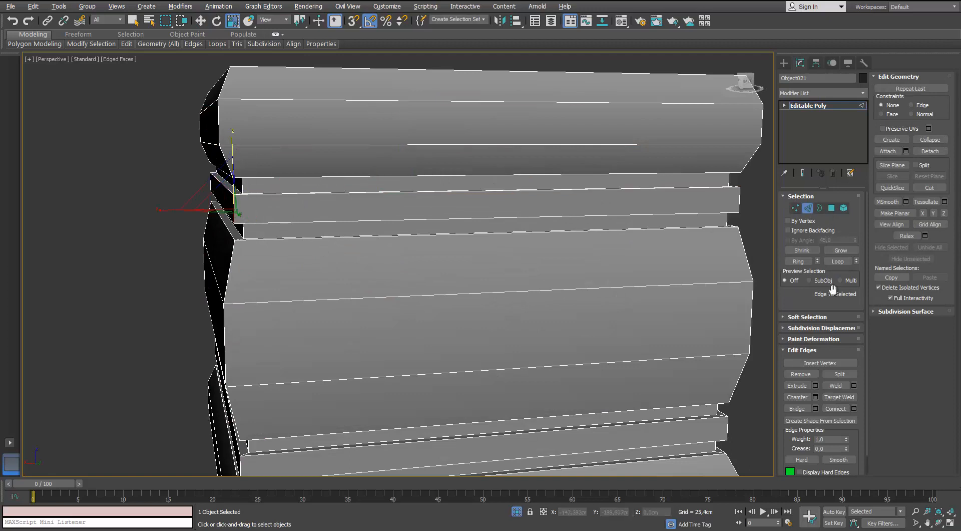
left_click(832, 208, "ctrl")
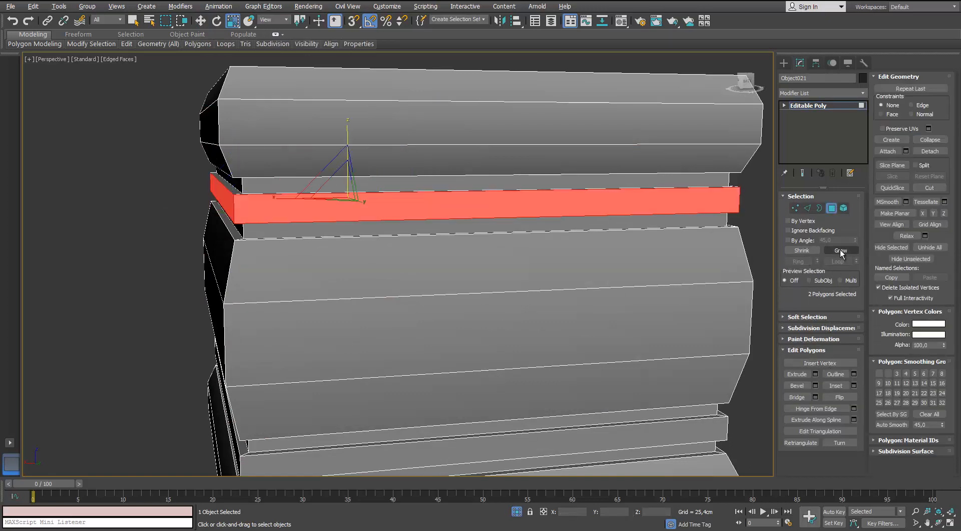
left_click(840, 250)
mouse_move(579, 182)
middle_mouse_down("alt")
mouse_move(562, 183)
mouse_move(563, 165)
middle_mouse_up("alt")
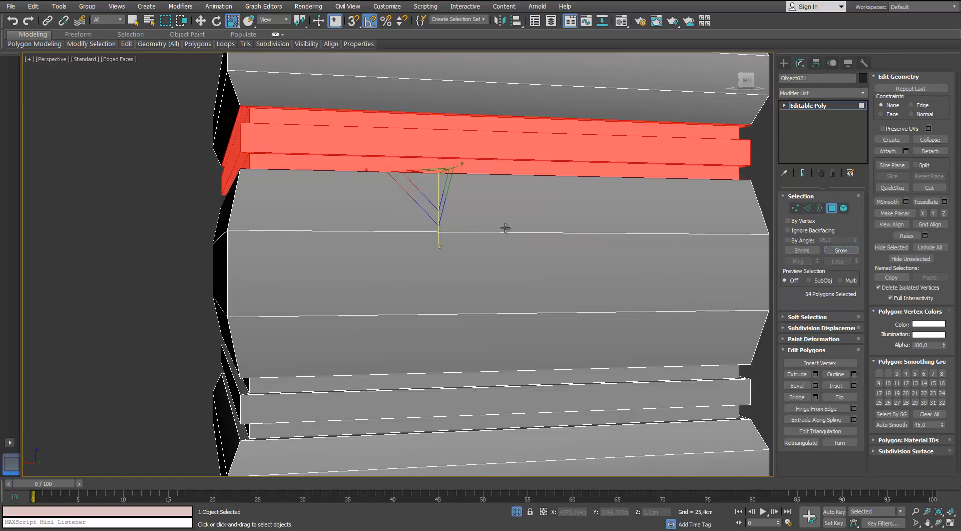
middle_click_drag(506, 228, 461, 255, "alt")
key("Delete")
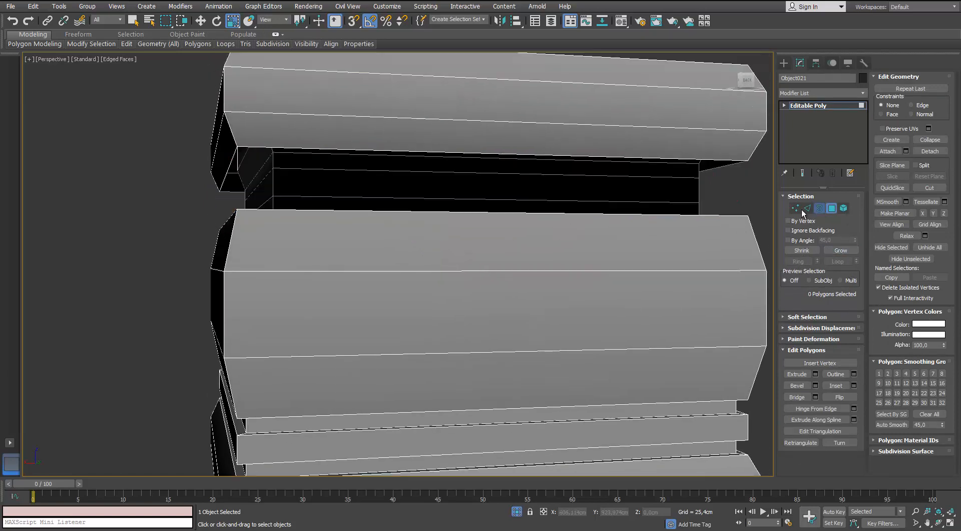
Try to bridge the open border left by the deleted upper band, and undo the attempt while keeping the deletion.
key("3")
left_click(741, 214)
left_click(797, 385)
mouse_move(506, 236)
middle_mouse_down("alt")
mouse_move(452, 239)
mouse_move(542, 226)
mouse_move(516, 236)
middle_mouse_up("alt")
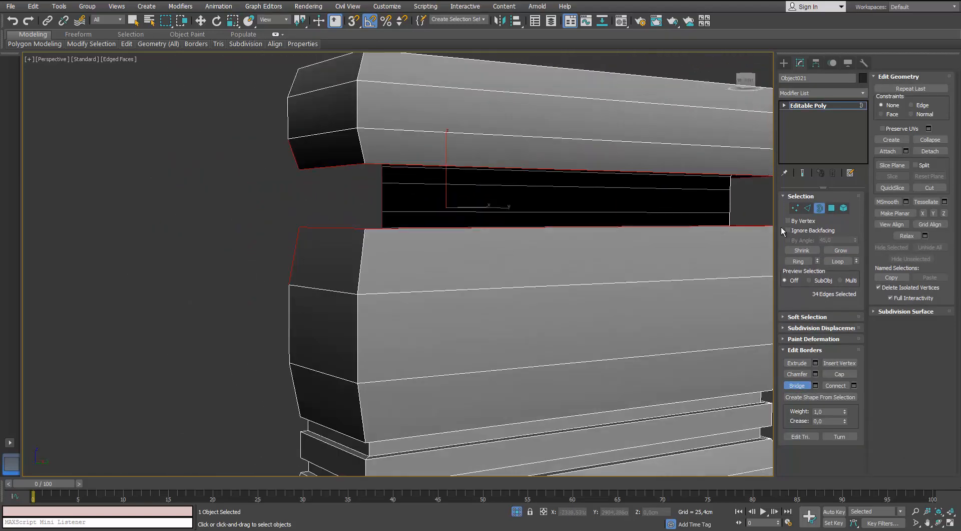
key("ctrl+z")
key("ctrl+z")
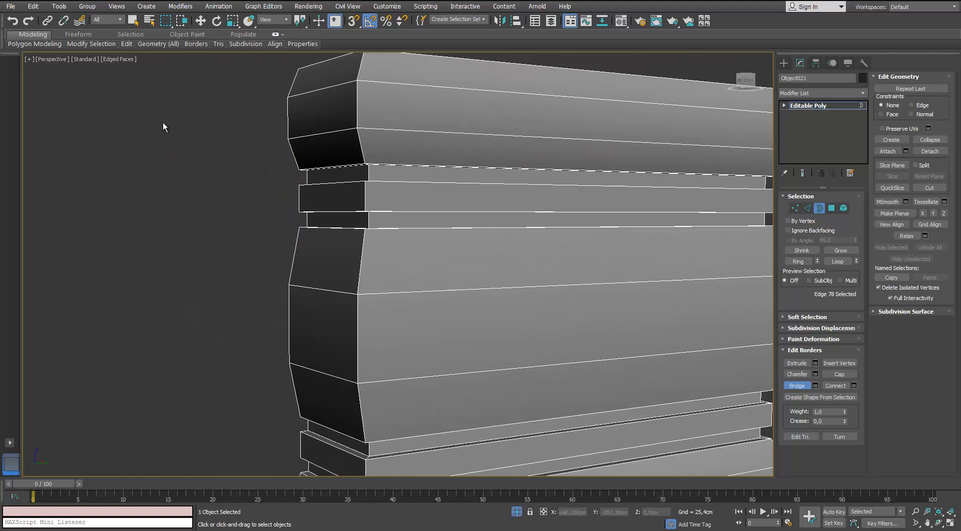
left_click(30, 21)
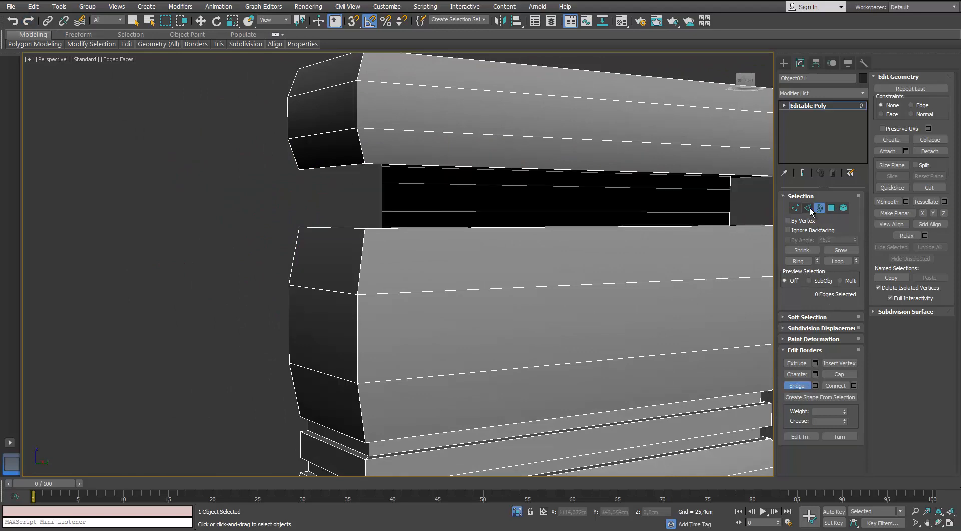
Try to reduce the open border around the upper gap to its outer edges by deselecting the surplus end edges.
middle_click_drag(380, 243, 369, 315, "alt")
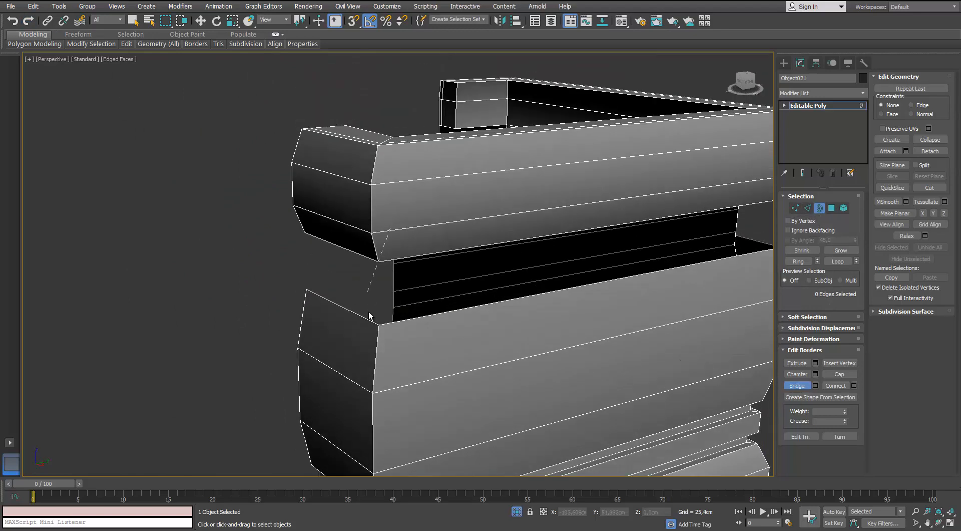
left_click(369, 318)
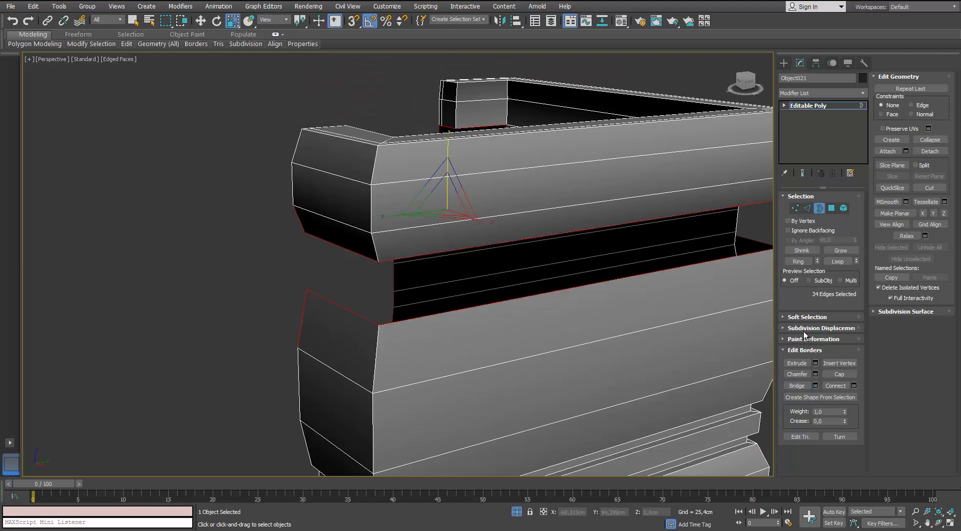
left_click(806, 207)
left_click_drag(277, 311, 321, 330, "alt")
middle_click_drag(316, 321, 308, 200, "alt")
left_click_drag(276, 104, 349, 134, "alt")
key("z")
scroll(211, 137, "up", 5)
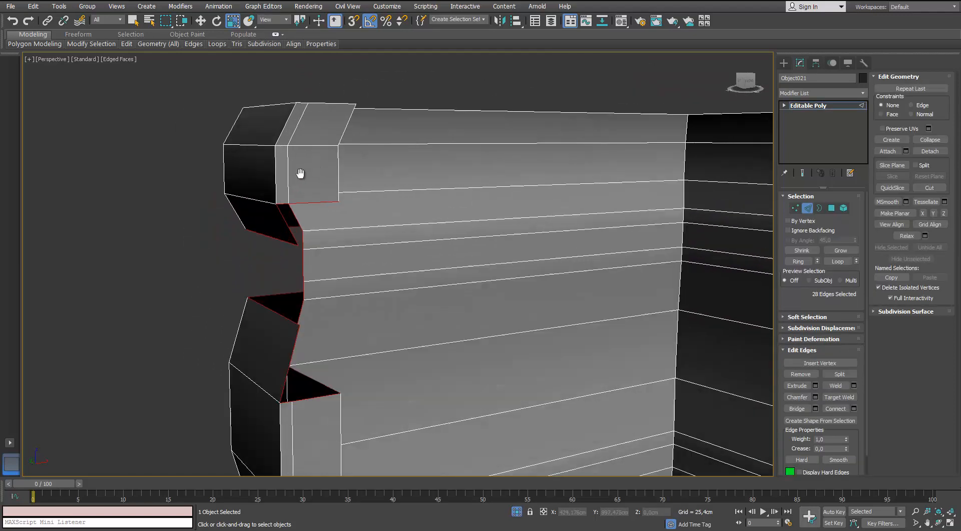
left_click_drag(296, 203, 295, 203, "alt")
middle_click_drag(346, 215, 352, 228, "alt")
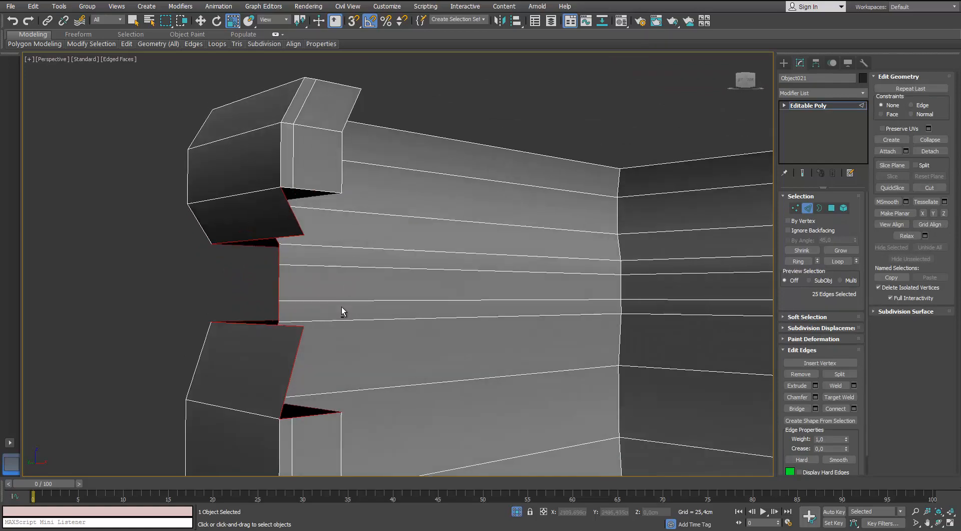
scroll(344, 311, "down", 3)
middle_click_drag(343, 311, 419, 248, "alt")
scroll(376, 303, "down", 5)
left_click(666, 280)
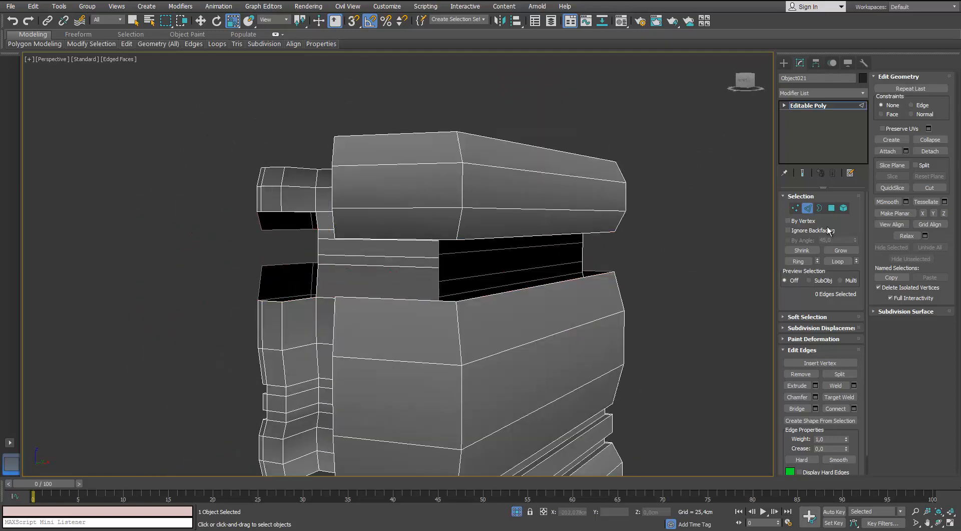
Select the outer edges above and below the collar's upper gap and bridge them with a flat band.
double_click(491, 239)
middle_click_drag(489, 238, 549, 308, "alt")
left_click(797, 408)
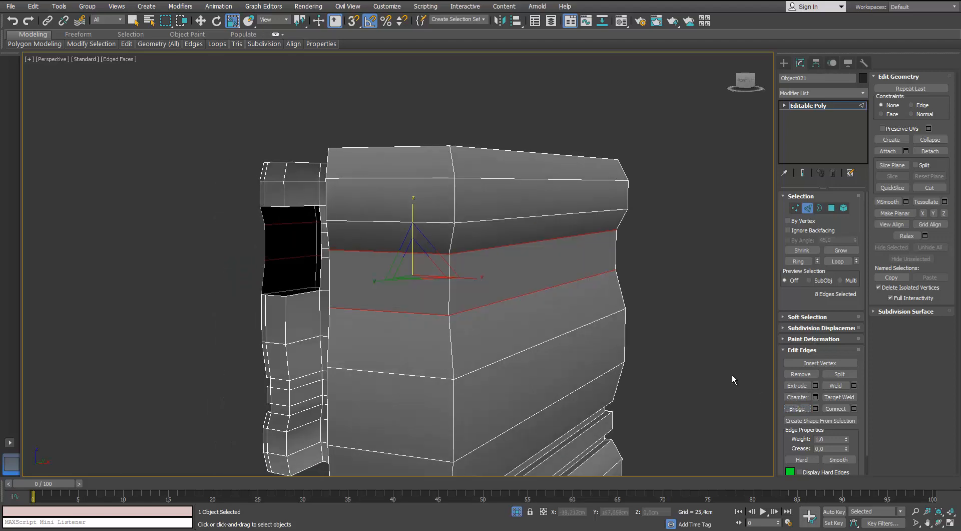
left_click(659, 300)
scroll(592, 243, "down", 3)
middle_click_drag(593, 243, 449, 266, "alt")
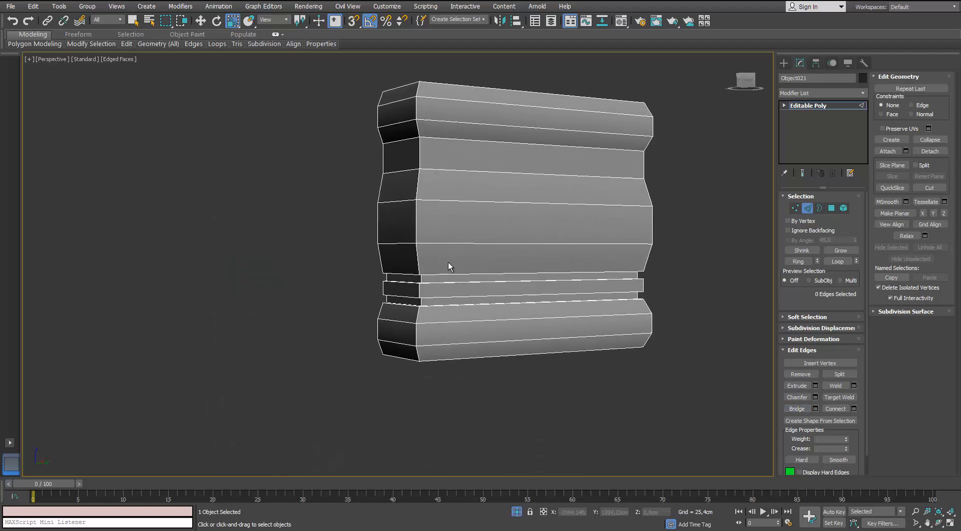
Select the collar's lower narrow band, grow it over the groove faces, deselect the stray faces of the bottom moulding, and delete the selection.
scroll(448, 266, "up", 5)
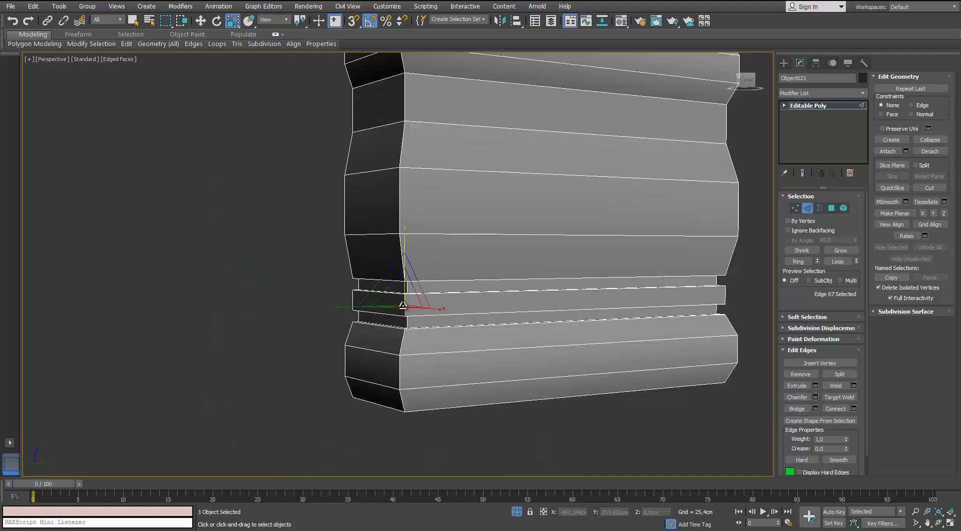
left_click(798, 261)
left_click(831, 208, "ctrl")
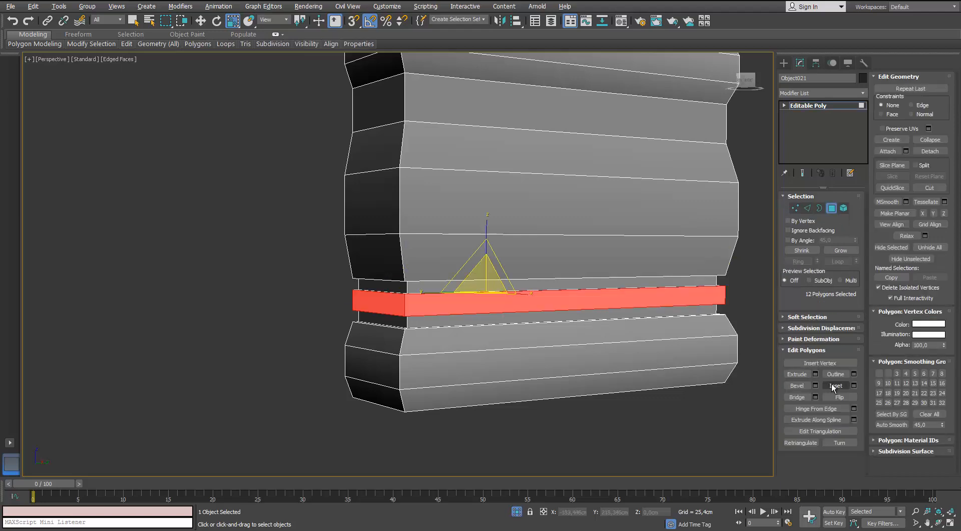
left_click(843, 251)
middle_click_drag(591, 285, 440, 251, "alt")
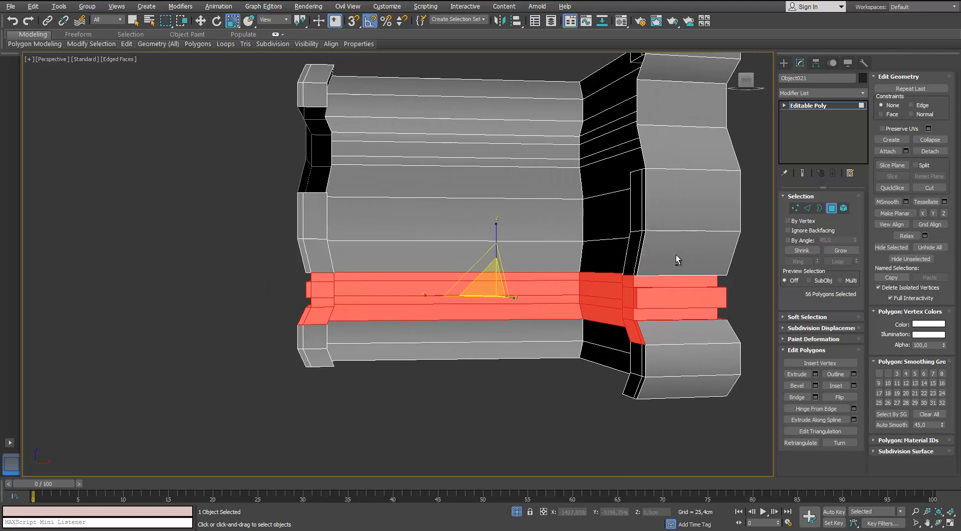
left_click_drag(302, 323, 303, 332, "alt")
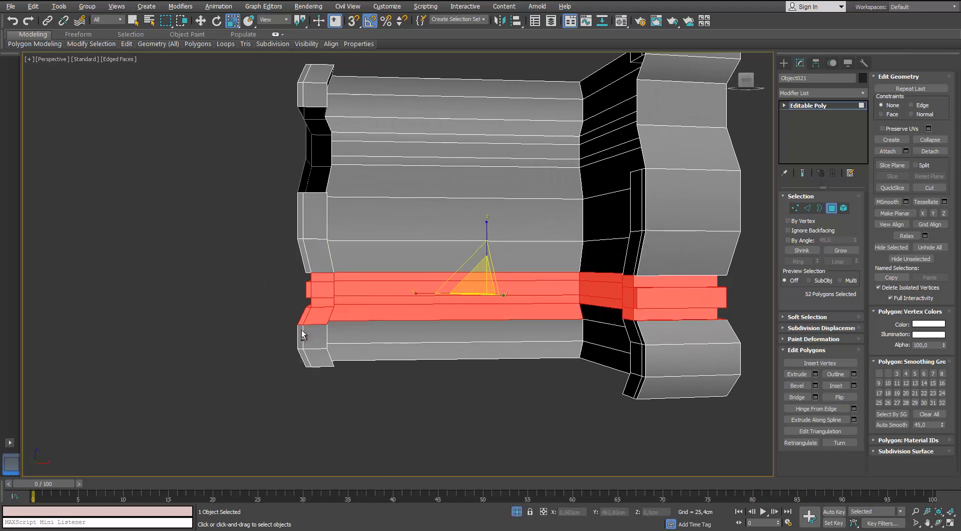
middle_click_drag(303, 333, 328, 323, "alt")
key("ctrl+z")
middle_click_drag(714, 392, 708, 399, "alt")
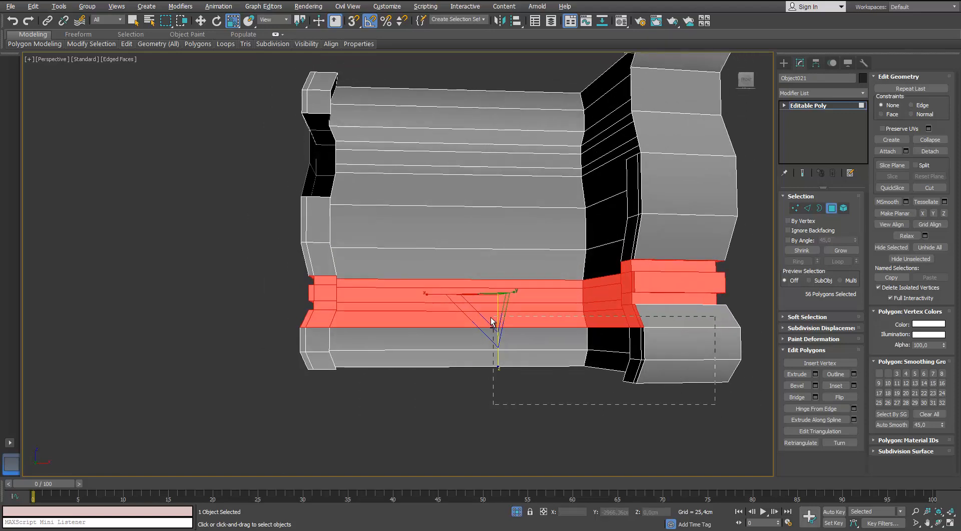
left_click_drag(491, 318, 490, 316, "alt")
left_click_drag(492, 406, 257, 320, "alt")
middle_click_drag(294, 315, 390, 299, "alt")
key("Delete")
middle_click_drag(622, 284, 615, 320, "alt")
Select the surplus edge loops running close beside the outer edges of the upper, middle and bottom collar mouldings and remove them.
key("2")
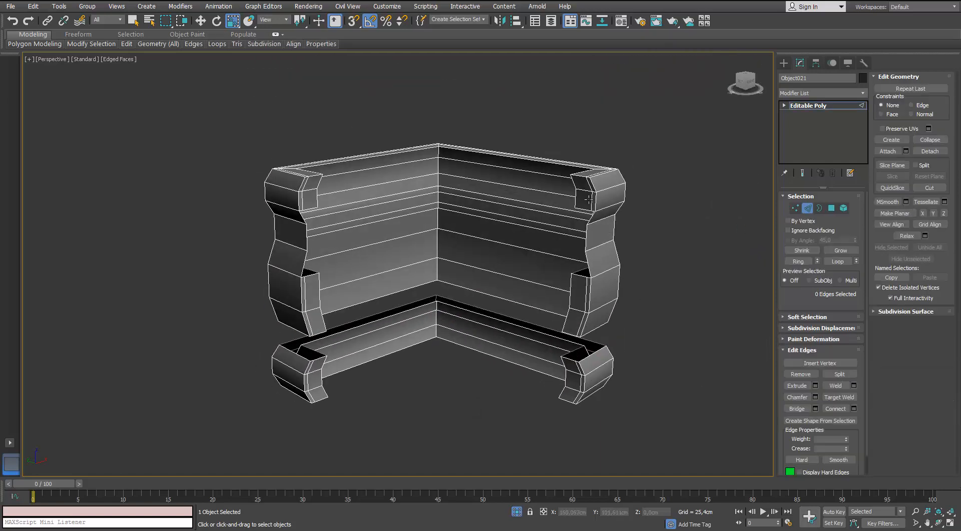
double_click(591, 198)
middle_click_drag(591, 198, 585, 221, "alt")
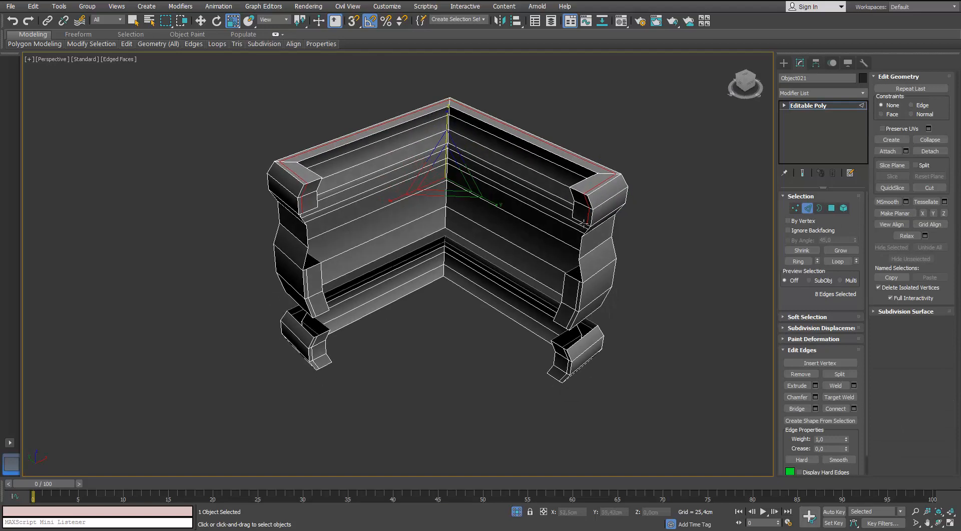
key("ctrl+d")
middle_click_drag(527, 205, 556, 366, "alt")
double_click(473, 299)
middle_click_drag(659, 359, 759, 230, "alt")
left_click(365, 262)
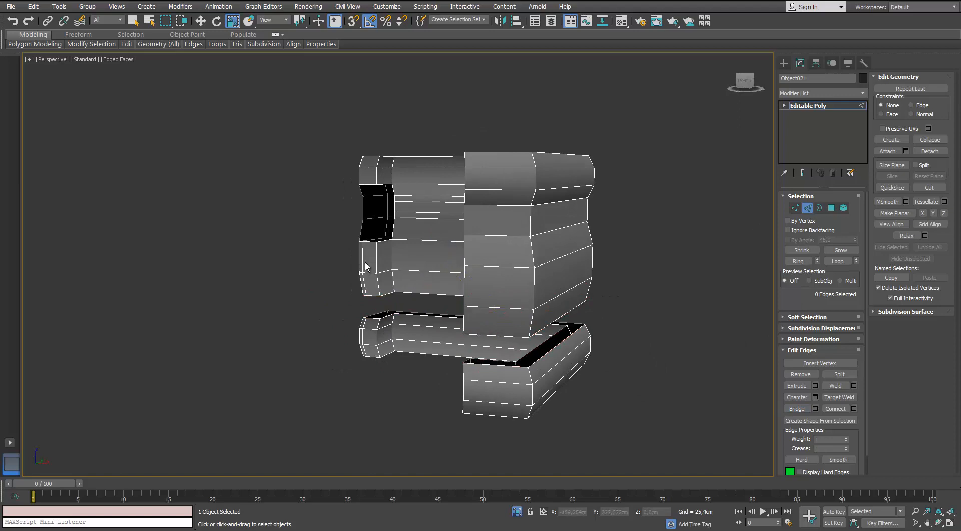
double_click(367, 325, "ctrl")
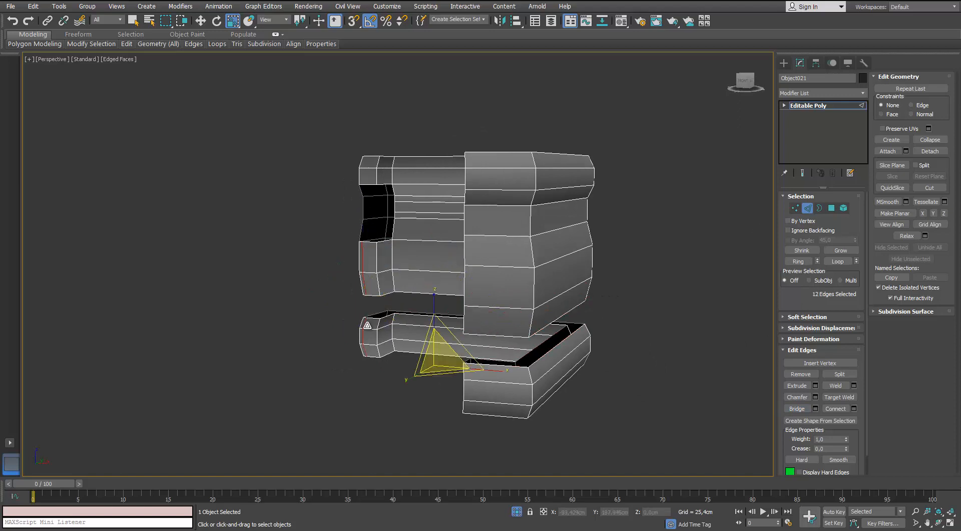
left_click(384, 352)
middle_click_drag(386, 353, 551, 275, "alt")
Try to cap the bottom moulding by selecting its open upper border, deselecting the two end edges and bridging the remaining edges.
double_click(518, 367)
middle_click_drag(518, 367, 467, 395, "alt")
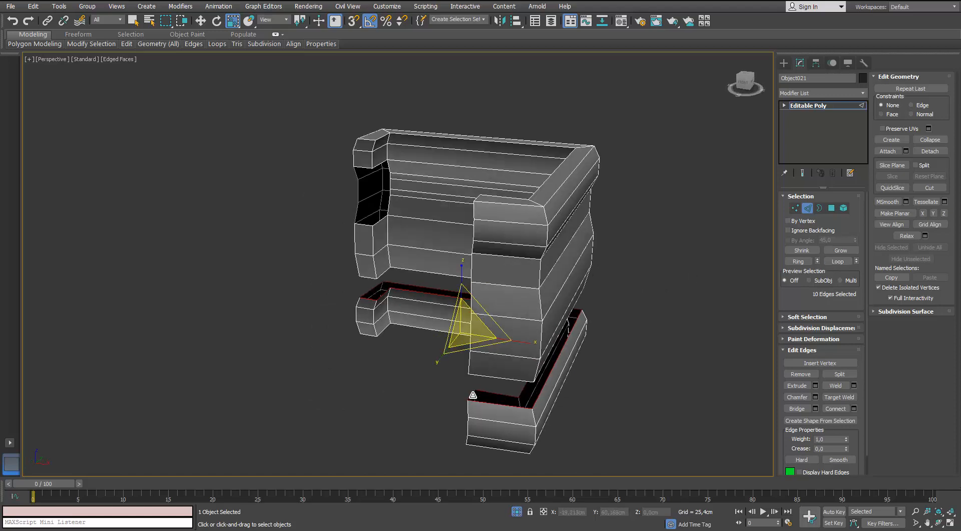
scroll(472, 395, "up", 3)
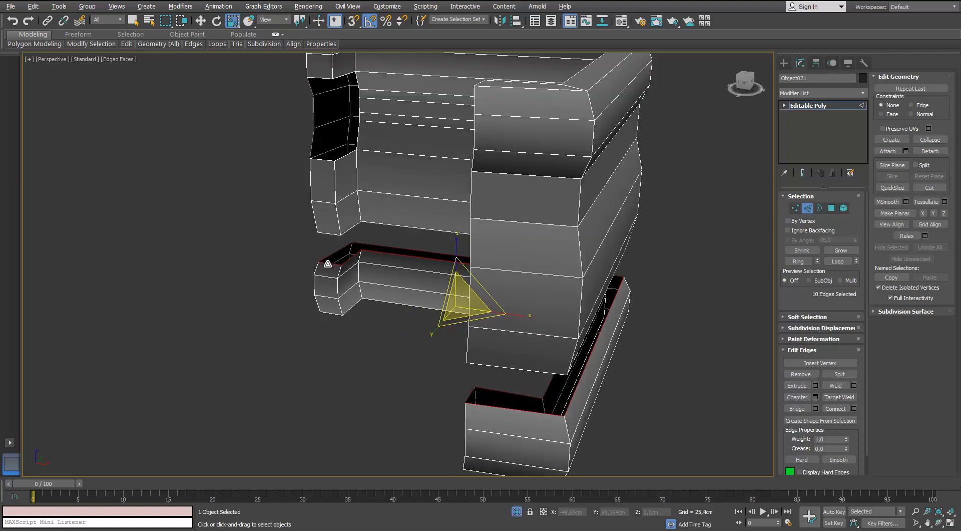
left_click(328, 263, "alt")
left_click(471, 391, "alt")
left_click(797, 408)
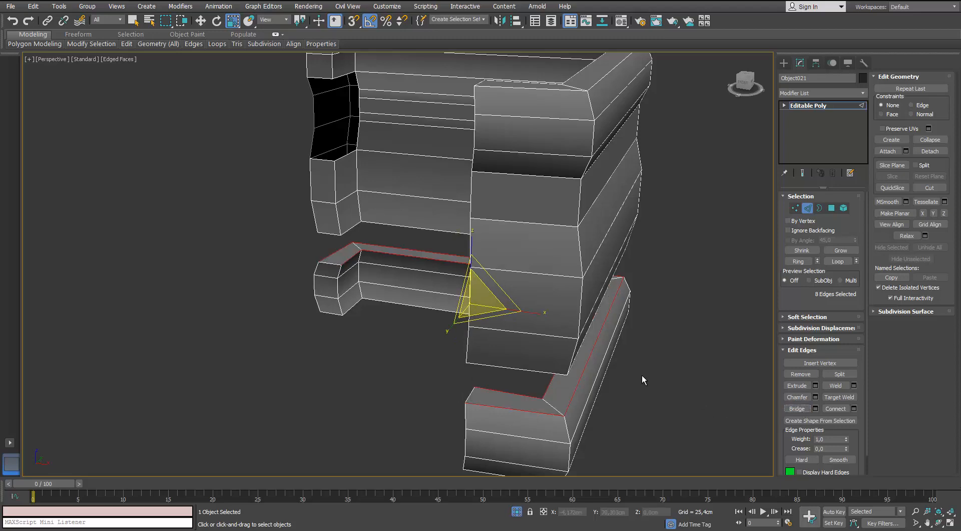
Select the open edges around the collar's lower gap and undo the recent edits back to before the lower groove was deleted.
scroll(641, 374, "down", 3)
middle_click_drag(642, 374, 528, 233, "alt")
scroll(539, 316, "up", 3)
double_click(519, 179, "ctrl")
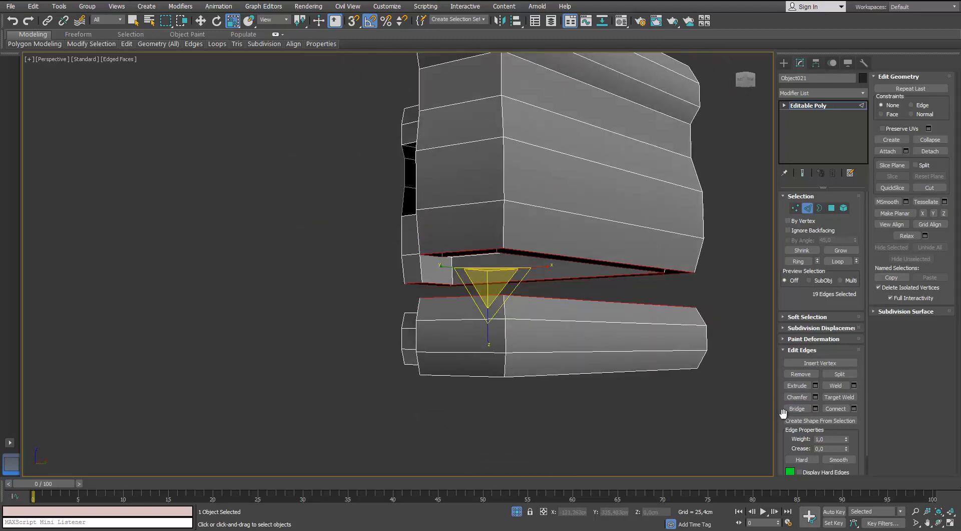
key("ctrl+z")
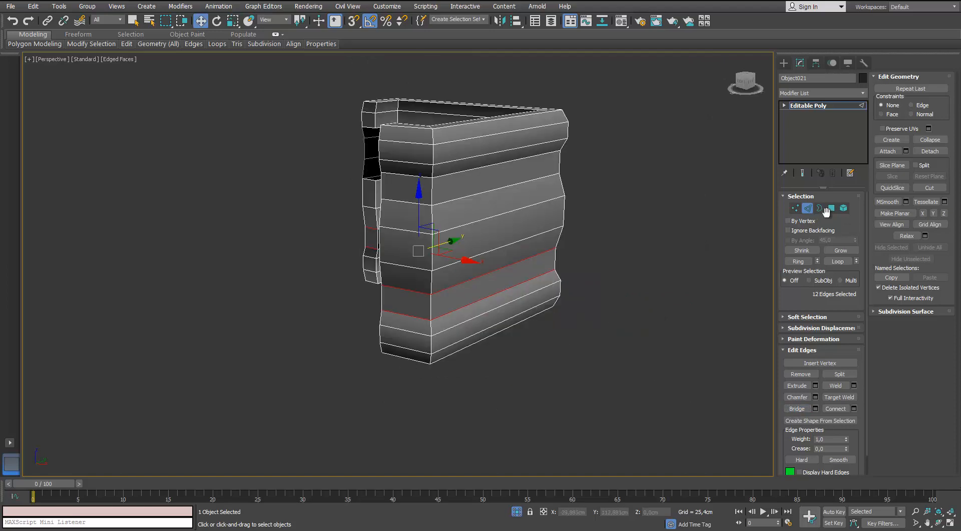
left_click(829, 210)
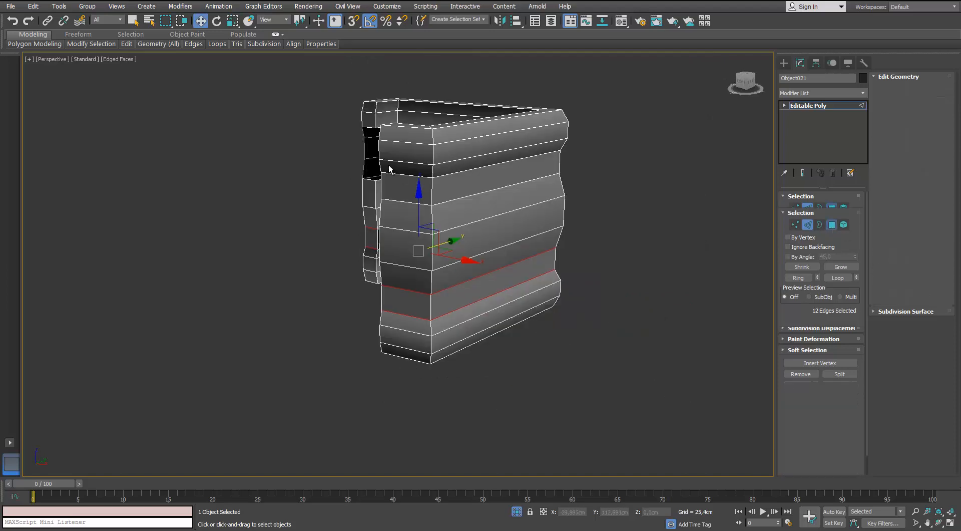
middle_click_drag(388, 170, 435, 167, "alt")
left_click(349, 112)
left_click(346, 191, "ctrl")
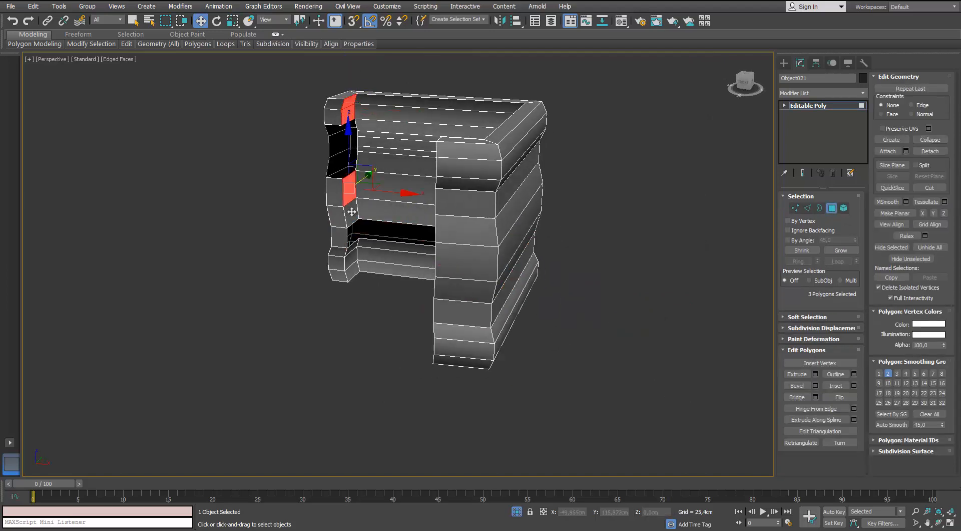
left_click(352, 212, "ctrl")
left_click(352, 249, "ctrl")
left_click(352, 258, "ctrl")
left_click(352, 272, "ctrl")
left_click(366, 267, "ctrl")
left_click(368, 253, "ctrl")
left_click(368, 246, "ctrl")
left_click(374, 216, "ctrl")
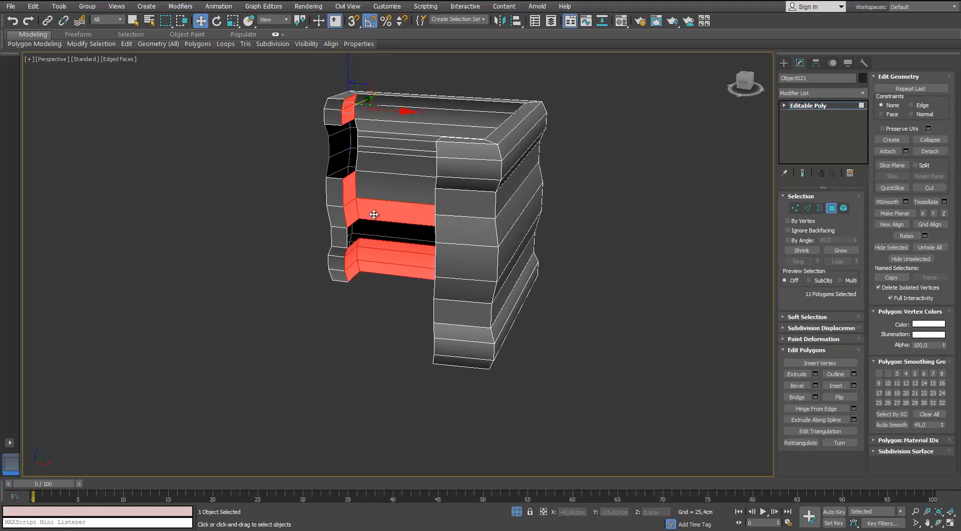
left_click(377, 192, "ctrl")
left_click(324, 290)
Select the face strips bordering the collar's inner walls along the top, bottom and both open ends, and delete them.
left_click(350, 103)
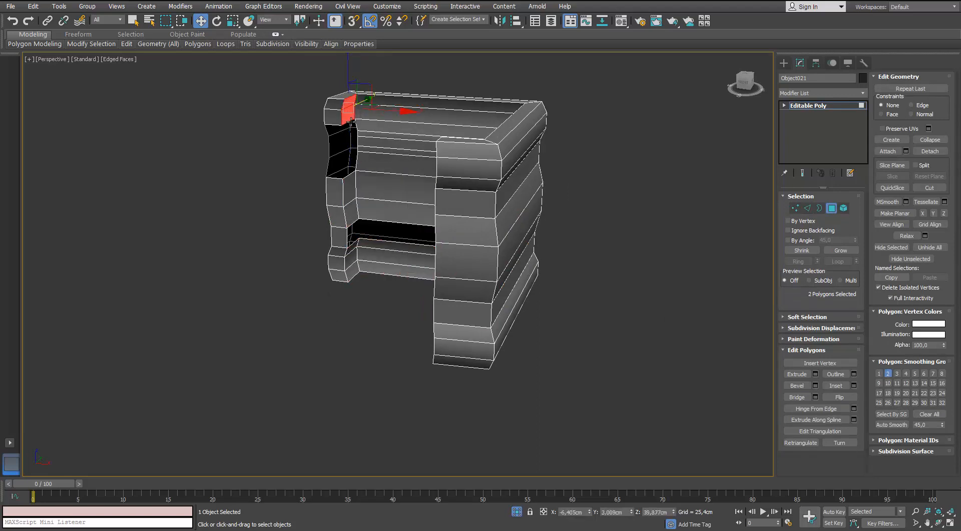
left_click(394, 105, "ctrl")
middle_click_drag(393, 105, 521, 127, "alt")
left_click(516, 105, "ctrl")
scroll(528, 105, "up", 4)
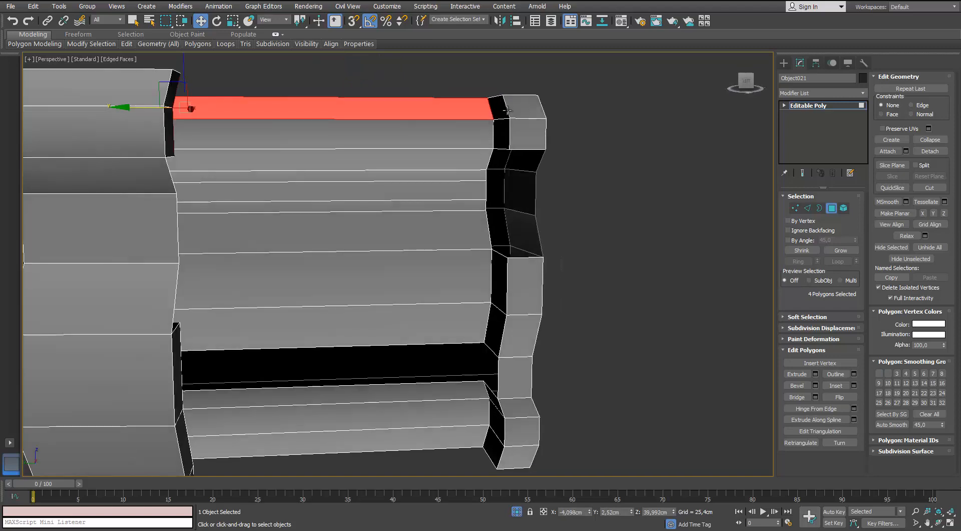
left_click(507, 109, "ctrl")
left_click(501, 134, "ctrl")
left_click(499, 280, "ctrl")
left_click(495, 333, "ctrl")
left_click(493, 409, "ctrl")
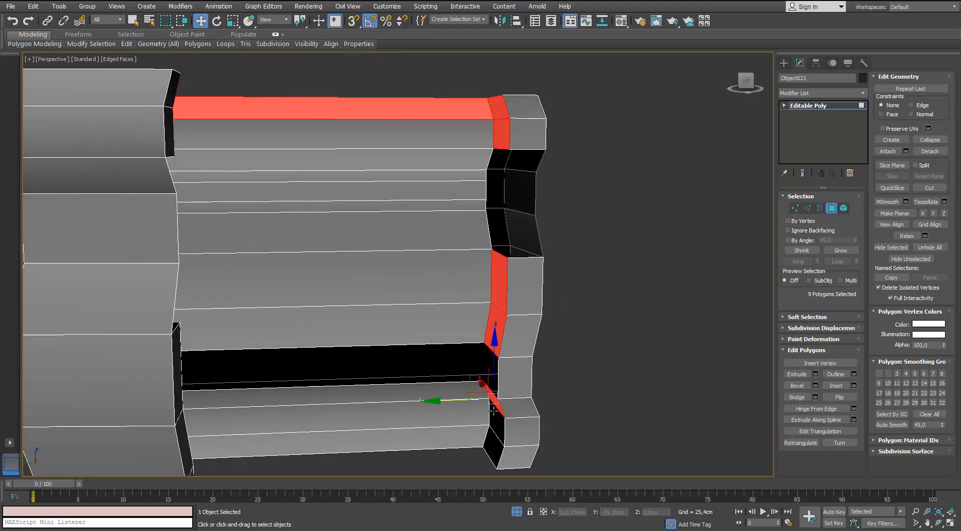
left_click(494, 423, "ctrl")
left_click(495, 450, "ctrl")
left_click(482, 440, "ctrl")
middle_click_drag(483, 436, 276, 400, "alt")
left_click(362, 399, "ctrl")
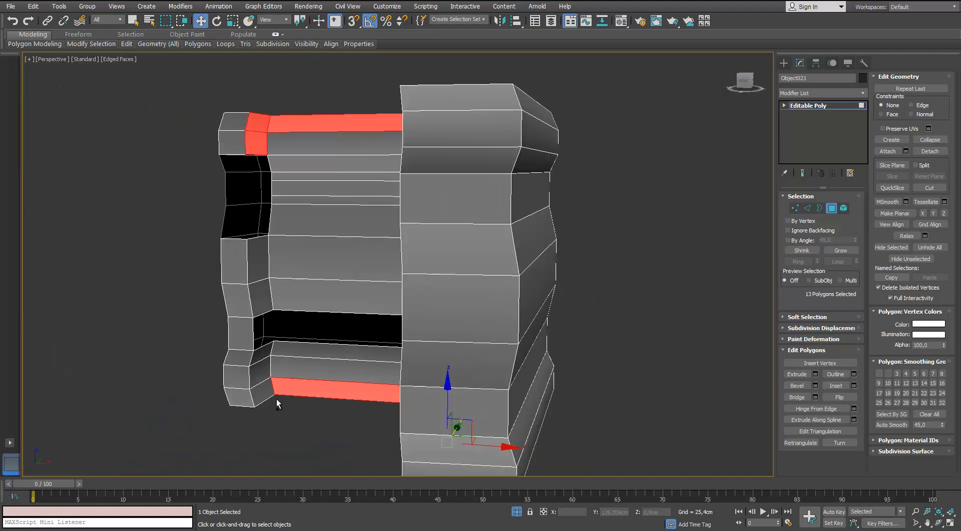
left_click(261, 390, "ctrl")
left_click(259, 364, "ctrl")
left_click(258, 300, "ctrl")
left_click(257, 260, "ctrl")
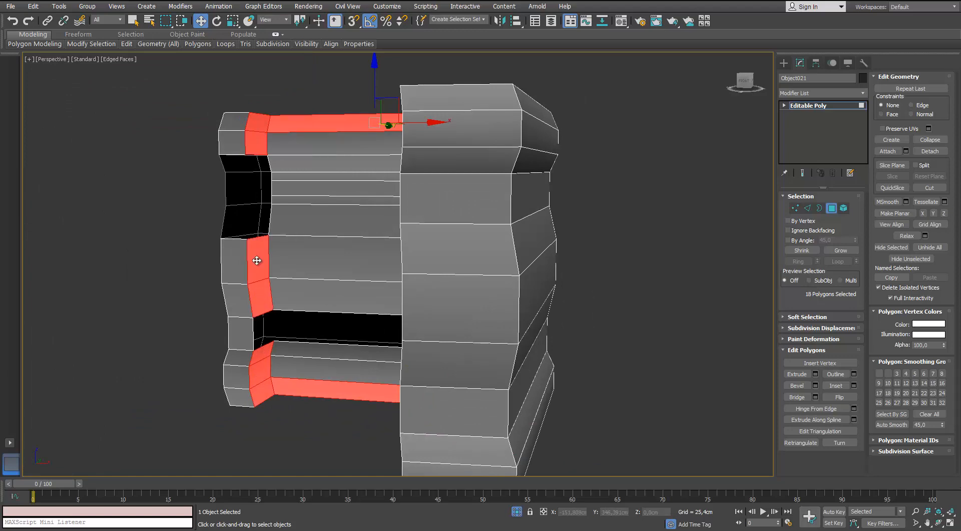
key("Delete")
Select the two separated inner wall elements of the collar and delete them.
left_click(844, 208)
left_click(365, 204)
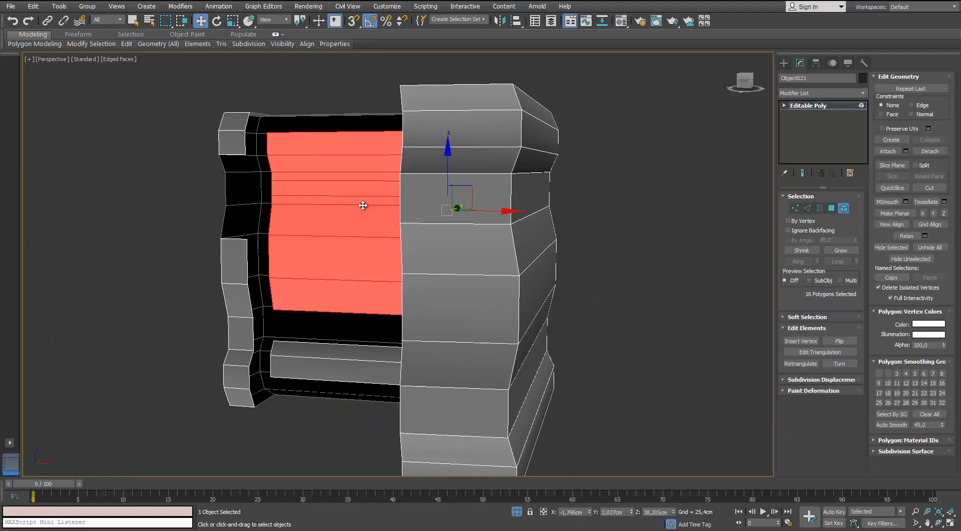
middle_click_drag(365, 203, 433, 283, "alt")
left_click(449, 333, "ctrl")
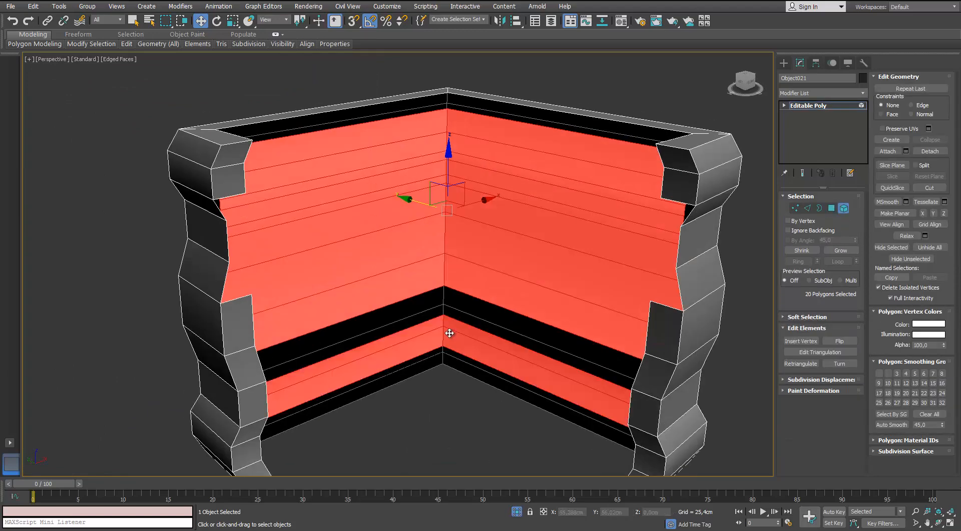
key("Delete")
scroll(489, 279, "down", 5)
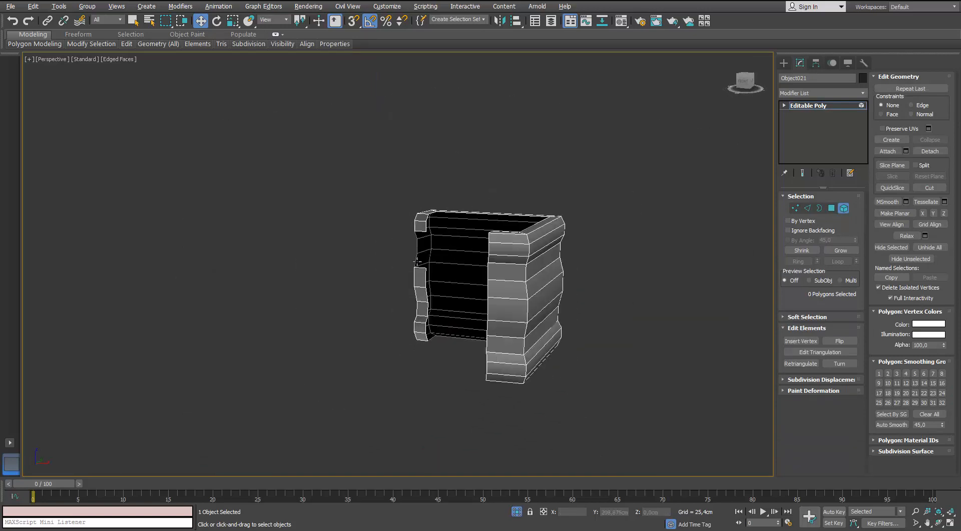
Select all the horizontal edge loops between the collar's top and bottom edges and remove them together with their vertices.
left_click(843, 208)
middle_click_drag(440, 255, 481, 258, "alt")
scroll(461, 252, "up", 3)
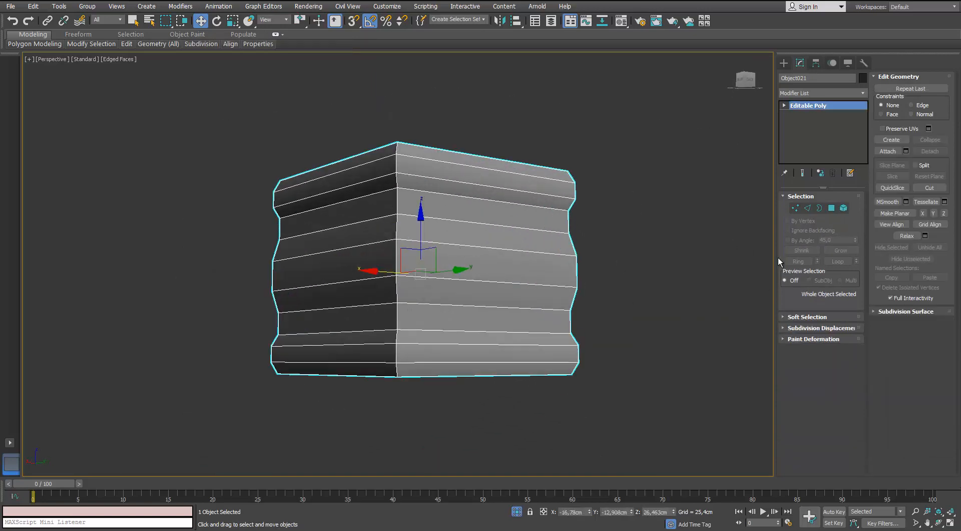
left_click(807, 208)
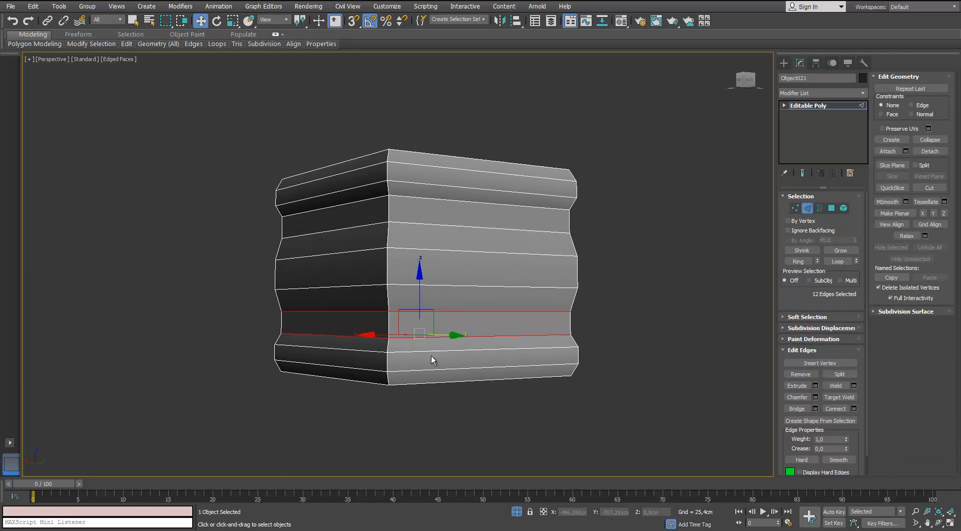
double_click(431, 352)
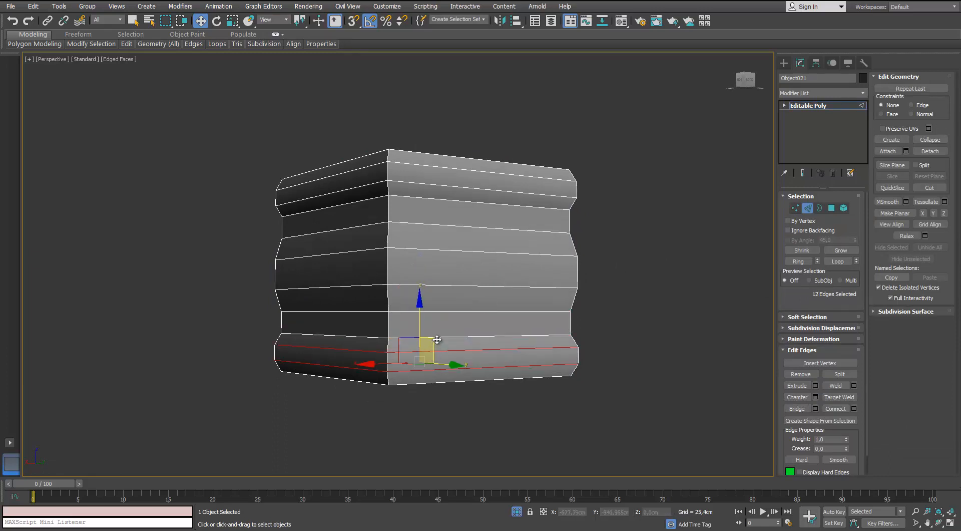
double_click(437, 336, "ctrl")
double_click(444, 311, "ctrl")
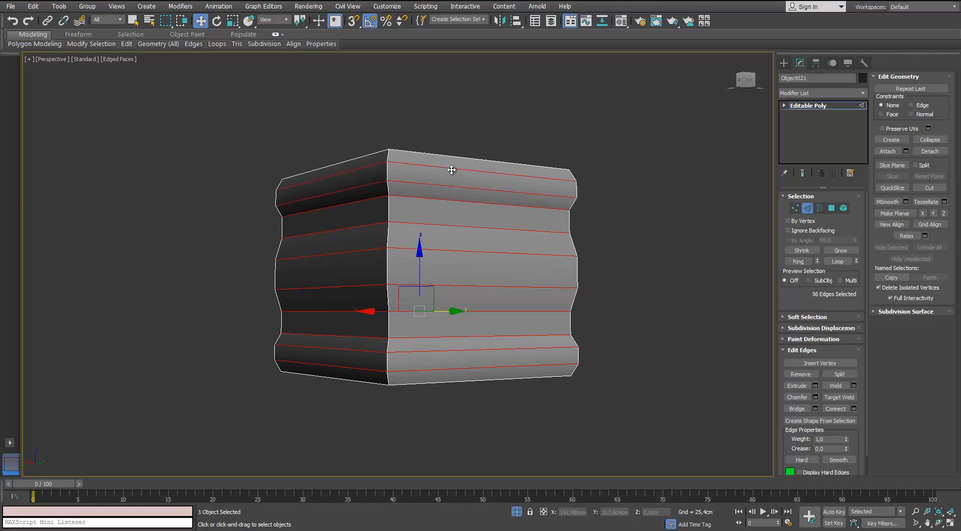
key("ctrl+BackSpace")
middle_click_drag(450, 163, 417, 233, "alt")
middle_click_drag(355, 222, 410, 224, "alt")
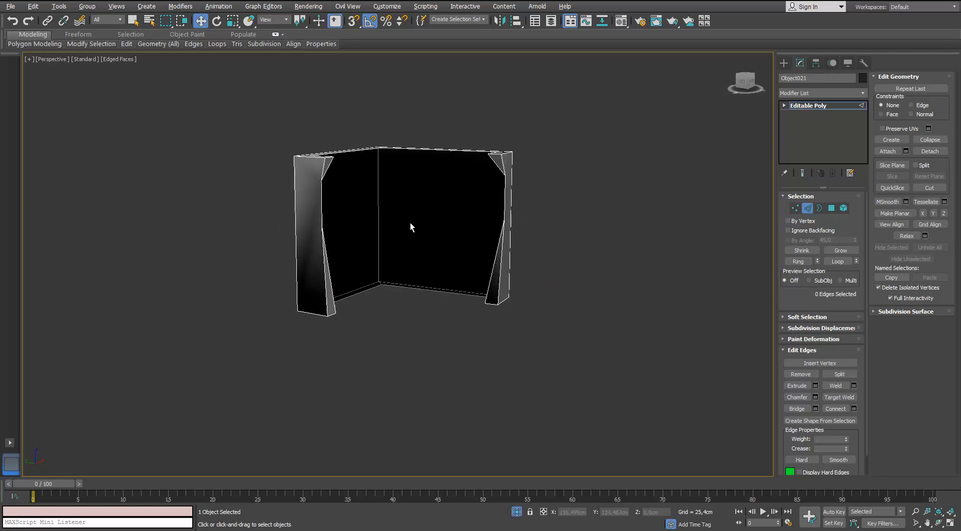
Delete the two leftover triangular faces on the inner side of one open end of the collar.
left_click(831, 207)
left_click(330, 294)
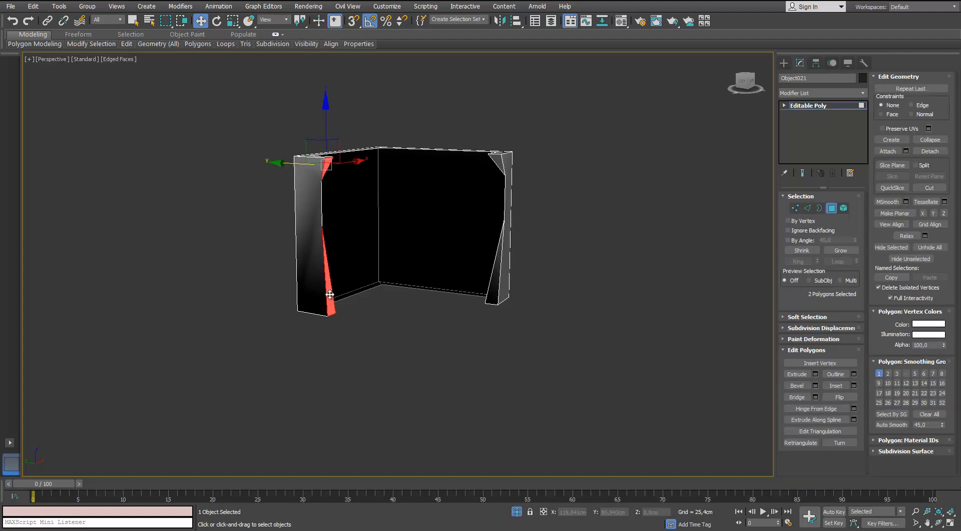
key("Delete")
middle_click_drag(330, 294, 368, 233, "alt")
scroll(310, 176, "up", 3)
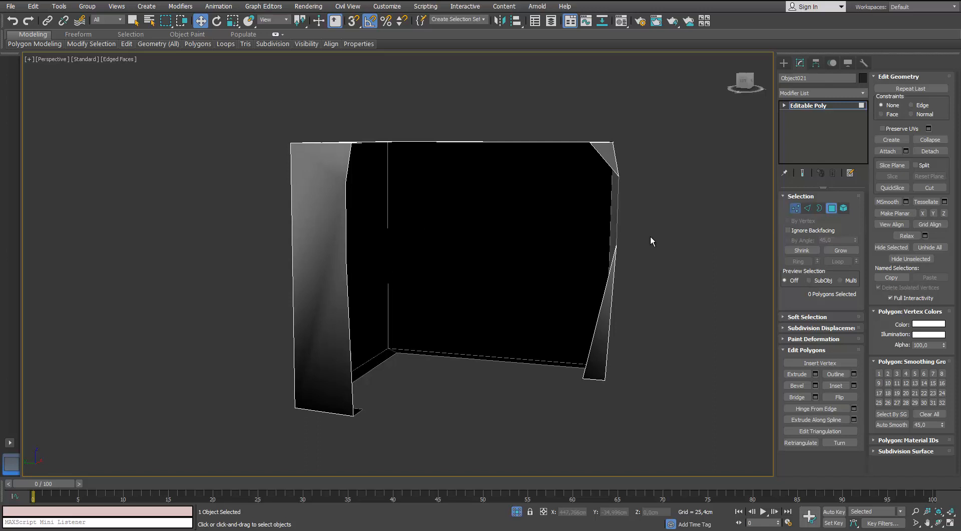
Remove the two stray mid-height vertices from the inner edge of each open end of the collar.
key("1")
middle_click_drag(650, 236, 331, 227, "alt")
left_click_drag(364, 371, 365, 373)
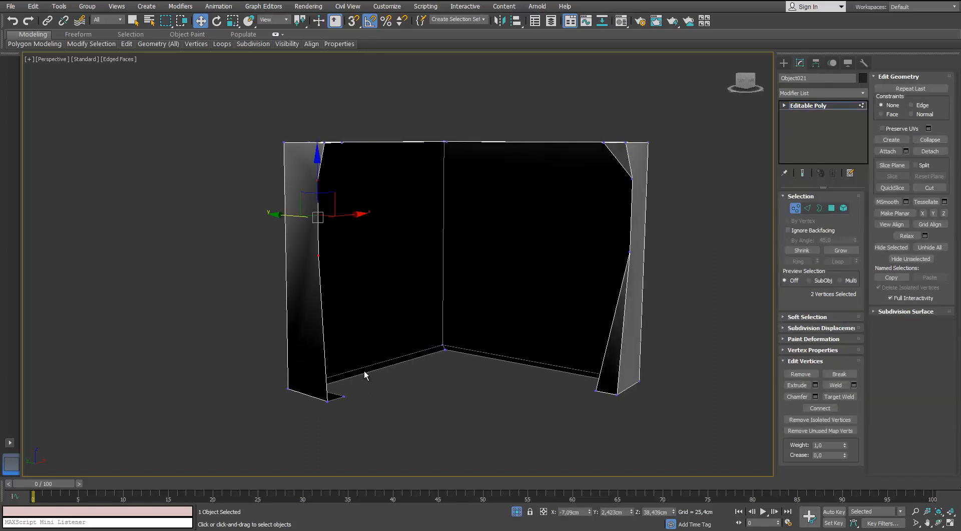
key("BackSpace")
middle_click_drag(366, 372, 195, 224, "alt")
scroll(405, 327, "down", 5)
middle_click_drag(405, 328, 526, 295, "alt")
scroll(471, 301, "up", 4)
left_click_drag(472, 356, 473, 356)
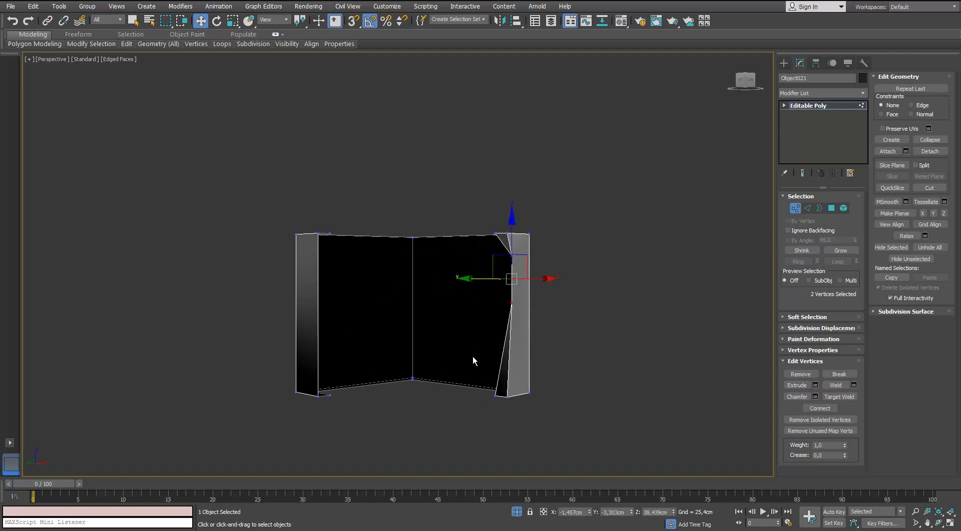
key("BackSpace")
middle_click_drag(473, 356, 533, 326, "alt")
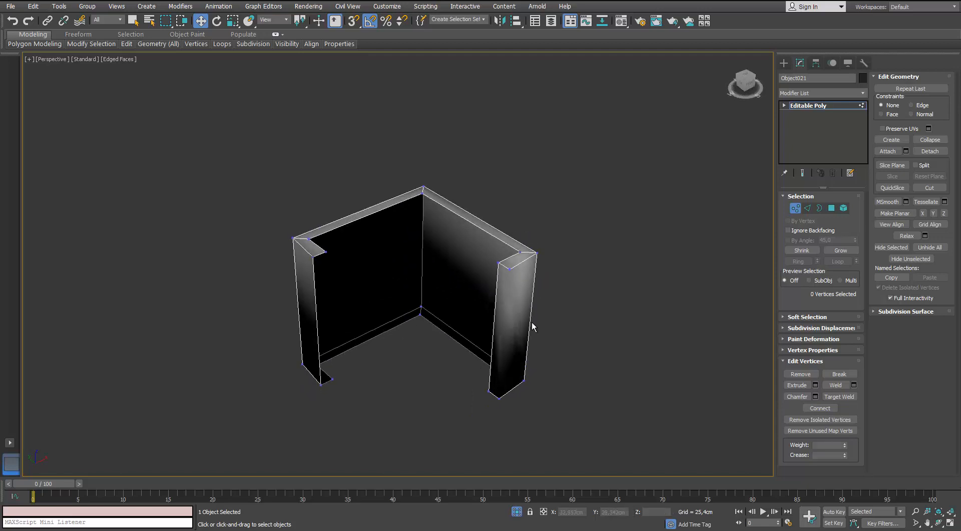
Connect the upper and lower corner vertices of the collar's untrimmed end with a vertical edge.
left_click(510, 269)
left_click(499, 398, "ctrl")
left_click(825, 411)
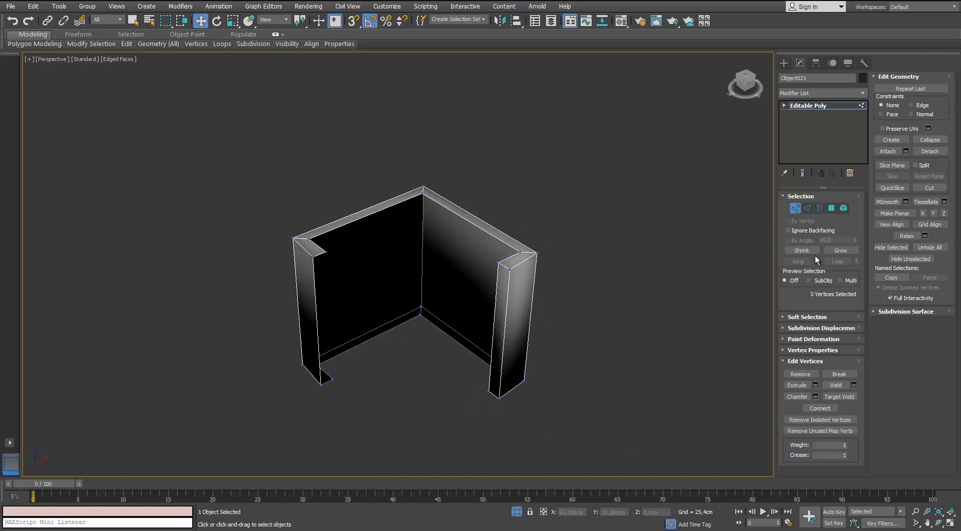
Select the whole collar element, clear all its smoothing groups and leave element editing.
key("5")
left_click(513, 253)
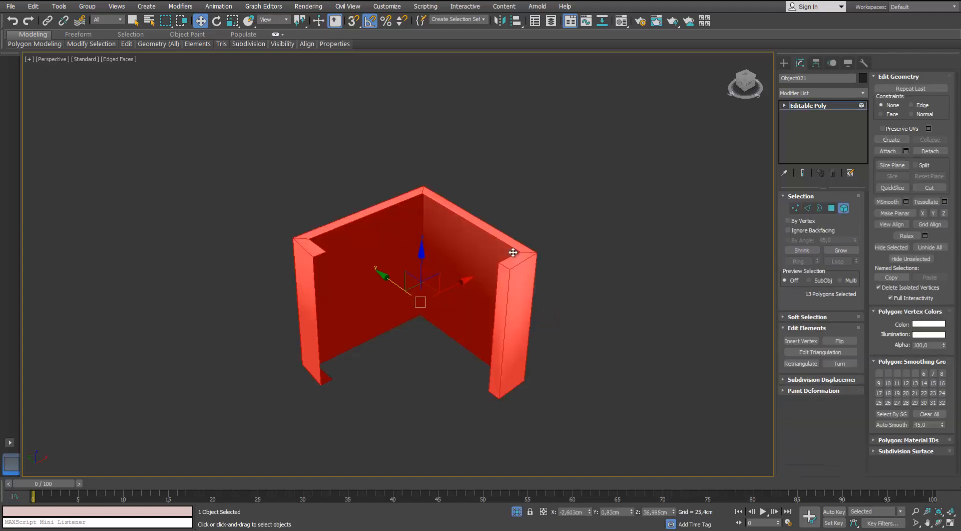
left_click(930, 414)
left_click(665, 393)
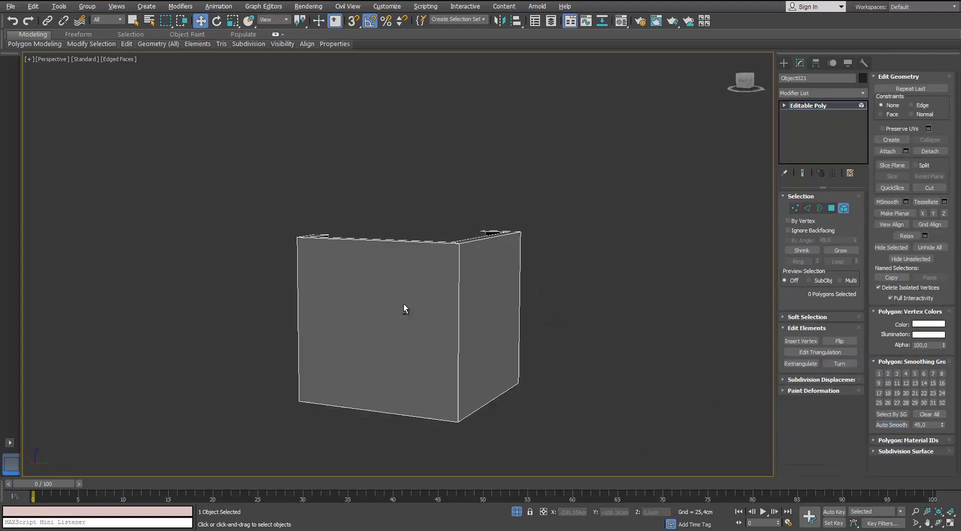
left_click(842, 208)
Show the full model again and isolate the banded block at the top of the shield emblem.
left_click(518, 511)
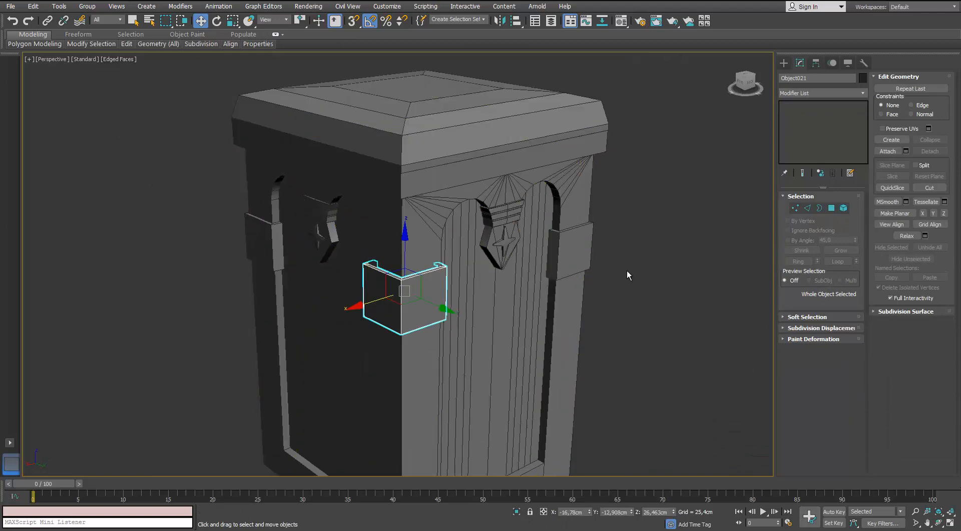
left_click(594, 284)
scroll(500, 225, "up", 3)
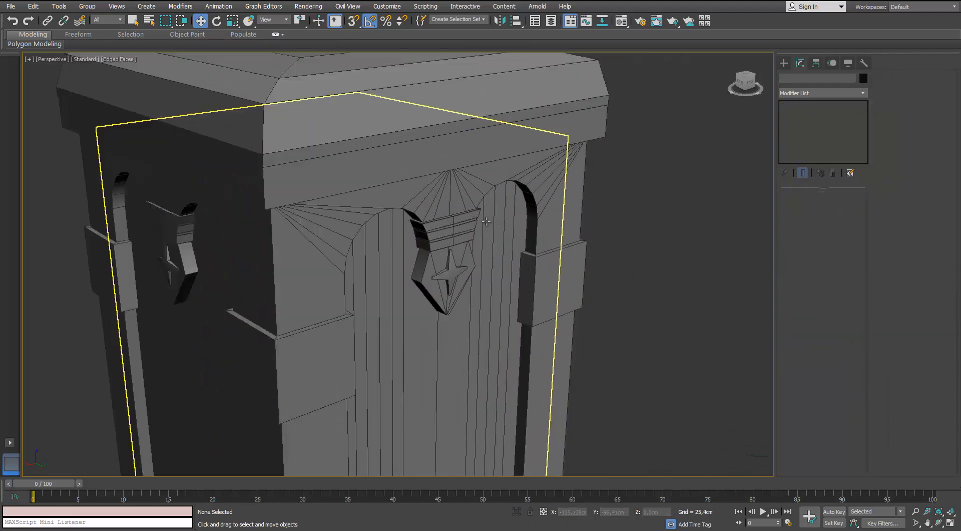
left_click(453, 240)
key("alt+q")
Select the short vertical edges in the block's two grooves, convert them to faces, grow the selection over the groove faces and delete it.
left_click(807, 209)
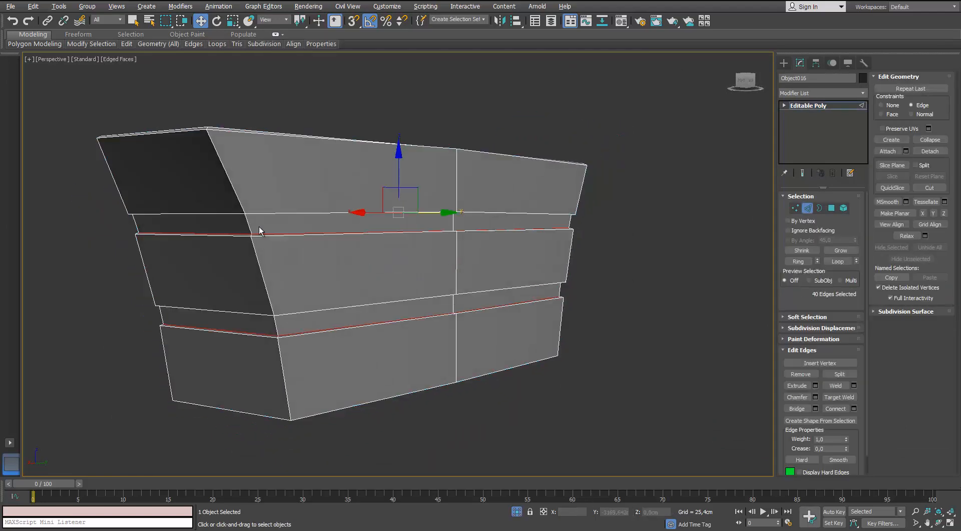
left_click(247, 219)
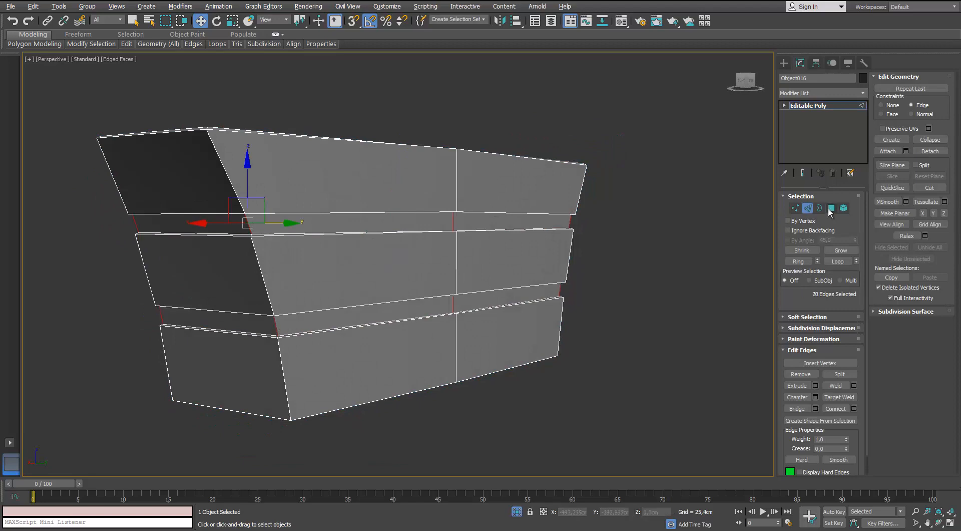
left_click(830, 209, "ctrl")
middle_click_drag(732, 260, 751, 210, "alt")
left_click(838, 250)
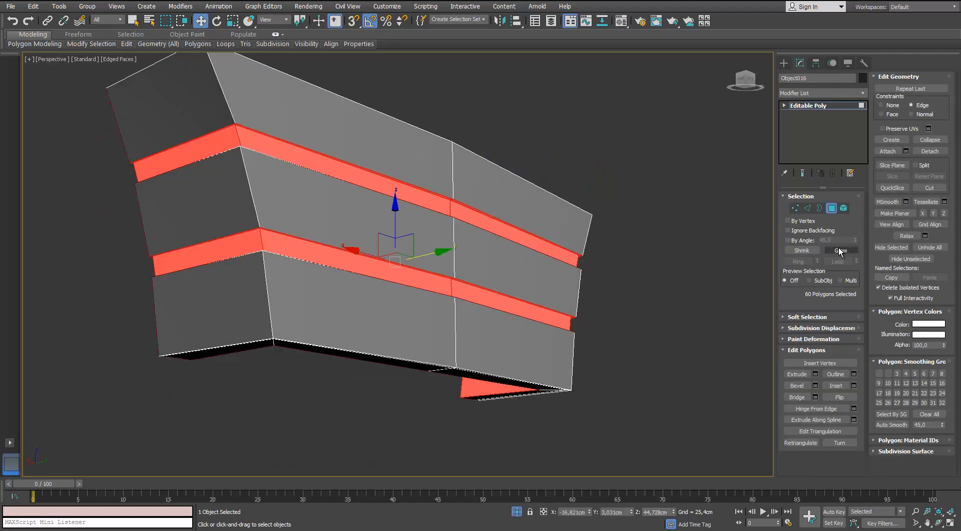
middle_click_drag(525, 258, 701, 262, "alt")
key("Delete")
Examine the banded block in place on the full model and isolate it again.
left_click(516, 512)
scroll(410, 251, "up", 6)
middle_click_drag(409, 259, 815, 225, "alt")
key("4")
key("alt+q")
Select the facing edge loops around the banded block's upper gap and bridge them to close it.
key("2")
double_click(542, 232)
middle_click_drag(542, 232, 497, 246, "alt")
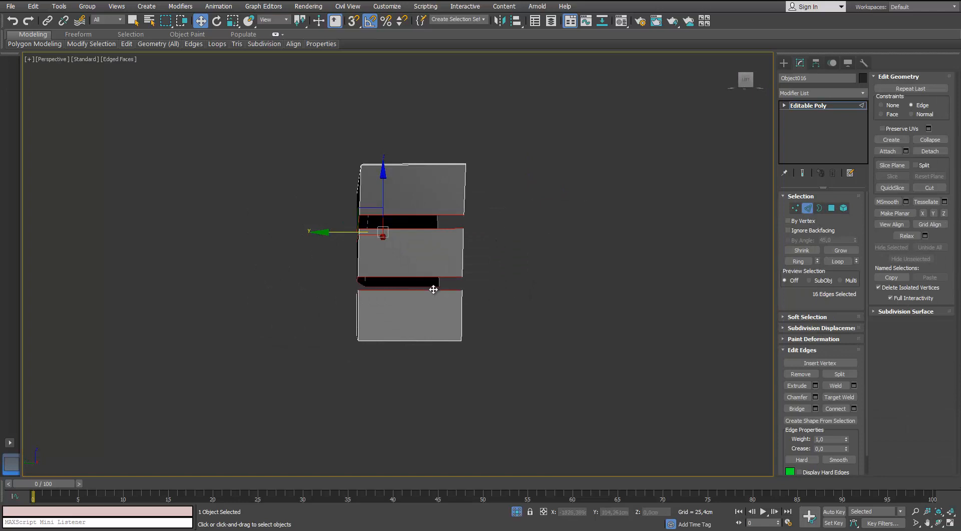
middle_click_drag(433, 289, 770, 408, "alt")
left_click(657, 371)
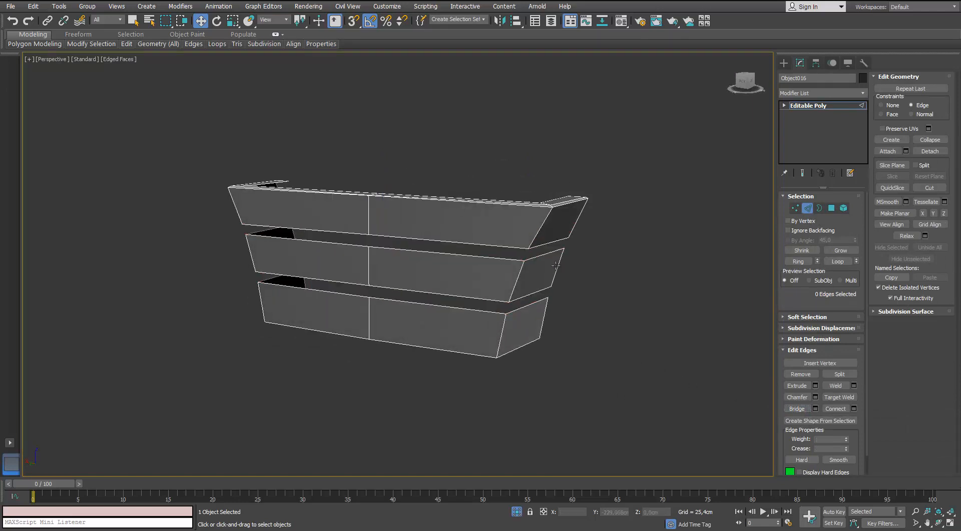
double_click(553, 253)
double_click(554, 242, "ctrl")
left_click(797, 408)
left_click(578, 337)
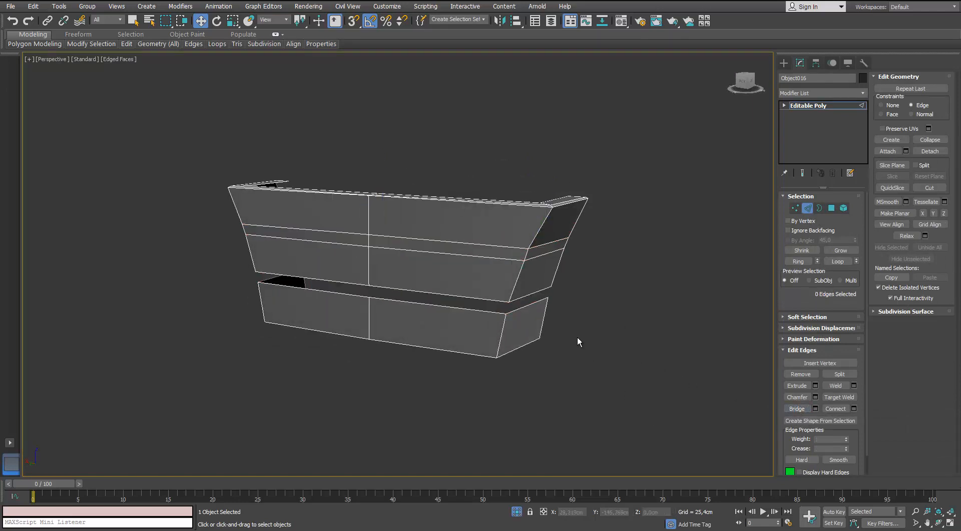
Bridge the facing edge loops around the banded block's lower gap and clear the edge selection.
double_click(534, 304)
double_click(534, 293, "ctrl")
left_click(799, 408)
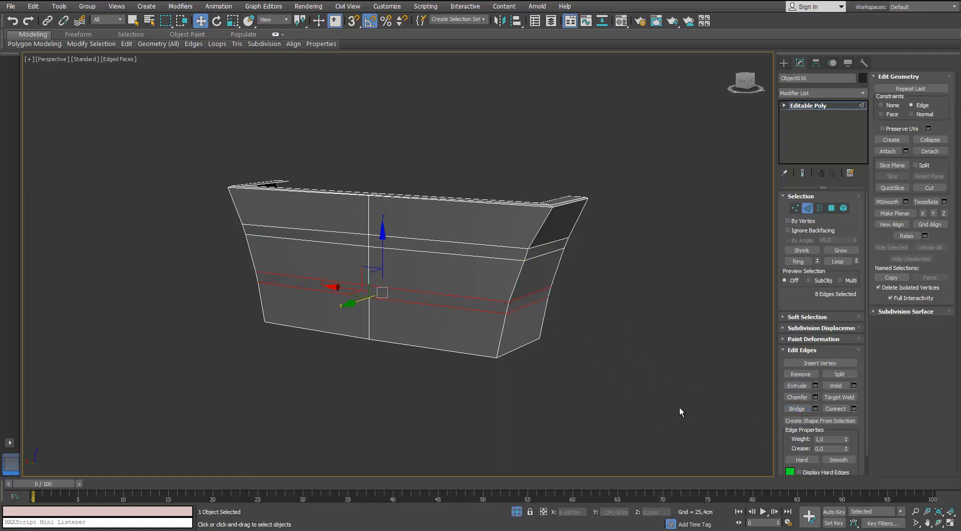
left_click(680, 406)
Remove the uppermost horizontal edge loop on the block's sides and the surplus edge loop along its top rim.
middle_click_drag(680, 407, 713, 237, "alt")
double_click(552, 226)
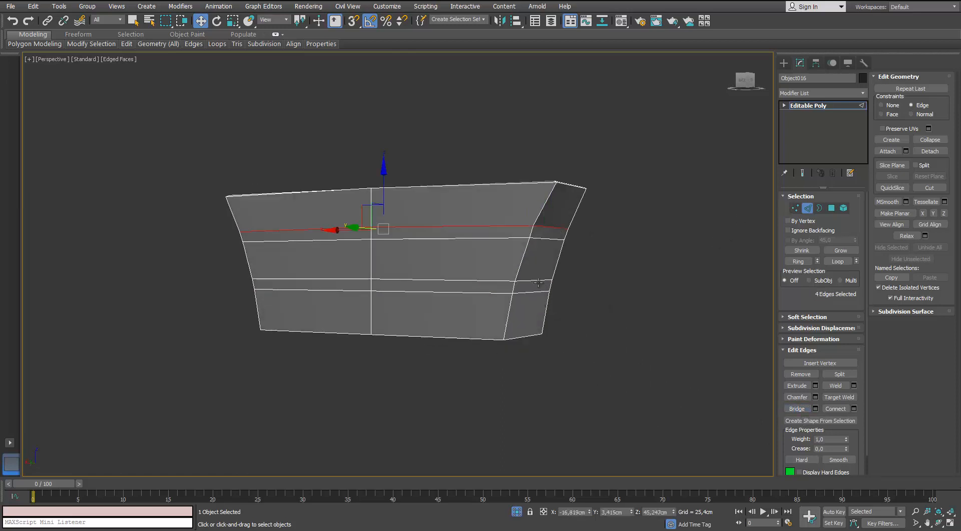
key("ctrl+BackSpace")
middle_click_drag(539, 282, 530, 343, "alt")
scroll(394, 291, "up", 2)
scroll(393, 291, "up", 2)
double_click(395, 284)
scroll(395, 283, "down", 3)
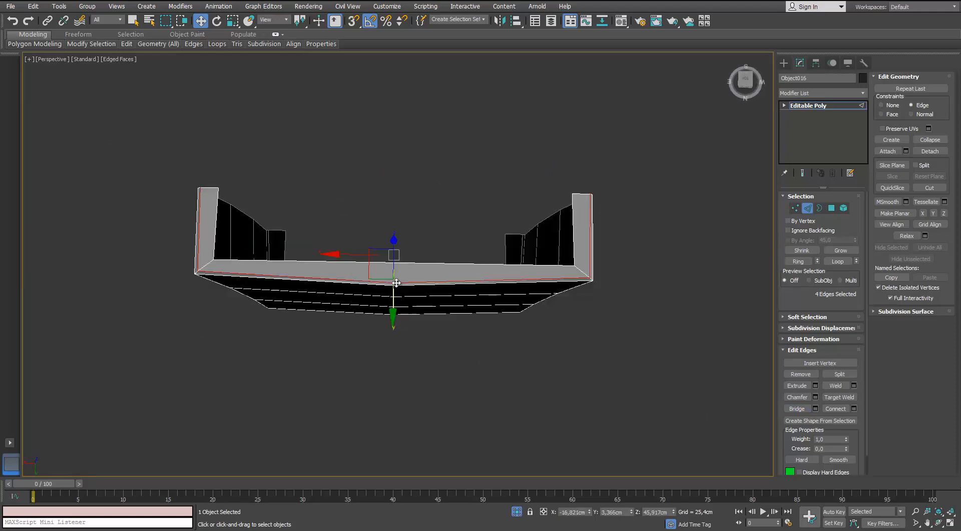
scroll(395, 283, "up", 2)
key("ctrl+BackSpace")
Remove the block's central vertical edge loop and the surplus edge loop along its bottom rim.
double_click(391, 278)
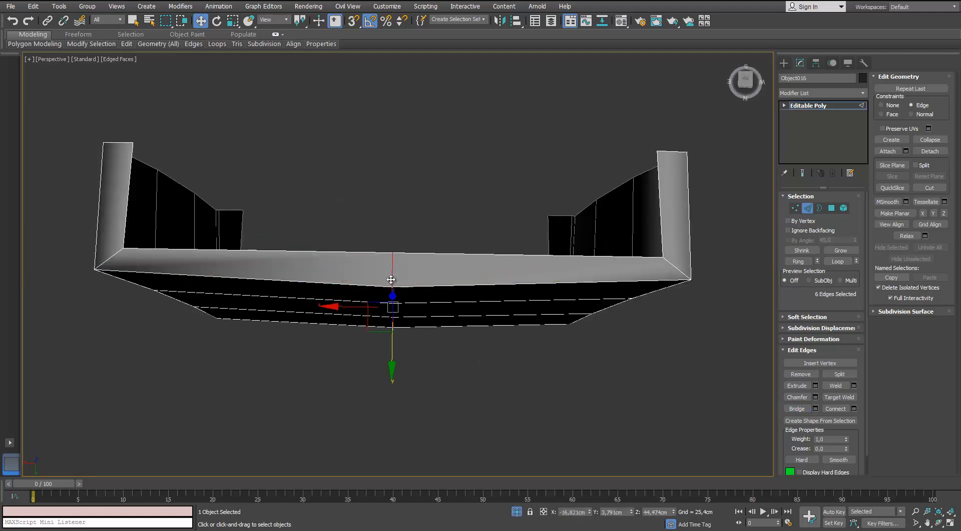
key("ctrl+BackSpace")
scroll(390, 278, "down", 4)
middle_click_drag(390, 278, 429, 269, "alt")
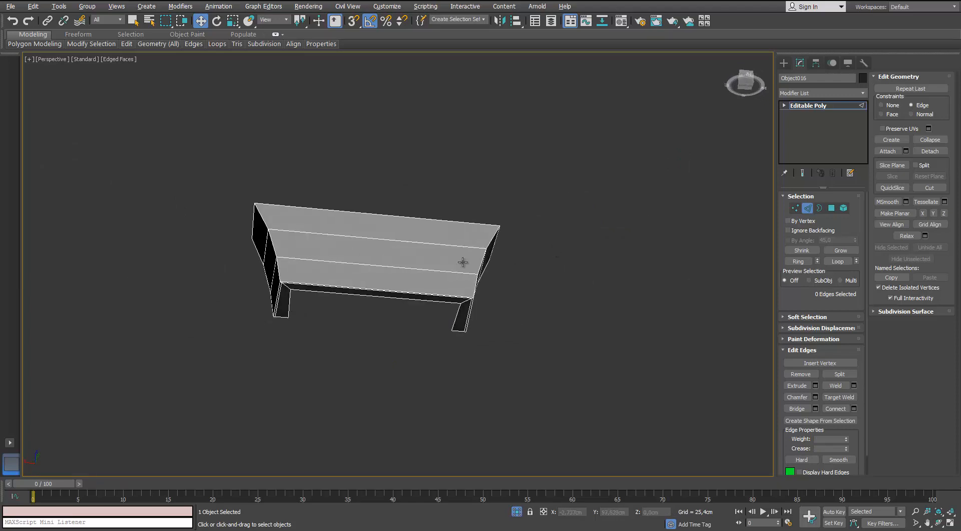
scroll(290, 300, "up", 5)
double_click(192, 281)
key("ctrl+BackSpace")
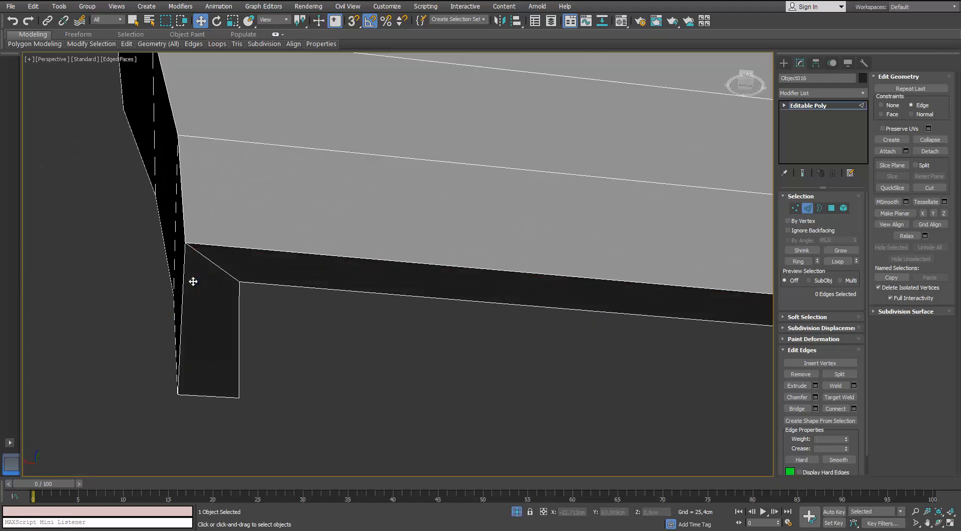
Show the full model again, select the banded block as a whole element and leave element editing.
scroll(315, 351, "down", 6)
left_click(517, 511)
scroll(365, 287, "down", 3)
middle_click_drag(435, 251, 449, 198, "alt")
left_click(807, 208)
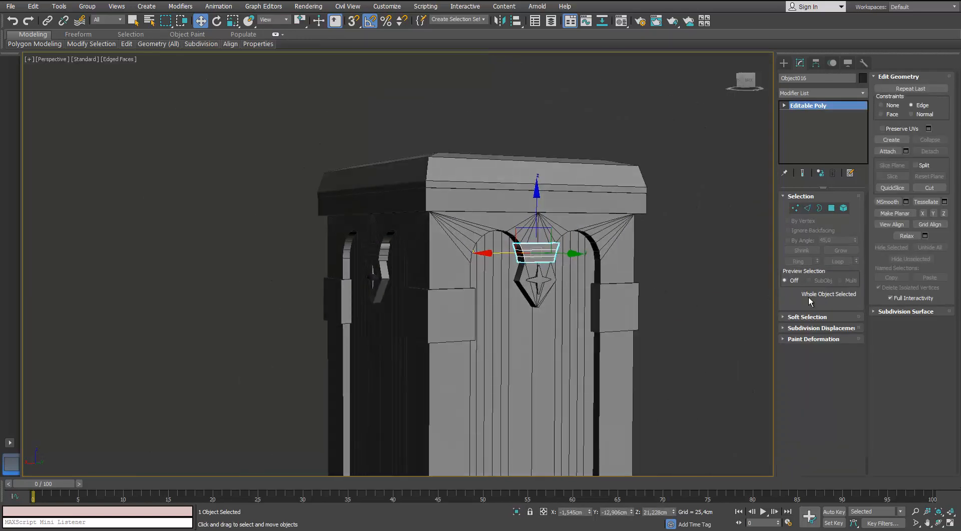
left_click(846, 208)
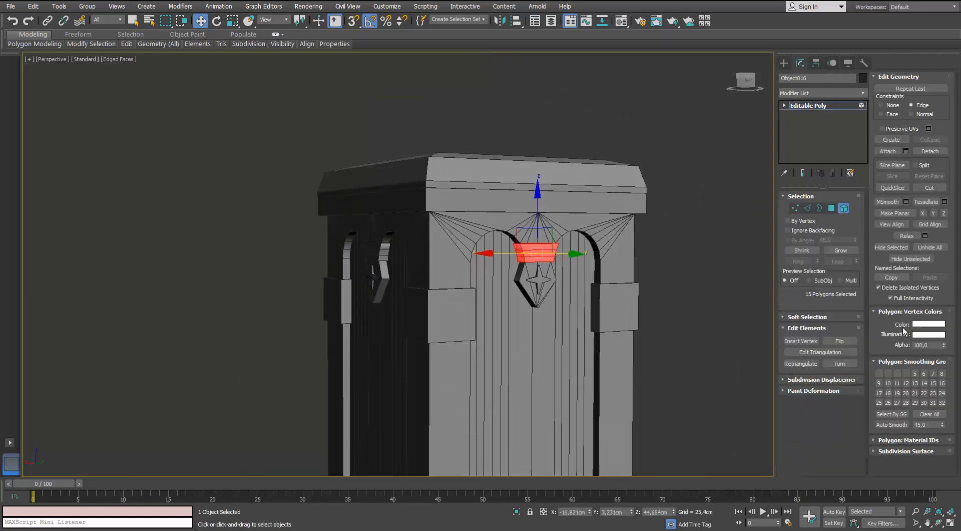
left_click(710, 364)
scroll(645, 257, "up", 3)
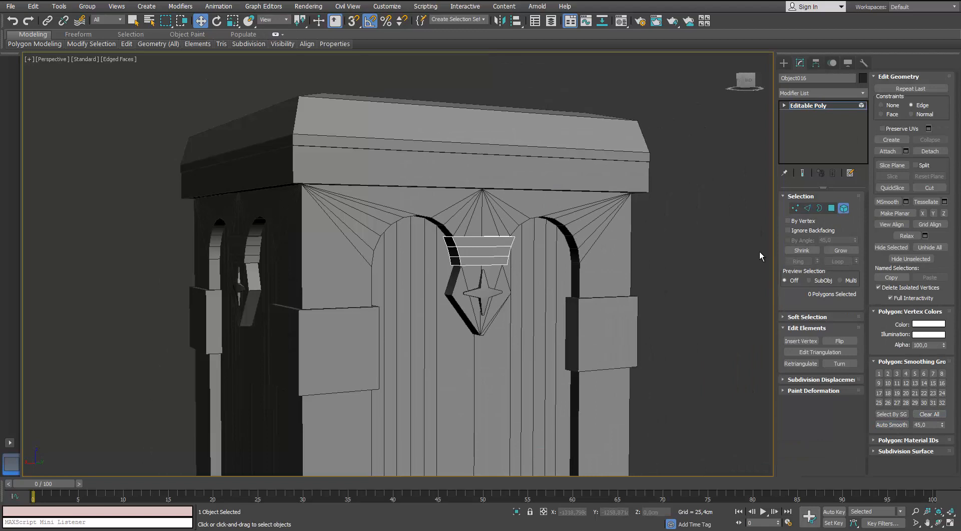
left_click(846, 206)
left_click(711, 239)
Examine the star ornament, the neighbouring sides and the top cap of the stool.
scroll(479, 283, "up", 5)
left_click(483, 307)
scroll(483, 306, "down", 10)
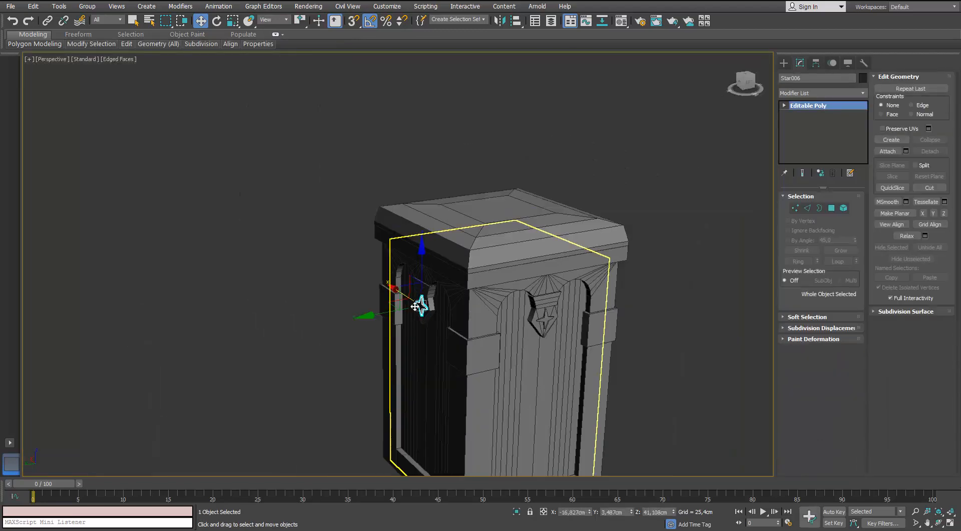
middle_click_drag(527, 290, 558, 318, "alt")
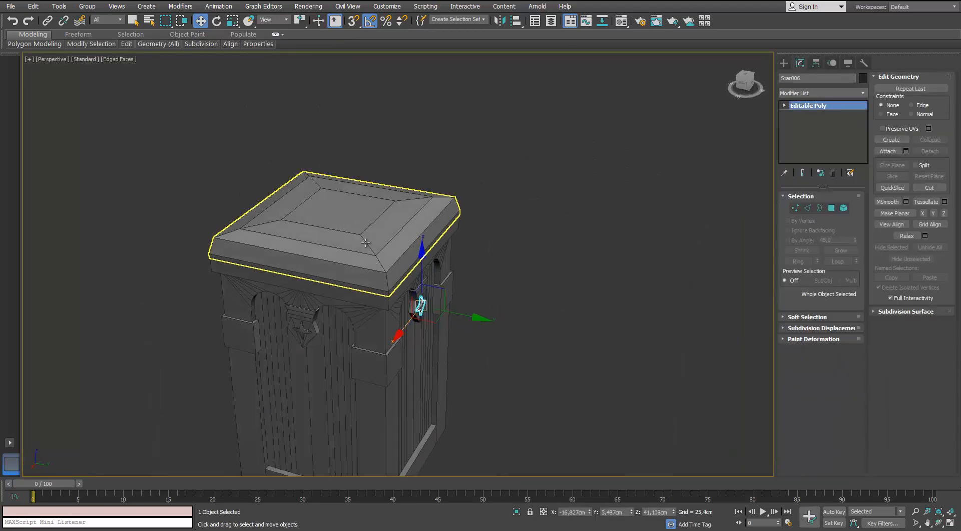
middle_click_drag(411, 250, 393, 293, "alt")
middle_click_drag(393, 293, 346, 263)
Collapse the central top face of the stool's cap to a single point and leave polygon editing.
scroll(342, 216, "up", 3)
left_click(346, 260)
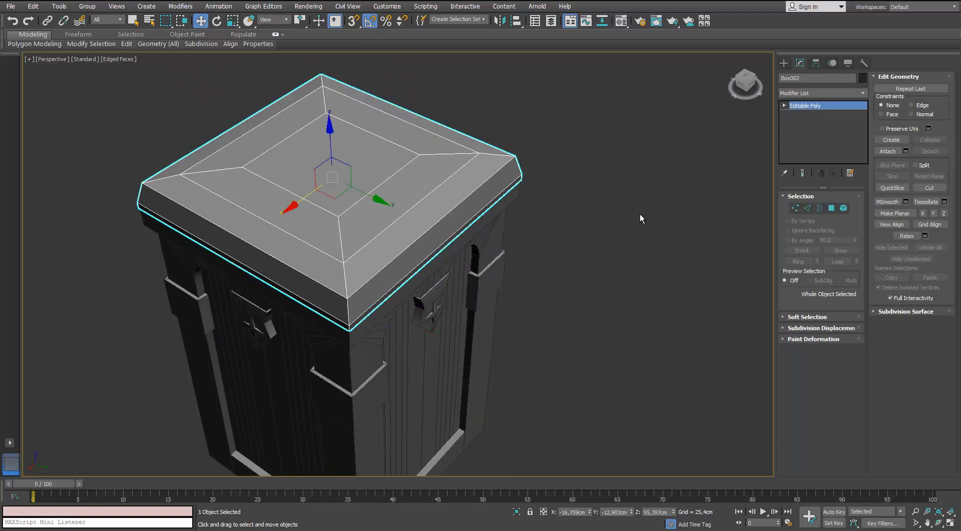
left_click(797, 208)
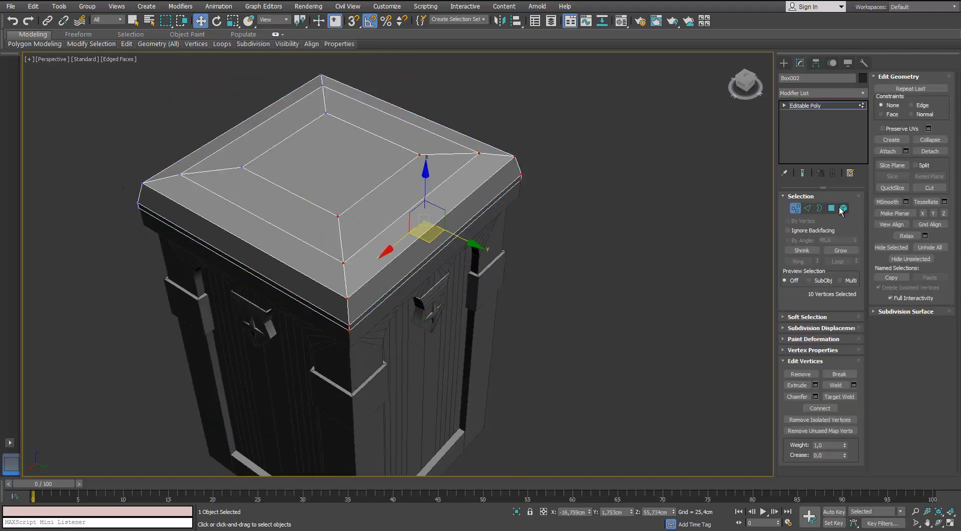
left_click(831, 208)
middle_click_drag(359, 191, 324, 150, "alt")
scroll(324, 150, "up", 3)
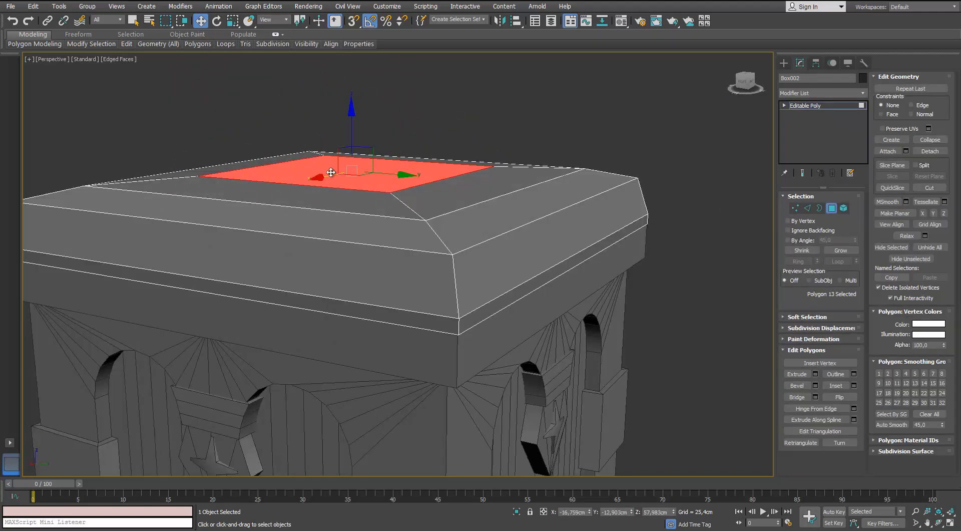
right_click(326, 168)
left_click(310, 75)
scroll(311, 68, "down", 3)
middle_click_drag(311, 67, 361, 150, "alt")
scroll(373, 193, "down", 2)
left_click(830, 209)
left_click(551, 198)
Isolate the inner core box and, in the front view, remove all vertical edges between its corners.
scroll(363, 187, "up", 2)
left_click(433, 300)
key("alt+q")
middle_click_drag(398, 215, 403, 269, "alt")
left_click(807, 208)
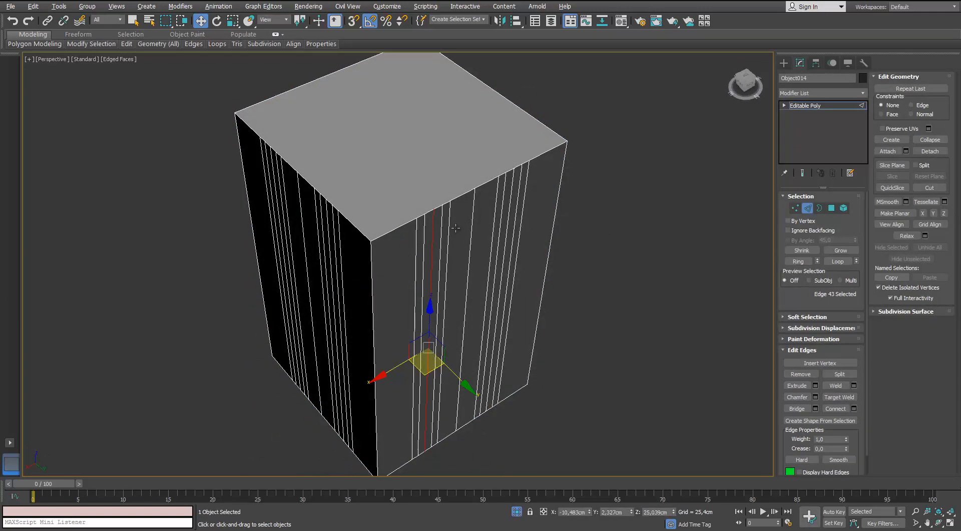
middle_click_drag(455, 228, 420, 174, "alt")
key("f")
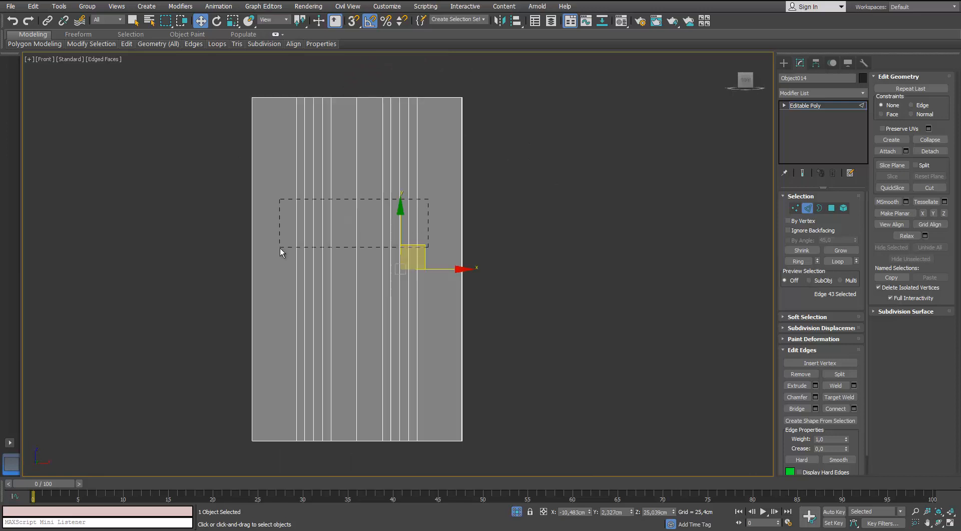
left_click_drag(281, 248, 287, 246)
key("ctrl+BackSpace")
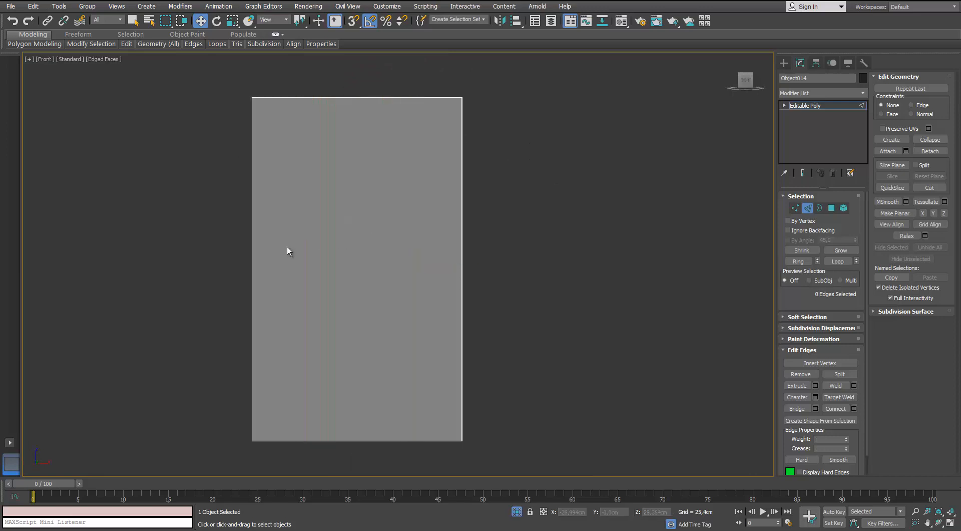
Remove the core box's remaining intermediate vertical edges in the left view and check its corner vertices in perspective.
key("l")
left_click_drag(323, 253, 320, 254)
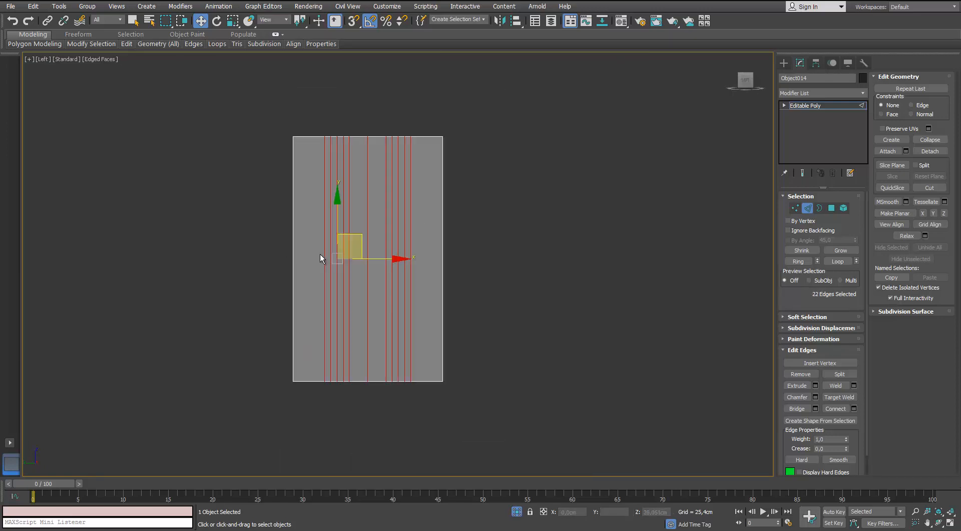
key("ctrl+BackSpace")
left_click(797, 208)
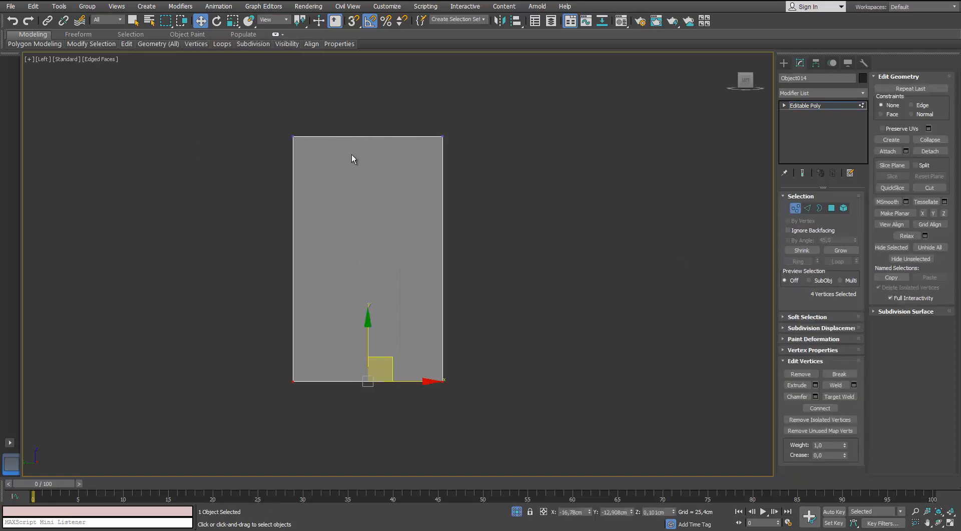
key("p")
middle_click_drag(370, 181, 377, 147, "alt")
scroll(386, 244, "down", 4)
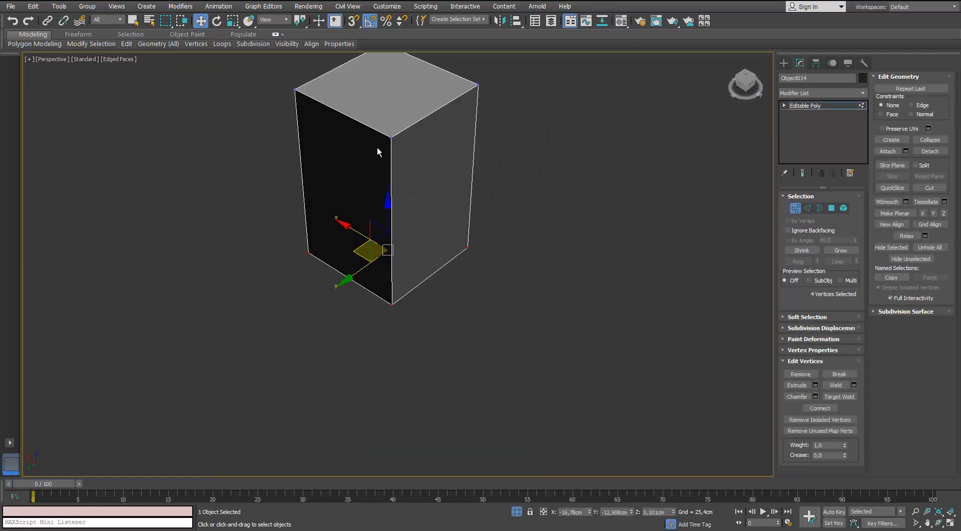
scroll(377, 147, "up", 3)
left_click(665, 193)
Select the open border at the bottom of the core box and cap it.
middle_click_drag(466, 205, 466, 337, "alt")
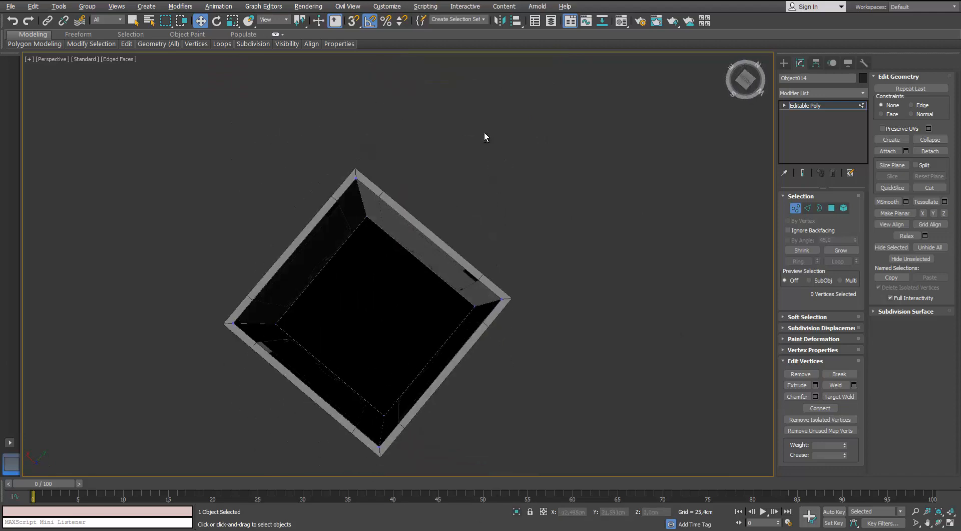
middle_click_drag(484, 132, 467, 215, "alt")
left_click(795, 208)
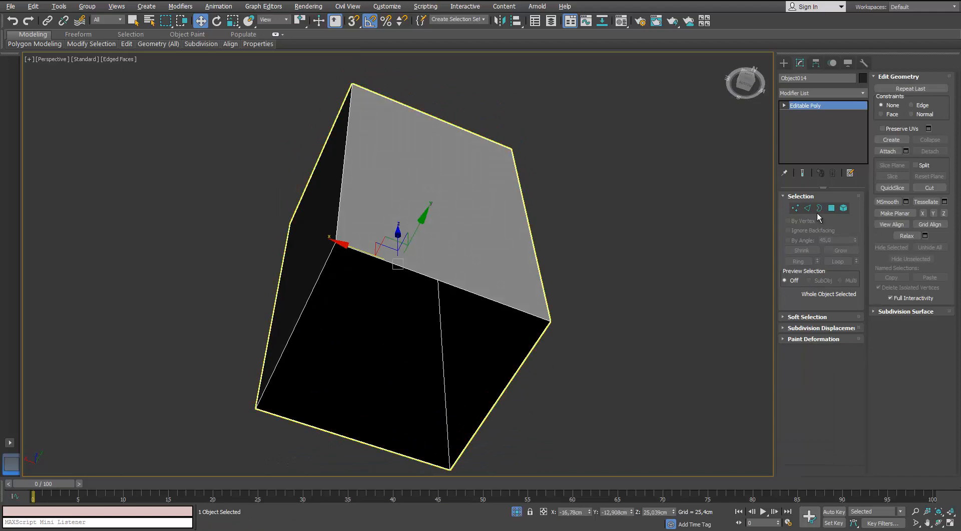
left_click(819, 208)
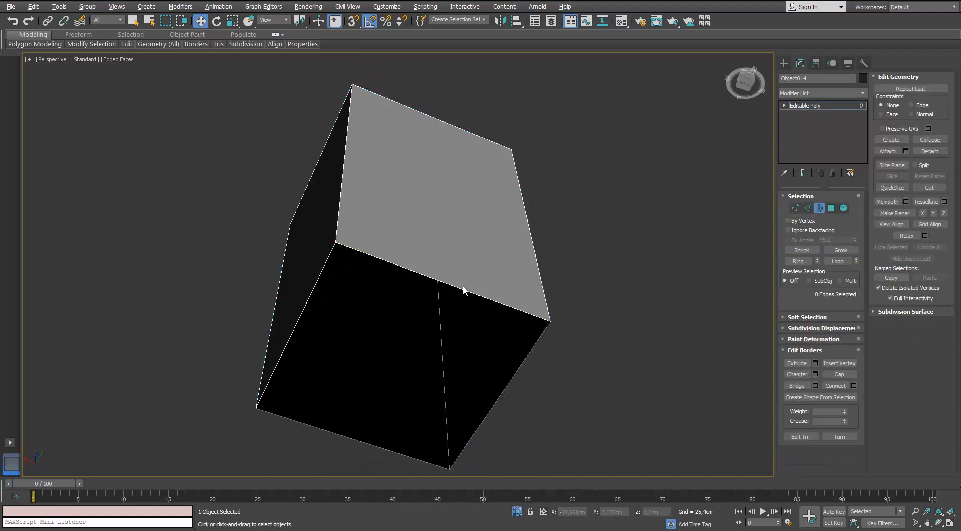
left_click(464, 288)
left_click(839, 373)
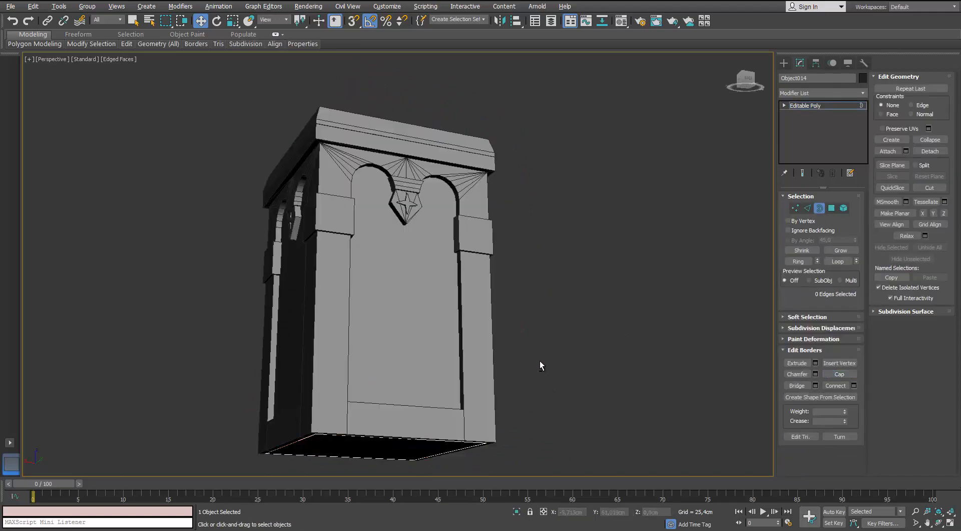
Select the stool's top cap and add an Unwrap UVW modifier to it.
middle_click_drag(540, 360, 431, 278, "alt")
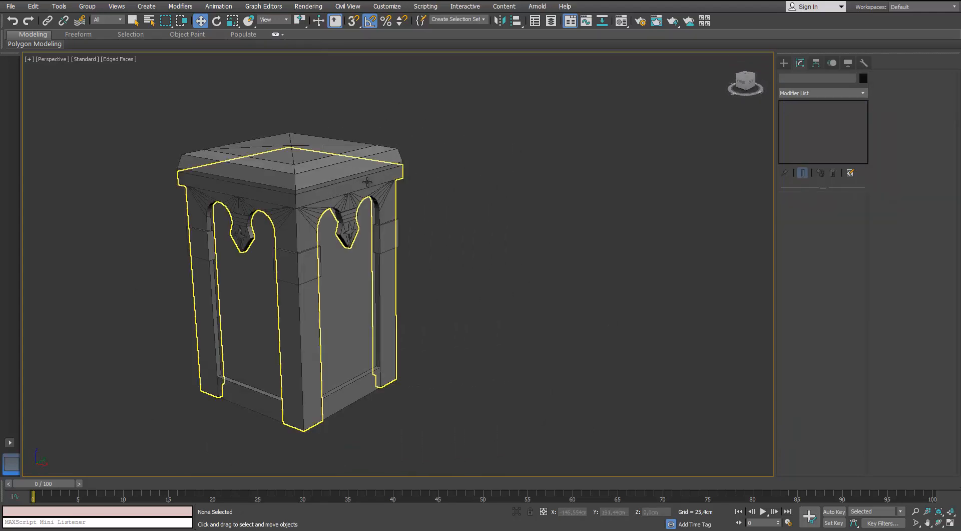
scroll(381, 150, "up", 3)
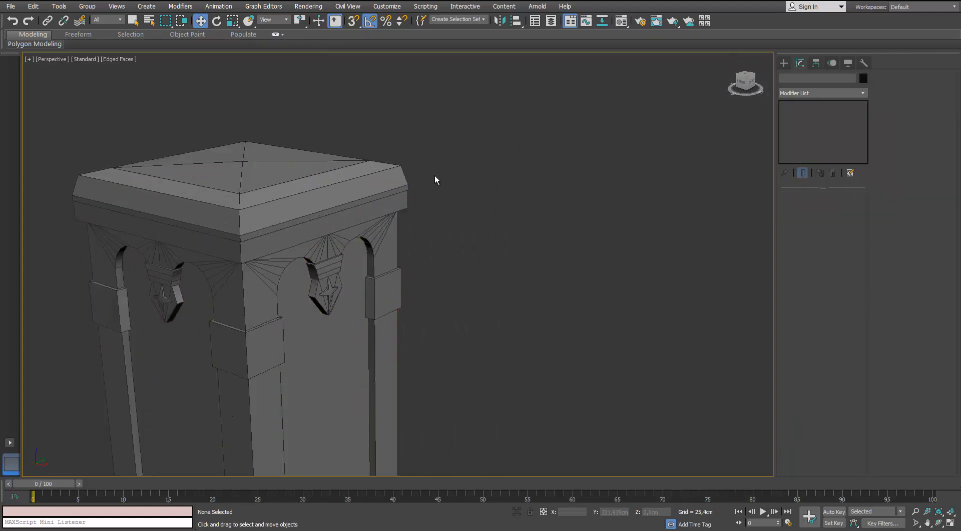
left_click(400, 182)
left_click(864, 94)
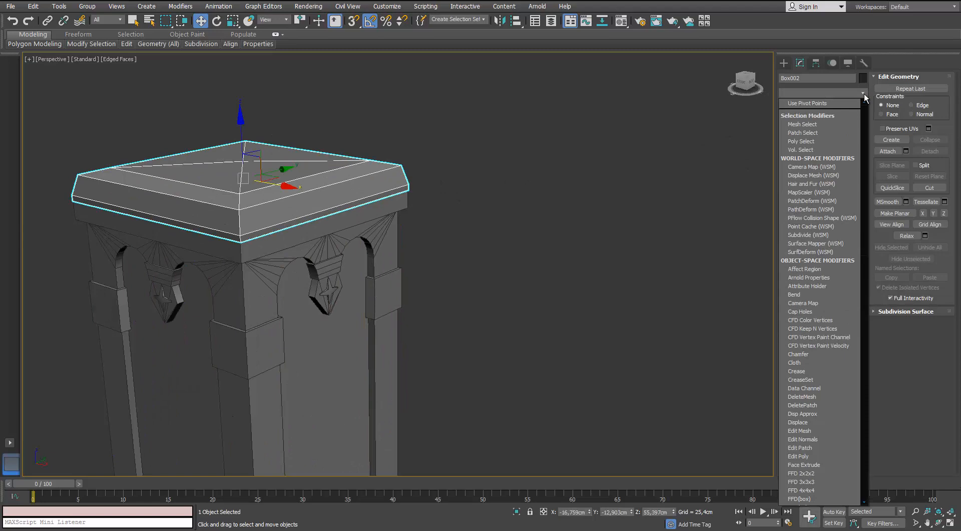
key("u")
key("Return")
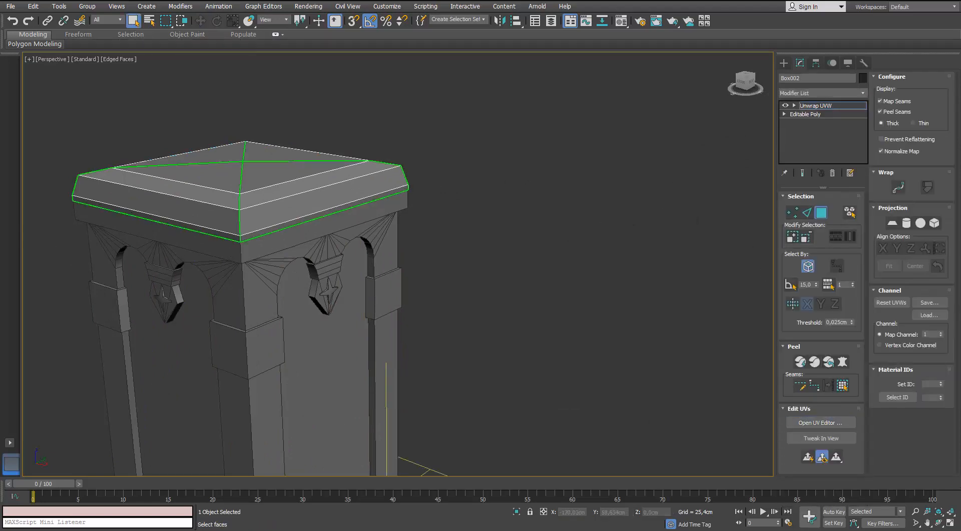
Place the UV editor beside the model, isolate the top cap and frame it next to the editor.
left_click_drag(693, 112, 695, 110)
middle_click_drag(301, 196, 275, 258, "alt")
scroll(626, 240, "down", 2)
scroll(281, 160, "up", 3)
key("alt+q")
middle_click_drag(228, 123, 258, 215)
middle_click_drag(258, 215, 202, 252, "alt")
scroll(254, 245, "up", 4)
scroll(201, 252, "up", 2)
scroll(205, 253, "down", 3)
middle_click_drag(302, 256, 428, 343, "alt")
middle_click_drag(401, 271, 396, 279)
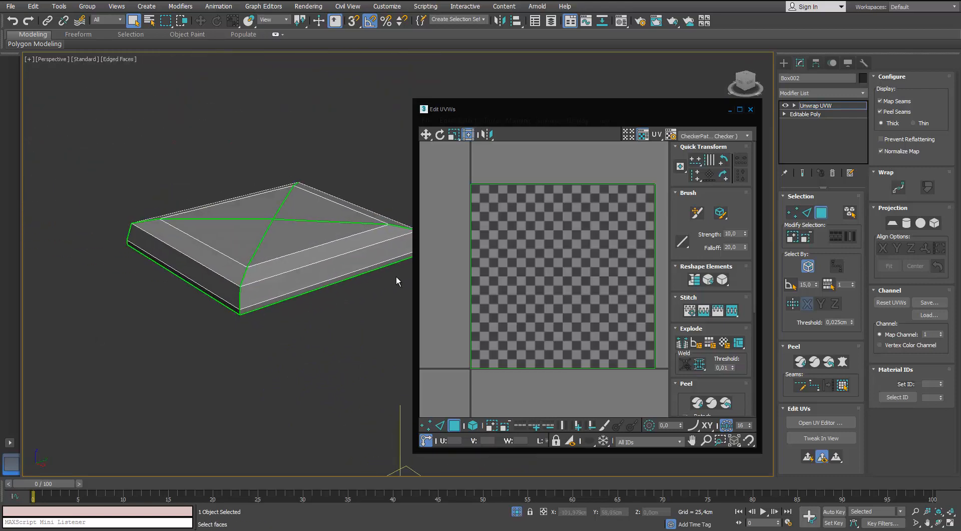
Planar-map all faces of the top cap, flatten them with Pelt Map and commit, then peel the result.
left_click(621, 301)
left_click(843, 386)
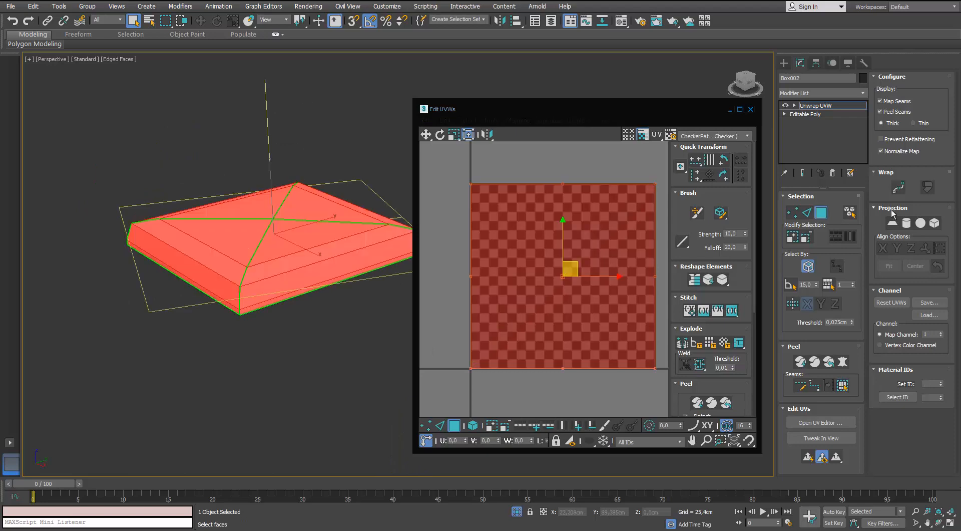
left_click(892, 222)
left_click(836, 363)
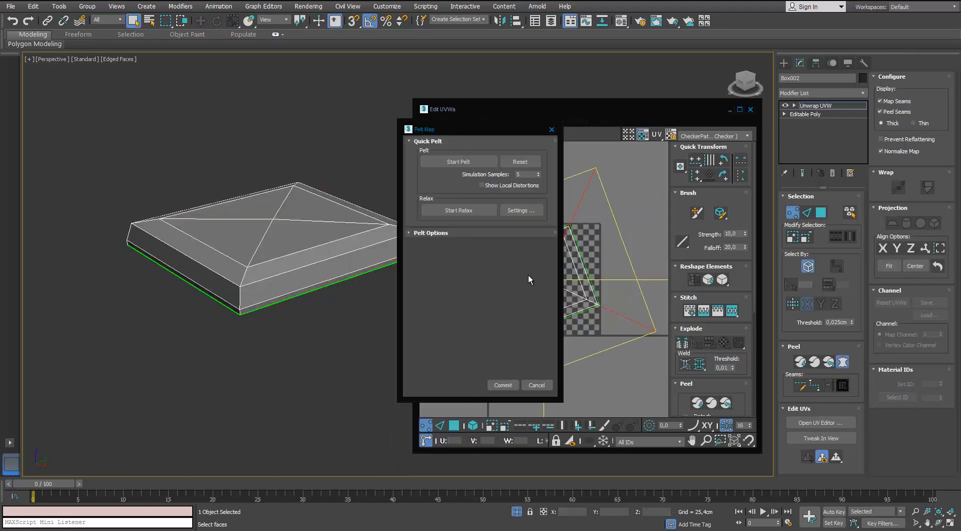
left_click_drag(496, 129, 787, 124)
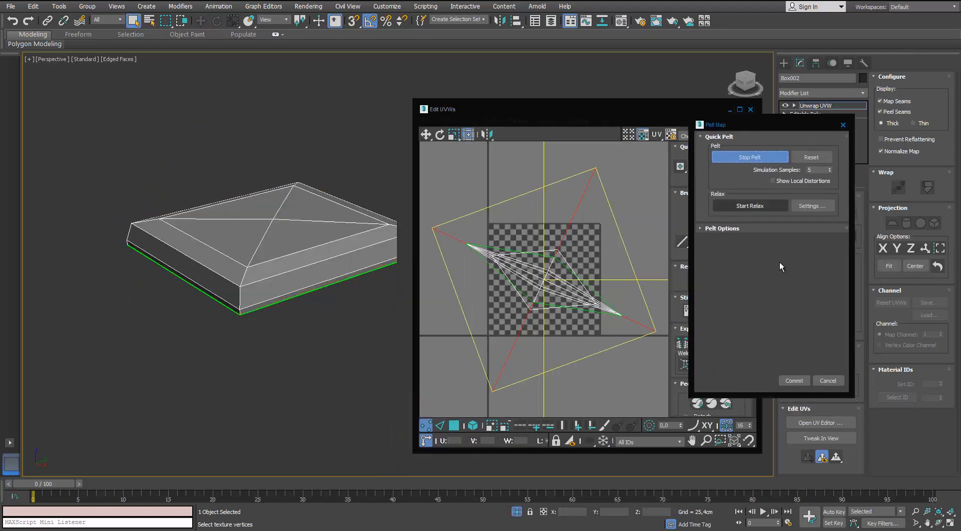
left_click(792, 380)
left_click(696, 403)
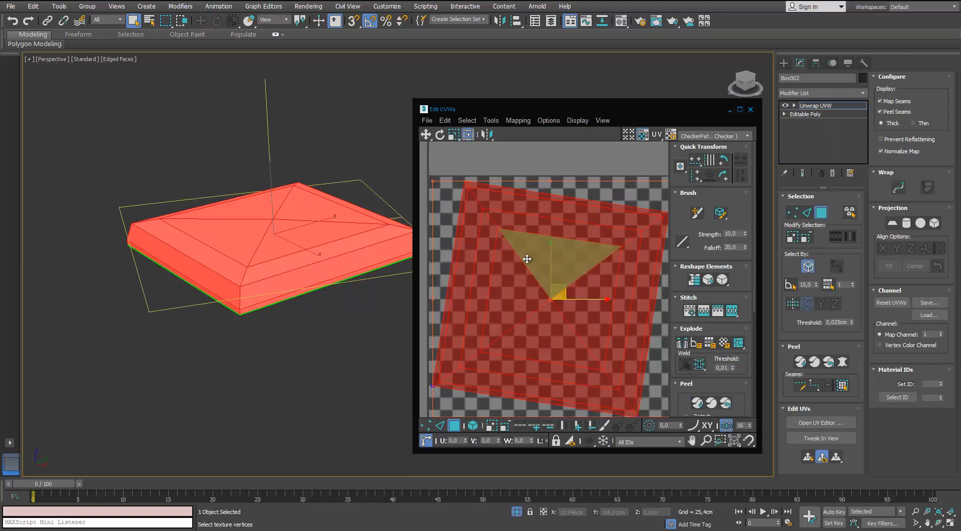
Select the cap's slanted and vertical side edges at all four corners as cut lines for the unwrap.
scroll(273, 248, "up", 3)
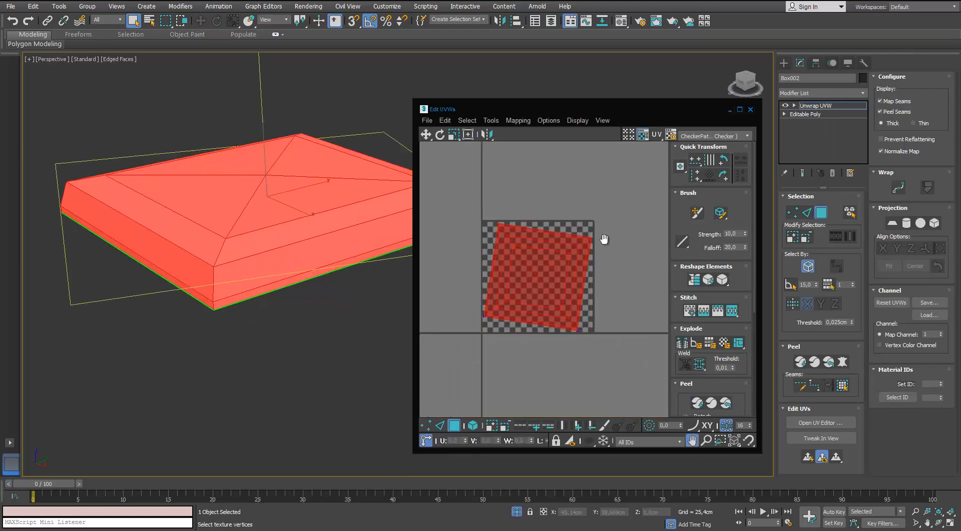
scroll(594, 236, "up", 4)
scroll(566, 232, "down", 2)
left_click(808, 212)
middle_click_drag(210, 275, 265, 250, "alt")
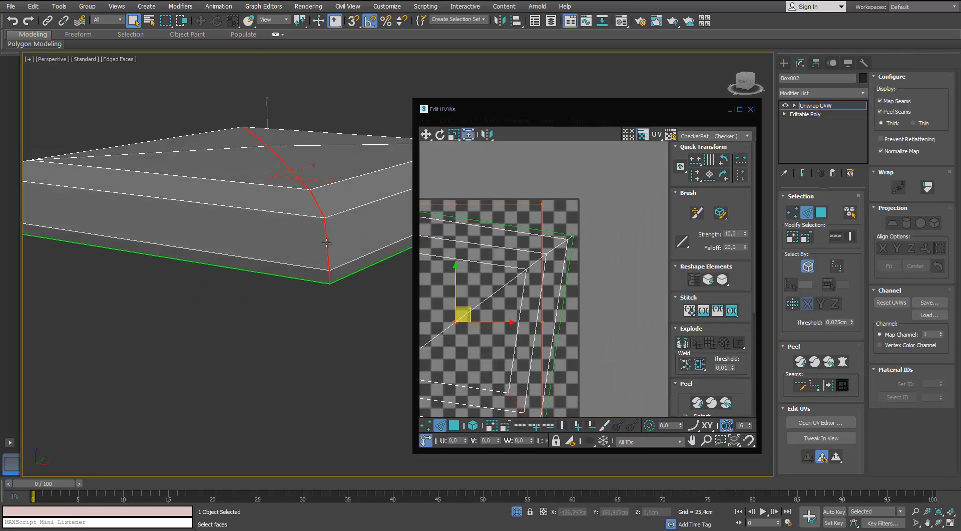
middle_click_drag(329, 274, 337, 213, "alt")
middle_click_drag(352, 244, 305, 317, "alt")
left_click(274, 342, "ctrl")
scroll(228, 310, "down", 4)
scroll(306, 316, "up", 4)
middle_click_drag(312, 353, 311, 354, "alt")
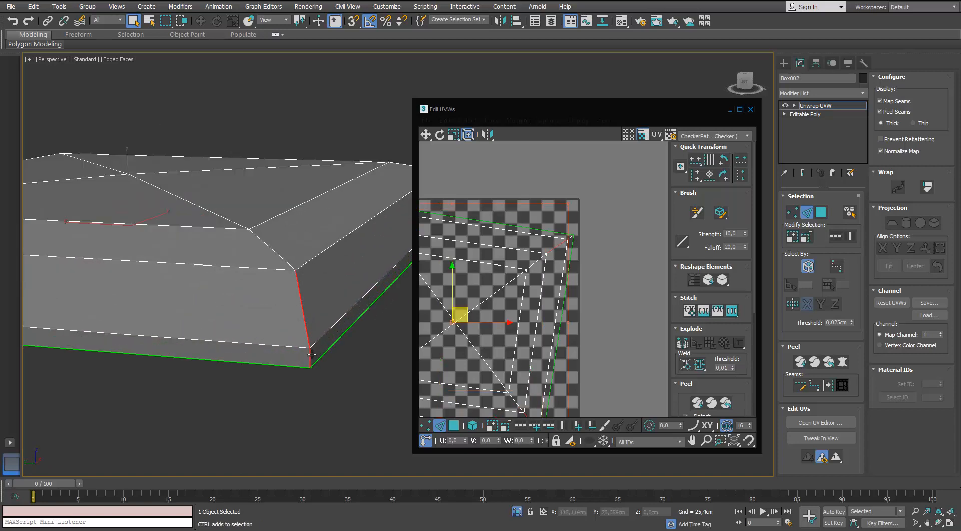
Pelt the cap's faces again using the corner edges as seams and commit the result.
left_click(821, 212)
left_click(843, 362)
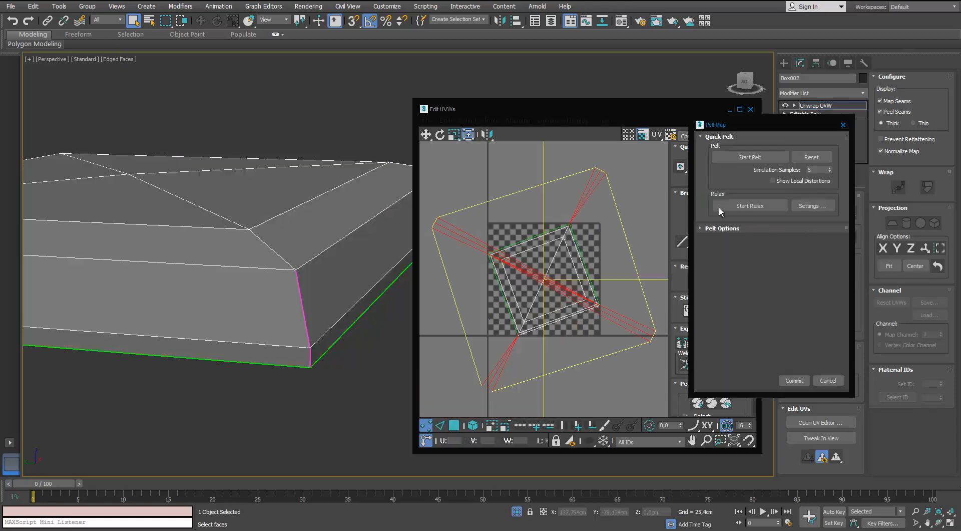
left_click(786, 379)
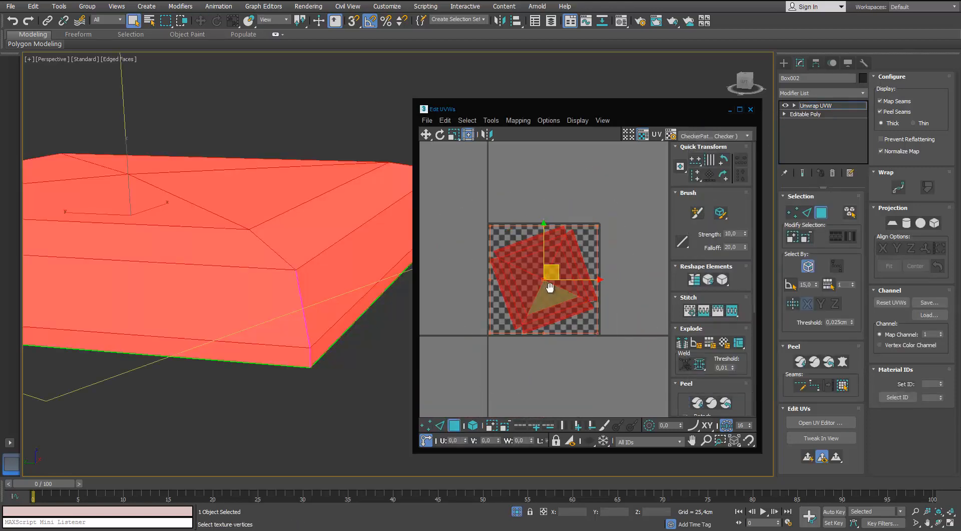
Enlarge the UV editor and rotate the cap's UV shell until its sides run parallel to the tile.
key("super+Up")
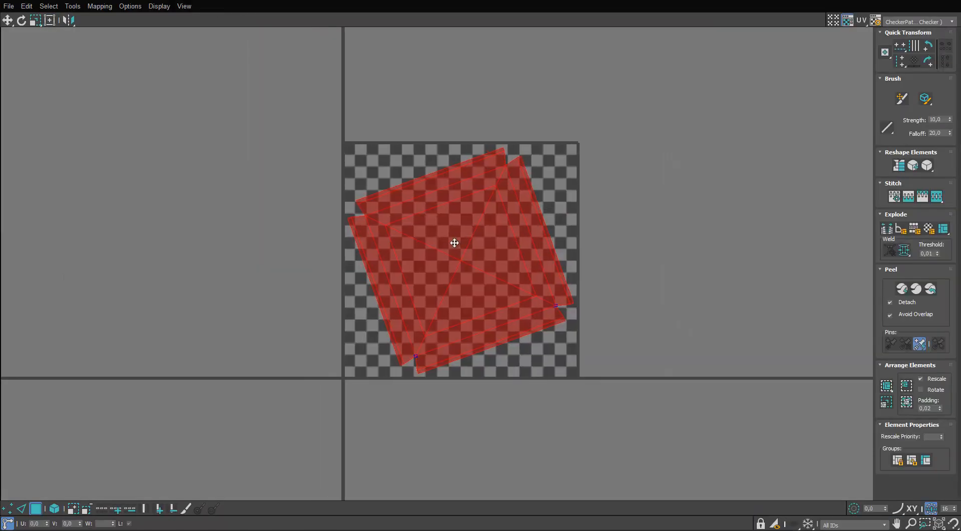
key("w")
scroll(433, 179, "up", 3)
key("e")
left_click_drag(524, 178, 529, 233)
key("w")
left_click_drag(468, 215, 437, 157)
middle_click_drag(437, 191, 437, 224)
scroll(438, 223, "down", 3)
Scale the cap's UV shell down and place it just above the upper-left corner of the UV tile.
key("r")
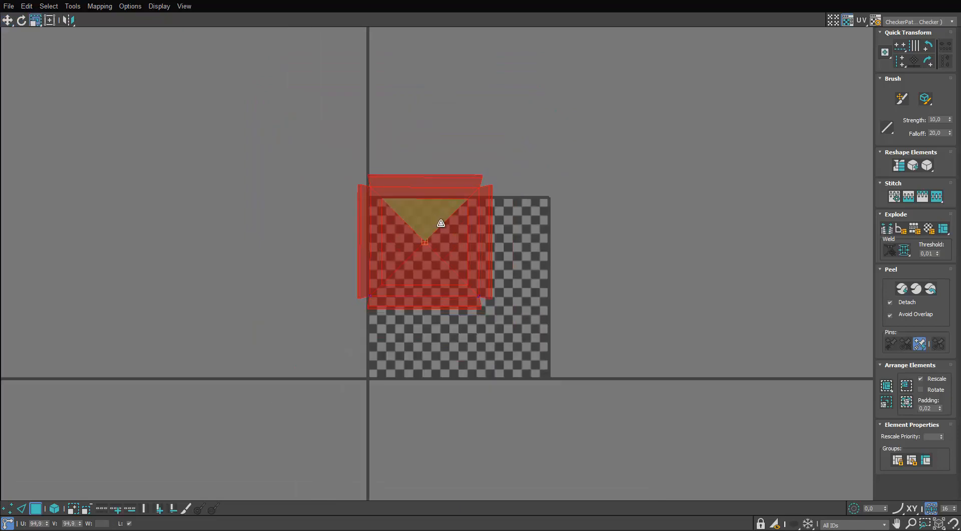
key("w")
left_click_drag(440, 224, 405, 183)
scroll(417, 153, "up", 4)
key("r")
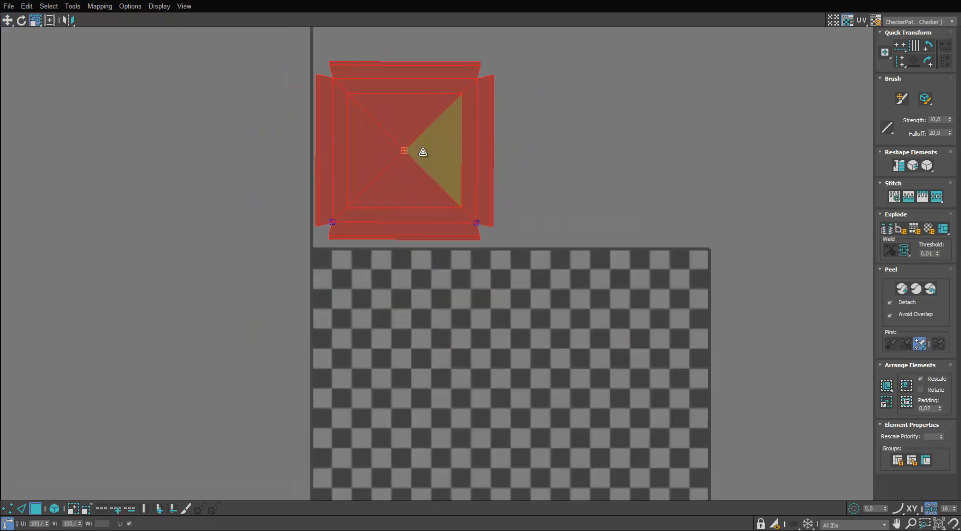
left_click_drag(422, 152, 397, 203)
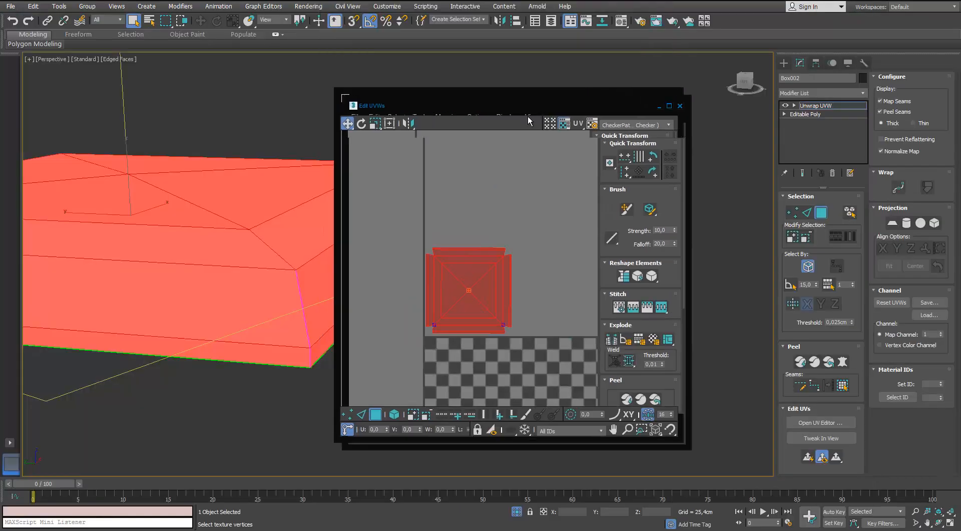
Assign the checker material 02 - Default to the top cap and show its map in the viewport.
left_click(369, 369)
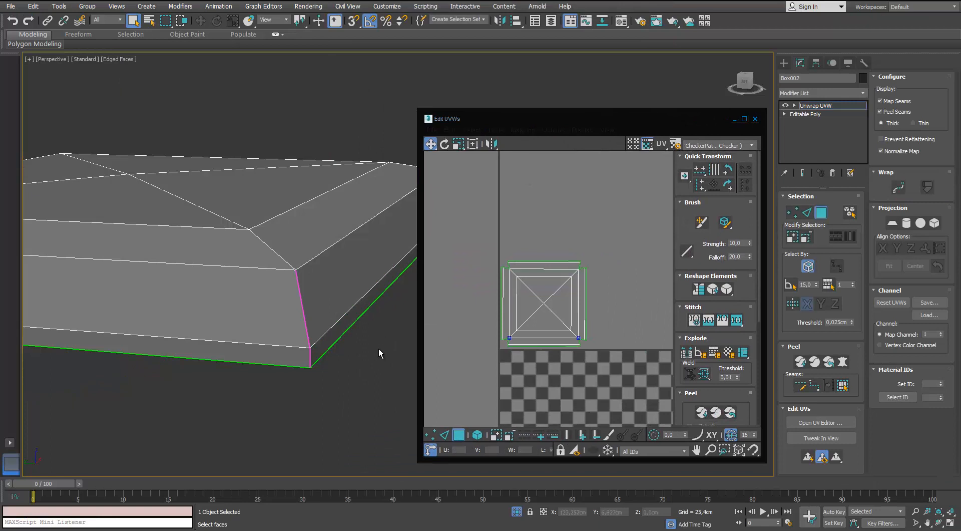
key("m")
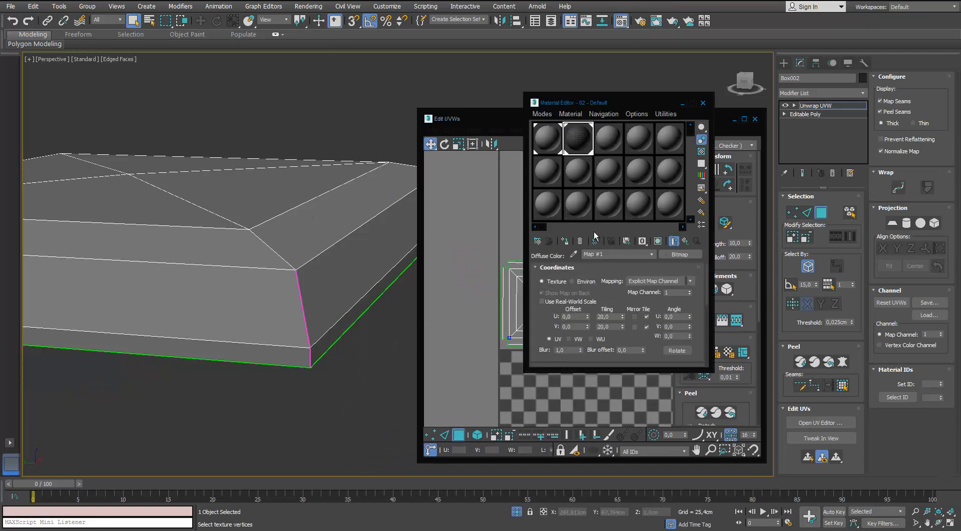
left_click(684, 244)
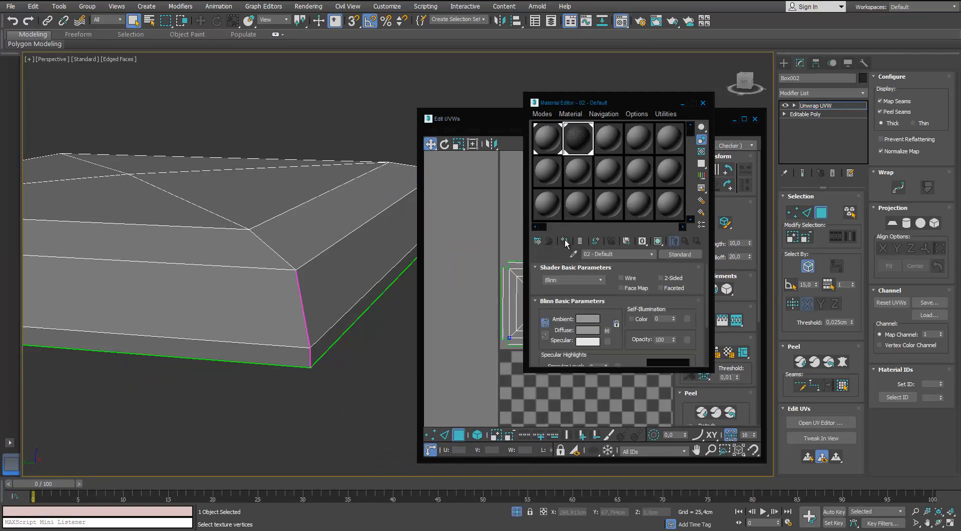
left_click(660, 242)
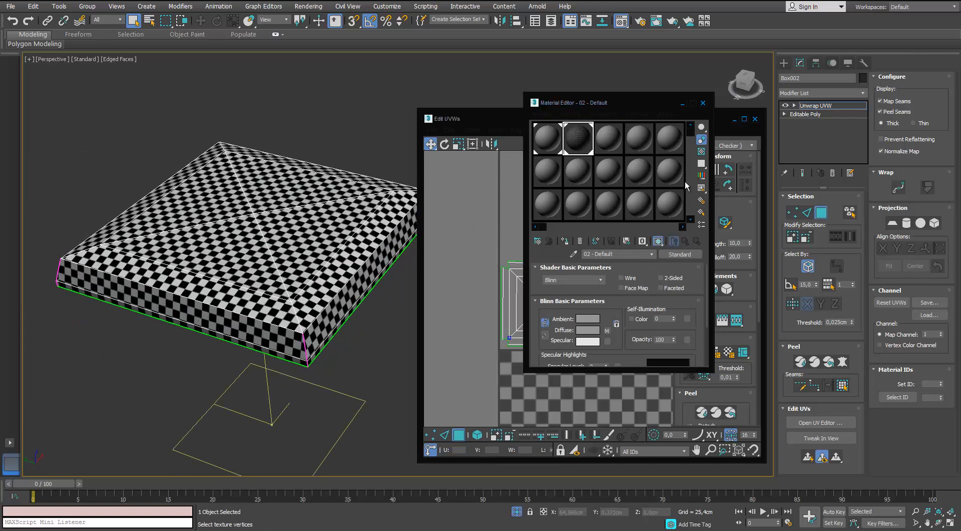
left_click(702, 103)
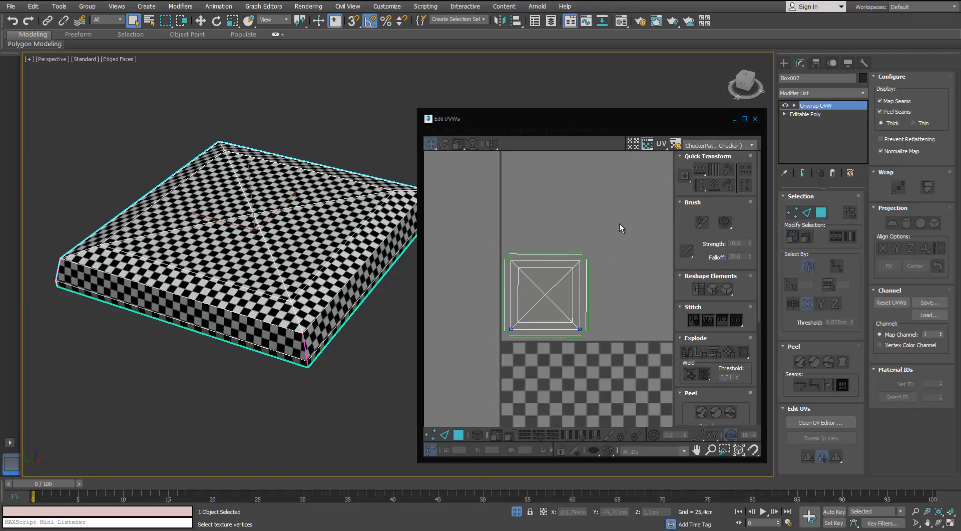
Select the cap's whole UV element, scale it down further and position it above the tile's upper-left corner.
left_click(458, 435)
left_click(477, 434)
left_click(552, 294)
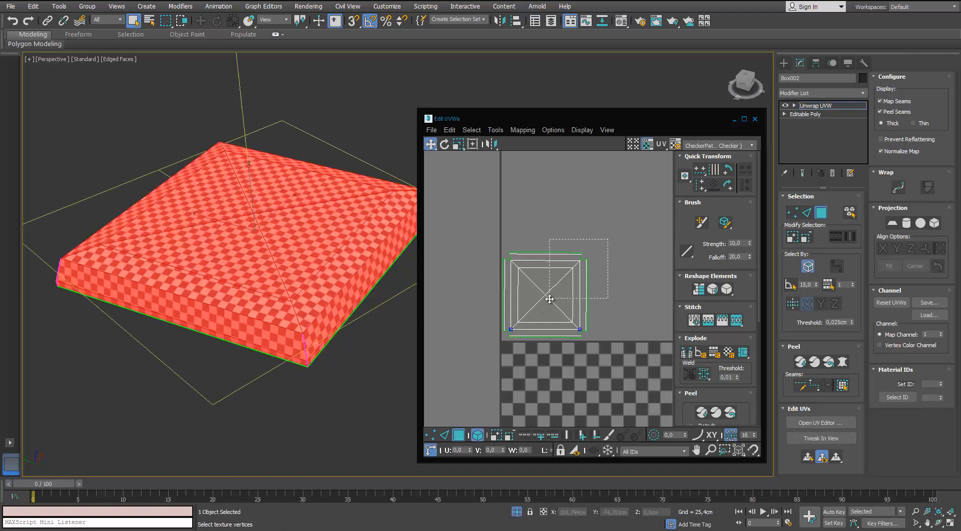
left_click_drag(551, 294, 539, 318)
key("w")
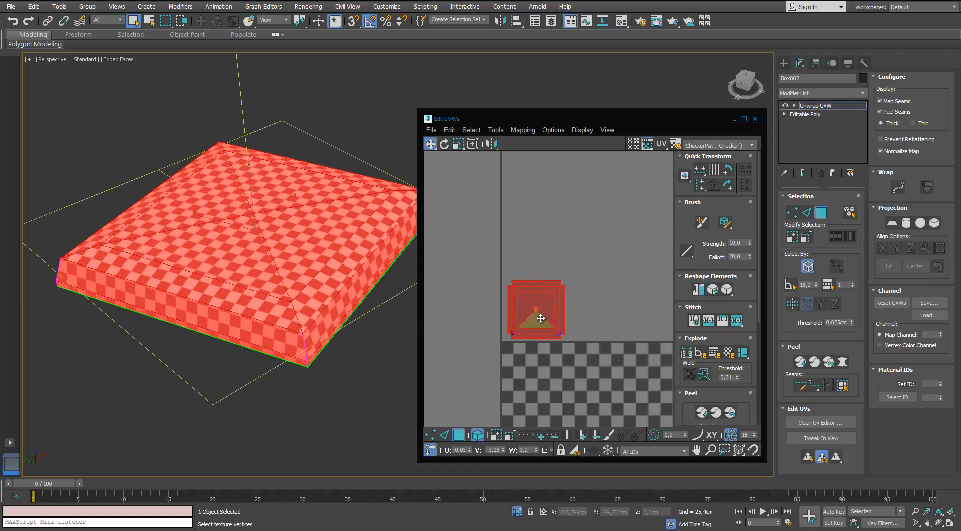
scroll(546, 320, "down", 3)
middle_click_drag(561, 325, 522, 253)
scroll(520, 246, "up", 1)
left_click_drag(507, 252, 506, 251)
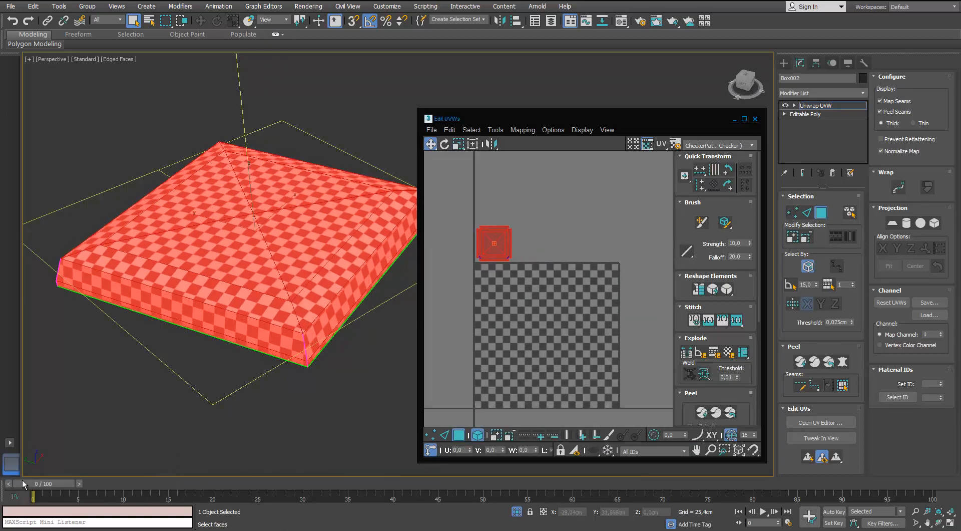
scroll(491, 252, "up", 3)
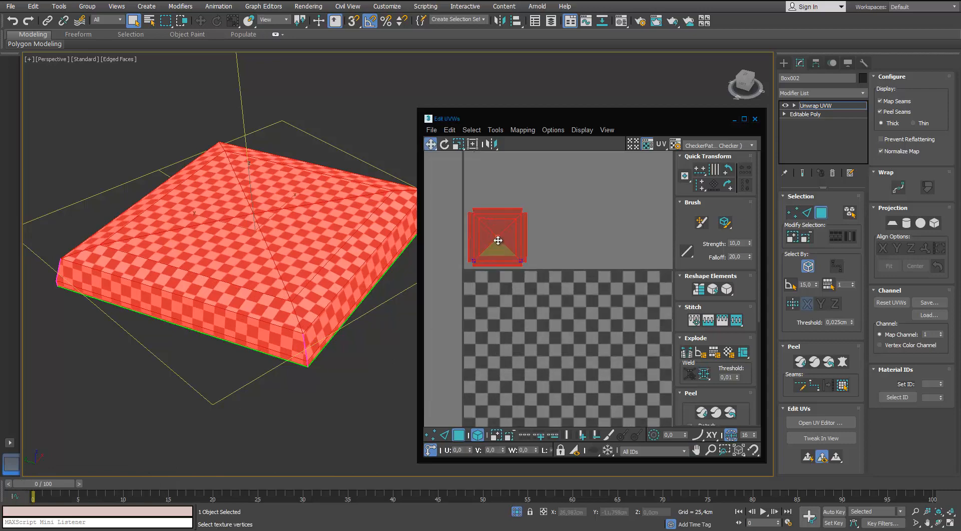
left_click_drag(498, 240, 496, 240)
End isolation of the top cap, close the UV editor and deselect the cap.
middle_click_drag(381, 346, 375, 323, "alt")
left_click(516, 511)
scroll(374, 369, "down", 4)
middle_click_drag(330, 285, 320, 336, "alt")
left_click(755, 119)
left_click(820, 214)
left_click(500, 235)
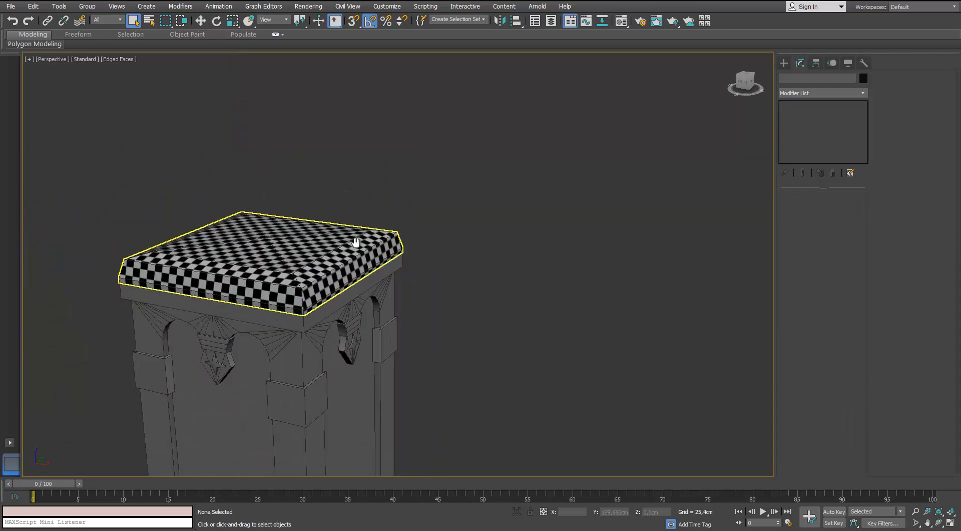
Isolate the stool's arched body below the cap and add an Unwrap UVW modifier to it.
middle_click_drag(356, 243, 384, 187)
left_click(330, 248)
scroll(330, 248, "up", 2)
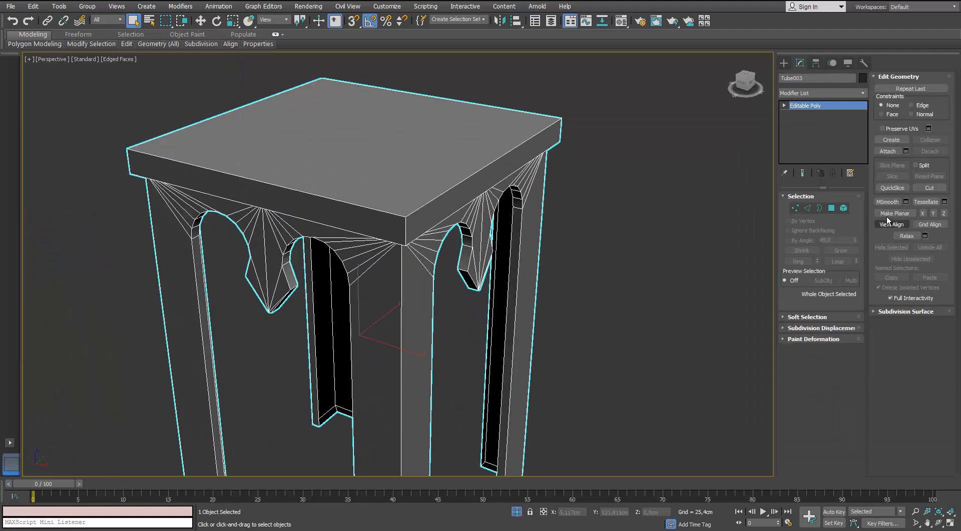
left_click(865, 92)
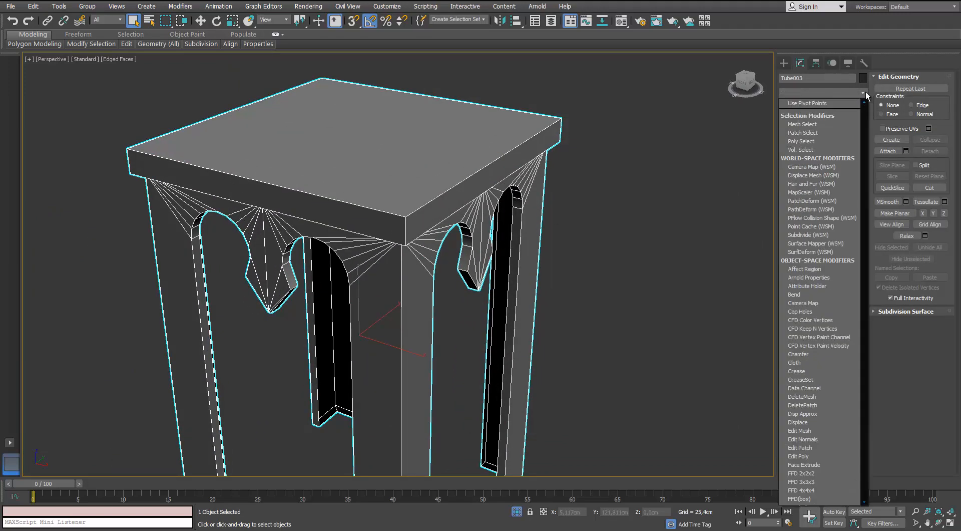
key("u")
key("Return")
middle_click_drag(500, 177, 430, 158)
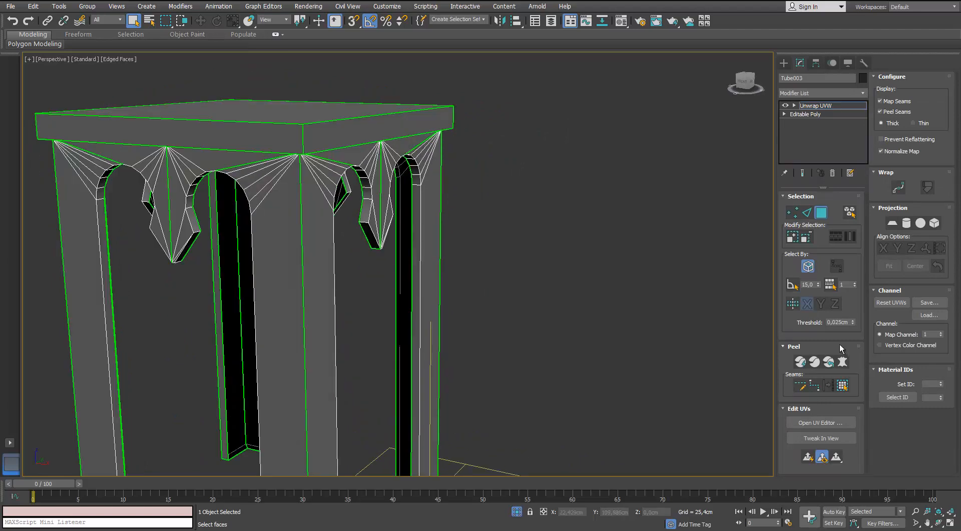
Select all faces of the stool body and open the UV editor beside the model.
left_click(821, 216)
left_click(340, 110)
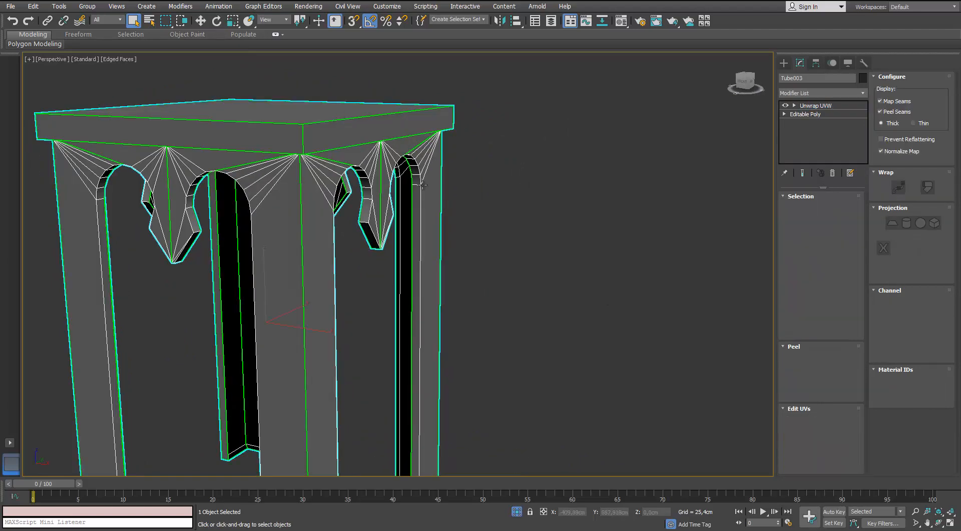
left_click(821, 214)
left_click(310, 127)
key("ctrl+a")
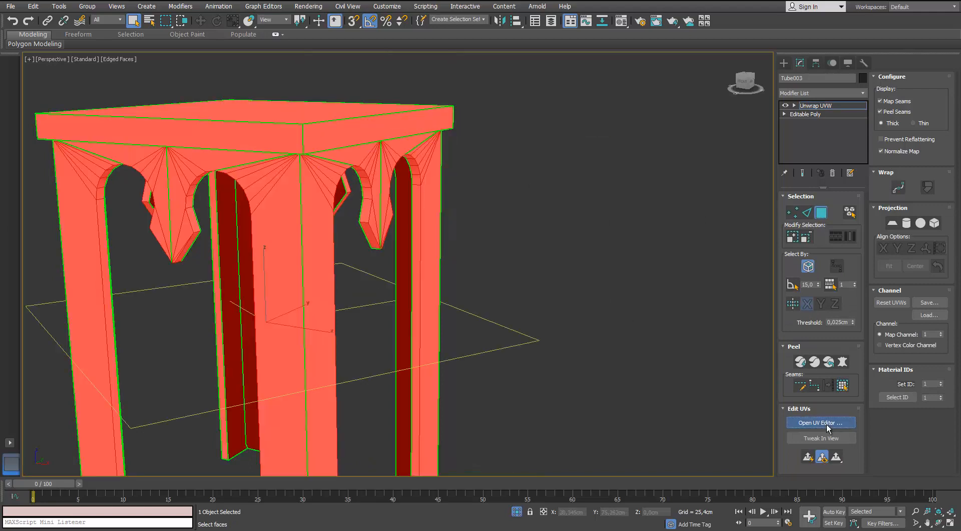
left_click(821, 423)
left_click_drag(0, 240, 683, 108)
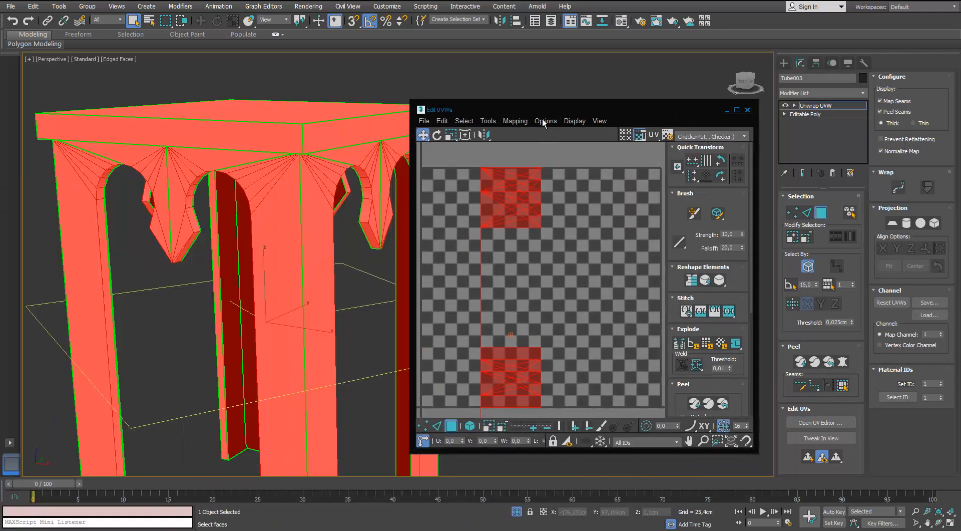
Apply Normal Mapping with the Box Mapping option to the stool body's faces.
left_click(517, 121)
left_click(517, 149)
left_click(78, 29)
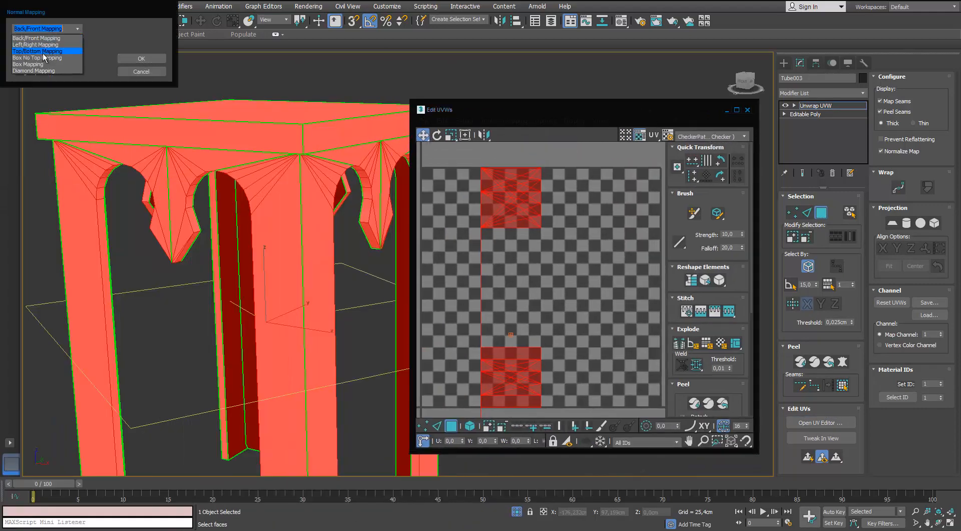
left_click(40, 64)
left_click(144, 61)
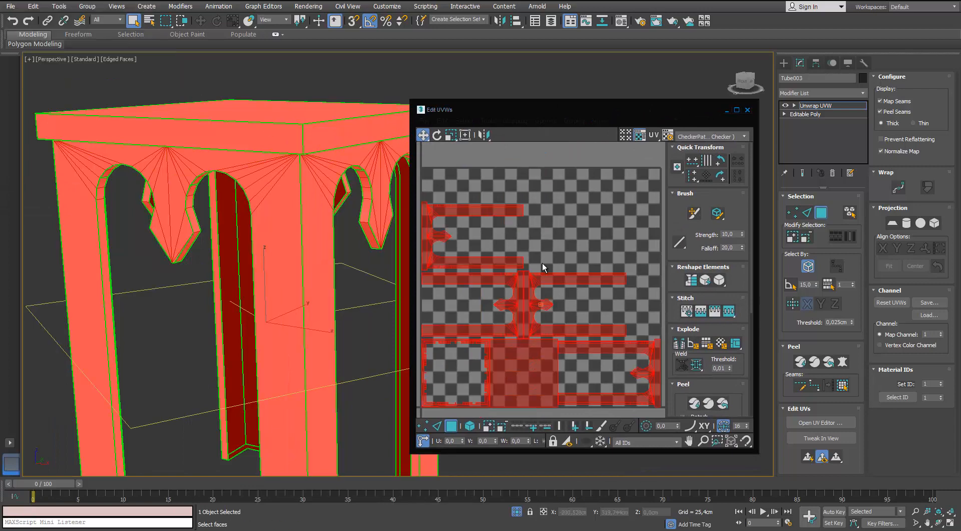
Enlarge the UV editor, pack the body's UV shells and move them all outside the tile, to its right.
left_click(736, 110)
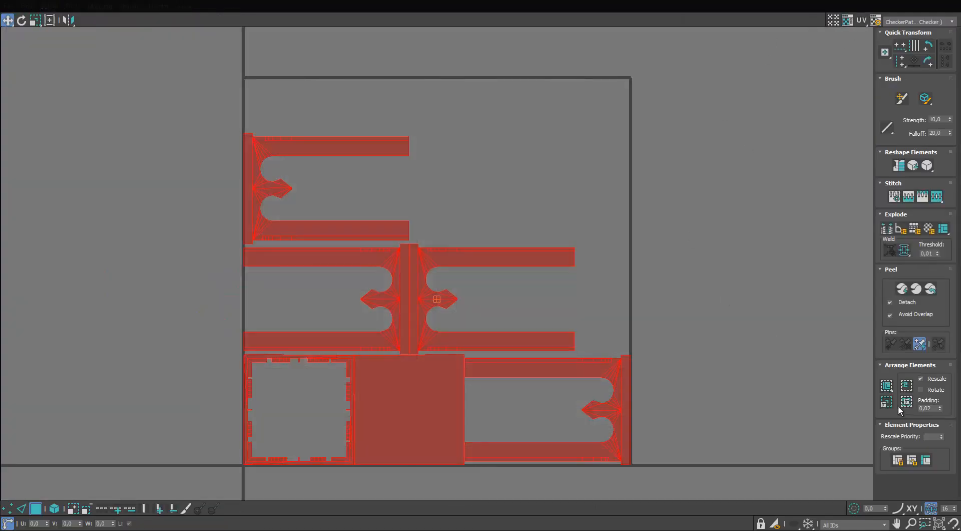
left_click(886, 402)
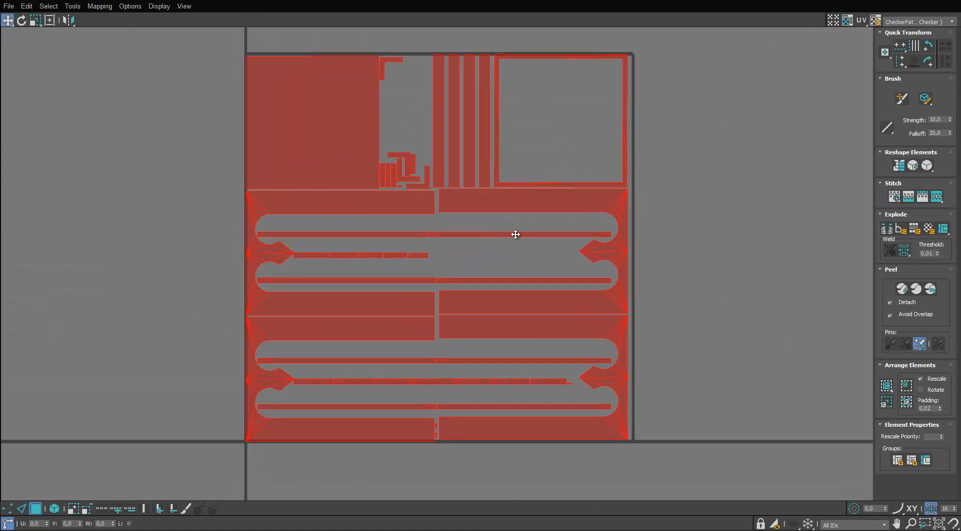
scroll(586, 286, "down", 2)
left_click_drag(586, 304, 888, 300)
middle_click_drag(861, 238, 585, 196)
Select the thin strip shells between the lower arched pieces as whole UV elements and move them below the tile.
scroll(656, 196, "up", 2)
left_click(503, 236)
scroll(432, 228, "up", 2)
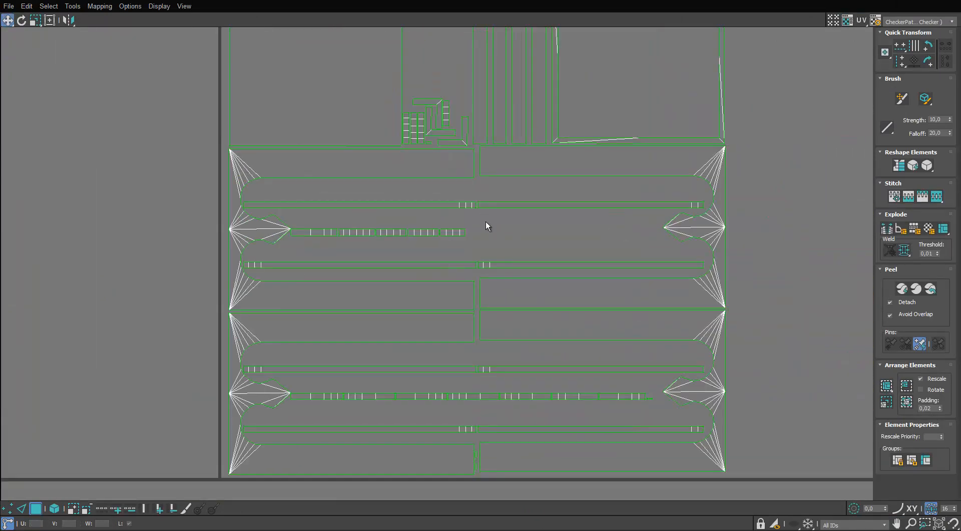
key("5")
left_click_drag(495, 191, 446, 217)
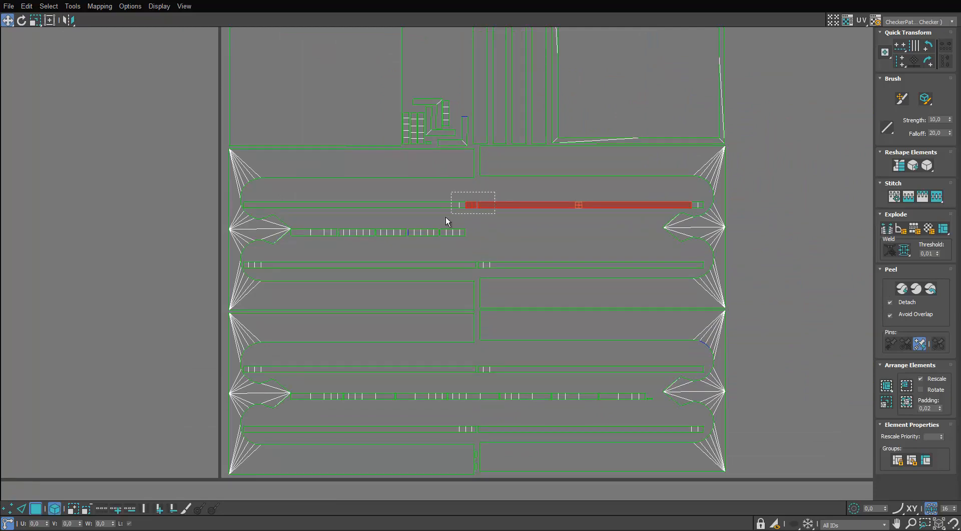
scroll(315, 243, "down", 2)
left_click_drag(314, 243, 317, 464)
middle_click_drag(406, 383, 400, 247)
scroll(401, 247, "up", 1)
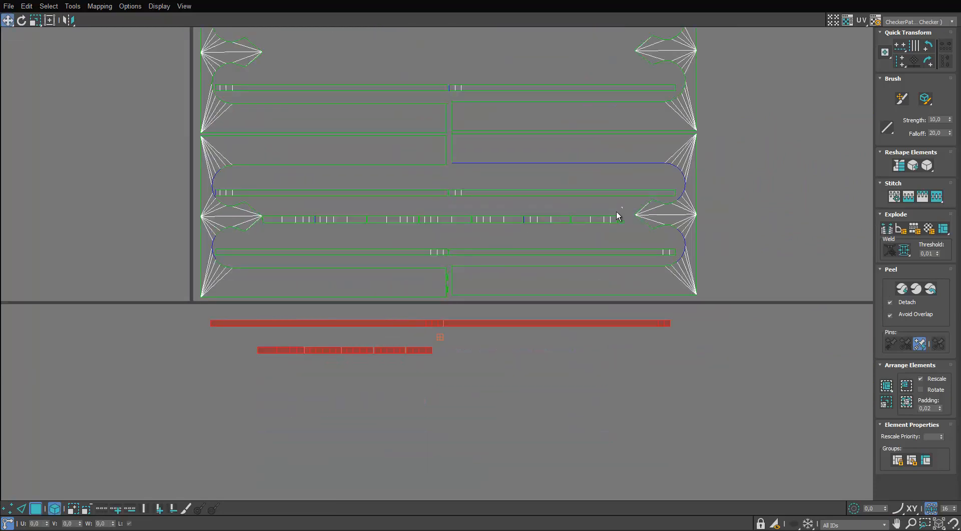
left_click_drag(617, 212, 306, 224)
left_click_drag(330, 273, 320, 382)
Select the four large arched side shells and move them together to the area directly below the empty tile.
scroll(460, 291, "up", 2)
left_click(459, 291)
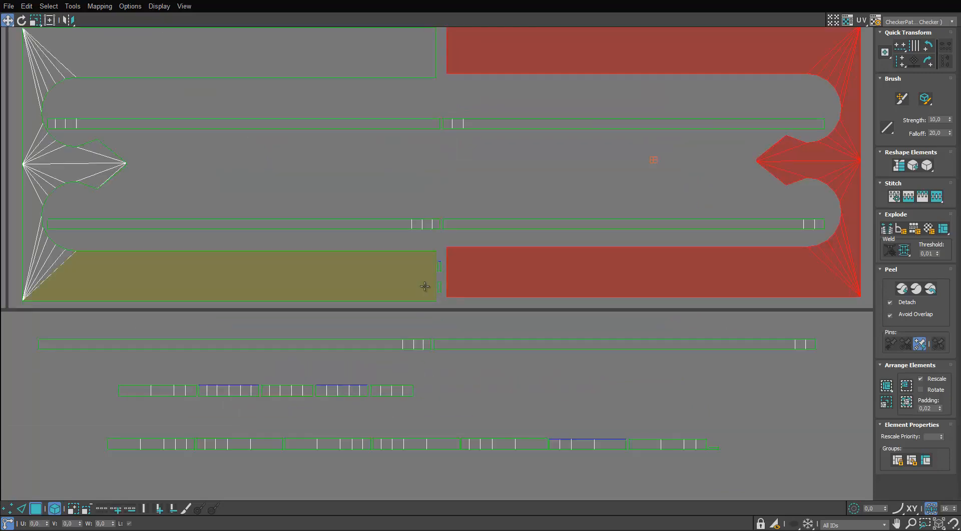
left_click(415, 283, "ctrl")
scroll(423, 275, "down", 4)
left_click(562, 171, "ctrl")
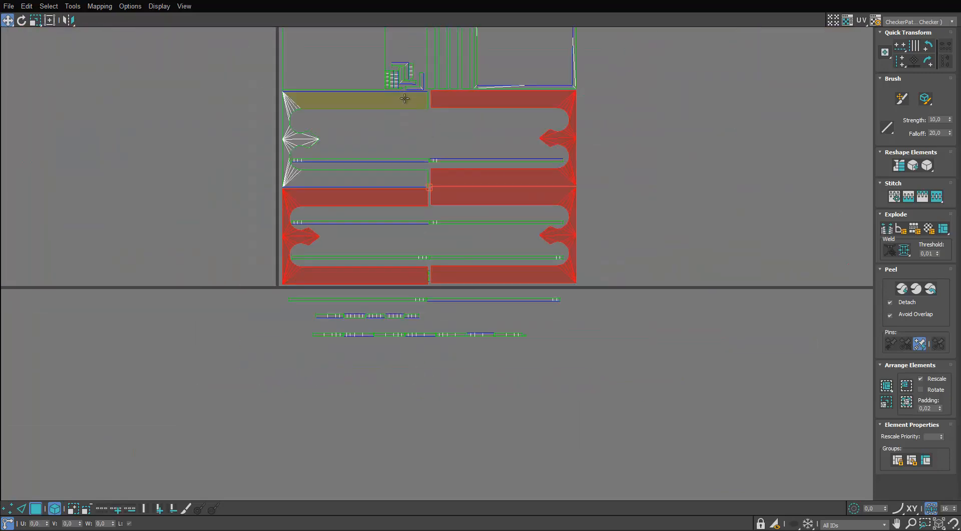
scroll(564, 175, "down", 3)
left_click_drag(638, 213, 458, 335)
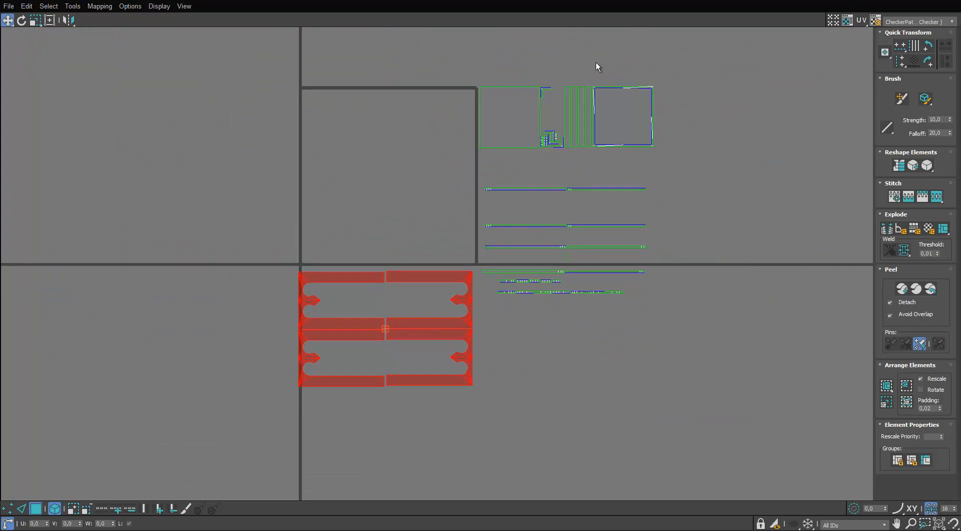
Move the solid square shell and the square frame shell side by side underneath the arched side shells.
left_click(617, 91)
scroll(627, 110, "up", 4)
left_click(305, 120)
scroll(304, 120, "down", 4)
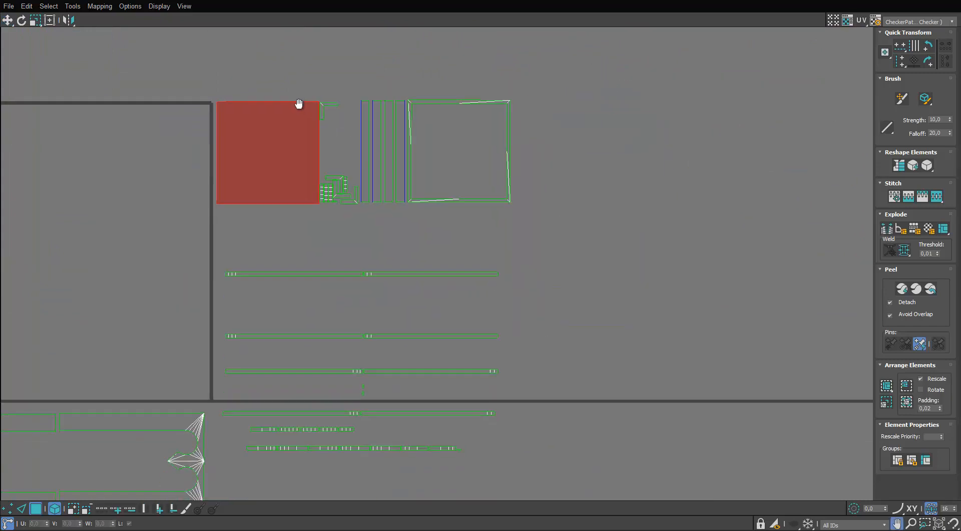
left_click_drag(299, 101, 587, 123)
left_click(513, 120, "ctrl")
scroll(507, 123, "down", 4)
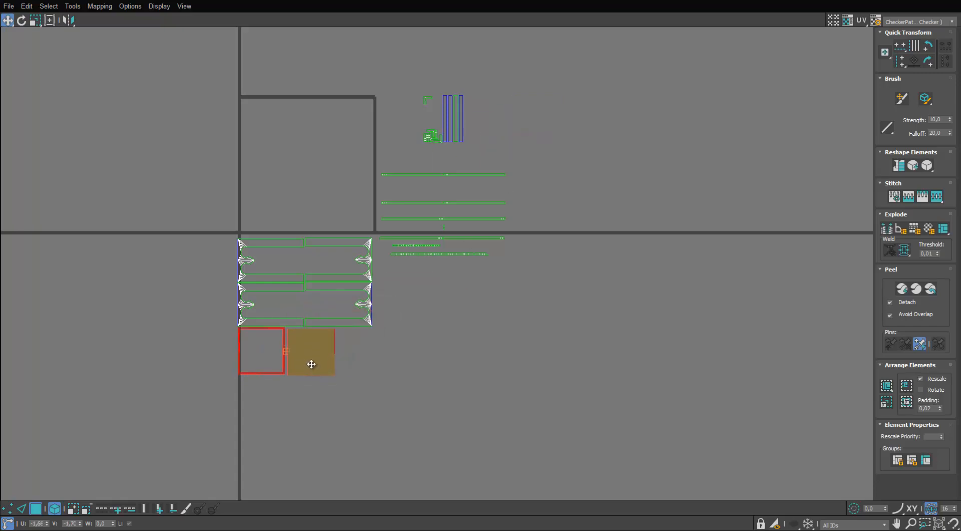
scroll(458, 114, "up", 5)
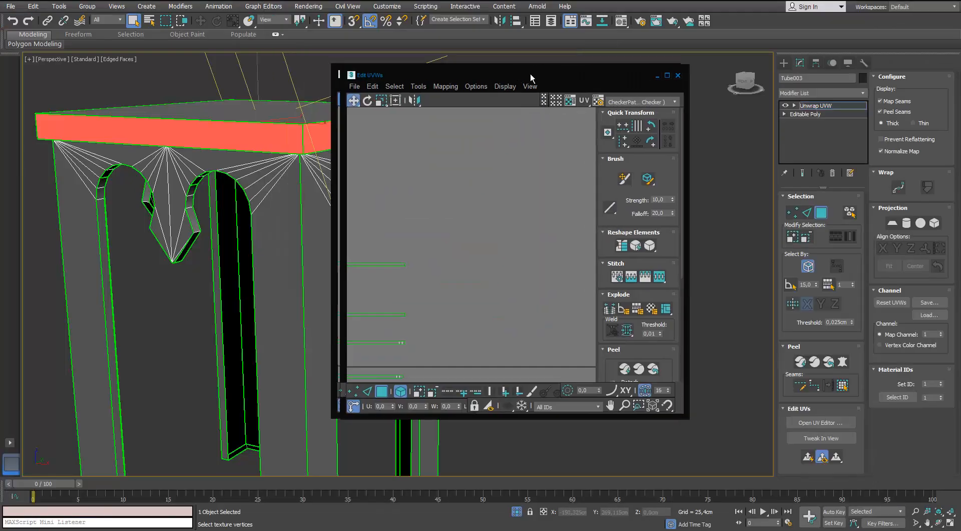
Place the UV editor beside the model and move the four narrow rim strips next to the square shells.
left_click_drag(514, 72, 616, 102)
scroll(541, 197, "up", 3)
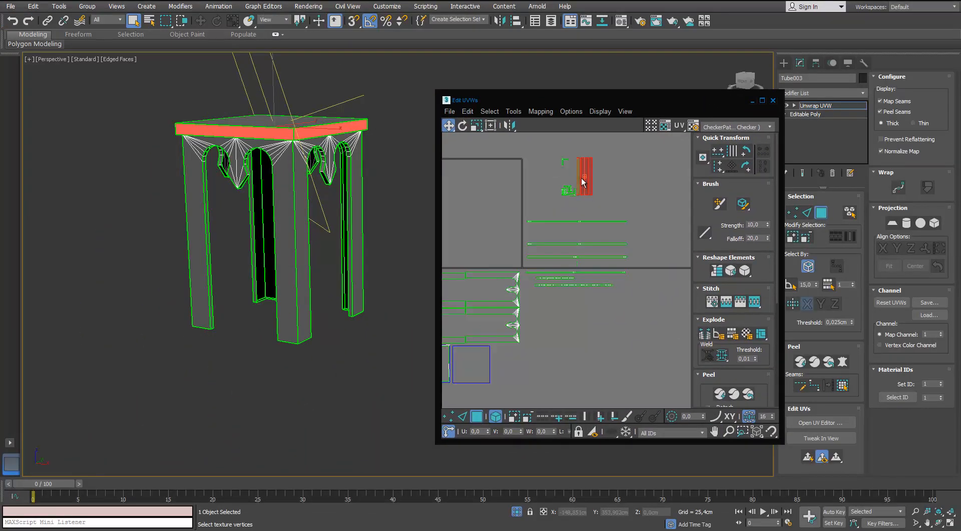
scroll(563, 224, "up", 2)
Check the strip and small shells against the model, and move the L-shaped corner shells below the square shells.
left_click_drag(669, 197, 559, 231)
middle_click_drag(300, 146, 247, 208, "alt")
scroll(235, 156, "up", 3)
scroll(257, 195, "up", 10)
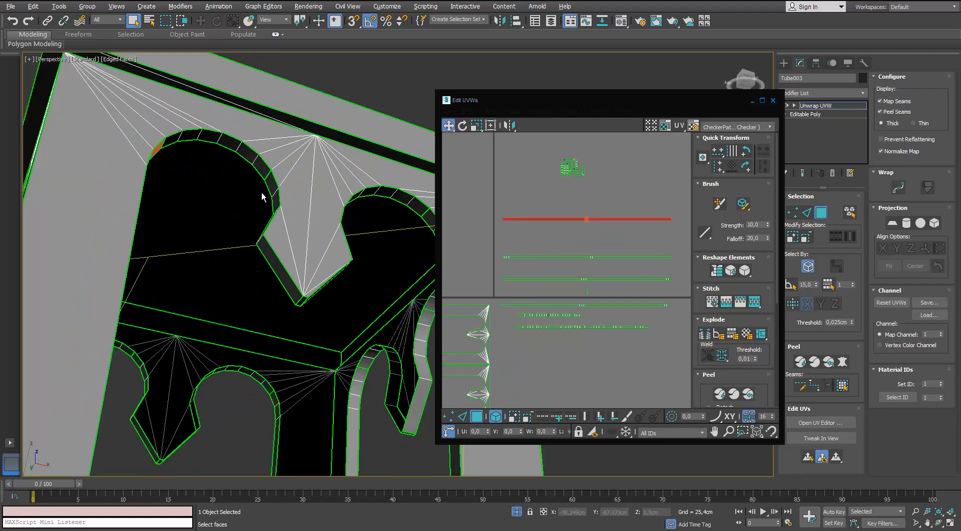
scroll(345, 203, "down", 5)
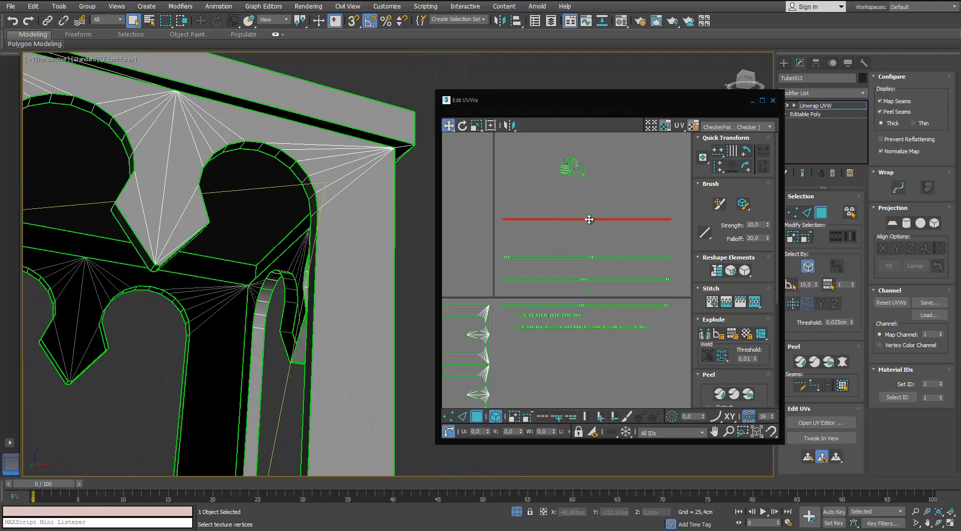
middle_click_drag(590, 272, 590, 296)
left_click_drag(596, 163, 562, 206)
middle_click_drag(281, 189, 285, 196, "alt")
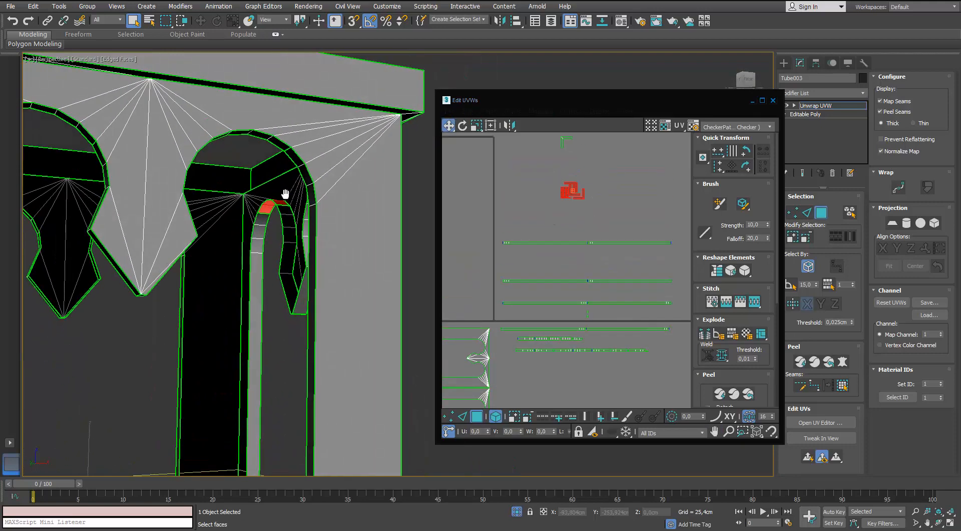
scroll(286, 195, "down", 5)
middle_click_drag(345, 200, 394, 149, "alt")
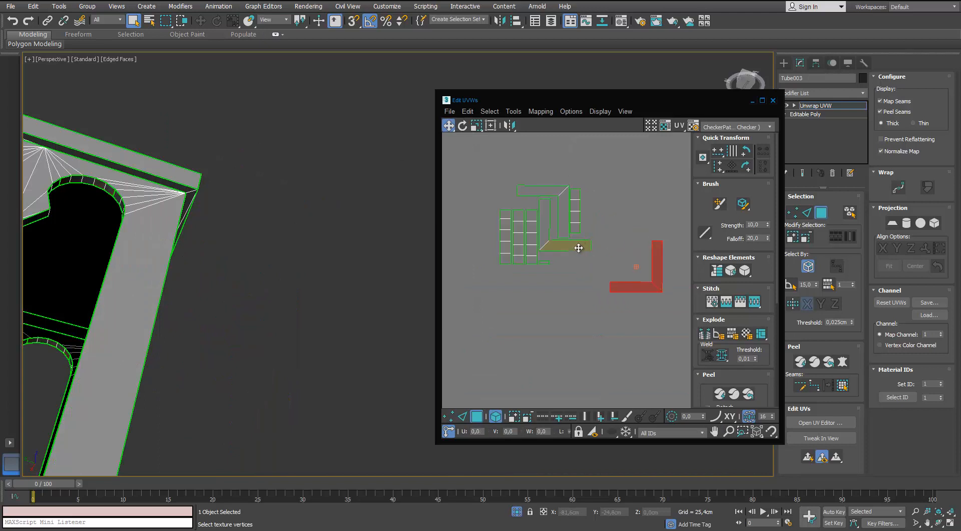
scroll(625, 259, "down", 4)
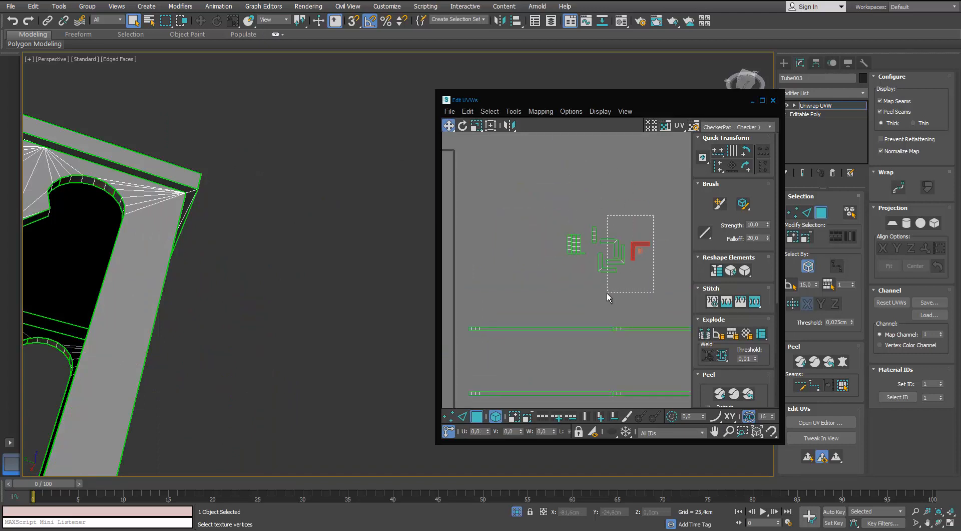
scroll(607, 215, "down", 4)
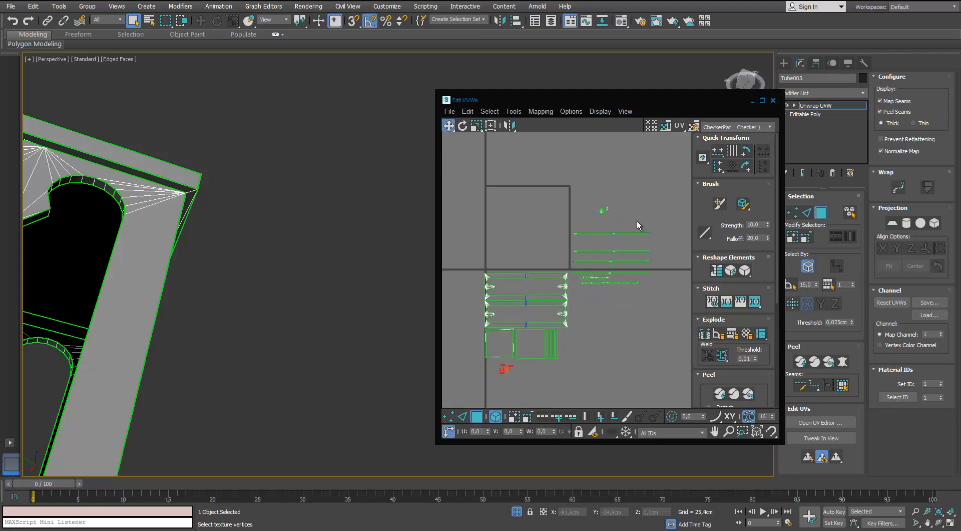
Highlight the remaining strip shells on the model's arches and select the small bottom face of a pointed arch tip.
scroll(636, 221, "up", 5)
scroll(635, 172, "down", 5)
left_click_drag(530, 316, 535, 316)
scroll(215, 212, "down", 3)
middle_click_drag(215, 212, 280, 170)
scroll(283, 171, "up", 5)
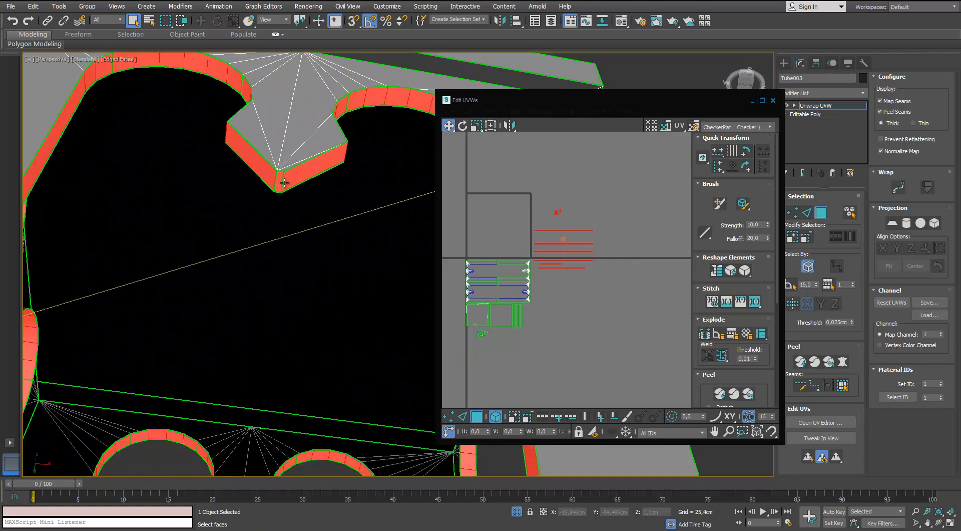
left_click(280, 184)
scroll(545, 243, "up", 5)
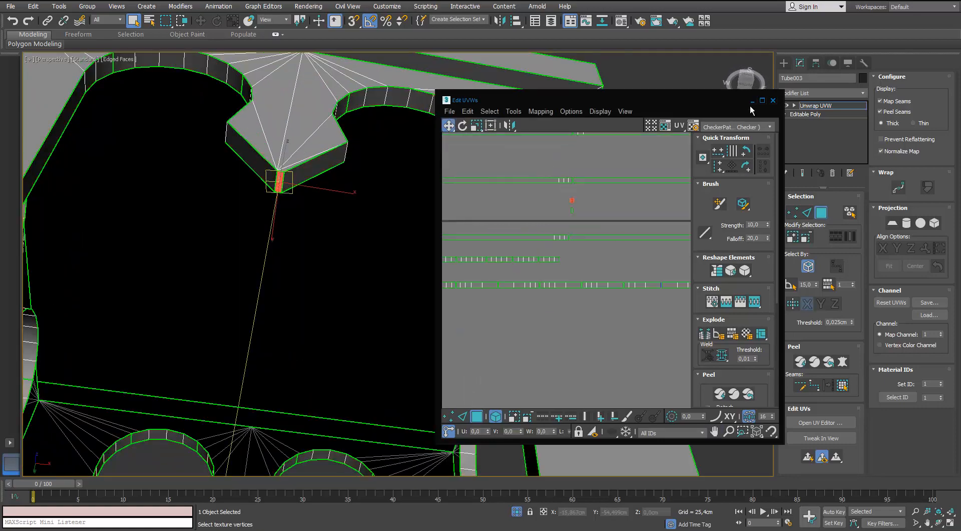
Enlarge the UV editor and place two small tip-face shells side by side just above the strip rows.
double_click(671, 100)
middle_click_drag(560, 131, 500, 95)
scroll(645, 260, "up", 3)
left_click(630, 293, "ctrl")
middle_click_drag(630, 293, 619, 240)
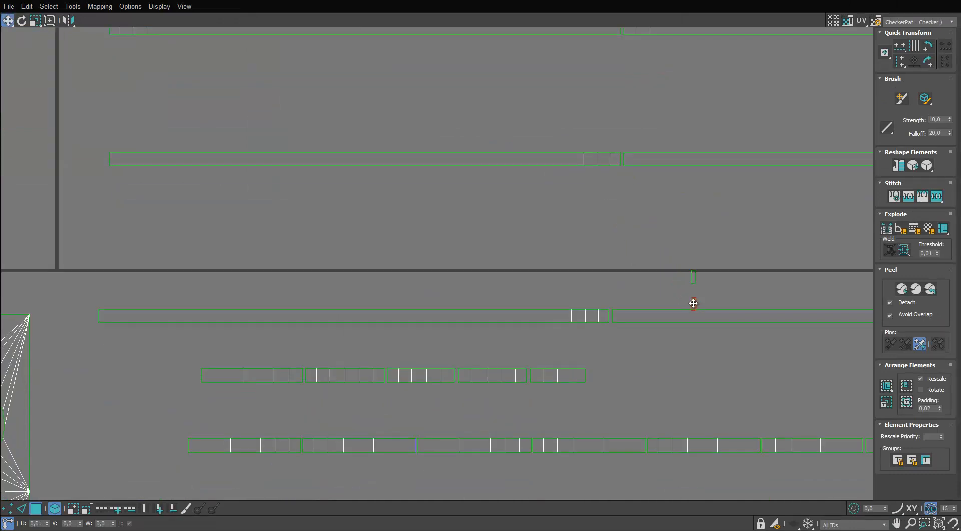
scroll(687, 278, "up", 3)
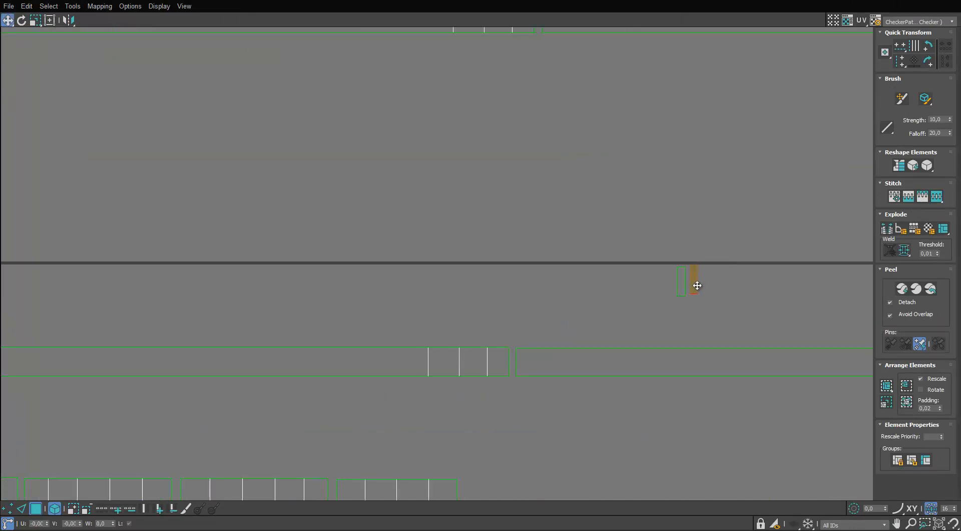
Move the other two small tip-face shells next to the first pair and arrange them in a tidy group.
scroll(697, 286, "down", 10)
scroll(658, 175, "up", 3)
middle_click_drag(659, 175, 593, 164)
scroll(601, 63, "up", 3)
left_click(583, 168)
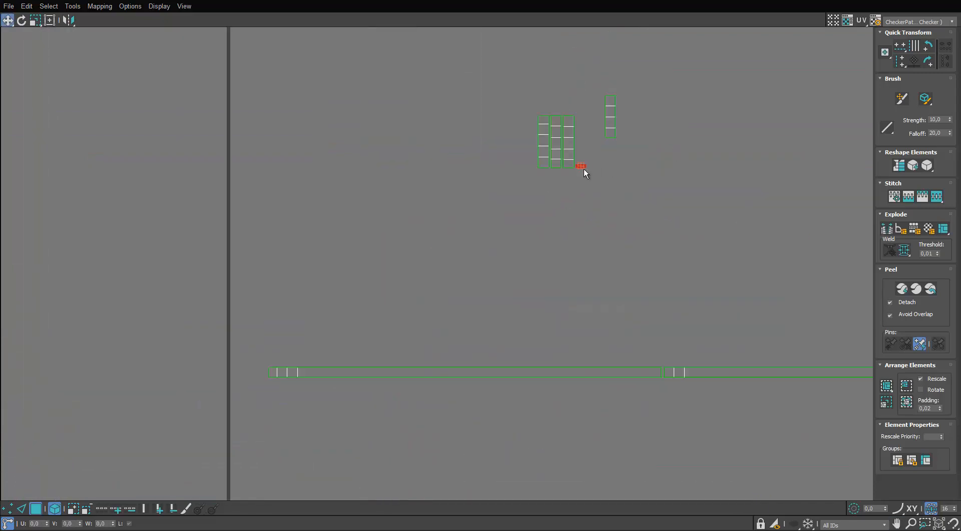
left_click_drag(584, 169, 611, 408)
middle_click_drag(611, 407, 538, 120)
scroll(539, 120, "down", 2)
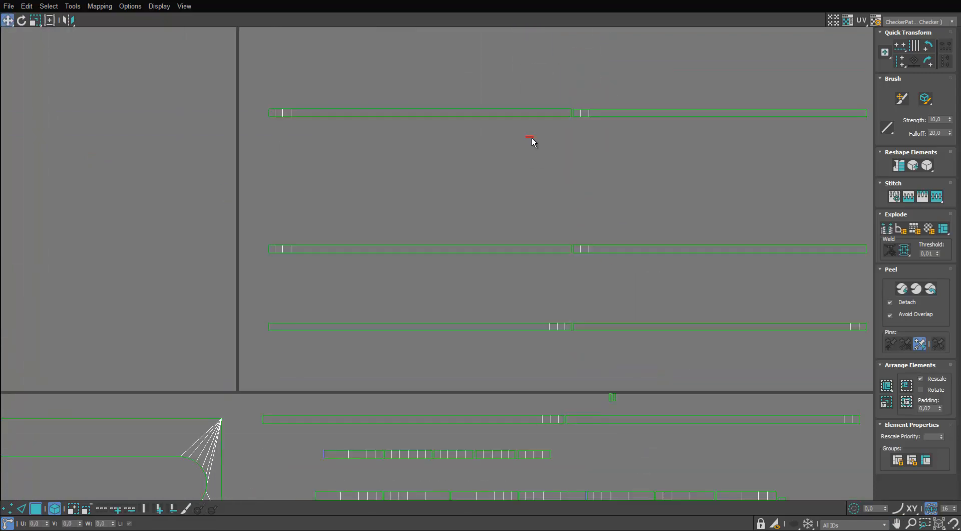
scroll(554, 227, "up", 5)
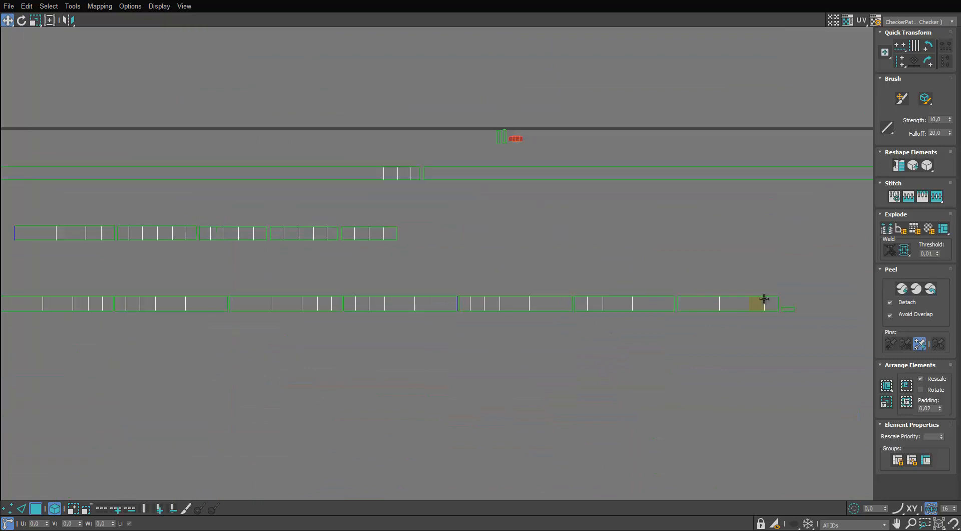
scroll(518, 134, "up", 5)
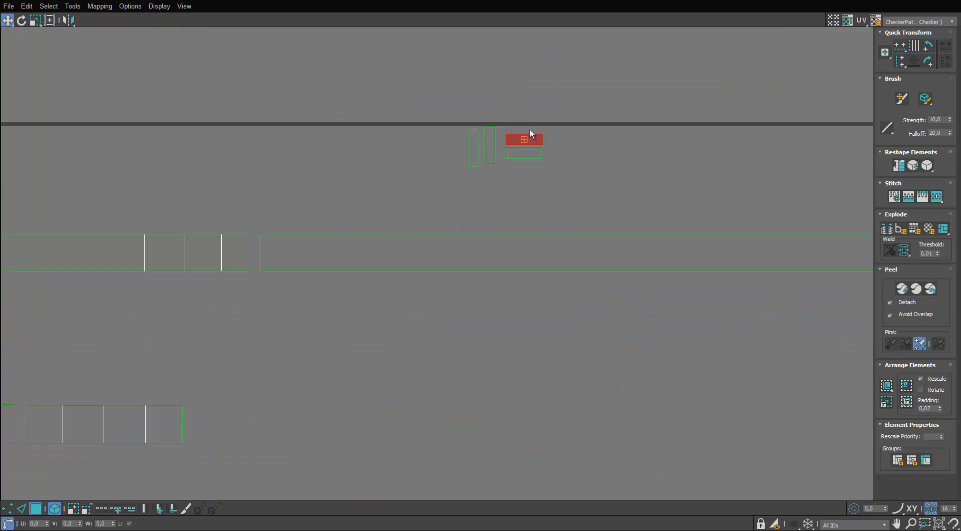
left_click_drag(489, 137, 487, 142)
left_click_drag(561, 128, 514, 154)
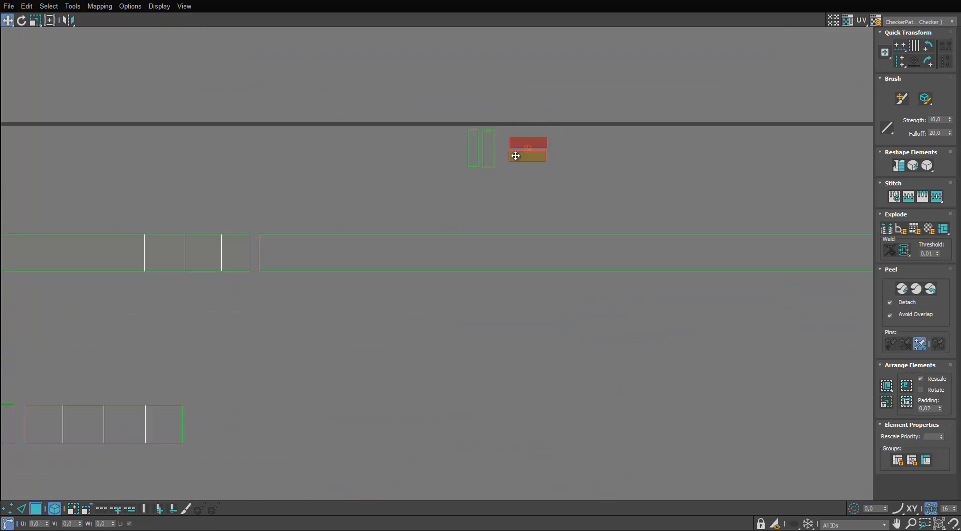
Switch to edge selection and stitch the adjoining arch segments onto the outer end of the first strip below the tile.
scroll(597, 155, "down", 5)
scroll(597, 155, "down", 3)
left_click(619, 178)
middle_click_drag(689, 168, 644, 195)
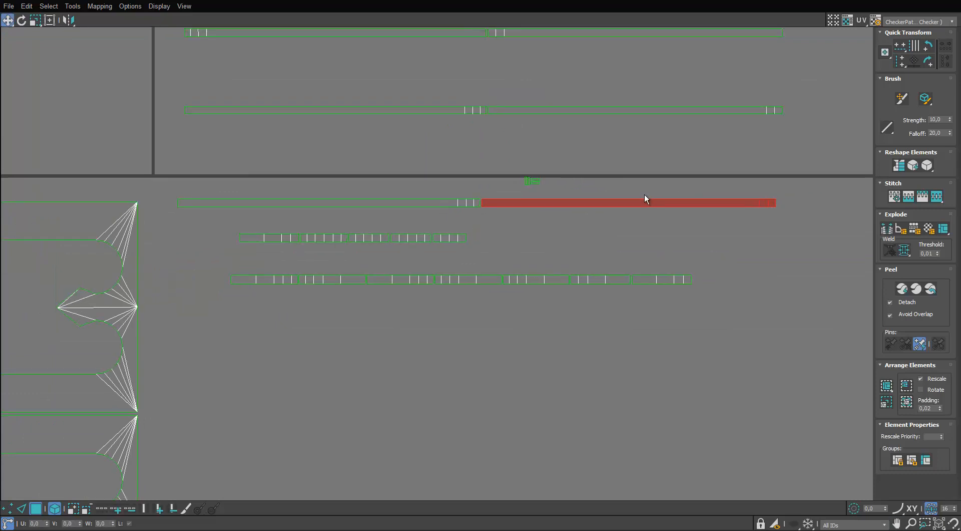
middle_click_drag(787, 209, 710, 228)
key("2")
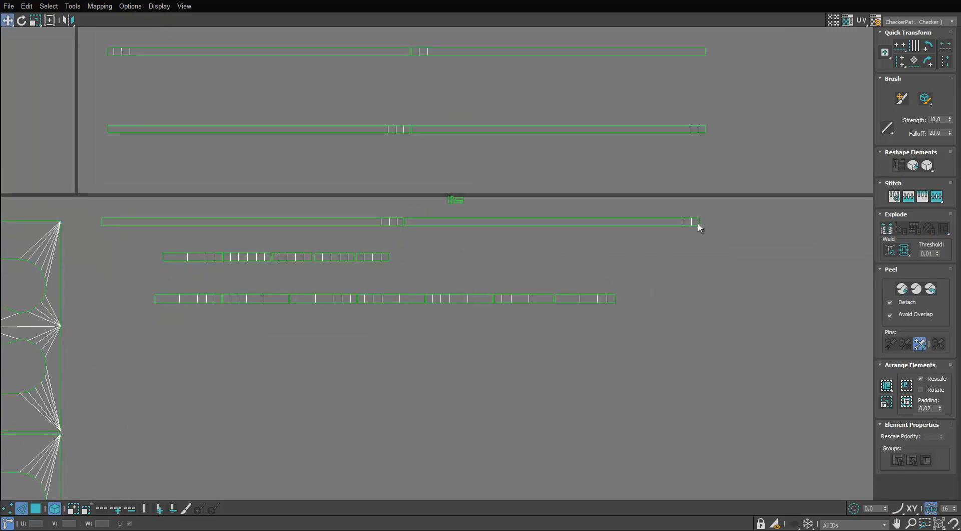
scroll(722, 236, "up", 3)
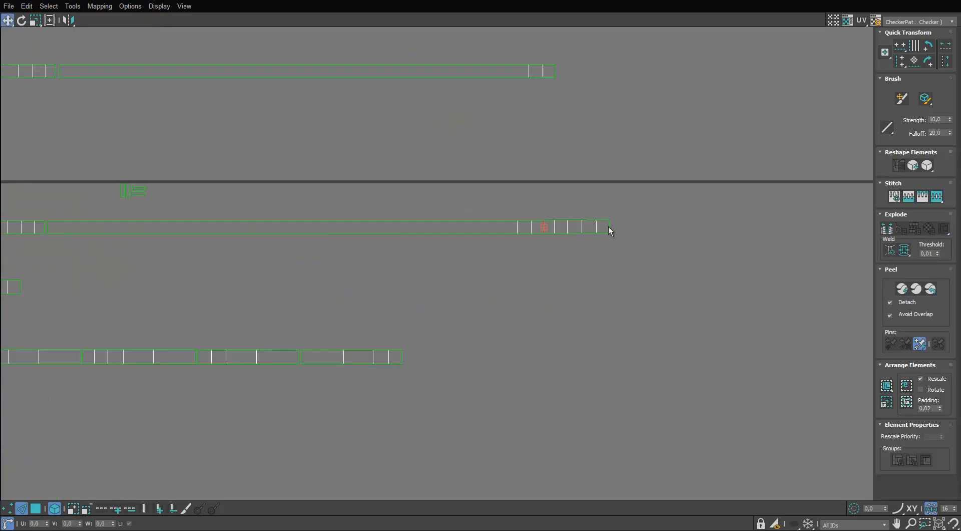
left_click(611, 226)
key("s")
middle_click_drag(49, 227, 434, 248)
left_click(235, 227)
key("s")
scroll(434, 247, "down", 3)
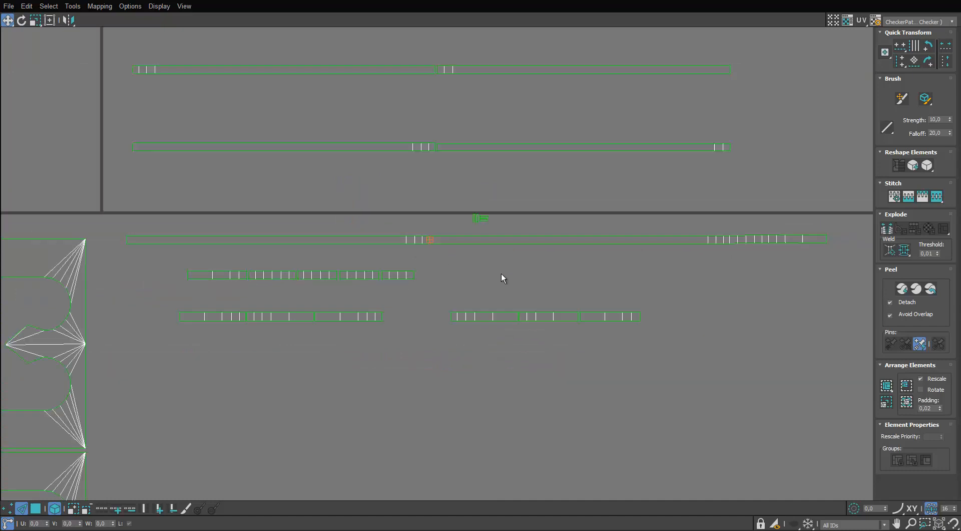
Stitch the adjoining curved segment and long leg strip onto the outer end of the lowest row's last shell.
scroll(640, 317, "up", 3)
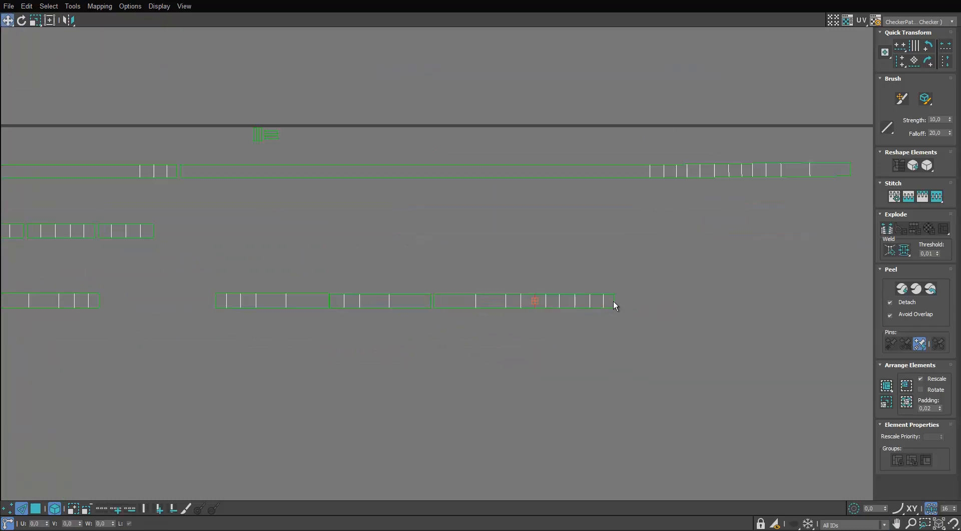
key("s")
scroll(646, 292, "down", 6)
scroll(849, 329, "up", 3)
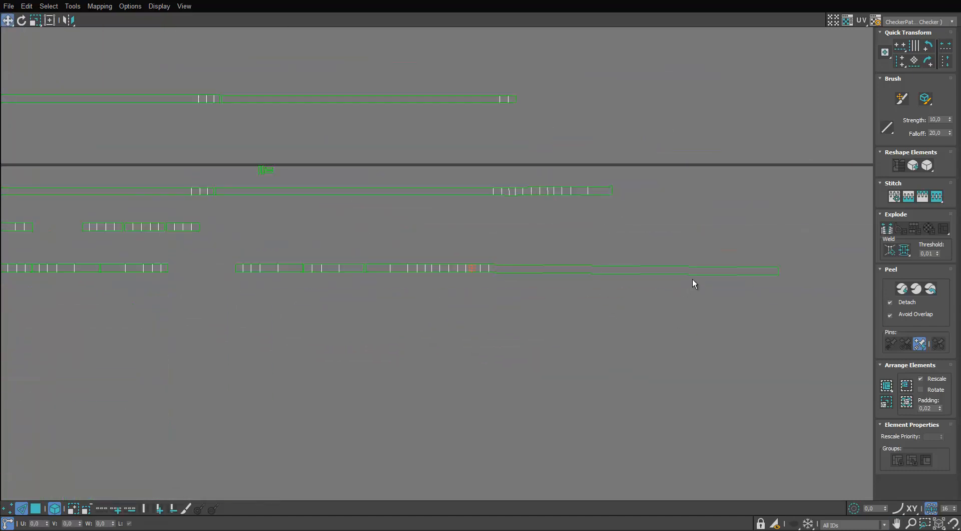
key("ctrl+z")
key("ctrl+y")
Stitch the neighbouring arch segments one after another onto the inner end of the lowest row's long strip.
middle_click_drag(417, 282, 527, 253)
scroll(525, 253, "up", 3)
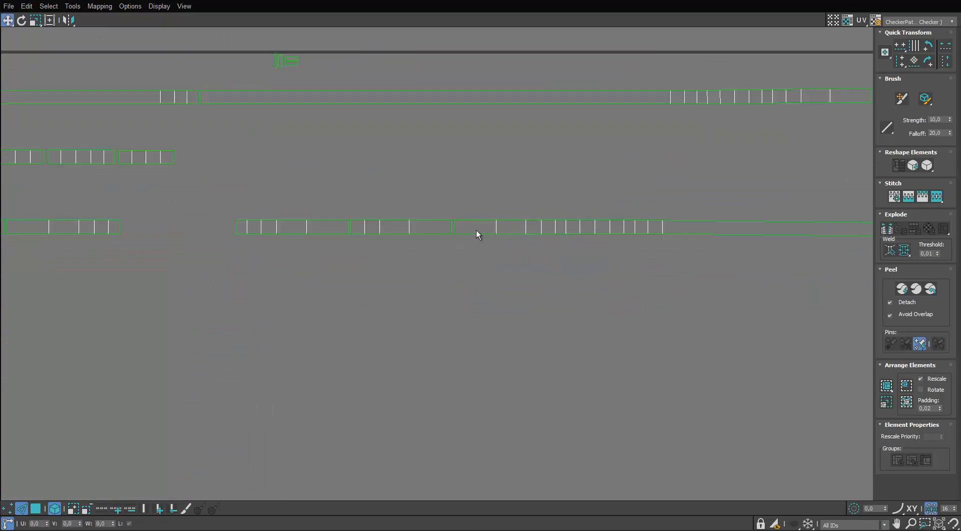
left_click(454, 227)
key("s")
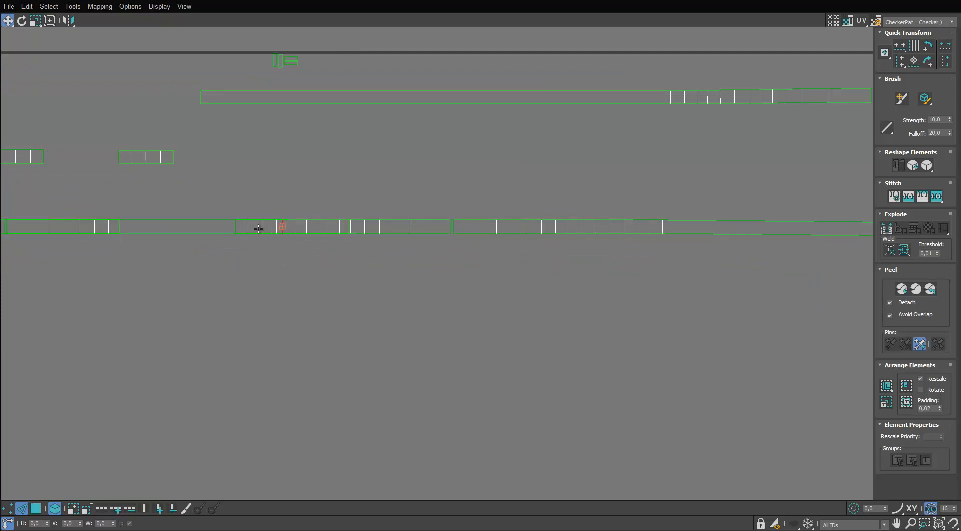
left_click(235, 227)
scroll(408, 239, "down", 3)
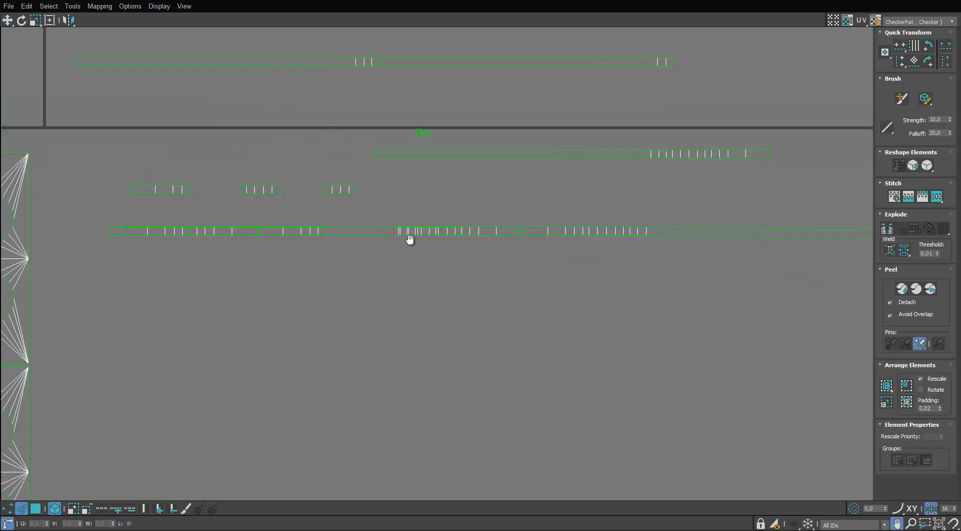
key("s")
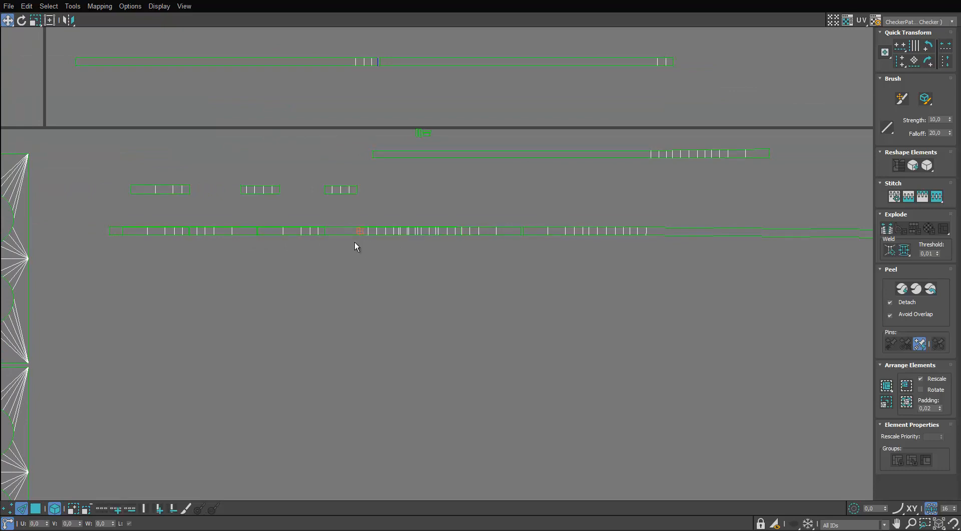
key("s")
Stitch the middle row's arch segments and adjoining leg pieces together into one continuous long strip.
left_click(664, 190)
middle_click_drag(705, 219, 637, 239)
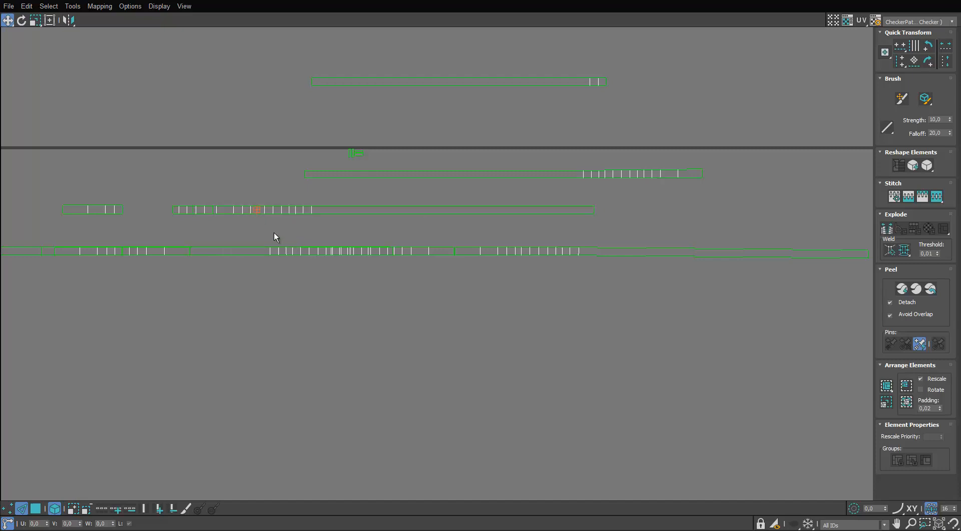
scroll(274, 232, "up", 4)
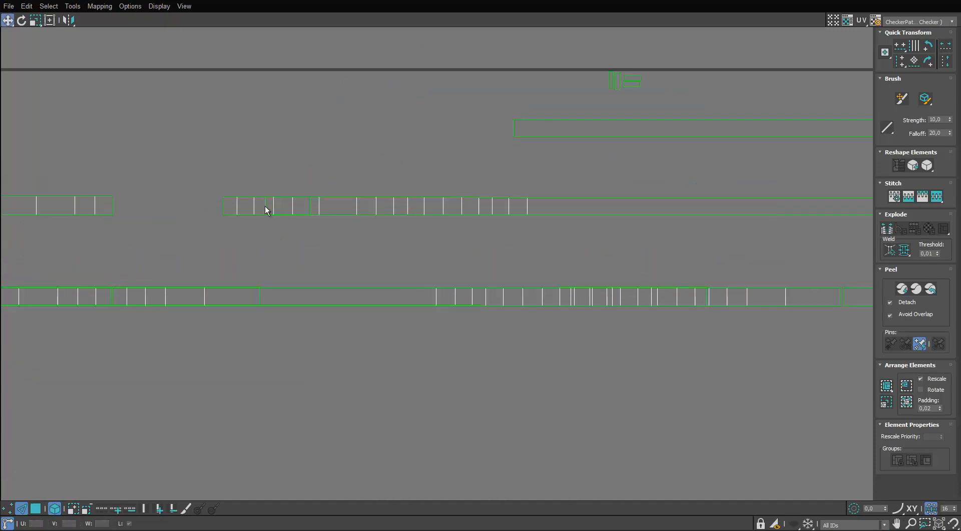
left_click(265, 206)
scroll(272, 217, "down", 3)
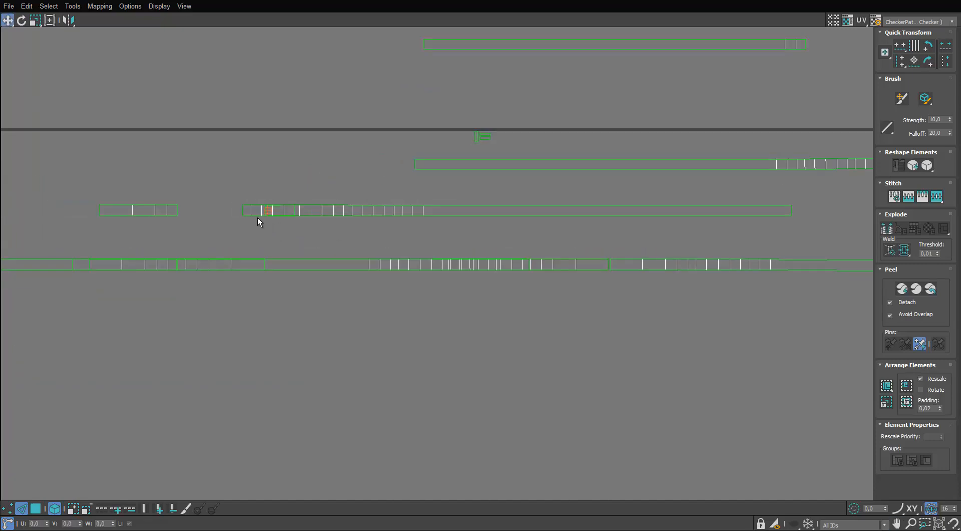
scroll(258, 218, "up", 3)
middle_click_drag(246, 227, 479, 237)
scroll(479, 236, "down", 2)
middle_click_drag(168, 225, 367, 228)
scroll(182, 225, "down", 4)
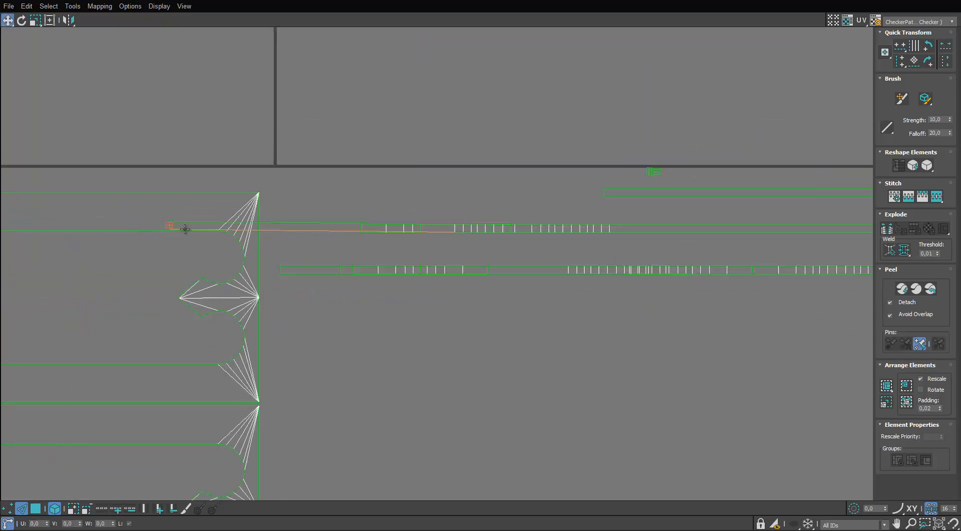
scroll(244, 236, "up", 2)
Stitch the missing arch segments onto the segmented end of the upper strip beside the first tile.
scroll(360, 336, "down", 4)
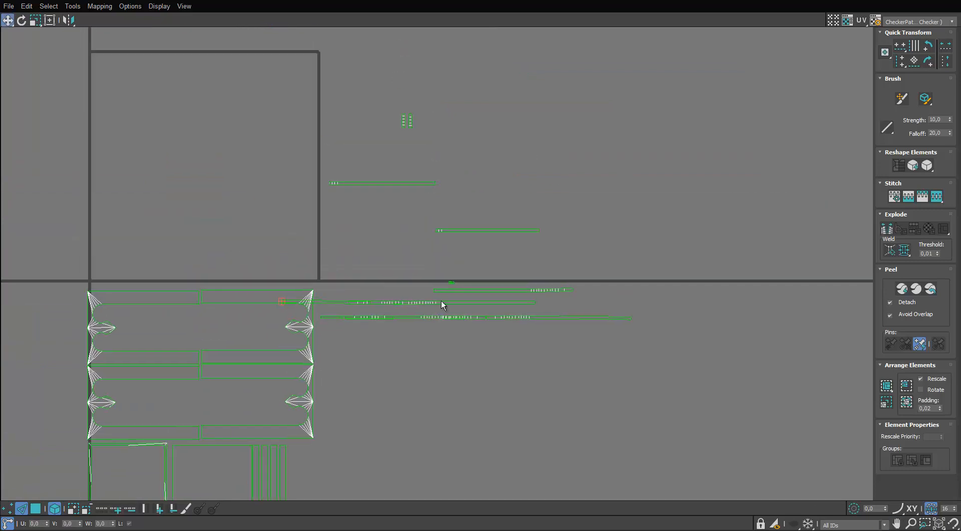
scroll(441, 299, "up", 1)
scroll(421, 148, "up", 4)
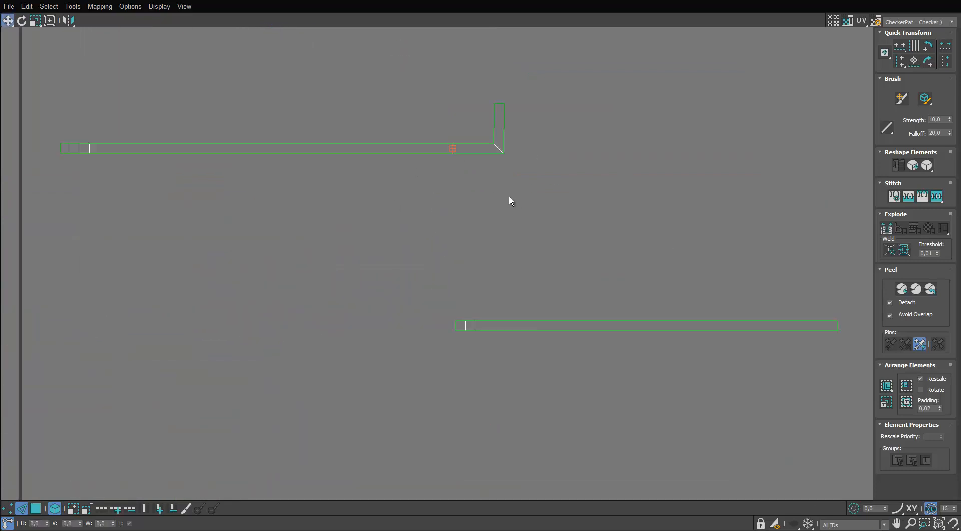
middle_click_drag(84, 194, 202, 157)
scroll(200, 168, "down", 1)
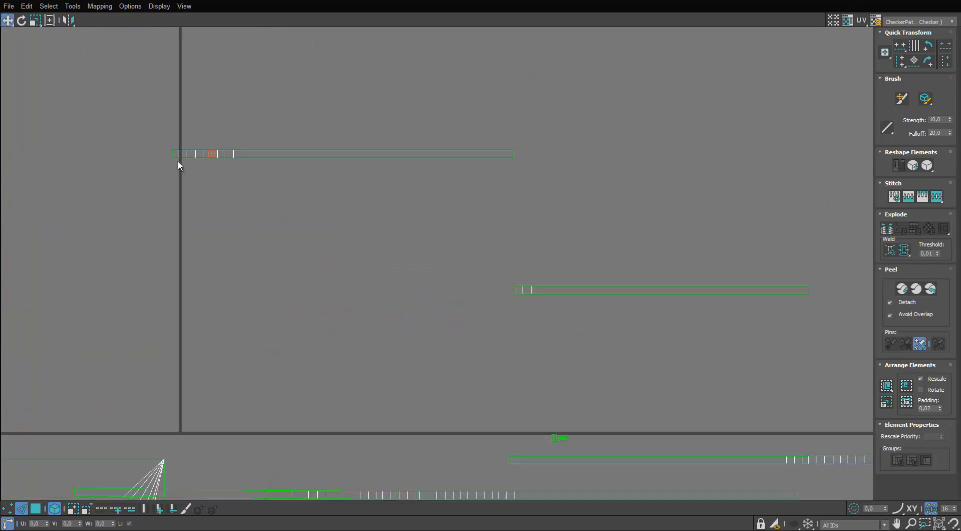
scroll(146, 174, "down", 1)
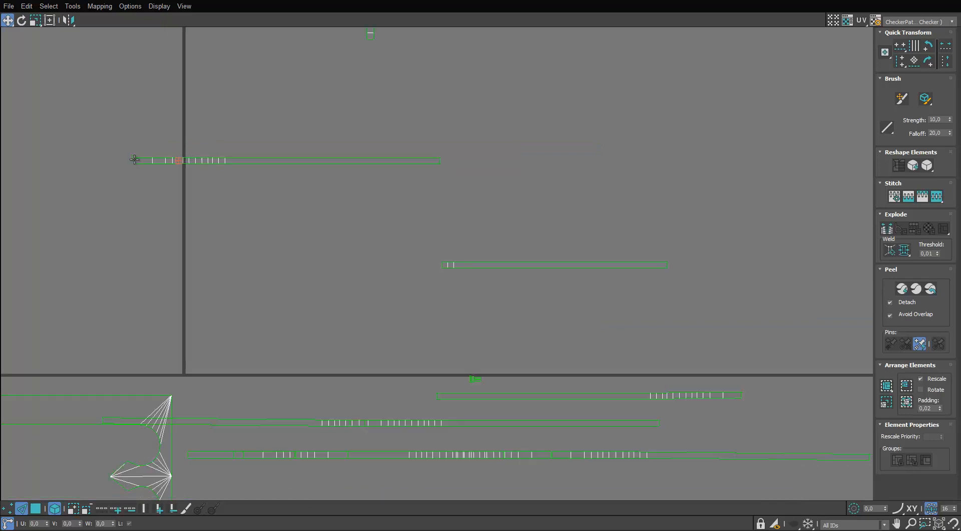
Stitch the adjoining arch segments onto the segmented end of the second strip above the lower tile line.
middle_click_drag(442, 264, 339, 223)
scroll(339, 222, "up", 2)
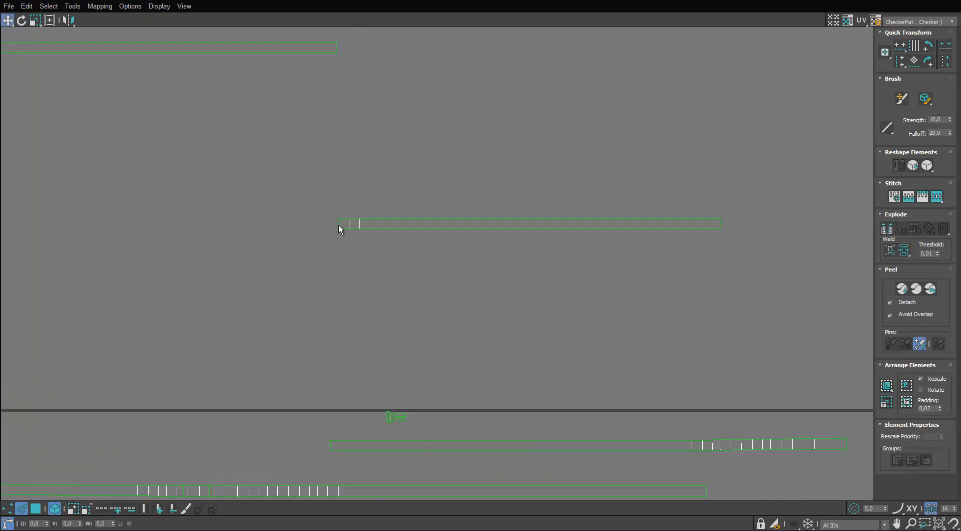
left_click(339, 224)
left_click(290, 225)
scroll(291, 228, "down", 1)
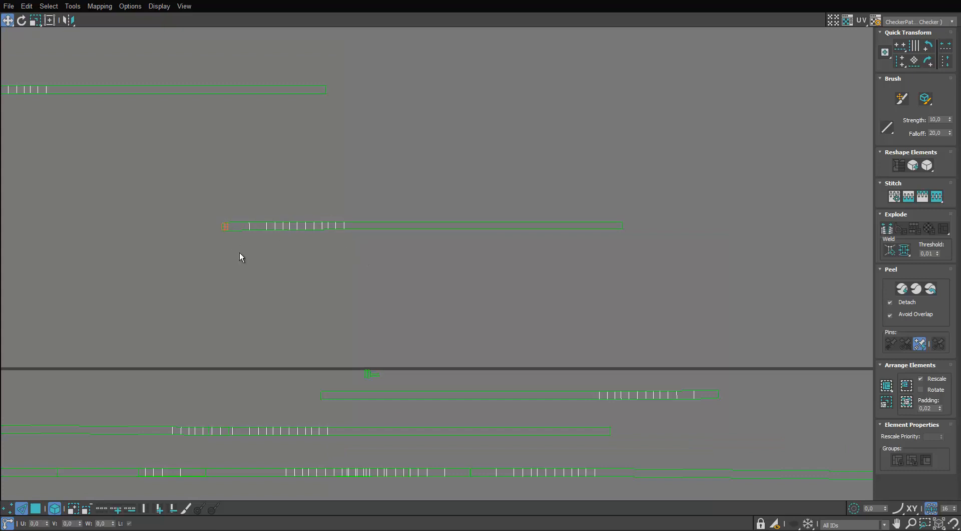
scroll(241, 253, "down", 3)
Switch to polygon selection and gather the stitched long strips into parallel rows, sorting them out from the remaining pieces.
left_click(35, 508)
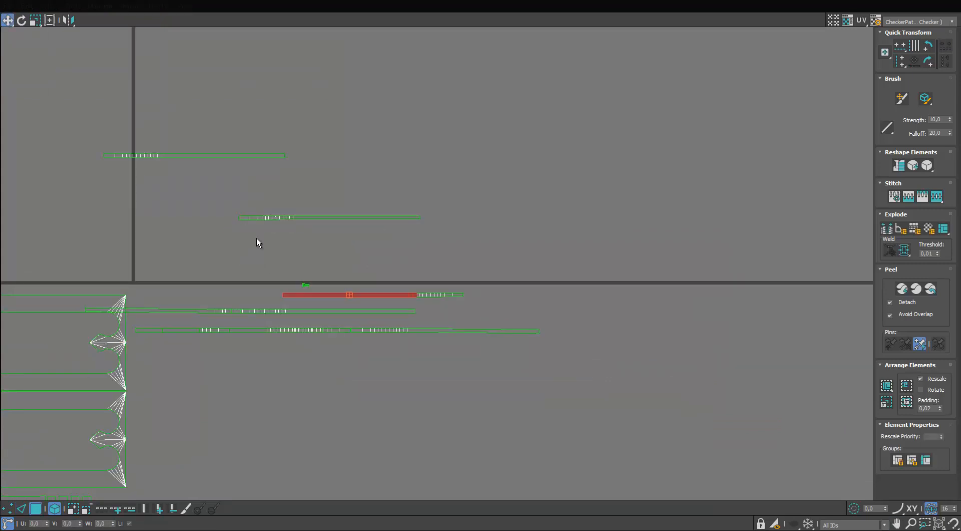
left_click(259, 156)
left_click_drag(259, 156, 386, 206)
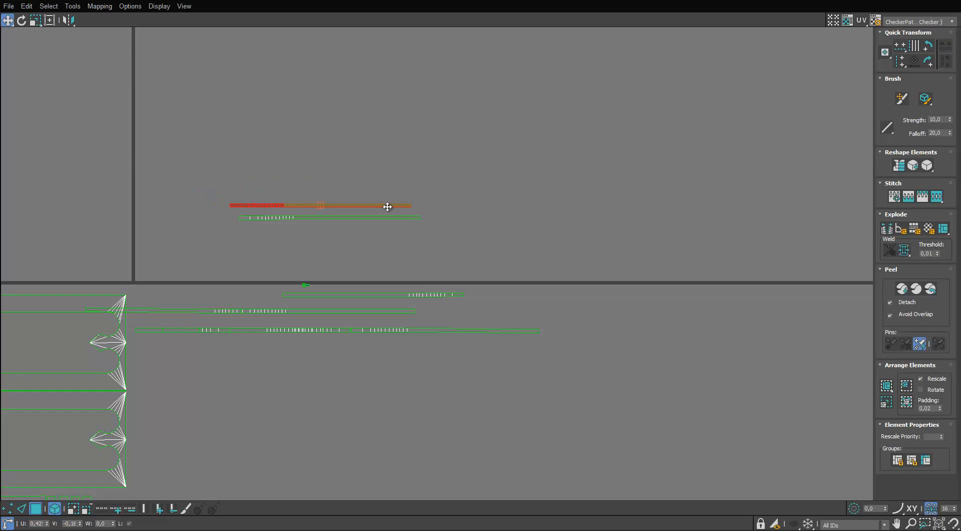
left_click(466, 329)
left_click_drag(466, 329, 327, 161)
left_click(354, 311)
left_click_drag(354, 311, 351, 169)
left_click_drag(243, 298, 211, 312)
left_click_drag(214, 313, 366, 352)
scroll(302, 317, "up", 2)
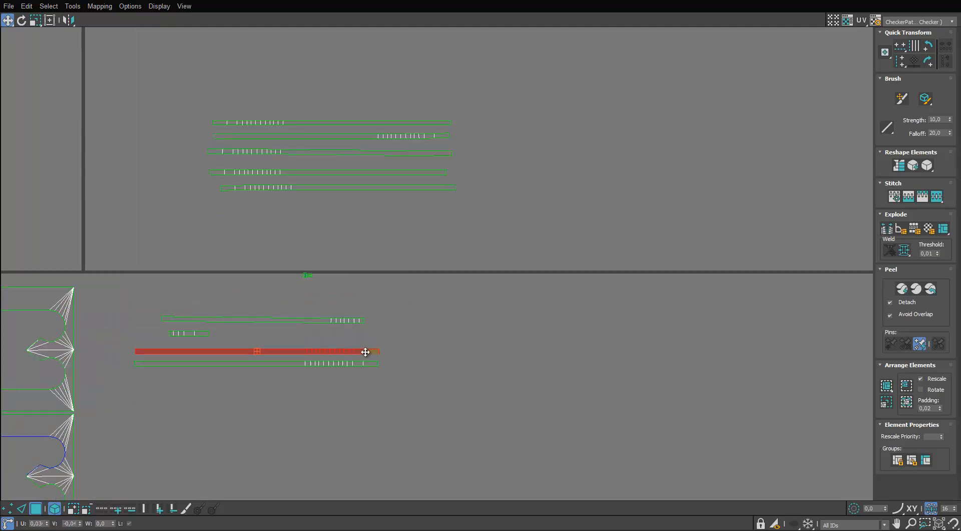
In edge selection, stitch the leftover short arch segment shell onto the segmented end of the strip above it.
left_click(209, 320)
scroll(175, 317, "up", 3)
left_click(185, 303)
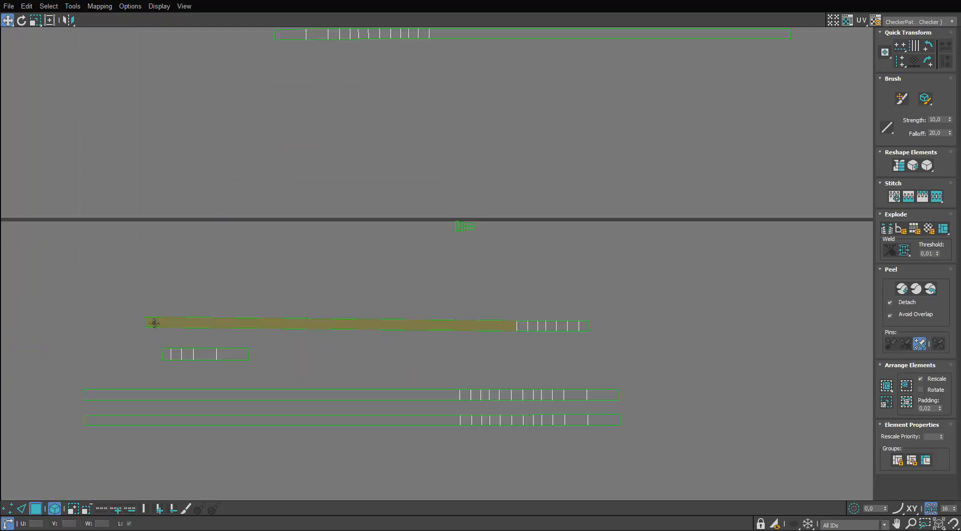
key("2")
left_click(146, 323)
left_click(146, 323)
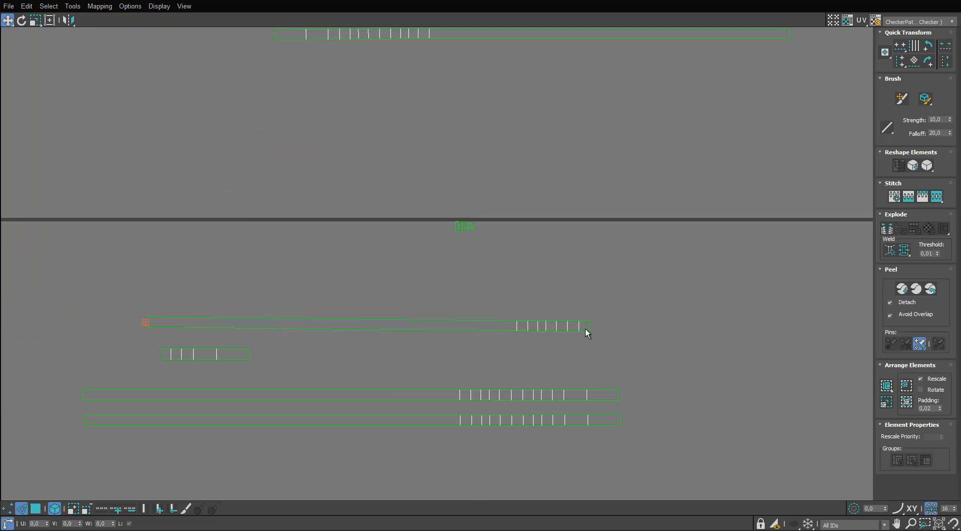
Return to polygon selection and stack the completed strip with the other long strips beside the arch panel shells.
left_click(35, 508)
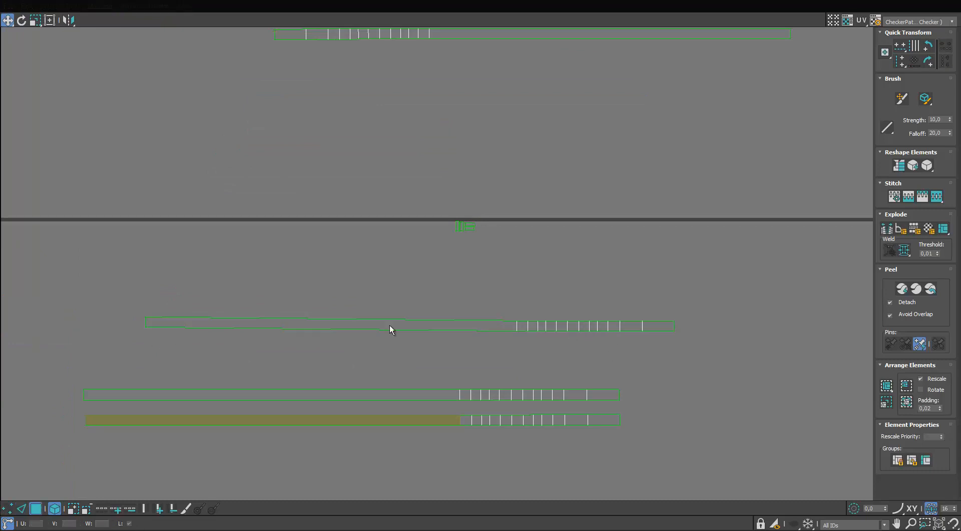
left_click(425, 325)
left_click_drag(425, 326, 367, 359)
scroll(461, 323, "down", 3)
left_click_drag(461, 322, 444, 408)
Move the group of small tip-face shells to the plain end of the strip stack, just above the first strip.
left_click(459, 275)
scroll(458, 275, "up", 1)
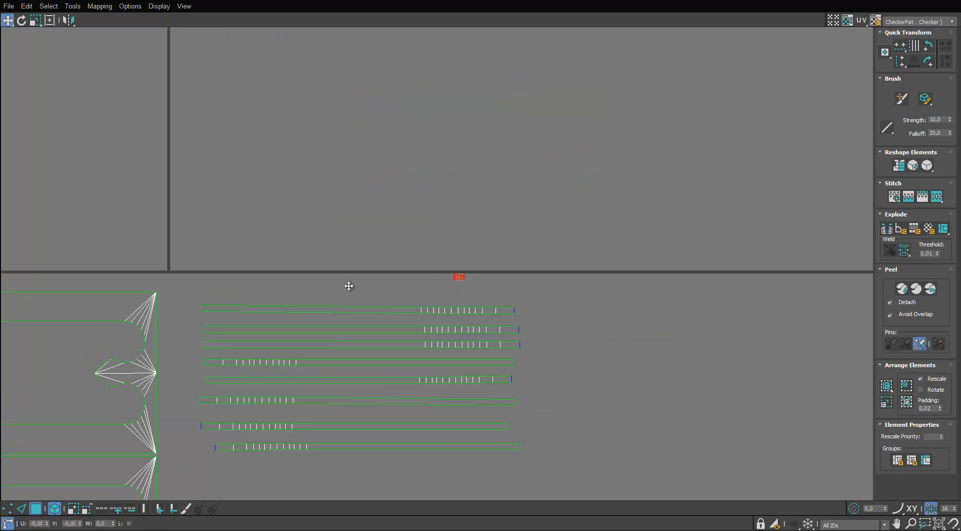
left_click_drag(349, 285, 233, 293)
middle_click_drag(281, 281, 296, 242)
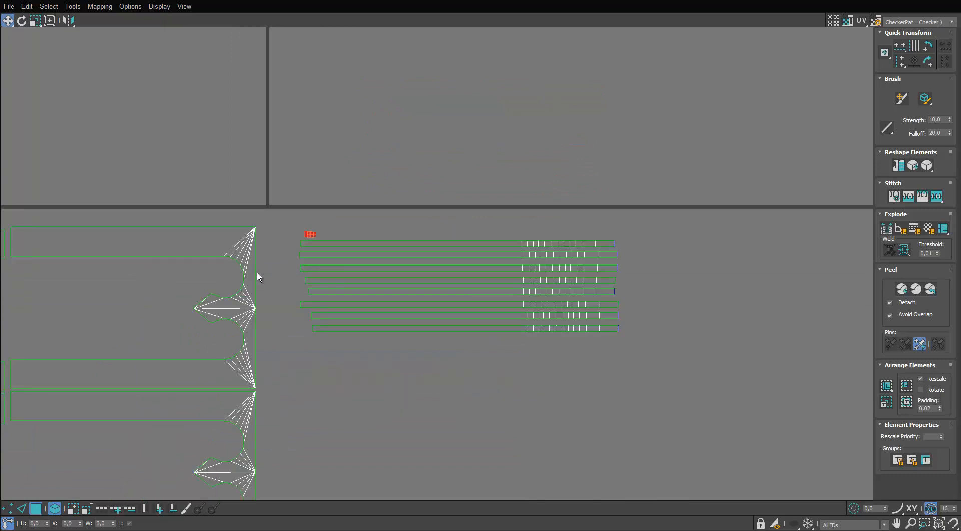
Select the whole strip stack with its tip-face shells and move it into the empty opening of the upper arch panels.
left_click_drag(312, 397, 308, 398)
middle_click_drag(503, 184, 538, 133)
mouse_move(669, 153)
left_mouse_down()
mouse_move(363, 341)
mouse_move(361, 355)
left_mouse_up()
left_click_drag(482, 278, 125, 288)
middle_click_drag(208, 263, 490, 259)
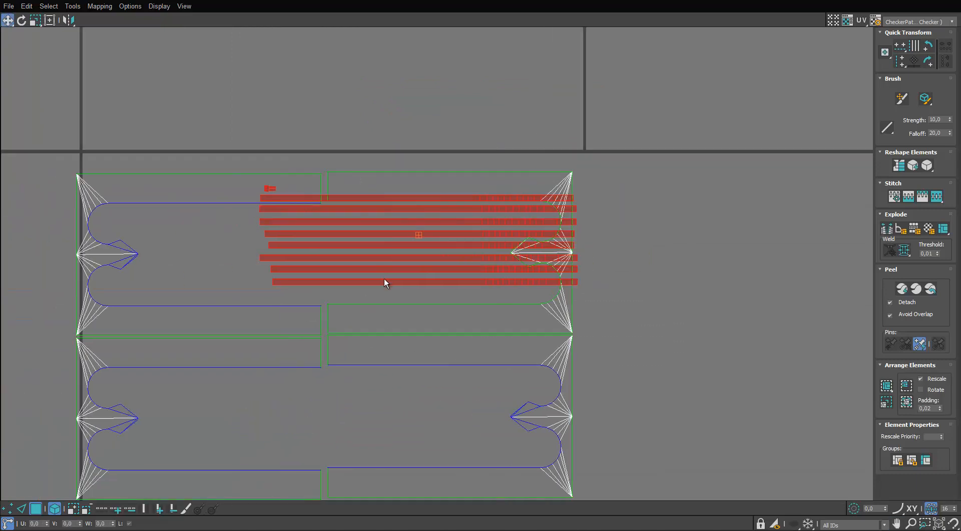
left_click_drag(385, 281, 300, 294)
Reposition the small tip-face shells close beside the strip stack inside the upper arch opening.
scroll(129, 202, "up", 2)
left_click_drag(177, 136, 246, 166)
left_click(231, 204)
left_click_drag(223, 205, 185, 242)
Move the group of small L- and C-shaped shells from below the square shells into the lower arch opening.
scroll(216, 247, "down", 5)
scroll(236, 359, "up", 4)
left_click(191, 375)
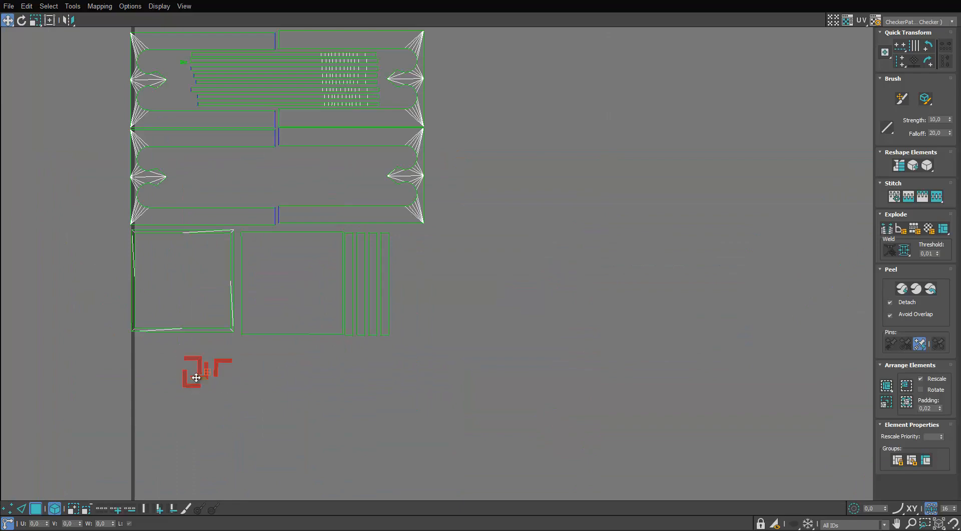
left_click_drag(190, 375, 191, 199)
middle_click_drag(435, 172, 459, 245)
Shrink the UV editor window, assign the 02 - Default checker material to the arched body, and end isolation.
left_click_drag(568, 2, 573, 91)
scroll(348, 137, "down", 1)
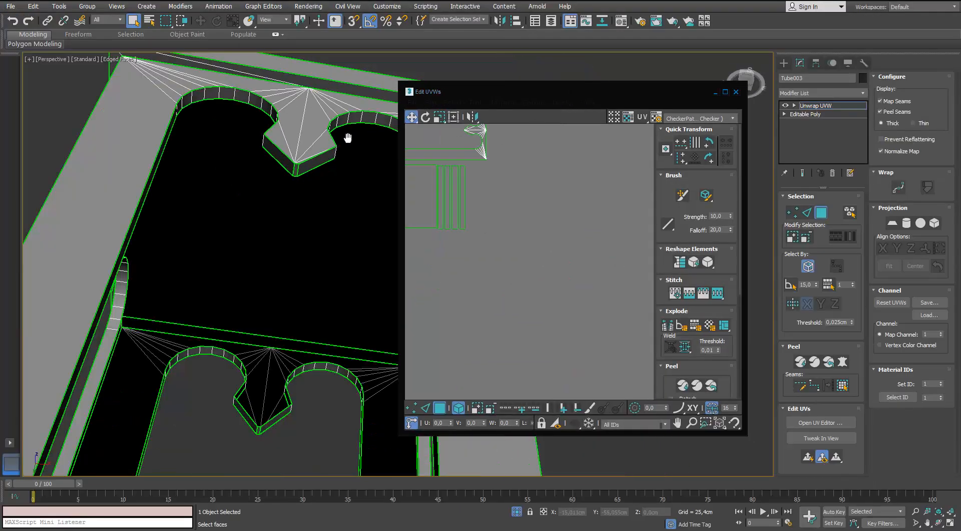
middle_click_drag(347, 137, 318, 211, "alt")
scroll(320, 207, "down", 3)
scroll(344, 166, "up", 5)
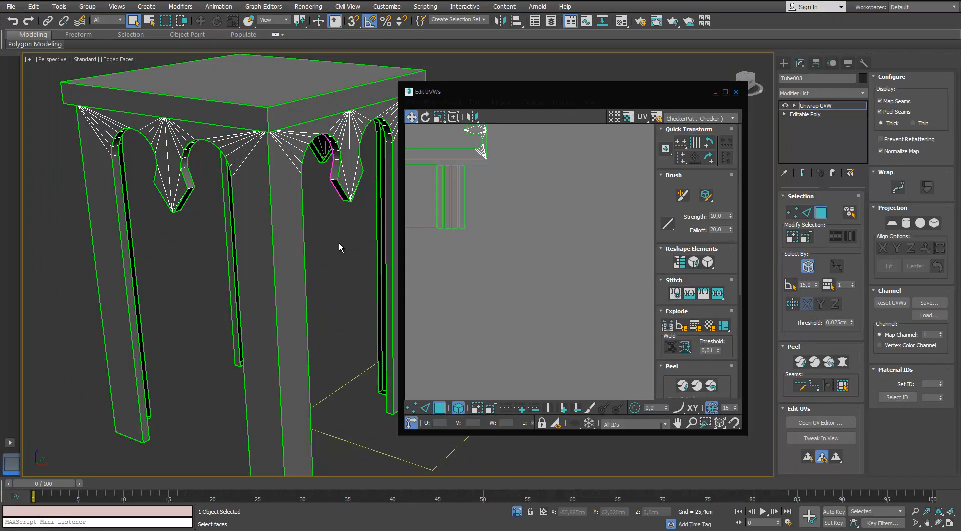
key("m")
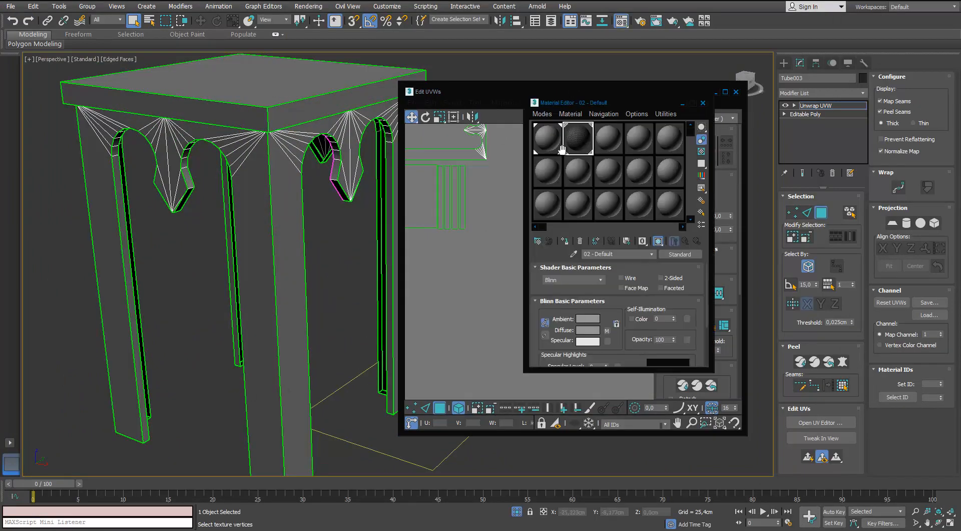
left_click_drag(289, 184, 289, 185)
middle_click_drag(290, 184, 288, 195, "alt")
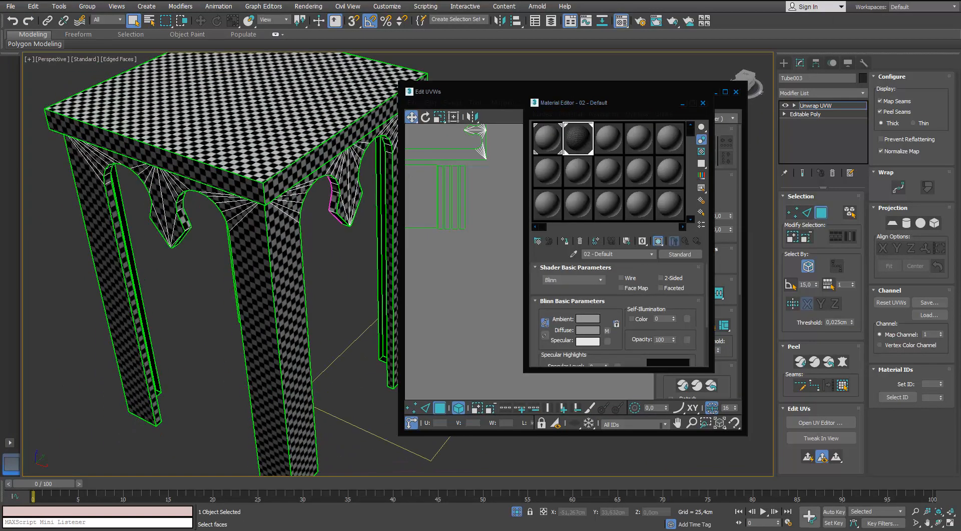
left_click(516, 512)
left_click(702, 103)
Select all of the body's UV shells and scale them down until the checker size matches the cushion's.
scroll(554, 233, "down", 3)
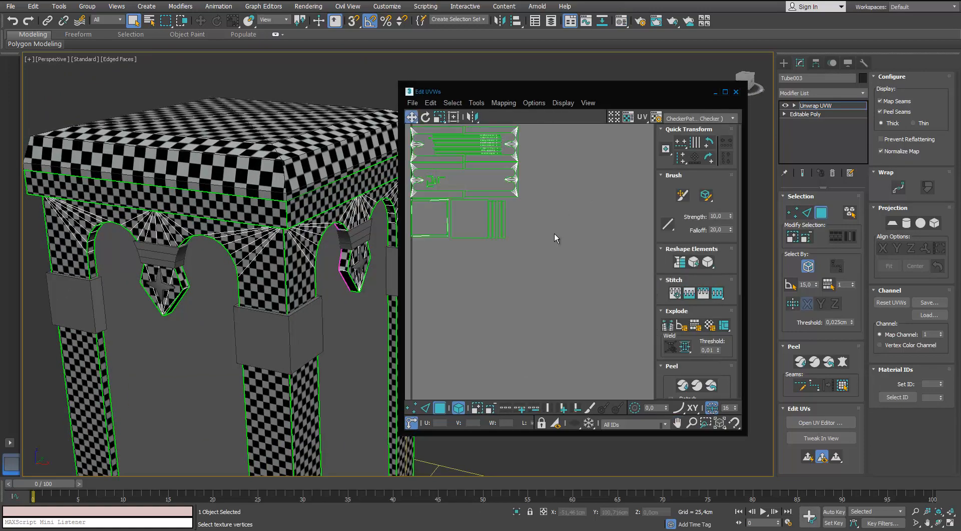
middle_click_drag(458, 302, 481, 388)
left_click_drag(570, 190, 426, 359)
scroll(482, 256, "up", 2)
key("r")
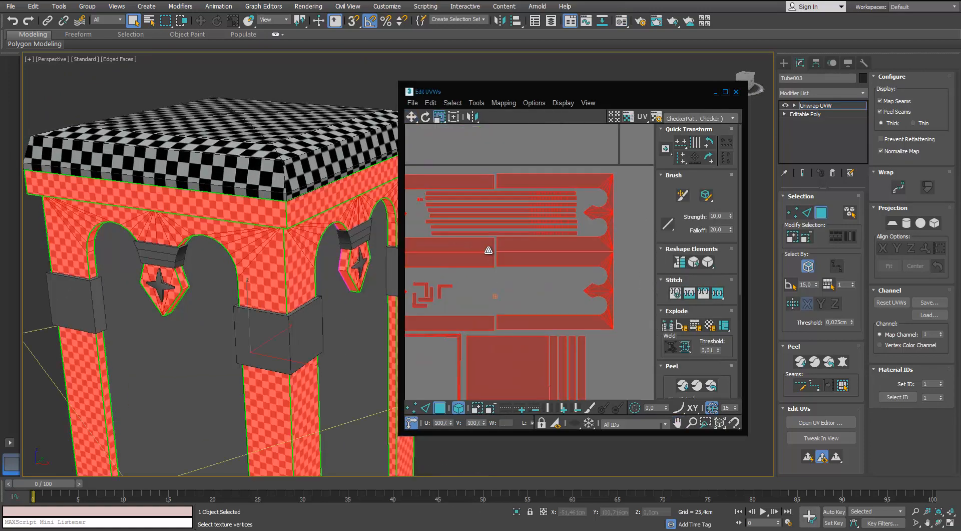
left_click_drag(483, 255, 468, 311)
middle_click_drag(211, 177, 296, 159, "alt")
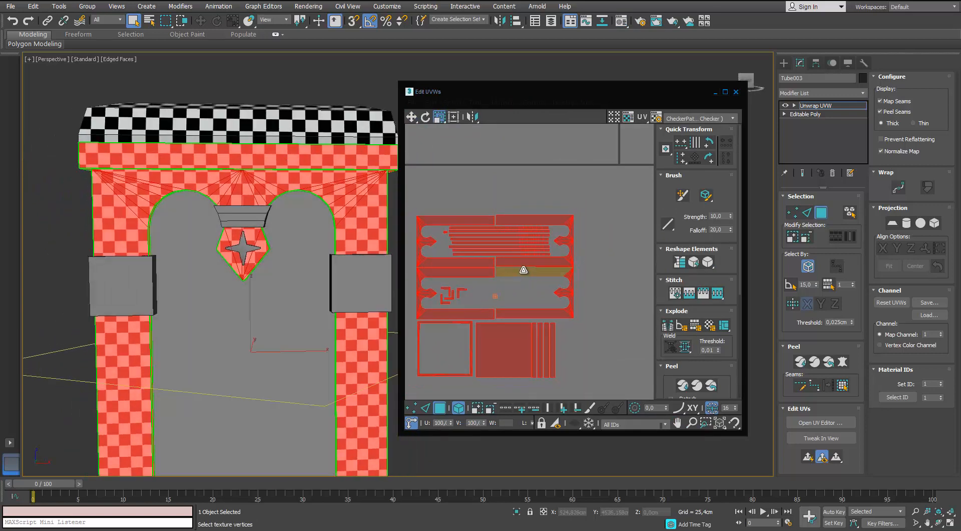
left_click_drag(523, 270, 486, 224)
Reposition the scaled shells in UV space, inspect the checker on the stool, and close the UV editor.
key("w")
middle_click_drag(487, 229, 554, 254)
left_click_drag(555, 256, 534, 245)
scroll(195, 222, "down", 5)
middle_click_drag(194, 222, 166, 235, "alt")
left_click(735, 93)
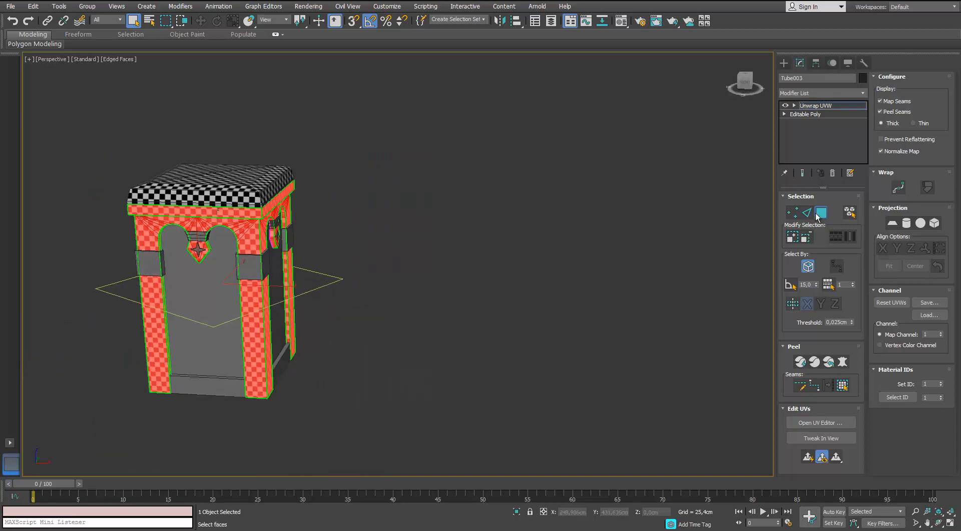
Leave face selection on the body, then select and isolate the corner bracket wrapped around the front leg.
left_click(821, 213)
left_click(345, 216)
middle_click_drag(336, 217, 296, 219, "alt")
scroll(241, 225, "up", 4)
left_click(285, 253)
scroll(286, 254, "down", 2)
scroll(265, 259, "up", 3)
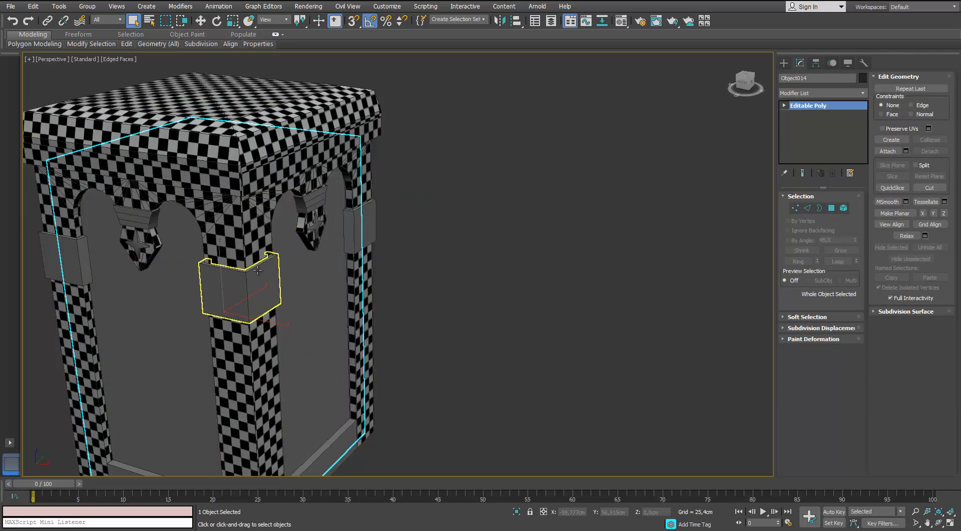
left_click(264, 261)
key("alt+q")
middle_click_drag(264, 262, 245, 278, "alt")
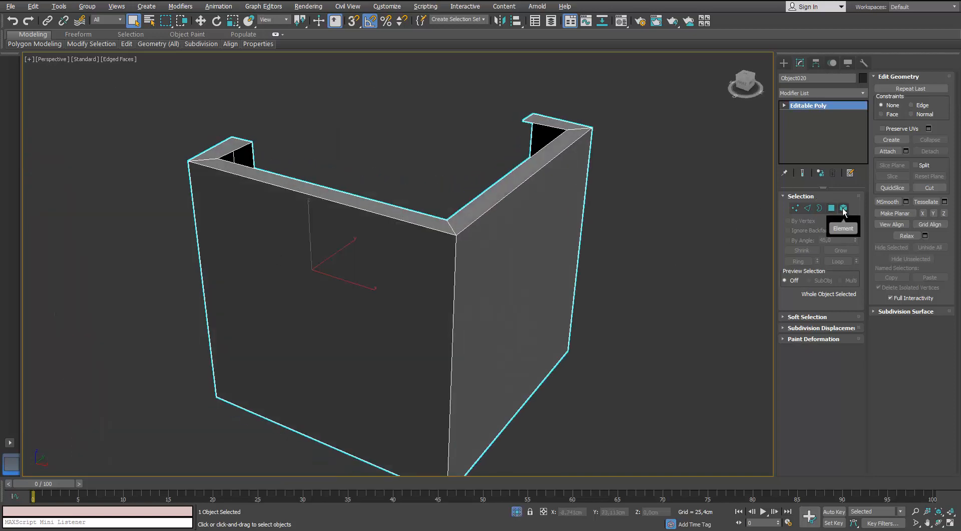
Add an Unwrap UVW modifier to the corner bracket and open its UV editor beside the model.
left_click(862, 93)
key("u")
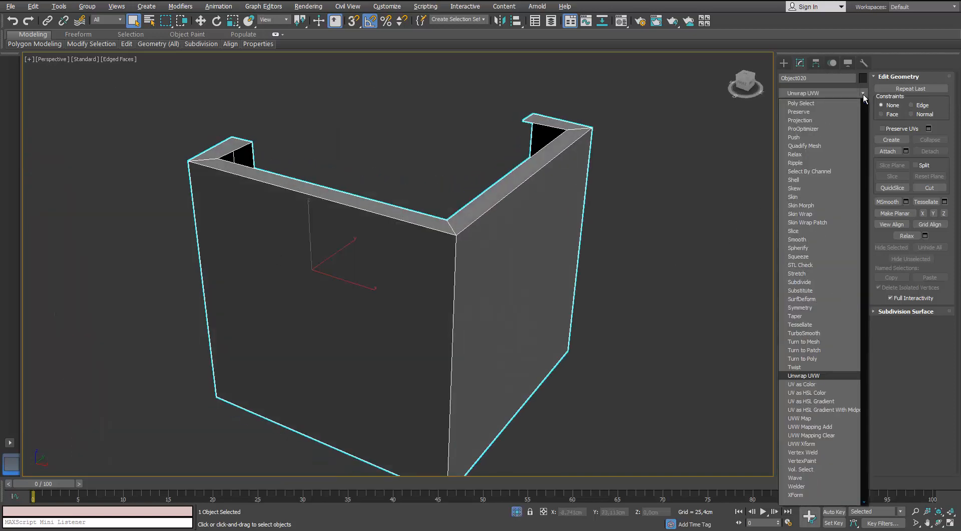
key("Return")
scroll(528, 262, "down", 3)
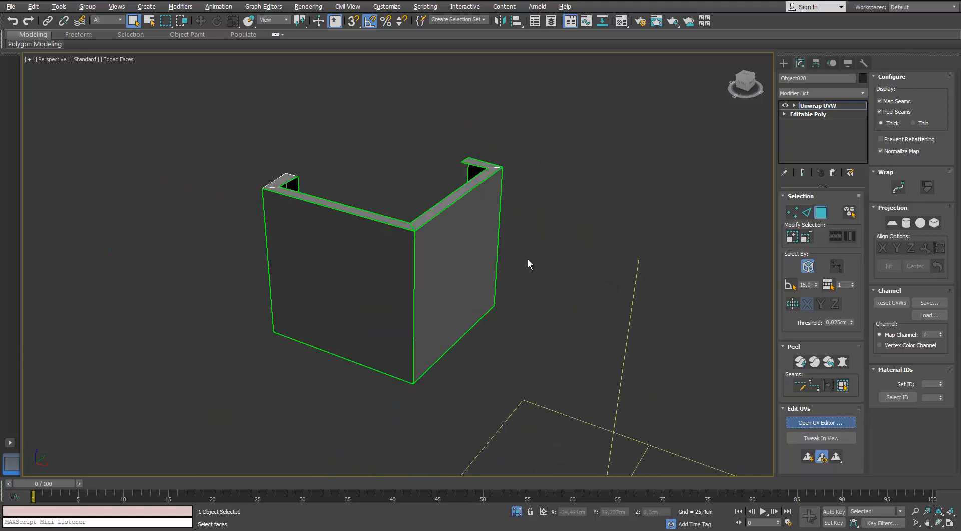
middle_click_drag(528, 262, 243, 280)
key("ctrl+e")
left_click_drag(285, 197, 640, 132)
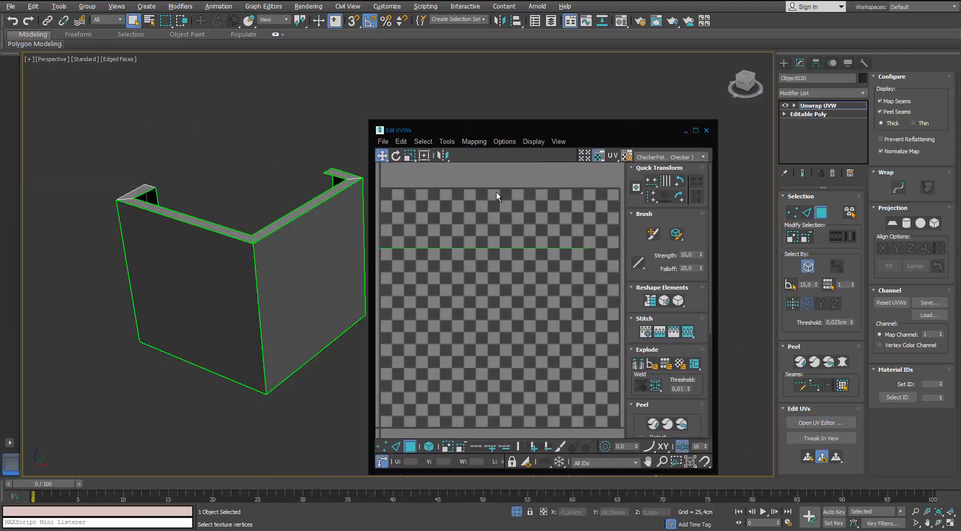
Select all of the bracket's faces and lay them out as separate UV shells with Normal Mapping.
left_click(325, 251)
left_click(844, 386)
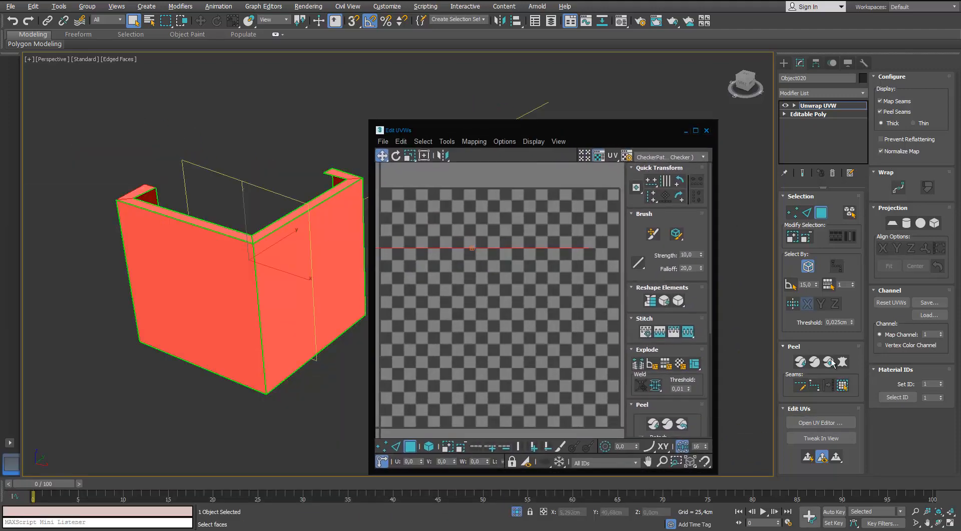
left_click(474, 142)
left_click(466, 168)
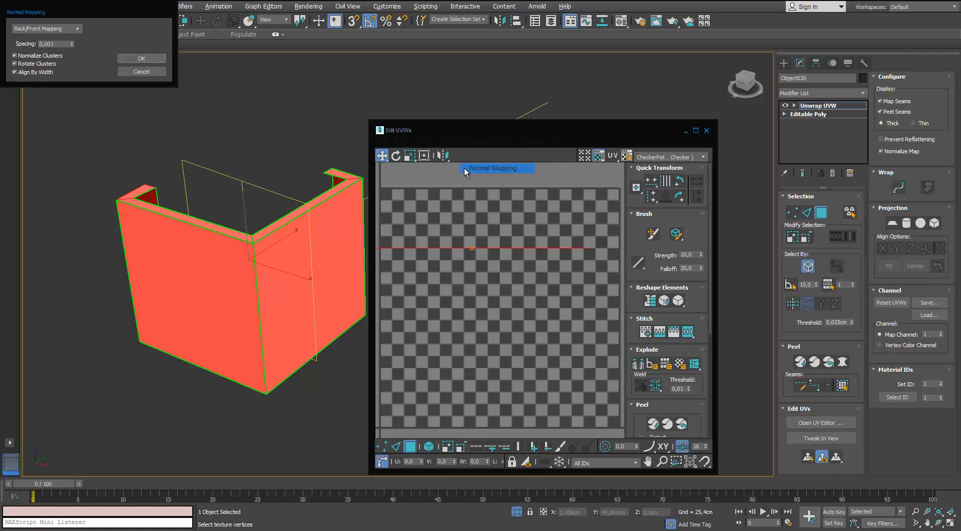
left_click(77, 28)
left_click(40, 64)
left_click(142, 58)
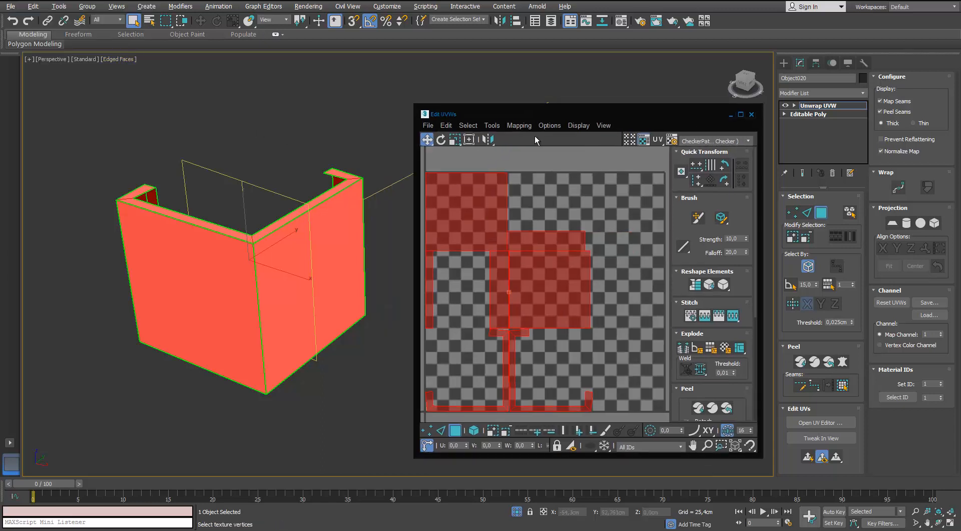
Pack the bracket's UV shells with rescaling, enlarge the UV editor to full screen, and hide the checker background.
left_click(519, 126)
left_click(554, 120)
left_click_drag(673, 389, 671, 211)
left_click(683, 341)
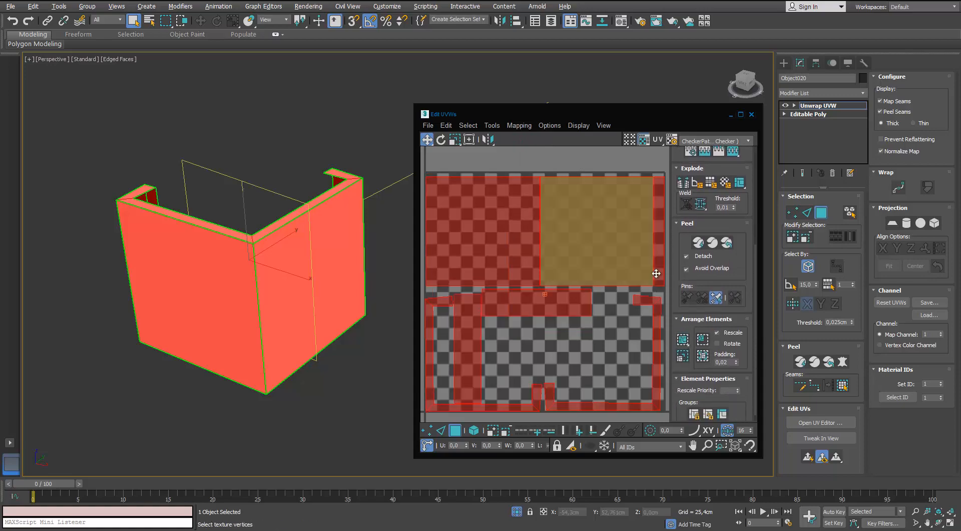
left_click(740, 115)
left_click(846, 21)
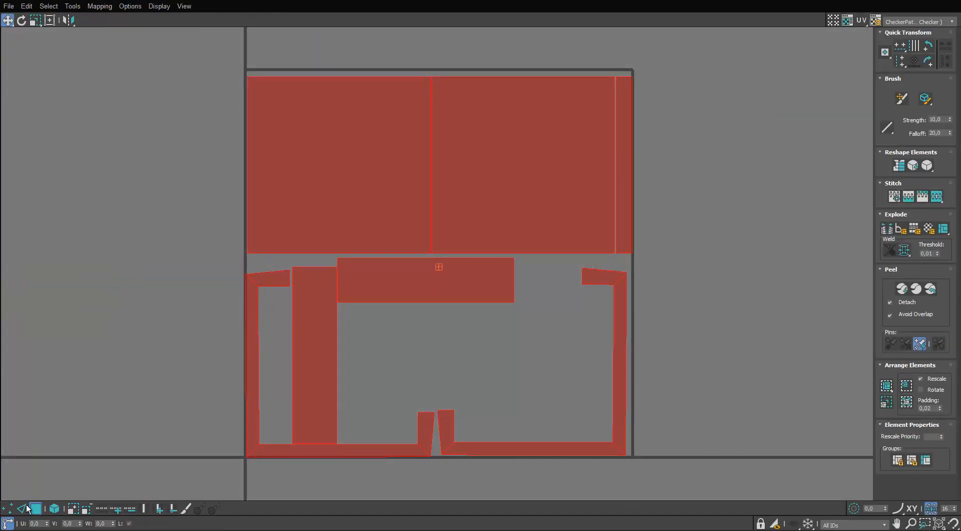
Turn on whole-element selection and move the two large wall shells and the narrow strip above the UV tile.
left_click(54, 508)
left_click(71, 476)
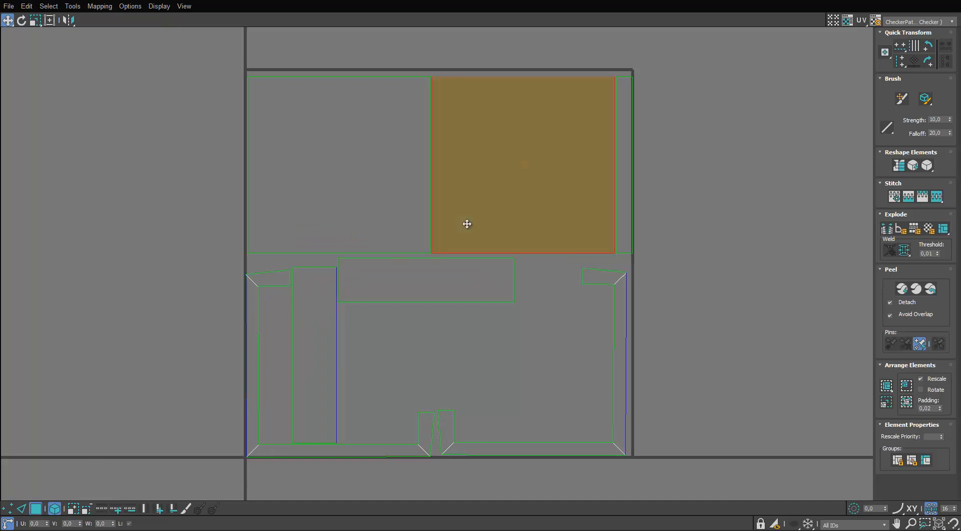
left_click_drag(467, 223, 474, 222)
middle_click_drag(474, 221, 460, 247)
left_click_drag(458, 90, 365, 205)
scroll(365, 205, "down", 2)
middle_click_drag(366, 205, 360, 269)
left_click_drag(360, 268, 361, 109)
left_click(509, 224)
left_click_drag(556, 193, 555, 98)
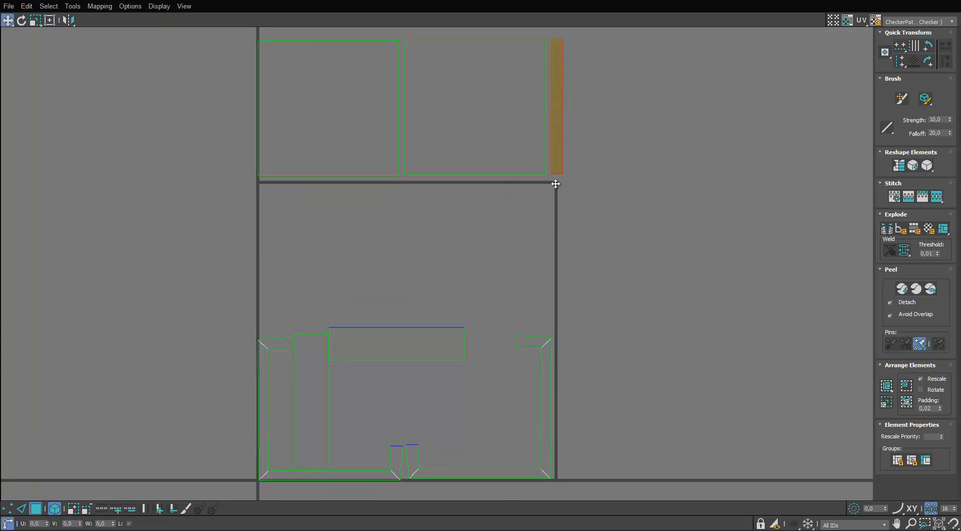
Move the bracket's thin rim shells and the two remaining rectangular shells above the large wall shells.
left_click(545, 372)
middle_click_drag(463, 414, 461, 421)
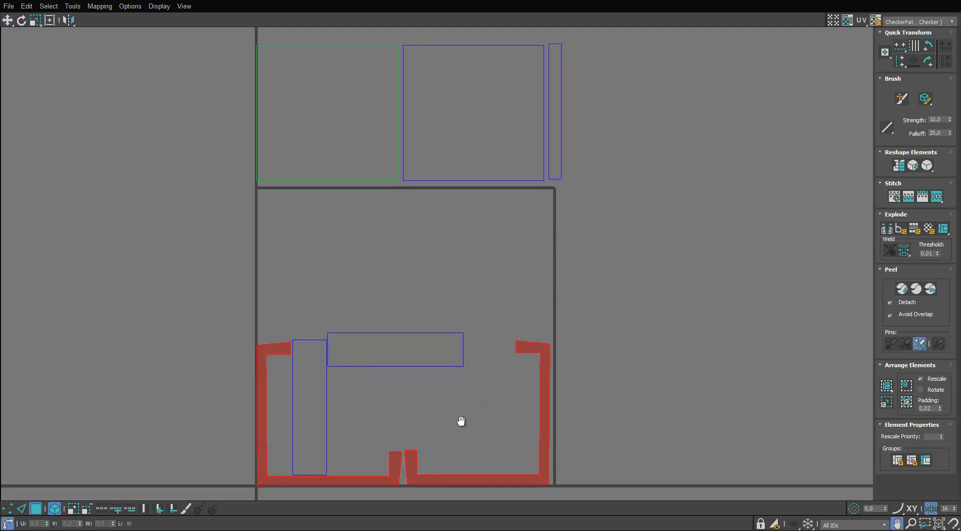
scroll(461, 420, "down", 3)
left_click_drag(455, 461, 454, 189)
left_click_drag(421, 384, 432, 369)
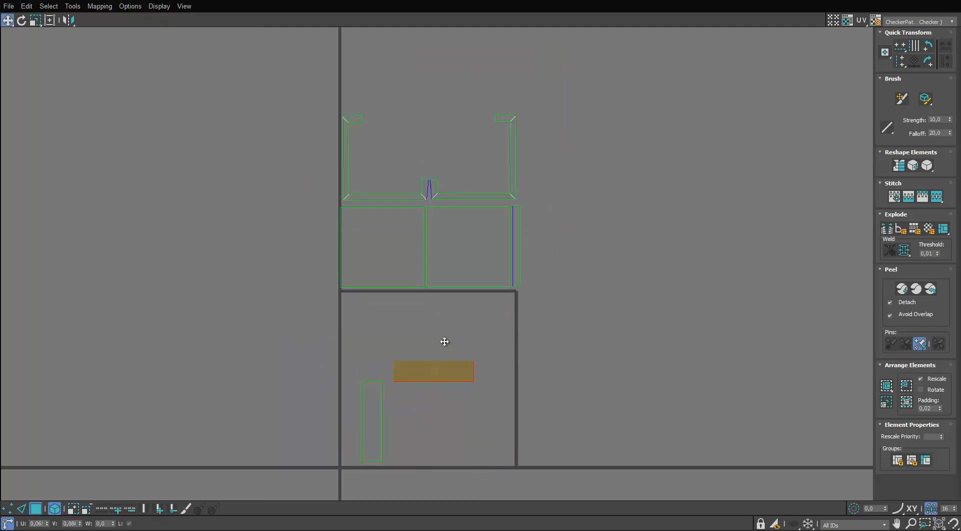
left_click_drag(454, 170, 452, 162)
left_click_drag(378, 424, 383, 176)
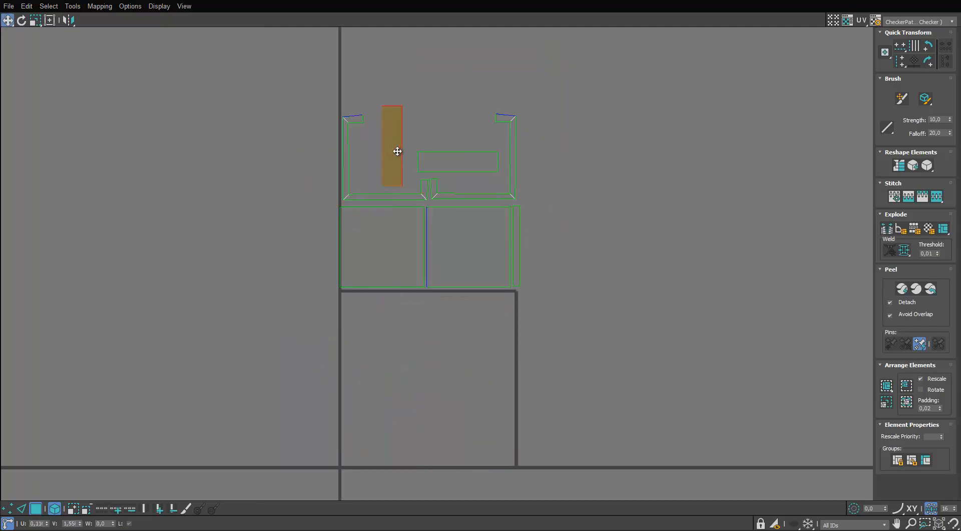
Select all of the bracket's shells, scale them down strongly, and place them above the UV tile's upper-right corner.
scroll(397, 151, "up", 2)
left_click_drag(623, 110, 395, 314, "ctrl")
key("r")
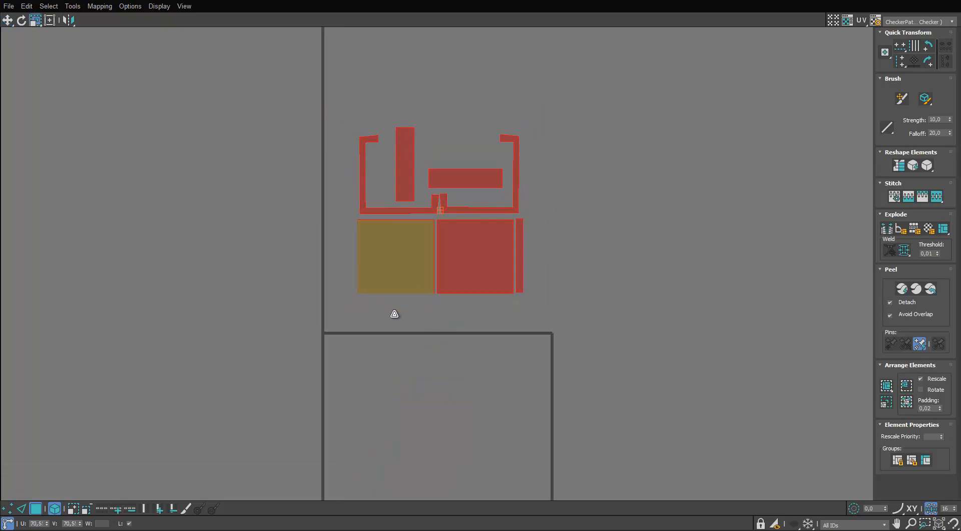
key("w")
left_click_drag(409, 253, 365, 393)
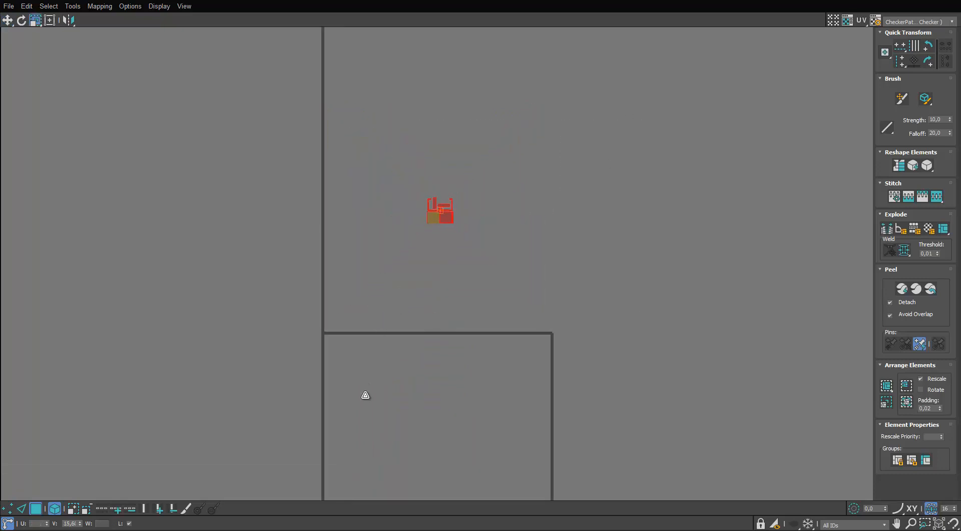
left_click_drag(441, 224, 528, 371)
scroll(526, 317, "up", 3)
key("r")
key("w")
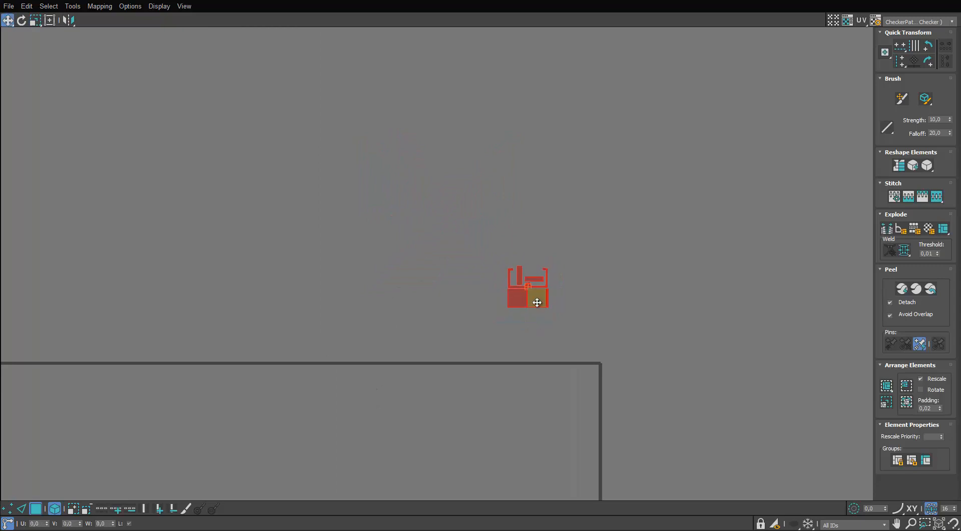
left_click_drag(536, 298, 584, 343)
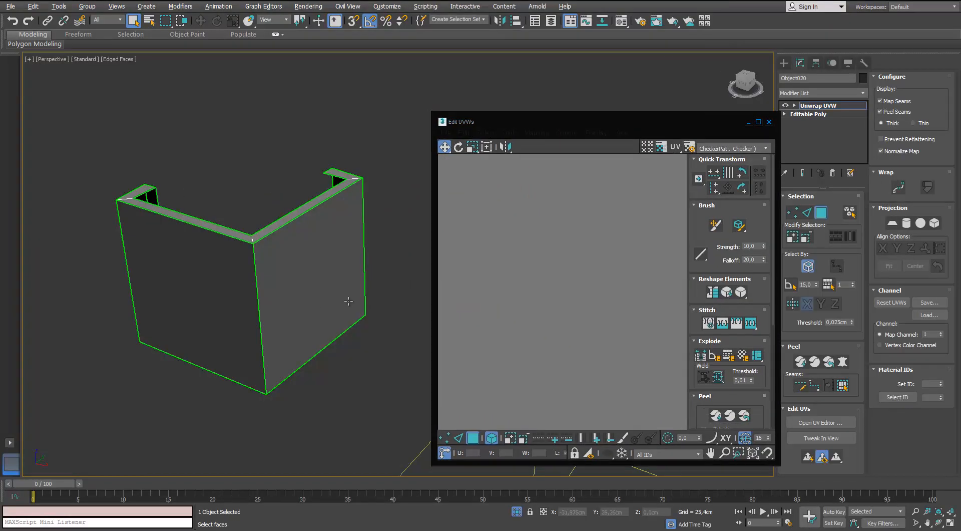
Assign the 02 - Default checker material to the bracket, end isolation, and close the material editor.
key("m")
left_click_drag(580, 142, 358, 210)
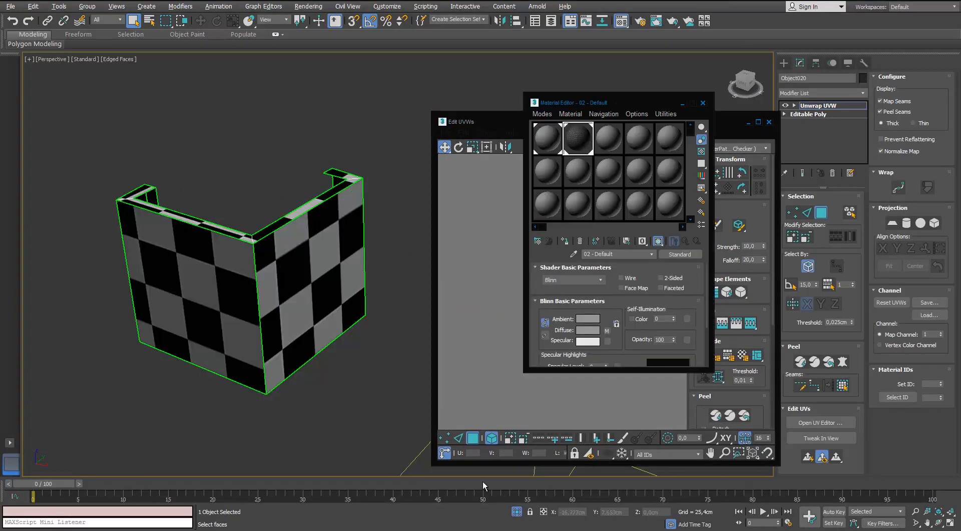
left_click(514, 515)
scroll(299, 306, "down", 5)
middle_click_drag(300, 305, 320, 235)
left_click(703, 103)
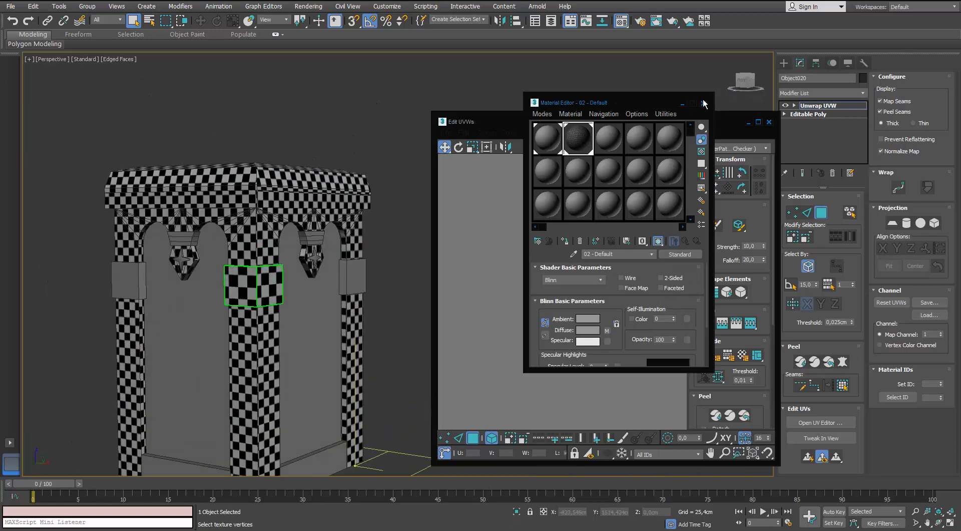
Scale all of the bracket's UV shells until its checker size matches the leg's, then deselect them.
middle_click_drag(595, 331, 588, 296)
scroll(588, 297, "up", 5)
key("ctrl+a")
key("r")
left_click_drag(533, 349, 535, 331)
middle_click_drag(214, 307, 263, 304, "alt")
left_click_drag(517, 344, 516, 370)
middle_click_drag(199, 265, 210, 264, "alt")
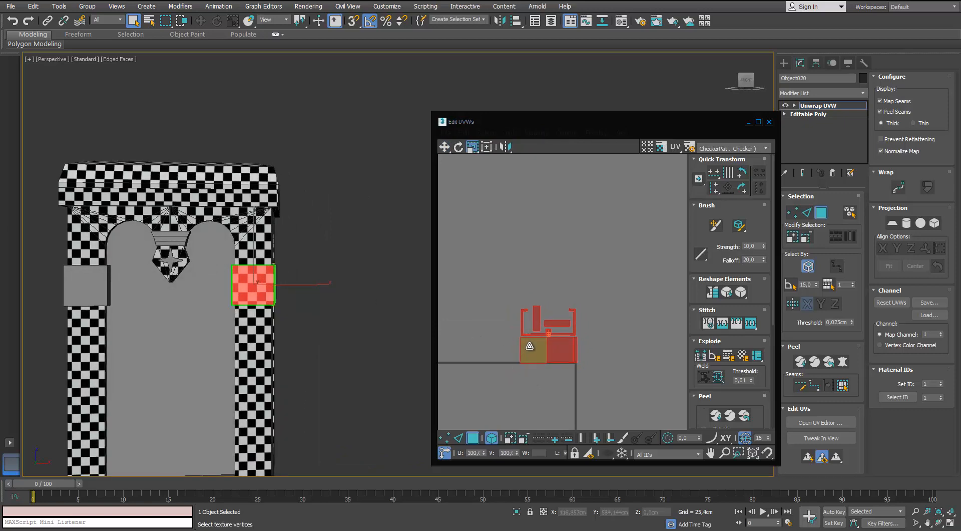
mouse_move(529, 345)
left_mouse_down()
mouse_move(533, 353)
mouse_move(528, 345)
left_mouse_up()
key("w")
left_click(592, 335)
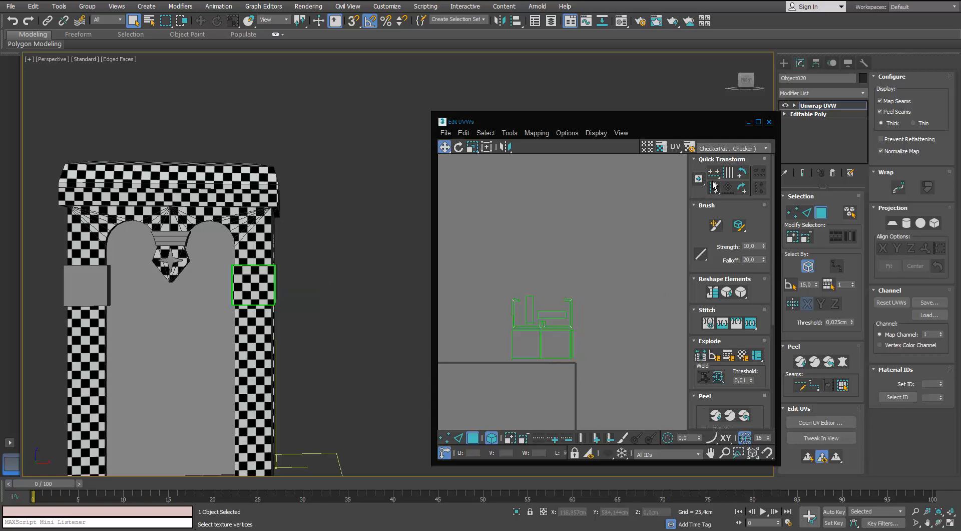
Close the UV editor, leave face selection, and isolate the tapered collar above the hanging ornament between the arches.
left_click(769, 123)
left_click(817, 212)
left_click(501, 235)
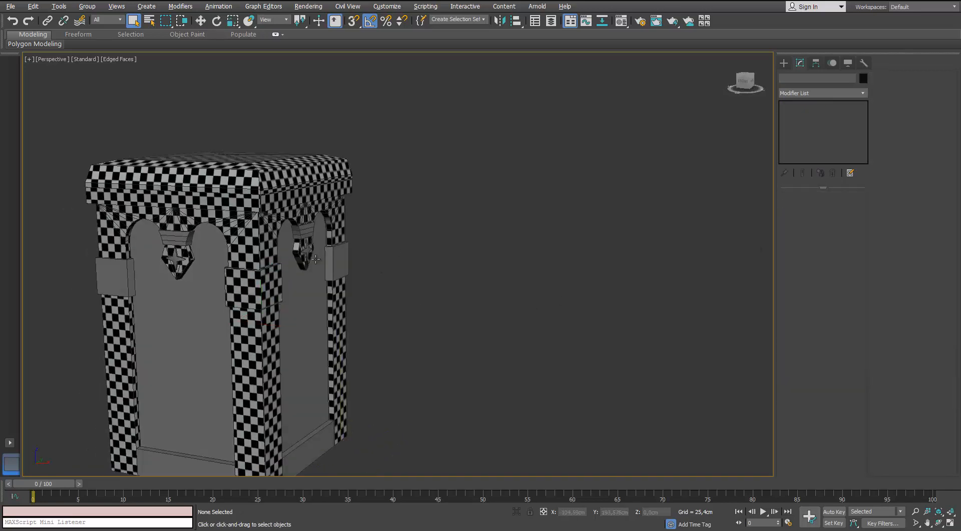
middle_click_drag(441, 241, 380, 225, "alt")
left_click(306, 228)
key("alt+q")
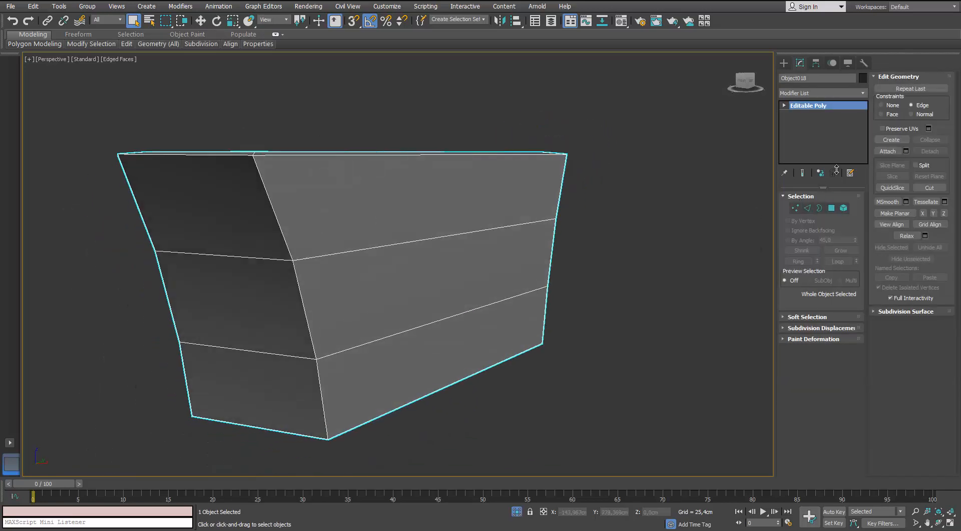
Add an Unwrap UVW modifier to the tapered collar and open its UV editor beside the model.
left_click(859, 95)
key("u")
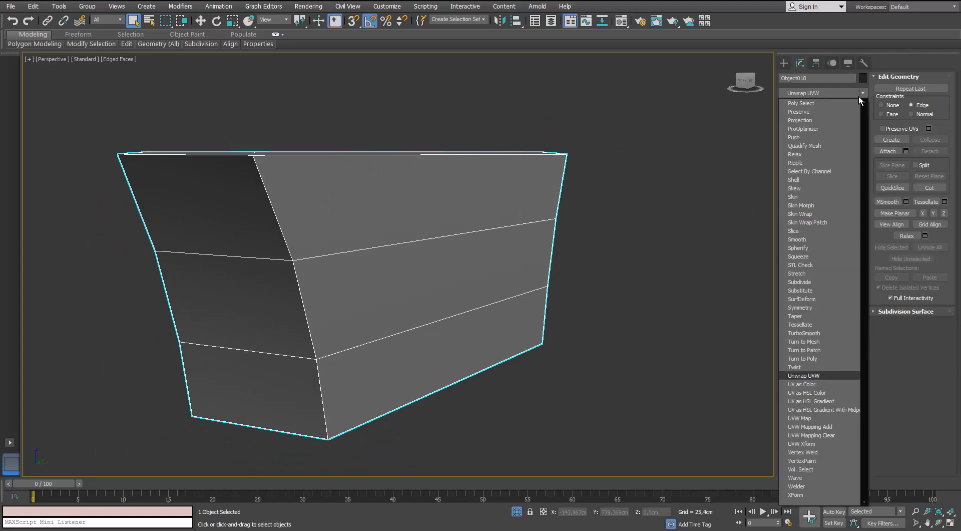
key("Return")
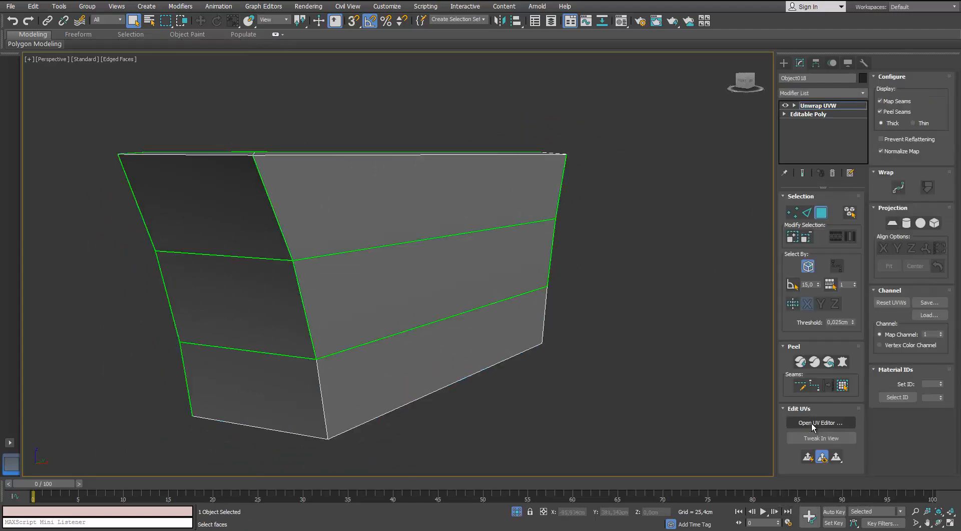
middle_click_drag(560, 236, 345, 238, "alt")
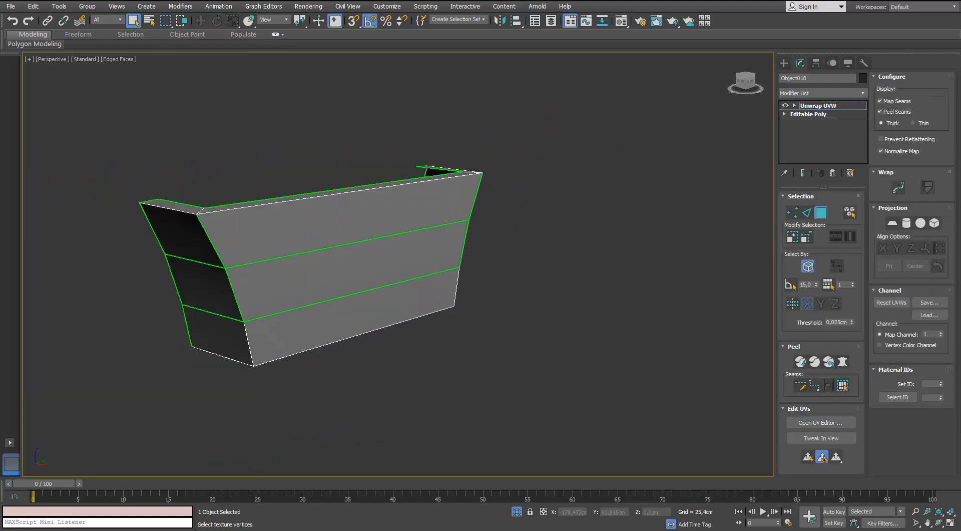
left_click_drag(710, 66, 647, 97)
Select all of the collar's faces and unwrap them into UV shells with Normal Mapping.
left_click(367, 227)
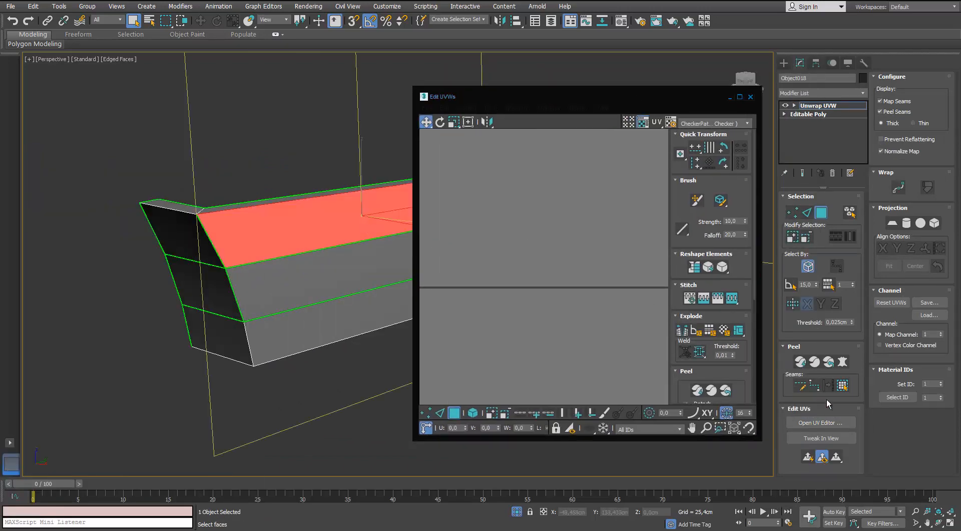
key("ctrl+a")
left_click(518, 108)
left_click(527, 135)
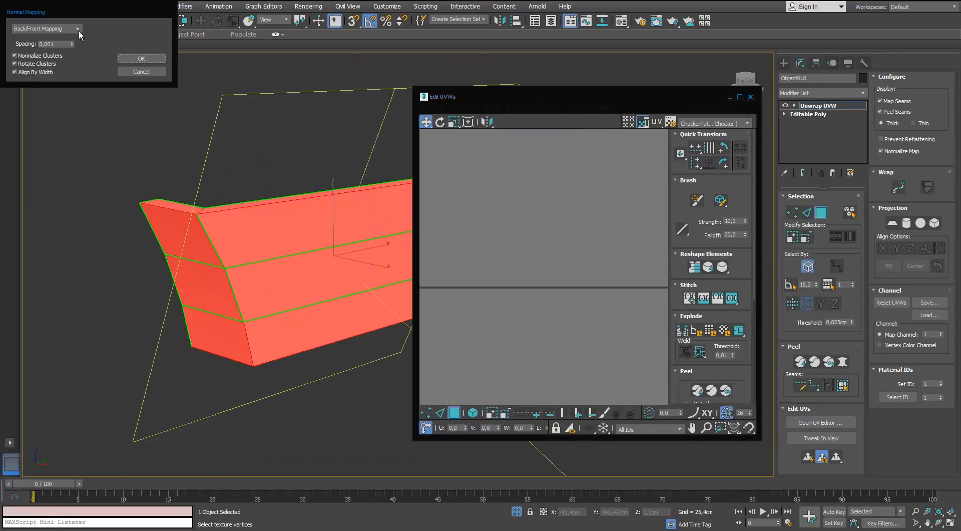
left_click(75, 29)
left_click(32, 63)
left_click(127, 53)
left_click(519, 107)
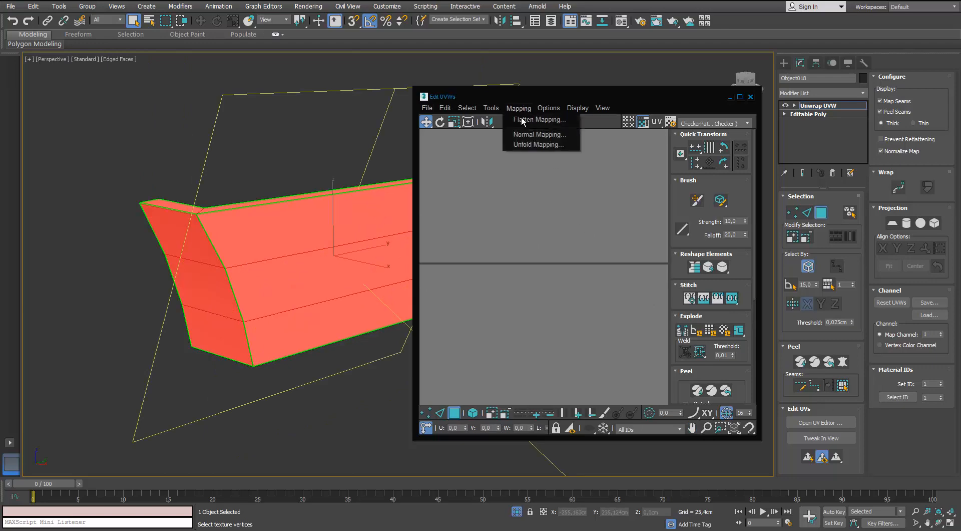
left_click(527, 134)
left_click(140, 60)
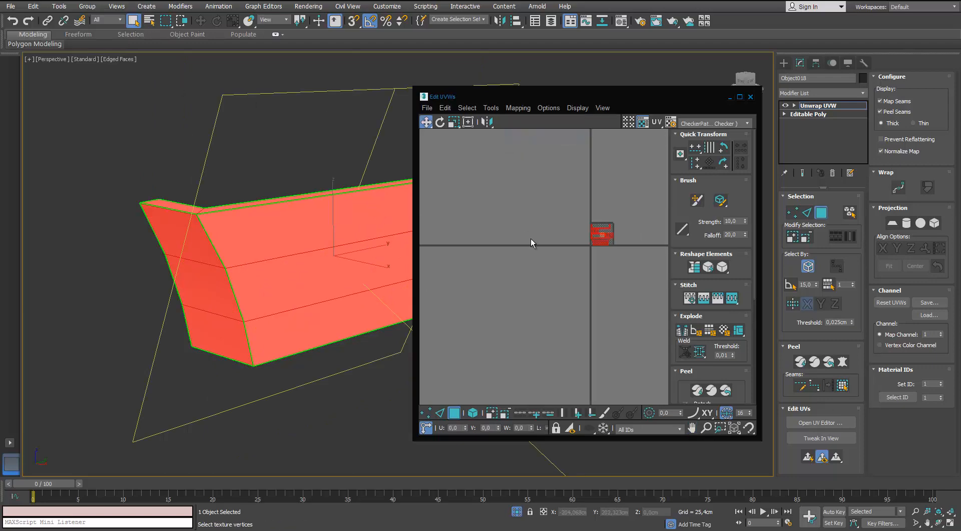
Enlarge the UV editor to full screen, pack the collar's shells, and hide the checker background.
left_click(739, 96)
left_click(886, 385)
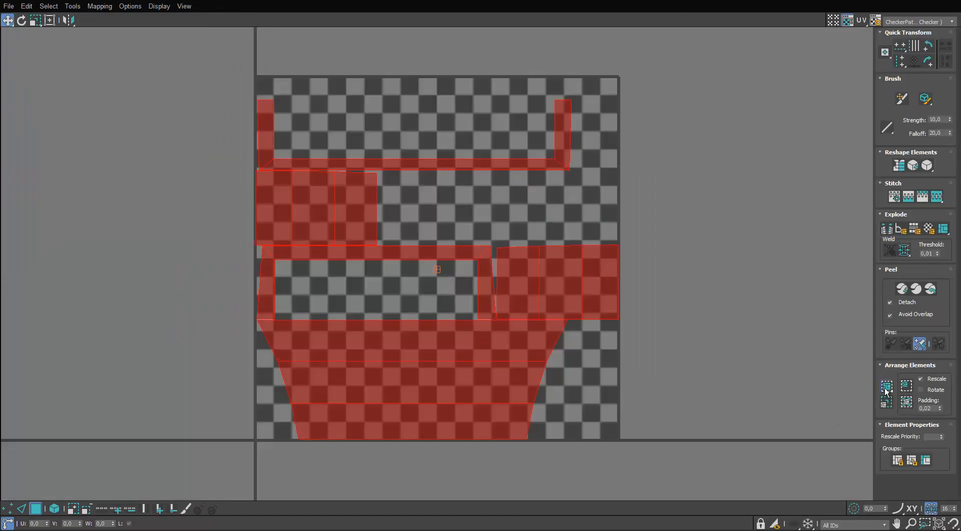
scroll(565, 200, "up", 2)
scroll(560, 326, "down", 2)
left_click(832, 21)
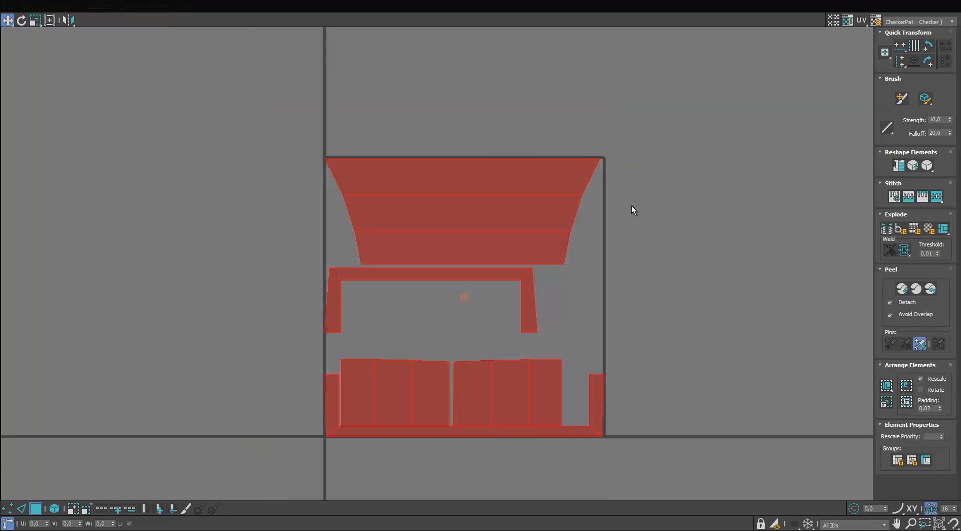
Move the collar's two three-panel side shells above the UV tile, inspect their border edges, and return to face selection.
left_click(421, 335)
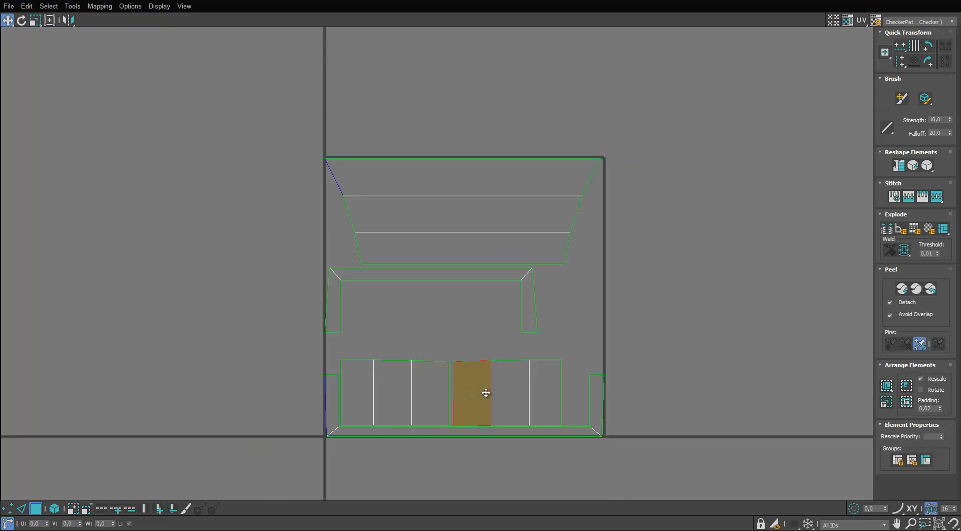
left_click_drag(483, 366, 428, 392)
left_click_drag(429, 392, 429, 113)
middle_click_drag(432, 114, 430, 159)
key("2")
left_click(472, 192)
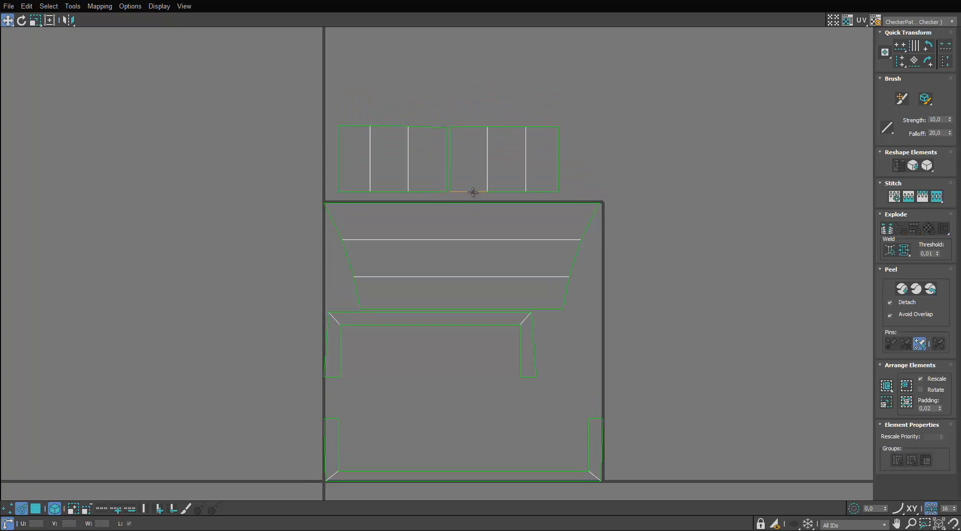
left_click(418, 126)
left_click(36, 508)
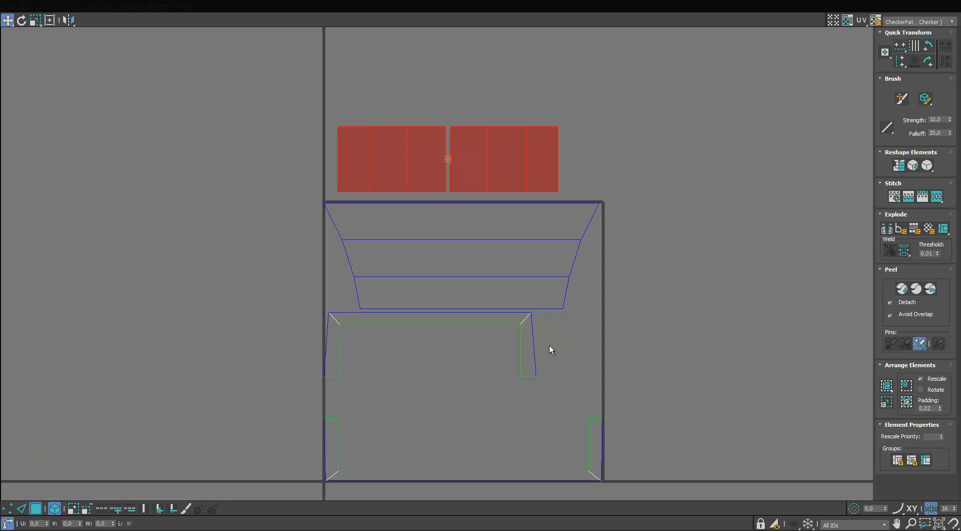
Move the collar's two U-shaped shells up beside its other side shells above the UV tile.
left_click_drag(526, 354, 555, 431)
left_click(522, 474, "ctrl")
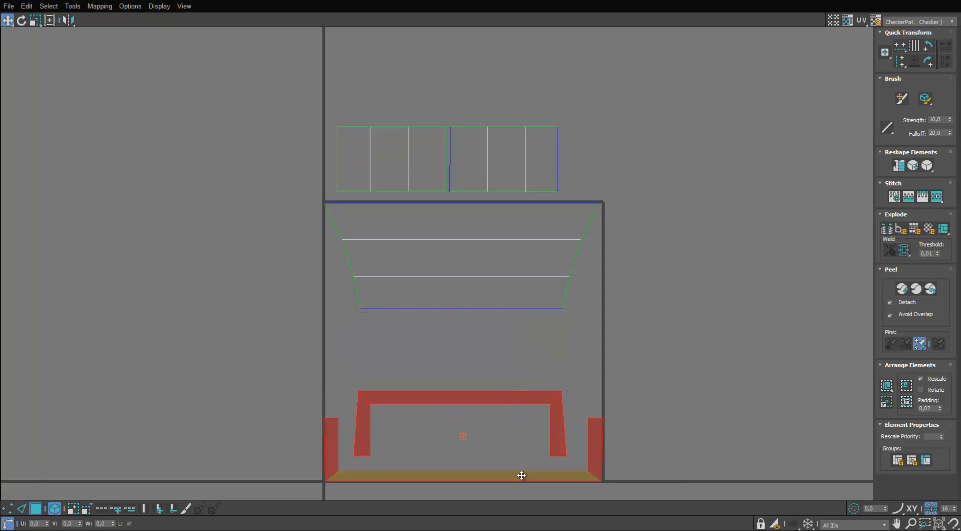
left_click_drag(522, 473, 515, 117)
Select all of the collar's shells, shrink them outside the UV tile near its upper-right corner, and return the UV editor to a window.
left_click_drag(716, 70, 443, 313)
key("r")
left_click_drag(501, 153, 640, 215)
key("w")
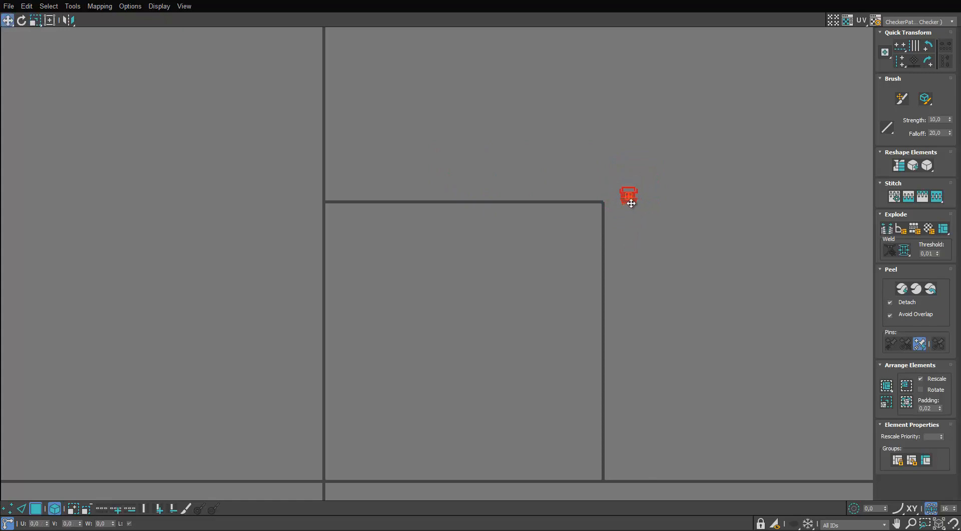
double_click(633, 6)
left_click(426, 361)
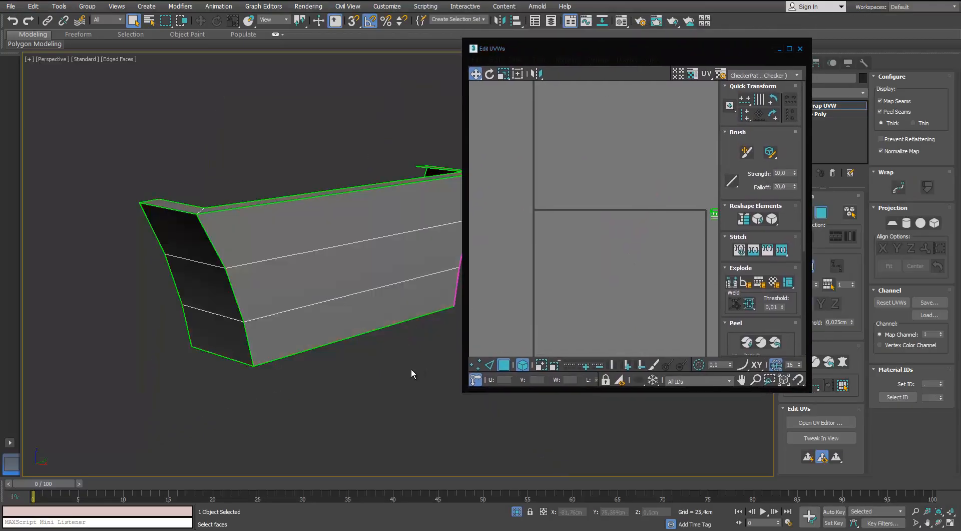
Apply the checker material to the collar and end isolation to show the whole stool.
key("m")
left_click_drag(316, 242, 308, 244)
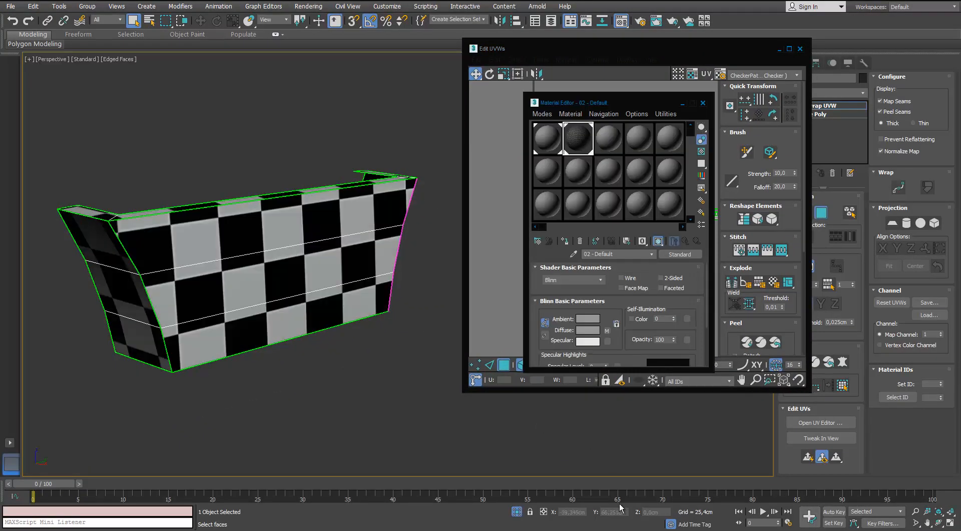
left_click(517, 511)
scroll(303, 258, "up", 5)
scroll(322, 244, "up", 3)
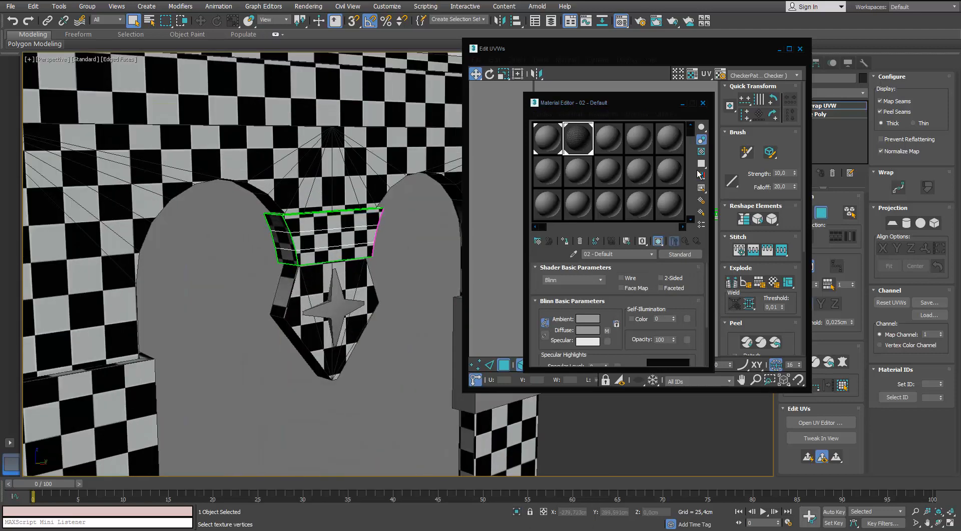
left_click(702, 102)
Select all of the collar's shells and scale them until its checker squares match those on the surrounding stool parts.
scroll(593, 193, "up", 3)
left_click_drag(640, 174, 554, 261)
scroll(593, 195, "up", 2)
key("r")
left_click_drag(601, 223, 591, 264)
middle_click_drag(272, 223, 332, 211, "alt")
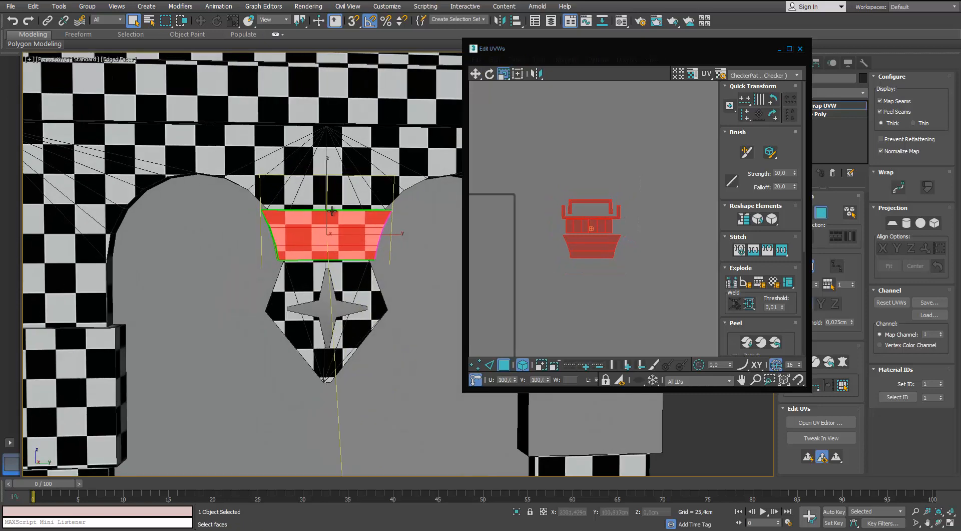
left_click_drag(596, 233, 593, 236)
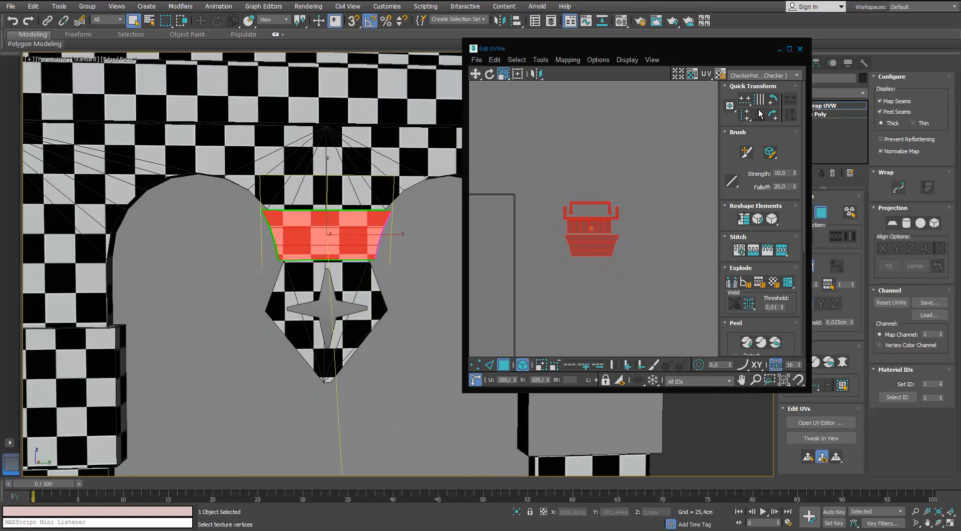
Close the collar's UV editor, leave face selection, and bring the stool's upper part into view.
left_click(800, 49)
left_click(821, 213)
left_click(676, 255)
scroll(672, 255, "down", 4)
scroll(481, 277, "up", 2)
middle_click_drag(596, 251, 584, 275, "alt")
left_click(219, 226)
left_click(122, 288, "ctrl")
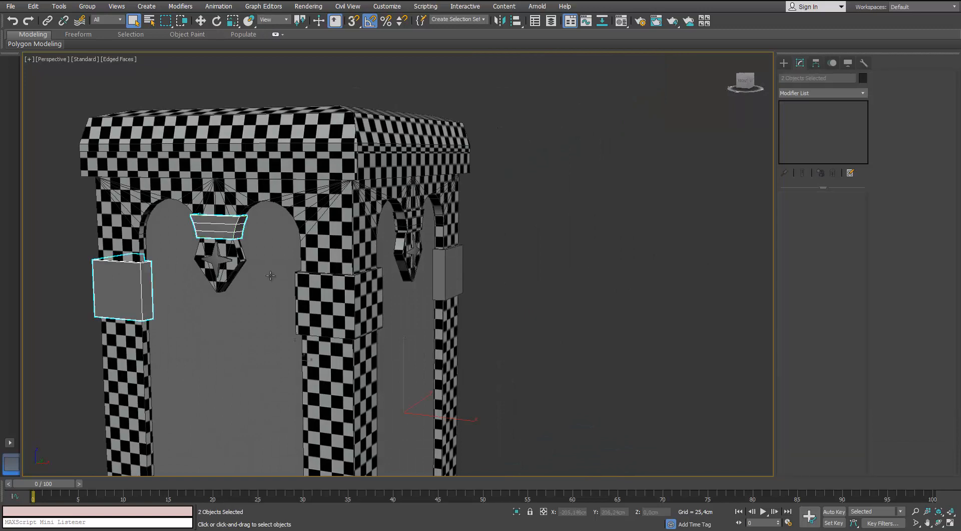
left_click(448, 266, "ctrl")
middle_click_drag(551, 242, 525, 232)
left_click(526, 231)
Select the grey corner brackets and collars around the stool and assign them the checker material.
left_click(430, 263)
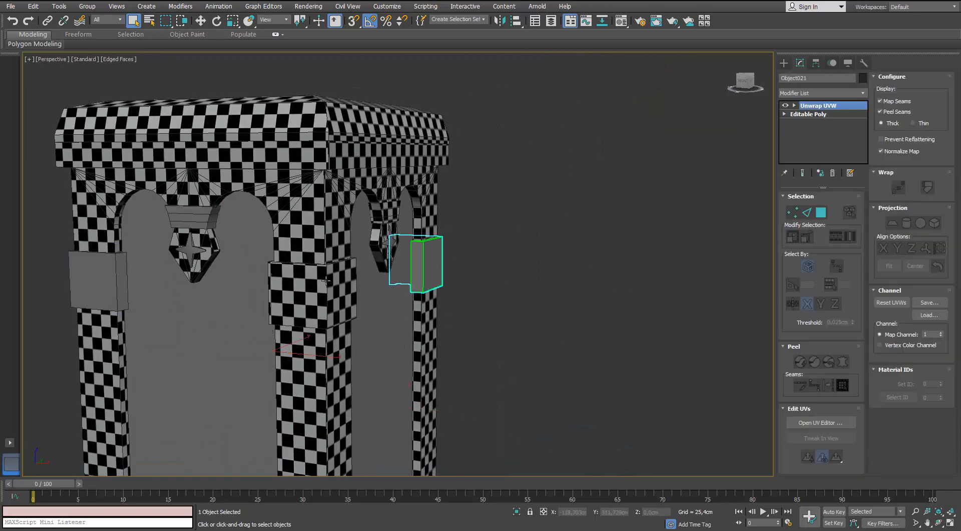
left_click(83, 273, "ctrl")
left_click(198, 217, "ctrl")
middle_click_drag(448, 250, 281, 241, "alt")
left_click(306, 225, "ctrl")
left_click(414, 283, "ctrl")
middle_click_drag(591, 288, 424, 281, "alt")
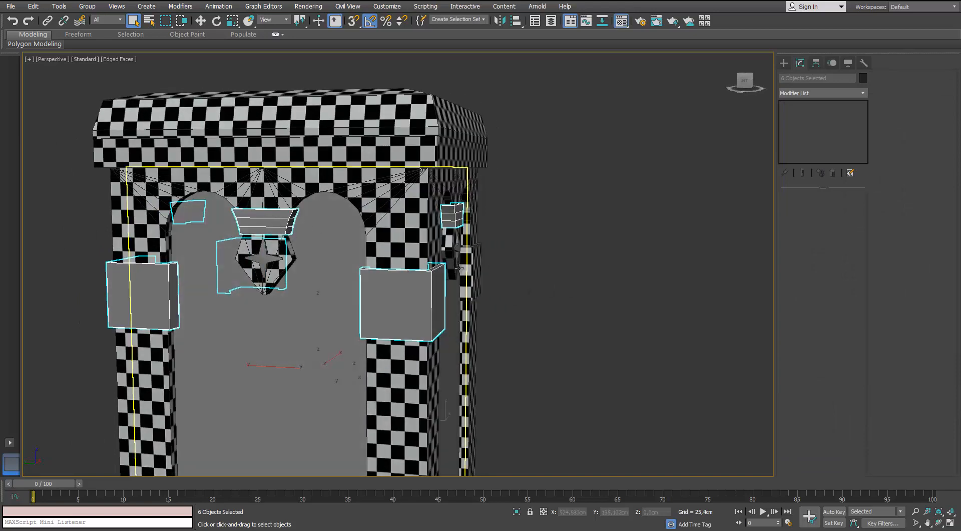
key("m")
left_click(565, 240)
left_click(703, 103)
left_click(551, 201)
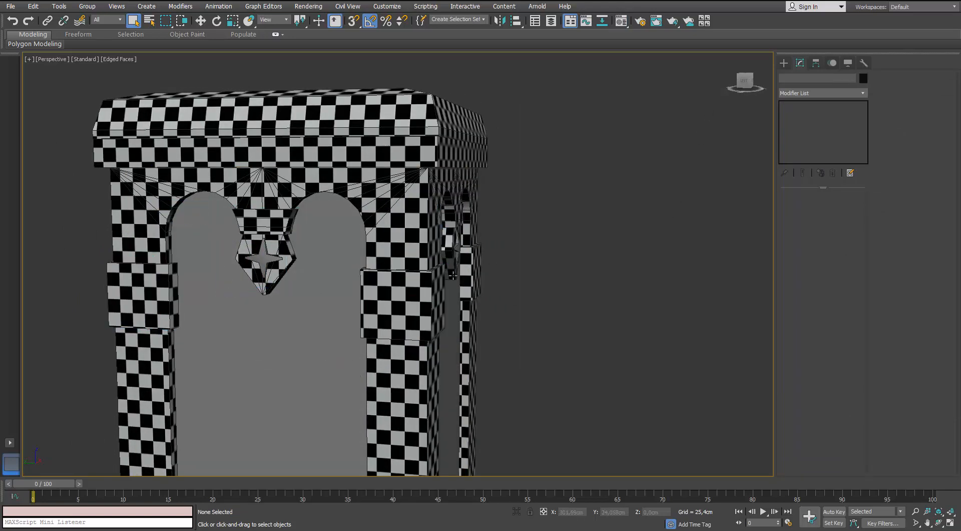
Isolate the four-pointed star on the hanging ornament, add an Unwrap UVW modifier, and open its UV editor beside the model.
middle_click_drag(215, 316, 273, 330, "alt")
left_click(292, 284)
key("alt+q")
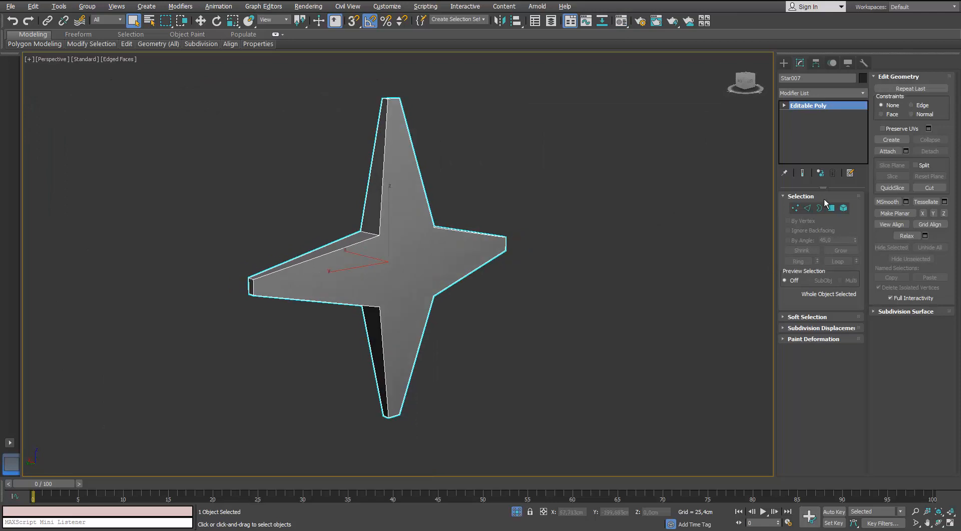
left_click(862, 94)
key("u")
key("Return")
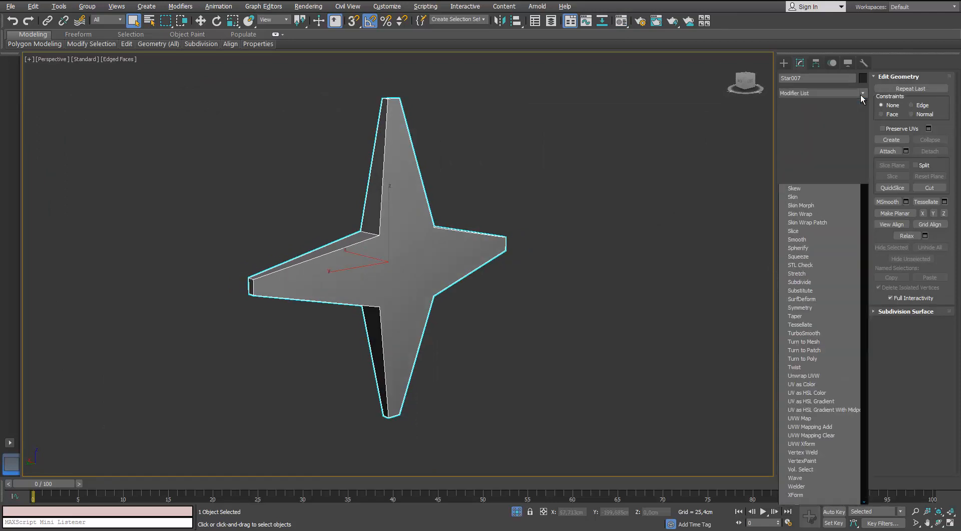
middle_click_drag(329, 292, 365, 263)
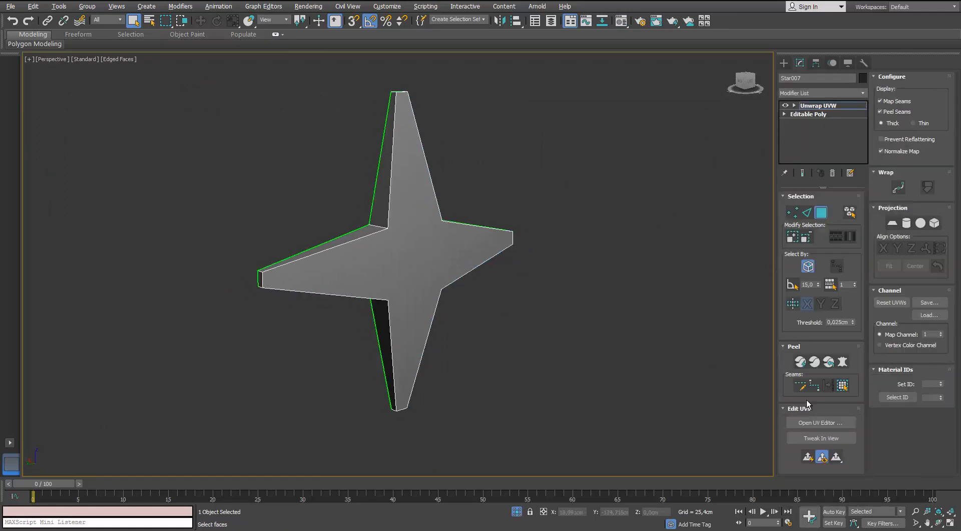
middle_click_drag(537, 232, 384, 243)
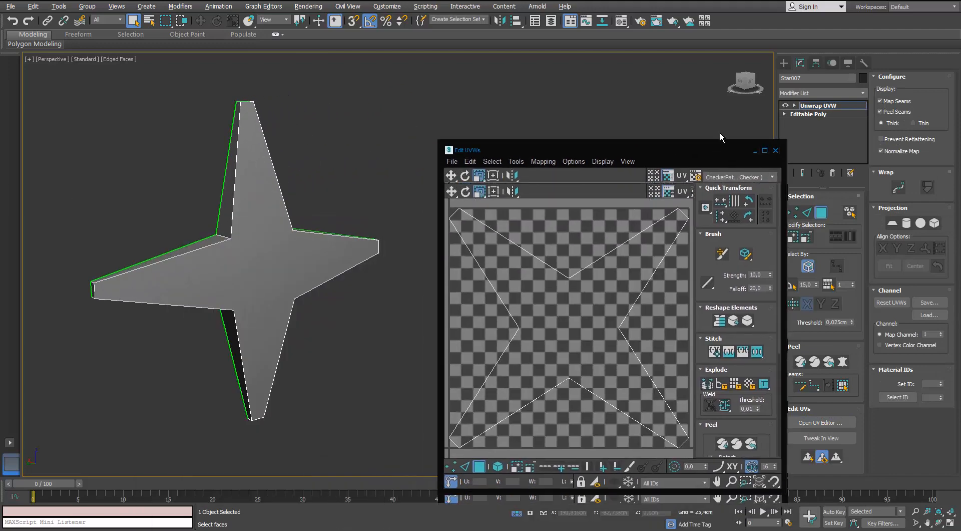
left_click_drag(720, 131, 696, 114)
Select all of the star's faces and unwrap them using Normal Mapping with the Box Mapping option.
left_click(560, 226)
key("ctrl+a")
scroll(551, 228, "down", 2)
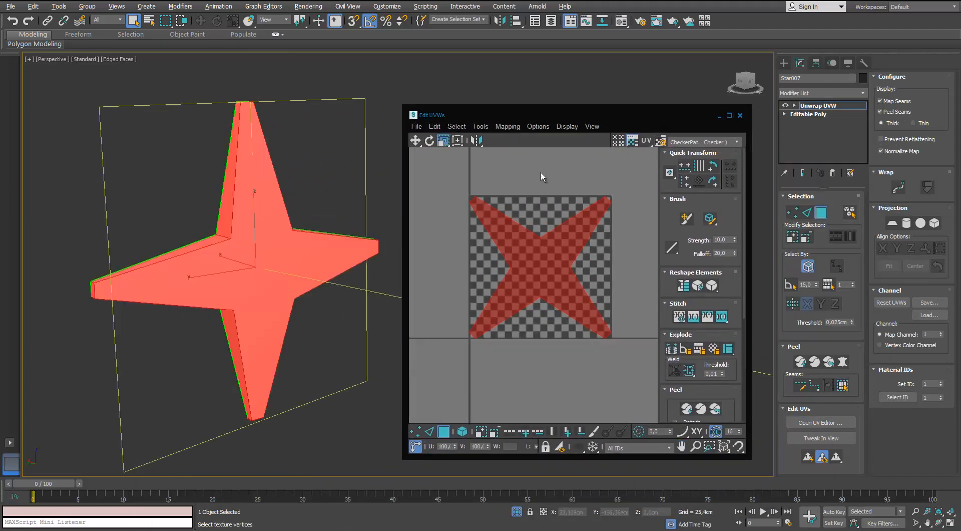
scroll(542, 172, "up", 1)
left_click_drag(528, 108, 542, 68)
left_click(493, 85)
mouse_move(520, 85)
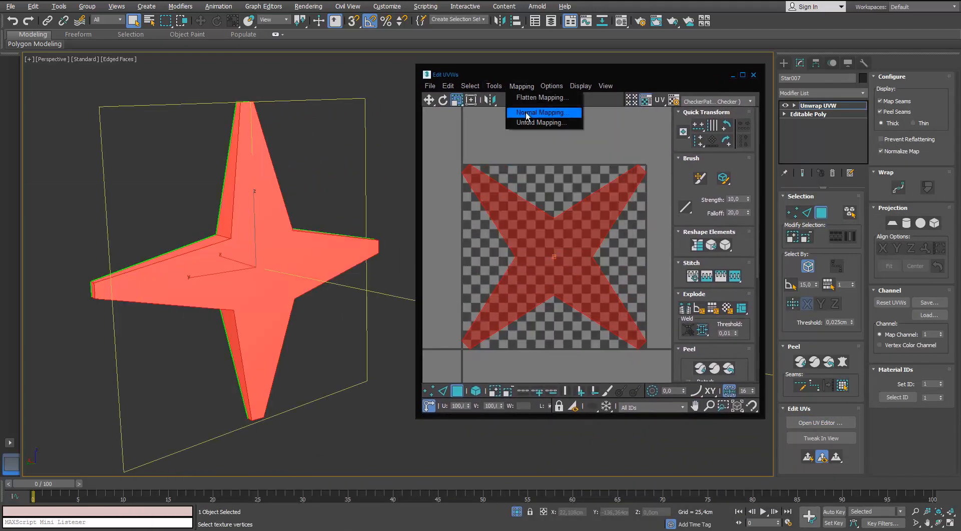
left_click(523, 113)
left_click(35, 61)
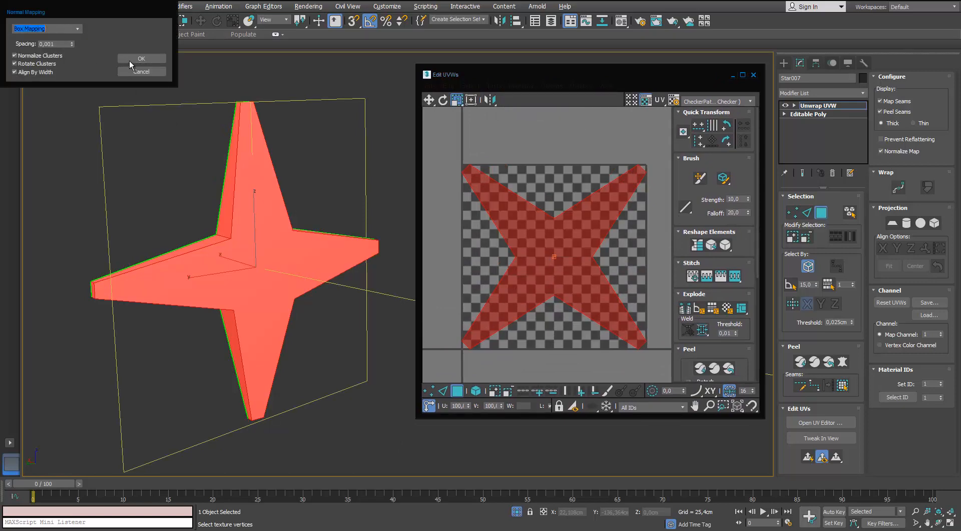
left_click(141, 58)
Enlarge the UV editor to full screen, hide the checker background, and scale the star's shells down.
left_click(742, 75)
scroll(554, 186, "up", 1)
middle_click_drag(555, 187, 558, 160)
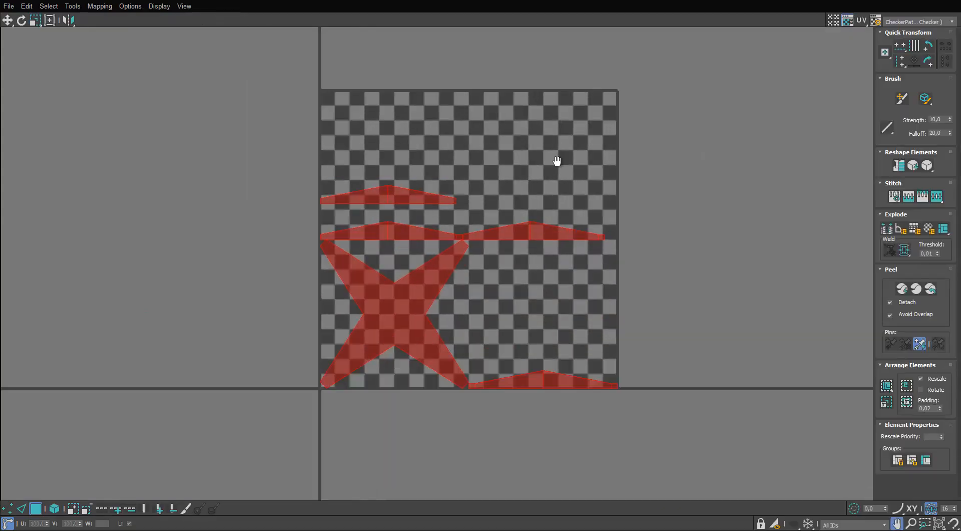
left_click(847, 22)
scroll(463, 238, "up", 2)
scroll(447, 230, "down", 1)
left_click_drag(425, 277, 396, 353)
scroll(466, 290, "up", 1)
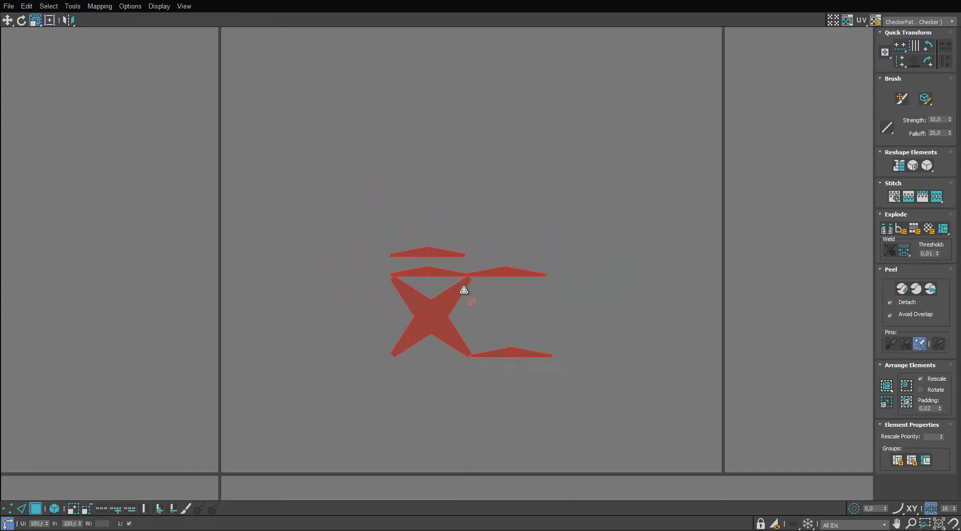
Stack the star's two outlying strip shells above the other strip shells over the star-shaped shell.
left_click(465, 290)
left_click(506, 350)
scroll(508, 349, "up", 2)
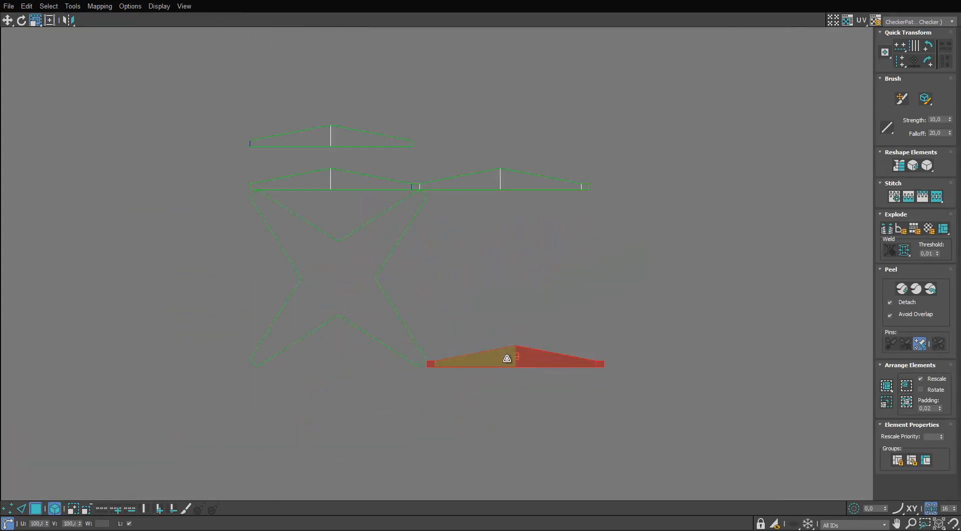
left_click_drag(507, 358, 506, 243)
key("ctrl+z")
key("w")
left_click_drag(517, 353, 333, 108)
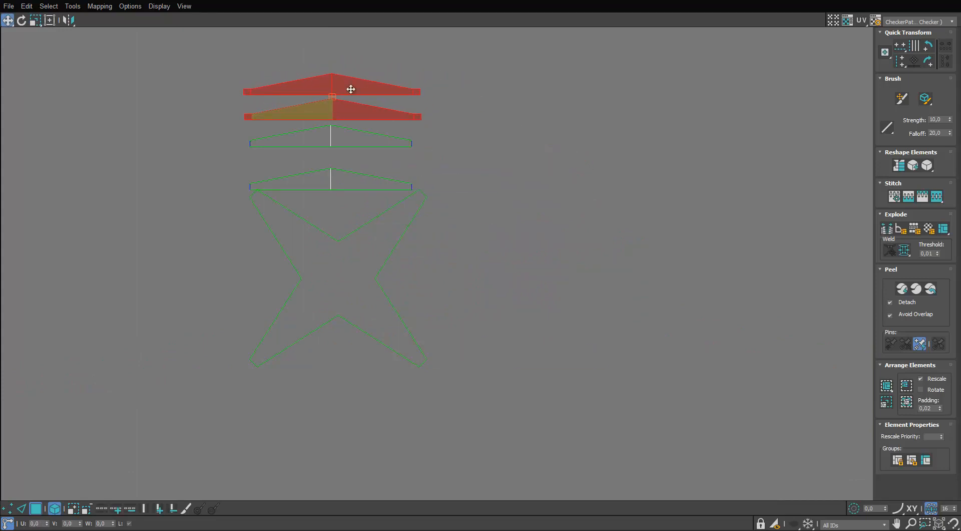
Select all of the star's shells, shrink them, and move them outside the UV tile beyond its upper-right corner.
key("ctrl+a")
scroll(332, 306, "down", 2)
left_click_drag(343, 292, 664, 169)
key("r")
middle_click_drag(698, 163, 606, 300)
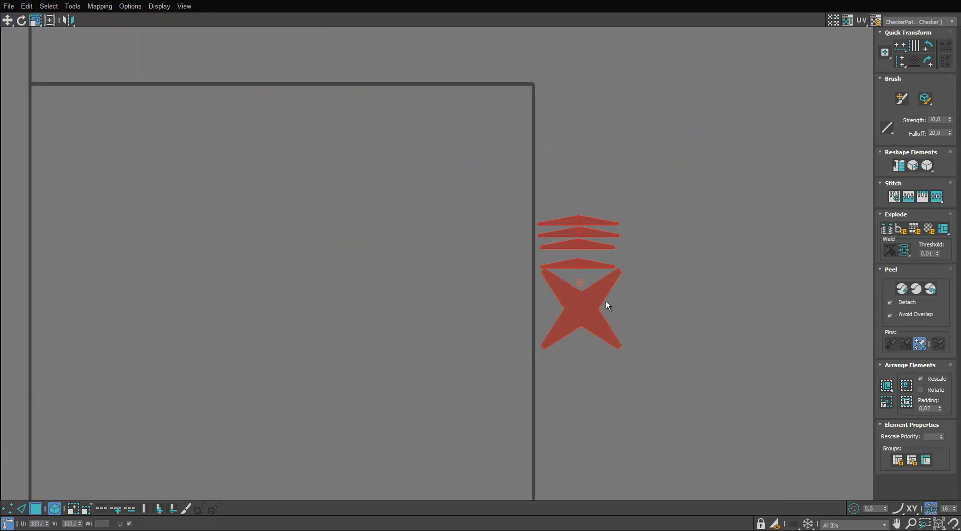
left_click_drag(604, 302, 566, 365)
key("w")
middle_click_drag(579, 290, 519, 298)
left_click_drag(519, 299, 519, 172)
middle_click_drag(516, 200, 488, 338)
left_click_drag(488, 339, 489, 216)
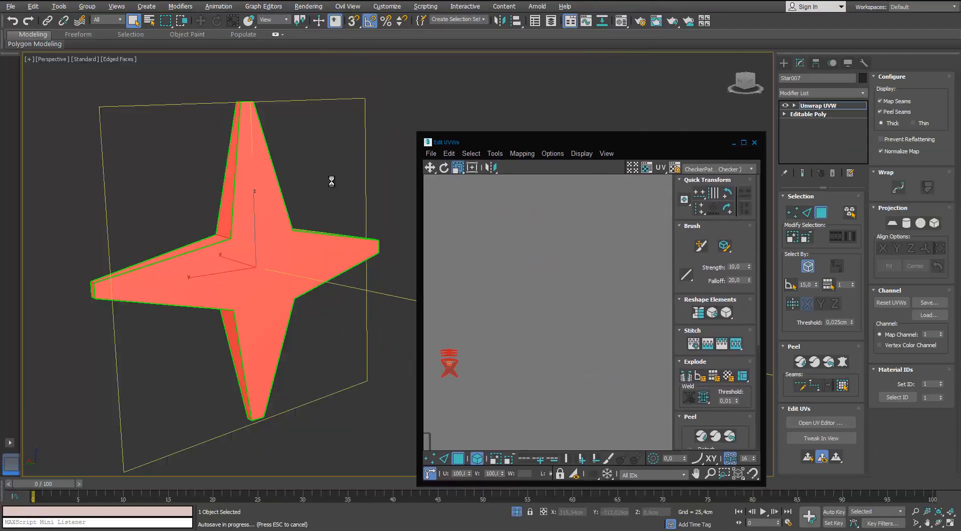
Apply the checker material to the star and end isolation to show it on the stool.
left_click(332, 177)
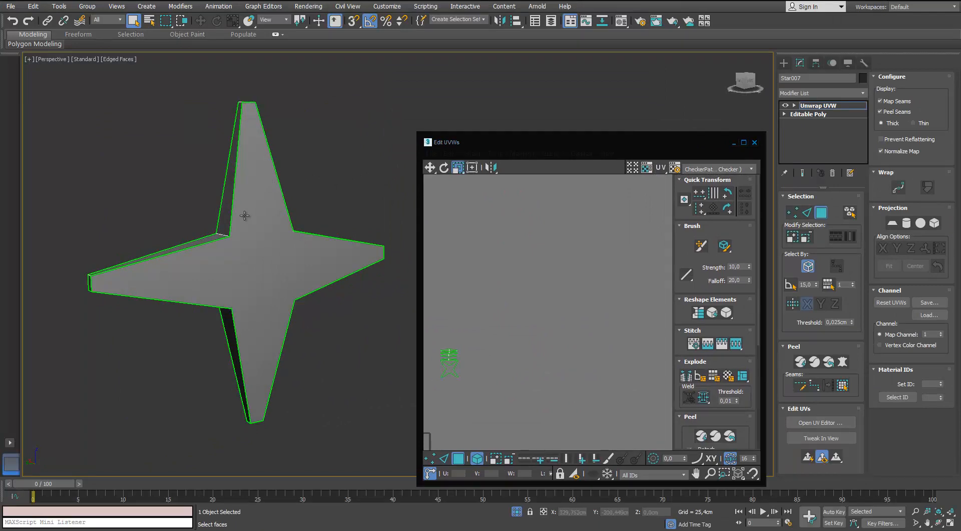
key("m")
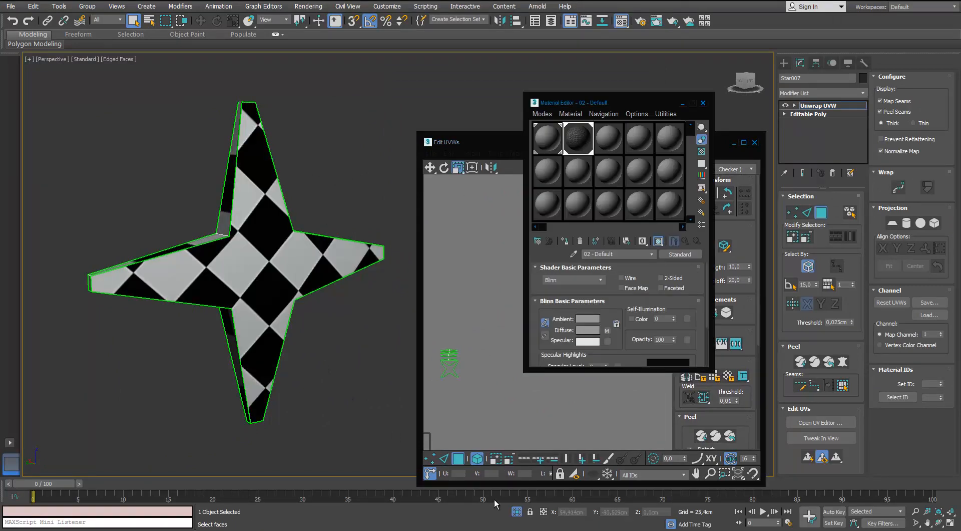
left_click(516, 511)
key("m")
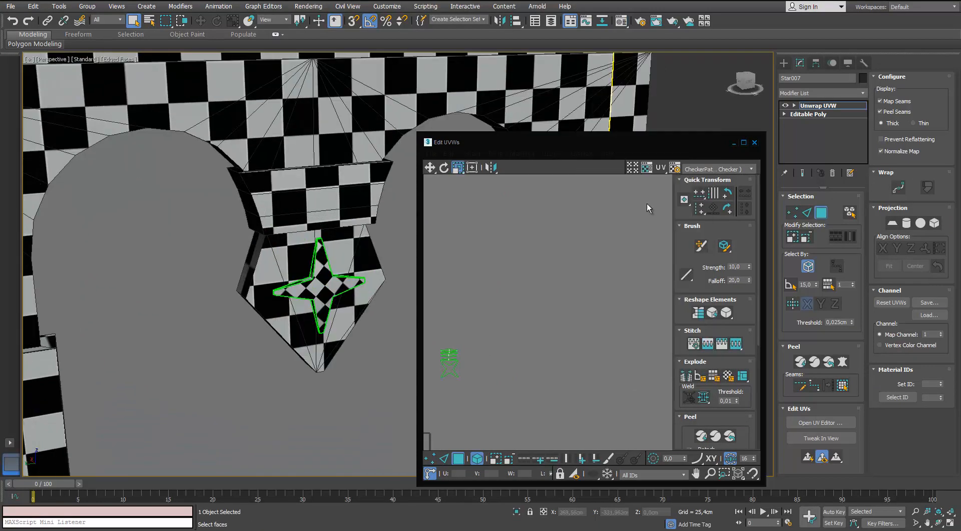
Rotate the star-shaped shell until its points align vertically and horizontally, and place it just below the strip shells.
scroll(496, 349, "up", 3)
left_click(485, 291)
scroll(483, 287, "up", 4)
key("e")
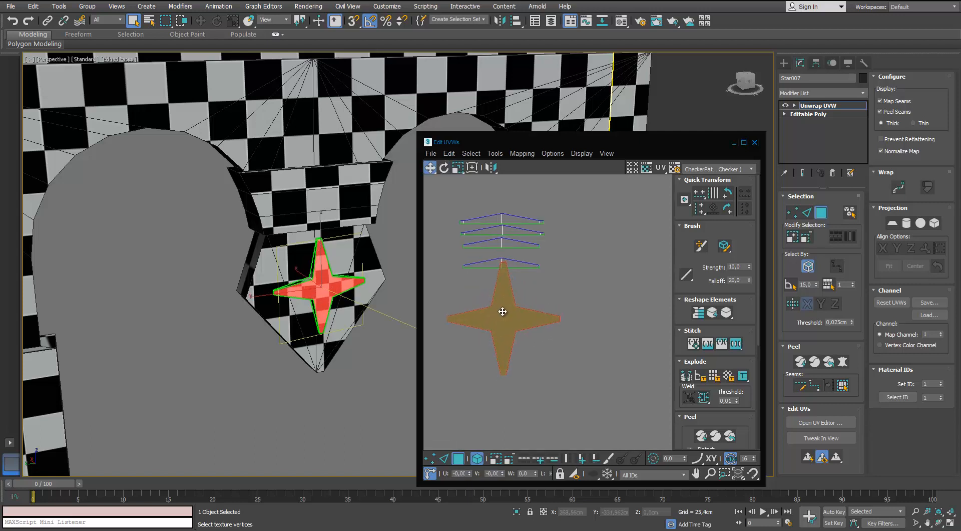
left_click_drag(500, 318, 494, 334)
key("ctrl+a")
left_click(471, 341)
Close the star's UV editor, deselect the star, and inspect the checker scale on the ornament and stool.
middle_click_drag(370, 286, 348, 283, "alt")
scroll(348, 282, "down", 3)
left_click(755, 142)
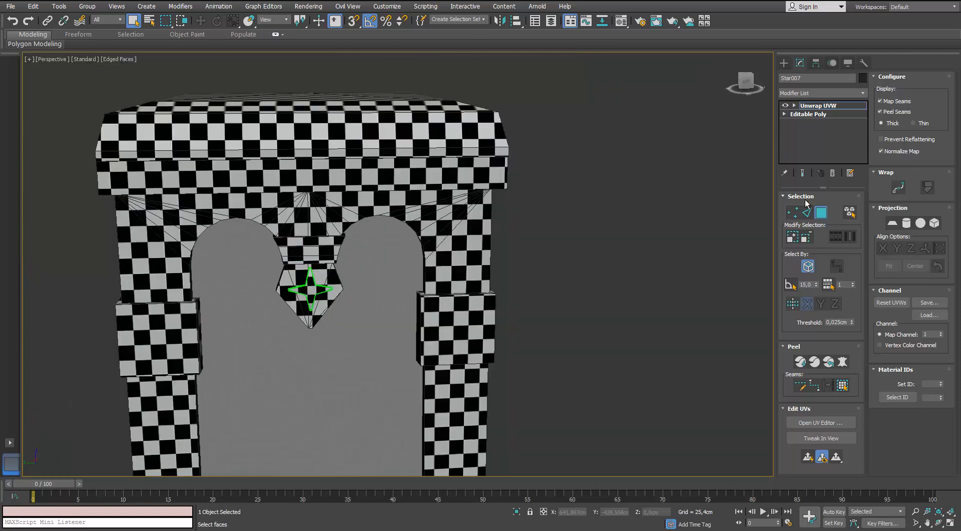
left_click(573, 243)
scroll(396, 268, "up", 5)
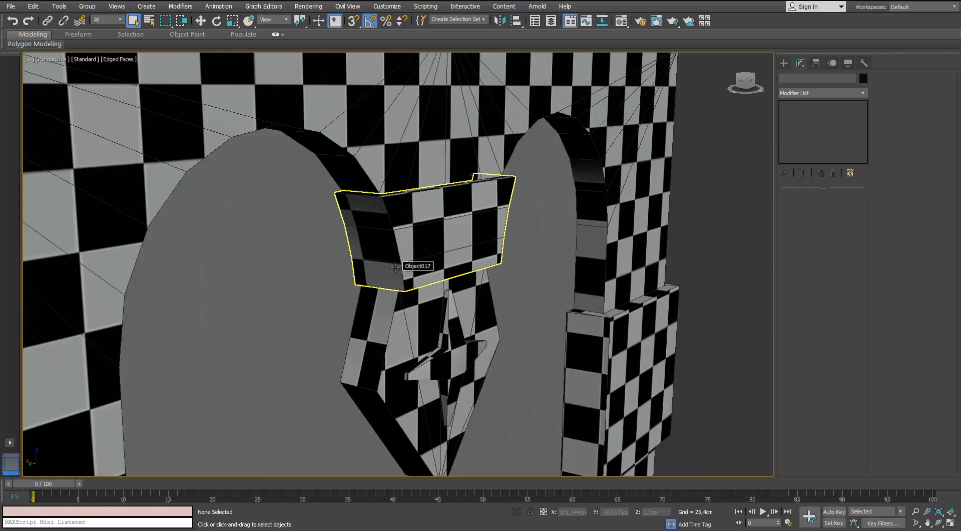
scroll(400, 265, "down", 10)
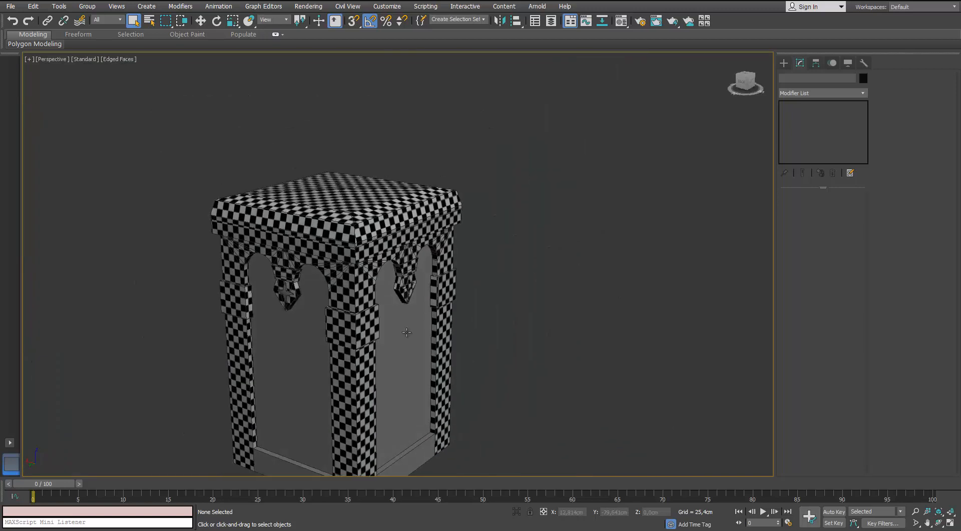
Isolate the rail at the foot of the stool's side panel, add an Unwrap UVW modifier, and open its UV editor.
left_click(420, 456)
middle_click_drag(425, 421, 395, 299)
key("alt+q")
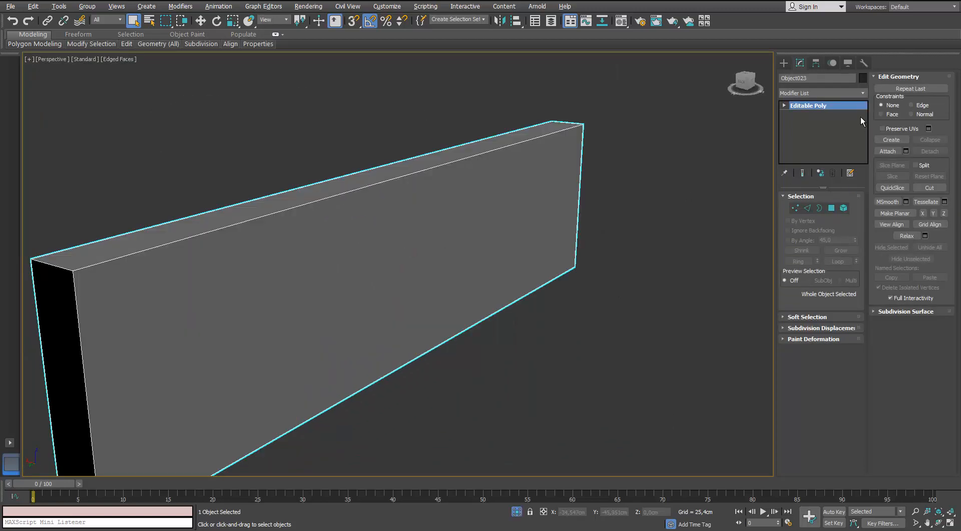
left_click(862, 93)
key("u")
key("Return")
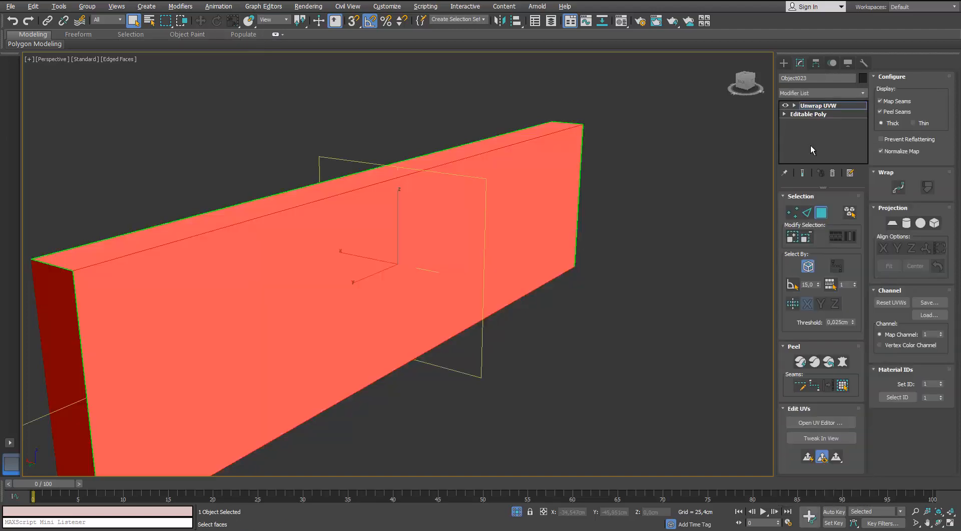
left_click(821, 422)
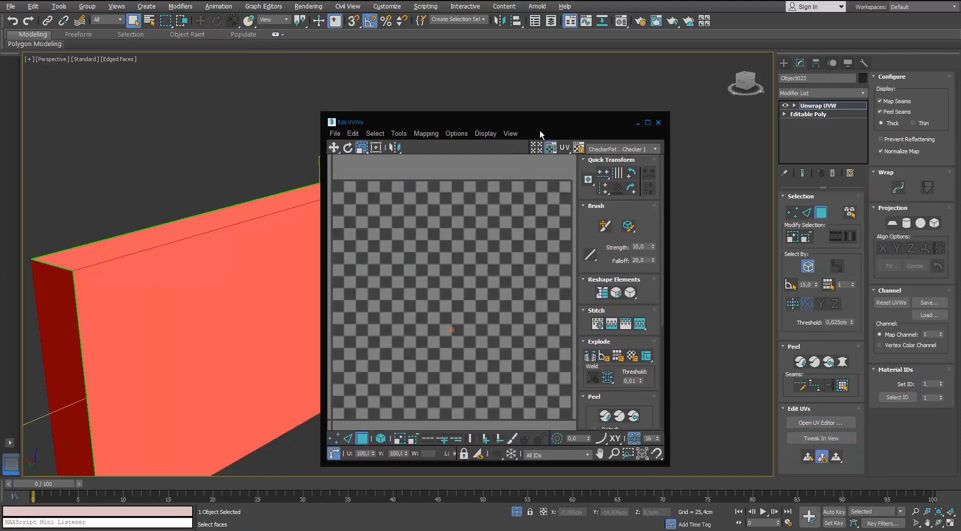
Apply Normal Mapping with the Box Mapping option to the rail's faces and enlarge the UV editor to full screen.
left_click(428, 133)
left_click(440, 161)
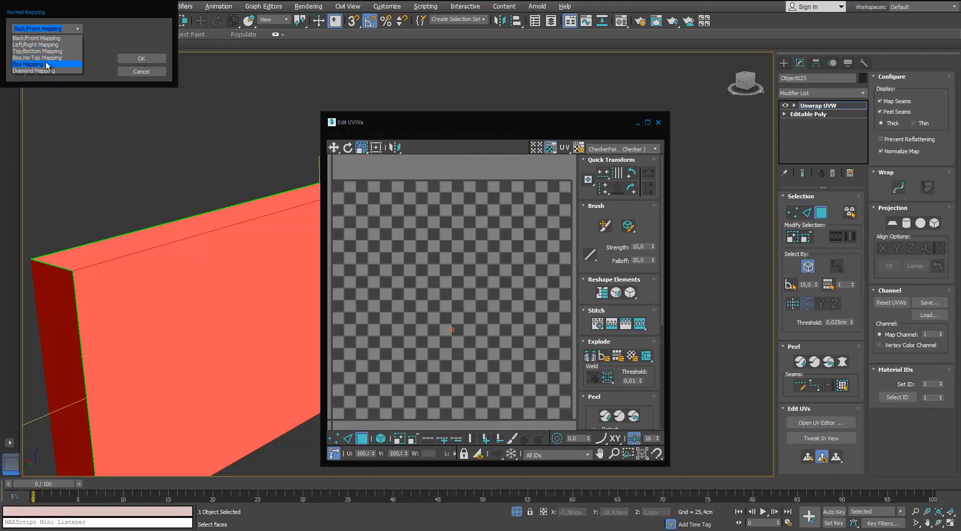
left_click(46, 64)
left_click(141, 58)
left_click(647, 122)
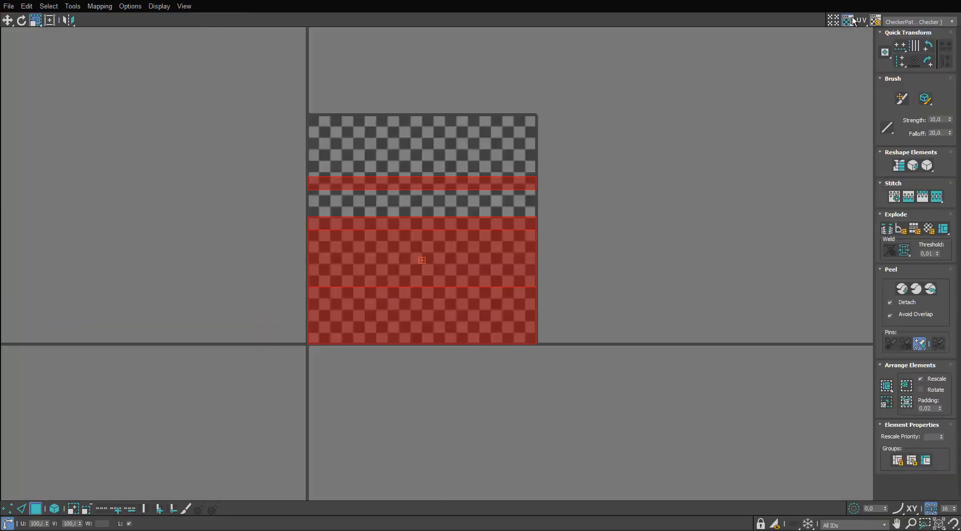
Hide the checker background in the UV editor and pack the rail's shells together.
left_click(851, 20)
left_click(890, 403)
scroll(518, 233, "up", 2)
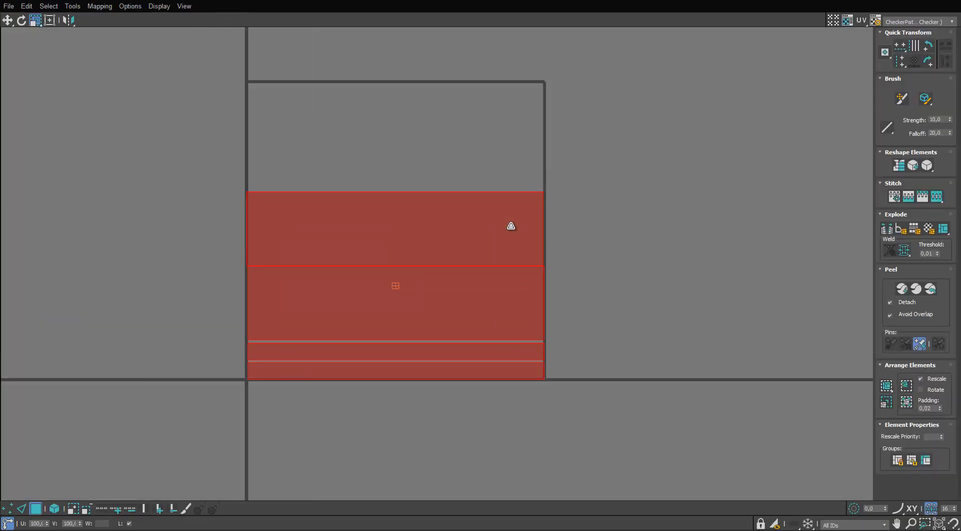
Clear the face selection and pick the packed strips one by one to check how the rail's shells are split.
key("w")
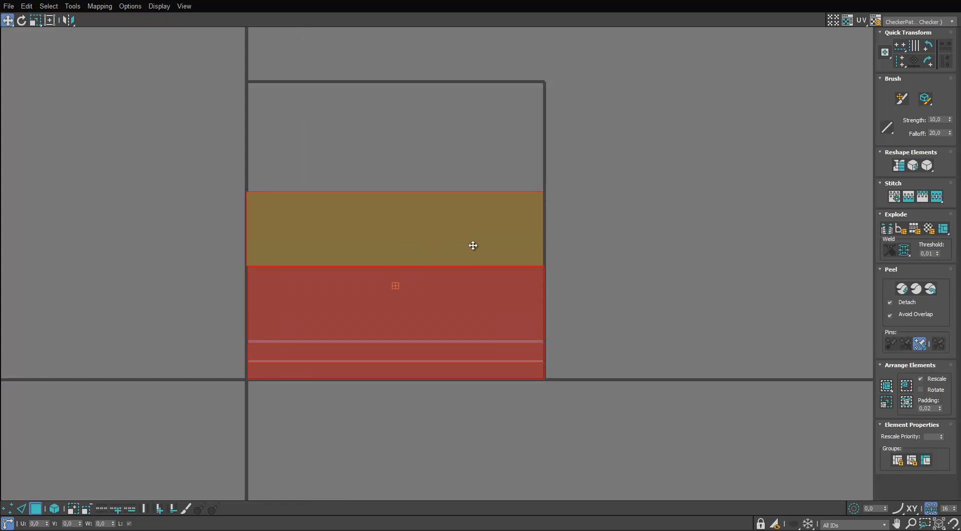
key("ctrl+d")
scroll(426, 282, "up", 1)
left_click(457, 198)
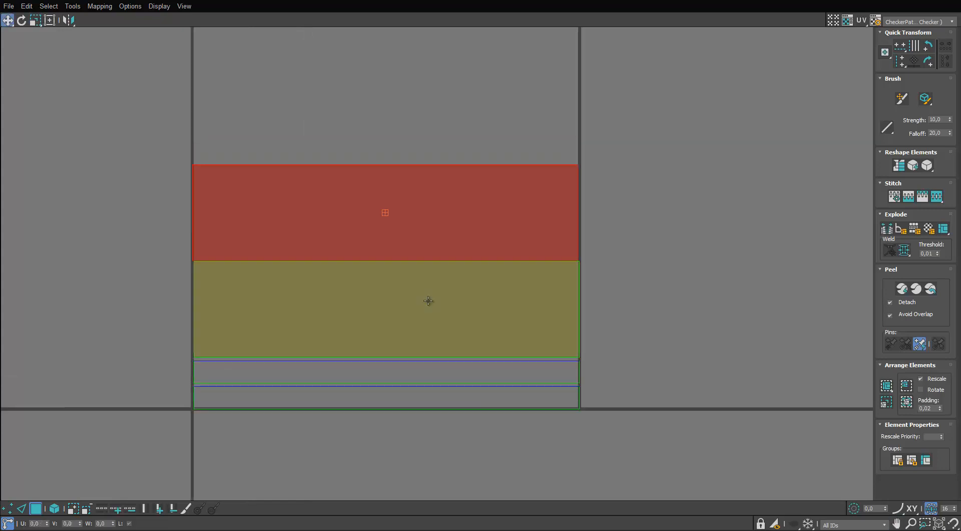
left_click(429, 300)
left_click(405, 362)
left_click_drag(402, 366, 395, 403)
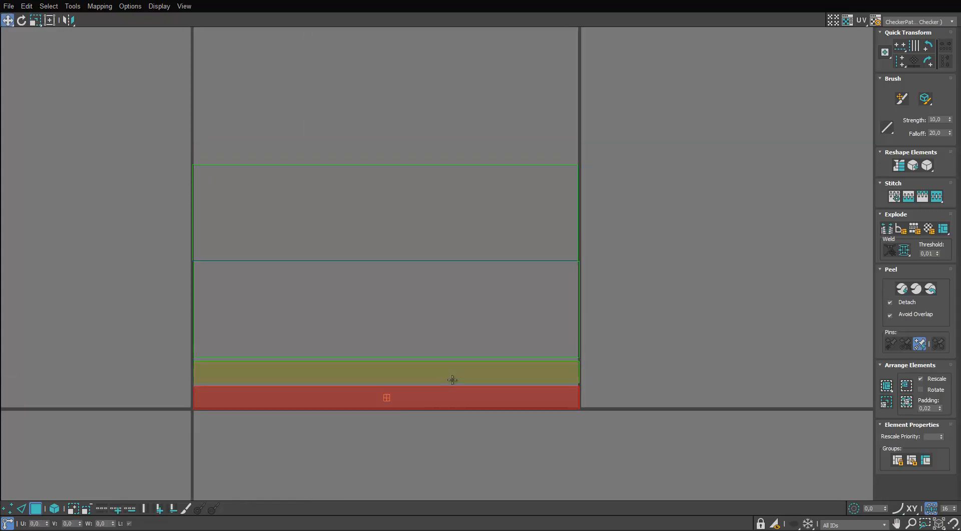
Select all of the rail's strip shells and scale them down uniformly to a small block inside the UV square.
scroll(453, 377, "down", 1)
left_click_drag(510, 346, 464, 416)
middle_click_drag(459, 354, 470, 401)
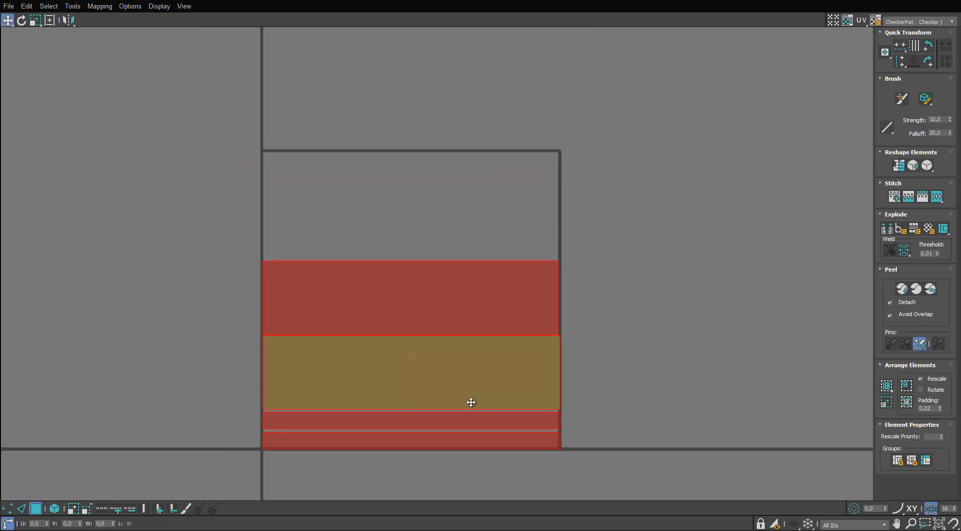
scroll(470, 402, "down", 2)
left_click_drag(470, 401, 463, 379)
key("r")
key("w")
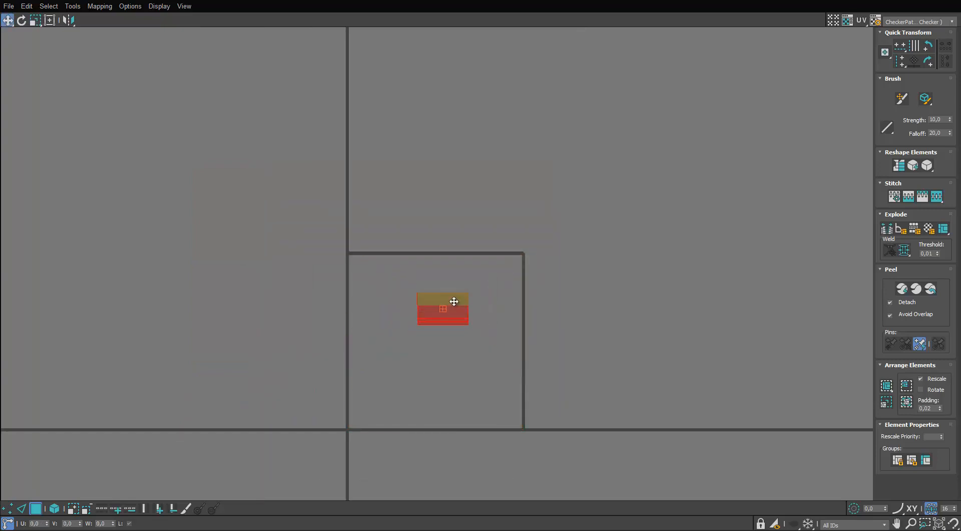
Move the isolated base panel's UV shells outside the UV tile, above its upper-right corner.
left_click_drag(737, 404, 760, 404)
scroll(750, 404, "up", 1)
middle_click_drag(750, 404, 624, 390)
scroll(633, 322, "up", 2)
scroll(637, 317, "down", 2)
left_click_drag(625, 391, 378, 178)
scroll(372, 113, "up", 2)
key("r")
left_click_drag(400, 1, 465, 91)
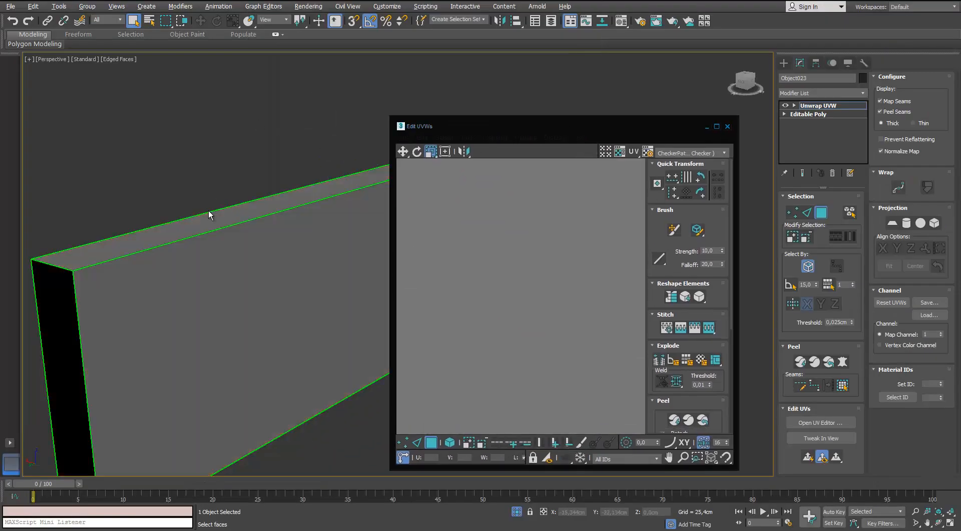
Exit isolation, scale the base panel's UV shells to match the checker size of the neighbouring parts, and close the UV editor.
left_click(519, 507)
middle_click_drag(261, 338, 193, 308, "alt")
scroll(193, 308, "up", 2)
left_click(702, 103)
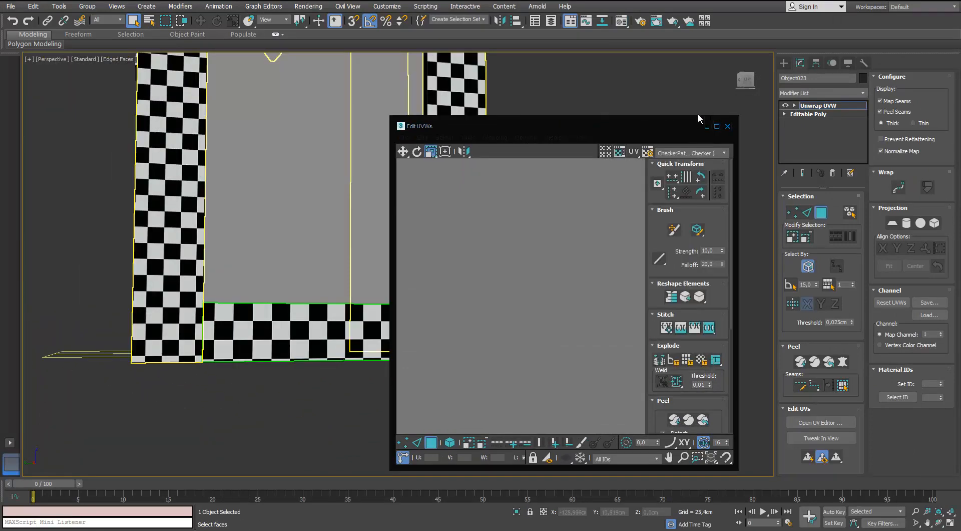
scroll(502, 253, "up", 3)
left_click(465, 271)
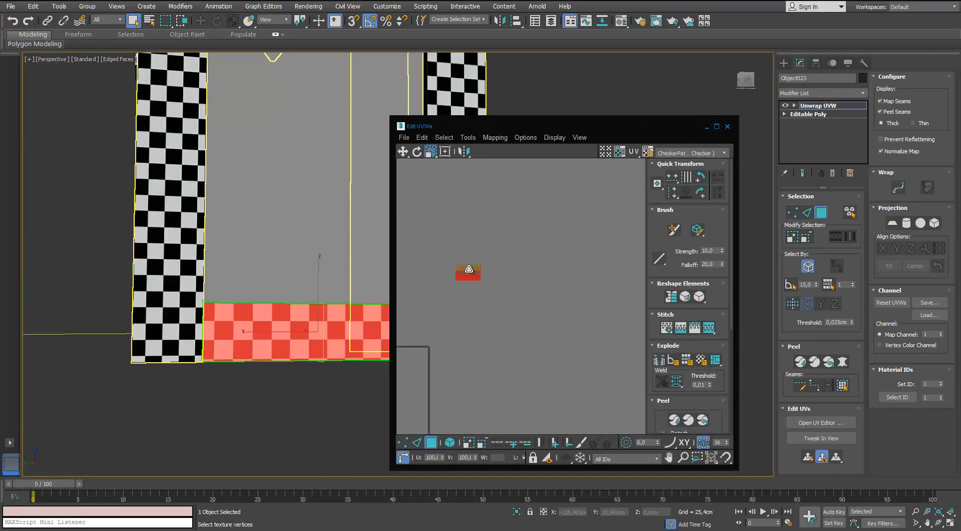
left_click_drag(469, 269, 469, 262)
scroll(107, 279, "down", 6)
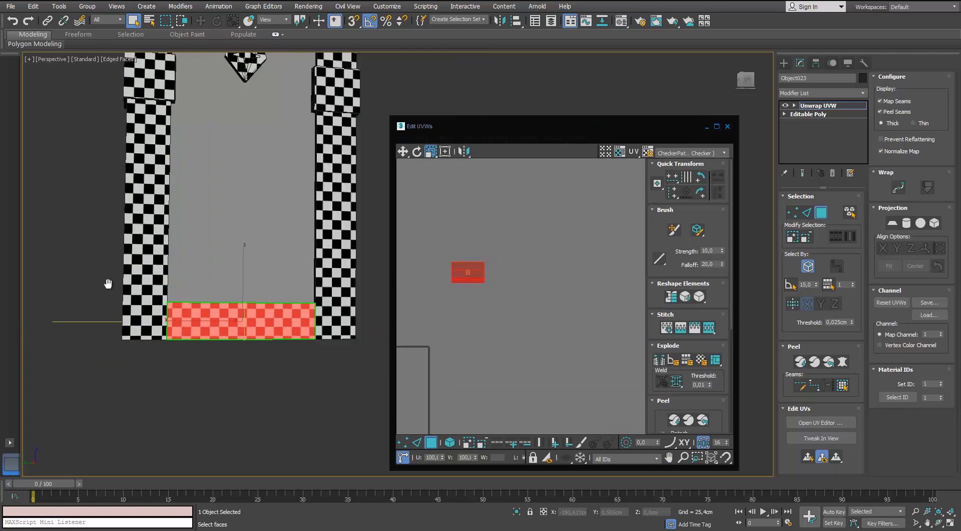
left_click(727, 126)
left_click(821, 213)
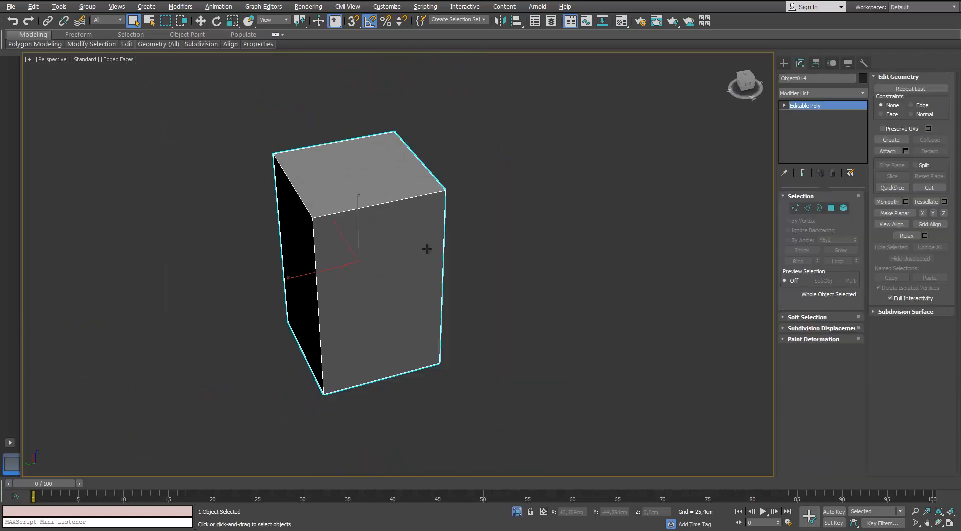
Add an Unwrap UVW modifier to the isolated box and open its UV editor.
middle_click_drag(427, 249, 443, 236, "alt")
left_click(865, 94)
type("un")
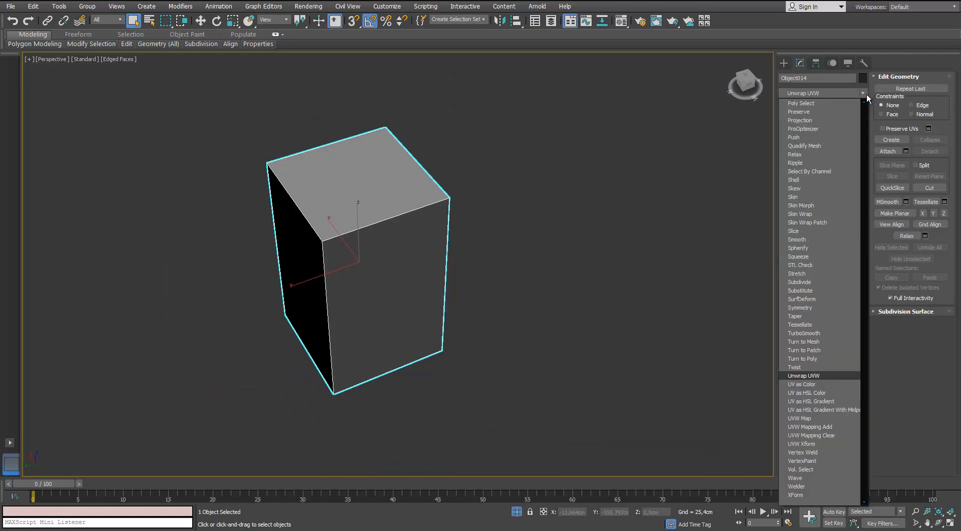
key("Return")
middle_click_drag(550, 241, 559, 219, "alt")
left_click(559, 220)
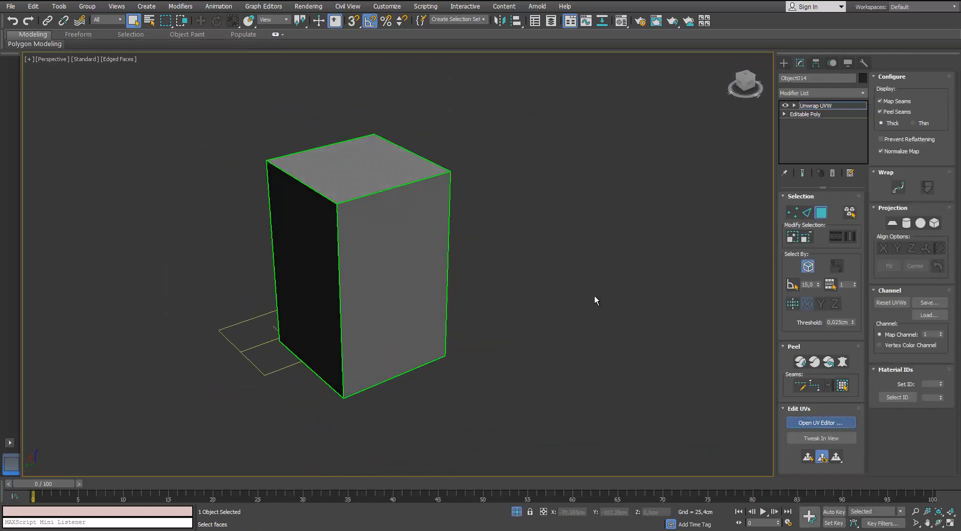
middle_click_drag(595, 299, 381, 260)
left_click(821, 422)
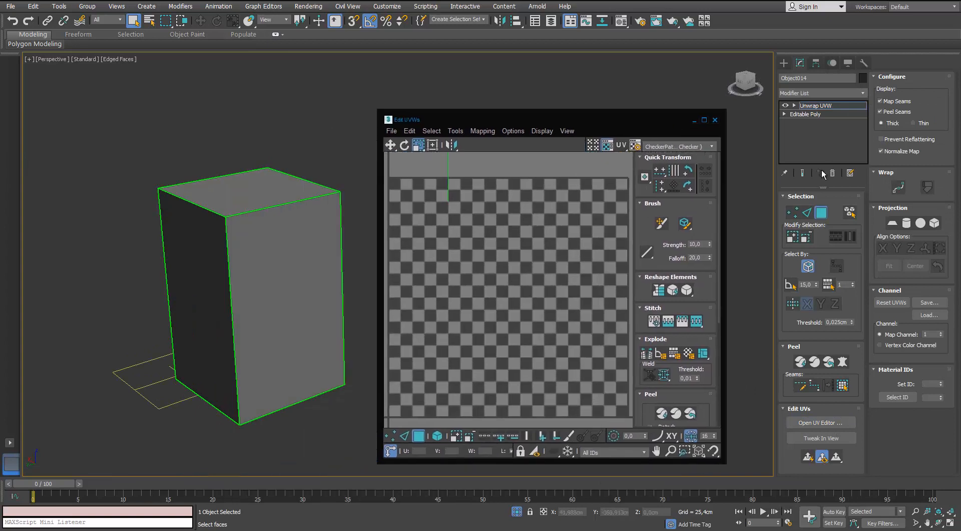
Select all faces of the box and apply Normal Mapping with the Box Mapping option.
left_click(332, 267)
left_click(840, 385)
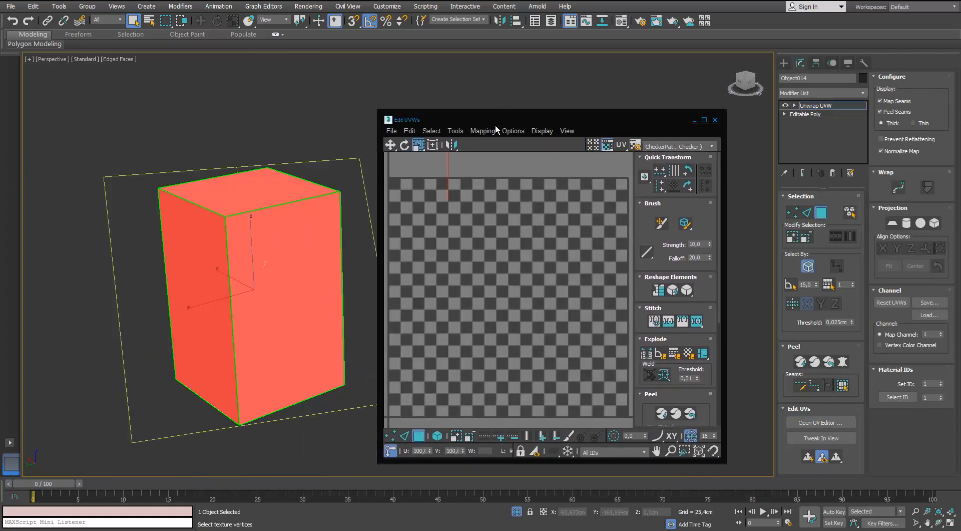
left_click(488, 130)
left_click(507, 157)
left_click_drag(99, 14, 132, 84)
left_click(108, 98)
left_click(95, 131)
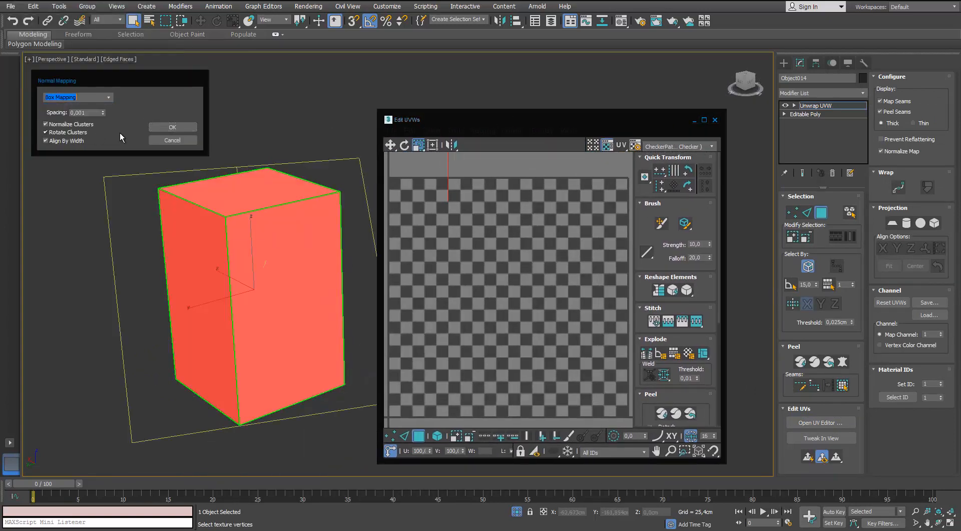
left_click(172, 127)
Maximize the UV editor, hide its checker background and pack the box's UV shells.
left_click(704, 120)
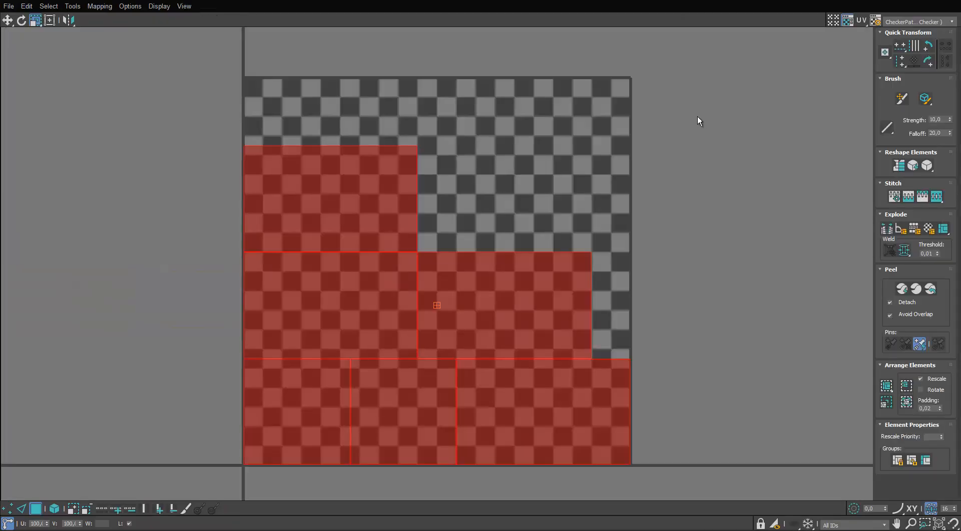
left_click(846, 20)
left_click(886, 400)
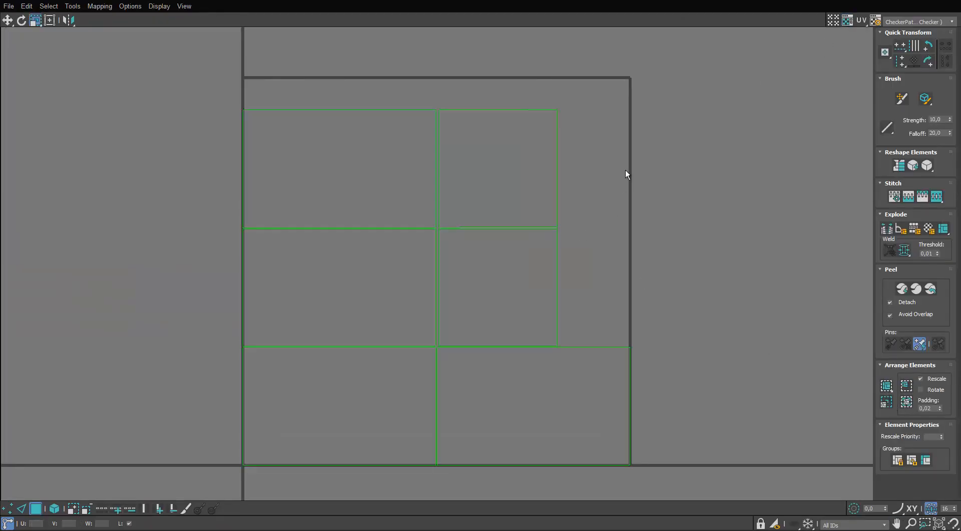
Scale down the box's UV shells and move them outside the UV tile.
middle_click_drag(644, 364, 667, 289)
left_click(633, 299)
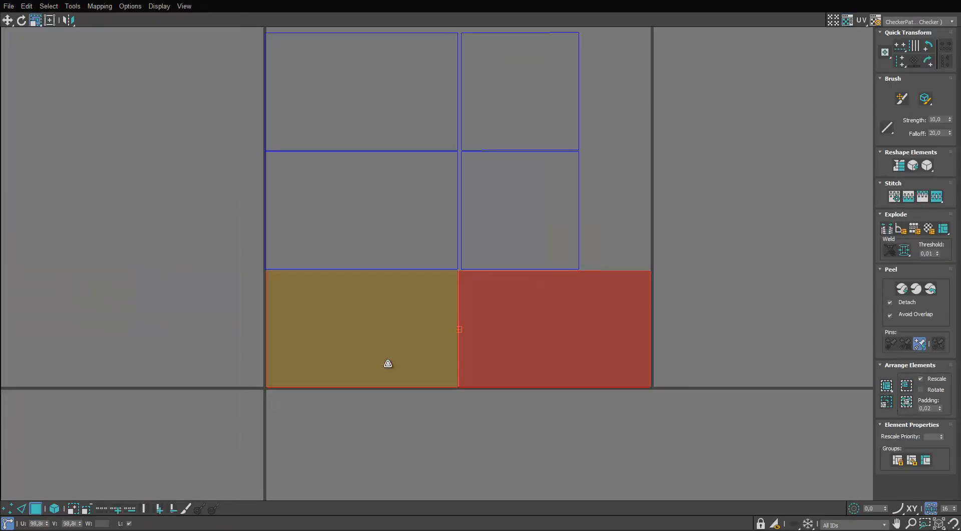
left_click_drag(388, 364, 388, 368)
middle_click_drag(644, 125, 624, 198)
left_click_drag(624, 198, 365, 414)
scroll(440, 240, "down", 2)
middle_click_drag(442, 240, 429, 312)
left_click_drag(455, 272, 404, 414)
scroll(396, 359, "down", 3)
key("w")
left_click_drag(395, 360, 226, 209)
left_click(330, 170)
left_click_drag(381, 2, 322, 215)
Apply the 02 - Default checker material to the box and exit isolation.
key("m")
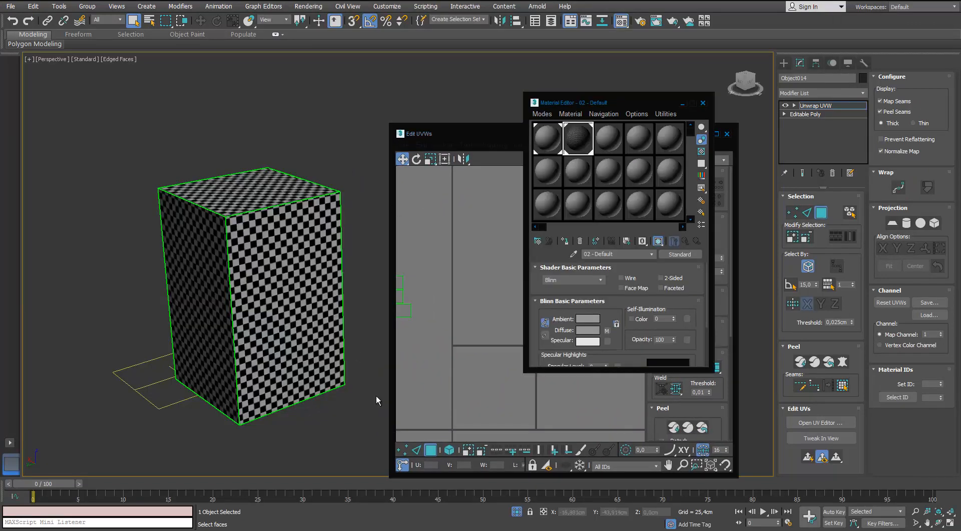
left_click(515, 511)
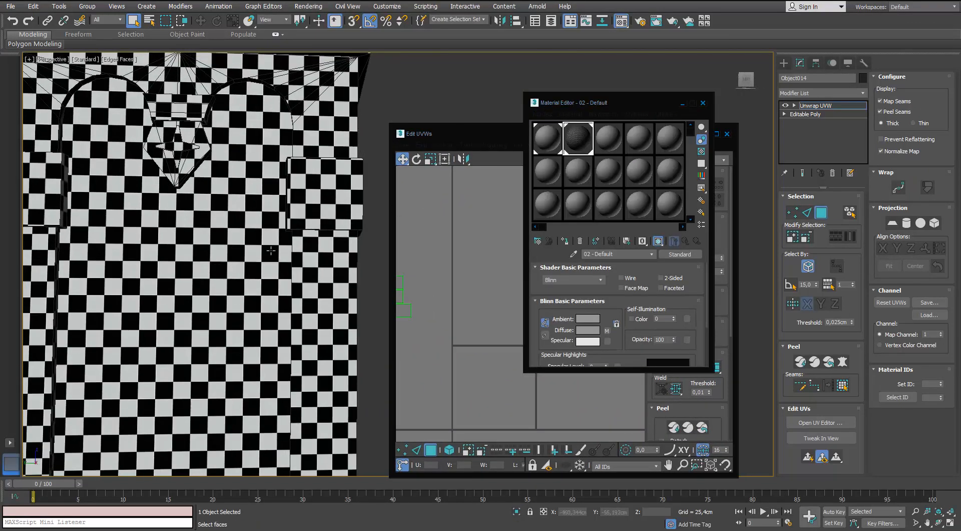
left_click(702, 103)
Scale all of the box's UV shells to match the surrounding checker size, and close the UV editor.
left_click_drag(497, 233, 433, 307)
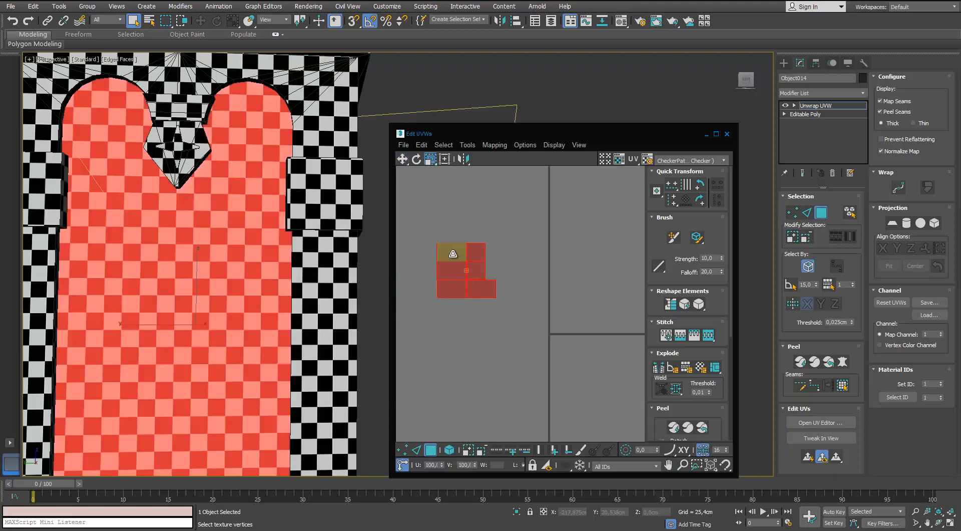
scroll(243, 253, "down", 5)
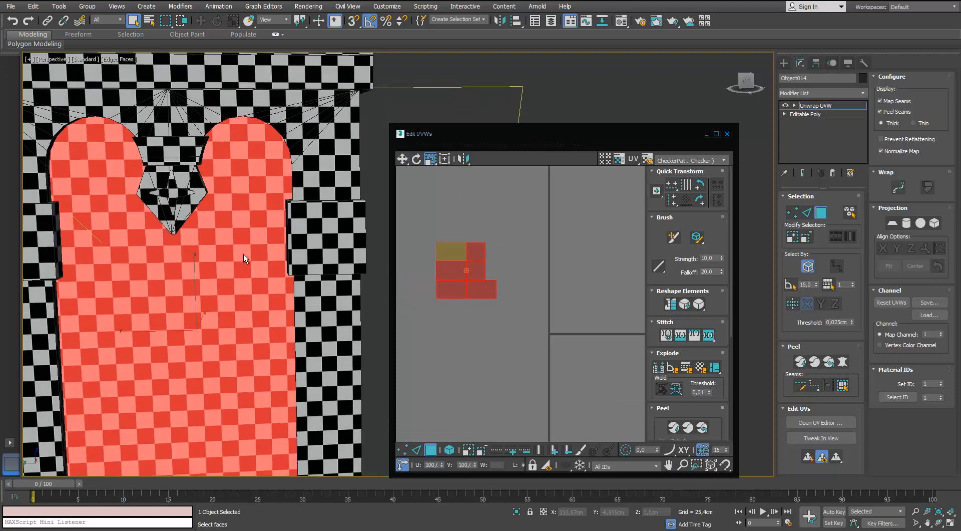
left_click(578, 331)
middle_click_drag(201, 221, 300, 224, "alt")
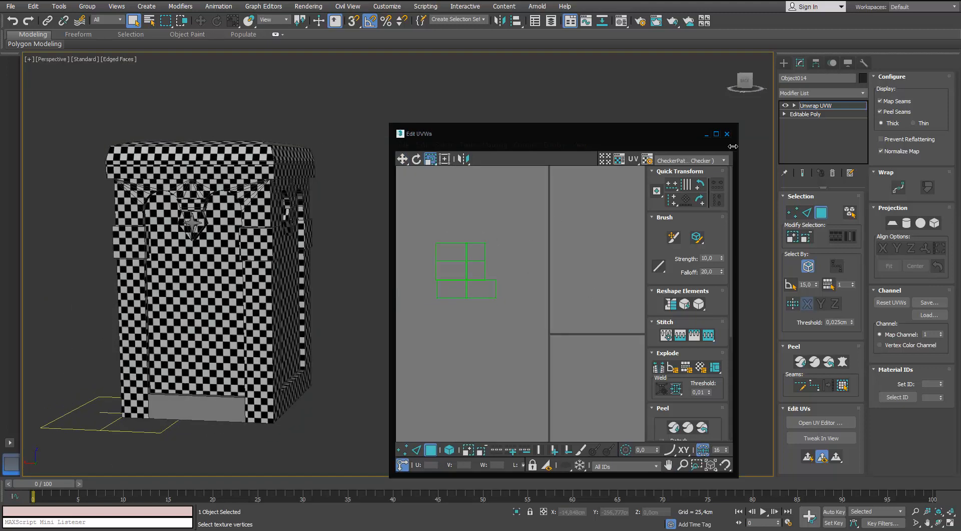
left_click(727, 134)
left_click(822, 215)
Select the three untextured base panels and assign the 02 - Default checker material to them.
left_click(195, 400)
middle_click_drag(416, 278, 342, 248, "alt")
left_click(325, 365, "ctrl")
left_click(340, 352, "ctrl")
key("m")
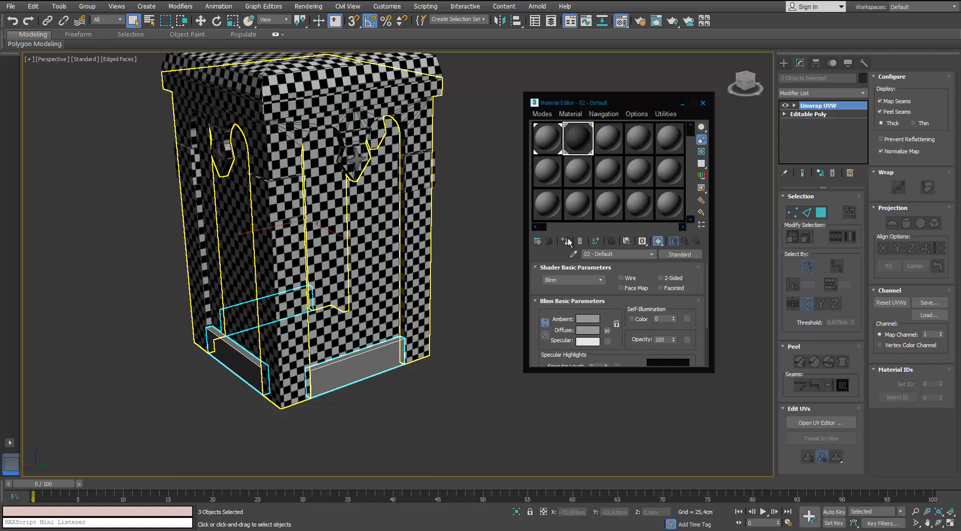
left_click(568, 242)
left_click(703, 102)
left_click(586, 187)
middle_click_drag(587, 187, 415, 179, "alt")
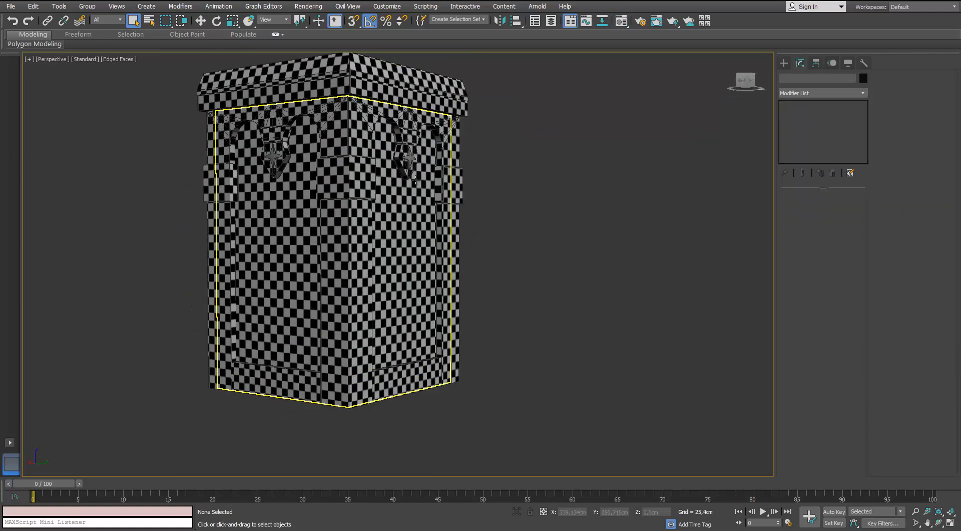
Select the three plain star ornaments and assign the 02 - Default checker material to them.
scroll(415, 179, "up", 5)
left_click(400, 149)
scroll(398, 150, "down", 5)
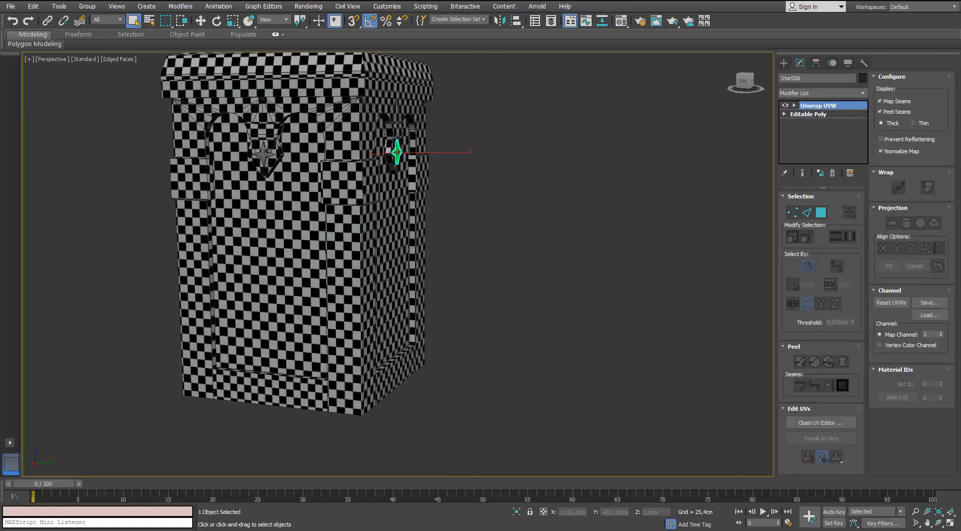
middle_click_drag(194, 150, 285, 196, "alt")
left_click(225, 167, "ctrl")
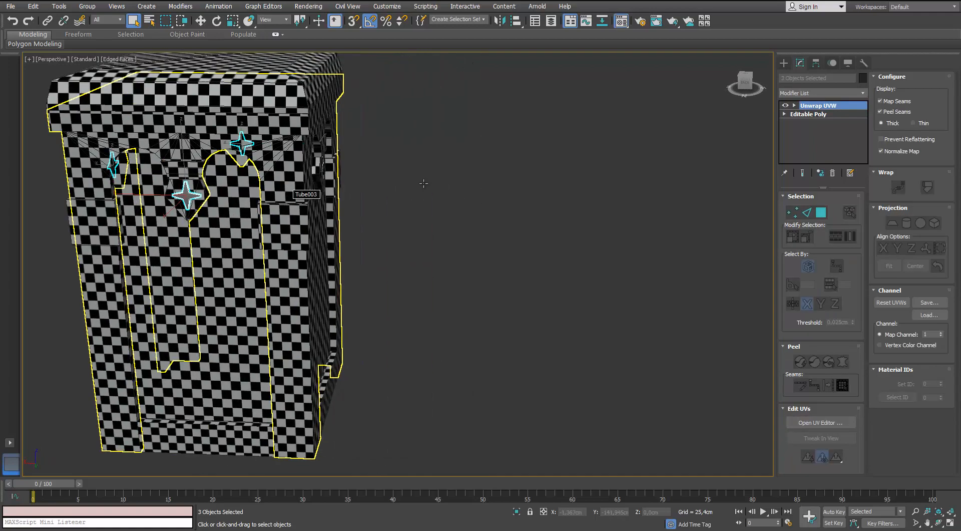
key("m")
left_click(703, 103)
left_click(515, 210)
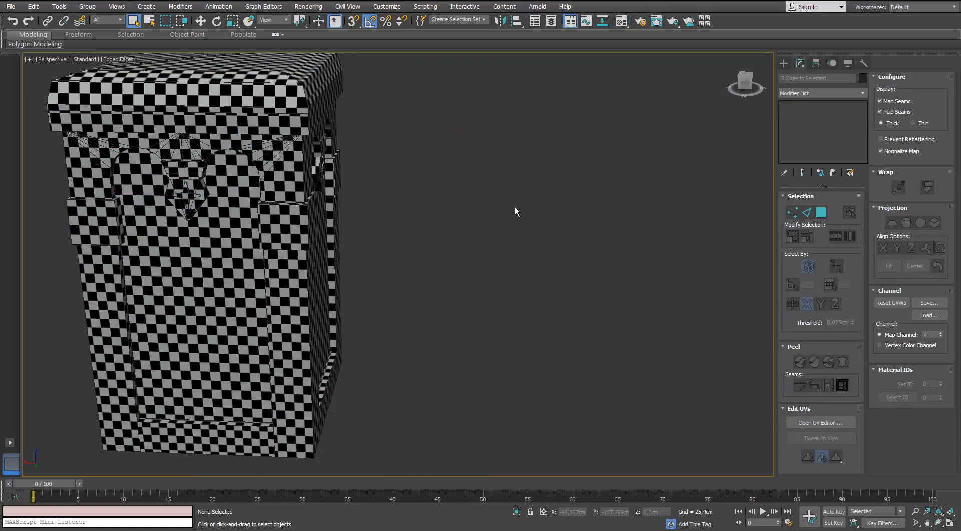
middle_click_drag(349, 230, 346, 264)
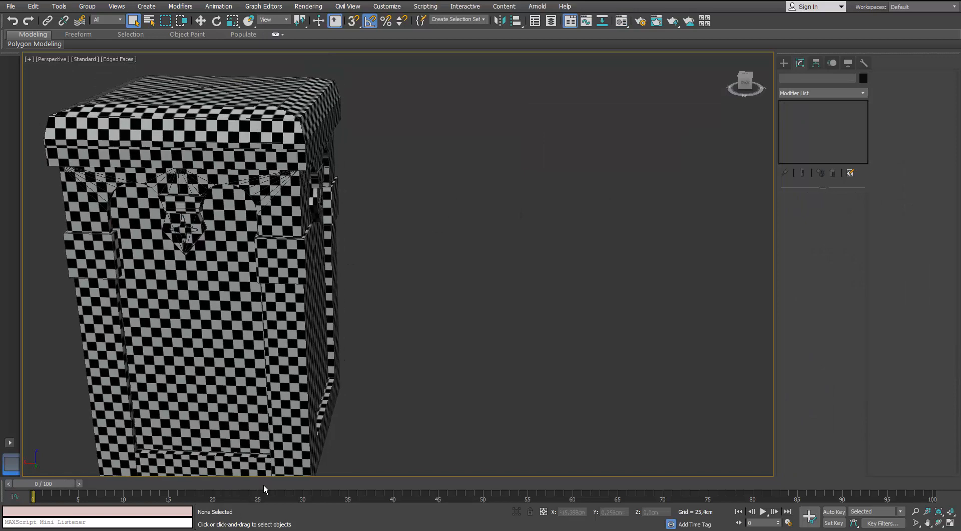
Convert the pillar's outer body to an Editable Poly.
left_click(301, 306)
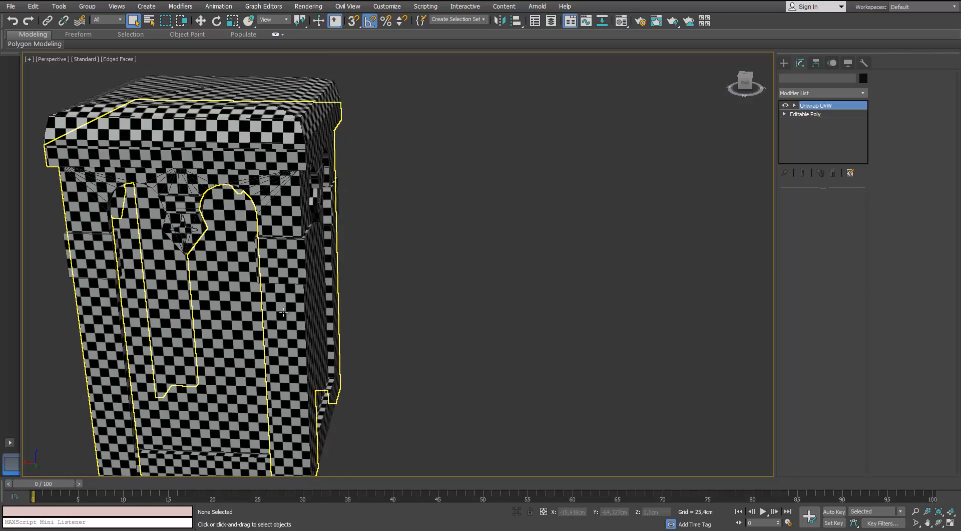
right_click(277, 303)
mouse_move(315, 408)
left_click(241, 415)
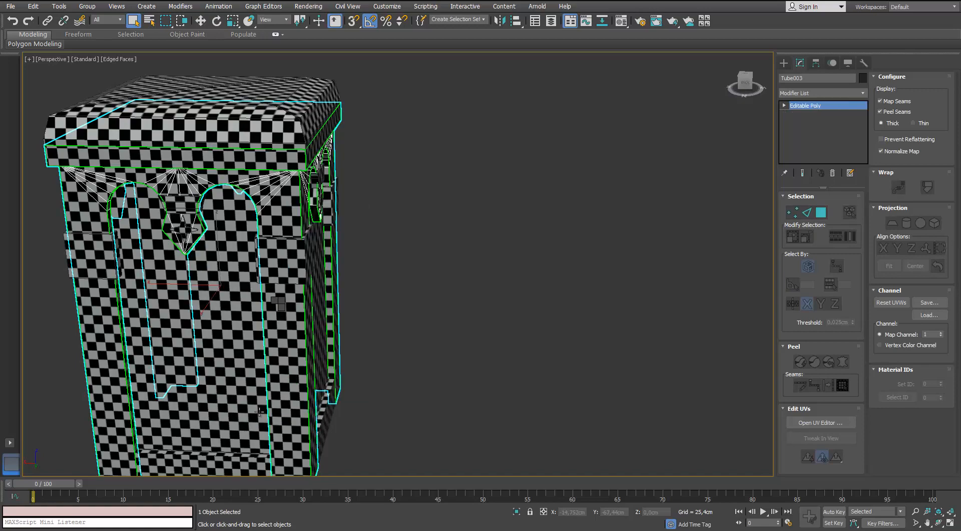
Attach the inner box and the roof cap to the pillar's outer body.
left_click(883, 151)
middle_click_drag(493, 179, 418, 182, "alt")
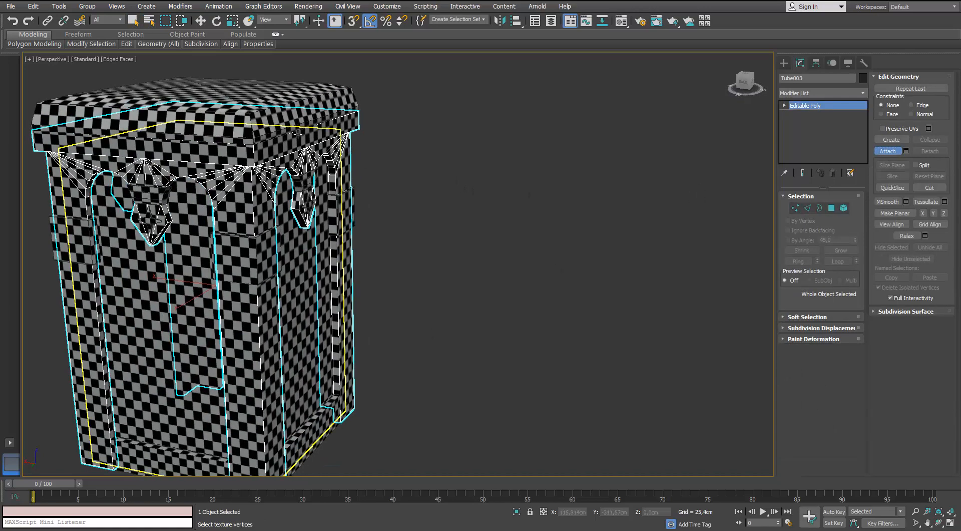
left_click(298, 134)
left_click(294, 115)
Attach the bracket and star ornaments on the pillar's sides to the body mesh.
scroll(299, 170, "up", 8)
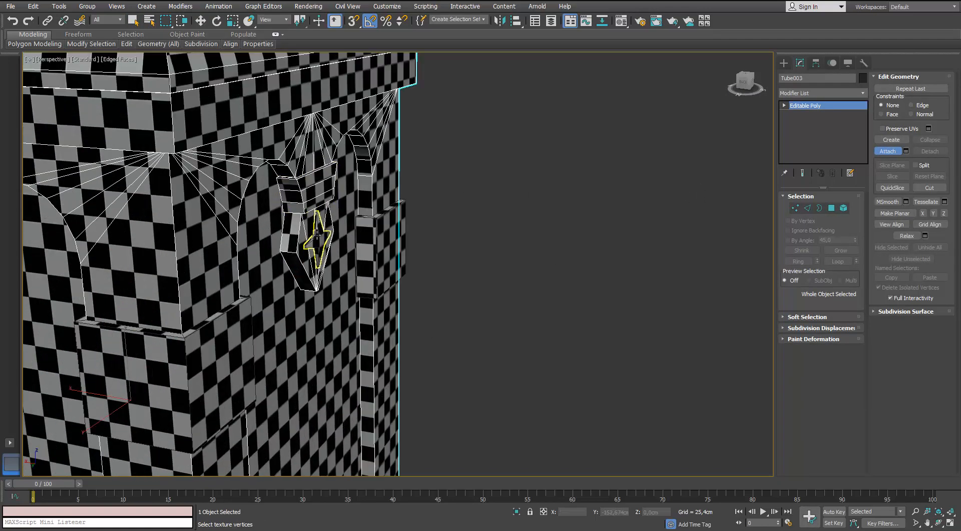
scroll(330, 281, "down", 5)
middle_click_drag(331, 281, 297, 260, "alt")
scroll(298, 240, "up", 3)
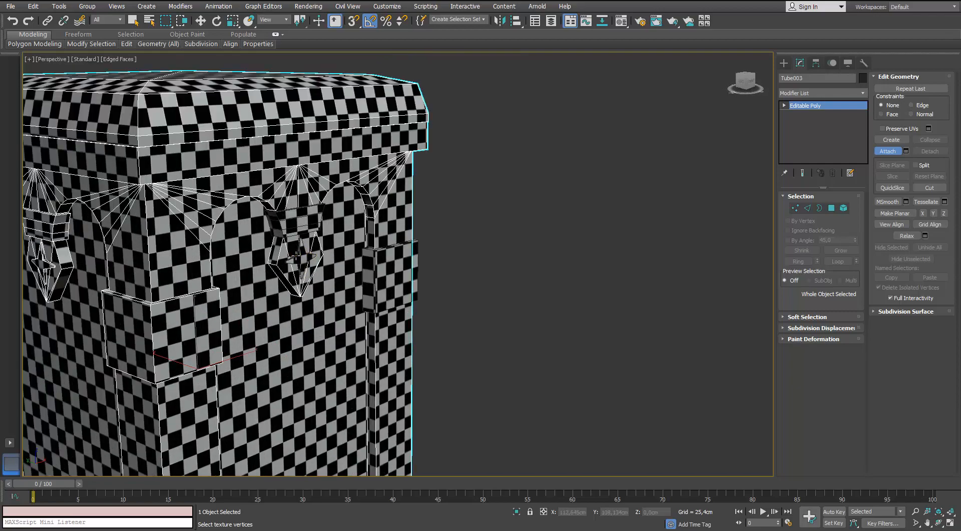
left_click(294, 220)
middle_click_drag(350, 235, 316, 204, "alt")
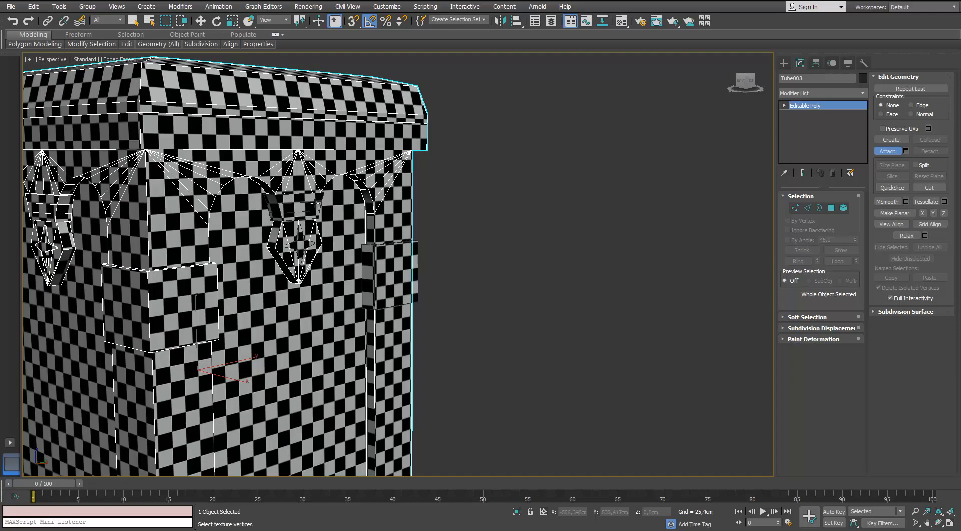
left_click(302, 244)
middle_click_drag(369, 255, 300, 213)
left_click(308, 172)
Check the ornaments on each side of the pillar for unattached parts and end the Attach command.
middle_click_drag(359, 194, 254, 220, "alt")
scroll(299, 213, "down", 3)
scroll(322, 203, "up", 3)
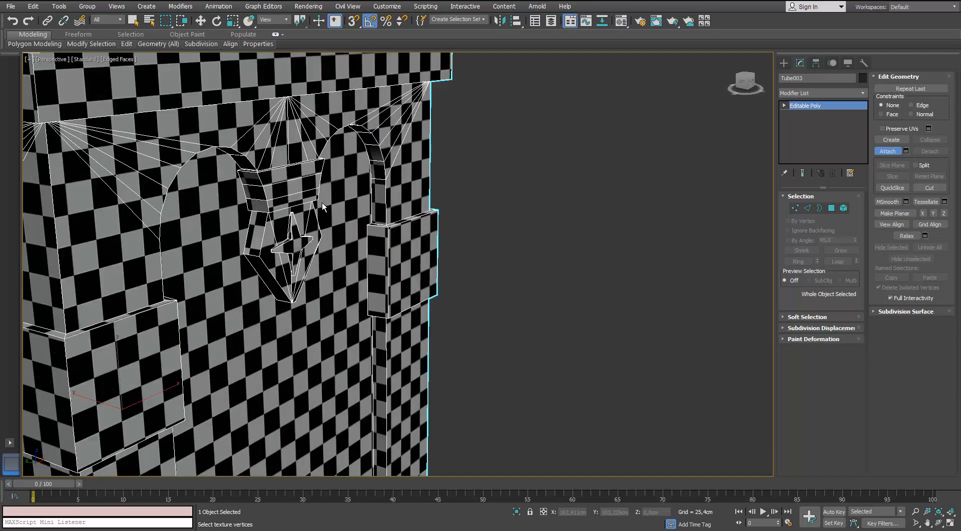
scroll(331, 197, "down", 3)
middle_click_drag(336, 212, 351, 195, "alt")
scroll(265, 206, "up", 3)
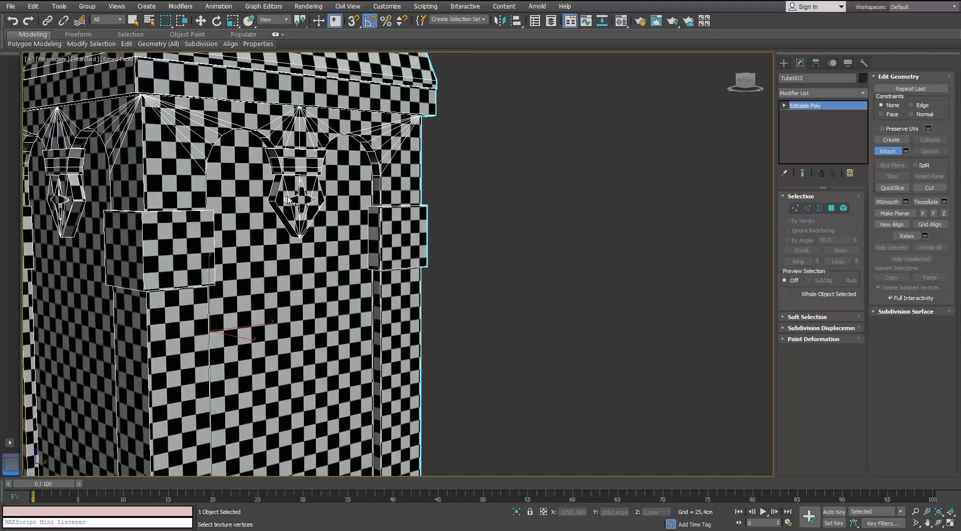
scroll(265, 206, "down", 3)
middle_click_drag(265, 207, 321, 224, "alt")
scroll(312, 189, "up", 3)
scroll(322, 224, "down", 3)
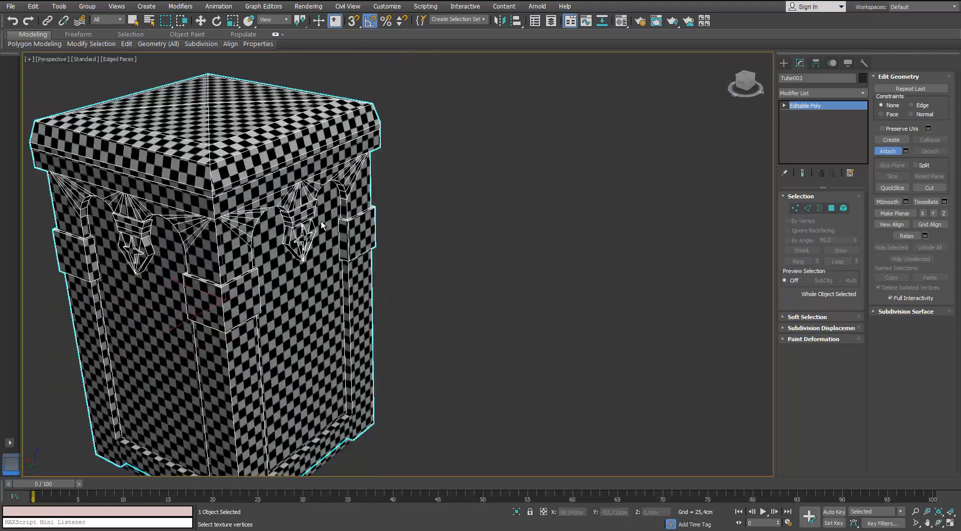
right_click(651, 229)
Add an Unwrap UVW modifier to the combined pillar mesh and open its UV editor.
left_click(863, 93)
key("u")
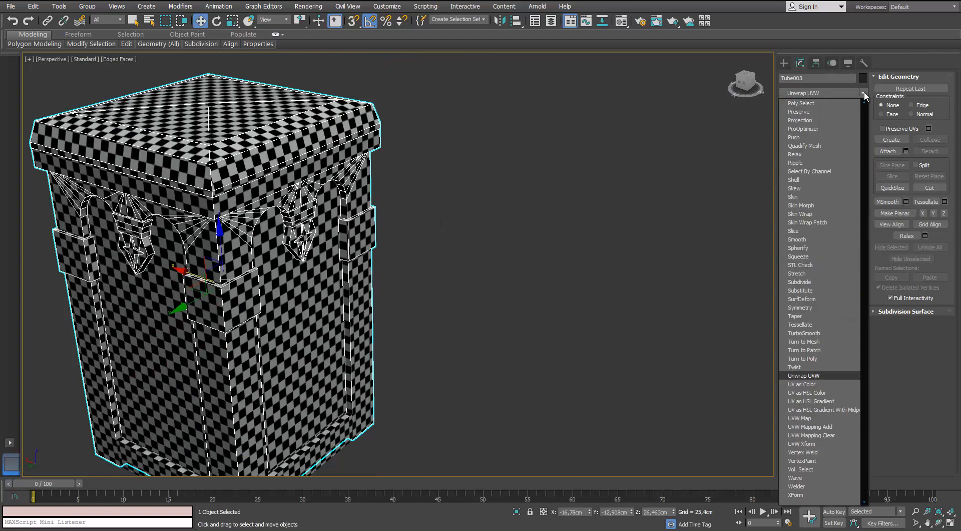
key("Return")
left_click(628, 169)
left_click(813, 426)
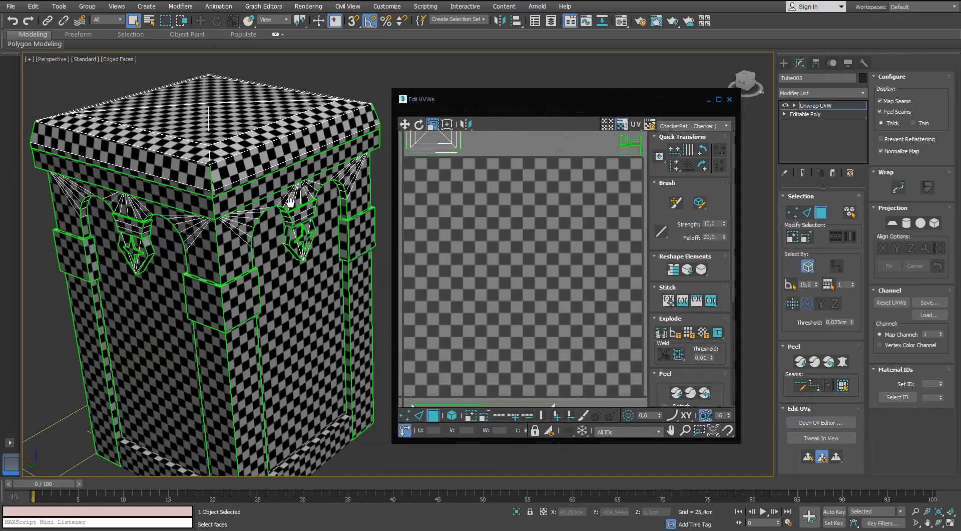
Close the UV editor and convert the unwrapped pillar to an Editable Poly, leaving the Attach command.
left_click(310, 220)
middle_click_drag(326, 253, 267, 235, "alt")
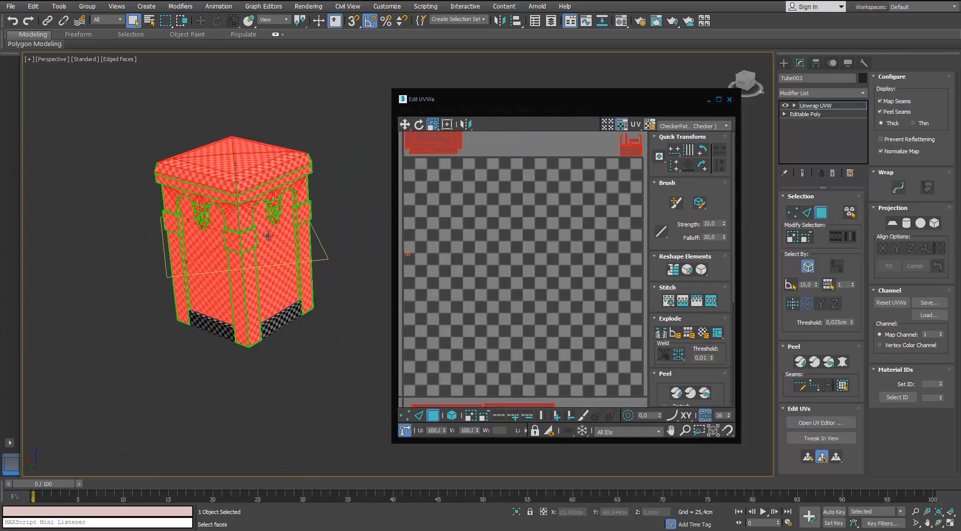
left_click(807, 212)
left_click(730, 100)
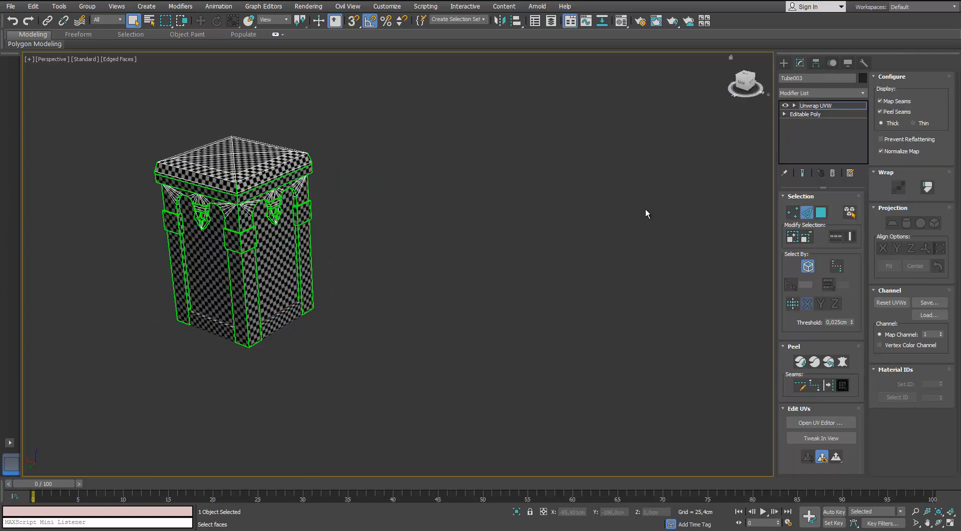
right_click(241, 162)
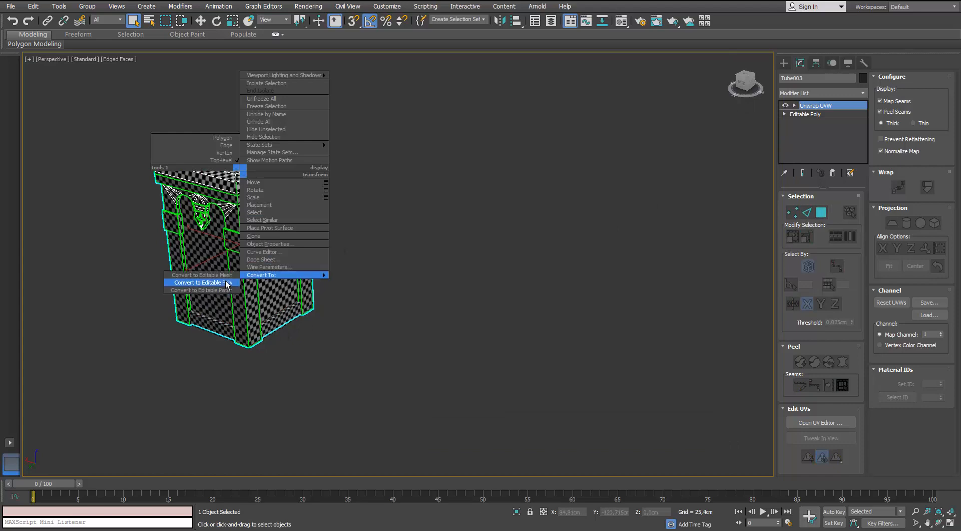
left_click(196, 280)
scroll(264, 245, "up", 3)
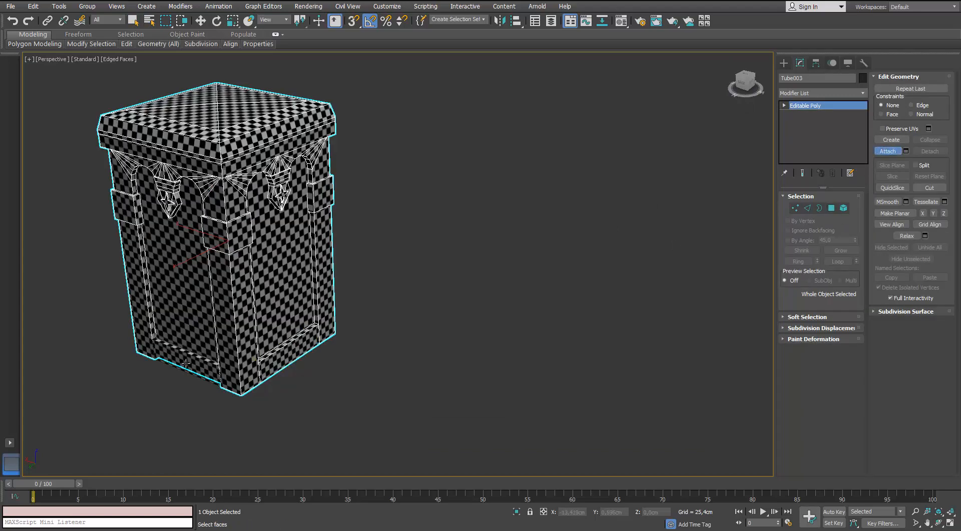
middle_click_drag(321, 374, 296, 346, "alt")
key("w")
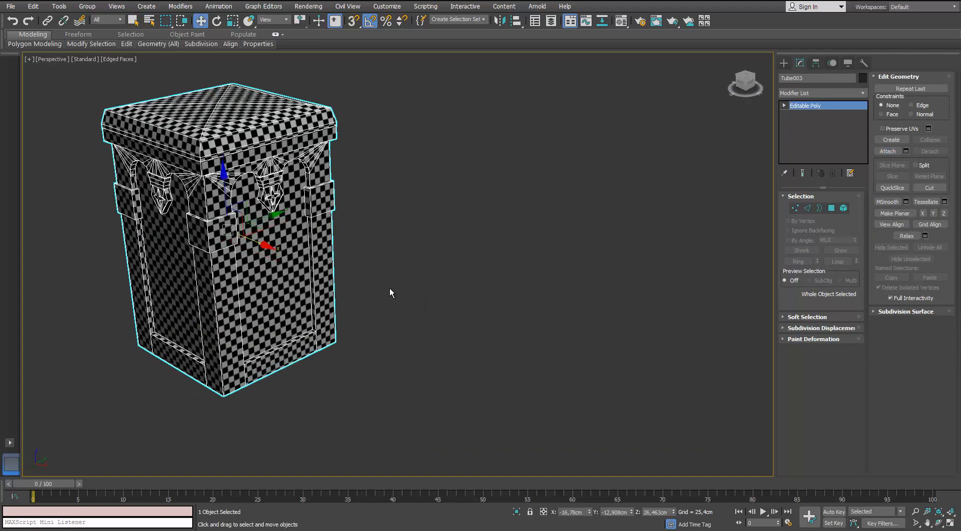
Reapply Unwrap UVW to the pillar, test the face selection on its side panel and collapse the modifier into the mesh.
left_click(865, 93)
key("u")
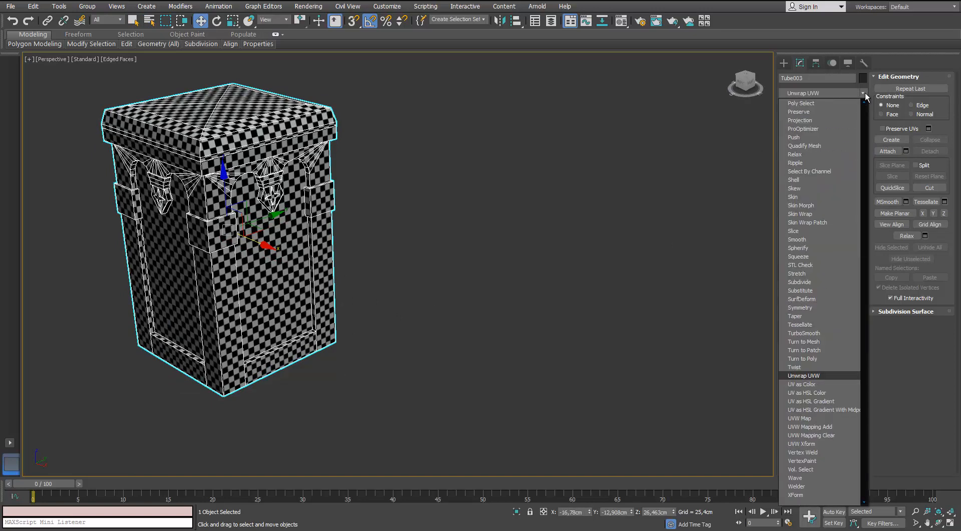
key("Return")
left_click(542, 243)
left_click(304, 247)
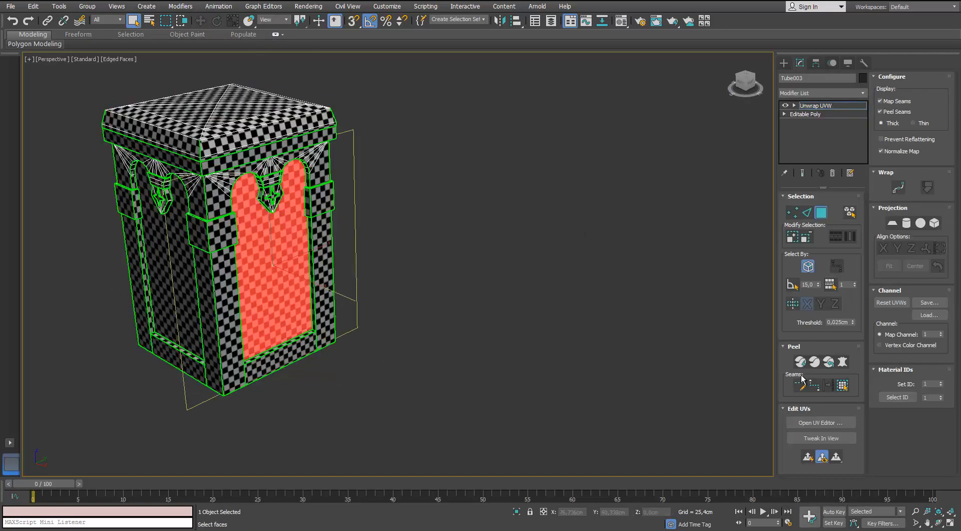
left_click(844, 385)
left_click(758, 382)
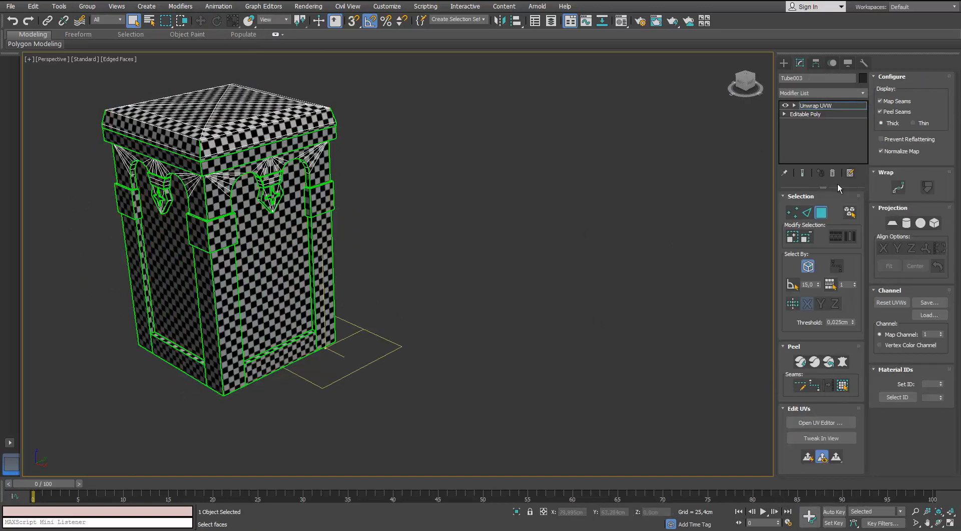
left_click(819, 214)
left_click(821, 213)
left_click(822, 213)
right_click(805, 106)
left_click(826, 191)
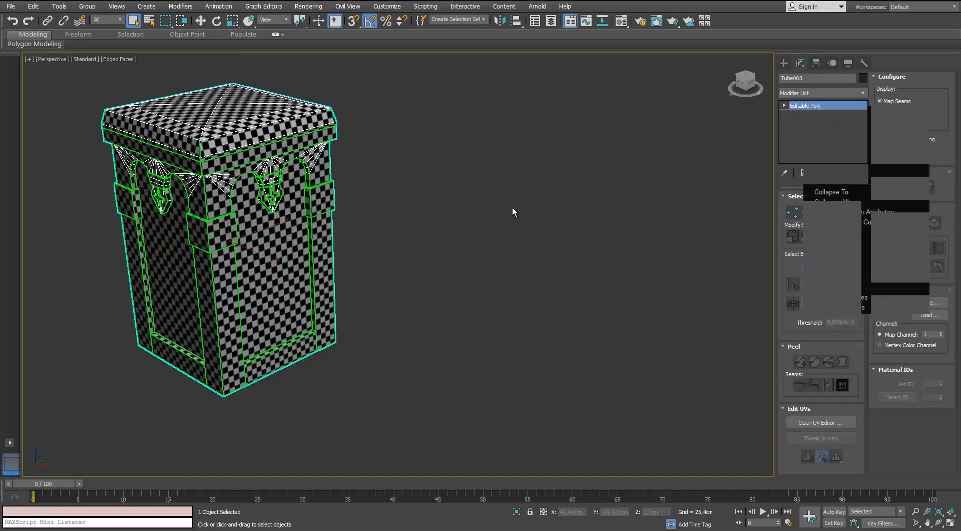
Check the pillar's mesh at Element level by selecting all its elements, and clear the selection.
left_click(512, 208)
left_click(267, 220)
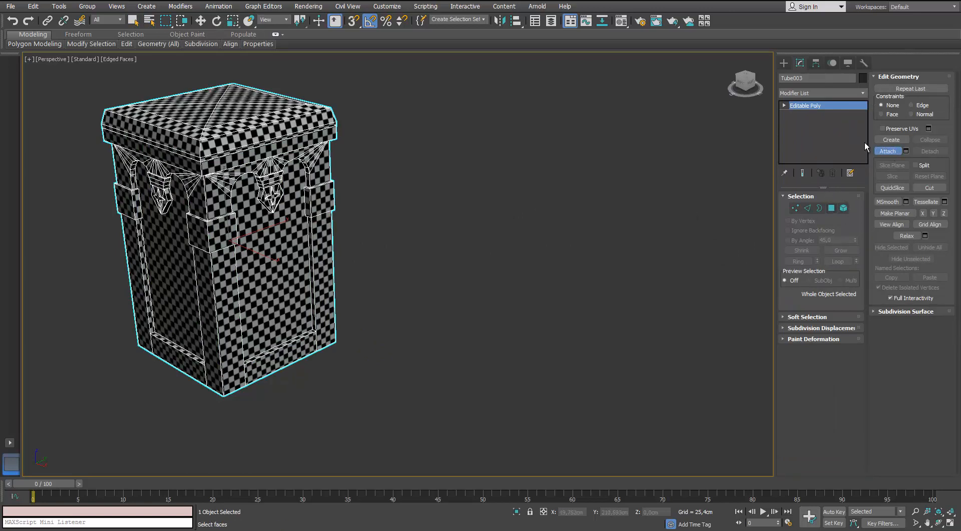
left_click(844, 210)
left_click(287, 248)
key("ctrl+a")
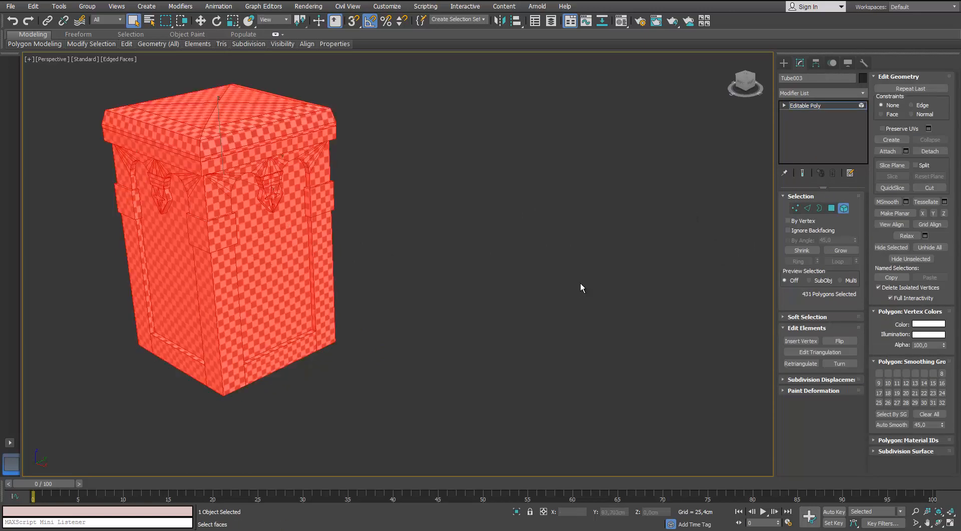
left_click(581, 283)
left_click(844, 208)
Add an Unwrap UVW modifier to the pillar mesh and open its UV editor beside the model.
left_click(863, 93)
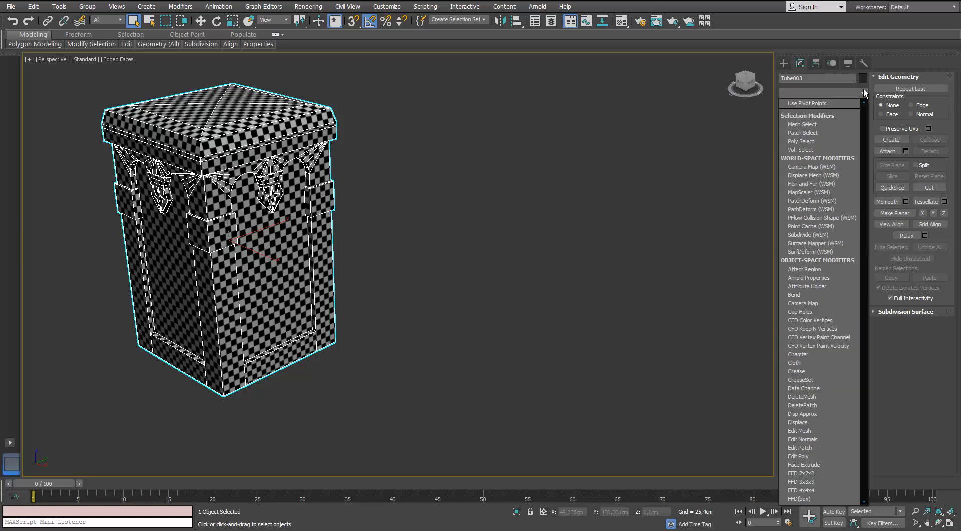
key("u")
key("Return")
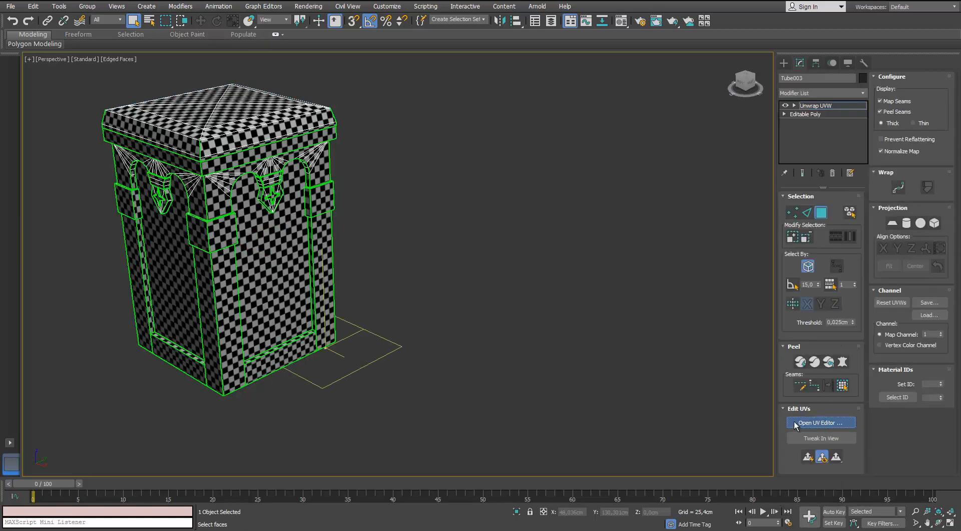
left_click_drag(437, 30, 635, 76)
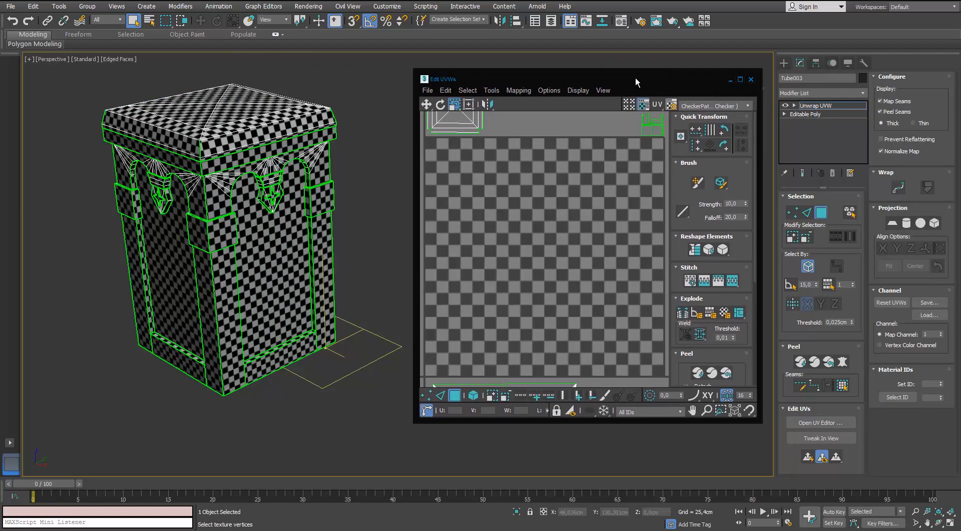
scroll(506, 186, "down", 5)
scroll(545, 175, "down", 5)
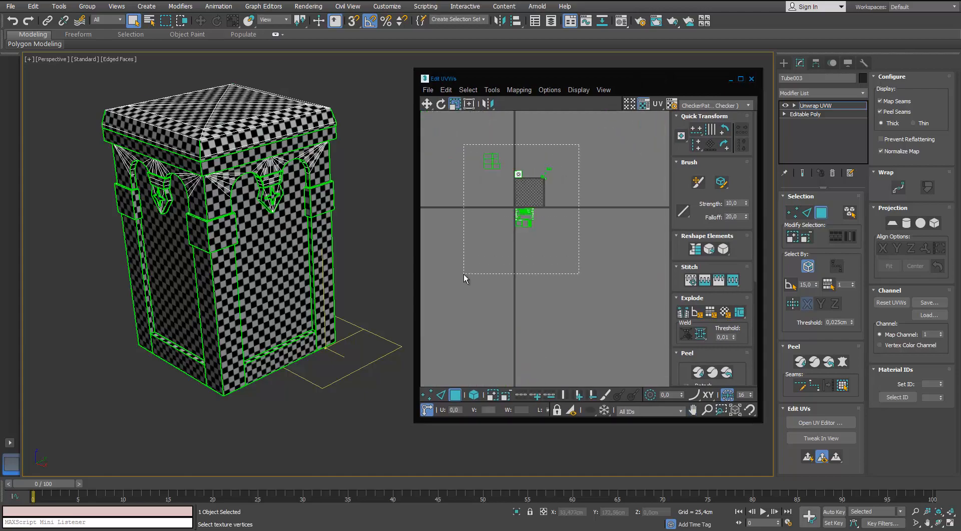
Maximize the UV editor and enable selection by whole UV element.
left_click_drag(464, 274, 463, 275)
middle_click_drag(346, 185, 65, 206, "alt")
left_click(741, 79)
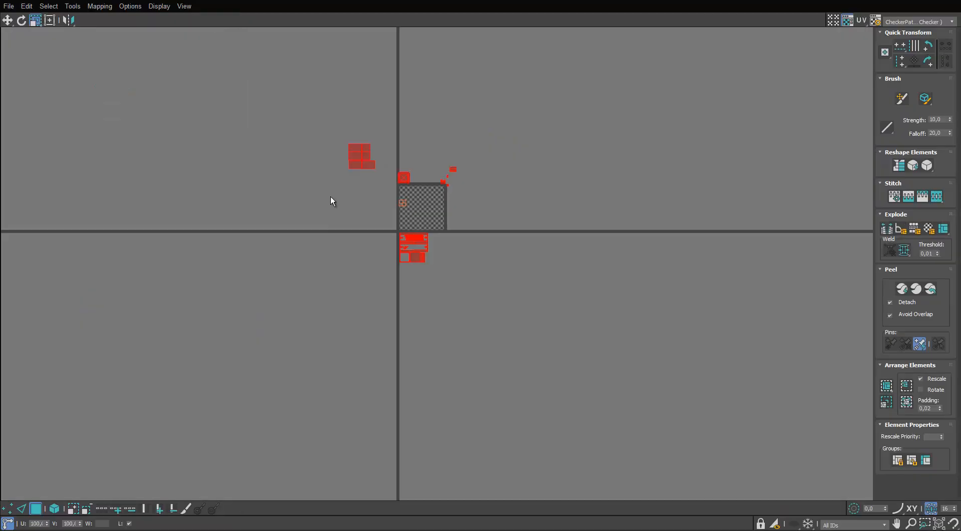
scroll(330, 201, "up", 8)
scroll(396, 167, "down", 3)
scroll(302, 245, "up", 4)
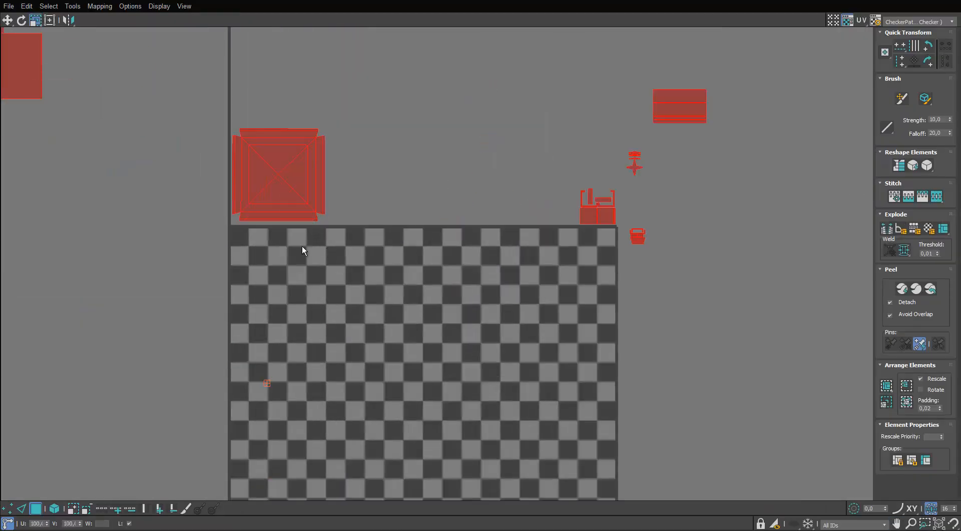
scroll(593, 195, "up", 2)
left_click(53, 508)
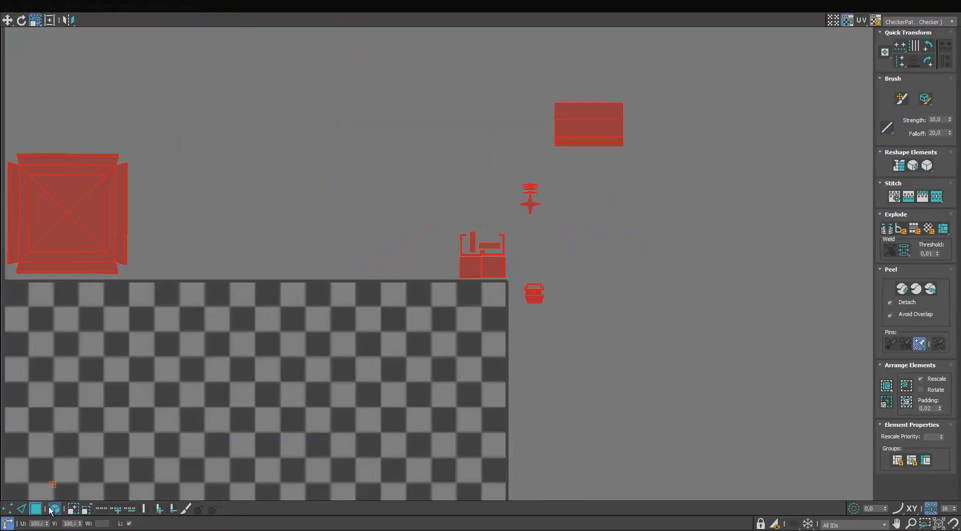
Select the topmost set of four stacked rectangular strip shells and move it sideways beside the remaining copies.
left_click(572, 176)
scroll(555, 143, "up", 8)
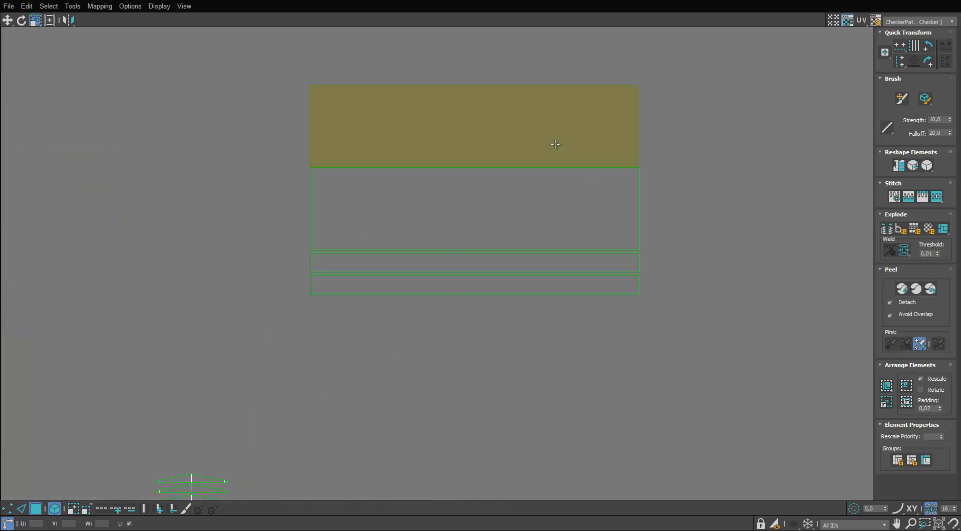
key("ctrl+z")
key("ctrl+z")
middle_click_drag(634, 171, 550, 182)
key("w")
left_click(543, 157)
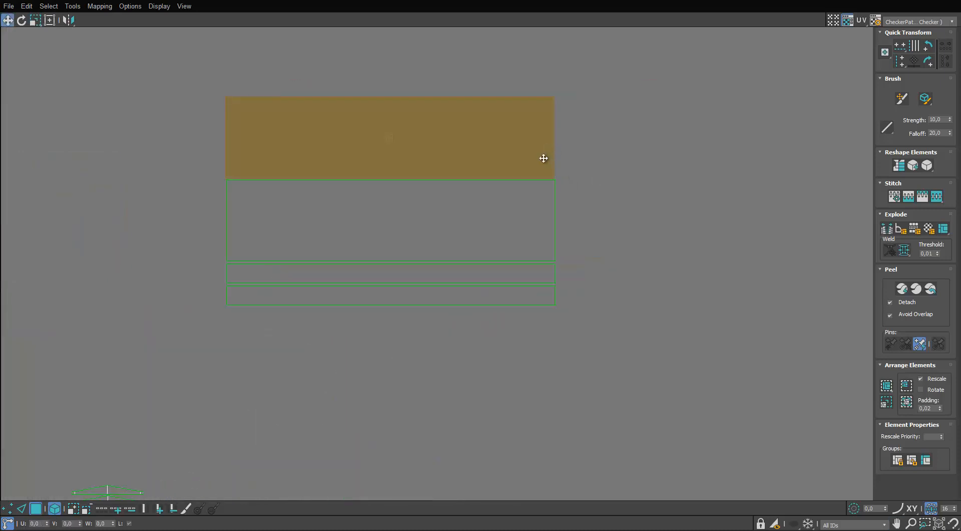
left_click(523, 207, "ctrl")
left_click(511, 273, "ctrl")
left_click(505, 296, "ctrl")
left_click_drag(476, 242, 815, 238)
Select the second set of four stacked strip shells and move it straight above the remaining copies.
left_click(512, 184)
left_click(507, 212, "ctrl")
left_click(491, 275, "ctrl")
left_click(491, 297, "ctrl")
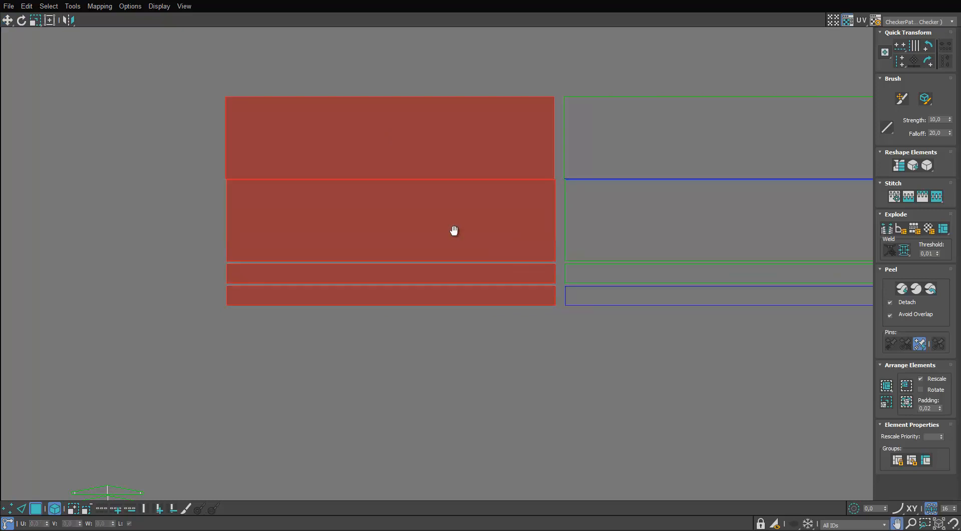
middle_click_drag(454, 232, 433, 333)
left_click_drag(426, 246, 426, 23, "shift")
Move the third set of four strip shells diagonally into the empty corner of the two-by-two arrangement.
left_click(446, 240)
left_click(457, 301, "ctrl")
left_click(466, 378, "ctrl")
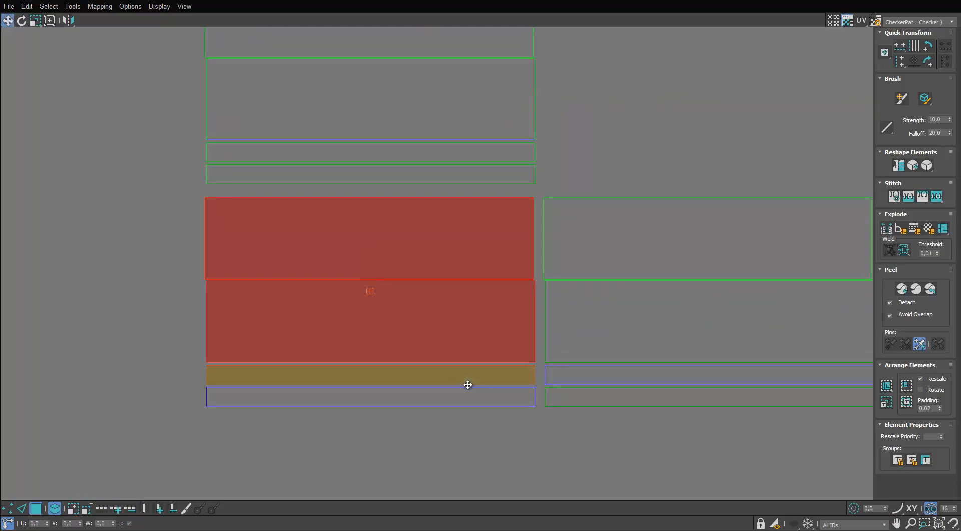
left_click(466, 396, "ctrl")
middle_click_drag(491, 296, 324, 354)
scroll(324, 354, "down", 2)
left_click_drag(282, 327, 480, 197)
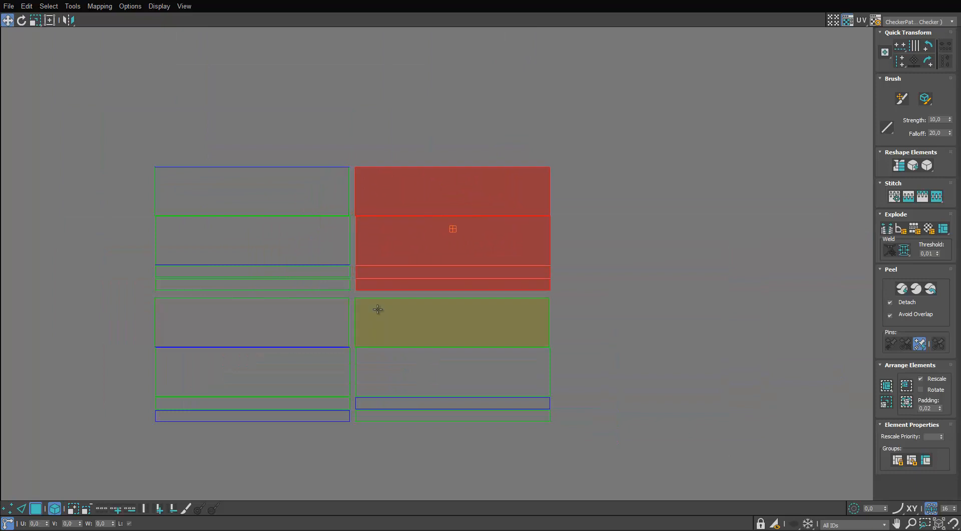
Adjust the spacing between the four strip shell sets so they form a tidy two-by-two grid.
left_click_drag(345, 313, 271, 317)
key("ctrl+z")
scroll(298, 358, "down", 3)
scroll(297, 226, "up", 2)
left_click_drag(485, 215, 374, 435)
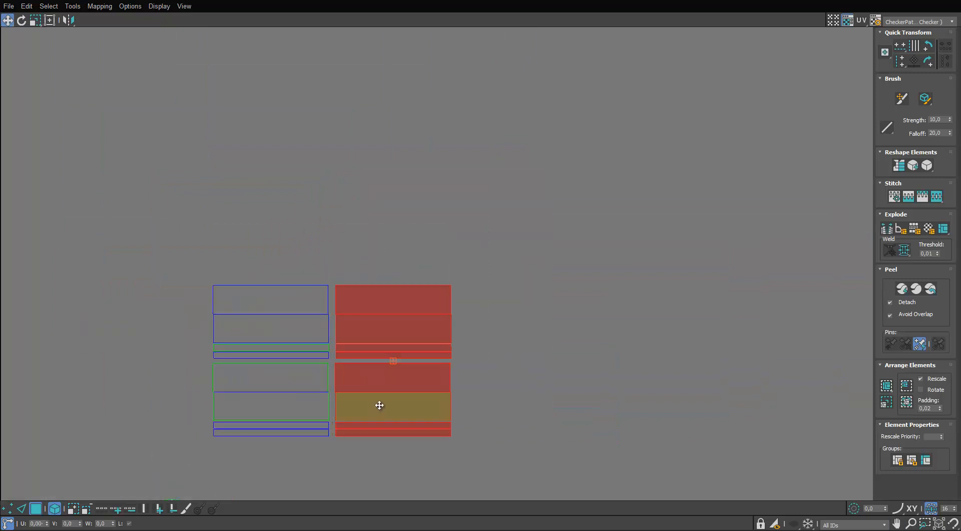
middle_click_drag(393, 296, 416, 172)
left_click_drag(301, 229, 295, 229)
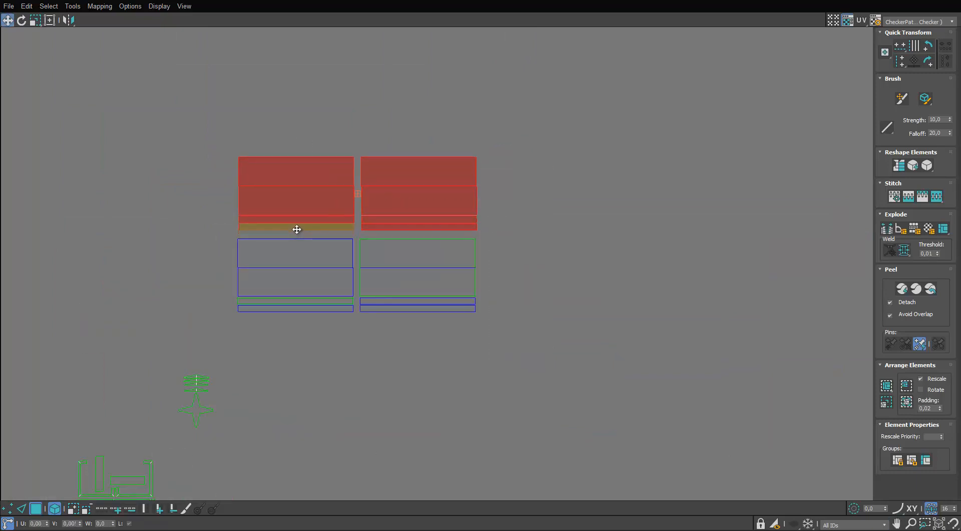
Separate the stacked star shells and their narrow strips into a row of four side-by-side copies.
middle_click_drag(221, 283, 208, 203)
scroll(207, 203, "down", 2)
scroll(208, 203, "up", 5)
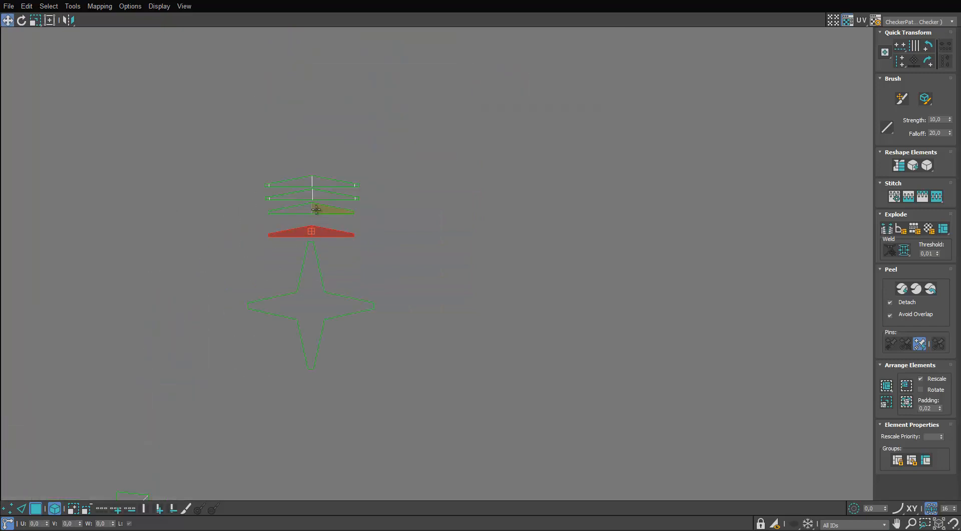
left_click(315, 209, "ctrl")
left_click(316, 195, "ctrl")
left_click(317, 181, "ctrl")
left_click(306, 290, "ctrl")
left_click_drag(306, 292, 430, 294, "shift")
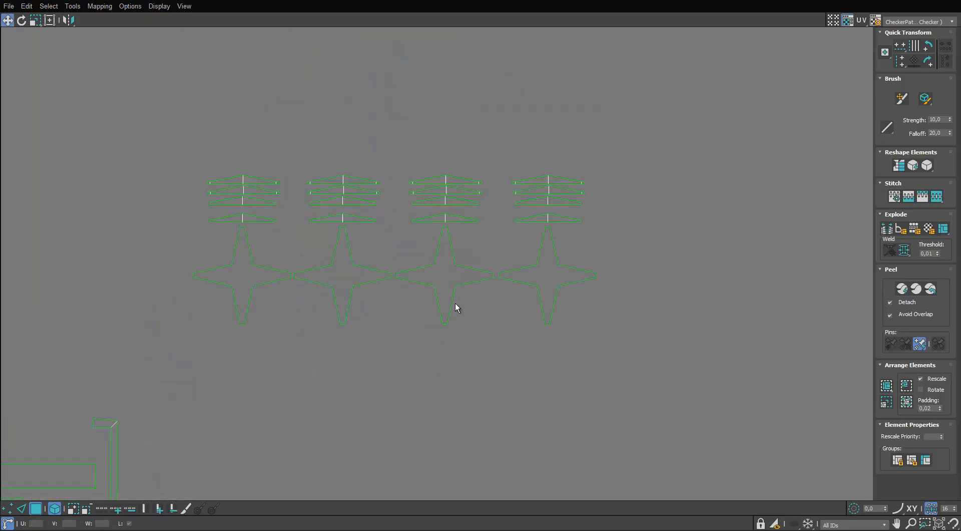
Separate the stacked square block shells and the stacked small bracket shells into two-by-two groups of copies.
scroll(462, 269, "down", 4)
middle_click_drag(457, 270, 445, 189)
scroll(345, 254, "up", 2)
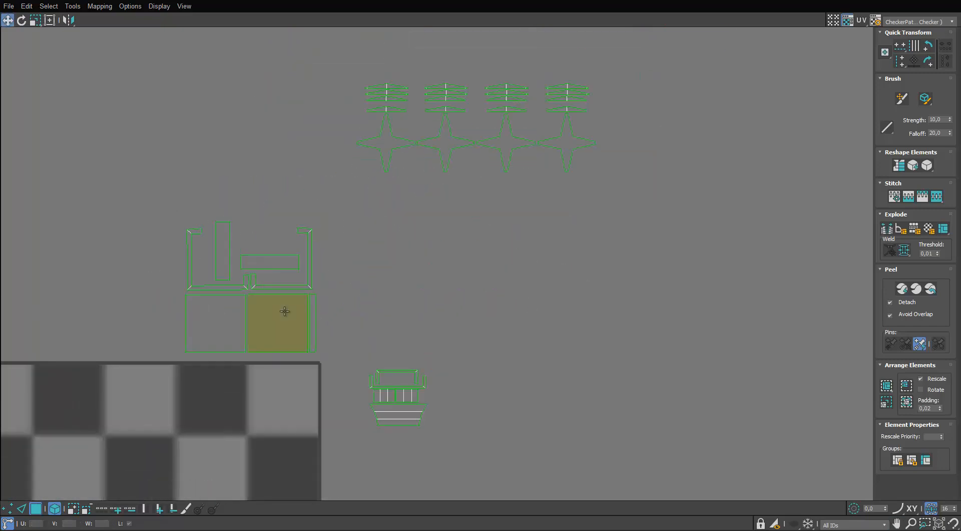
left_click_drag(264, 326, 314, 327, "shift")
key("ctrl+z")
scroll(279, 270, "down", 3)
scroll(315, 347, "up", 6)
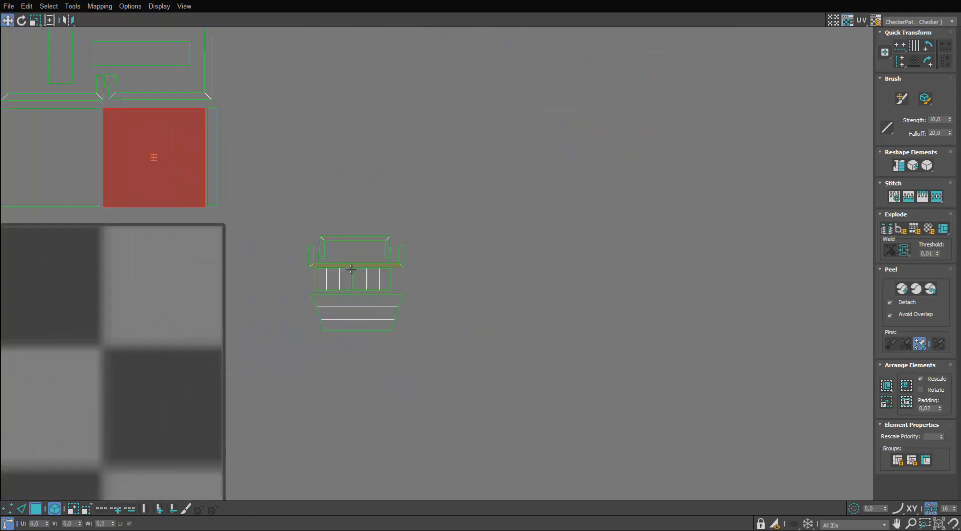
scroll(316, 326, "down", 3)
middle_click_drag(345, 264, 333, 323)
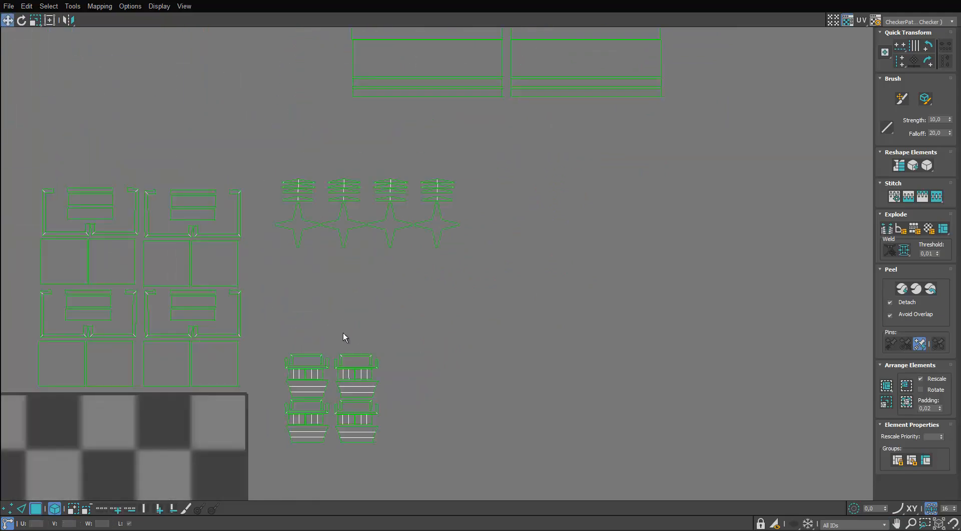
Check the remaining large panel, roof cap and body shells for stacked copies by test moves, undoing each one.
scroll(343, 332, "down", 2)
middle_click_drag(348, 320, 451, 241)
scroll(451, 240, "down", 4)
scroll(201, 247, "up", 2)
left_click_drag(226, 215, 192, 211)
key("ctrl+z")
middle_click_drag(31, 161, 356, 322)
scroll(356, 322, "down", 2)
left_click_drag(311, 292, 303, 330)
middle_click_drag(366, 332, 319, 172)
middle_click_drag(451, 464, 322, 205)
scroll(322, 206, "up", 2)
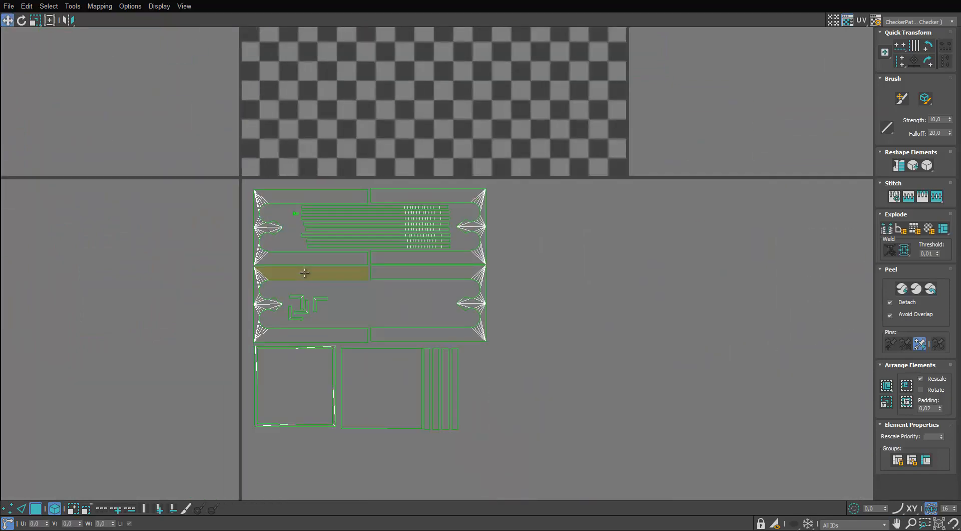
left_click_drag(304, 272, 230, 275)
key("ctrl+z")
Hide the checker background in the UV editor.
middle_click_drag(354, 258, 311, 242)
scroll(310, 242, "down", 3)
scroll(341, 210, "up", 1)
middle_click_drag(329, 39, 371, 158)
left_click(848, 20)
scroll(371, 159, "down", 3)
Select all of the pillar body's shells below the UV square and move them up into it.
left_click(311, 156)
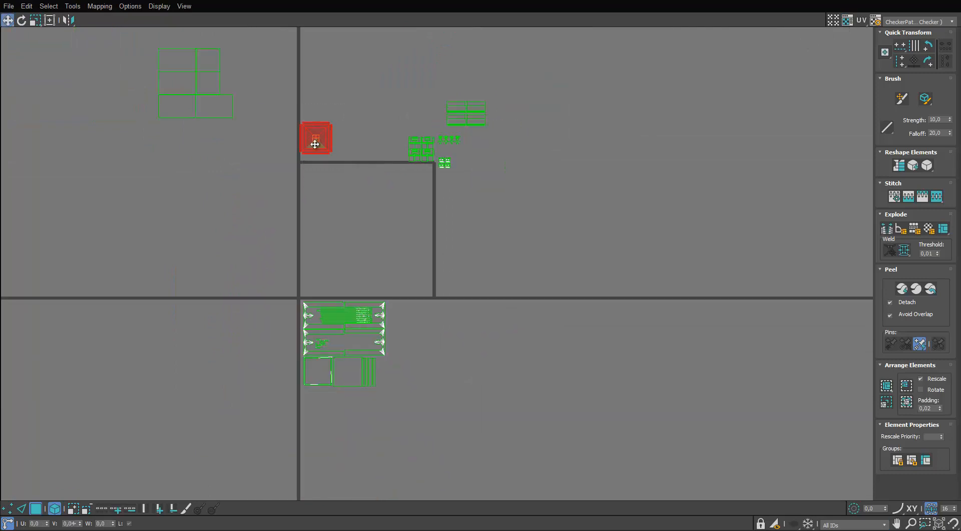
middle_click_drag(314, 144, 305, 125)
scroll(411, 269, "up", 3)
left_click_drag(255, 447, 256, 448)
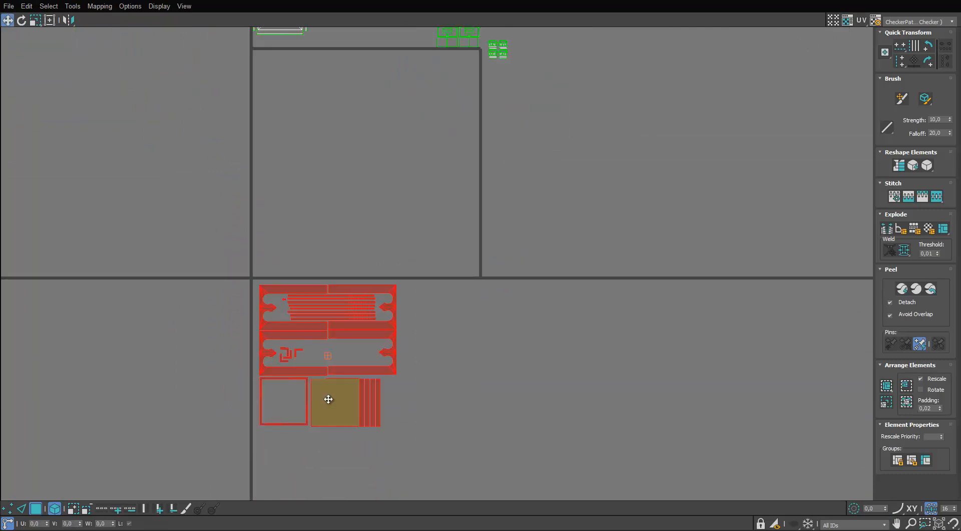
left_click_drag(329, 399, 325, 247)
Move the roof cap shell out of the way and place the six rectangular panel shells directly above the body shells.
scroll(359, 339, "down", 4)
middle_click_drag(332, 256, 306, 291)
scroll(262, 248, "up", 2)
middle_click_drag(262, 248, 276, 328)
left_click_drag(190, 56, 156, 247)
left_click_drag(288, 194, 303, 102)
left_click_drag(272, 155, 186, 233)
left_click_drag(185, 242, 312, 260)
scroll(311, 257, "up", 2)
middle_click_drag(311, 256, 288, 207)
left_click_drag(294, 176, 295, 197)
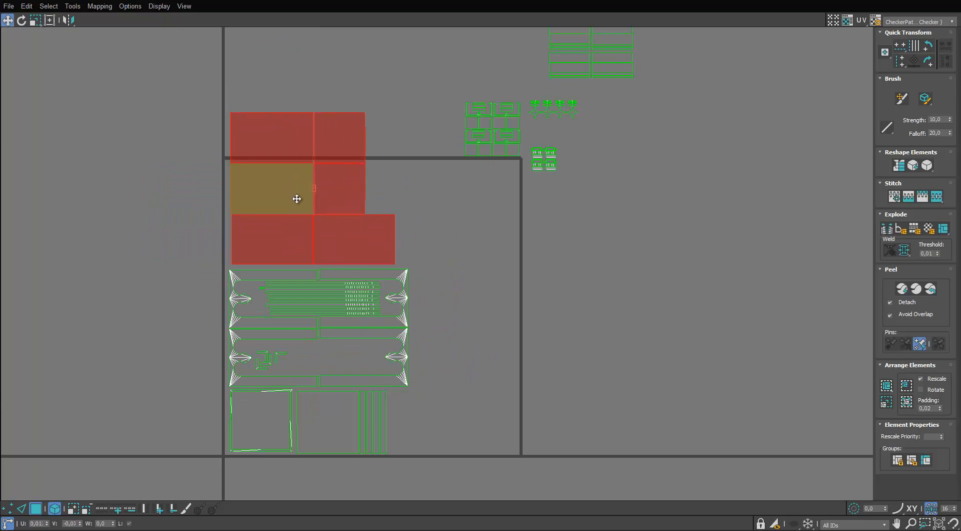
Move the top row of two panel shells down beside the second row, inside the UV square.
left_click_drag(324, 107, 286, 135)
left_click_drag(261, 149, 400, 197)
scroll(410, 195, "up", 3)
scroll(400, 195, "down", 6)
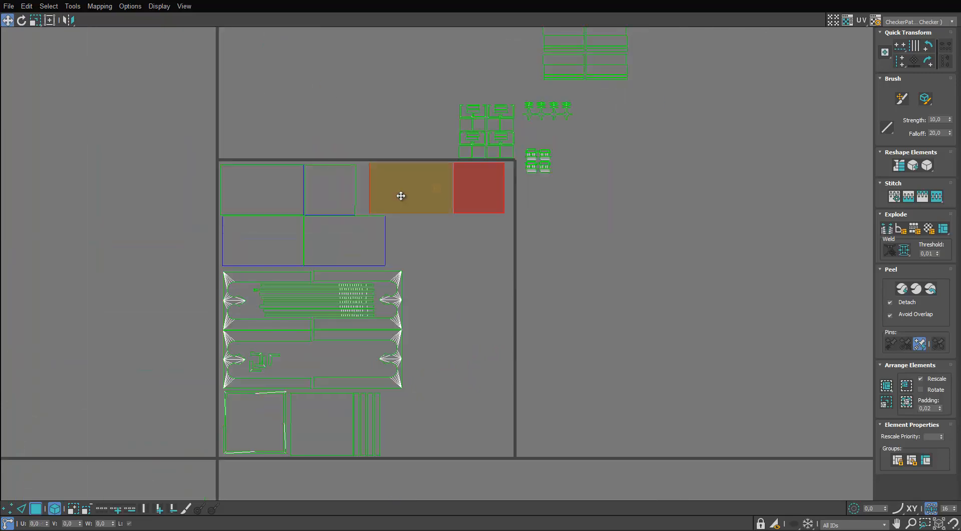
Move the roof cap shell into the empty area of the UV square beneath the rectangular panel shells.
middle_click_drag(401, 195, 360, 170)
scroll(360, 185, "up", 1)
middle_click_drag(359, 185, 359, 260)
left_click_drag(296, 111, 409, 282)
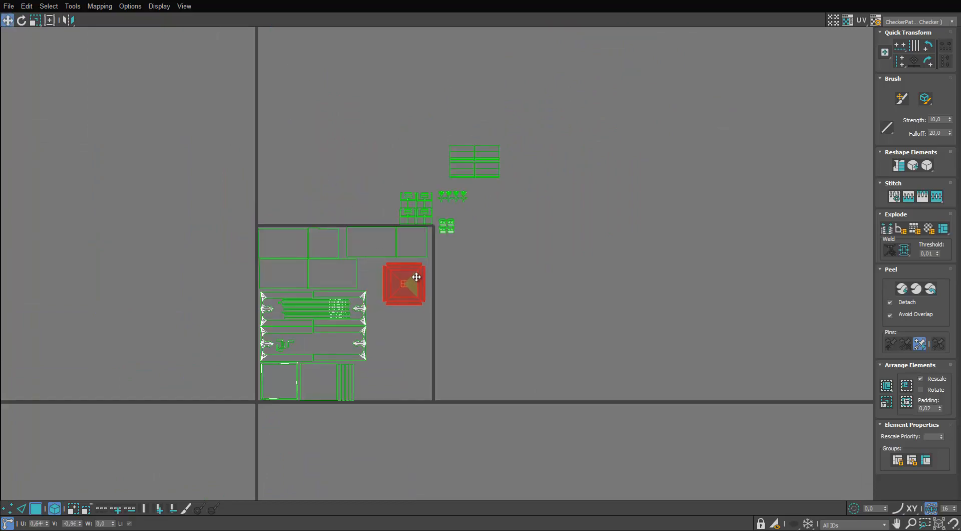
Move the four striped rectangular shells and the group of square band shells into the UV square, stacked beneath the roof cap shell.
scroll(520, 135, "up", 3)
left_click_drag(418, 212, 417, 212)
left_click_drag(424, 203, 440, 461)
middle_click_drag(419, 435, 434, 223)
left_click_drag(459, 248, 327, 264)
scroll(330, 219, "up", 1)
scroll(329, 219, "down", 1)
middle_click_drag(330, 220, 350, 286)
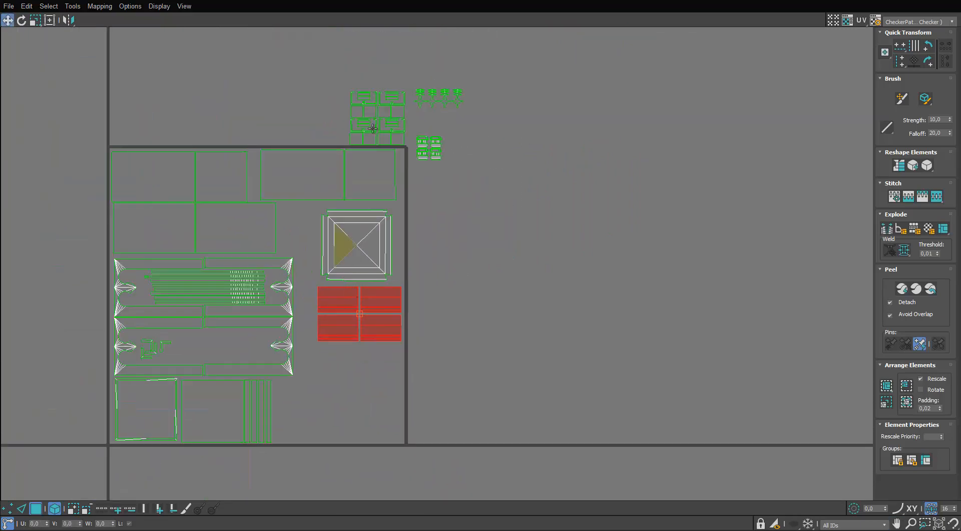
left_click_drag(384, 117, 346, 390)
Move the four small bracket shells into the gap inside the lower body shell and line them up in one row.
left_click_drag(441, 158, 207, 340)
scroll(295, 192, "up", 3)
scroll(295, 192, "up", 2)
left_click_drag(316, 262, 210, 300)
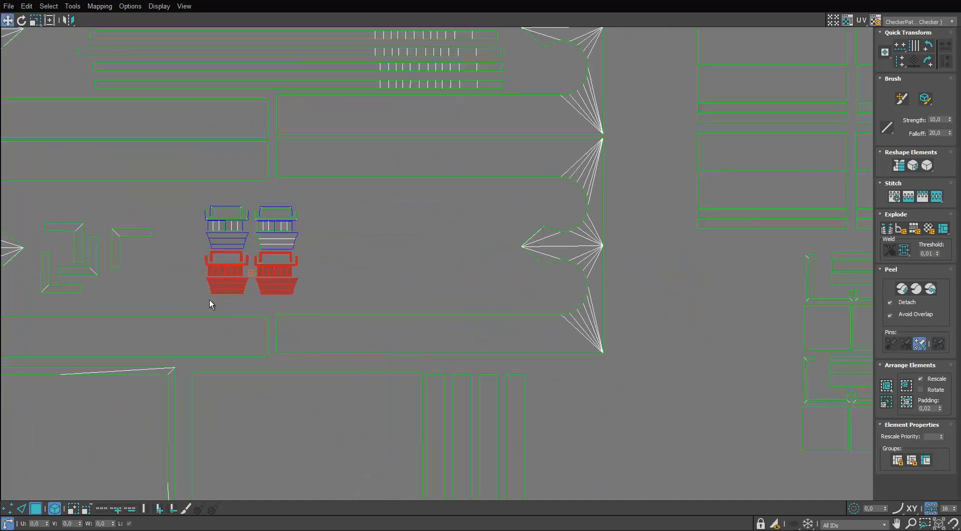
left_click(209, 299)
left_click_drag(330, 256, 330, 237)
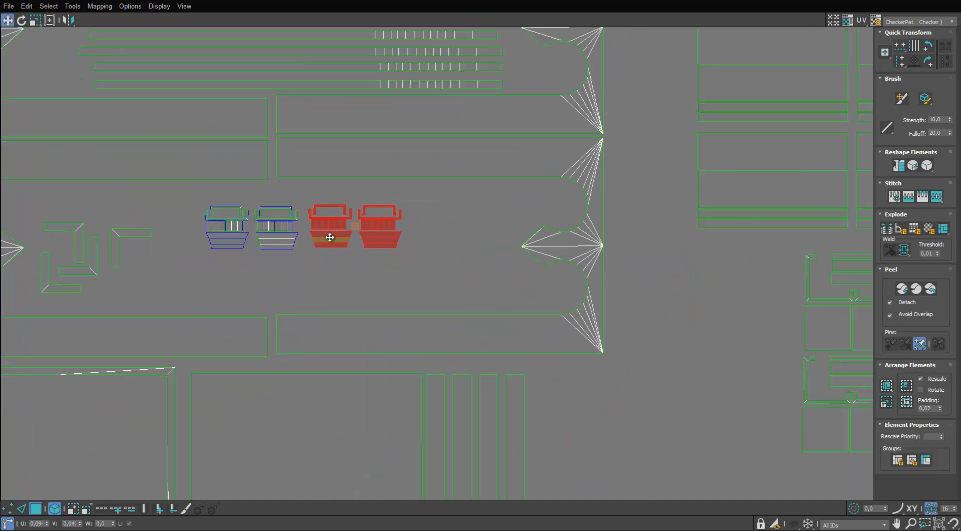
left_click_drag(230, 248, 316, 260)
scroll(222, 254, "down", 3)
scroll(123, 256, "up", 2)
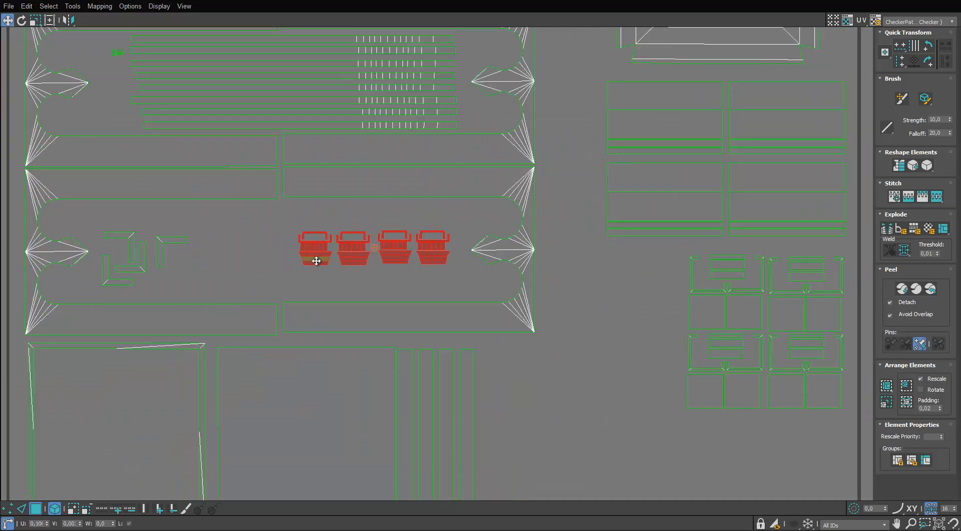
Spread the small L-shaped shells apart into a row beside the bracket shells so they no longer crowd each other.
left_click(153, 267)
left_click(149, 264)
left_click(179, 238, "ctrl")
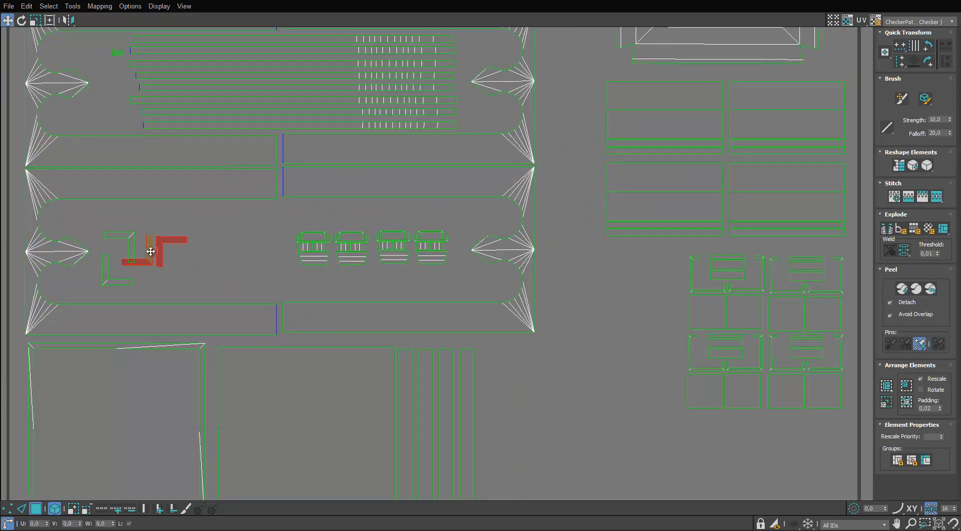
left_click_drag(150, 249, 189, 251)
left_click_drag(114, 282, 151, 265)
left_click_drag(239, 261, 196, 260)
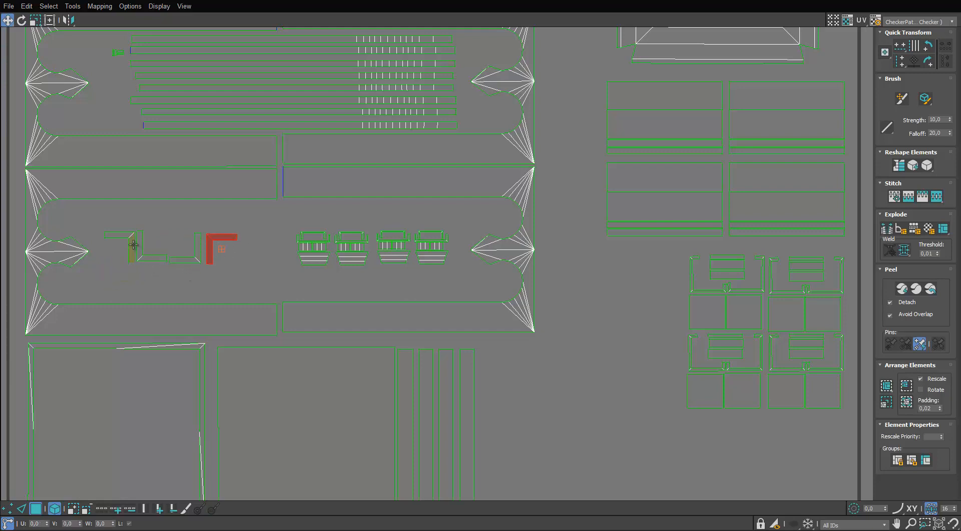
left_click_drag(133, 243, 146, 258)
left_click(148, 256)
Move the four small cross-shaped shells from outside into the UV square, near the square band shells.
scroll(293, 215, "down", 8)
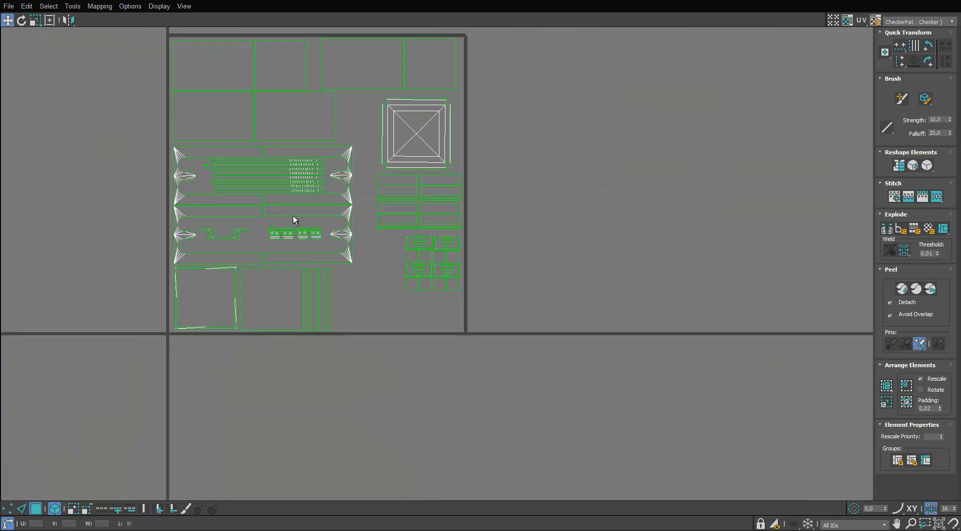
scroll(485, 112, "up", 2)
left_click_drag(454, 106, 384, 286)
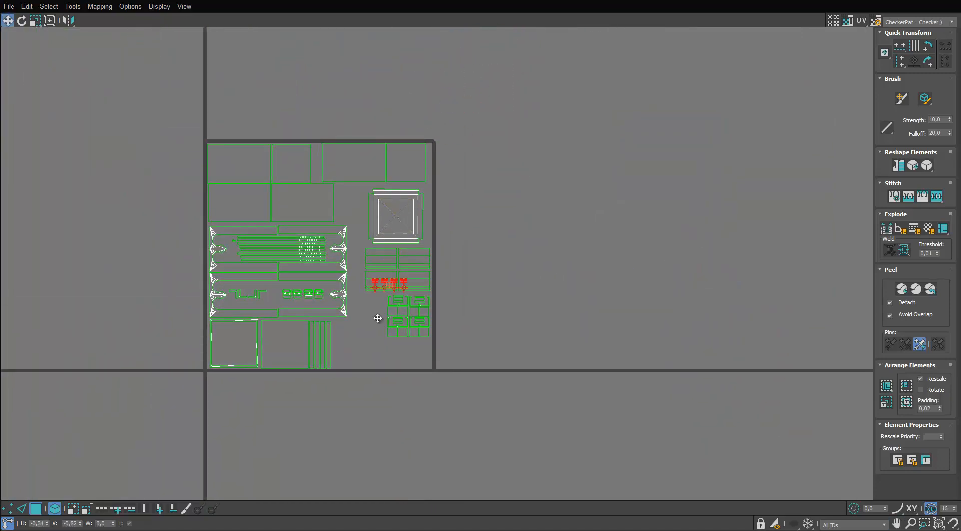
scroll(450, 212, "up", 1)
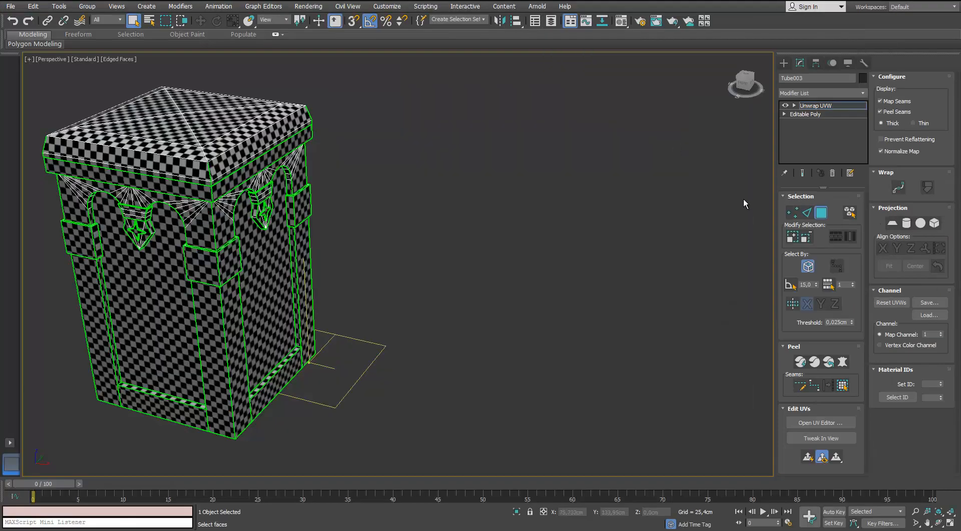
Leave the UV editing and collapse the Unwrap UVW modifier into the Editable Poly.
left_click(818, 214)
left_click(440, 225)
middle_click_drag(273, 235, 377, 241, "alt")
scroll(377, 241, "up", 2)
scroll(378, 241, "down", 2)
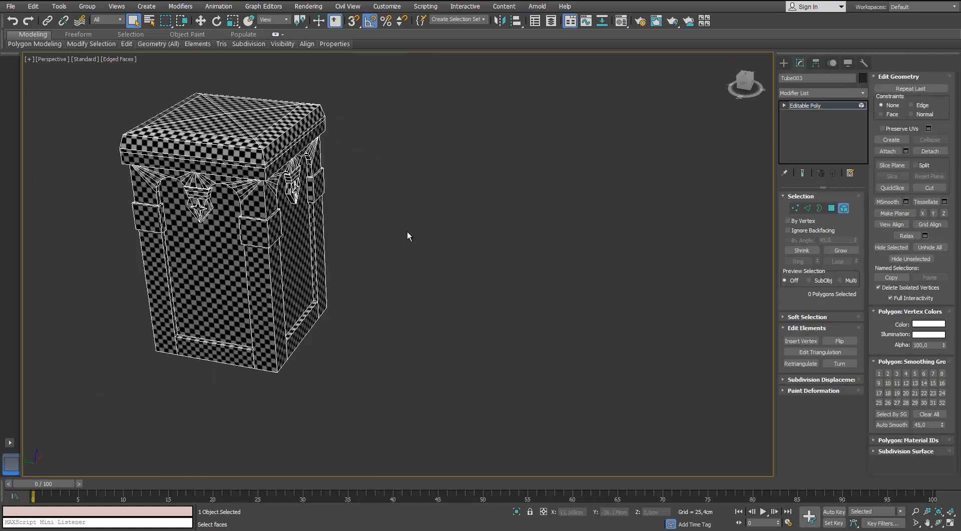
middle_click_drag(351, 220, 310, 129)
scroll(312, 255, "up", 2)
scroll(312, 256, "down", 2)
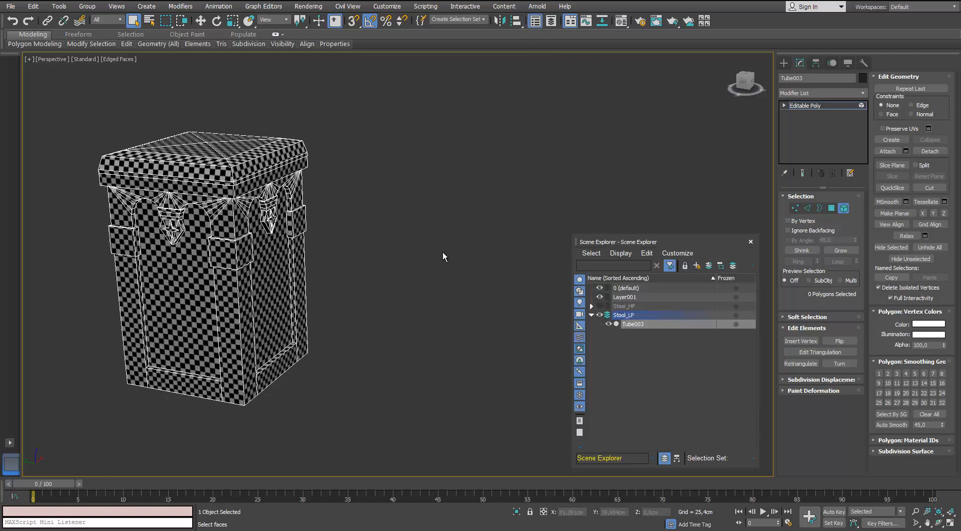
Make the Stool_HP layer visible, open the Rename Objects tool and place its dialog clear of the model.
left_click(599, 306)
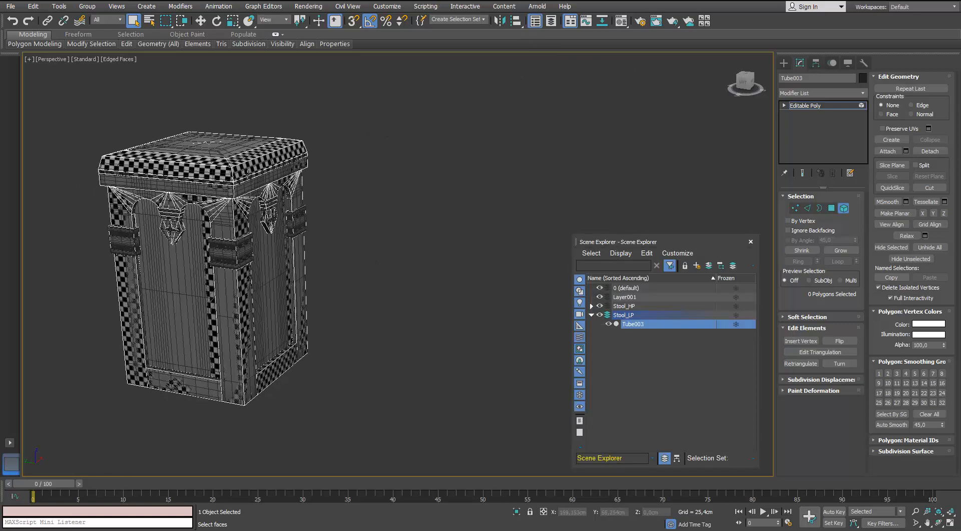
left_click(62, 6)
left_click(75, 234)
left_click_drag(696, 240, 702, 244)
left_click_drag(500, 184, 729, 63)
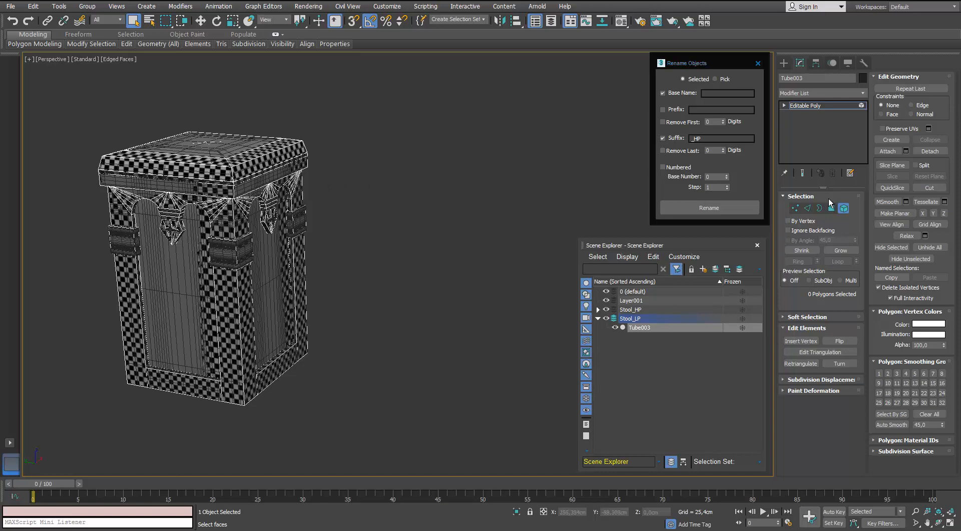
Select the high-poly seat cushion and rename it with base name Leather and suffix _HP.
left_click(844, 209)
left_click(361, 193)
left_click(280, 200)
left_click(361, 192)
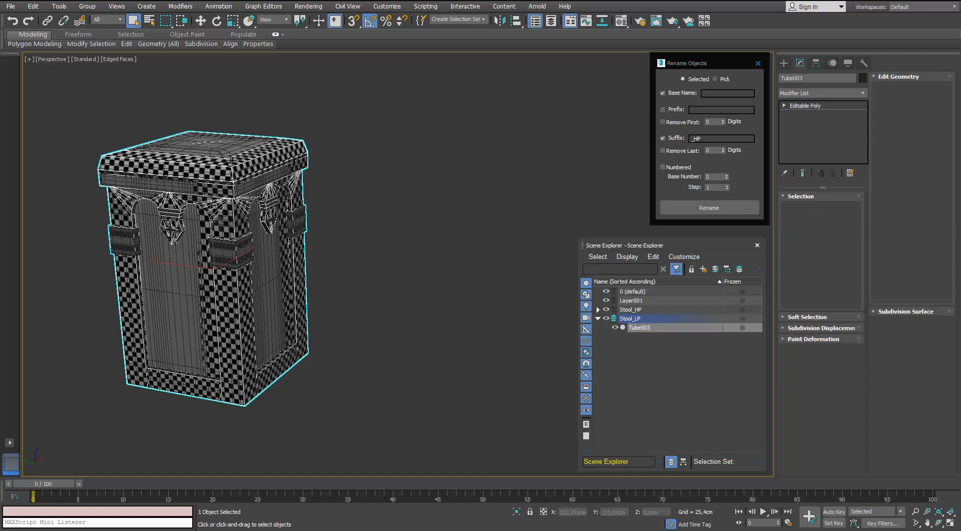
left_click(343, 179)
left_click(243, 186)
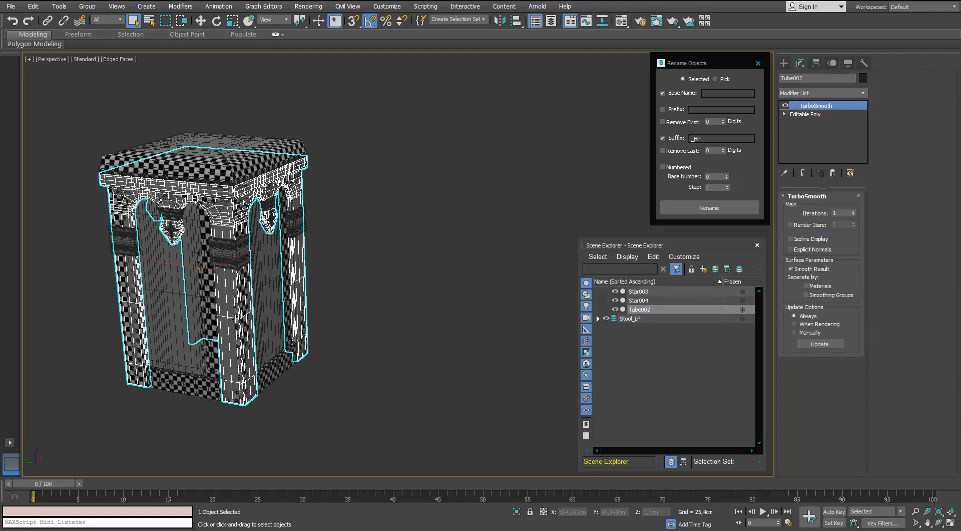
left_click(243, 175)
left_click(243, 174)
scroll(244, 174, "up", 3)
middle_click_drag(243, 175, 320, 173, "alt")
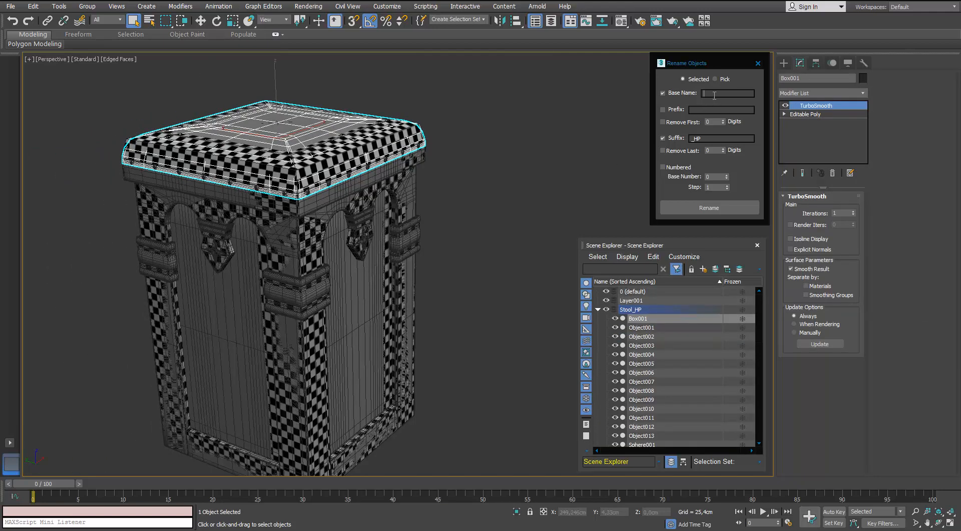
key("BackSpace")
key("BackSpace")
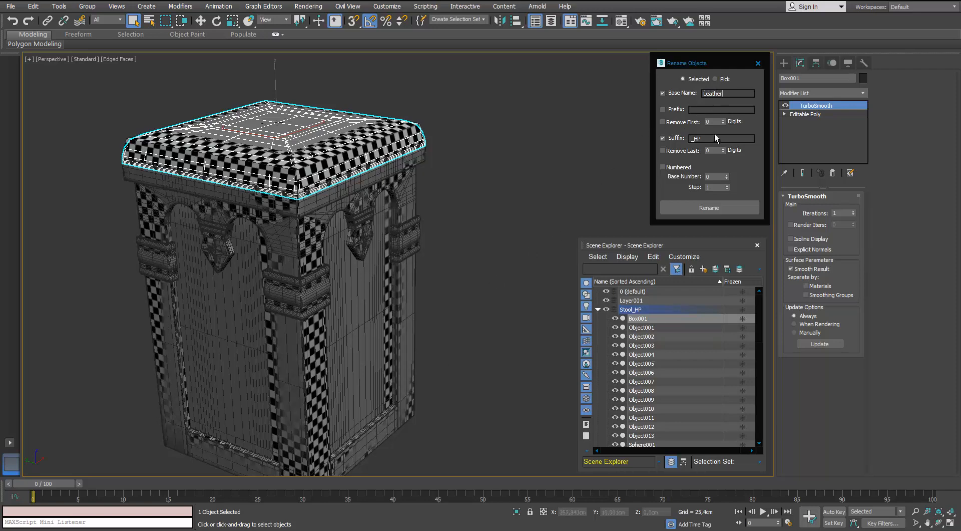
left_click(695, 208)
Detach the cushion element from the low-poly mesh Tube003 as a separate object.
left_click(400, 138)
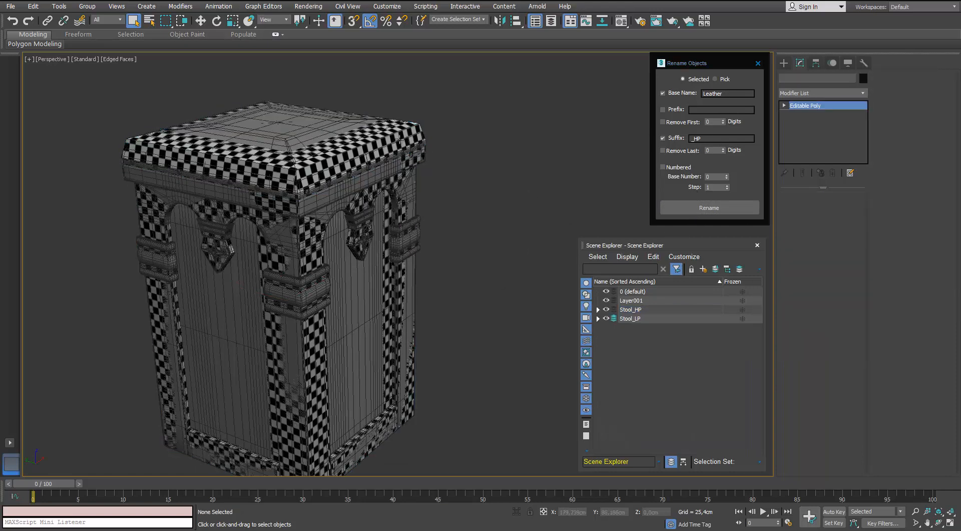
left_click(844, 208)
left_click(371, 140)
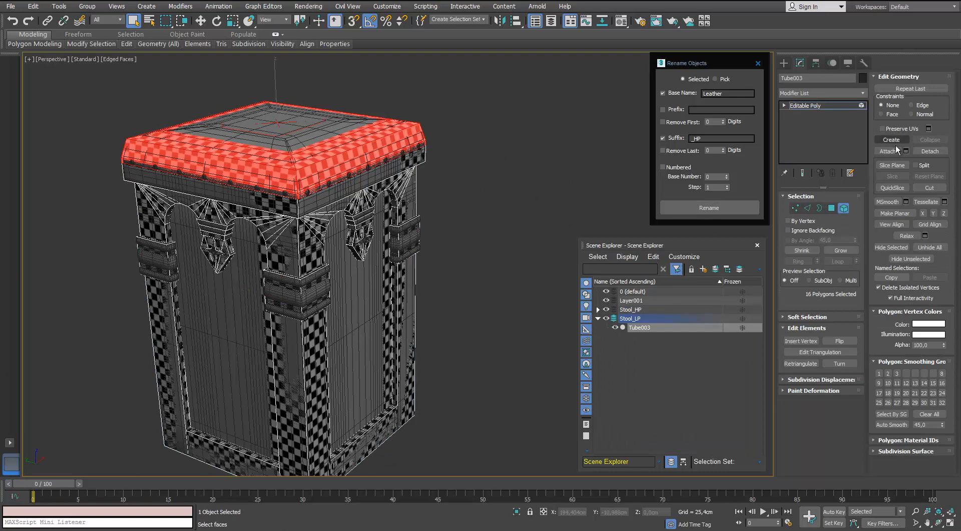
left_click(929, 151)
left_click(517, 275)
left_click(843, 207)
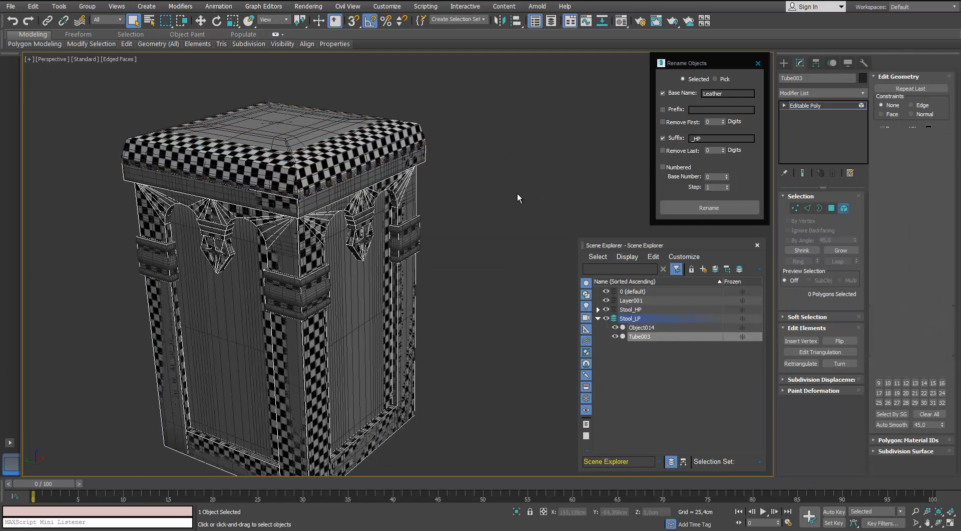
Select the detached low-poly cushion and rename it with base name Leather and suffix _LP.
left_click(518, 195)
left_click(390, 145)
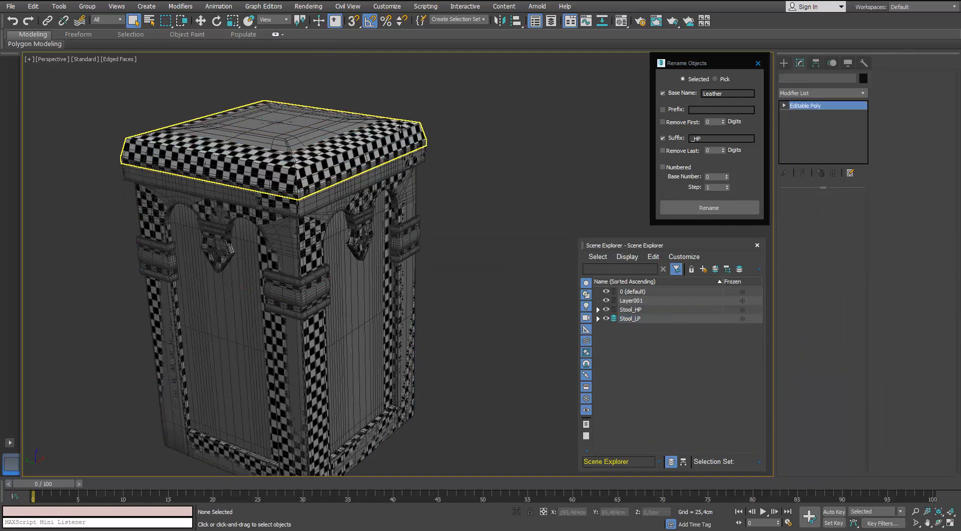
double_click(697, 138)
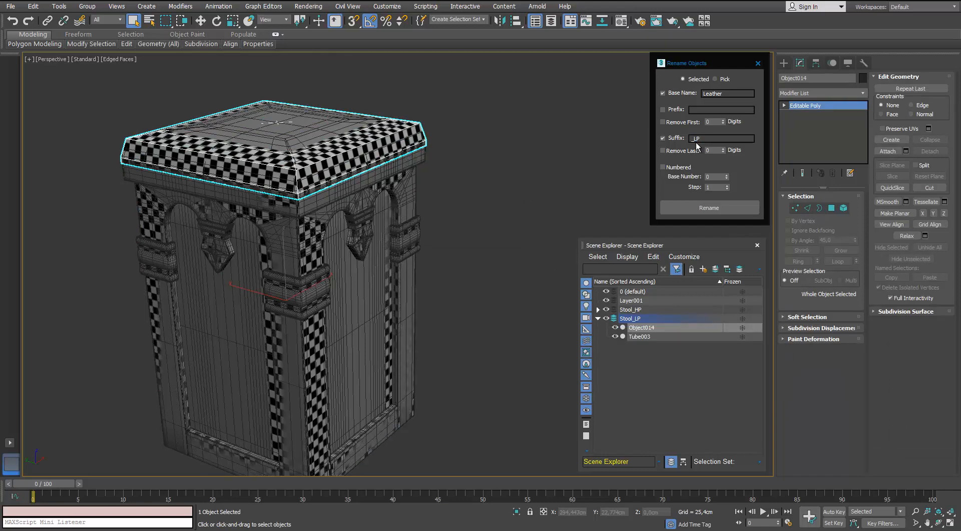
left_click(709, 208)
Detach the arched frame element with its corner legs from the low-poly mesh Tube003 as a separate object.
left_click(256, 167)
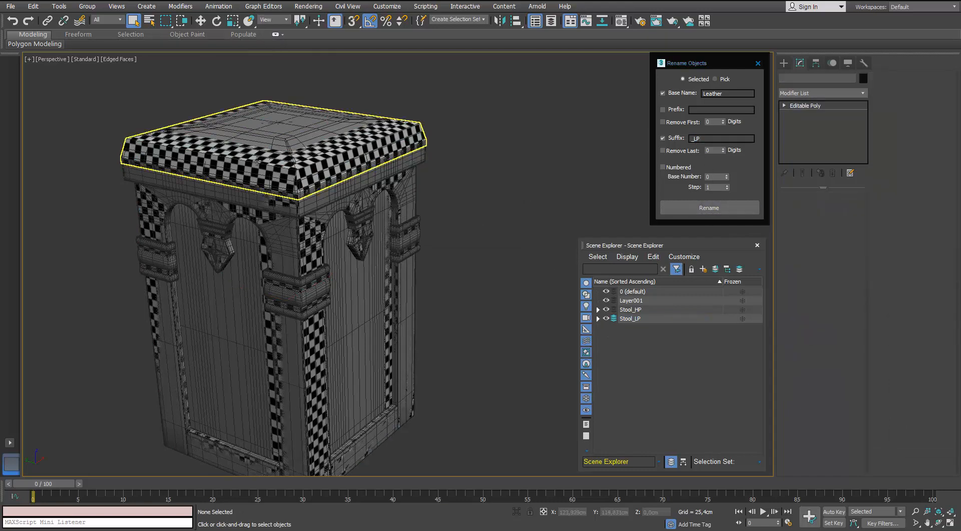
left_click(357, 220)
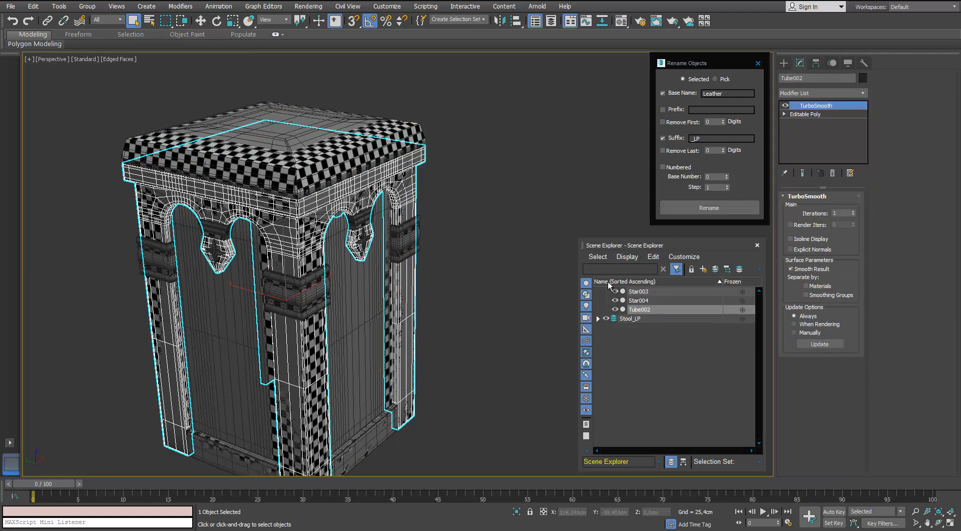
left_click(335, 204)
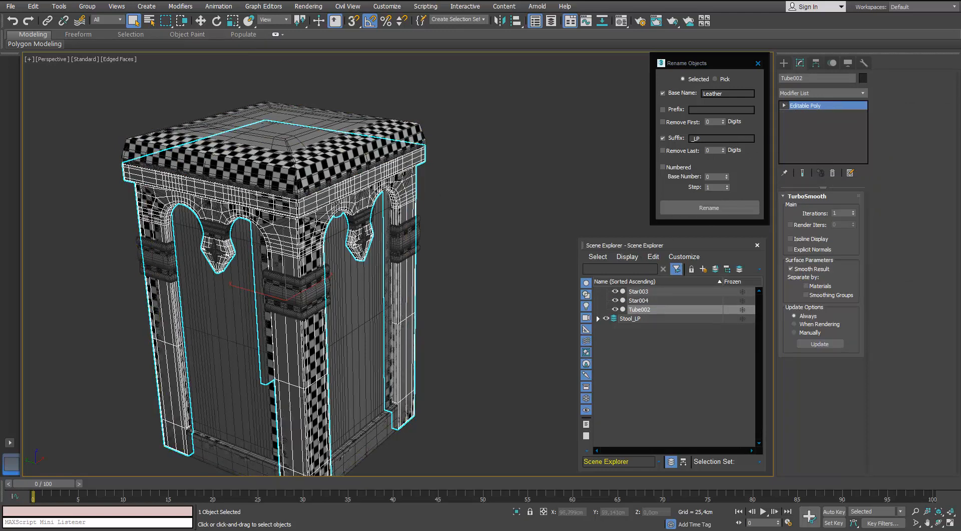
left_click(843, 208)
left_click(303, 214)
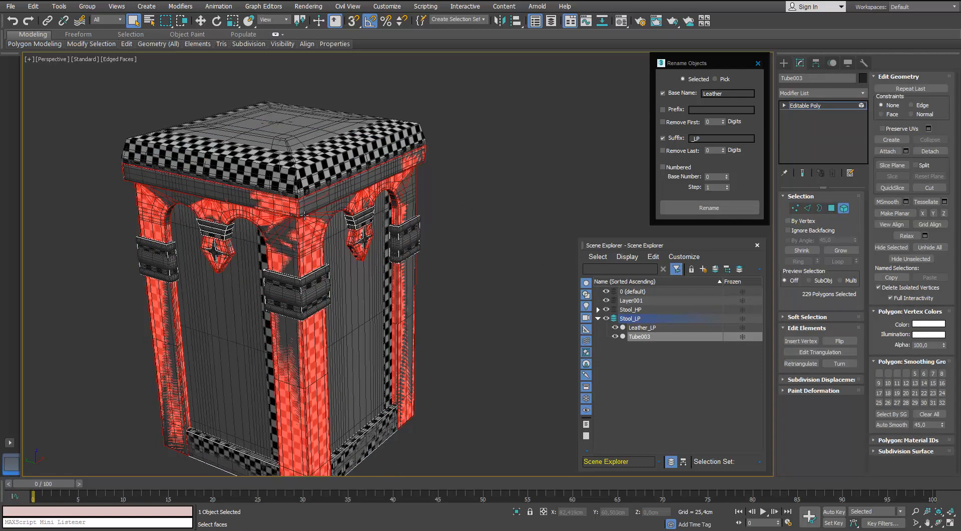
left_click(930, 151)
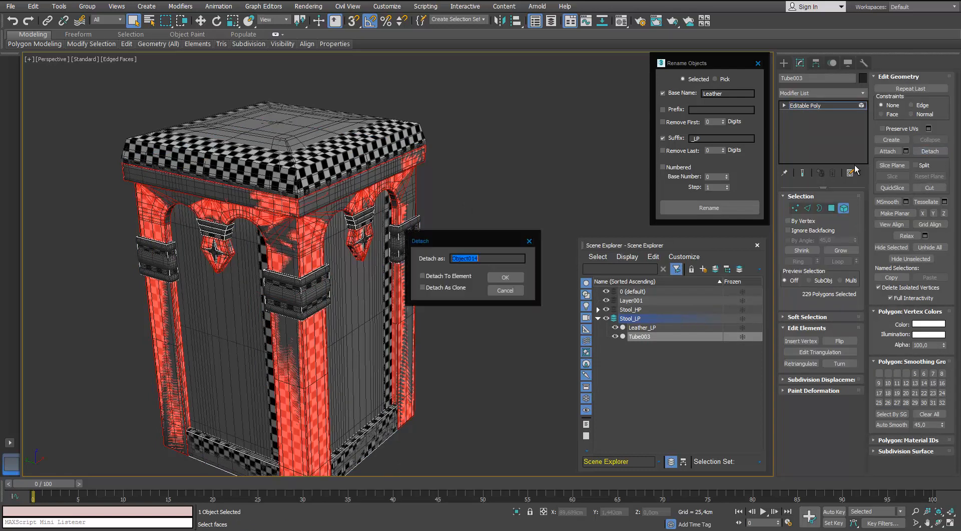
left_click(506, 276)
left_click(844, 207)
Rename the detached low-poly frame Stool_LP and the matching high-poly frame Stool_HP.
left_click(406, 199)
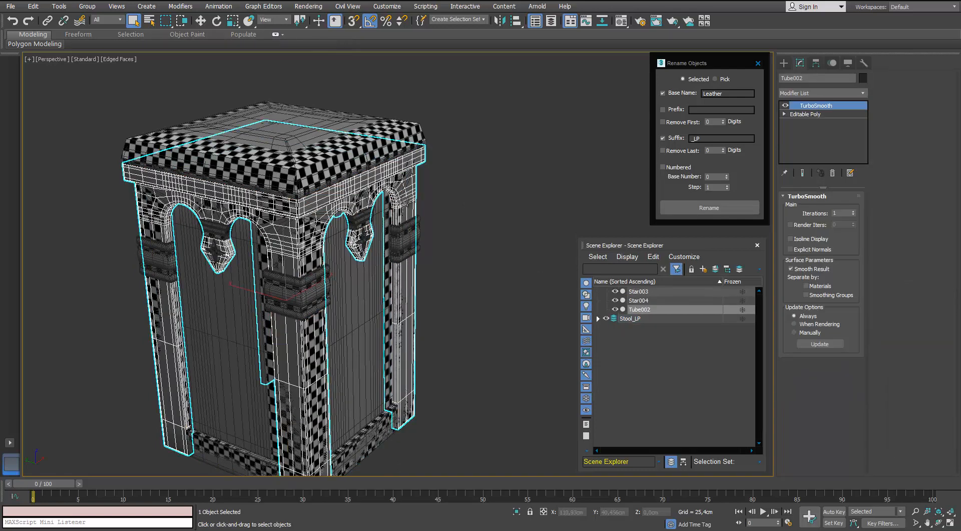
left_click(406, 198)
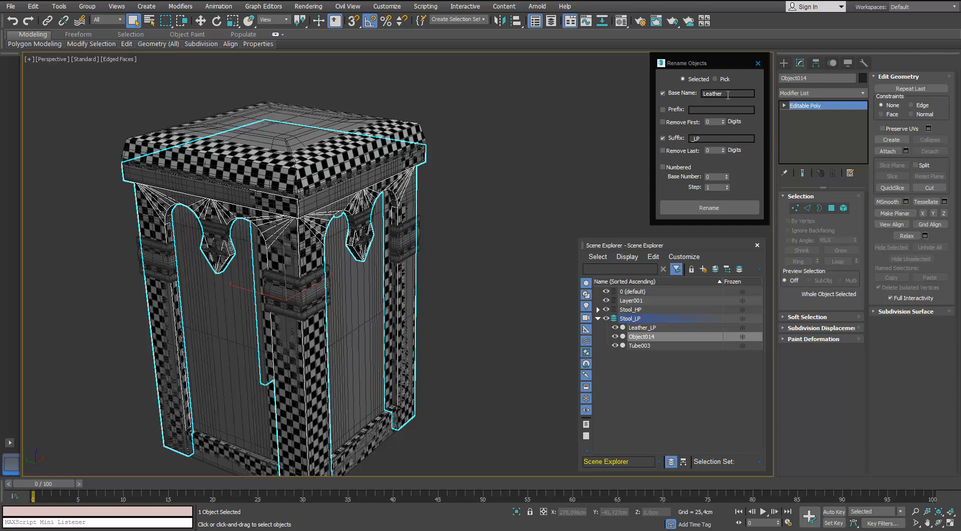
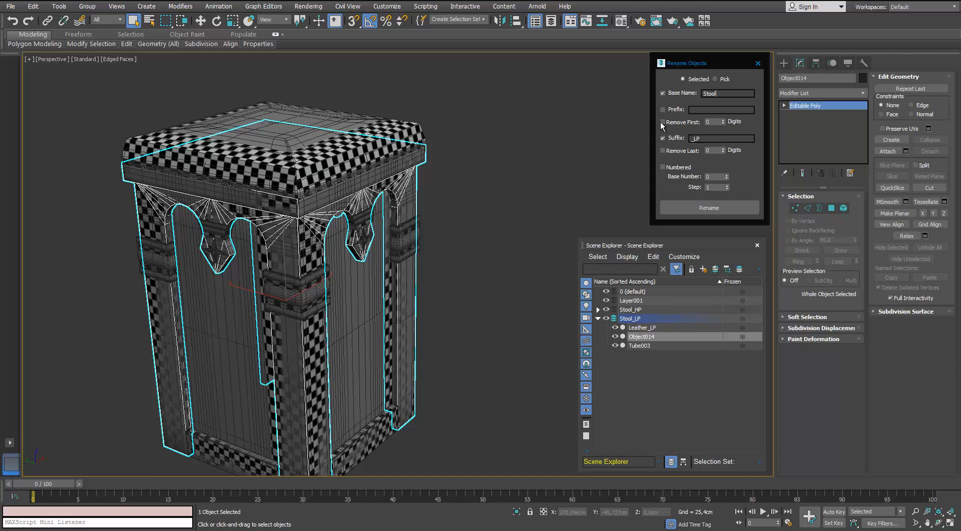
left_click(691, 206)
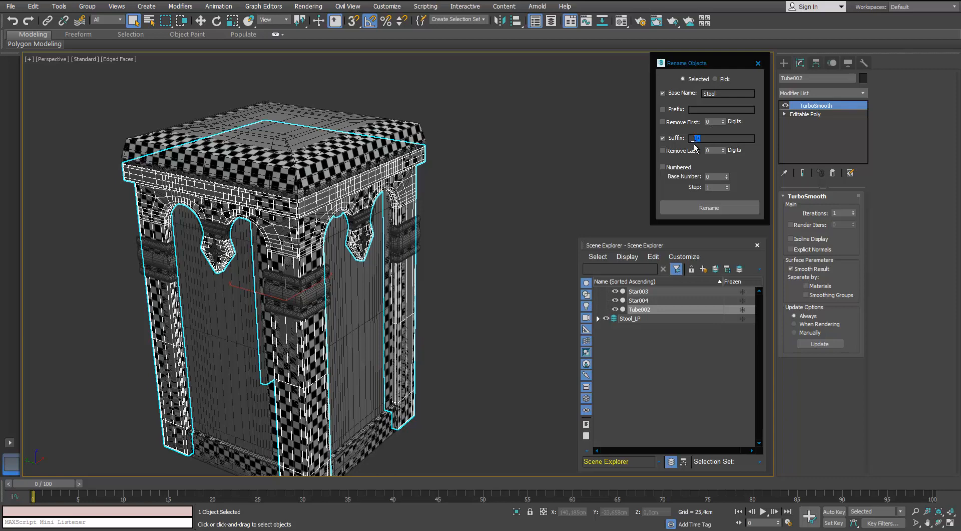
left_click(707, 207)
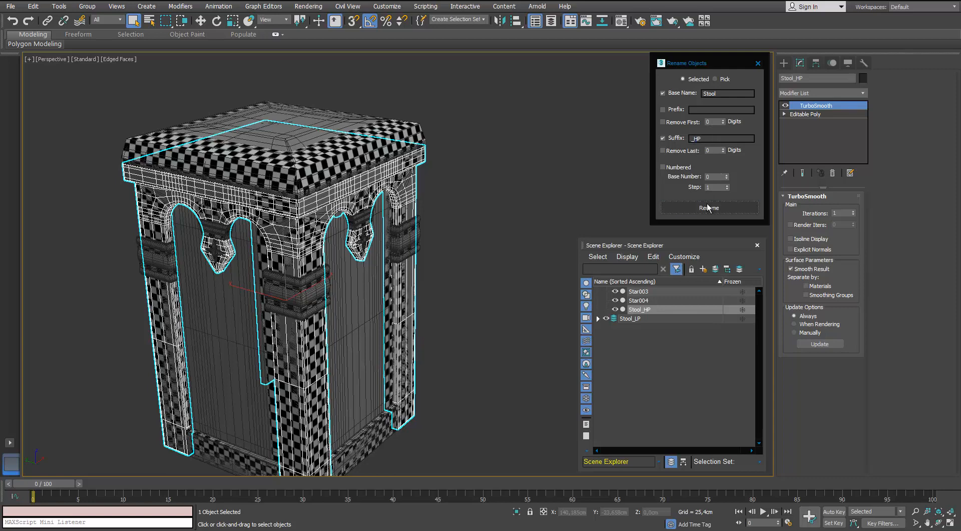
Select two of the high-poly bracket pieces above the star pendants and set the rename base name to StoolP1.
left_click(510, 221)
left_click(361, 222)
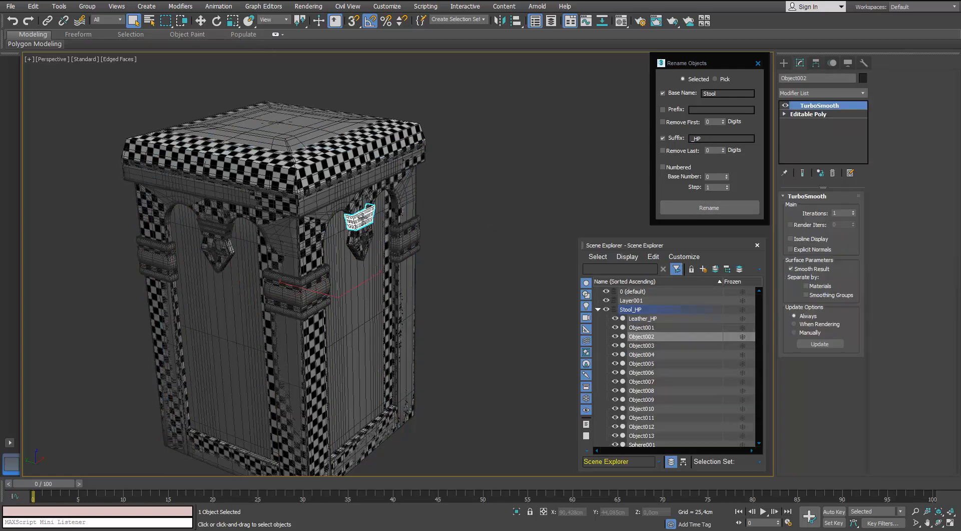
scroll(363, 217, "up", 5)
scroll(363, 218, "down", 5)
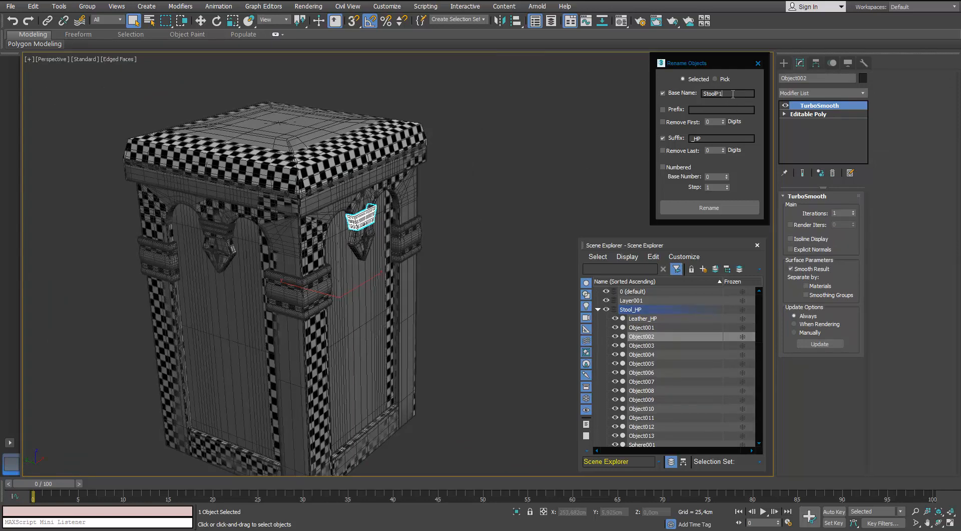
middle_click_drag(285, 231, 292, 221)
scroll(292, 221, "up", 4)
left_click(154, 214, "ctrl")
scroll(154, 212, "down", 4)
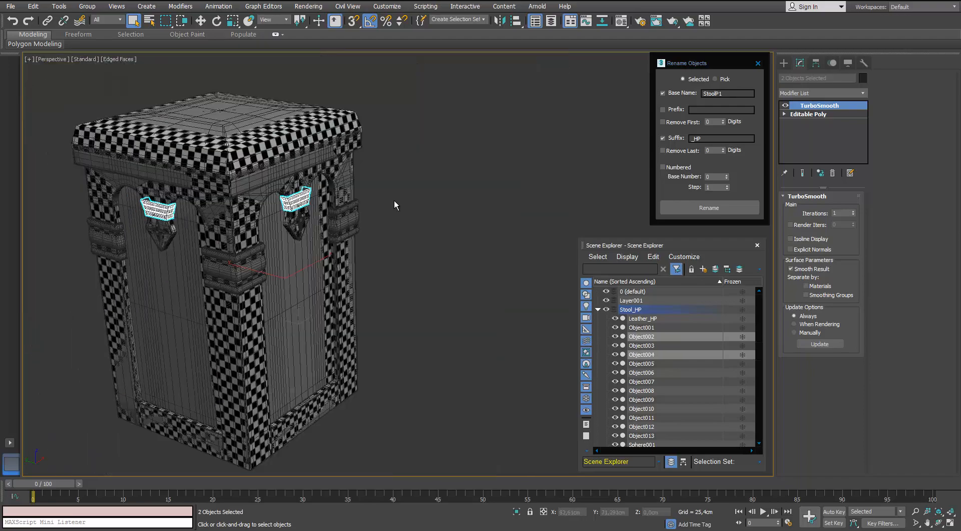
Add the brackets on the other two sides to the selection and rename all four StoolP1 with suffix _HP.
middle_click_drag(394, 203, 280, 215, "alt")
scroll(273, 215, "up", 5)
left_click(414, 214, "ctrl")
scroll(415, 214, "down", 3)
middle_click_drag(414, 215, 300, 221, "alt")
scroll(300, 220, "up", 3)
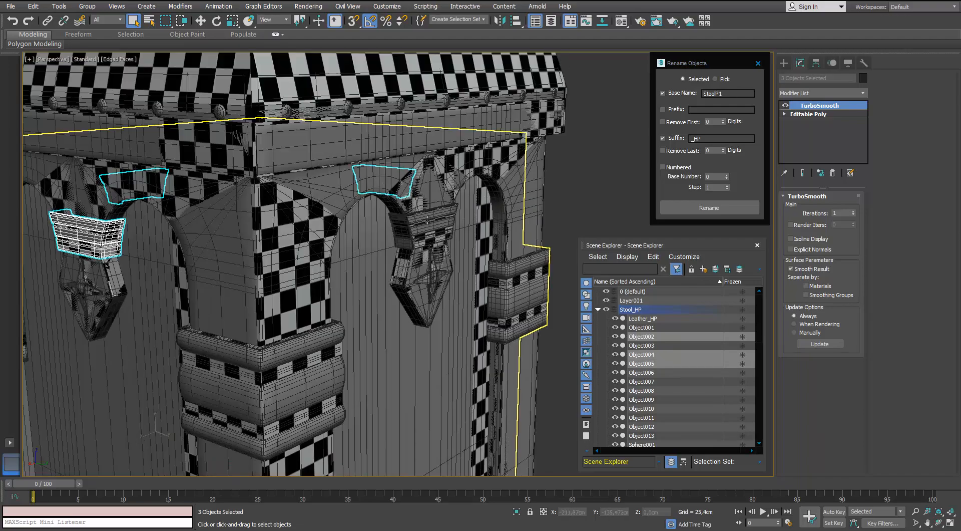
left_click(436, 209, "ctrl")
scroll(436, 208, "down", 4)
scroll(485, 200, "up", 3)
middle_click_drag(436, 209, 458, 155, "alt")
left_click(708, 208)
scroll(485, 200, "down", 3)
Hide the Stool_HP layer and detach the four matching bracket elements from the low-poly mesh Tube003 as a separate object.
left_click(605, 308)
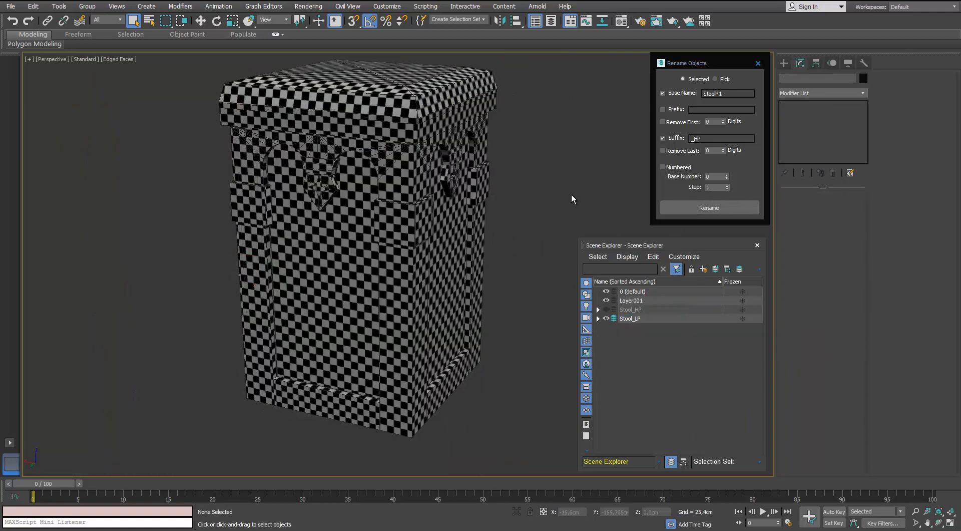
left_click(439, 151)
left_click(843, 208)
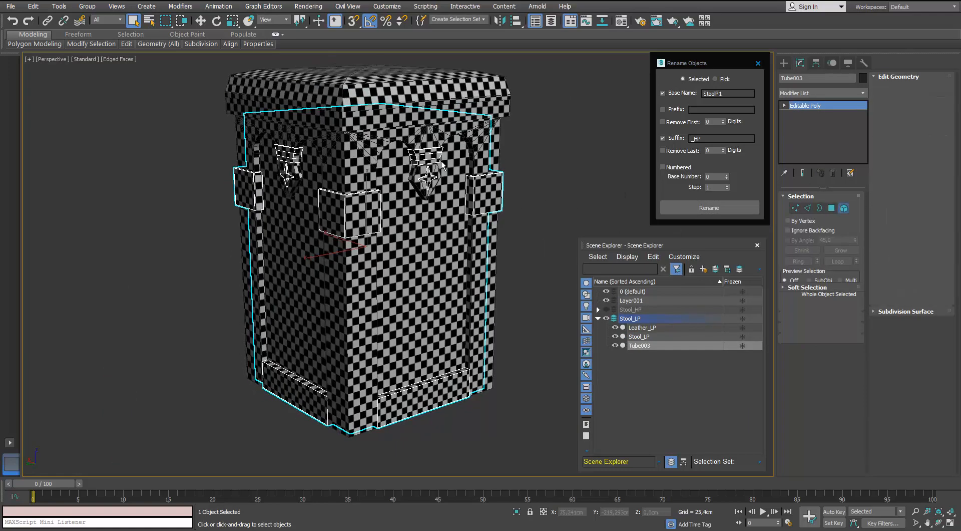
left_click(425, 155)
middle_click_drag(425, 155, 488, 159, "alt")
left_click(309, 162, "ctrl")
middle_click_drag(309, 161, 360, 162, "alt")
left_click(226, 162, "ctrl")
middle_click_drag(227, 162, 318, 203, "alt")
left_click(222, 170, "ctrl")
left_click(926, 149)
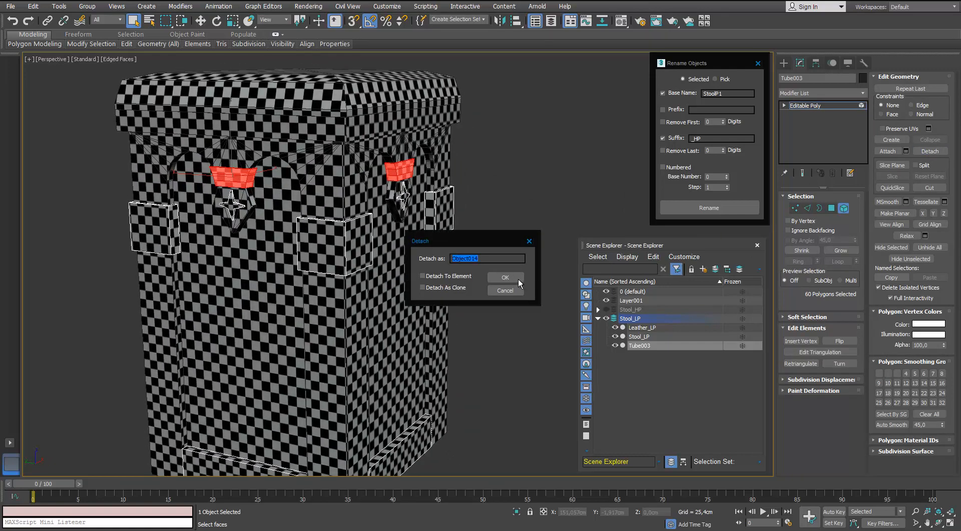
left_click(518, 278)
Select the detached low-poly brackets and rename them with base name StoolP1 and suffix _LP.
left_click(560, 203)
left_click(390, 173)
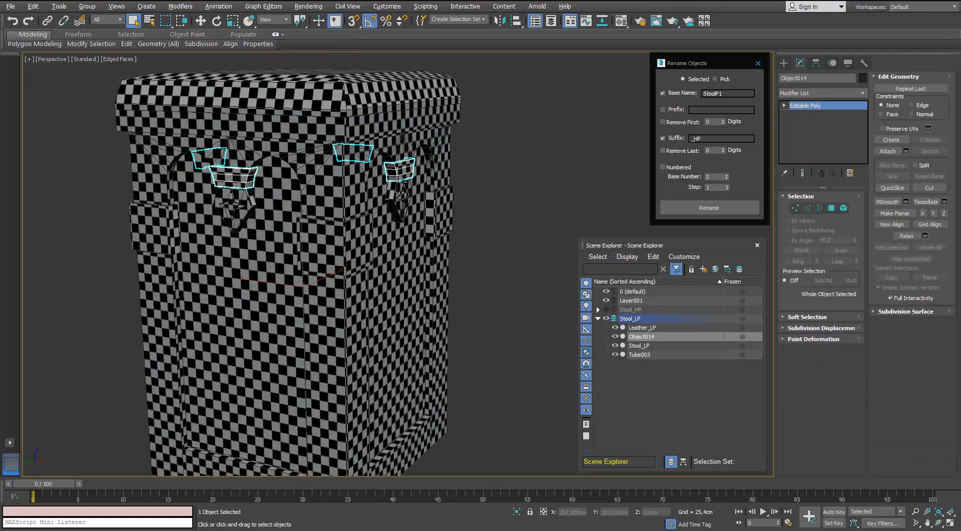
middle_click_drag(391, 173, 365, 193, "alt")
left_click_drag(701, 140, 695, 139)
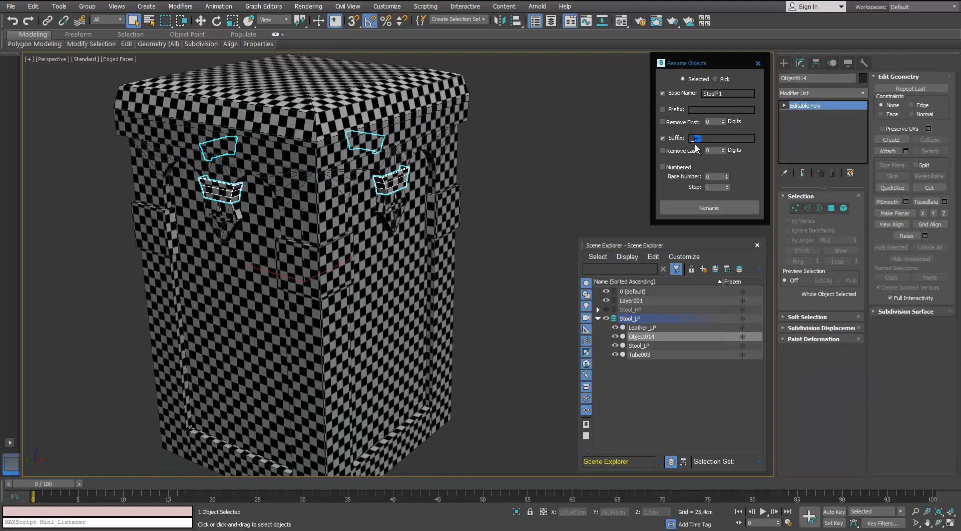
left_click(712, 205)
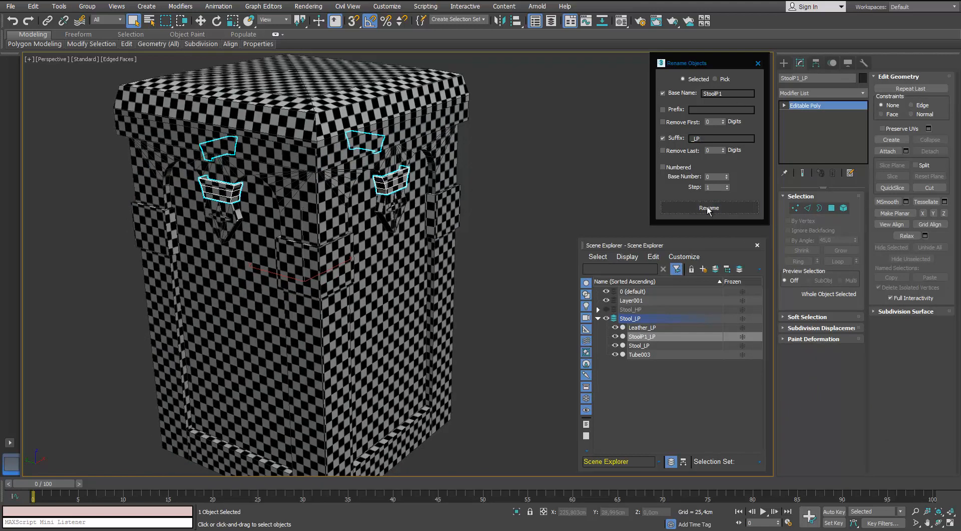
left_click(551, 210)
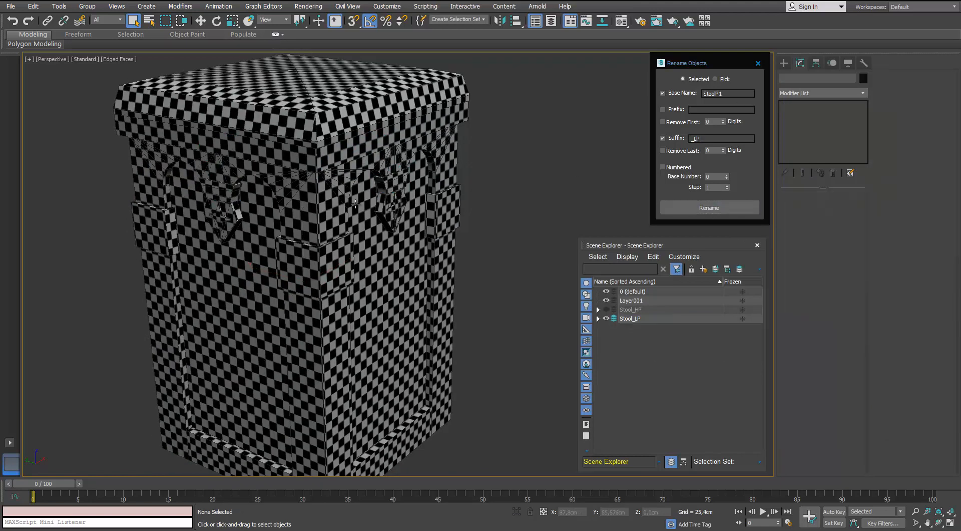
Show only the Stool_HP layer and examine its frame, star ornament and corner bands as separate objects.
left_click(606, 309)
left_click(606, 318)
left_click(393, 198)
scroll(393, 198, "up", 5)
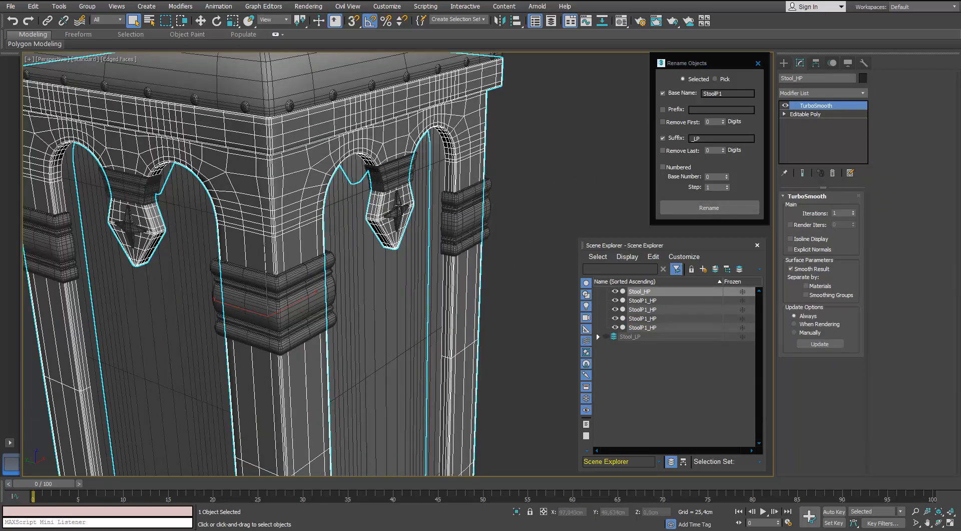
left_click(398, 205)
scroll(401, 205, "down", 3)
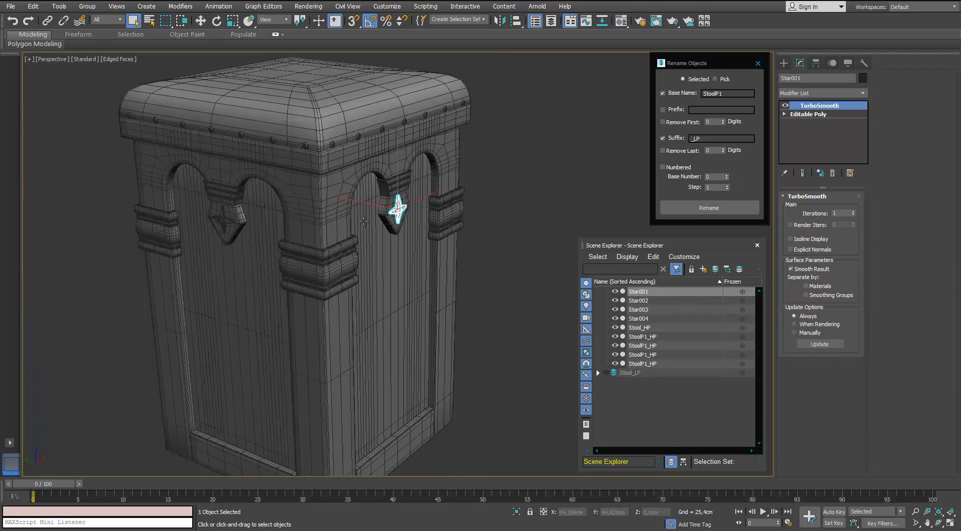
left_click(365, 221)
left_click(341, 253)
left_click(458, 208, "ctrl")
middle_click_drag(464, 205, 433, 182)
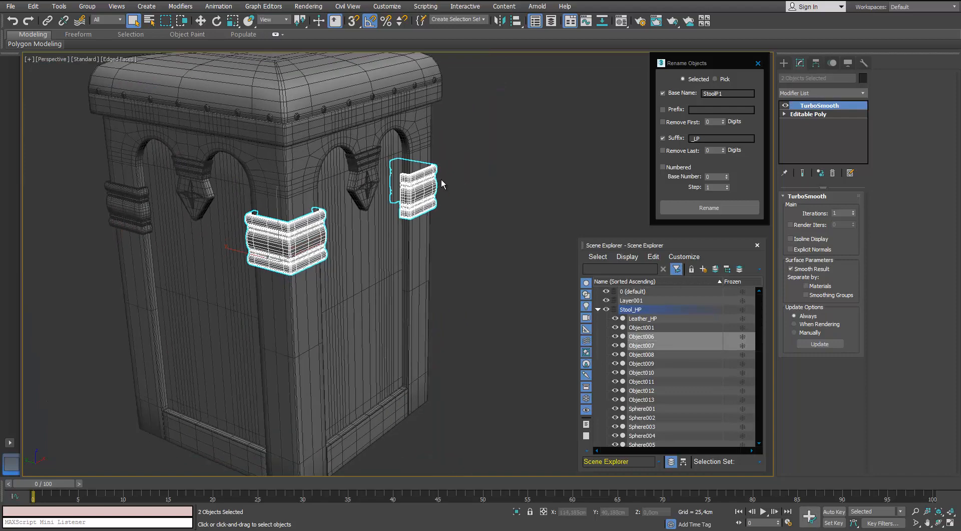
Show only the Stool_LP layer and select two corner band elements of the low-poly mesh Tube003.
left_click(597, 309)
left_click(606, 318)
left_click(606, 309)
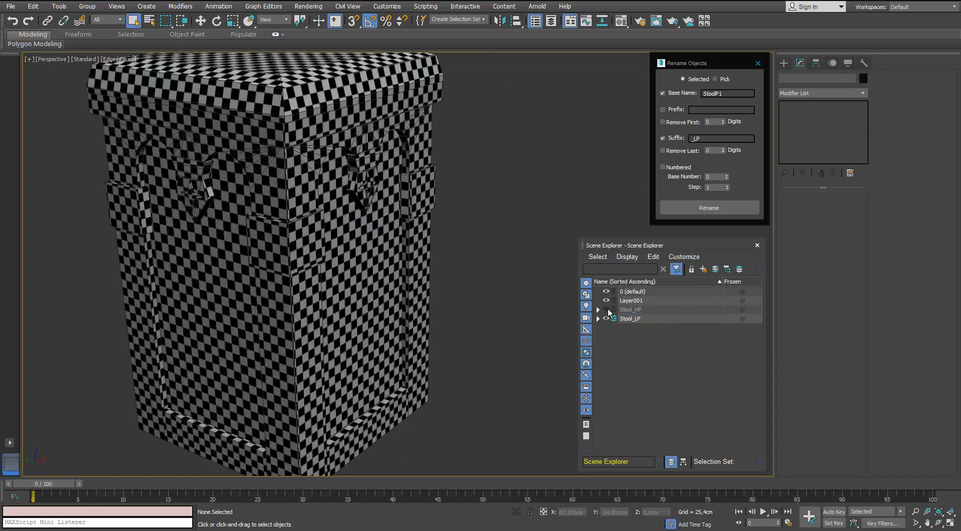
left_click(410, 185)
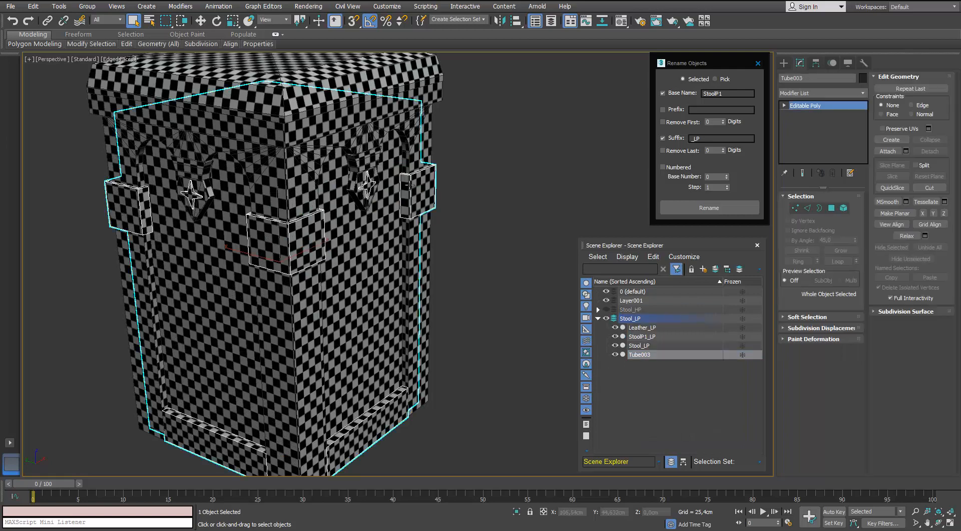
left_click(843, 207)
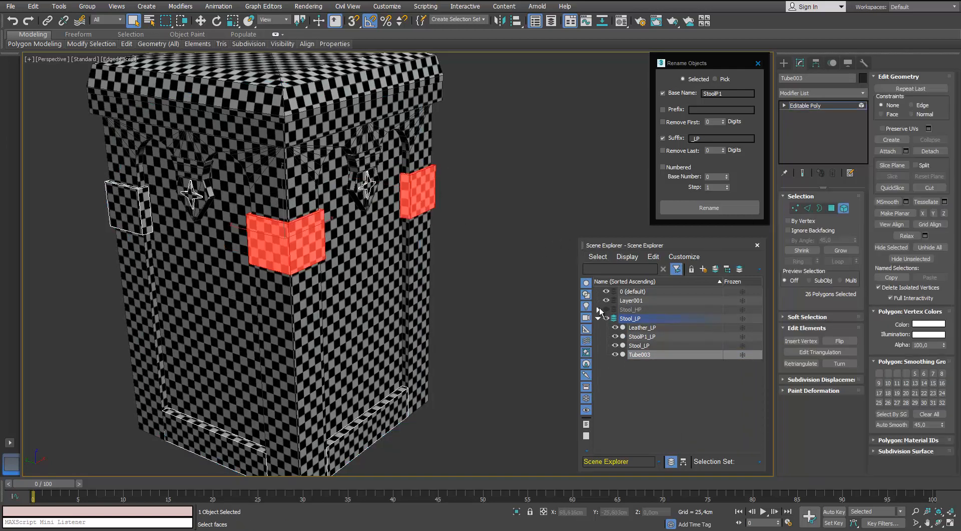
middle_click_drag(220, 145, 284, 143, "alt")
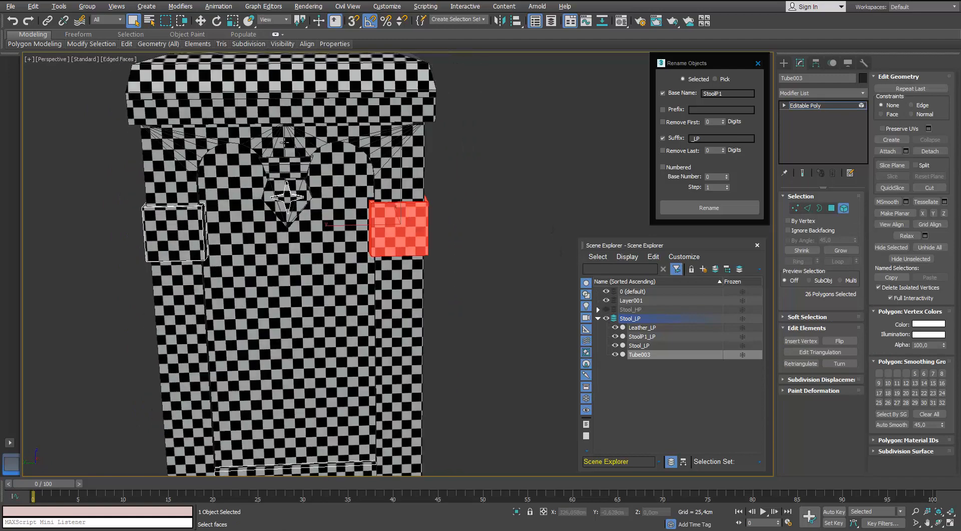
Show only the Stool_HP layer and check how its corner bands and brackets are separated and named.
left_click(604, 309)
left_click(605, 317)
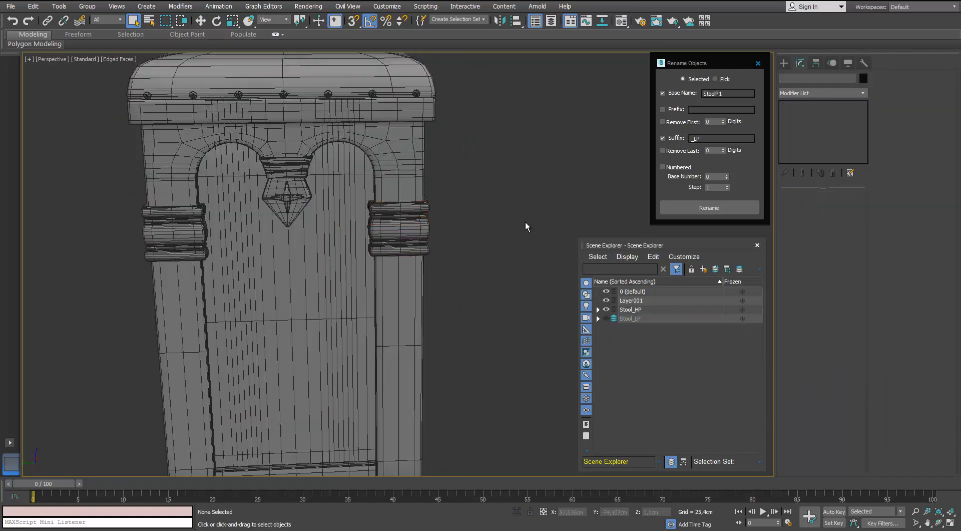
left_click(420, 215)
middle_click_drag(466, 204, 421, 200, "alt")
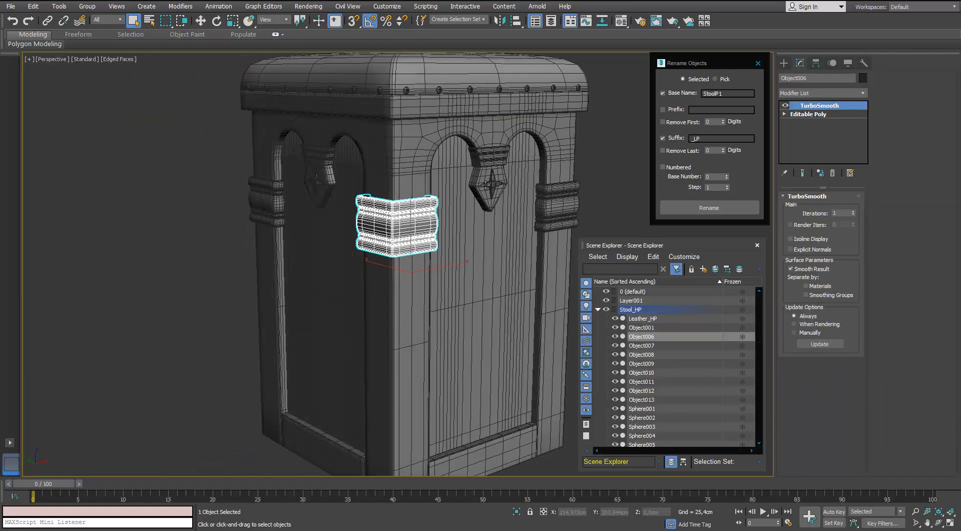
left_click(488, 158)
middle_click_drag(488, 159, 511, 166, "alt")
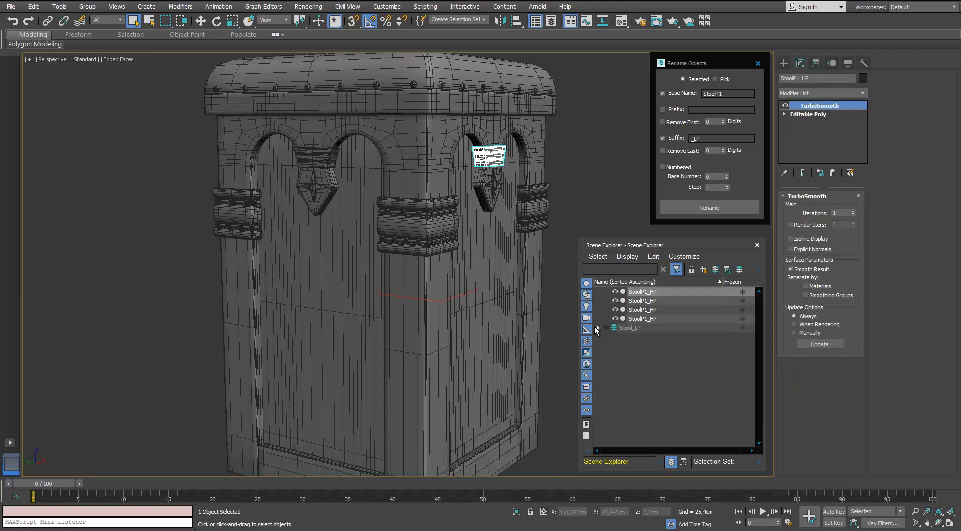
scroll(606, 314, "up", 4)
scroll(607, 313, "down", 5)
left_click(597, 328)
left_click(597, 327)
left_click(618, 360)
scroll(618, 359, "up", 2)
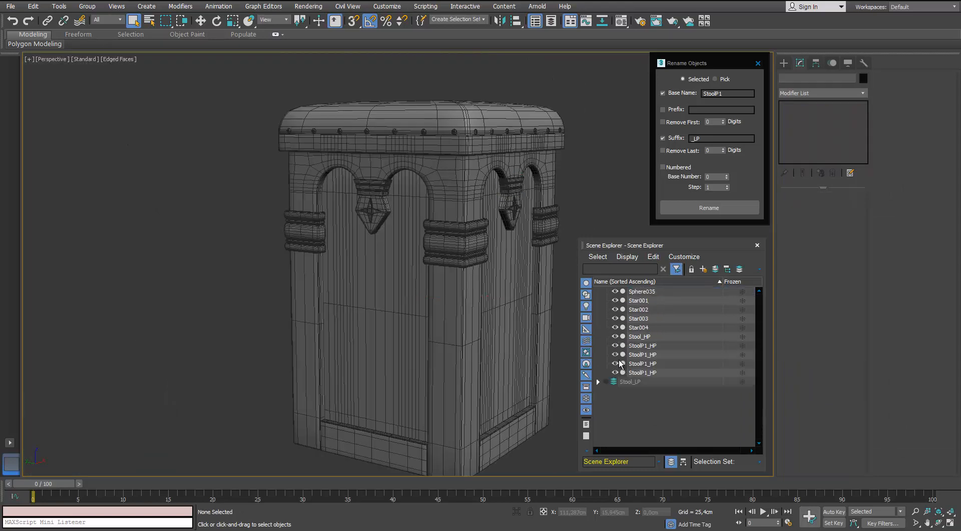
scroll(618, 360, "up", 4)
left_click(598, 309)
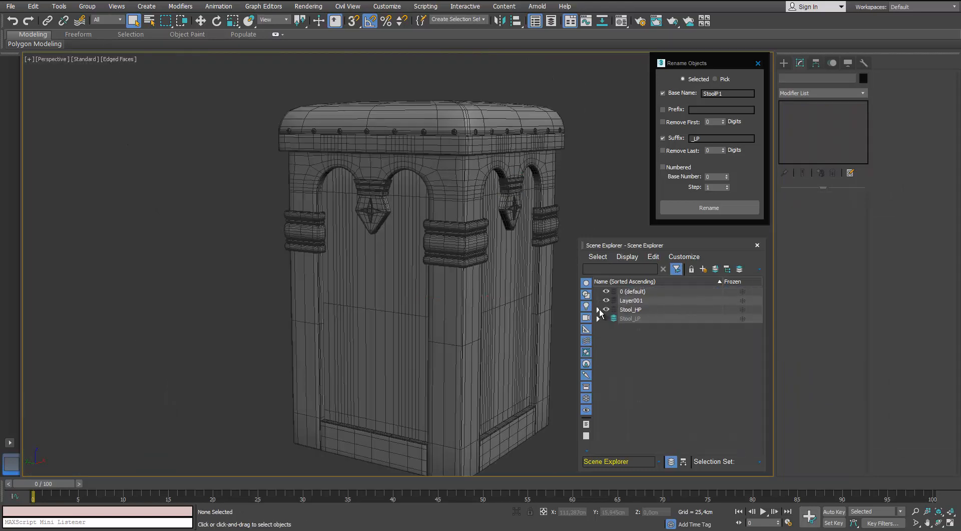
Return to the Stool_LP layer and detach all four corner band elements from Tube003 as a separate object.
left_click(606, 310)
left_click(514, 185)
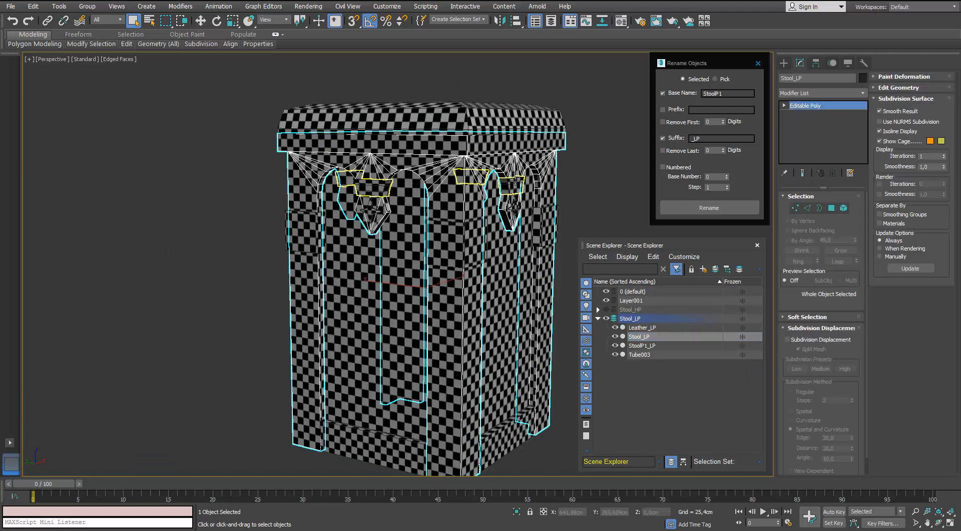
middle_click_drag(510, 198, 481, 215, "alt")
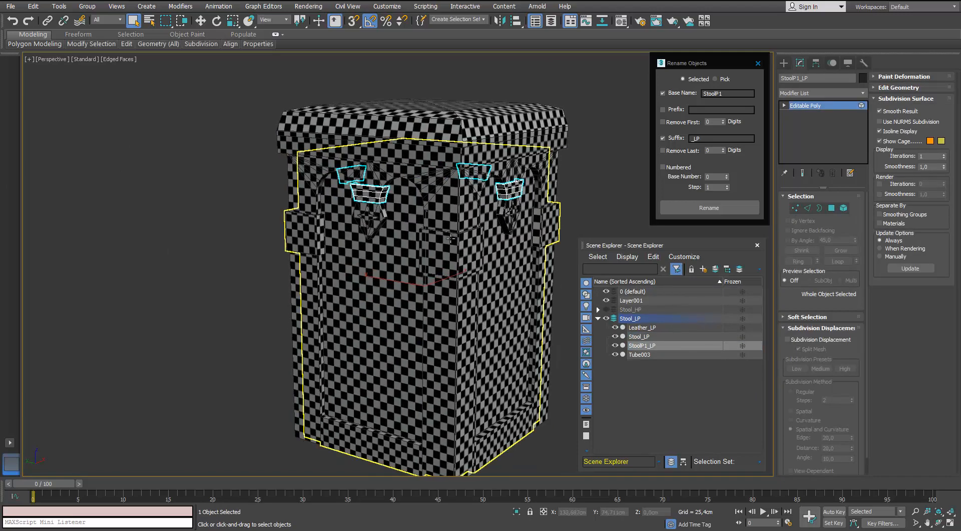
left_click(450, 238)
key("5")
middle_click_drag(298, 229, 391, 258, "alt")
left_click(929, 151)
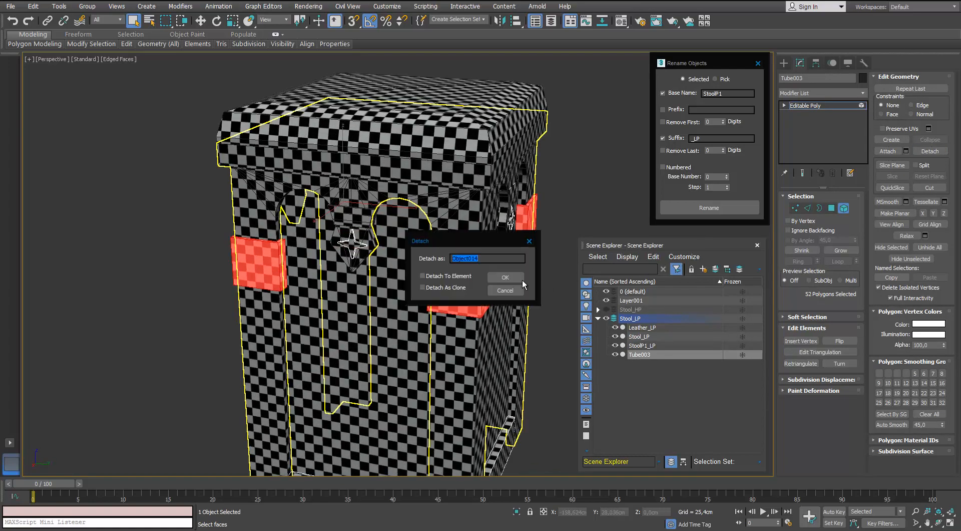
left_click(520, 277)
Rename the detached low-poly corner bands with base name StoolP2 and suffix _LP.
left_click(540, 209)
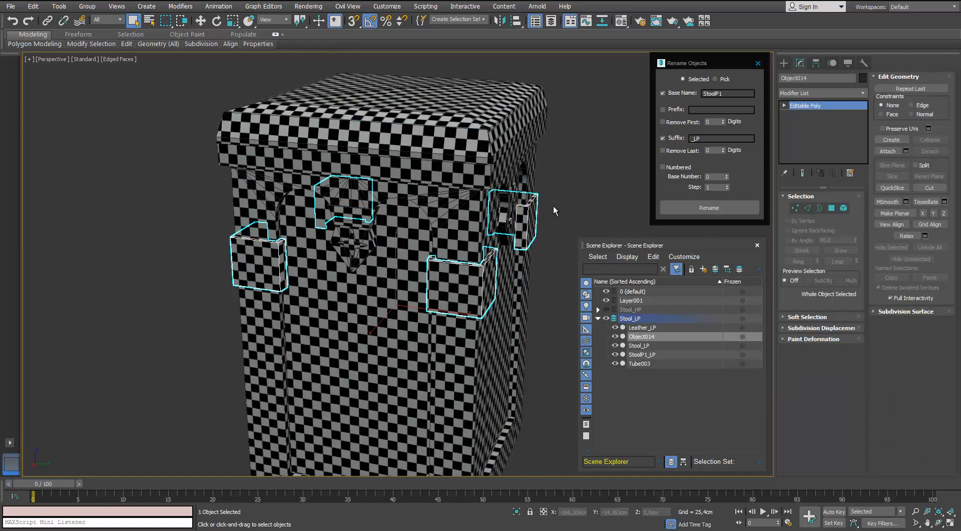
middle_click_drag(554, 206, 541, 194, "alt")
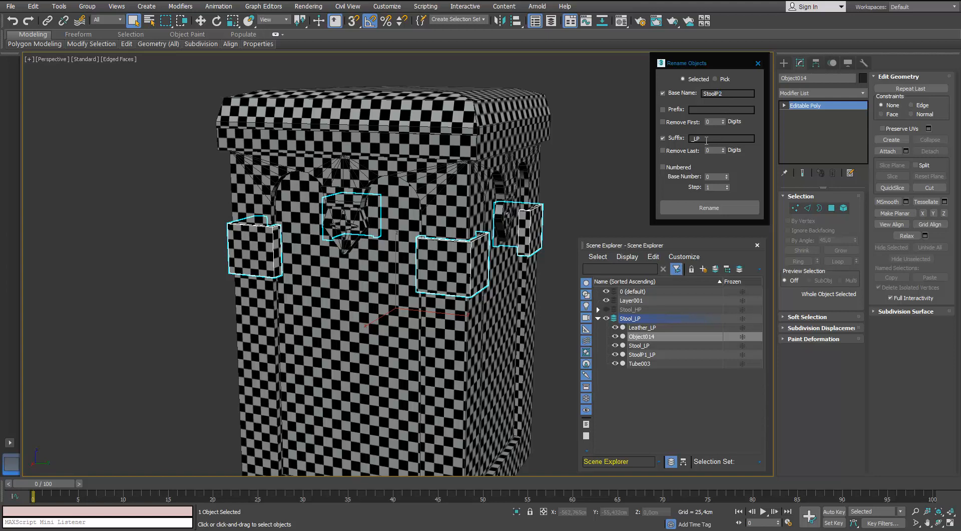
left_click(722, 209)
left_click(560, 192)
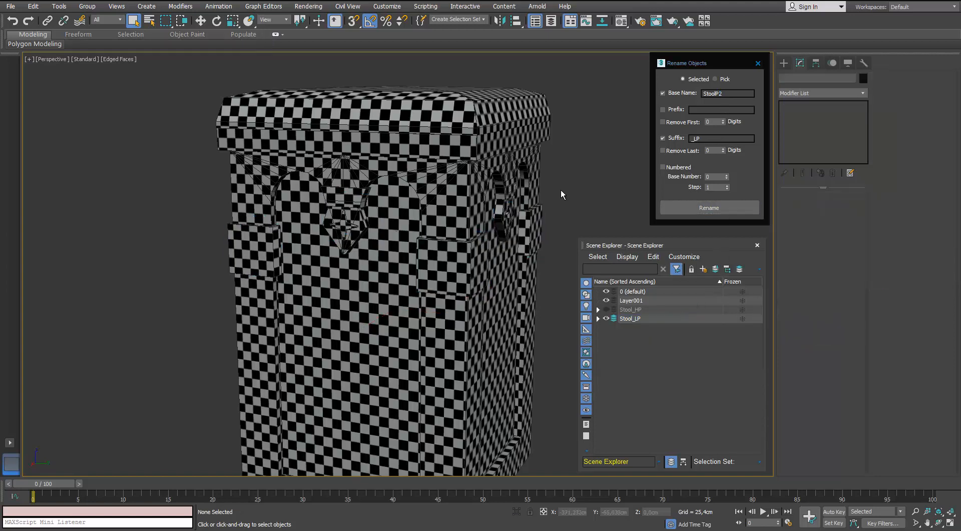
Show only the Stool_HP layer, select its four corner bands and rename them StoolP2 with suffix _HP.
middle_click_drag(560, 192, 494, 165, "alt")
middle_click_drag(371, 192, 487, 160)
left_click(371, 224)
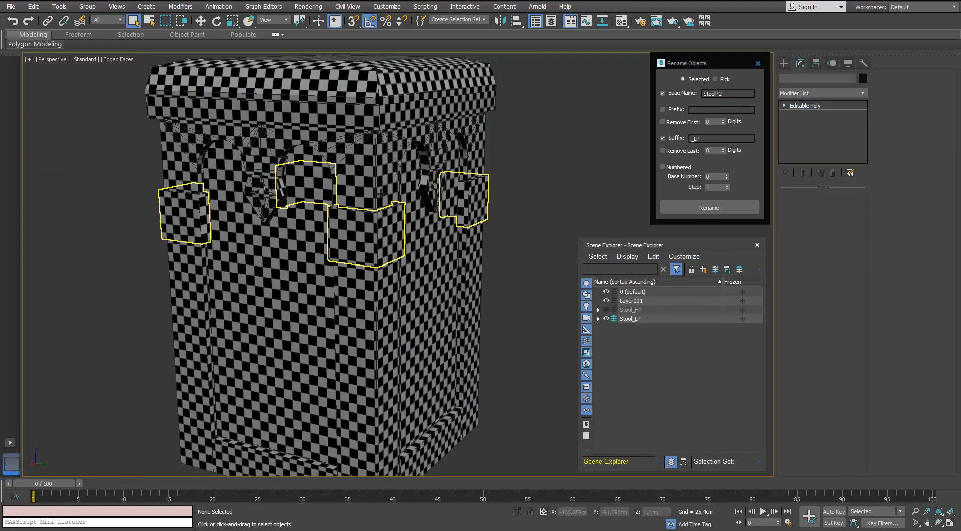
left_click(606, 318)
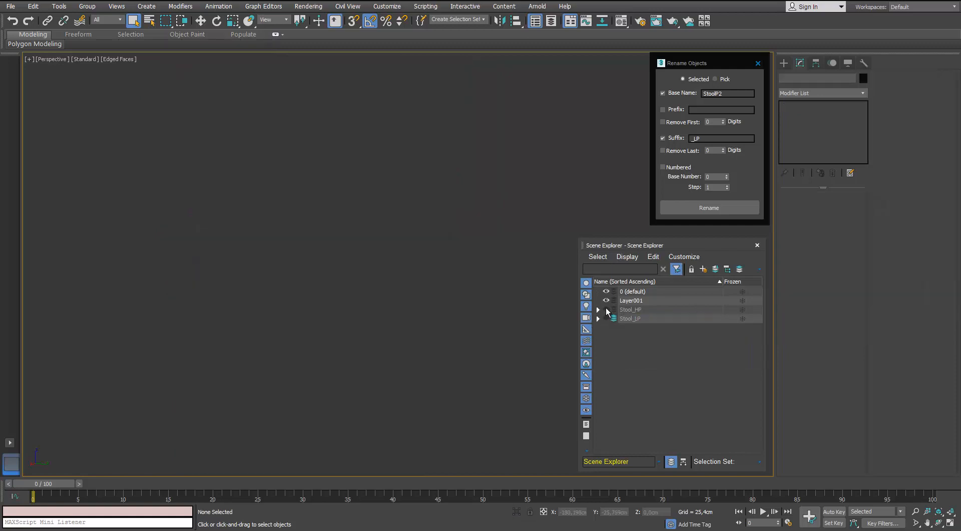
left_click(606, 309)
left_click(475, 198)
left_click(371, 227, "ctrl")
left_click(193, 217, "ctrl")
middle_click_drag(192, 217, 295, 218, "alt")
left_click(170, 230, "ctrl")
middle_click_drag(170, 230, 295, 228, "alt")
left_click(701, 139)
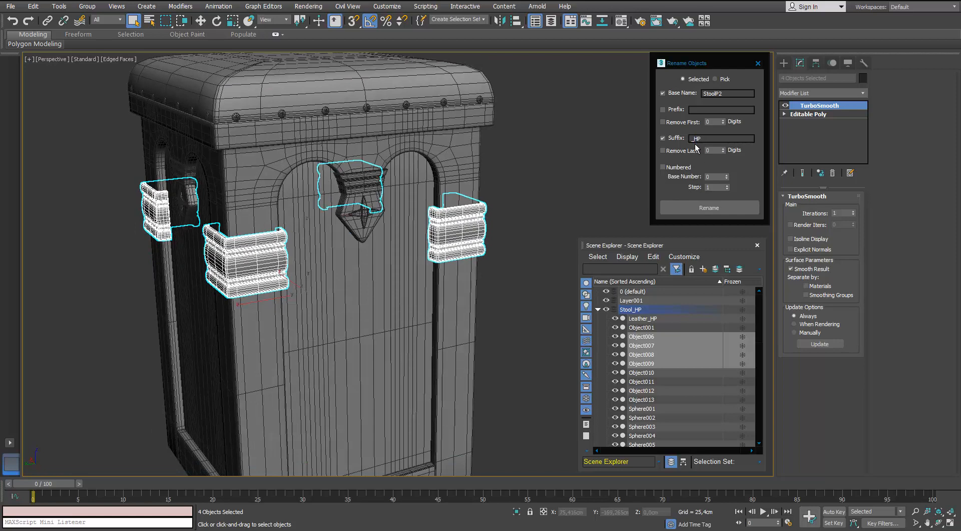
left_click(709, 207)
Select the four star ornaments on the pendants around the high-poly stool.
left_click(364, 213)
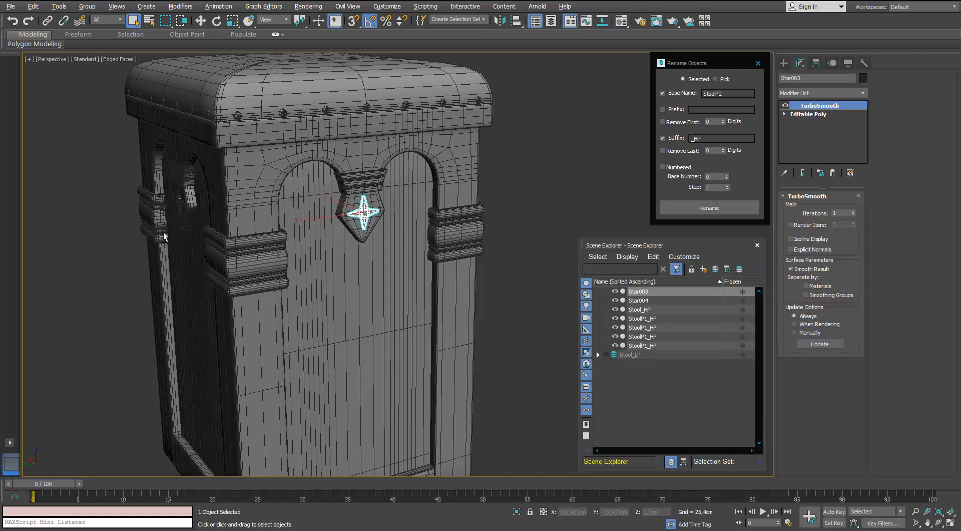
middle_click_drag(120, 227, 167, 219, "alt")
left_click(156, 218, "ctrl")
scroll(156, 219, "down", 4)
middle_click_drag(340, 220, 253, 224, "alt")
scroll(253, 224, "up", 4)
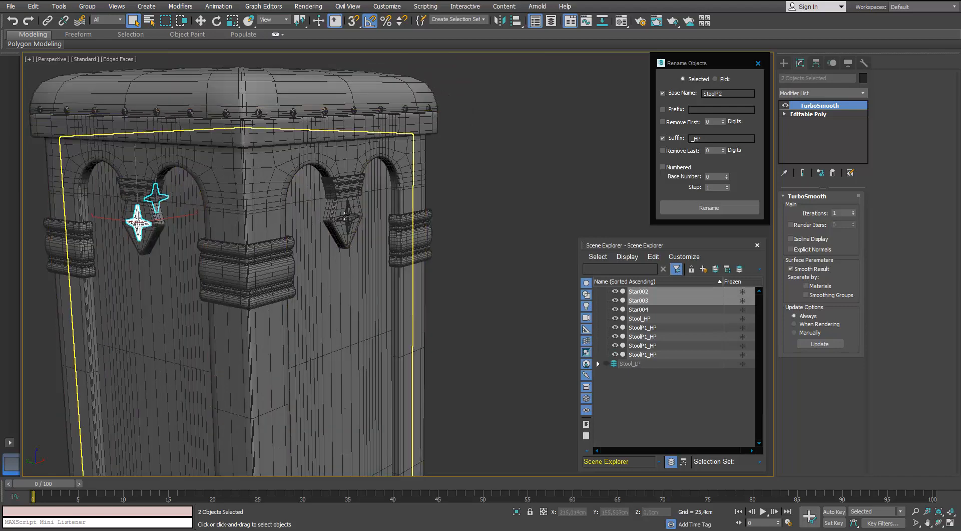
left_click(346, 217, "ctrl")
scroll(349, 217, "down", 4)
middle_click_drag(380, 218, 325, 220, "alt")
scroll(340, 221, "up", 4)
left_click(367, 228, "ctrl")
scroll(371, 231, "down", 8)
middle_click_drag(388, 233, 370, 234, "alt")
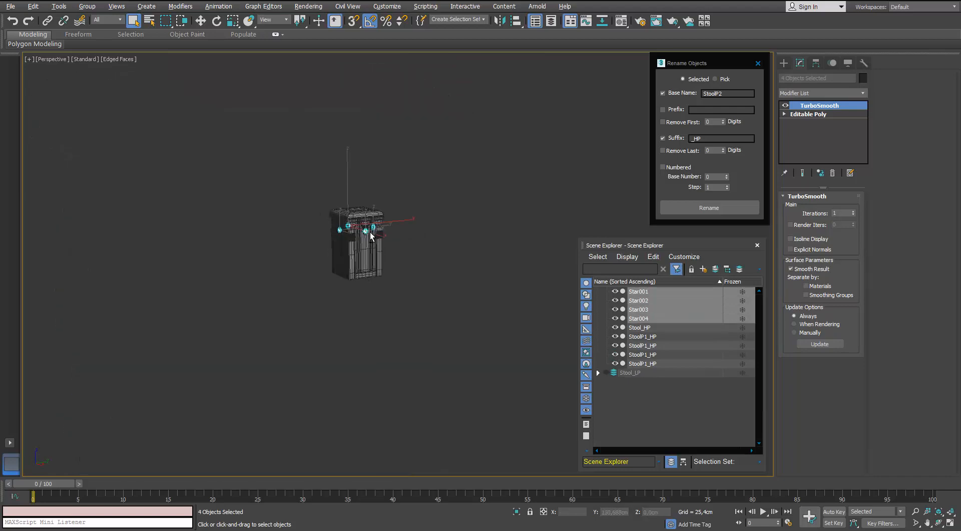
Rename the selected high-poly star ornaments with base name StoolP3 and suffix _HP.
scroll(370, 236, "up", 10)
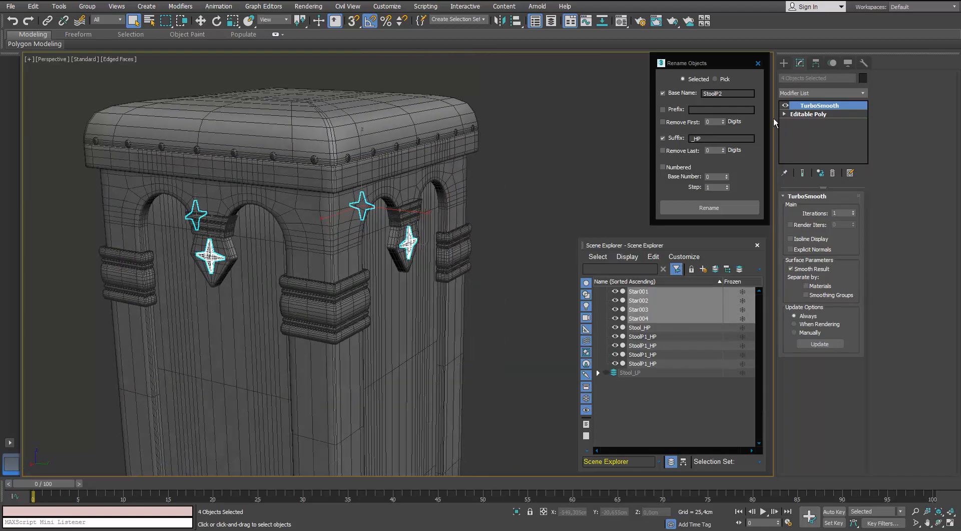
left_click(722, 94)
type("3")
left_click(706, 209)
left_click(518, 183)
Show only the Stool_LP layer and select the Tube003 object.
middle_click_drag(511, 182, 520, 156)
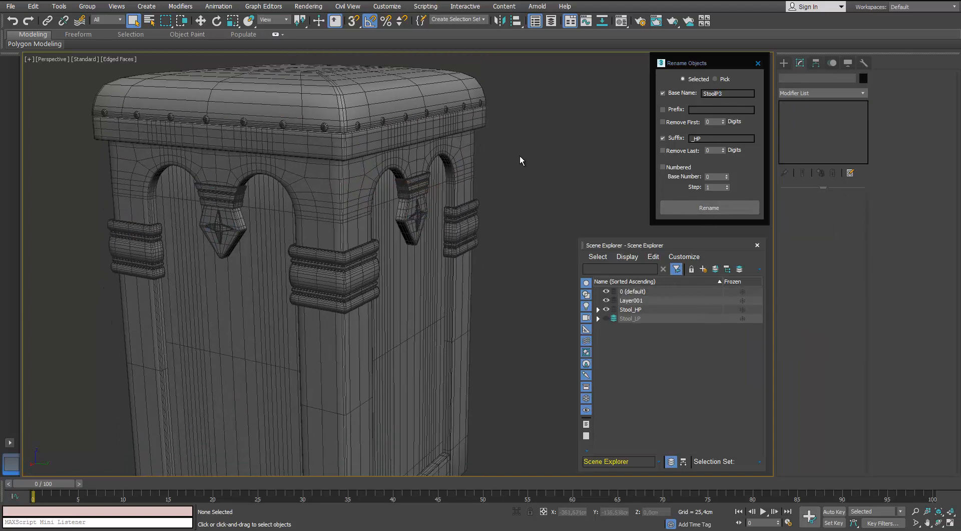
left_click(605, 309)
left_click(605, 319)
left_click(628, 319)
left_click(420, 195)
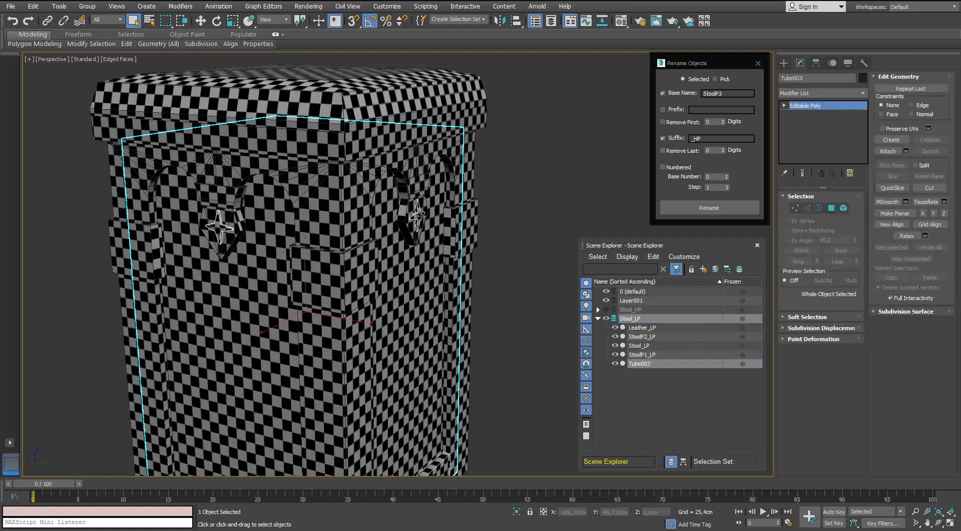
Detach the four star ornament elements of Tube003 as a separate object.
scroll(420, 195, "down", 3)
middle_click_drag(424, 198, 381, 167, "alt")
left_click(843, 208)
left_click(412, 214)
middle_click_drag(498, 192, 357, 166)
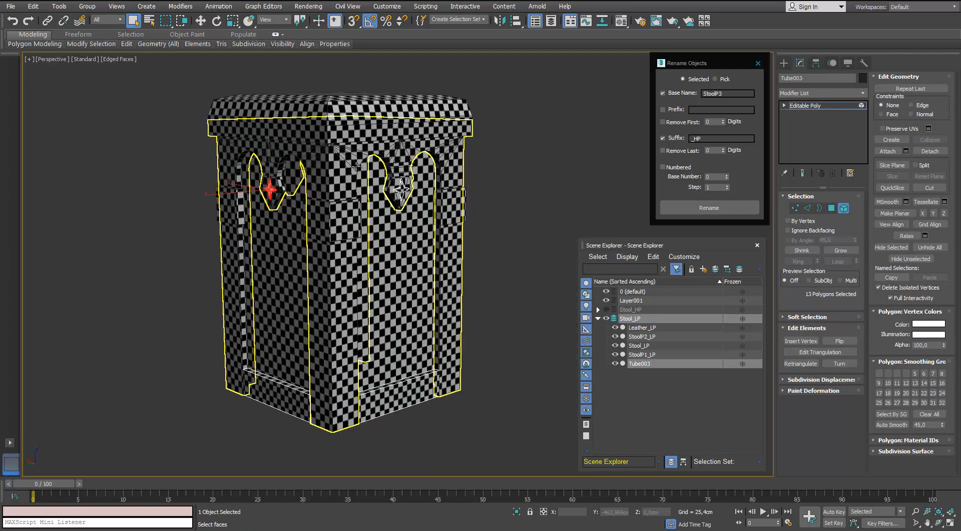
left_click(401, 189, "ctrl")
middle_click_drag(523, 150, 296, 163, "alt")
left_click(336, 177, "ctrl")
middle_click_drag(410, 155, 270, 150, "alt")
left_click(341, 192, "ctrl")
middle_click_drag(351, 195, 263, 215, "alt")
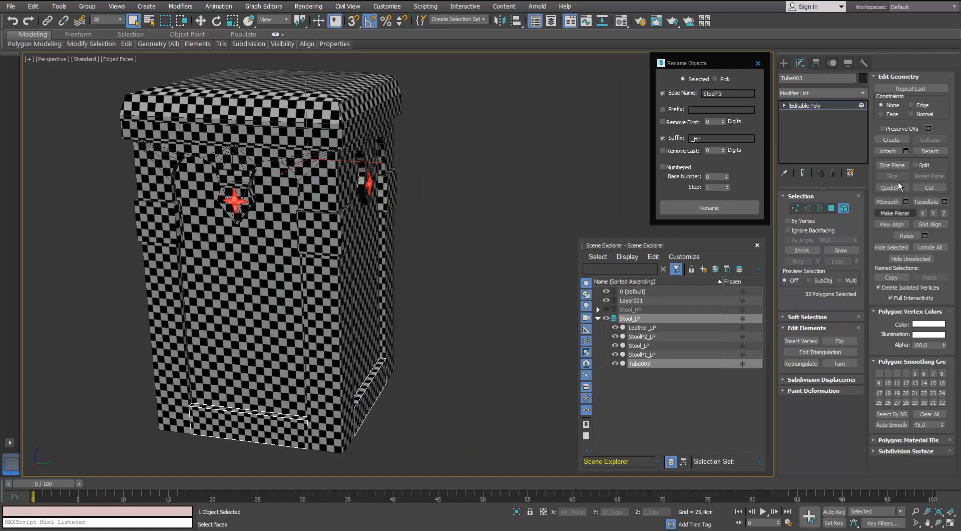
left_click(930, 151)
left_click(511, 275)
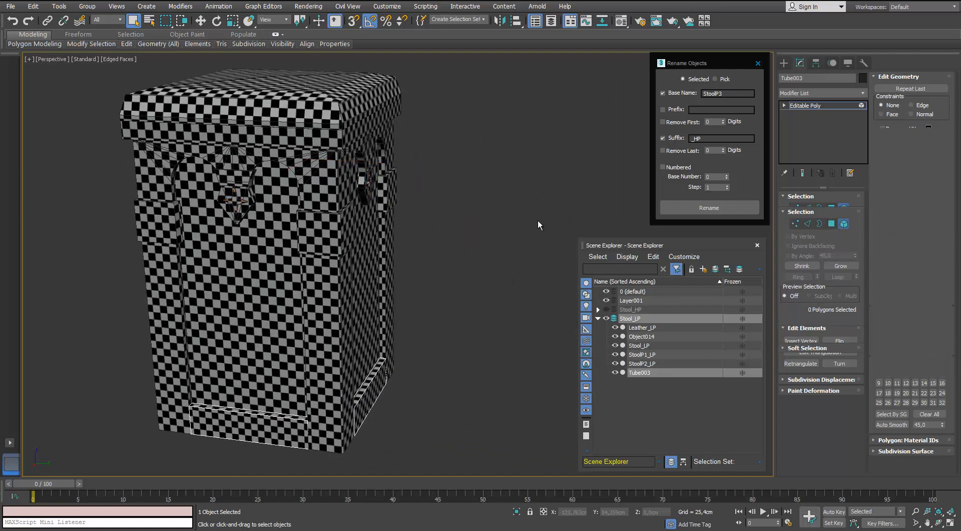
key("6")
left_click(539, 225)
Rename the detached low-poly stars with base name StoolP3 and suffix _LP.
left_click(373, 185)
middle_click_drag(373, 185, 367, 184, "alt")
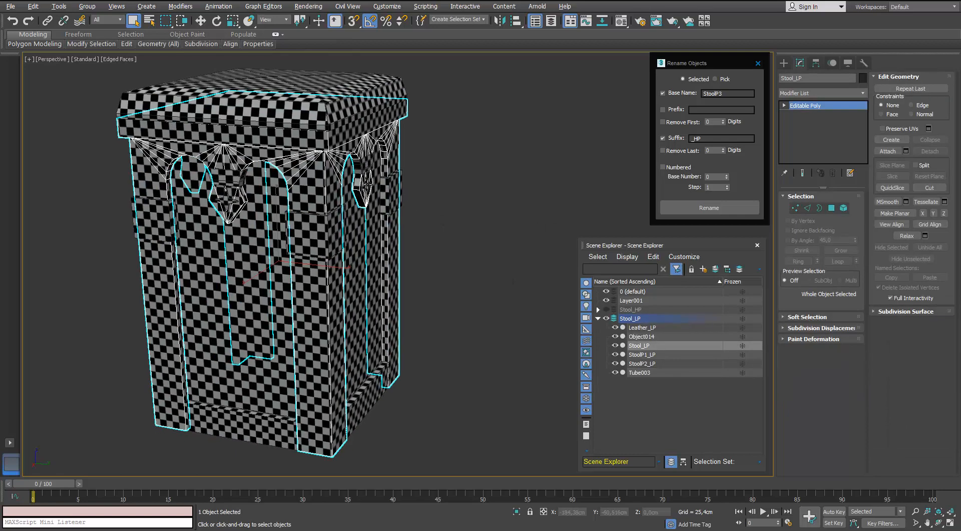
left_click(366, 184)
left_click(701, 139)
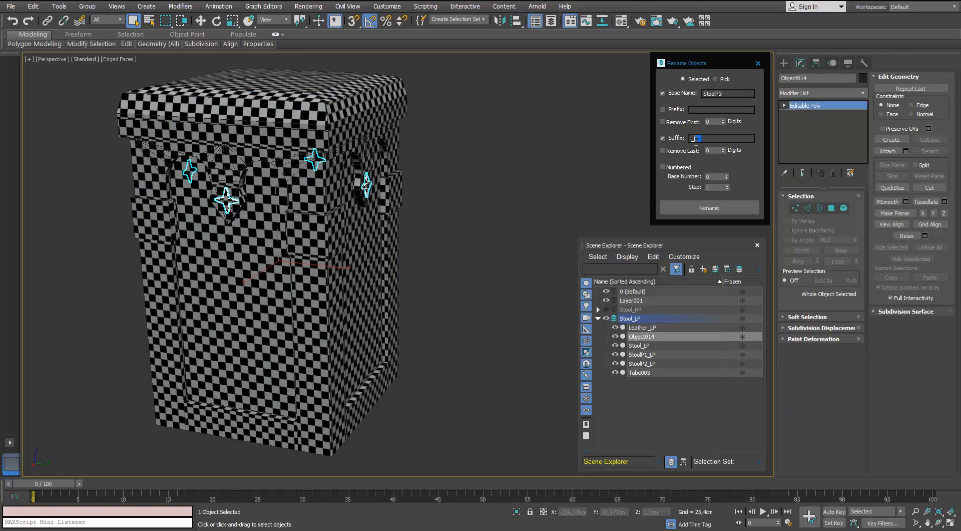
left_click(700, 206)
left_click(429, 193)
Show the Stool_HP layer to check a star ornament's name and the base panels, and return to the Stool_LP layer.
left_click(354, 337)
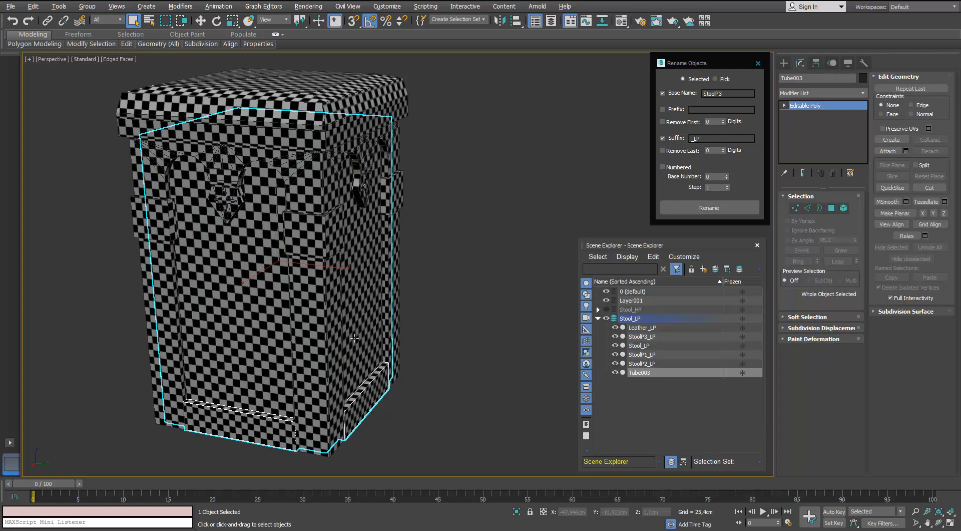
middle_click_drag(354, 338, 505, 235, "alt")
left_click(606, 309)
left_click(606, 319)
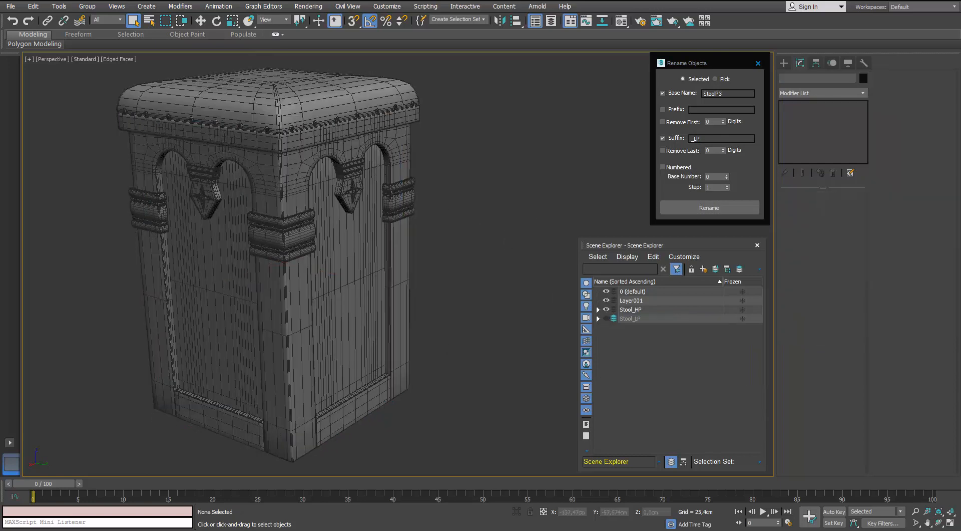
left_click(354, 191)
middle_click_drag(432, 306, 454, 274)
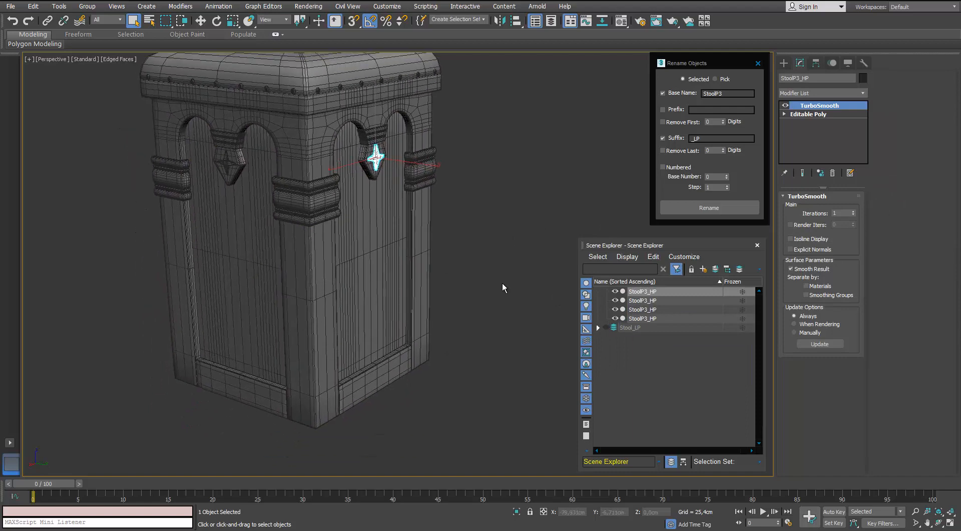
left_click(502, 284)
left_click(605, 318)
left_click(606, 309)
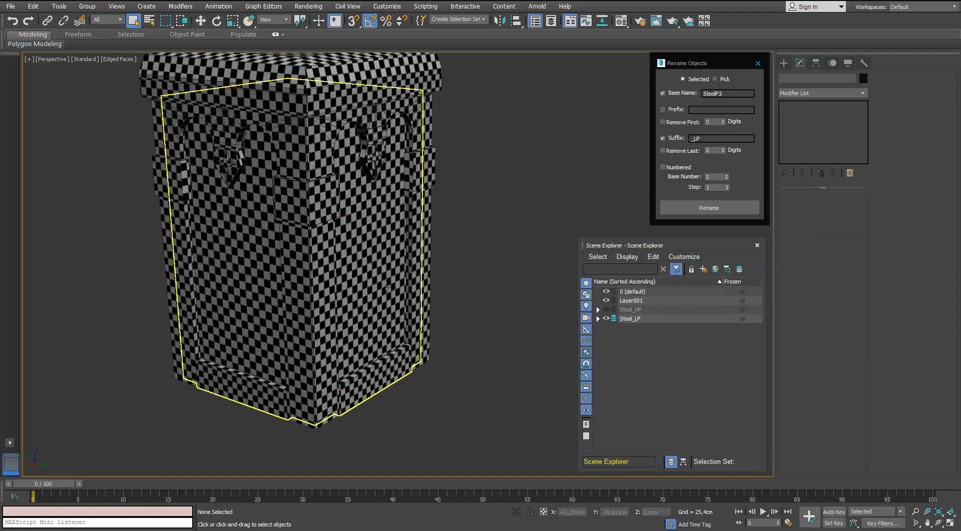
Detach the four panel elements around the base of Tube003 as a separate object.
left_click(387, 286)
left_click(843, 208)
left_click(353, 380)
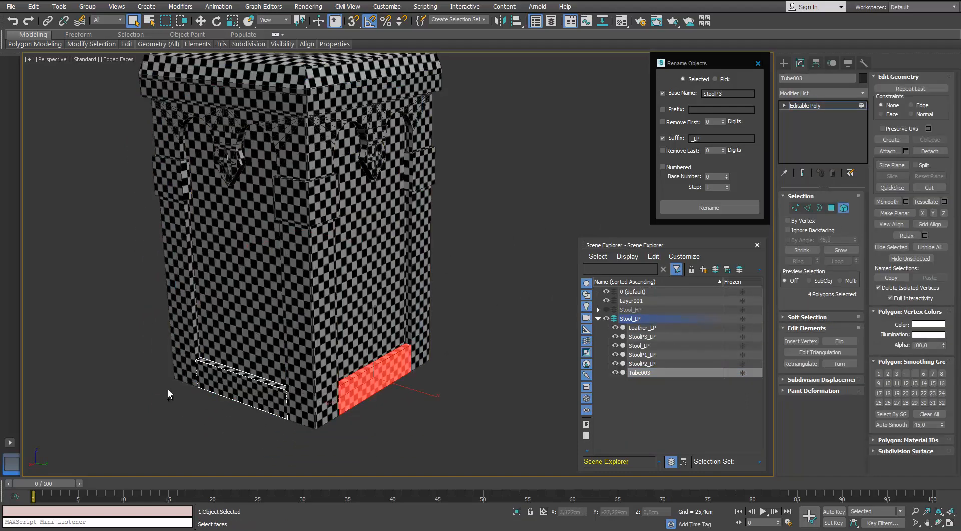
left_click(216, 377, "ctrl")
middle_click_drag(210, 370, 270, 346, "alt")
left_click(192, 448, "ctrl")
scroll(193, 448, "down", 4)
middle_click_drag(210, 401, 264, 334, "alt")
left_click(197, 409, "ctrl")
scroll(240, 353, "up", 3)
left_click(929, 151)
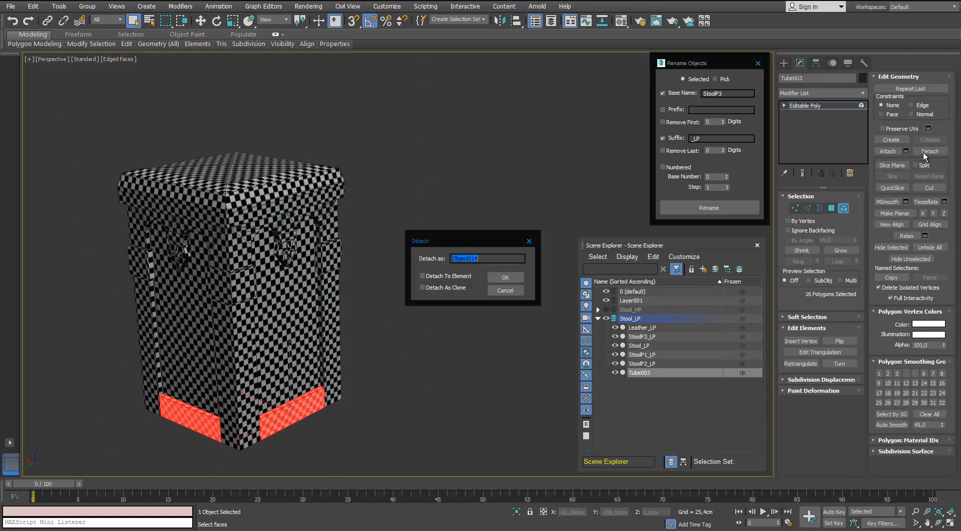
left_click(505, 277)
Rename the detached low-poly base panels StoolP4 with suffix _LP and show only the Stool_HP layer.
left_click(843, 208)
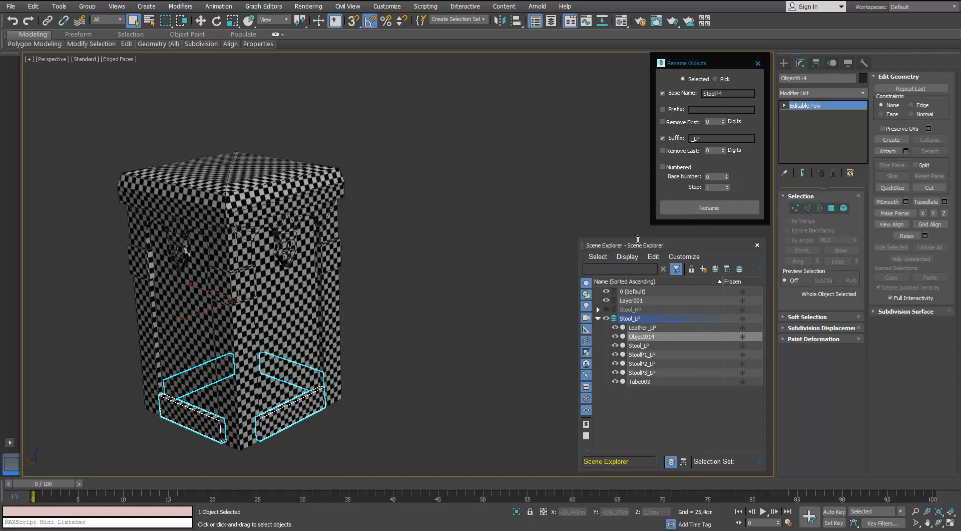
left_click(727, 205)
left_click(606, 318)
left_click(606, 309)
Select the four high-poly base panels and rename them StoolP4 with suffix _HP.
left_click(290, 411)
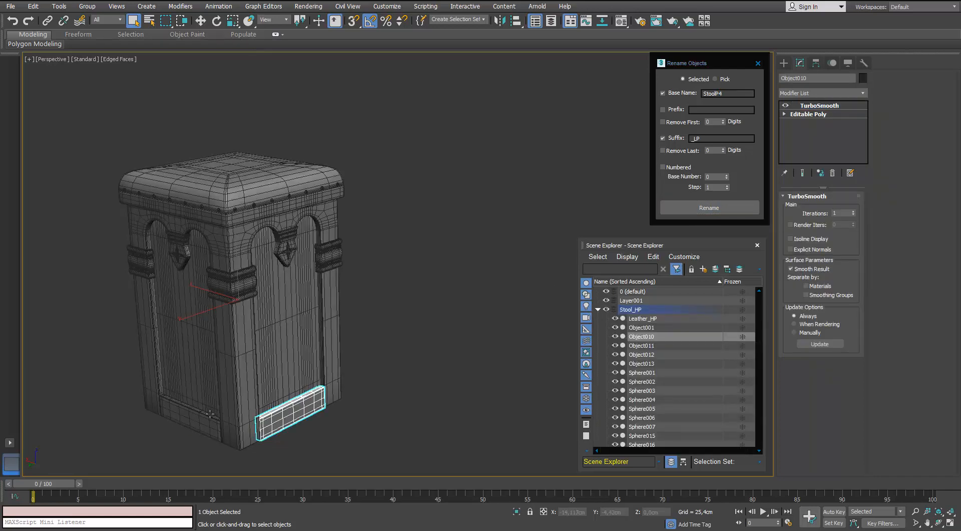
left_click(194, 419, "ctrl")
middle_click_drag(350, 364, 270, 380, "alt")
left_click(339, 436, "ctrl")
key("ctrl+z")
left_click(344, 433, "ctrl")
middle_click_drag(455, 367, 350, 320)
left_click(296, 403, "ctrl")
middle_click_drag(295, 403, 331, 311, "alt")
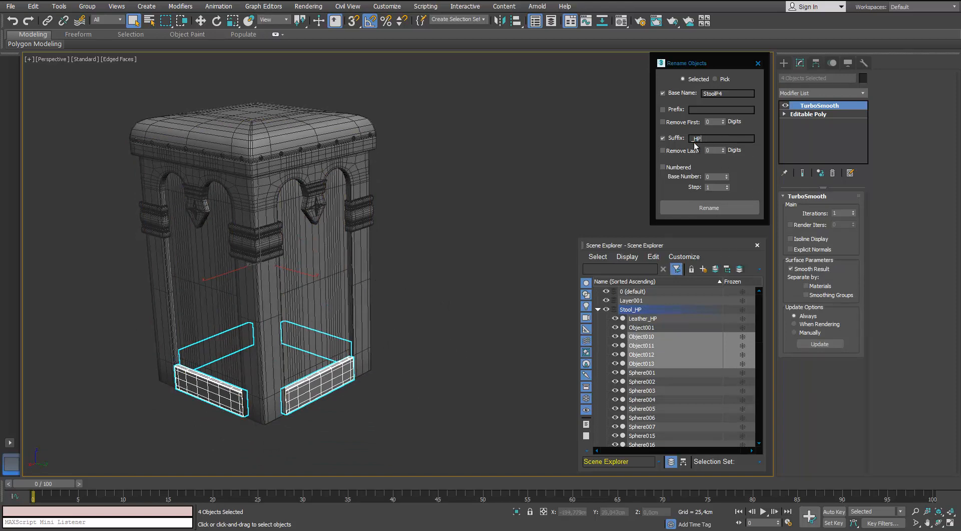
left_click(709, 208)
Rename the high-poly inner body behind the arches StoolP5 with suffix _HP.
left_click(308, 265)
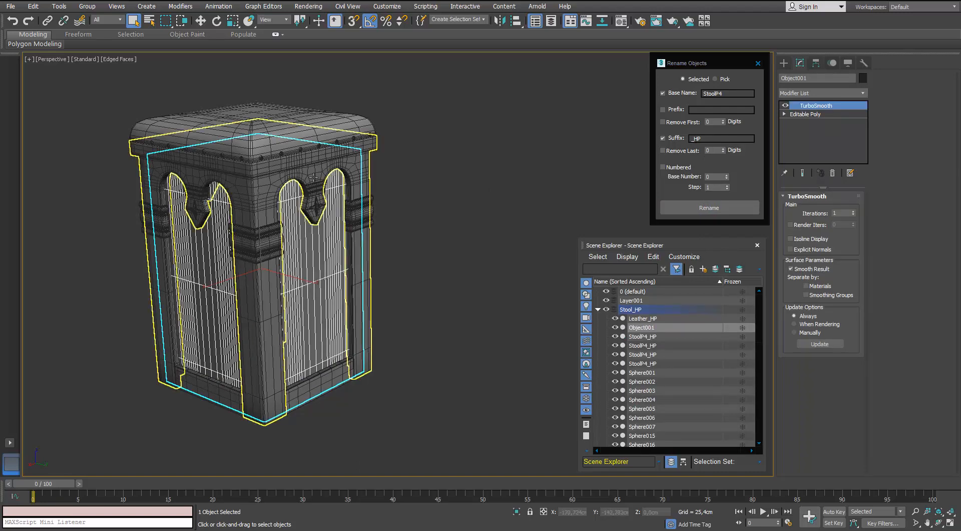
middle_click_drag(313, 178, 326, 215, "alt")
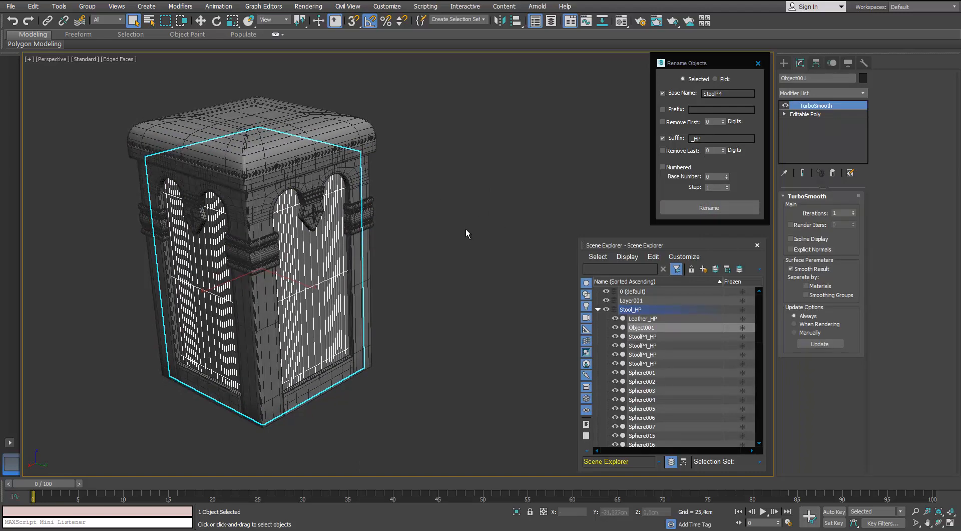
left_click(728, 93)
left_click(708, 207)
Show only the Stool_LP layer and rename the remaining low-poly inner body Tube003 with base name StoolP5.
left_click(607, 309)
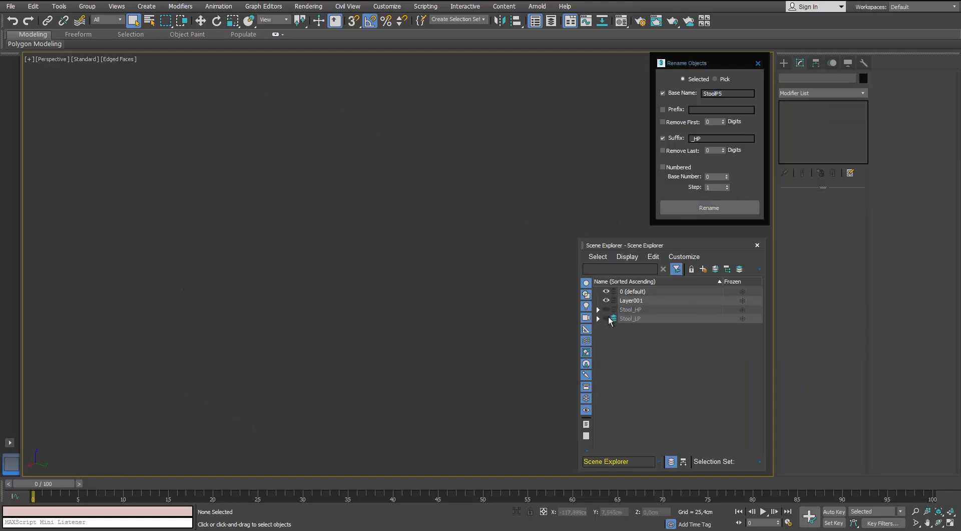
left_click(606, 318)
left_click(336, 250)
key("w")
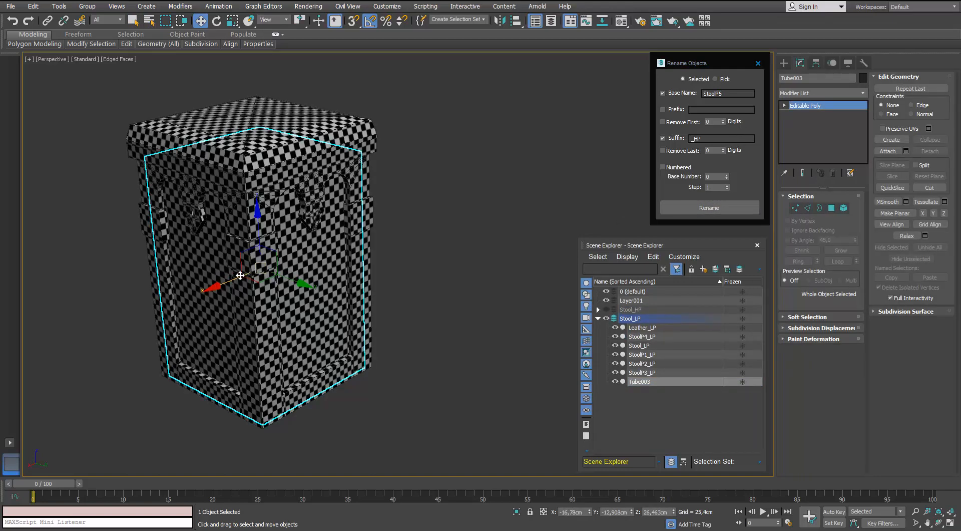
left_click_drag(220, 283, 50, 340)
key("ctrl+z")
left_click(711, 206)
left_click(503, 188)
middle_click_drag(439, 185, 440, 191, "alt")
left_click(606, 309)
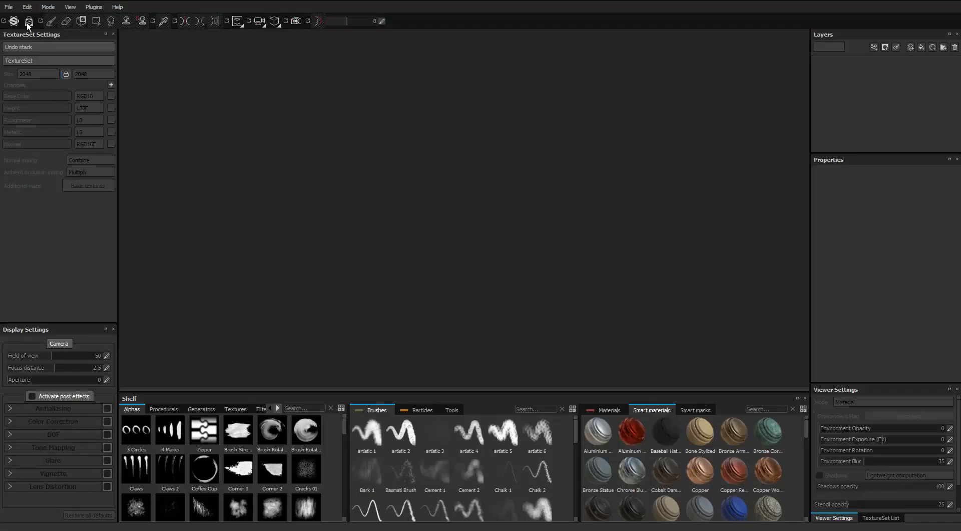
In Substance Painter, create a new project from Stool_LP.obj with the pbr-metal-rough-HQ template and set normal mixing to Combine.
left_click(9, 7)
left_click(18, 17)
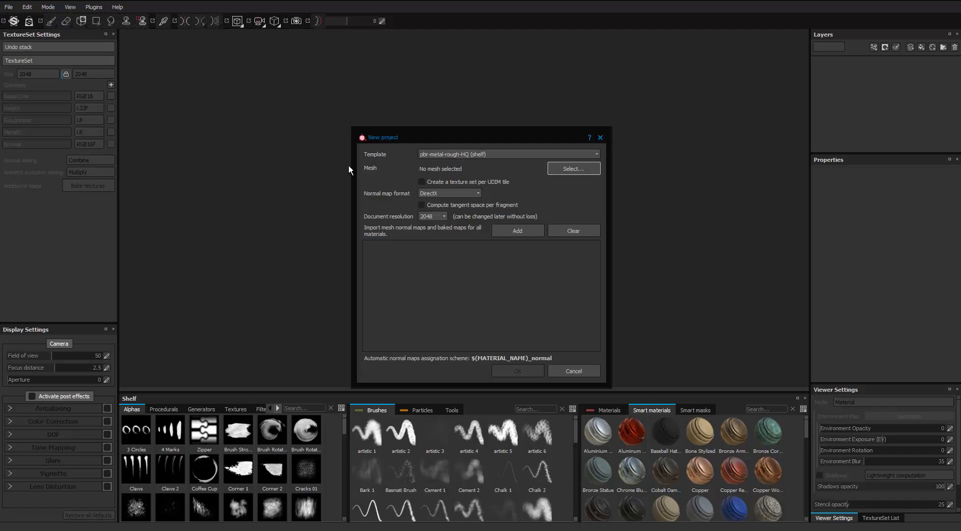
left_click(573, 168)
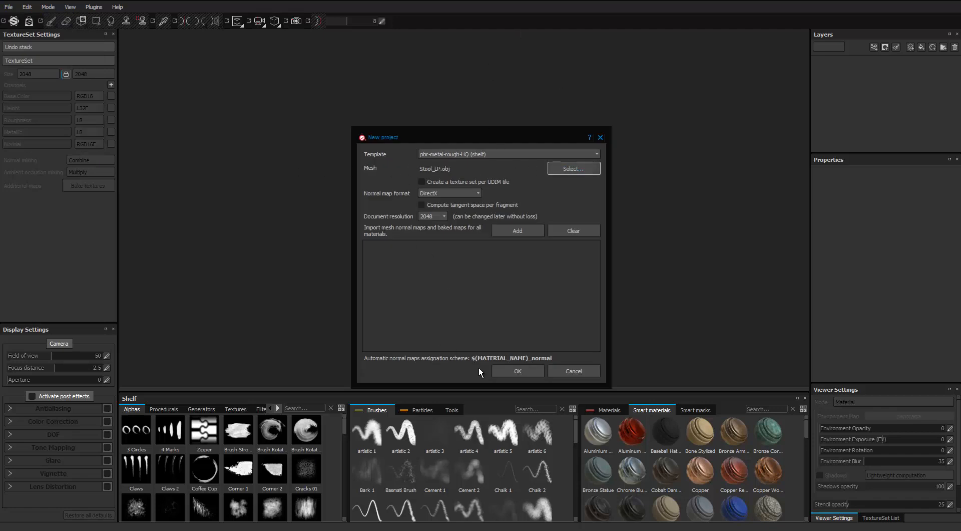
left_click(516, 370)
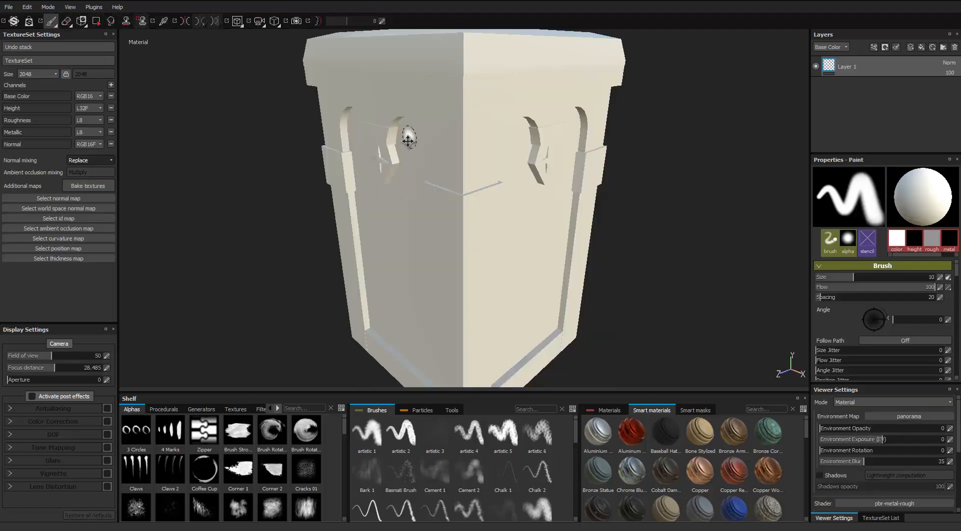
left_click(98, 161)
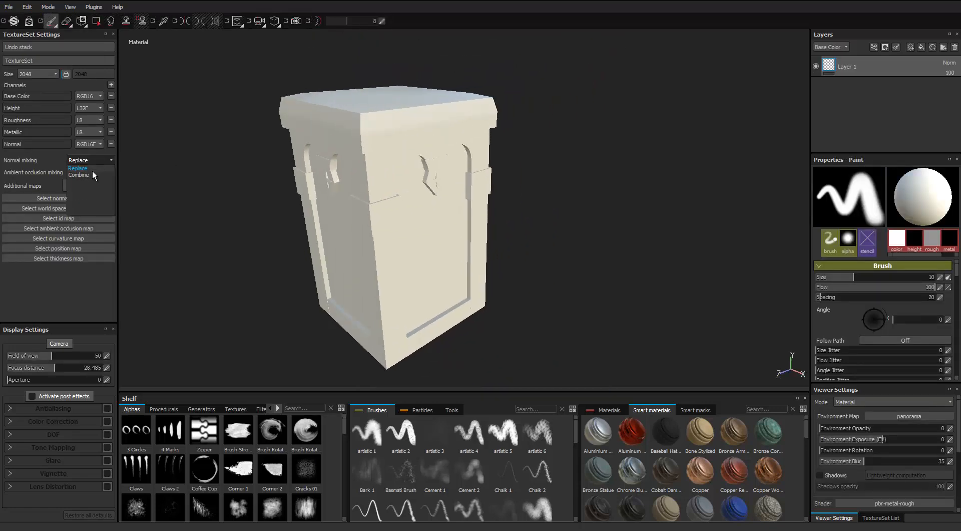
left_click(93, 174)
Load the high-definition mesh into the baking settings and match By Mesh Name with suffixes _HP for high poly and _LP for low poly.
left_click(109, 190)
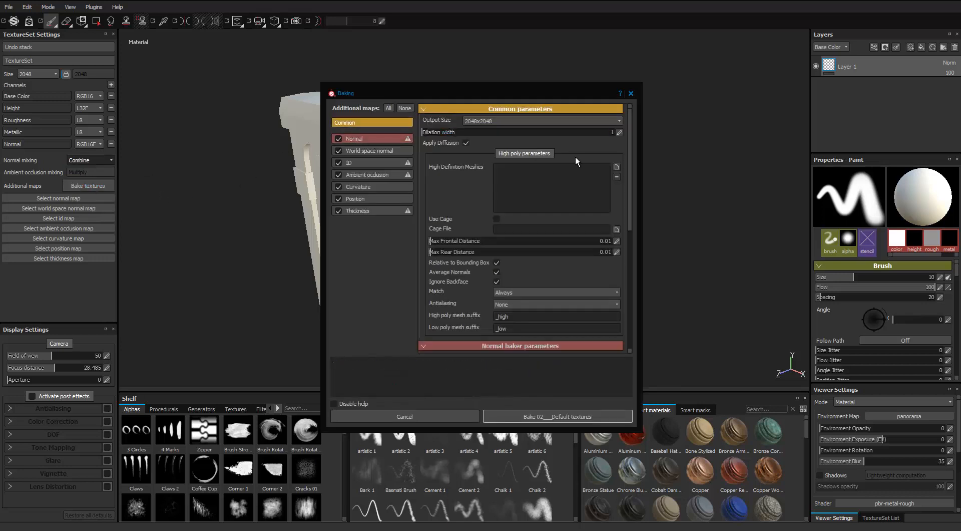
left_click(616, 167)
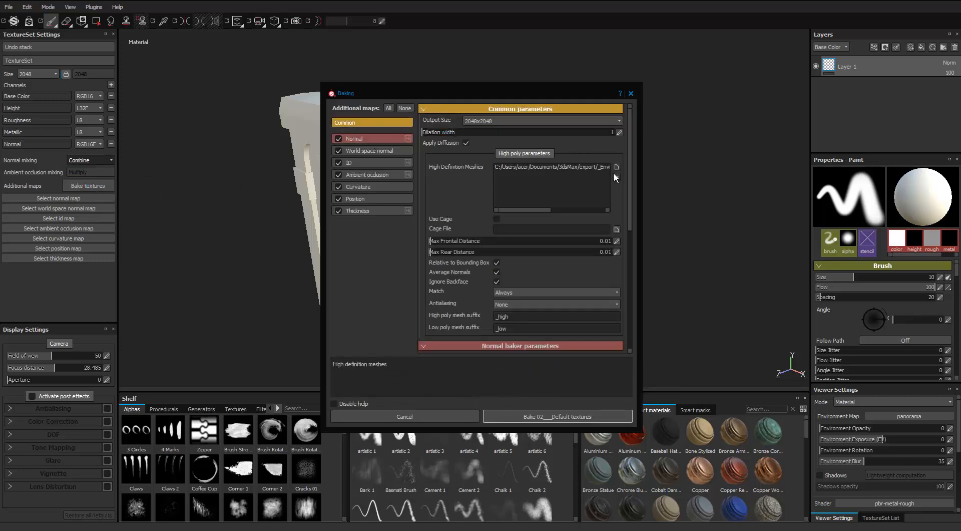
left_click(515, 298)
left_click(508, 307)
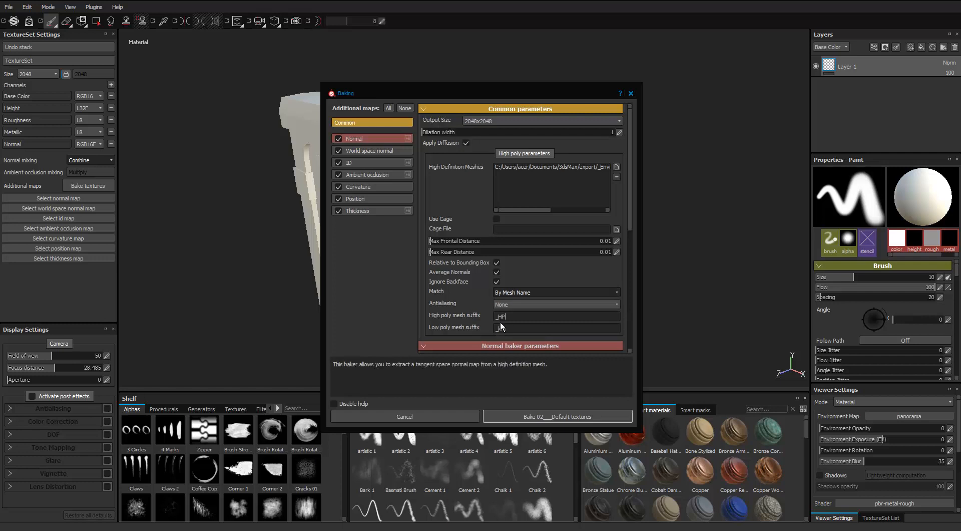
type("LP")
Restrict the additional maps to Normal only and bake the textures.
left_click(405, 108)
left_click(339, 138)
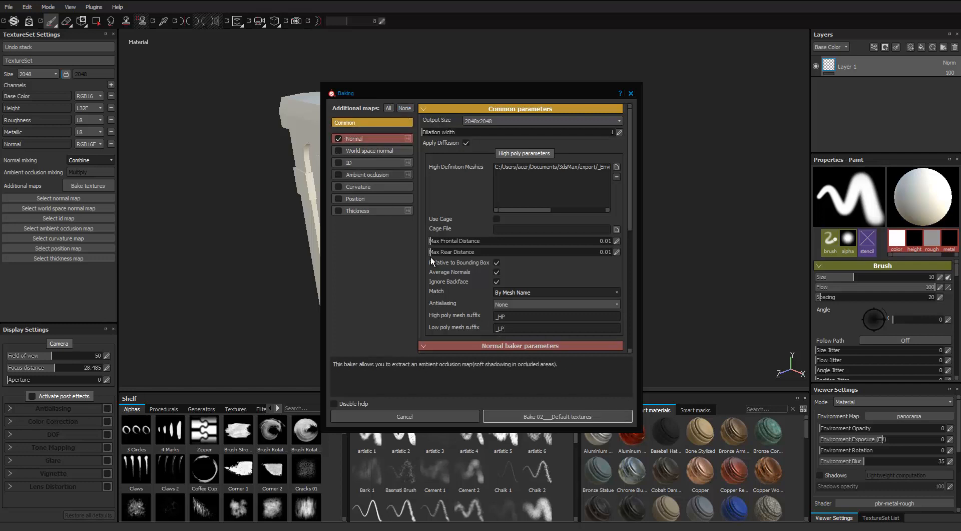
left_click(550, 417)
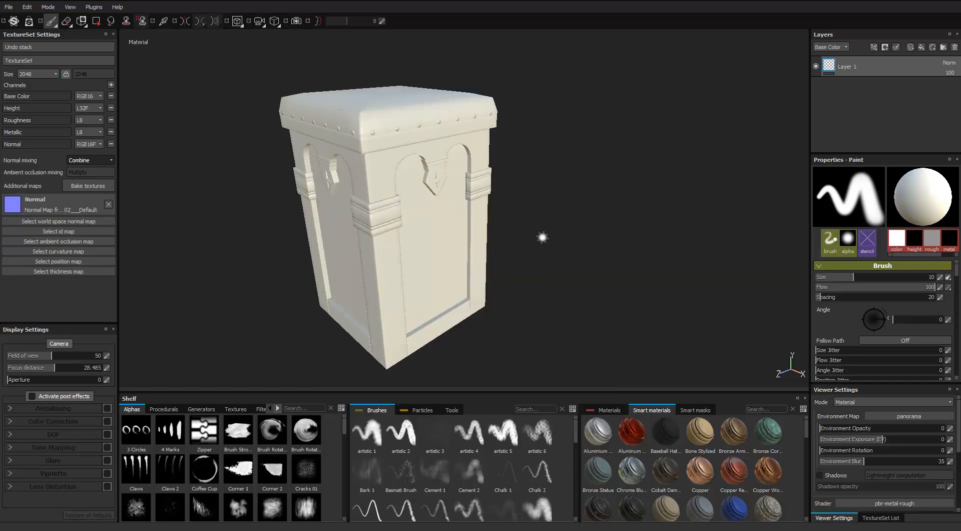
Reopen the texture baking settings and set antialiasing to Subsampling 4x4.
scroll(433, 178, "down", 1)
left_click(86, 185)
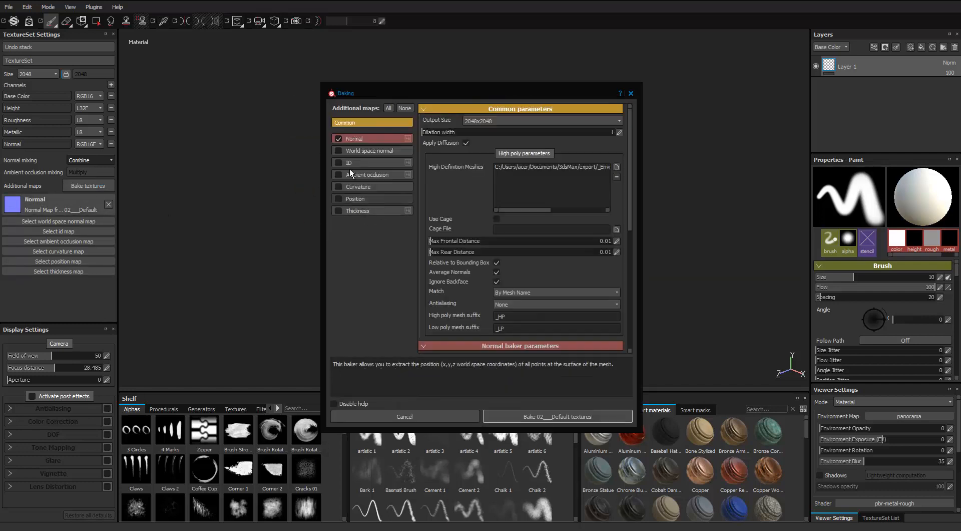
left_click(515, 303)
left_click(514, 320)
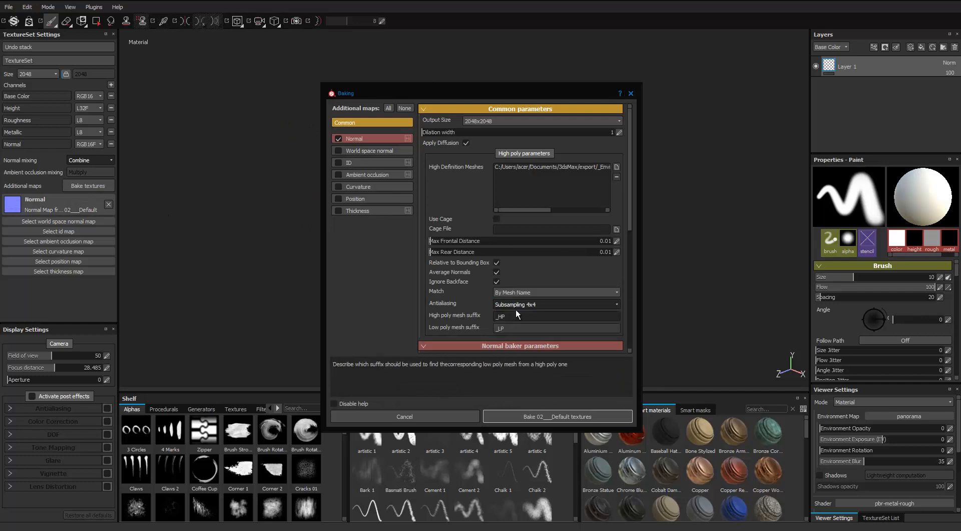
Enable the World space normal and ID maps, with ID colors sourced from Mesh ID and generated by Random.
left_click(338, 150)
left_click(339, 162)
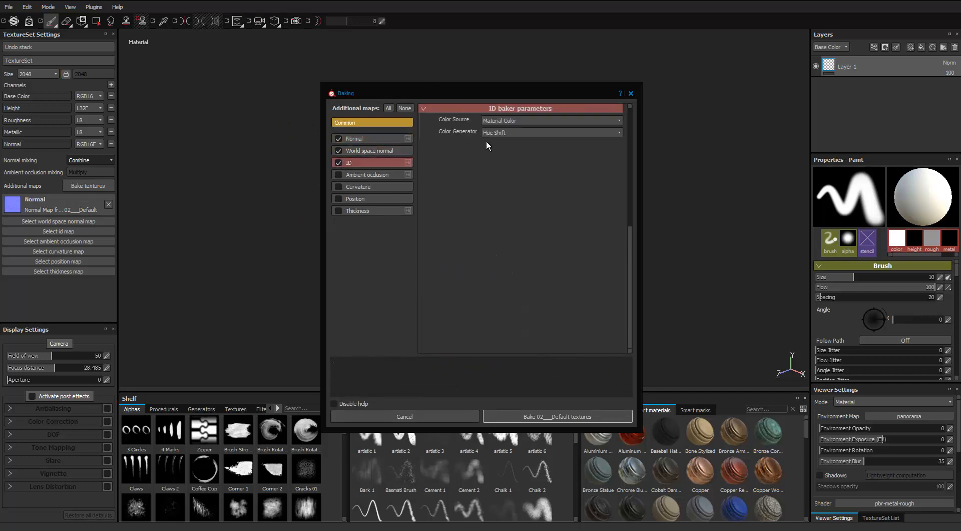
left_click(496, 121)
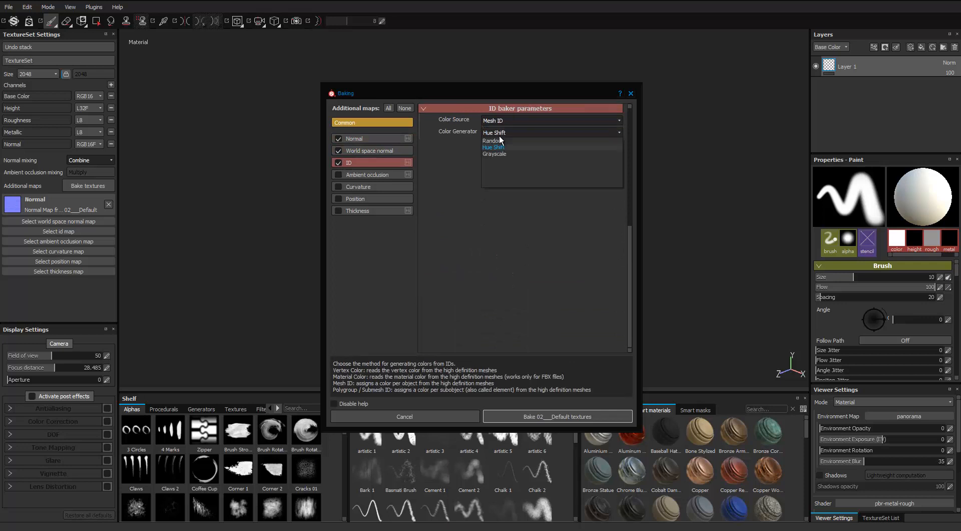
left_click(491, 142)
Enable the Ambient occlusion map with 117 secondary rays and self occlusion set to Only Same Mesh Name.
left_click(366, 175)
left_click(338, 175)
left_click(453, 120)
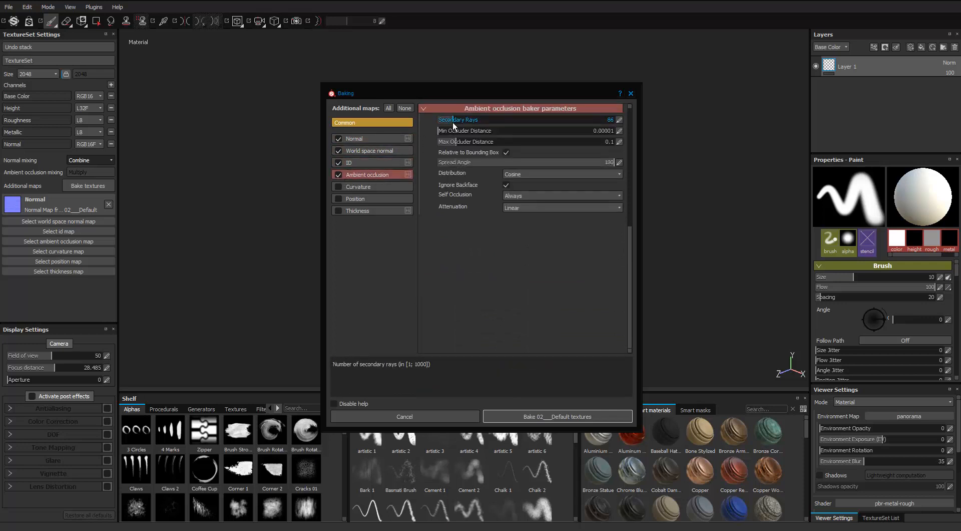
left_click_drag(457, 122, 459, 121)
left_click(518, 196)
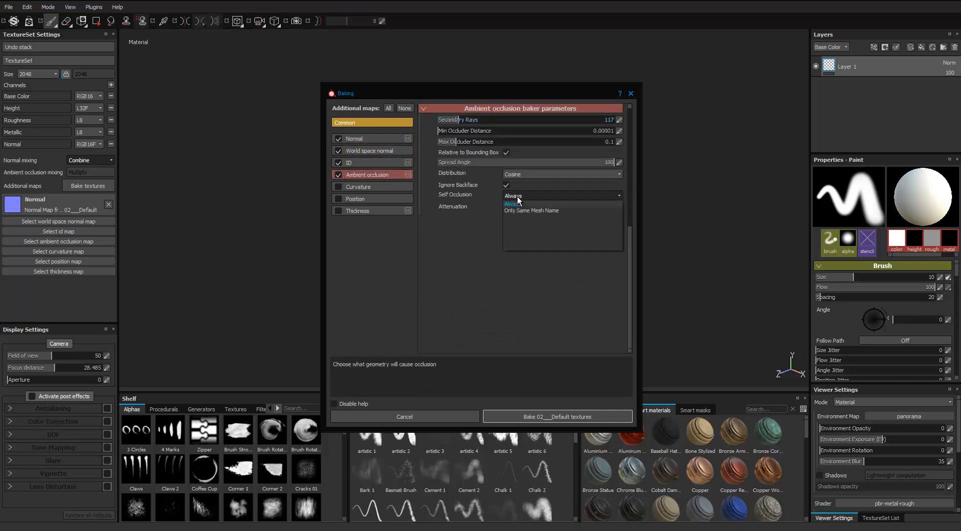
left_click(519, 210)
Enable the Curvature, Position and Thickness maps, and set Thickness self occlusion to Only Same Mesh Name.
left_click(370, 186)
left_click(338, 186)
left_click(360, 198)
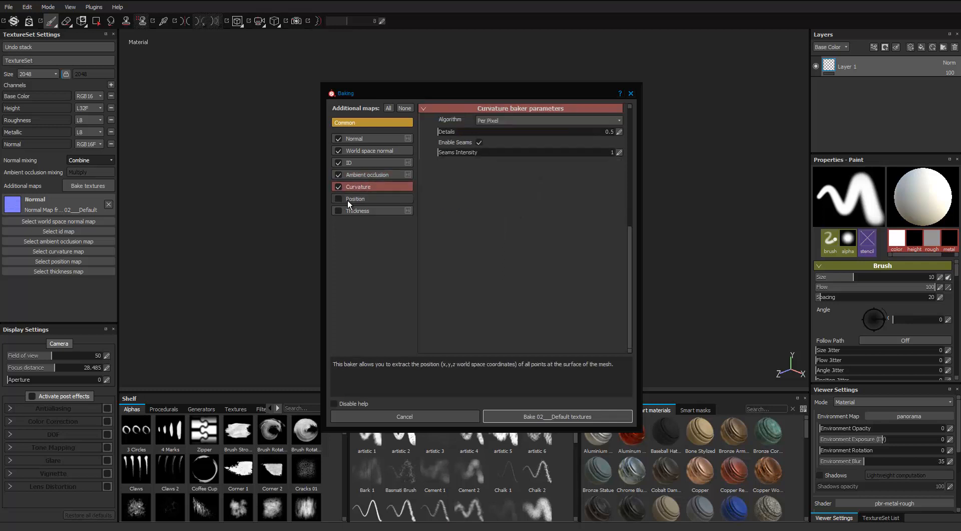
left_click(339, 198)
left_click(349, 211)
left_click(339, 210)
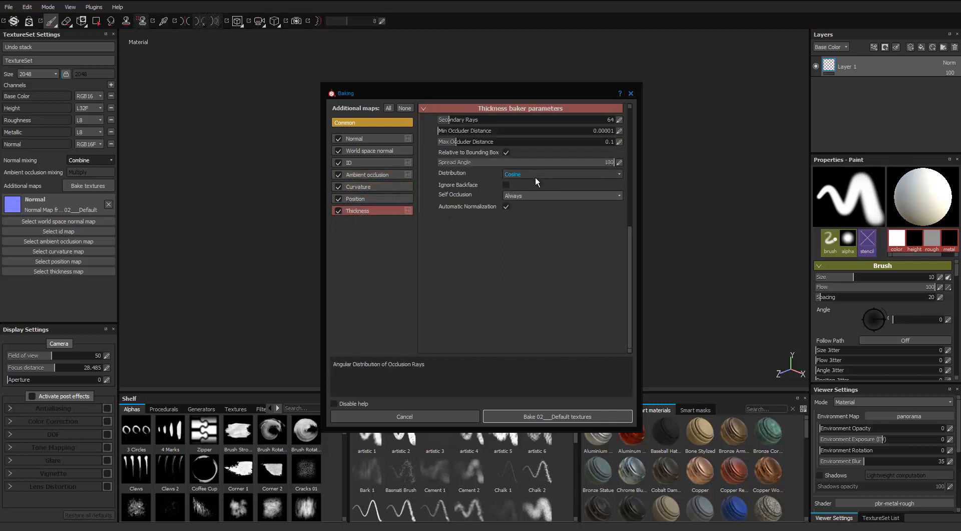
left_click(536, 196)
left_click(536, 211)
Review the parameters of the selected bakers and bake all the maps for the 02___Default texture set.
left_click(371, 188)
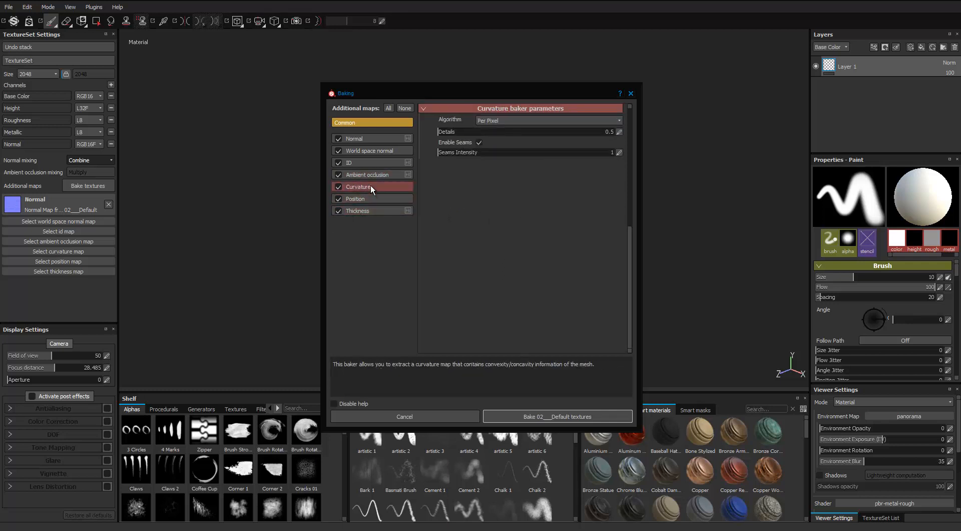
left_click(365, 174)
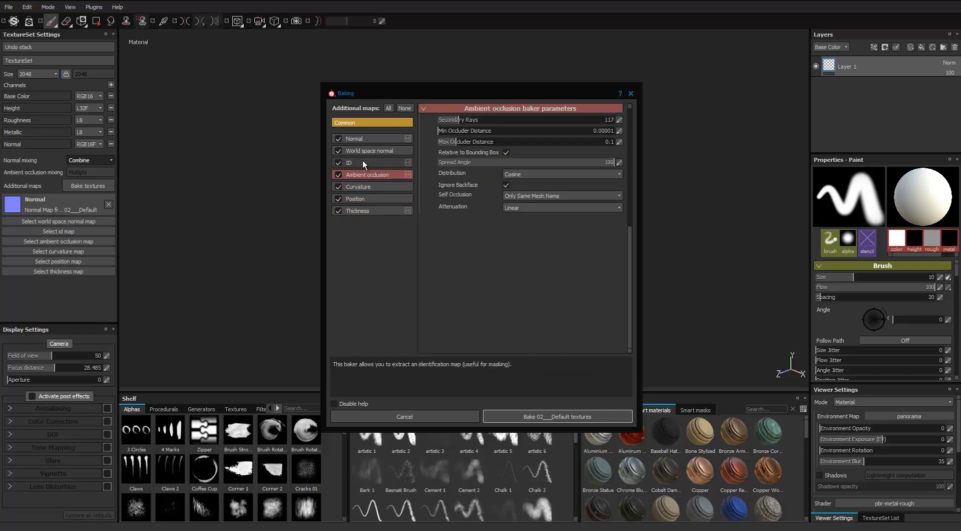
left_click(364, 163)
left_click(368, 151)
left_click(372, 137)
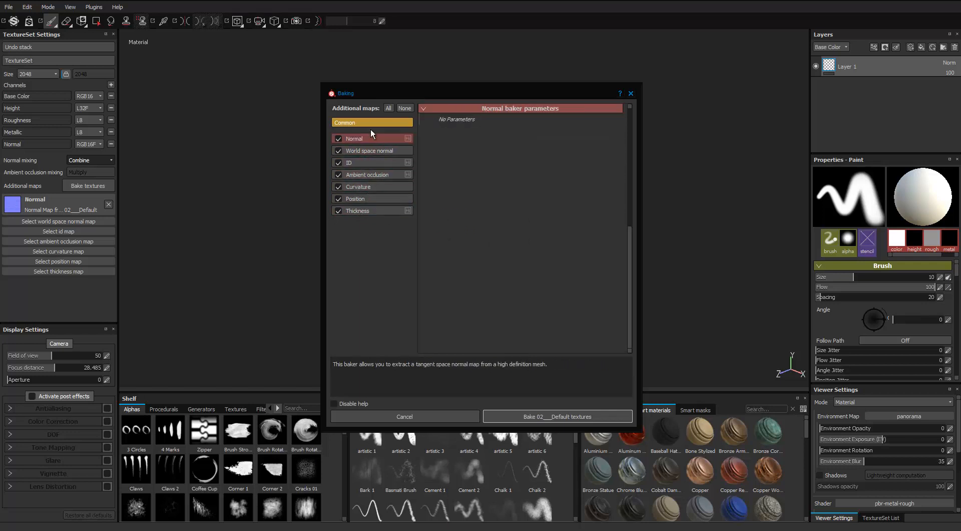
left_click(374, 123)
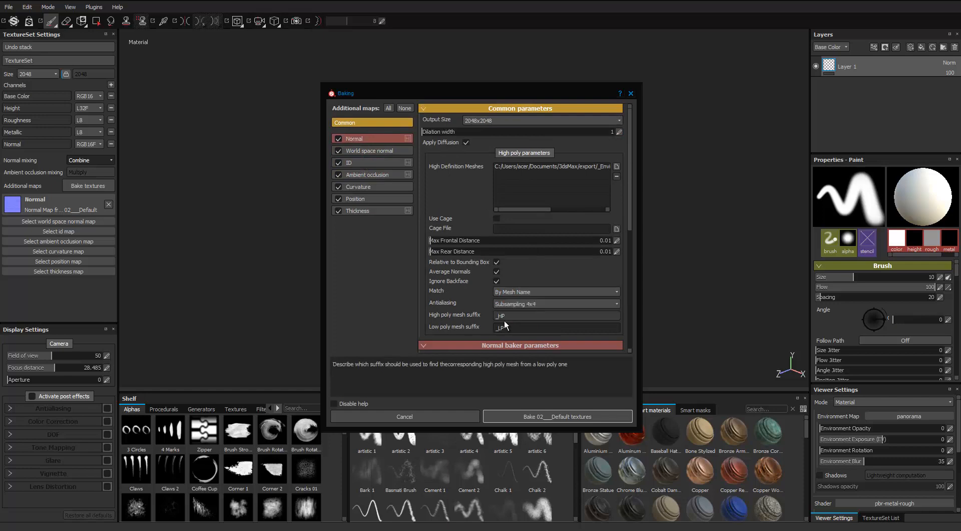
left_click(557, 416)
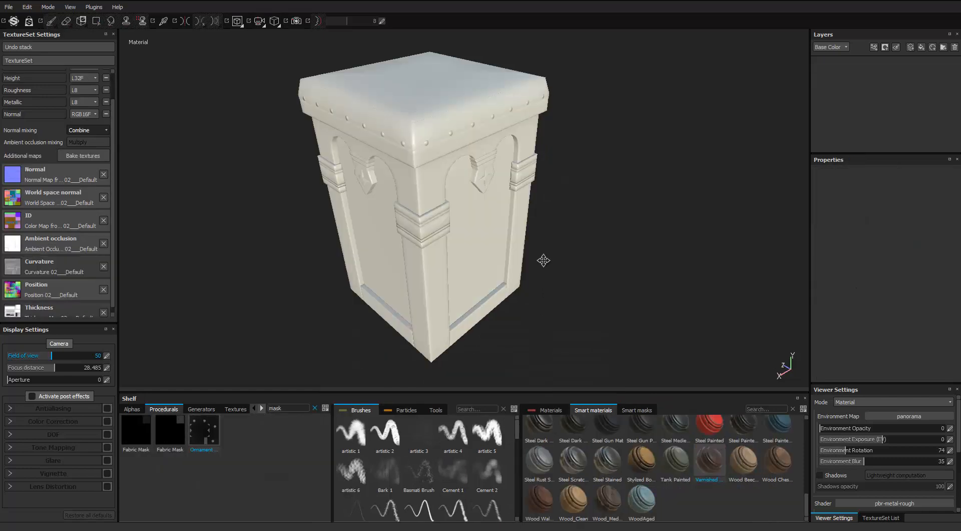
Try the Wood_Clean smart material on the stool and give its layer a black mask.
middle_click_drag(544, 260, 545, 261, "alt")
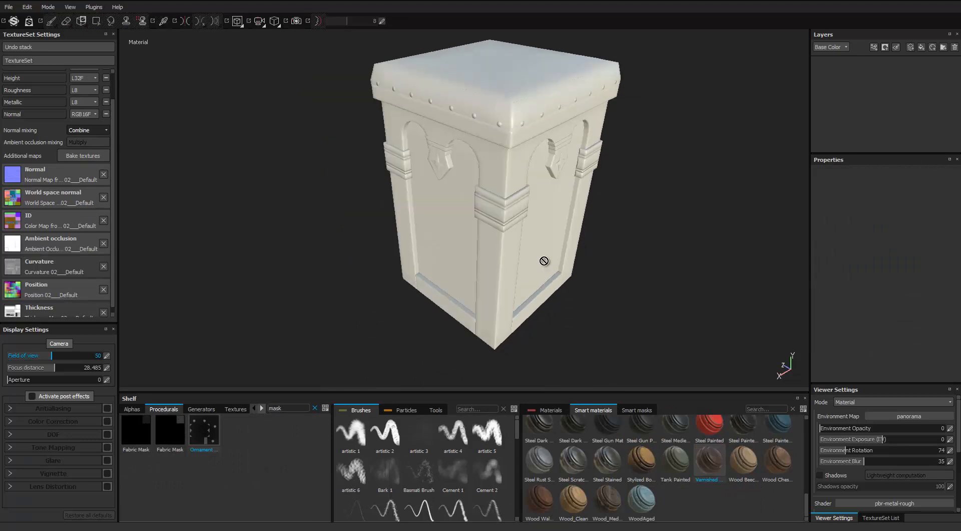
left_click_drag(544, 261, 544, 260, "alt")
middle_click_drag(544, 260, 544, 260, "alt")
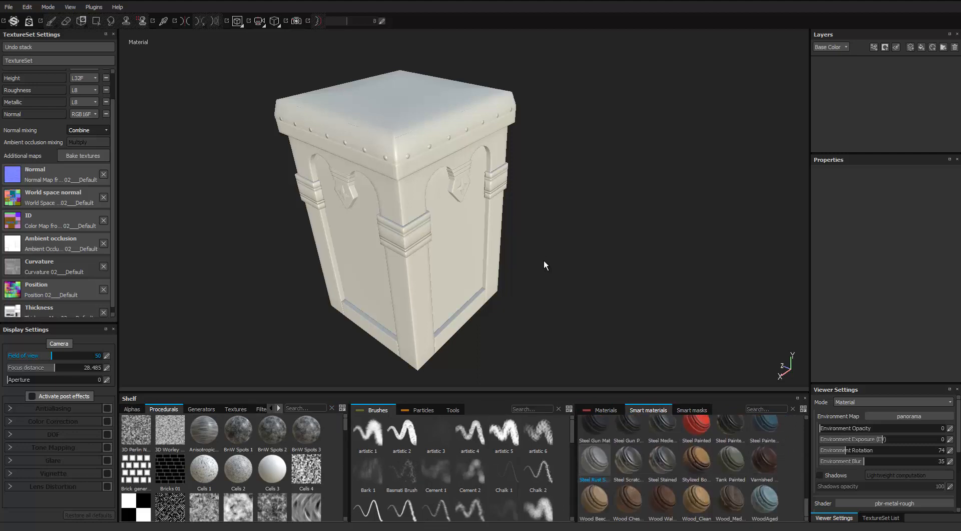
left_click_drag(696, 500, 544, 265)
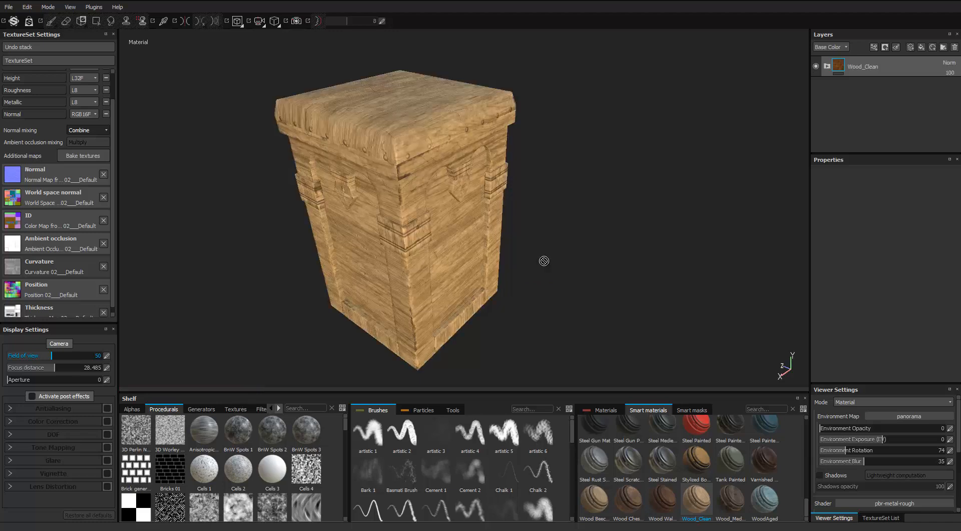
left_click_drag(544, 261, 544, 260, "alt")
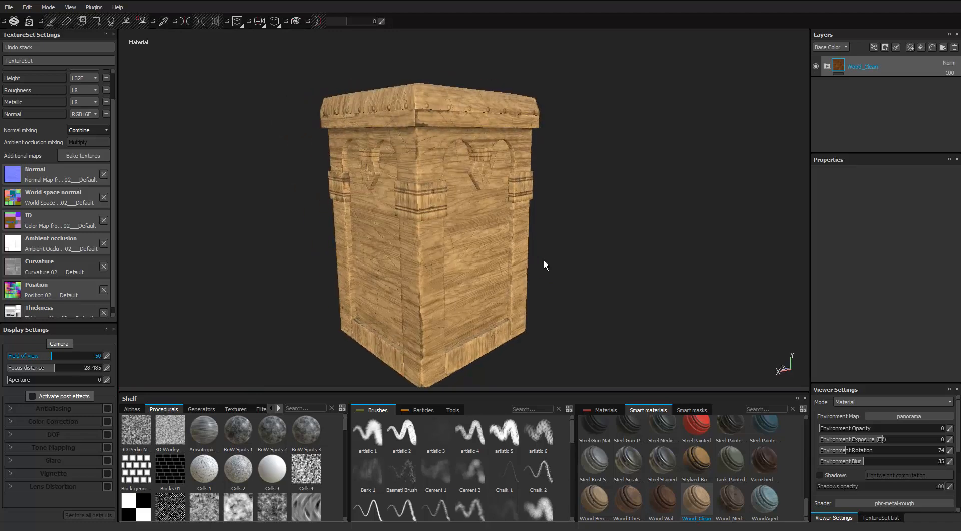
right_click(839, 67)
left_click(870, 82)
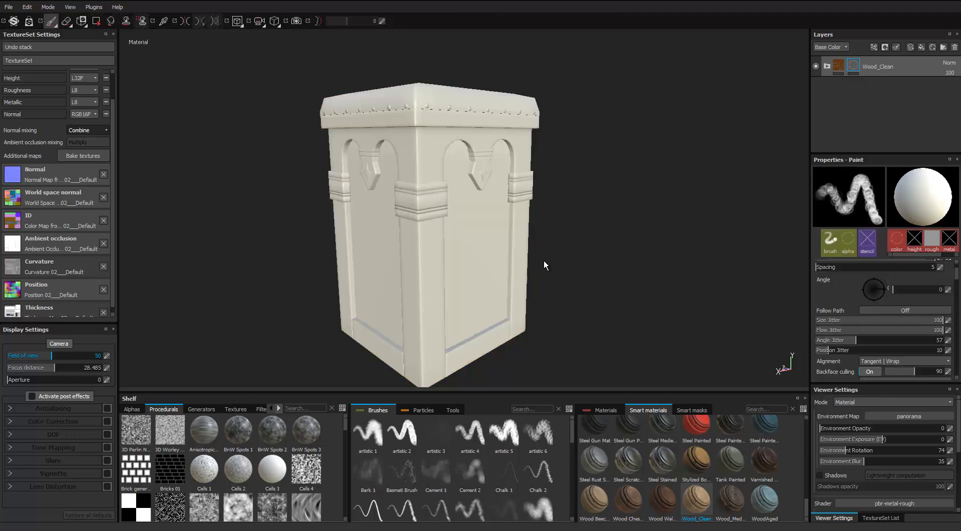
Try revealing Wood_Clean on the stool's corner frame with Polygon Fill, and undo the whole Wood_Clean layer.
key("4")
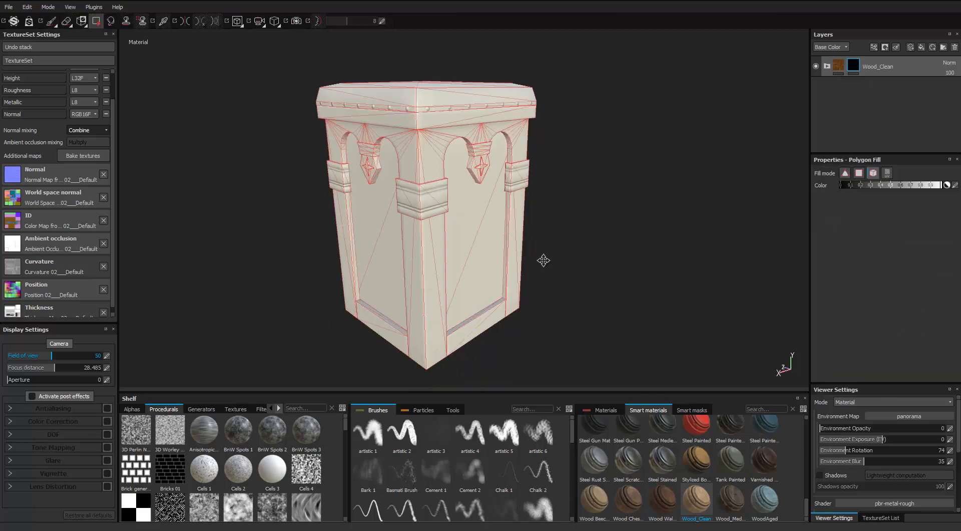
left_click_drag(544, 261, 544, 261, "alt")
left_click(418, 241)
left_click(470, 211)
key("ctrl+z")
middle_click_drag(543, 260, 544, 261, "alt")
scroll(544, 261, "up", 4)
scroll(545, 264, "down", 6)
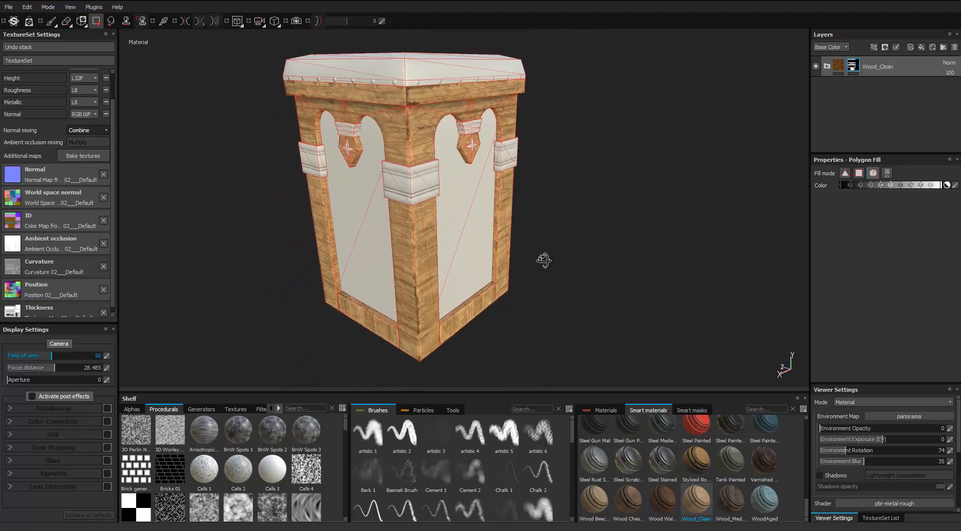
left_click_drag(543, 260, 545, 265, "alt")
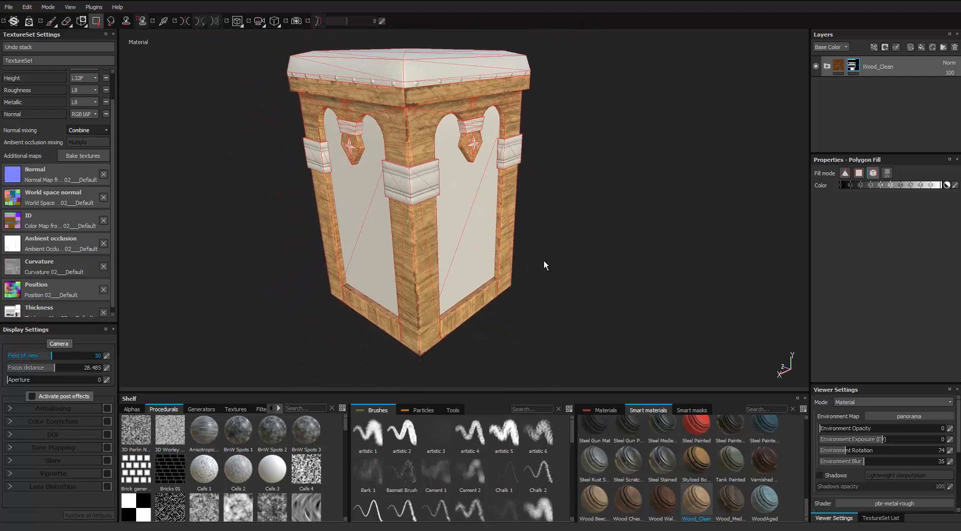
key("ctrl+z")
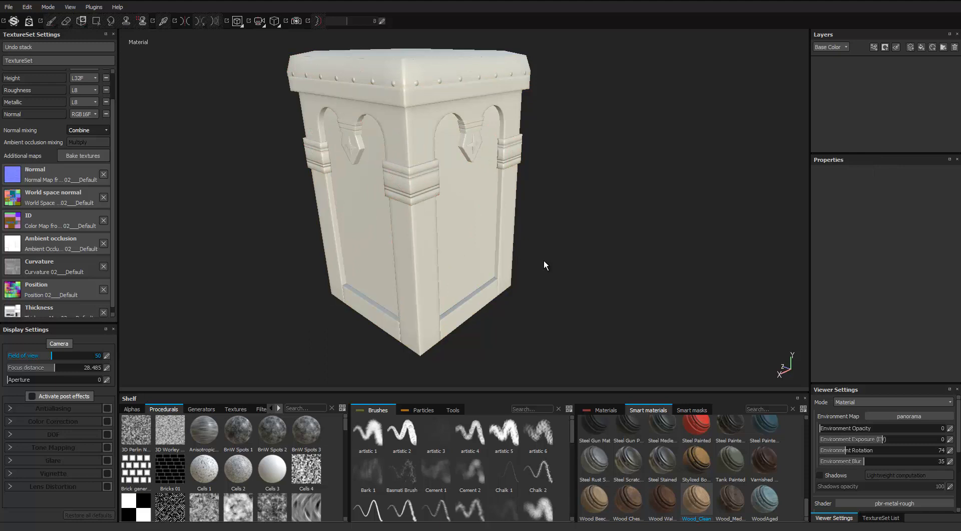
Apply the Wood Walnut smart material to the stool and give its layer a black mask.
key("Left")
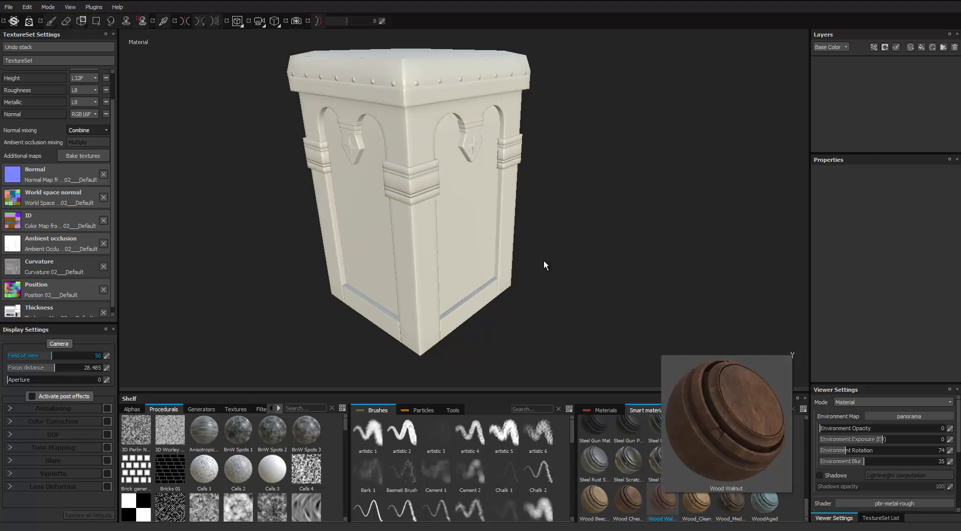
left_click_drag(662, 501, 545, 266)
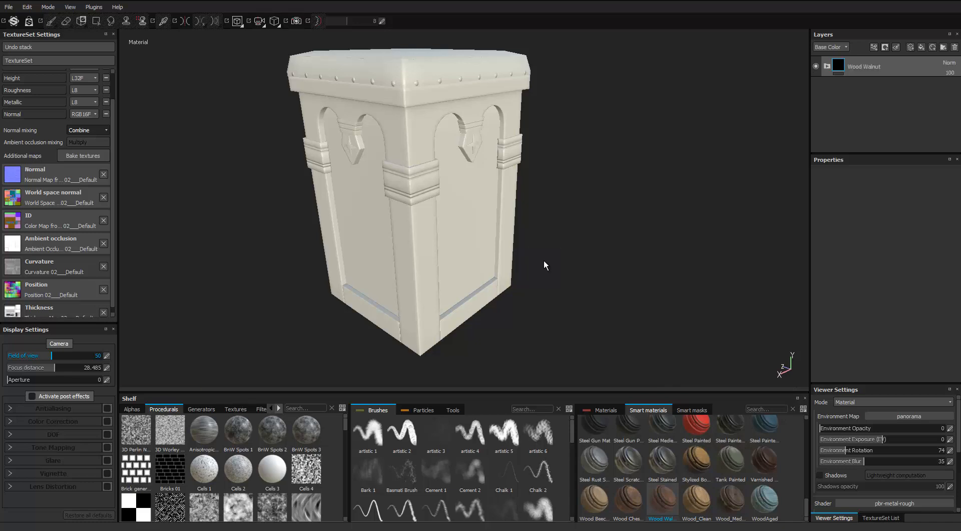
middle_click_drag(544, 261, 581, 262, "alt")
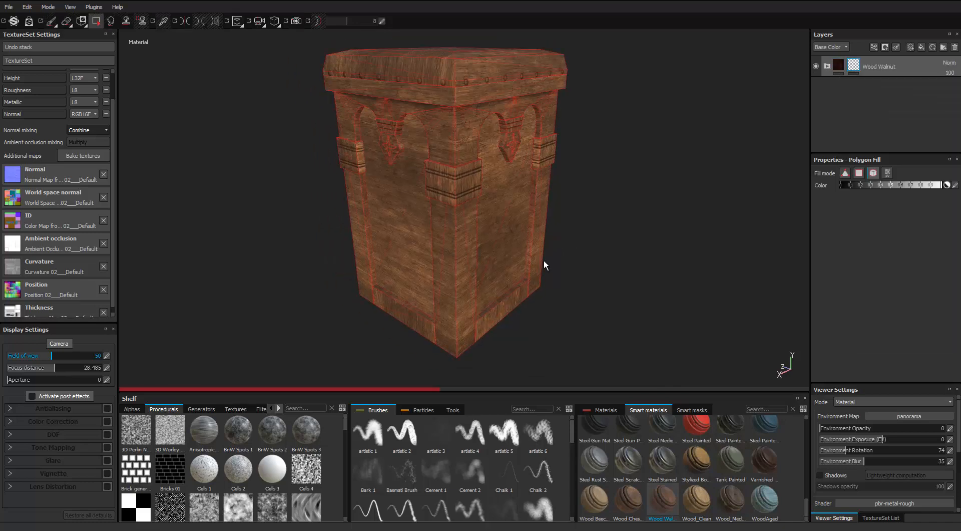
scroll(544, 260, "up", 2)
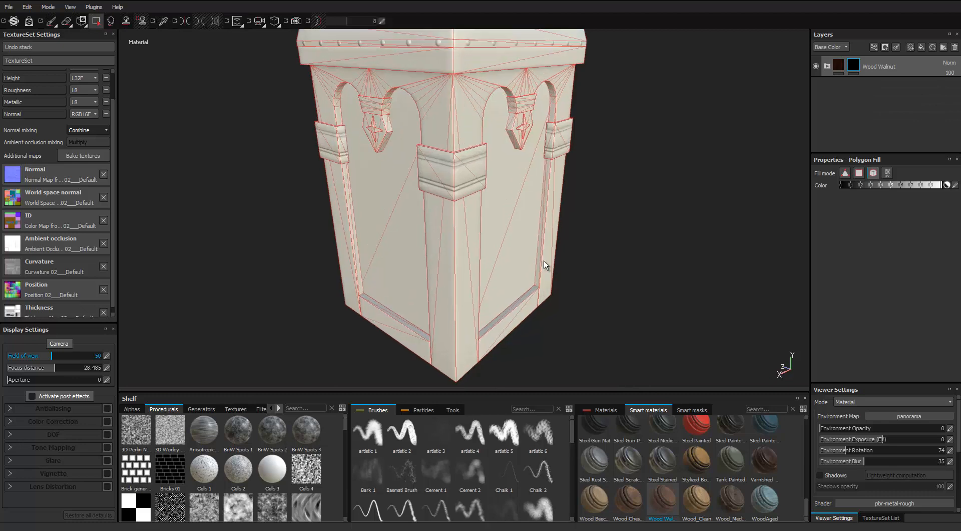
Reveal the Wood Walnut material on the stool's corner frame using Polygon Fill on the whole mesh part.
left_click(544, 261)
middle_click_drag(544, 261, 523, 298, "alt")
scroll(544, 263, "down", 2)
scroll(545, 263, "up", 3)
middle_click_drag(544, 260, 538, 295, "alt")
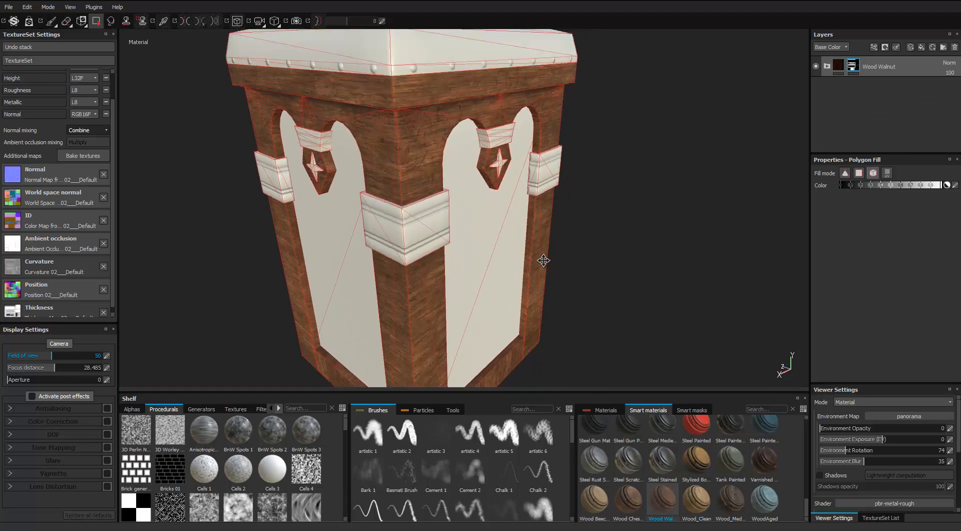
scroll(543, 261, "up", 2)
left_click_drag(543, 260, 554, 273, "alt")
scroll(544, 260, "down", 5)
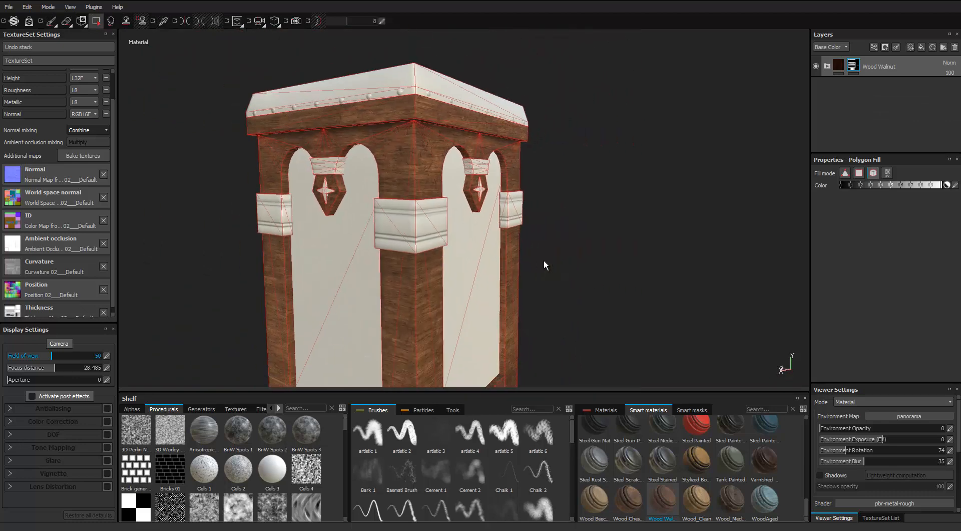
scroll(544, 266, "down", 3)
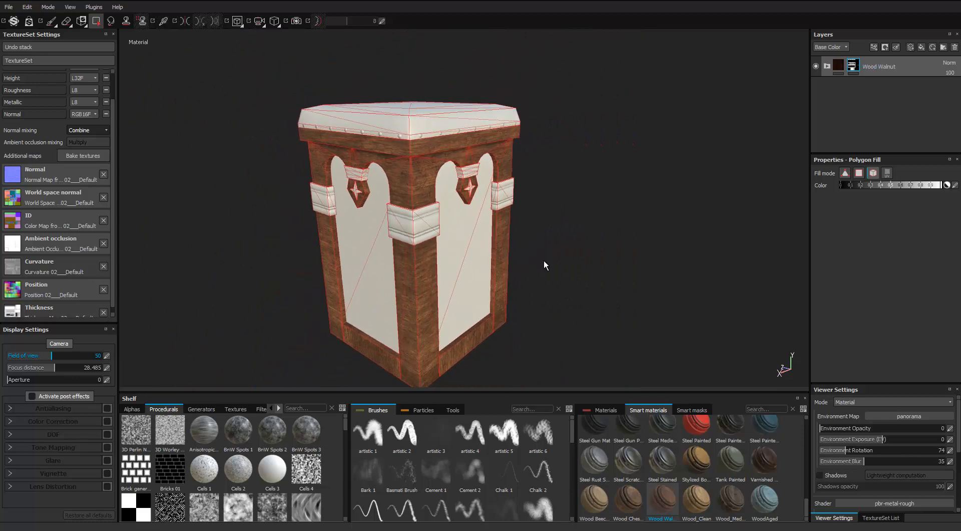
Rename the Wood Walnut layer as Wood Corners.
key("F2")
key("ctrl+shift+Left")
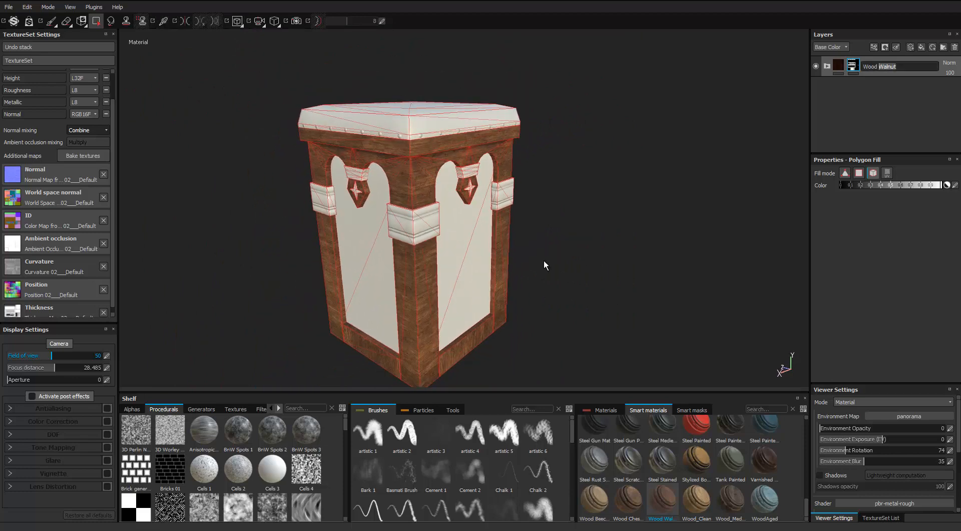
key("Return")
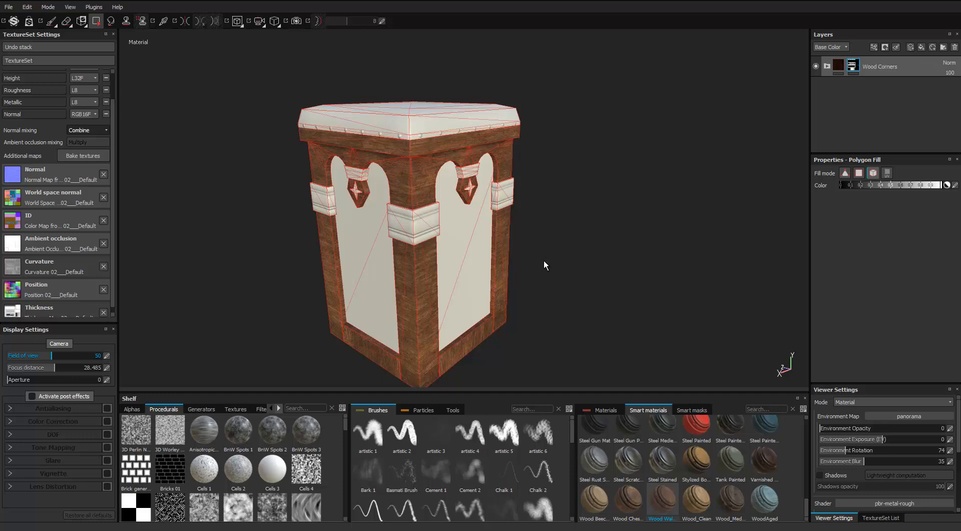
Add a second Wood Walnut smart material masked to the recessed box panels, and rename its layer Wood Box.
left_click_drag(662, 500, 544, 261)
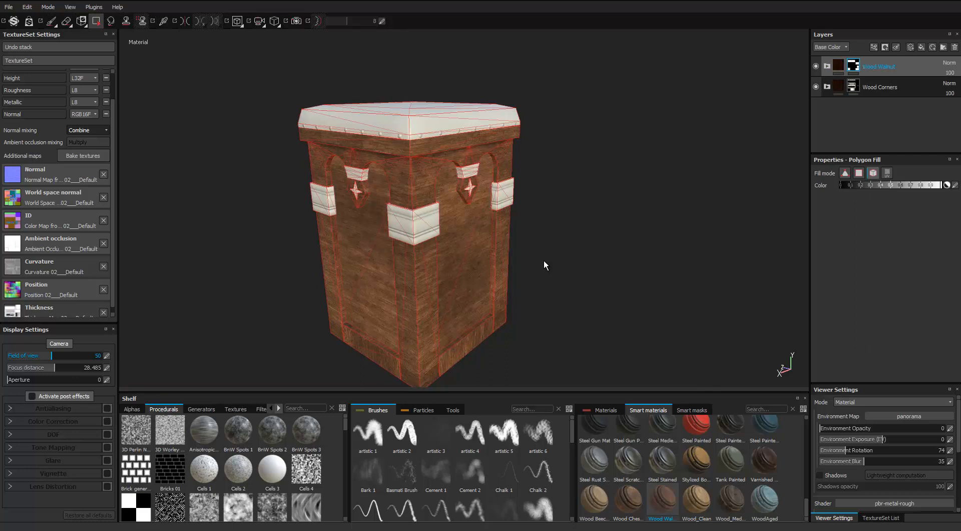
key("shift+Left")
key("shift+Left")
key("shift+Left")
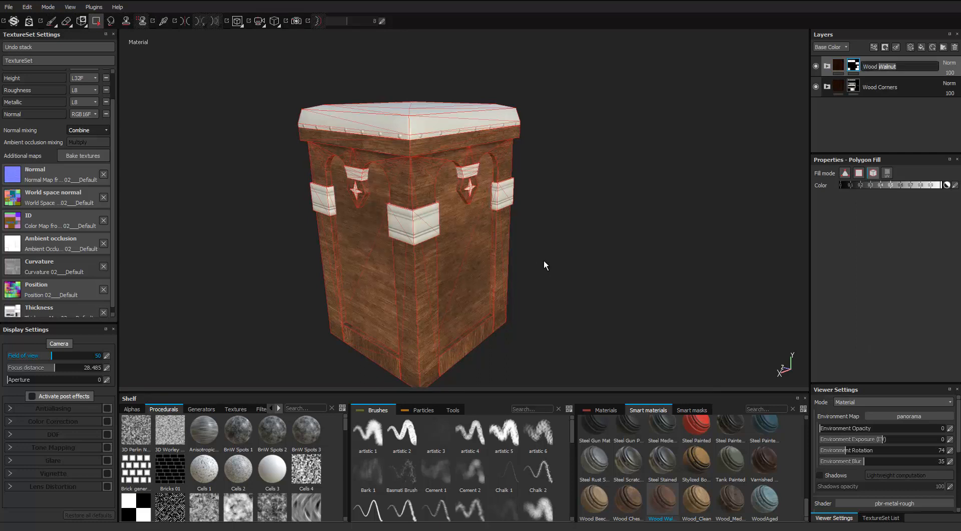
key("Return")
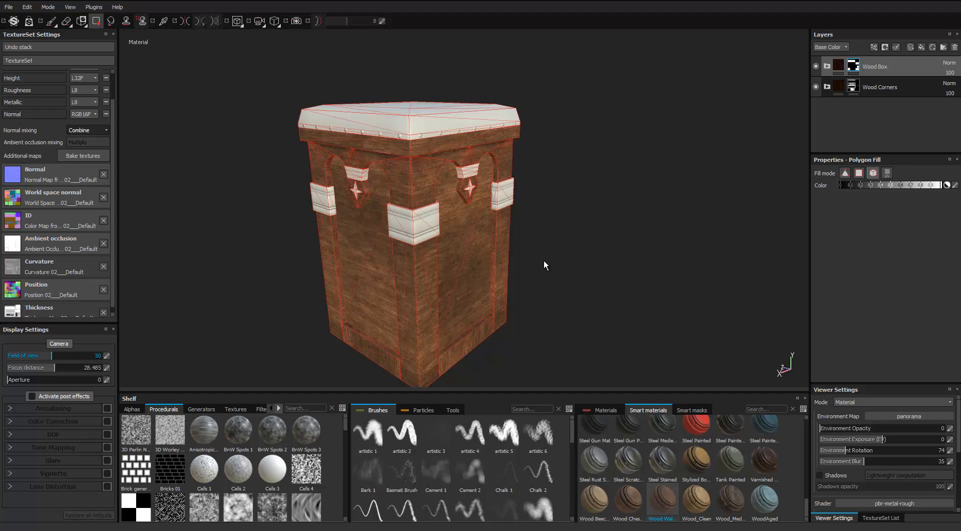
In the Wood Box group, set the UV rotation of the Wood Fibers 2 mask's wood_pattern_01 fill to 90.
scroll(546, 265, "up", 5)
scroll(545, 265, "up", 1)
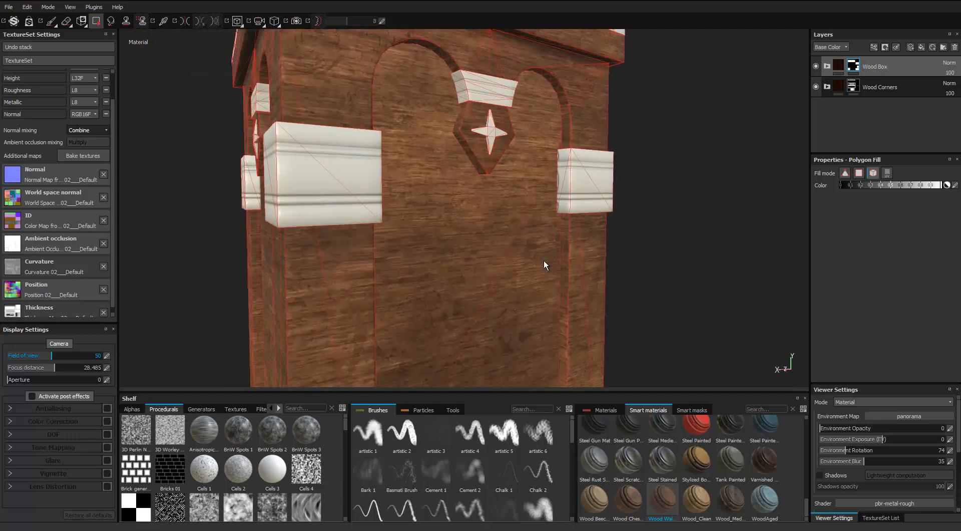
scroll(546, 265, "down", 1)
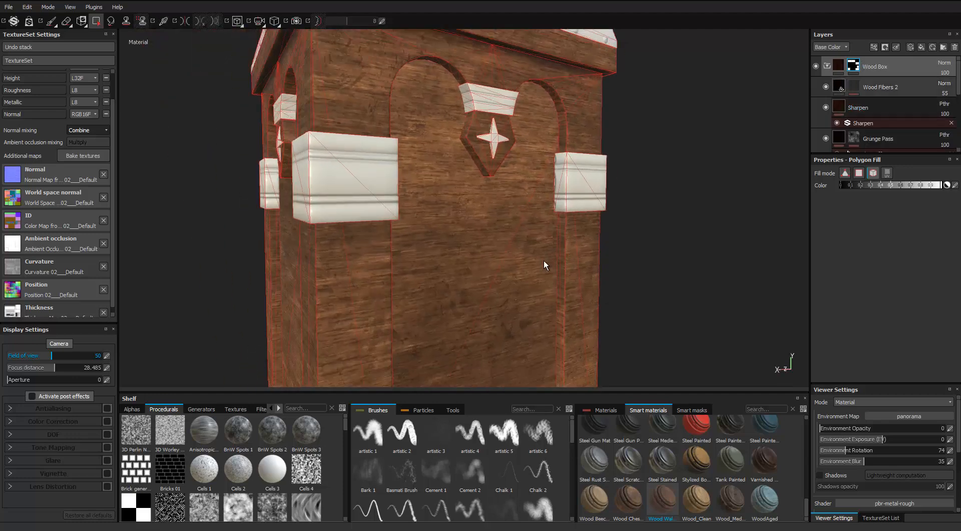
left_click(838, 86)
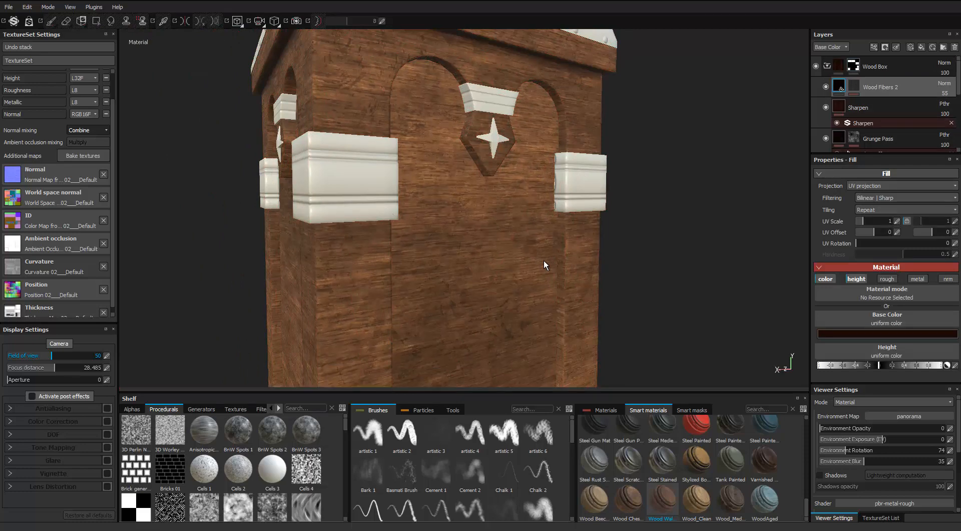
left_click(853, 87)
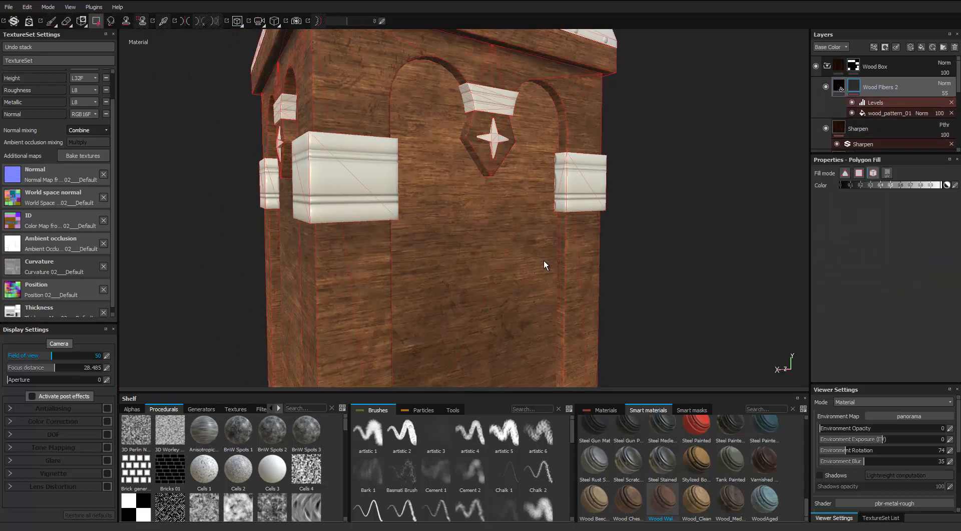
key("ctrl+z")
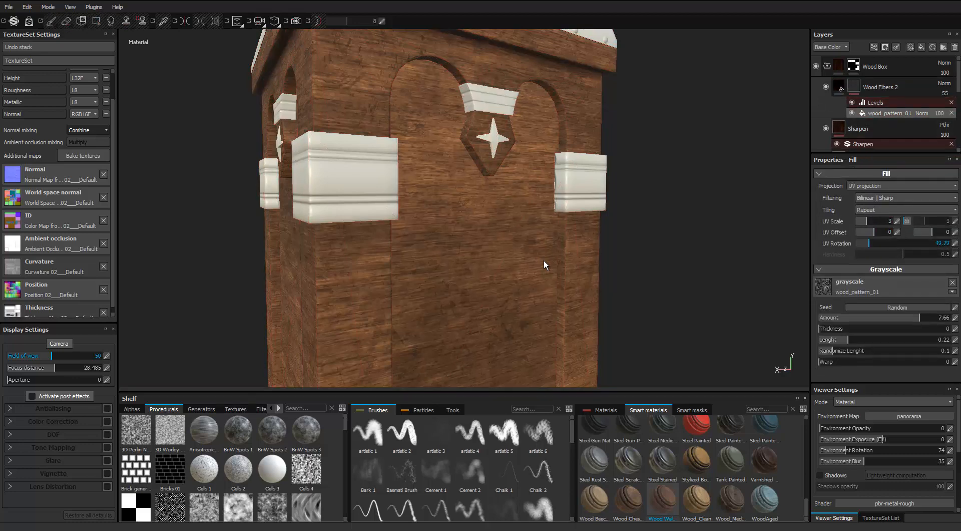
left_click_drag(869, 243, 875, 243)
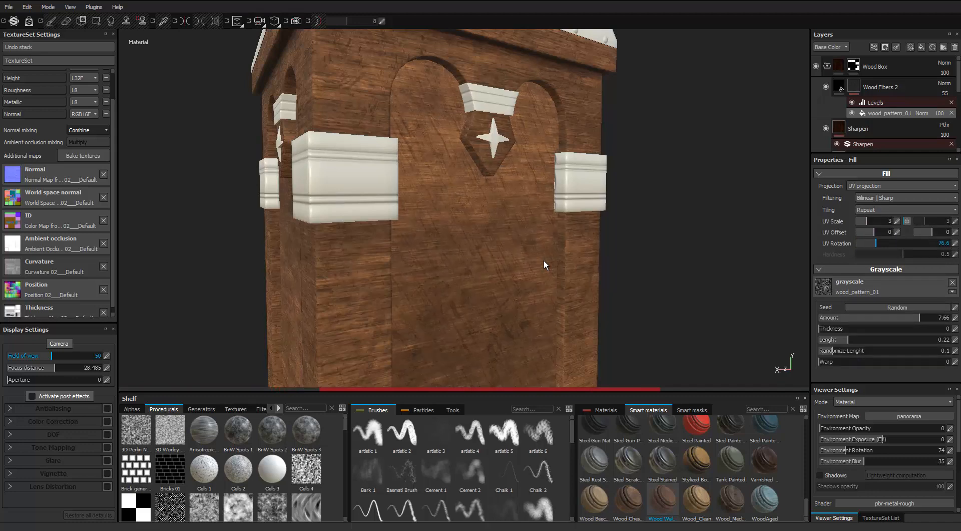
left_click(942, 243)
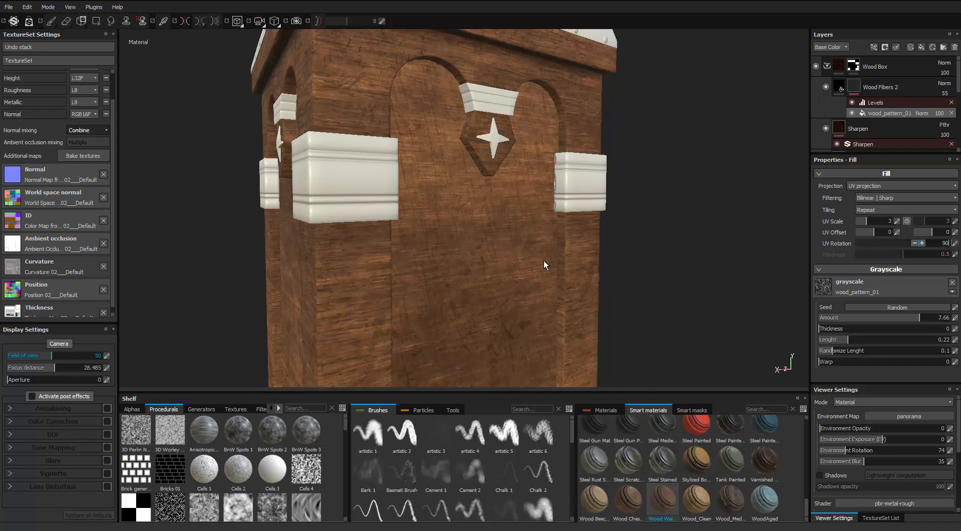
key("Return")
left_click_drag(544, 260, 498, 260, "alt")
Set the wood_pattern_01 fill's UV scale to 1 and reduce its Amount.
left_click(889, 220)
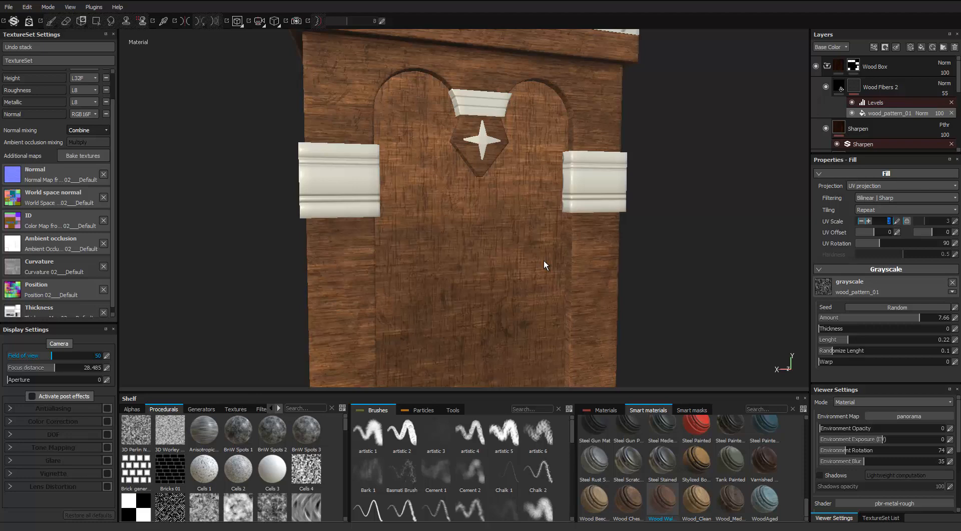
type("1")
key("Return")
left_click_drag(545, 264, 542, 259, "alt")
right_click_drag(542, 258, 541, 260, "alt")
middle_click_drag(542, 259, 544, 261, "alt")
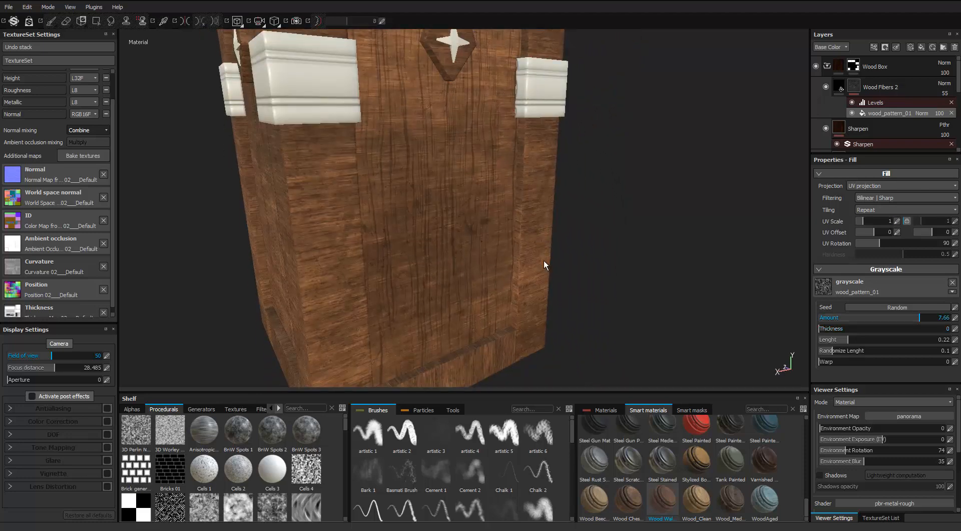
left_click(887, 317)
left_click_drag(545, 265, 543, 259, "alt")
middle_click_drag(542, 260, 544, 261, "alt")
Lower the Wood Fibers 2 layer's height to slightly below zero so the grain is recessed.
left_click(839, 86)
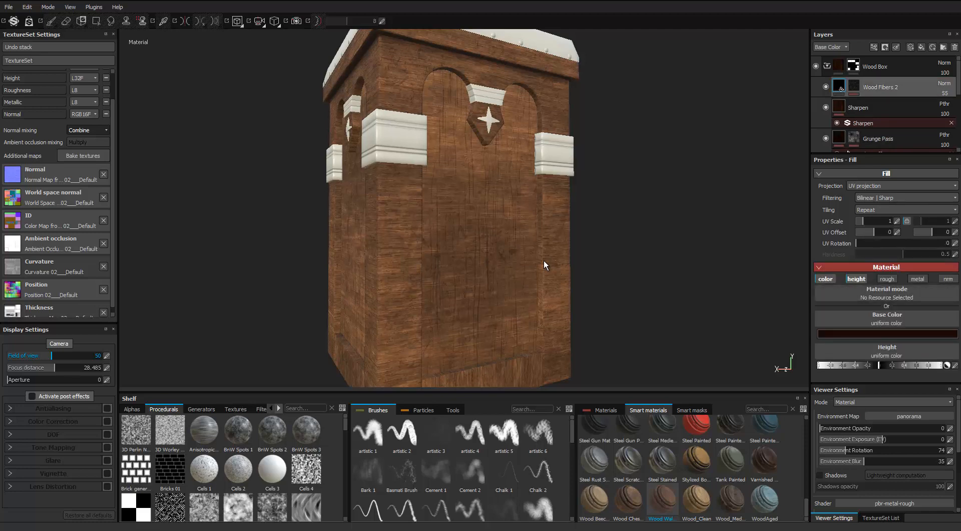
left_click(872, 365)
middle_click_drag(543, 261, 506, 272, "alt")
scroll(543, 260, "up", 3)
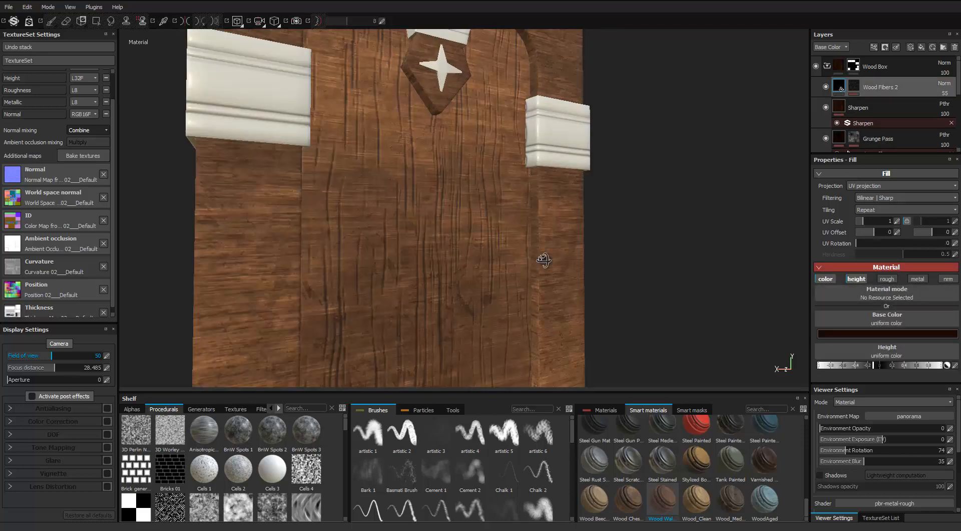
left_click_drag(543, 261, 670, 261, "alt")
scroll(544, 261, "down", 3)
Set the Amount of the Wood Fibers 2 mask's wood_pattern_01 fill to about 2.9.
left_click(854, 87)
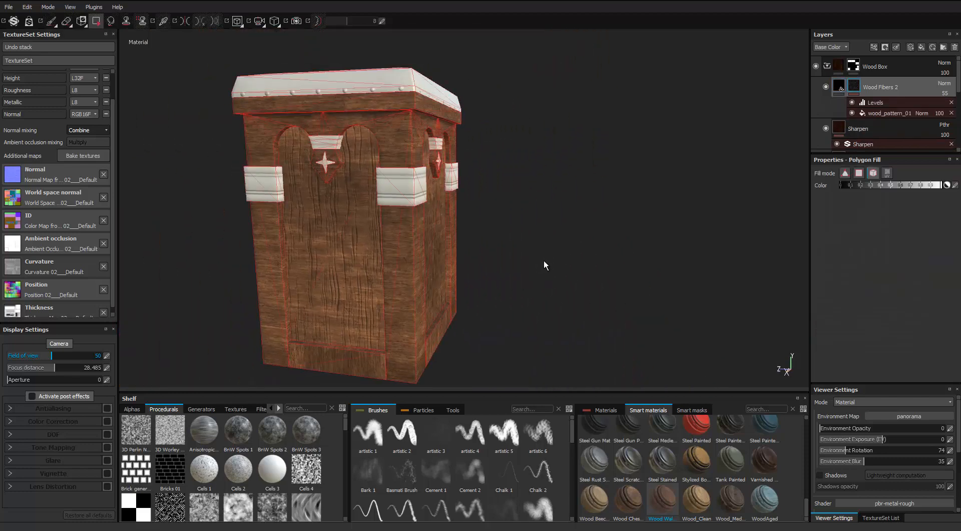
left_click(889, 112)
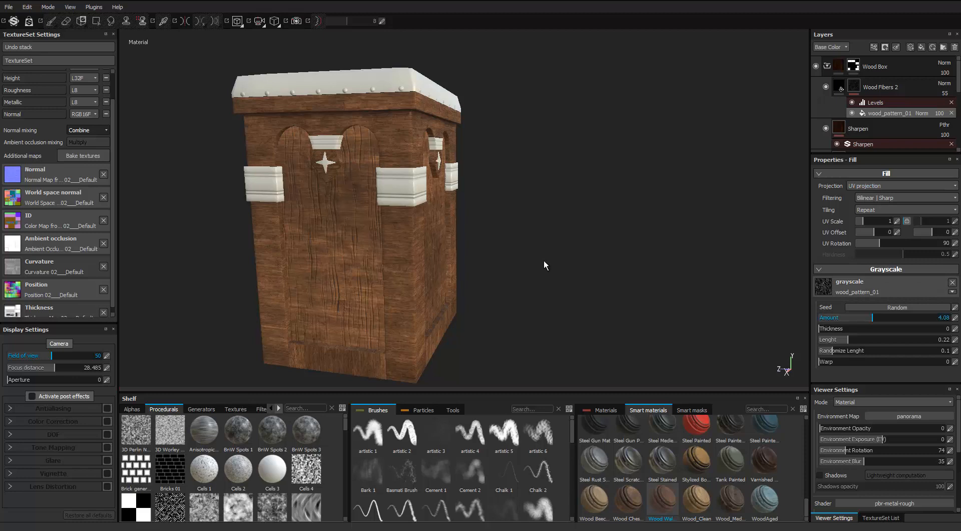
left_click_drag(544, 261, 544, 263, "alt")
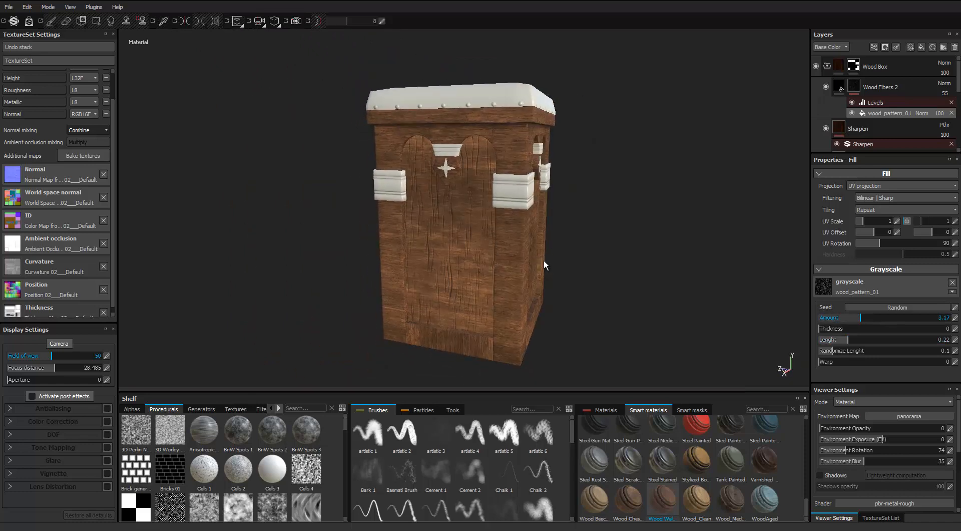
left_click_drag(545, 266, 544, 261, "alt")
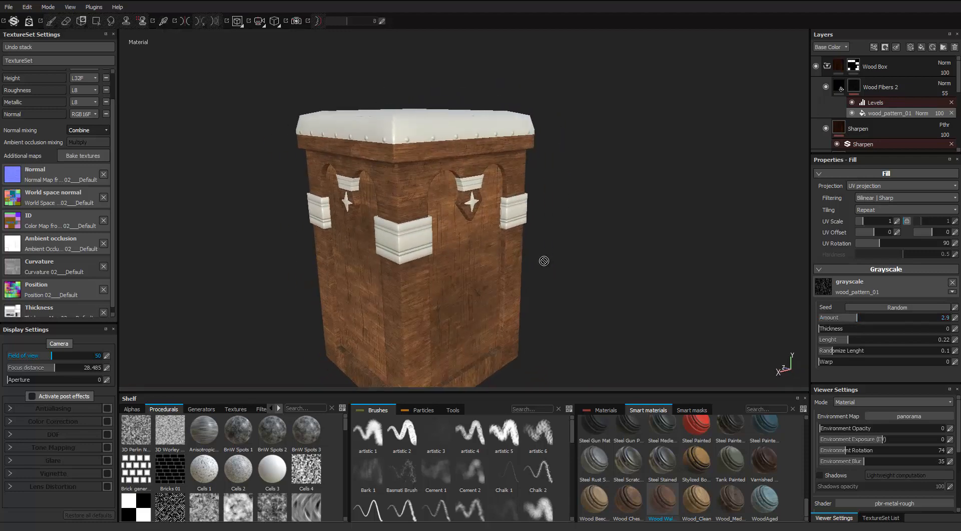
Apply the Varnished Wood smart material to the stool and give its layer a black mask.
left_click_drag(764, 462, 543, 261)
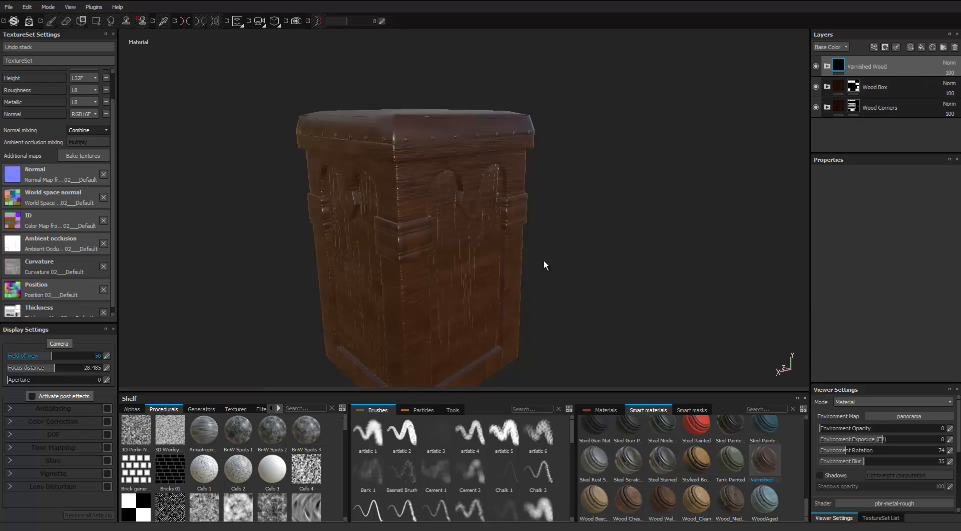
right_click(840, 65)
left_click(866, 79)
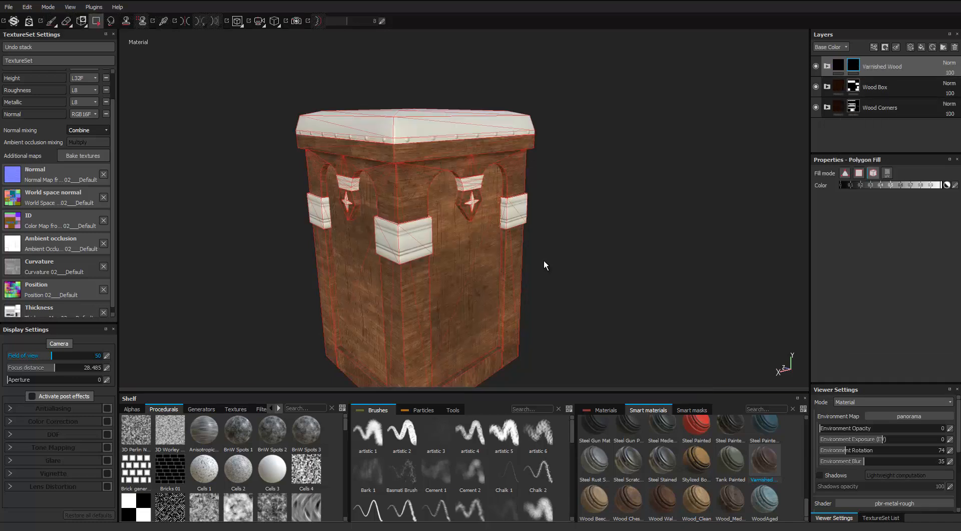
Reveal the Varnished Wood material on the corner blocks and the small arch keystones on every side using Polygon Fill.
left_click(403, 240)
mouse_move(544, 260)
left_mouse_down("alt")
mouse_move(521, 275)
mouse_move(570, 260)
mouse_move(681, 261)
left_mouse_up("alt")
scroll(544, 261, "up", 3)
left_click(474, 171)
left_click(534, 201)
left_click(312, 168)
left_click(289, 195)
scroll(544, 261, "down", 2)
left_click(444, 170)
left_click(382, 206)
left_click_drag(544, 261, 601, 261, "alt")
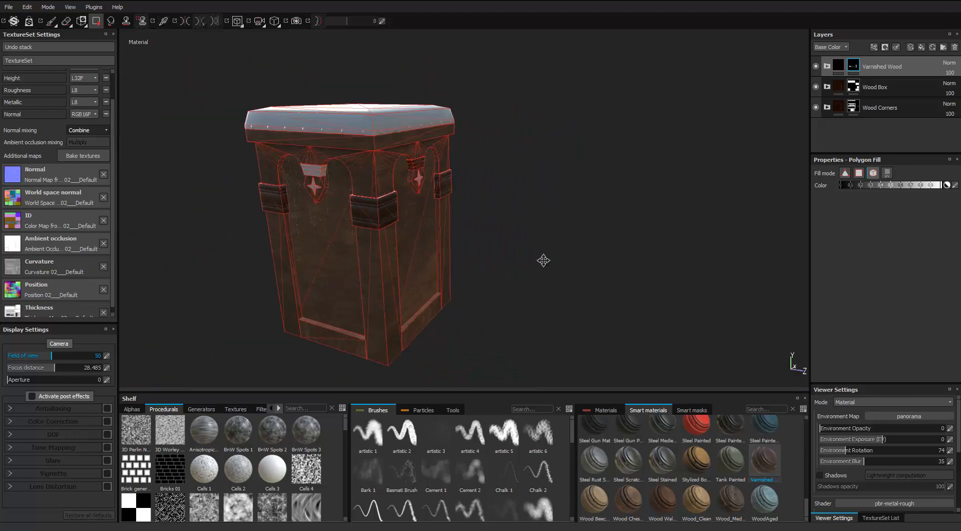
middle_click_drag(544, 261, 664, 258, "alt")
scroll(544, 260, "up", 2)
left_click(461, 170)
left_click_drag(544, 261, 666, 261, "alt")
scroll(543, 261, "up", 1)
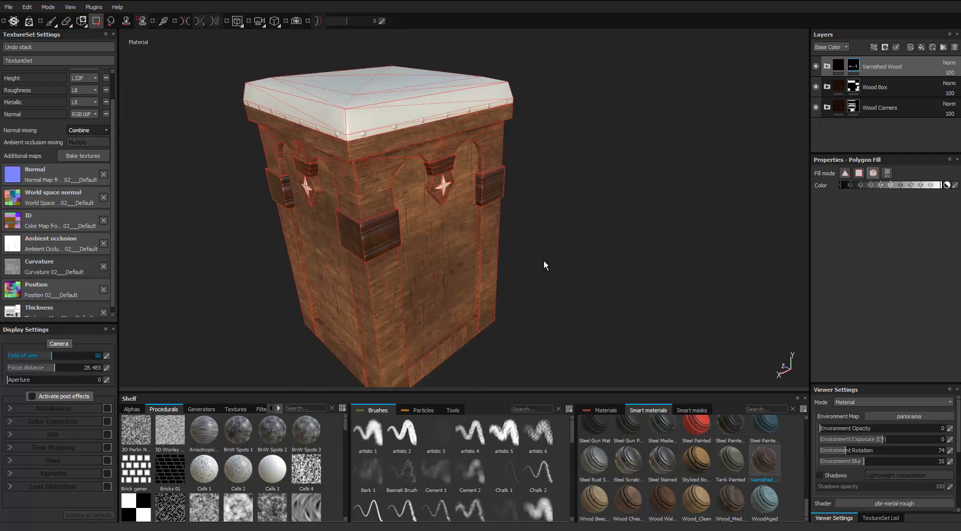
Adjust the base color of the BaseColour layer in Varnished Wood's CleanWood group to a darker orange-brown.
left_click(827, 66)
left_click(871, 107)
left_click(837, 107)
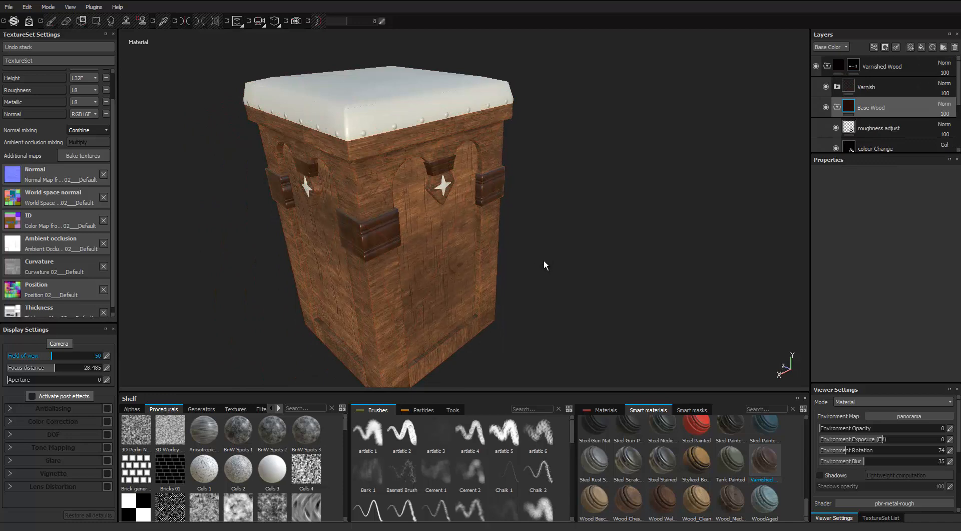
scroll(883, 105, "down", 3)
left_click(881, 101)
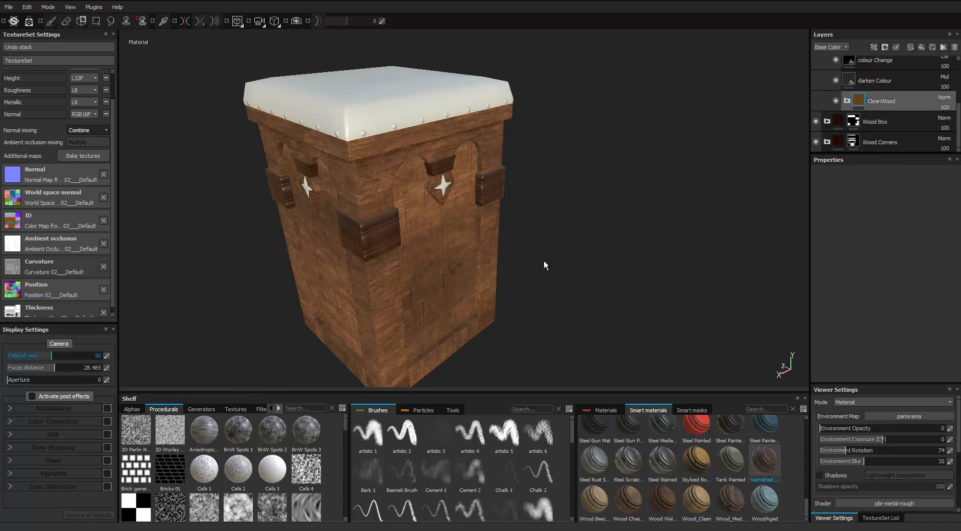
left_click(847, 100)
scroll(883, 105, "down", 3)
left_click(881, 82)
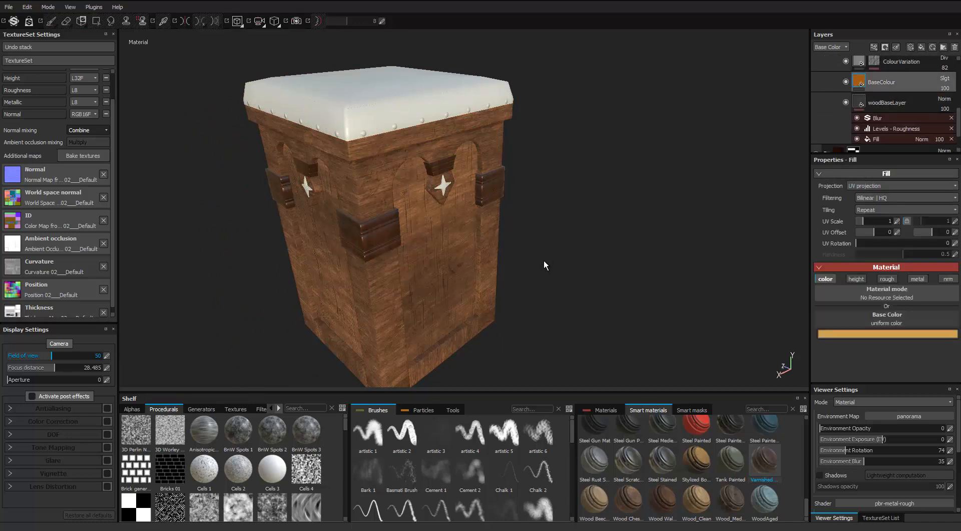
left_click(887, 321)
mouse_move(916, 308)
left_mouse_down()
mouse_move(916, 325)
mouse_move(916, 302)
left_mouse_up()
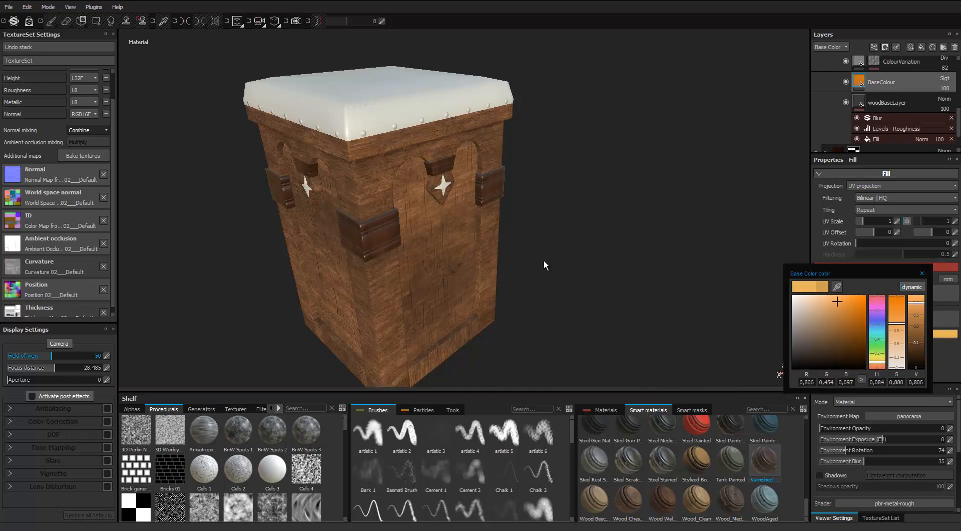
mouse_move(837, 301)
left_mouse_down()
mouse_move(824, 301)
mouse_move(846, 318)
mouse_move(836, 314)
left_mouse_up()
left_click(921, 274)
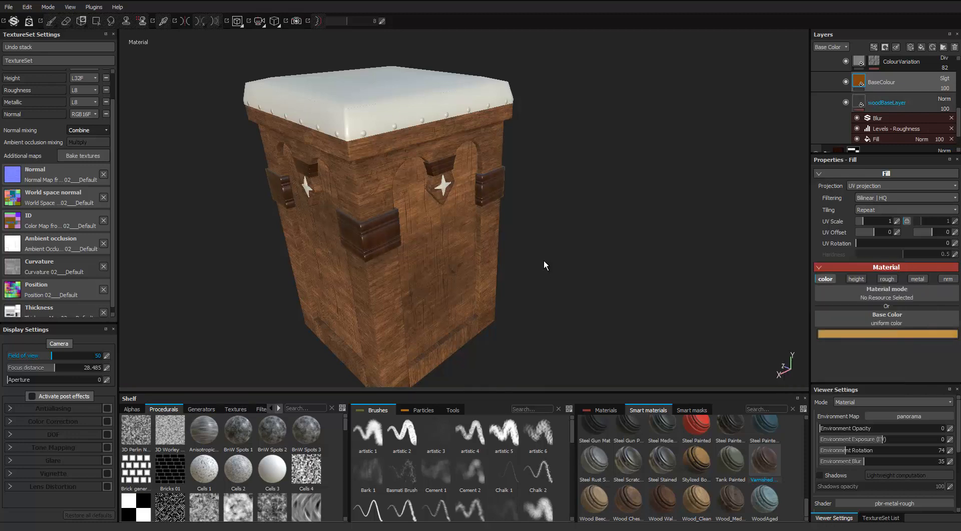
Lighten the woodBaseLayer's base color to a light grey with a value of 0.848.
left_click(887, 102)
left_click(886, 333)
left_click(916, 308)
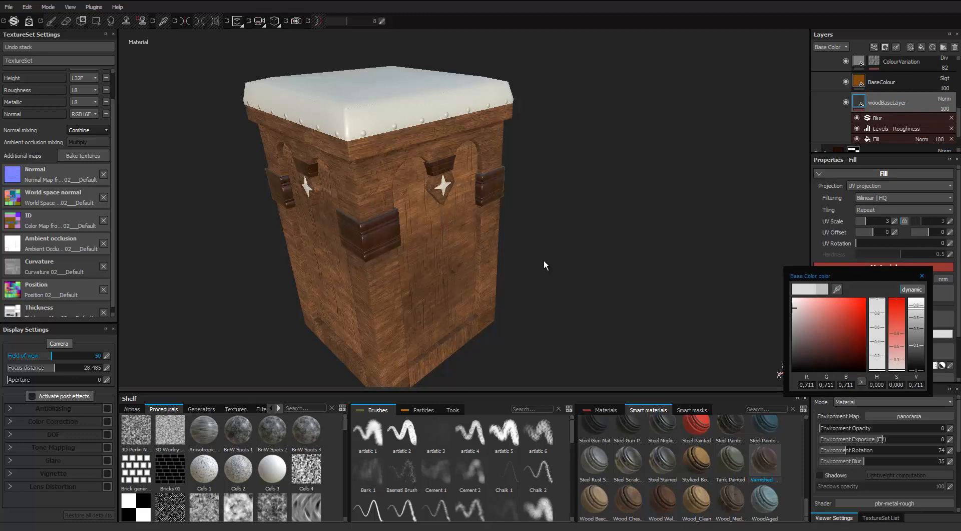
left_click(916, 302)
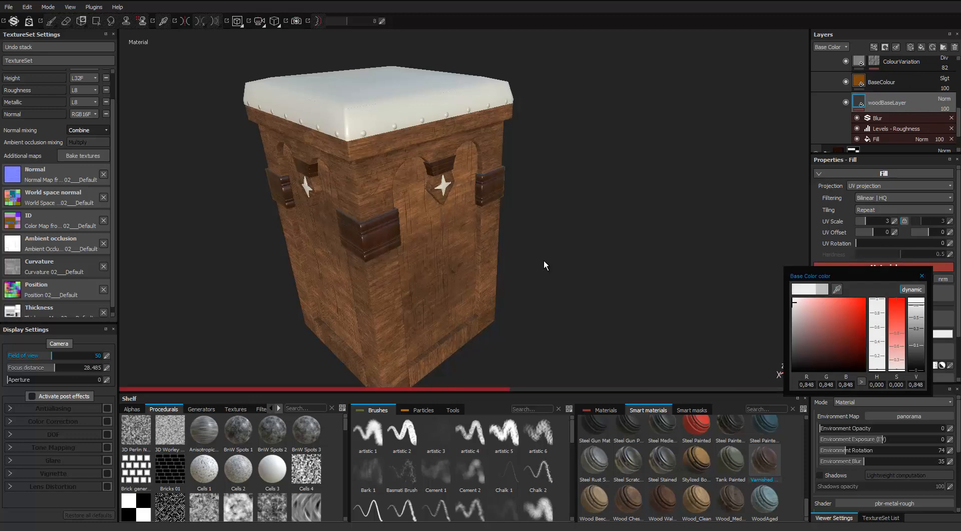
left_click(921, 275)
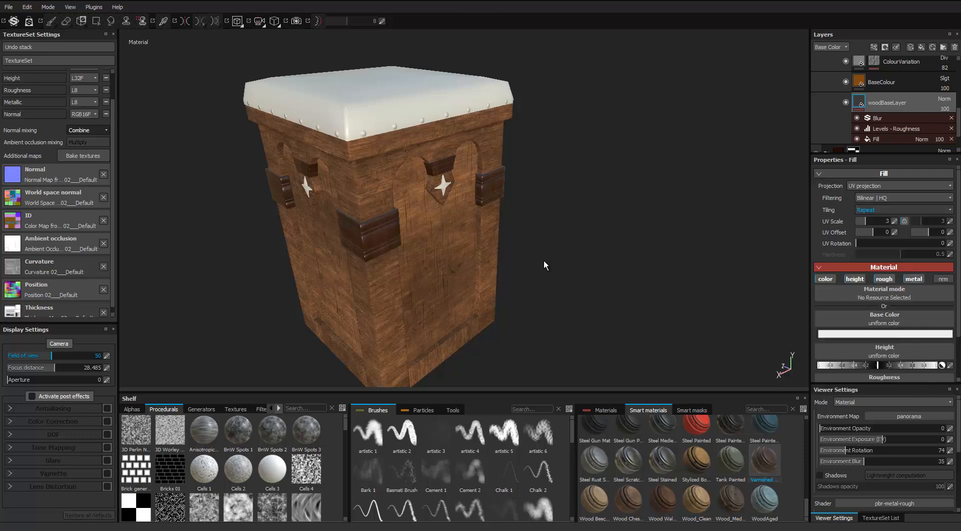
Lighten the darken Colour layer's base color to a light grey of 0.764 and collapse the Varnished Wood group.
scroll(895, 113, "up", 2)
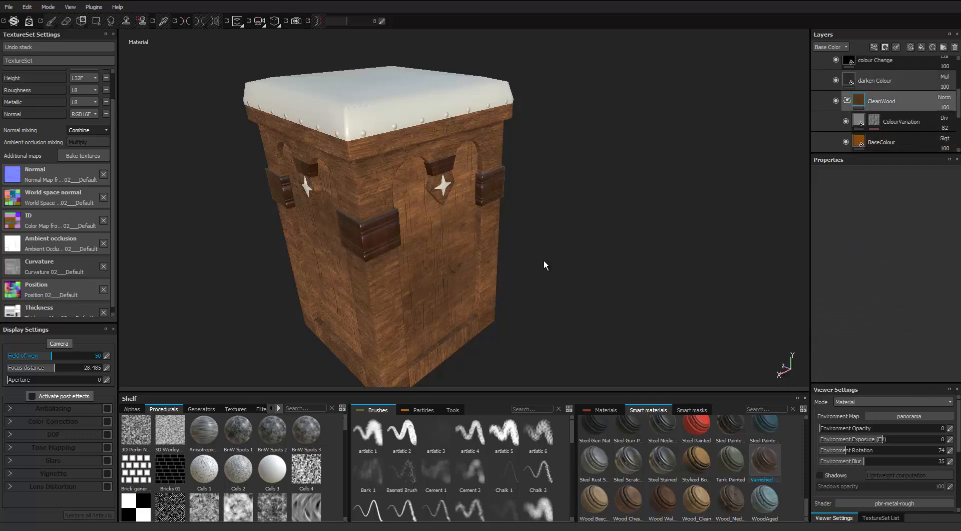
key("ctrl+z")
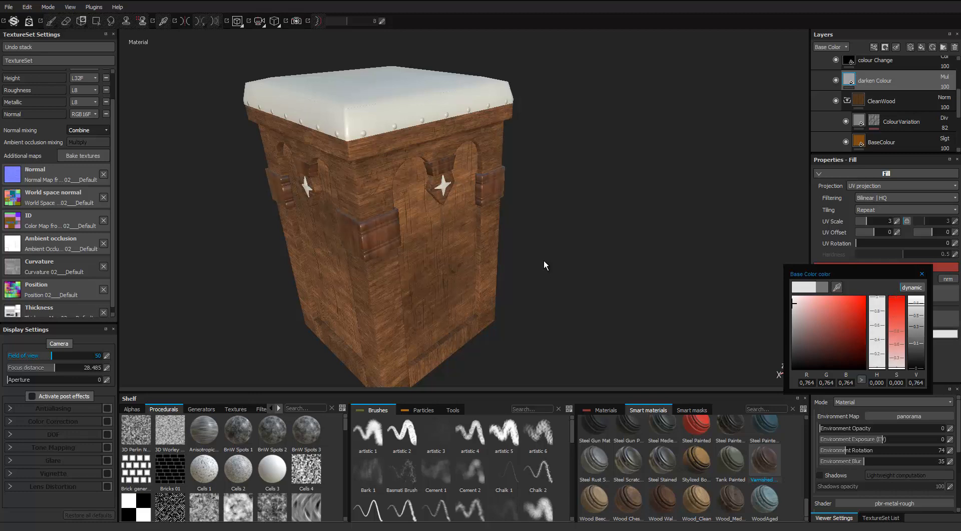
right_click_drag(544, 261, 543, 260, "alt")
left_click_drag(544, 260, 544, 260, "alt")
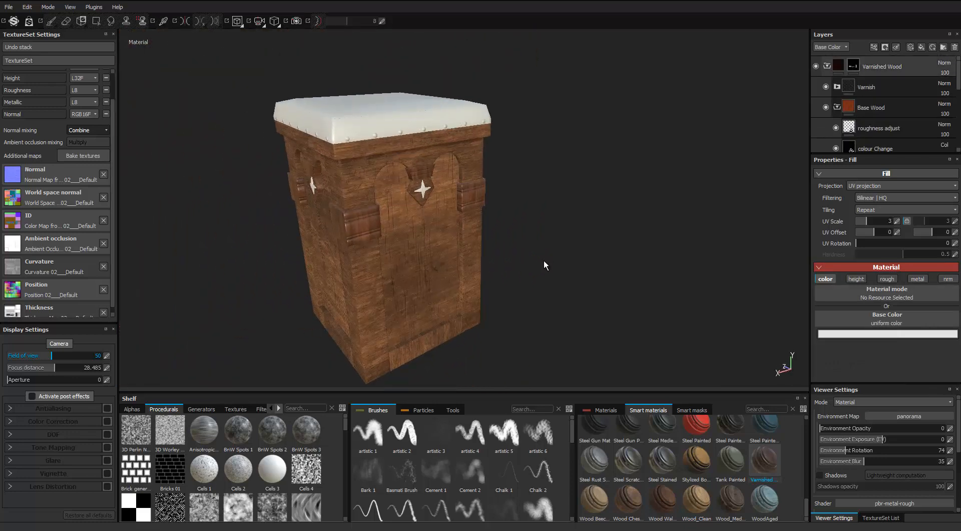
middle_click_drag(544, 261, 544, 261, "alt")
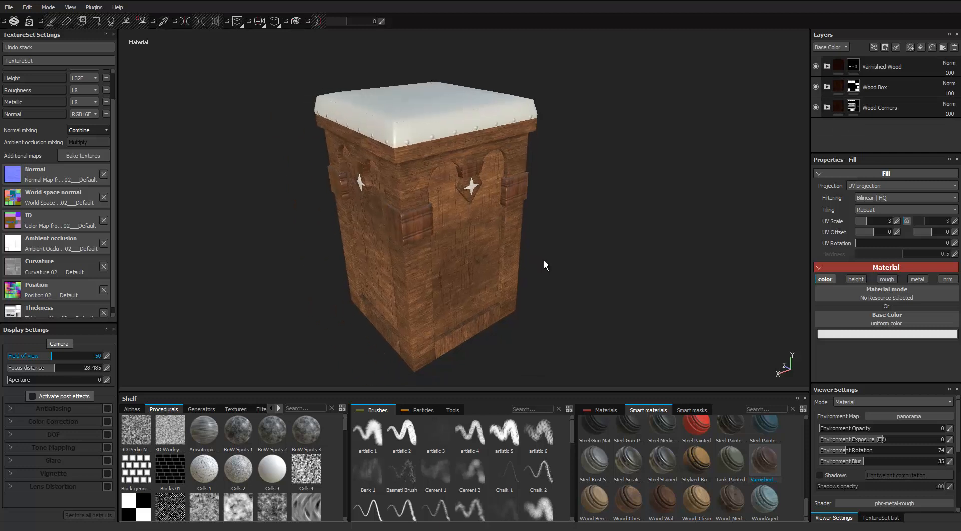
Add the Fabric Bamboo material to the stool as a new top layer.
left_click(605, 409)
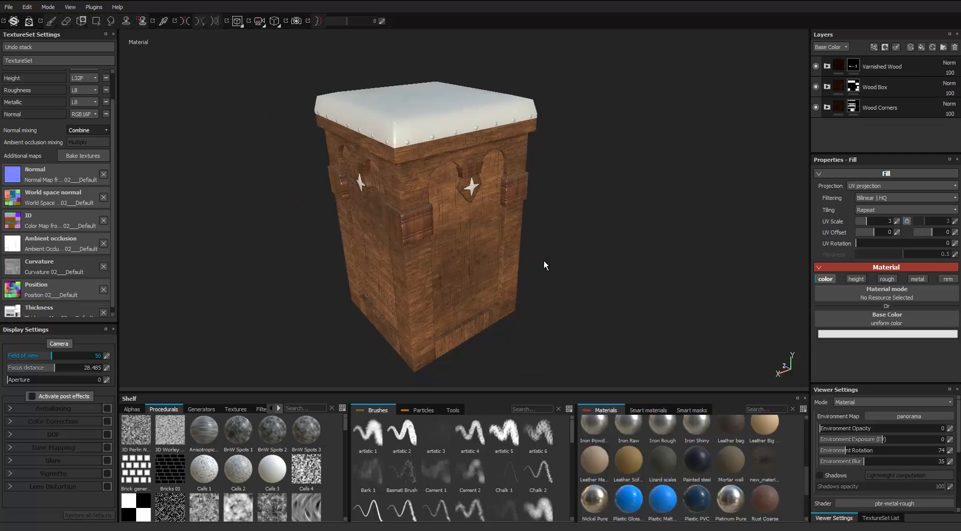
scroll(692, 466, "up", 5)
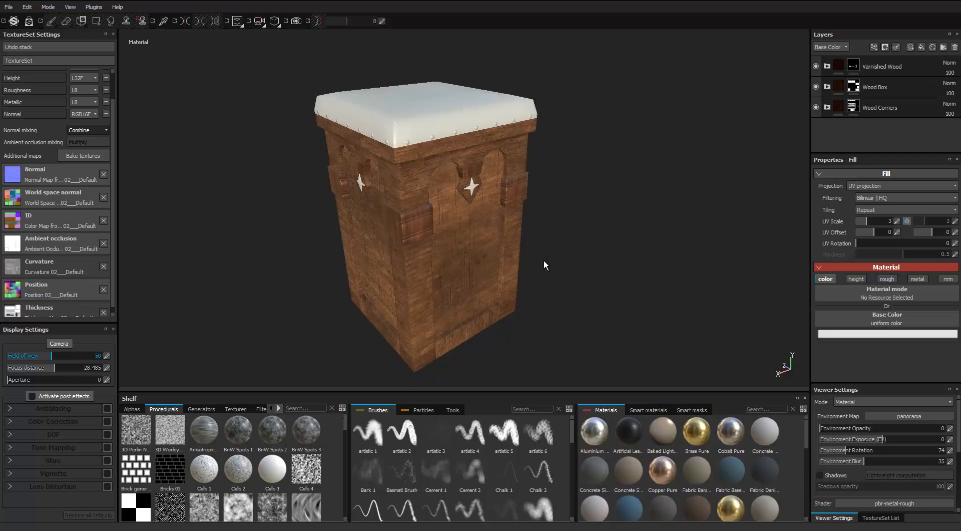
left_click_drag(697, 473, 544, 261)
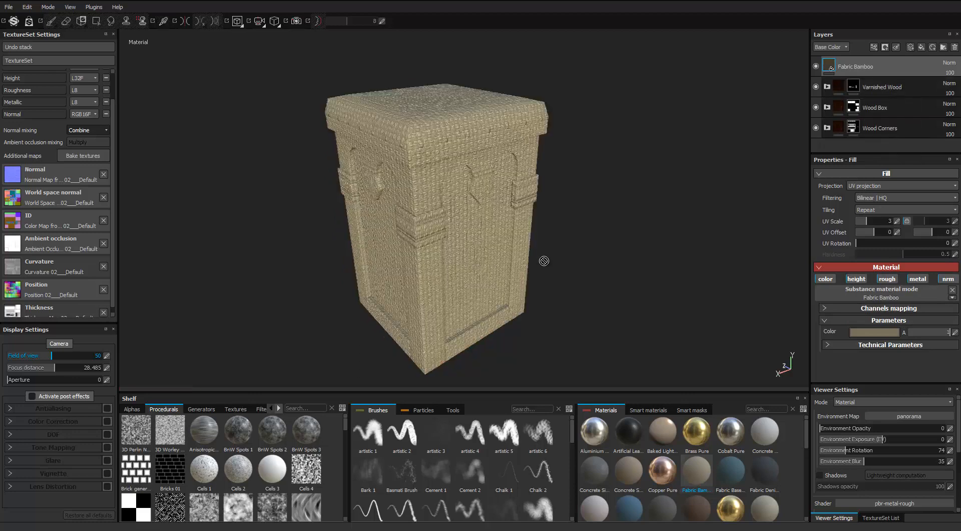
scroll(544, 262, "up", 5)
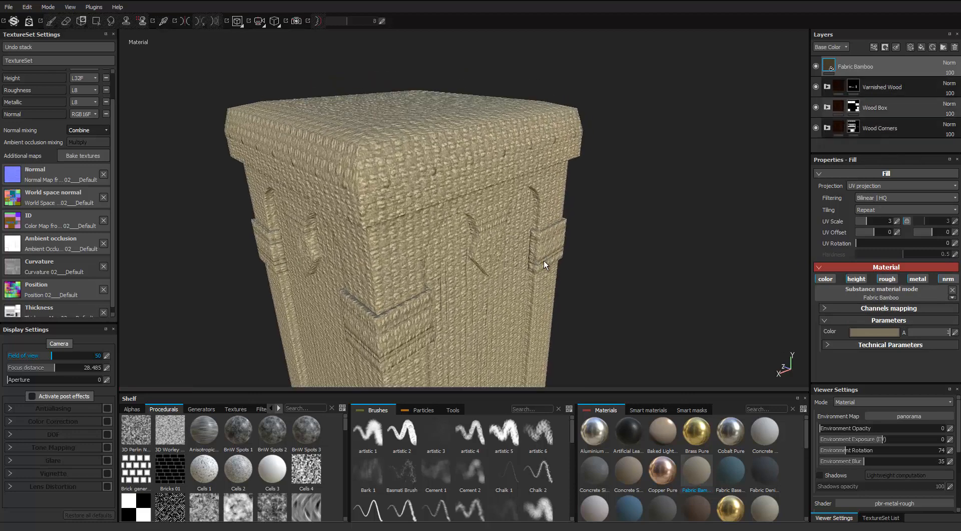
Add a black mask to the Fabric Bamboo layer and polygon-fill it to cover only the stool's cushion top.
right_click(828, 65)
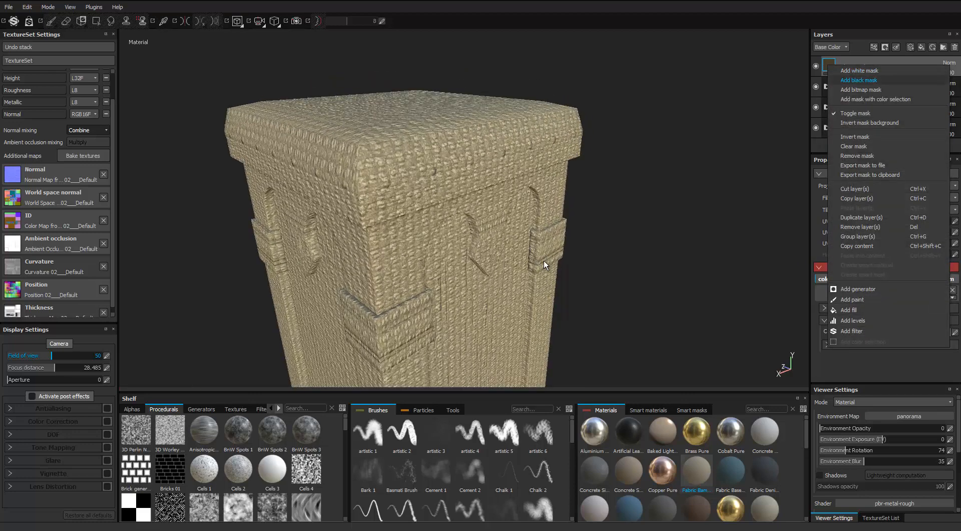
left_click(858, 80)
key("4")
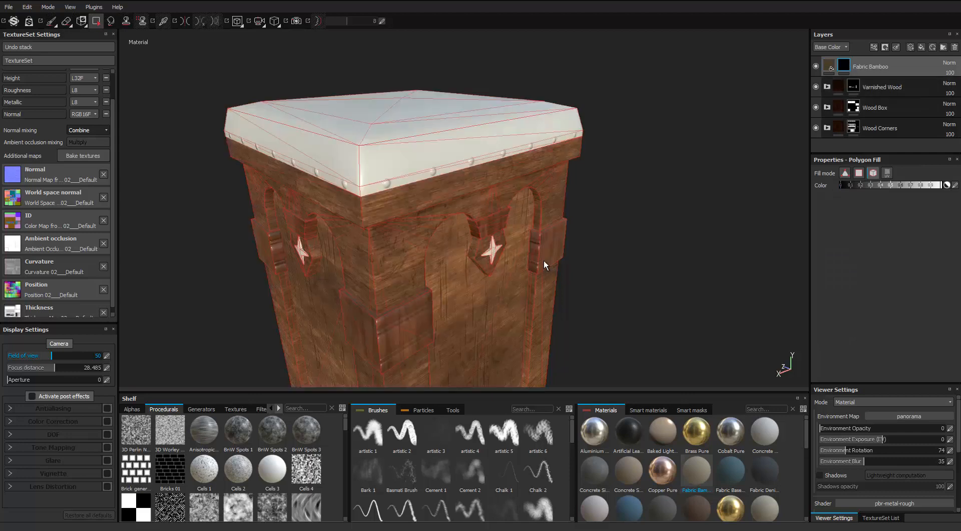
left_click(403, 143)
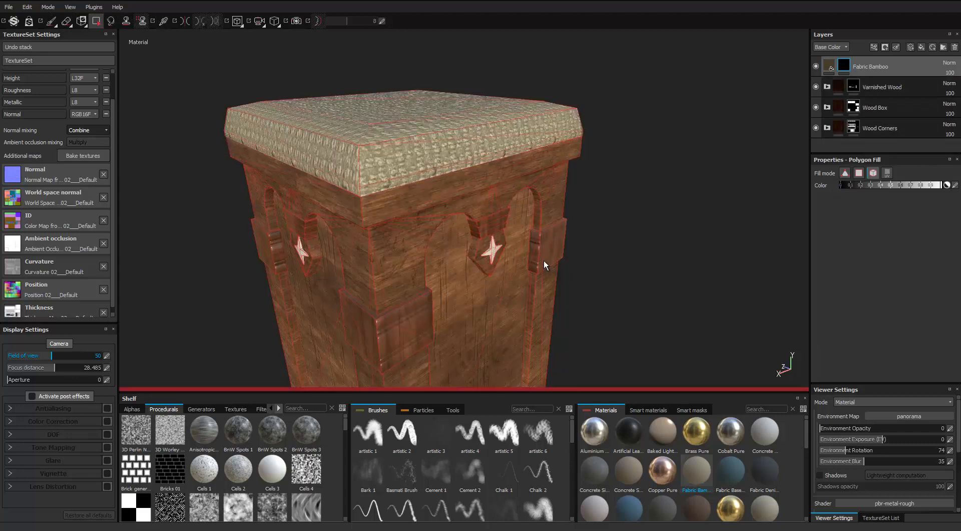
Set the UV scale of the Fabric Bamboo layer's fill to 9.
left_click_drag(544, 261, 544, 300, "alt")
left_click(829, 66)
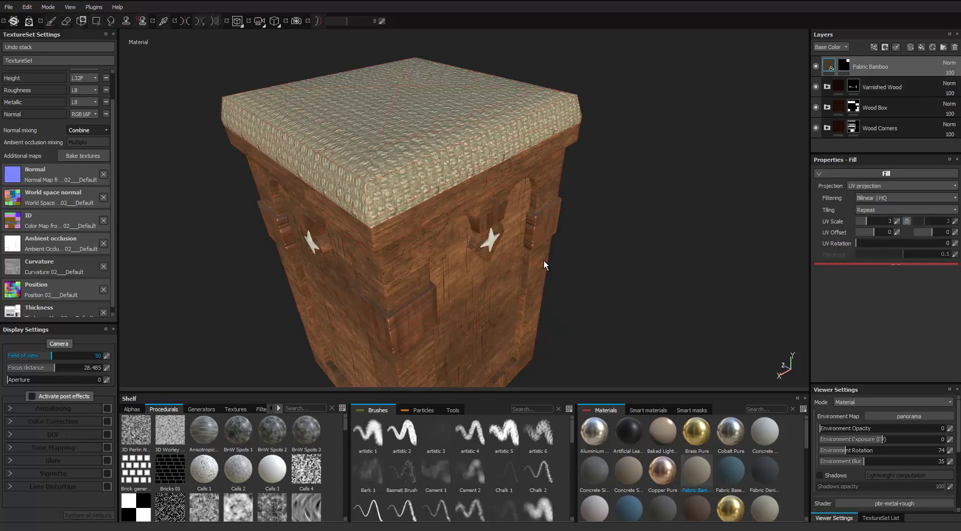
left_click(897, 221)
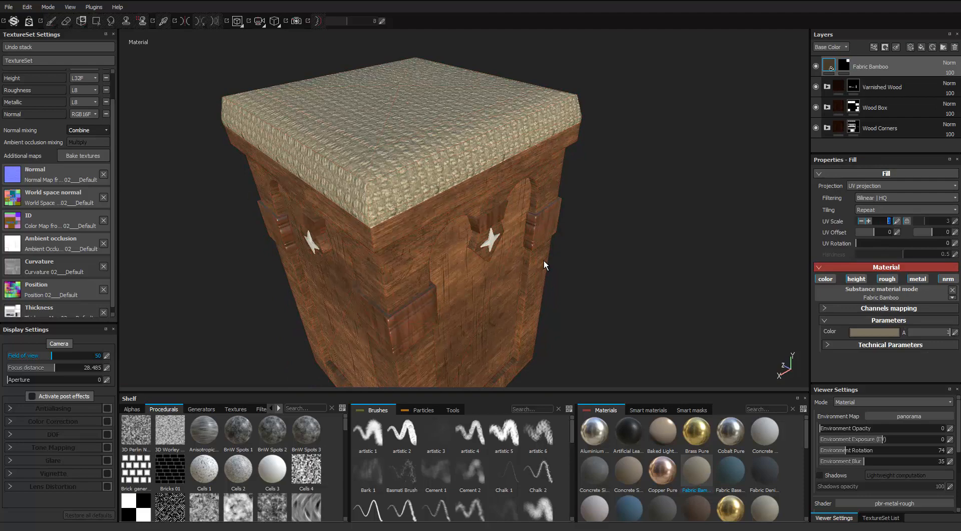
type("9")
key("Return")
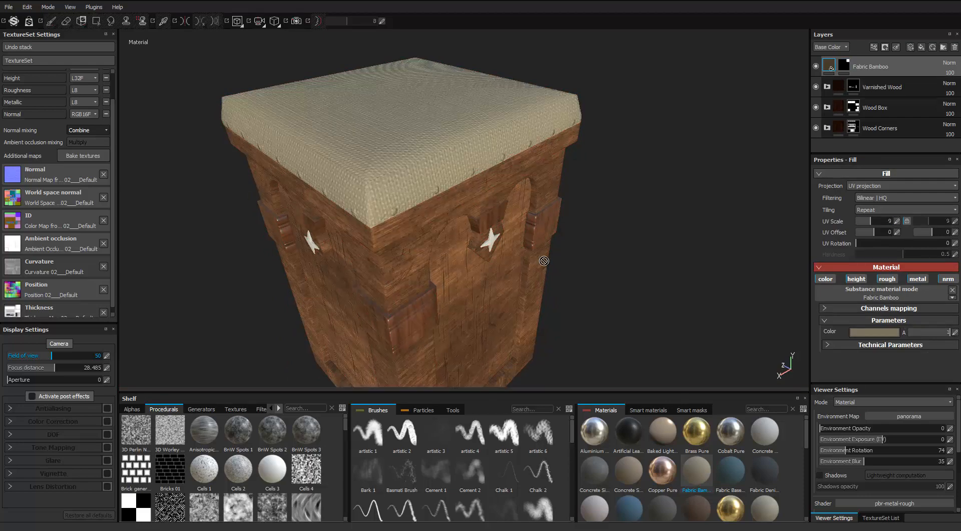
Rename the Fabric Bamboo layer as Fabric.
scroll(544, 261, "up", 3)
scroll(544, 260, "down", 2)
left_click_drag(544, 261, 544, 190, "alt")
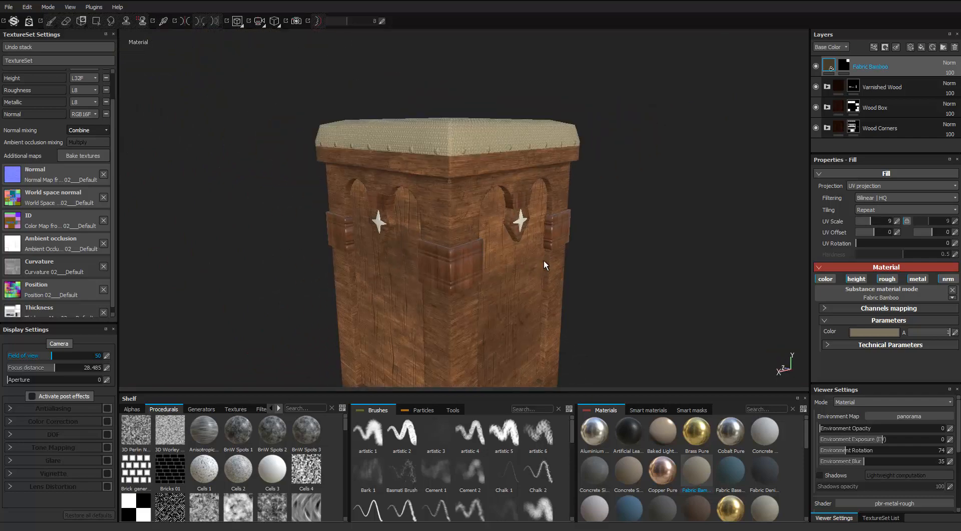
double_click(876, 66)
key("shift+Right")
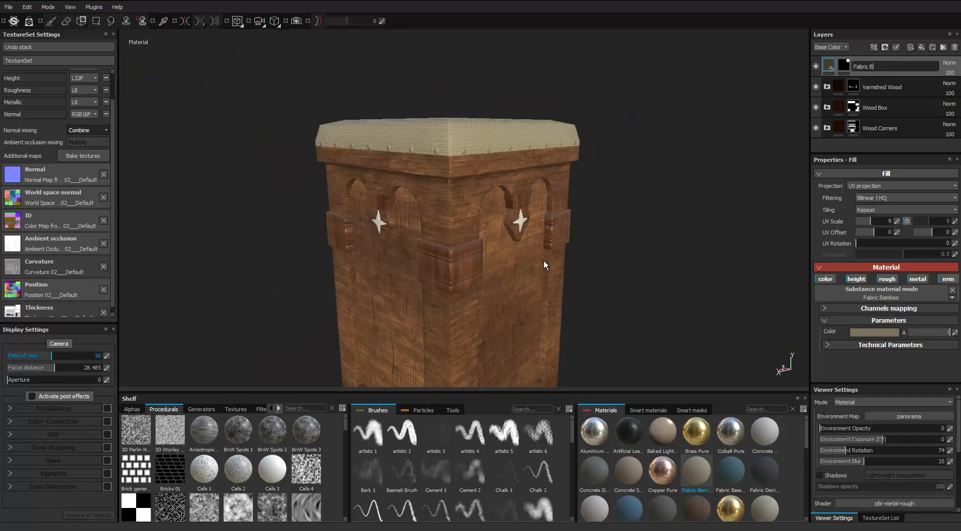
key("BackSpace")
key("BackSpace")
key("Return")
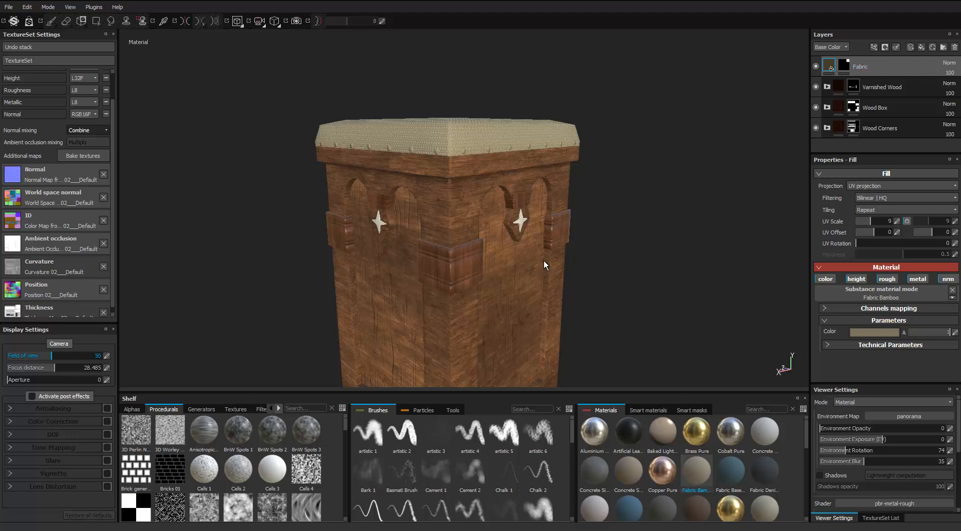
Add the Bronze Armor smart material as a new top layer and rename it as Bronze.
left_click_drag(544, 262, 544, 260, "alt")
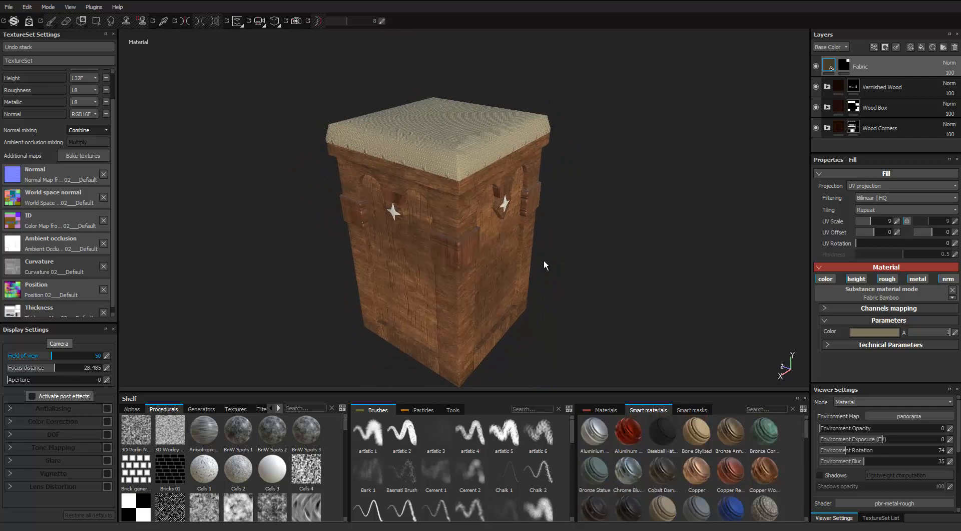
left_click_drag(731, 431, 544, 261)
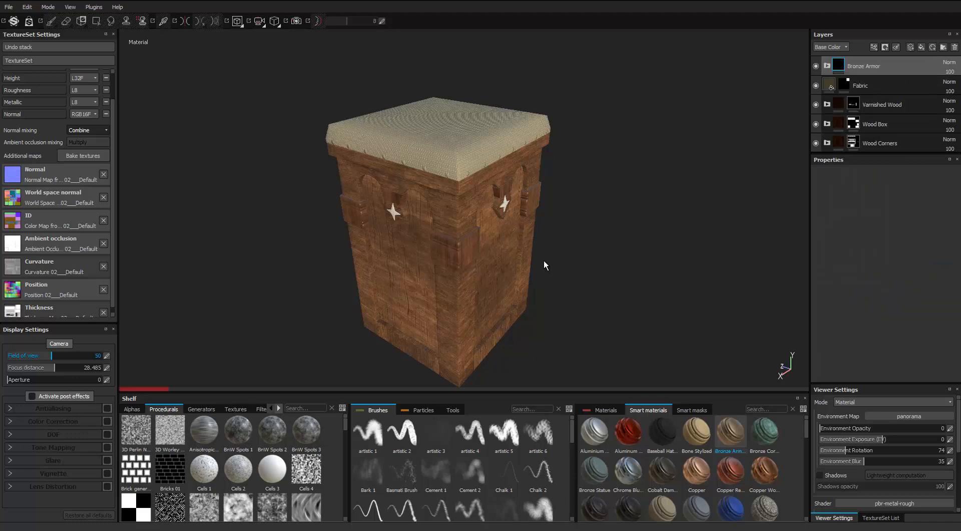
scroll(543, 260, "up", 5)
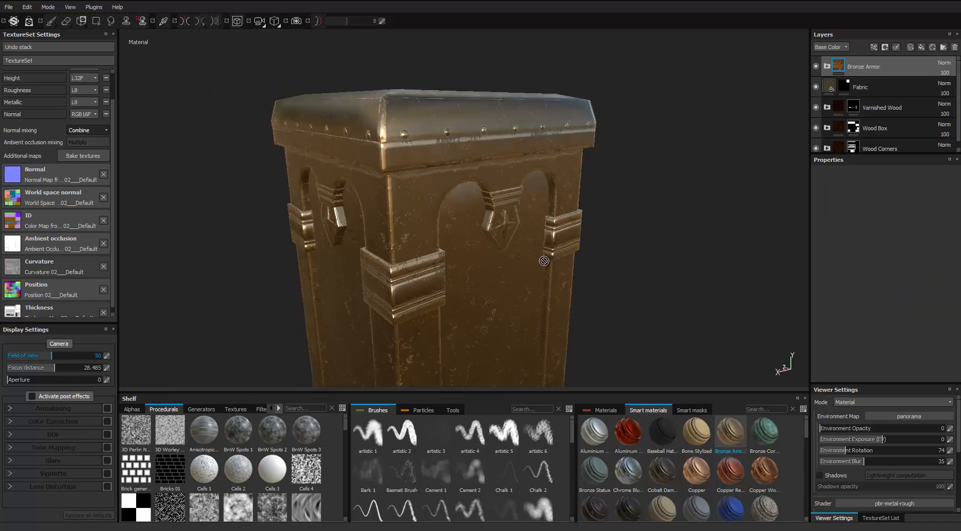
key("F2")
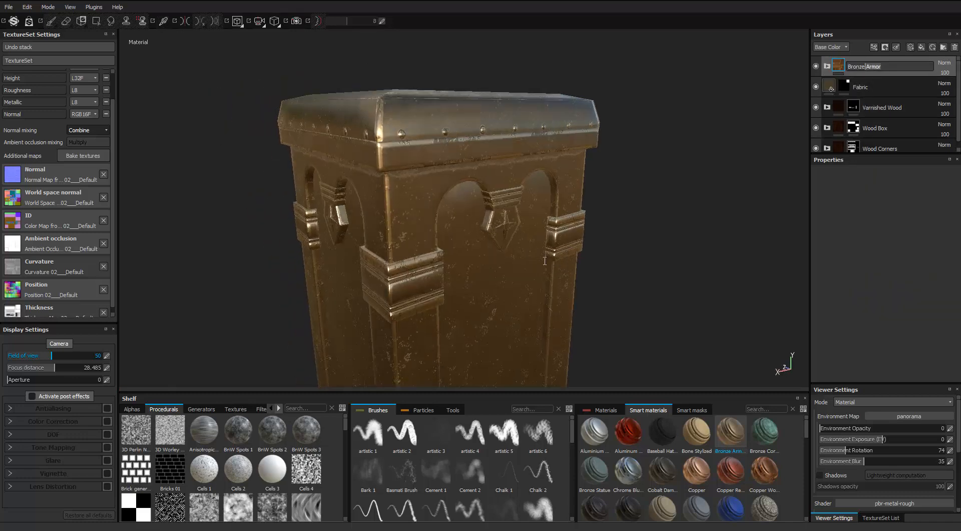
key("BackSpace")
key("Return")
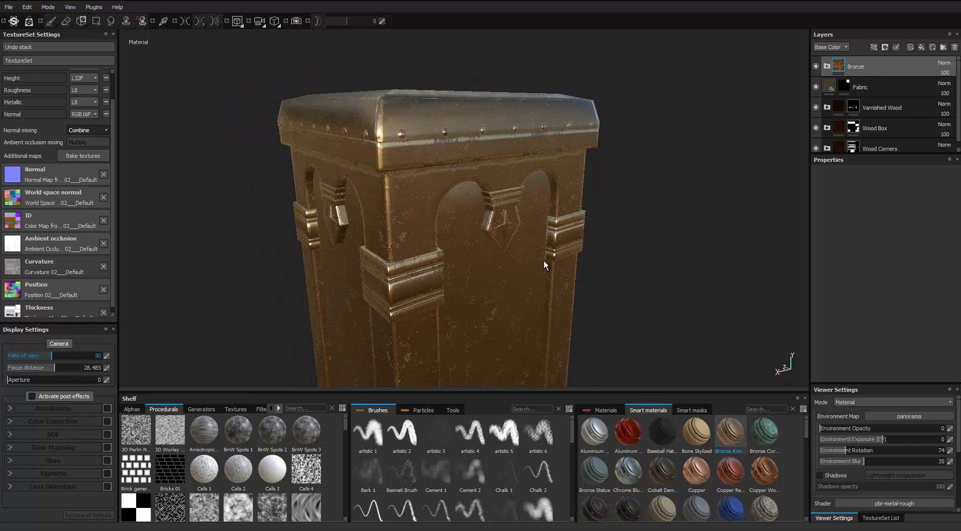
Add a black mask to the Bronze group and polygon-fill it to cover the star ornaments on the stool's sides.
right_click(838, 69)
left_click(870, 86)
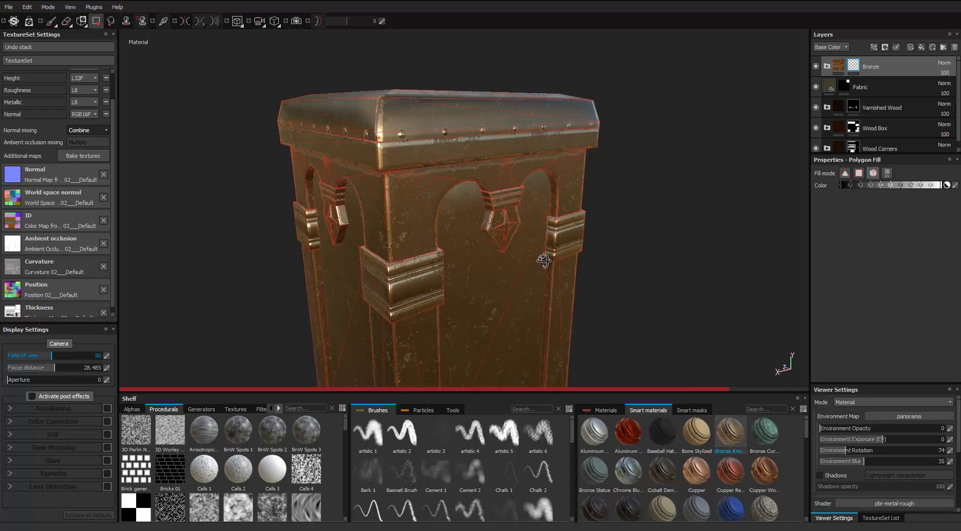
left_click_drag(543, 260, 544, 262, "alt")
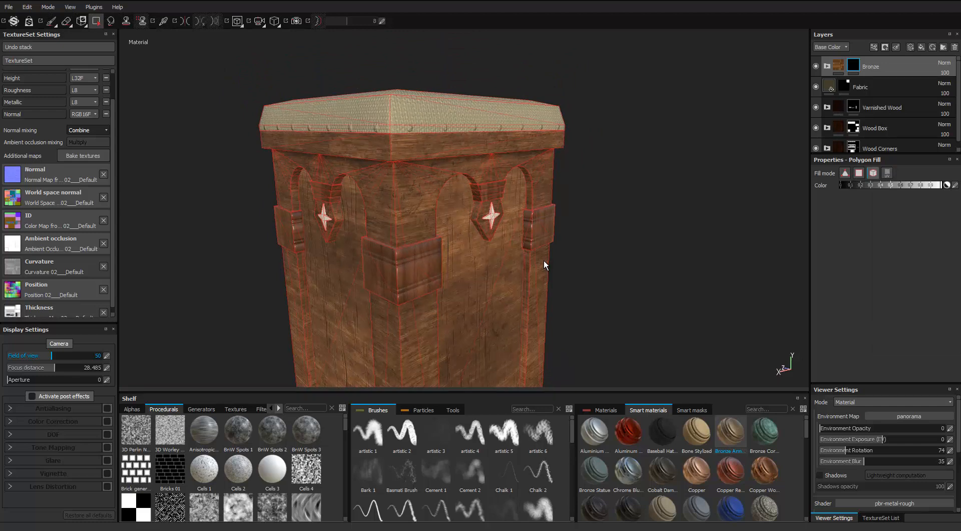
left_click_drag(544, 265, 543, 260, "alt")
middle_click_drag(543, 259, 543, 260, "alt")
scroll(544, 263, "up", 2)
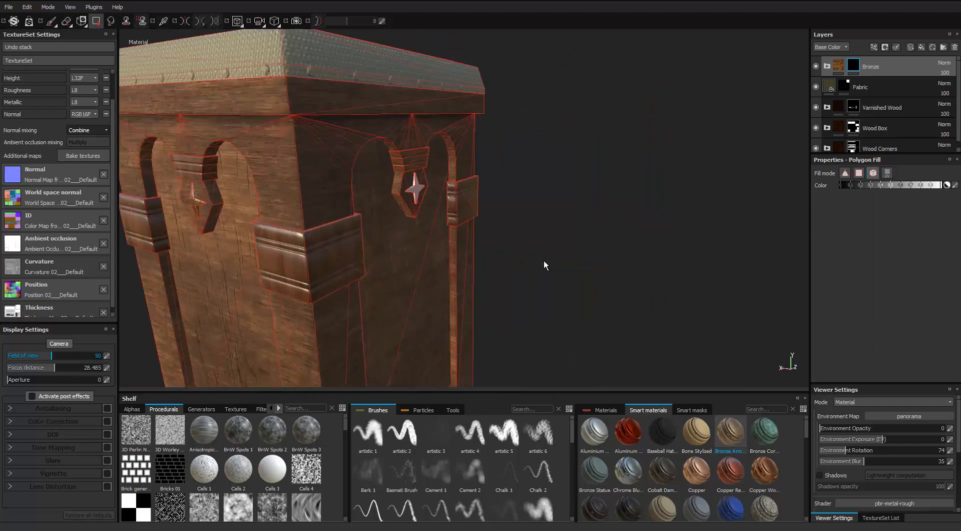
scroll(544, 263, "down", 2)
mouse_move(545, 265)
left_mouse_down("alt")
mouse_move(540, 258)
mouse_move(545, 265)
left_mouse_up("alt")
key("1")
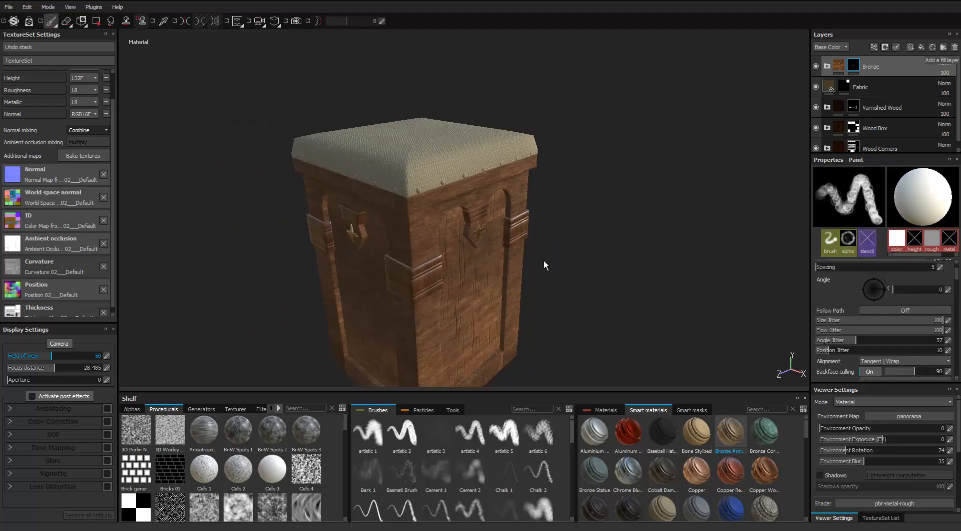
key("ctrl+y")
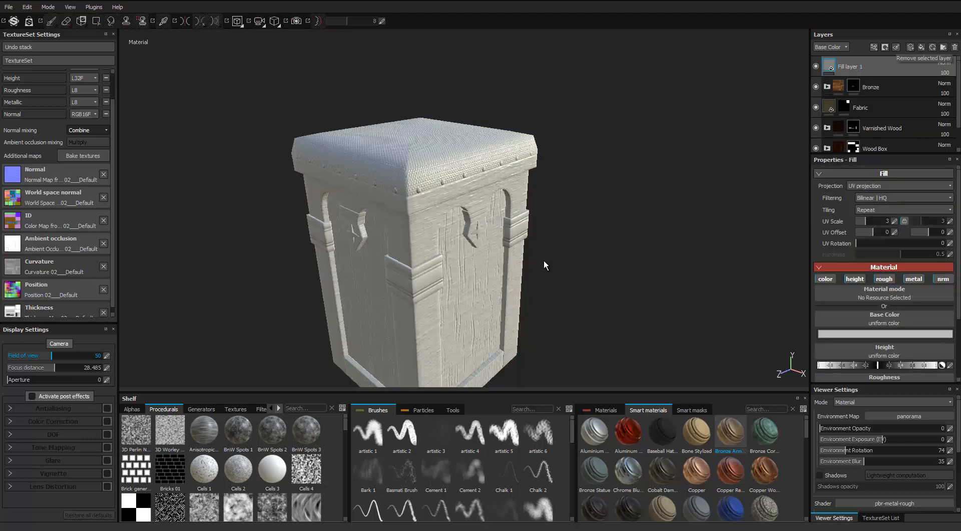
key("ctrl+z")
Add the Gold Pure material as a new top layer and give it a black mask.
left_click_drag(473, 102, 472, 137, "alt")
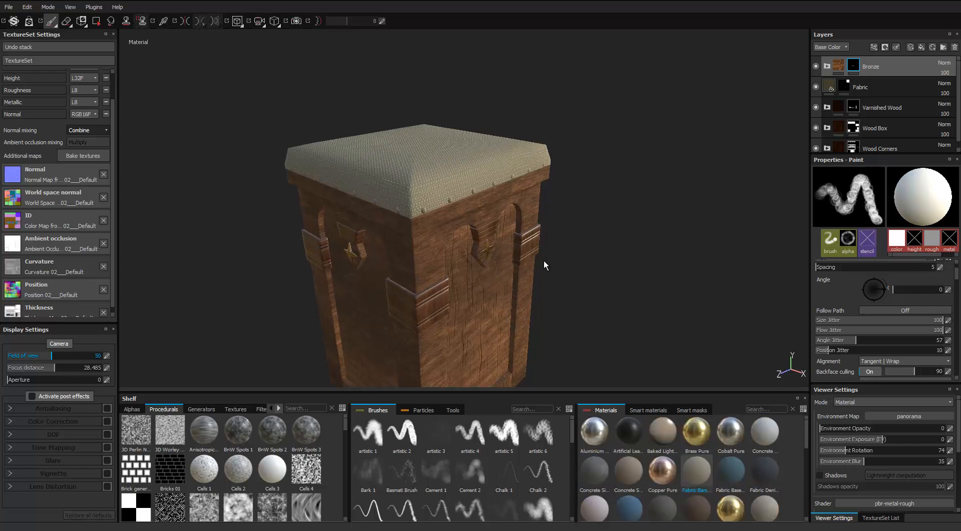
scroll(691, 467, "down", 1)
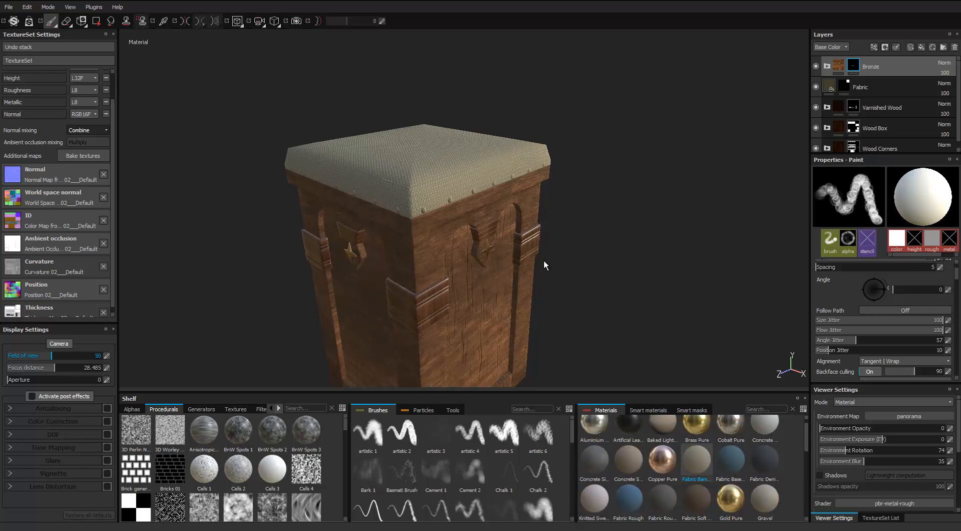
left_click_drag(731, 498, 544, 262)
scroll(544, 260, "up", 3)
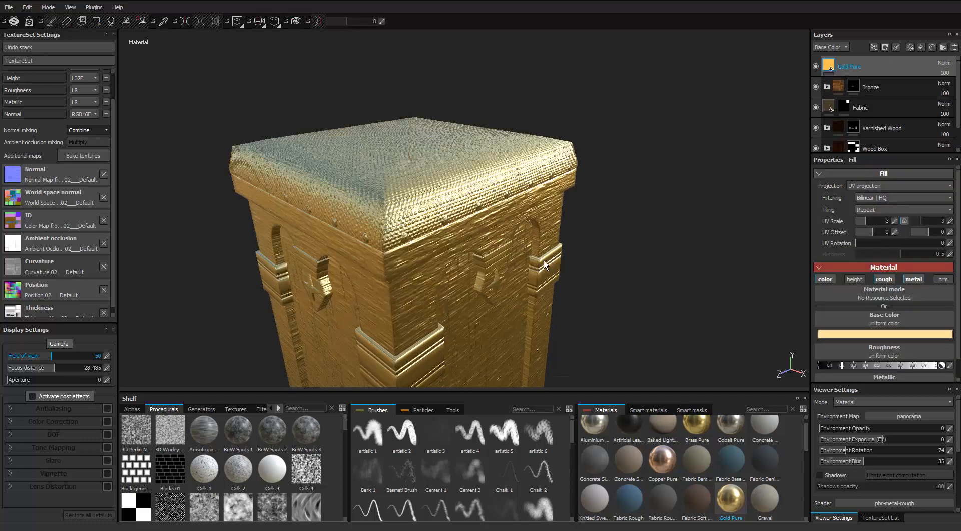
right_click(838, 67)
left_click(869, 82)
Add a fill effect to the Gold Pure layer's mask.
right_click(843, 65)
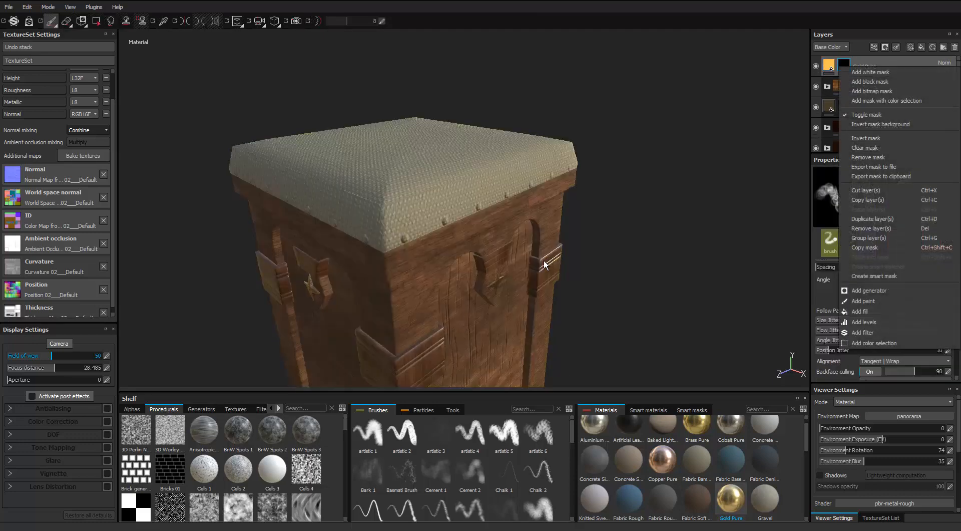
left_click(860, 312)
scroll(544, 260, "down", 3)
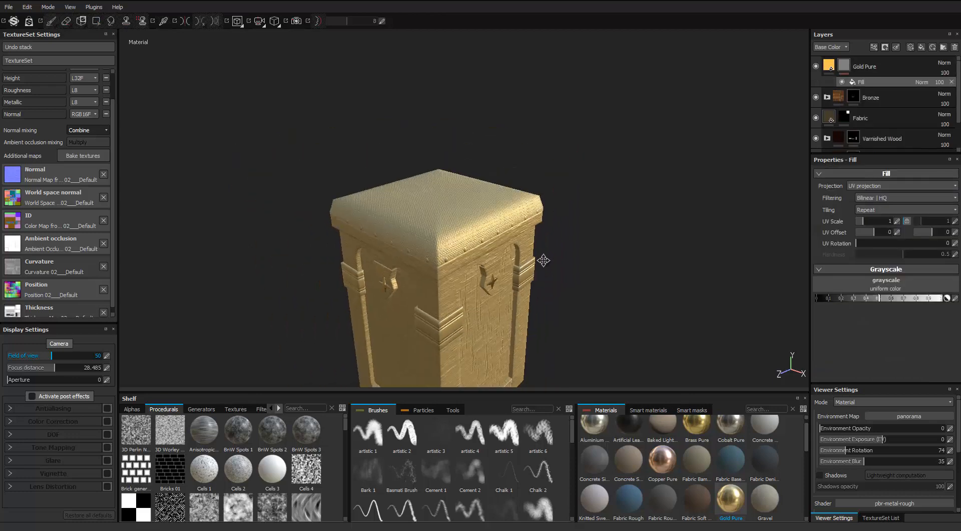
middle_click_drag(544, 260, 544, 221, "alt")
Switch to Photoshop and, in 02__Default_Base_Color.png, show the Fabric Mask layer and hide the UV template layer.
key("alt+Tab")
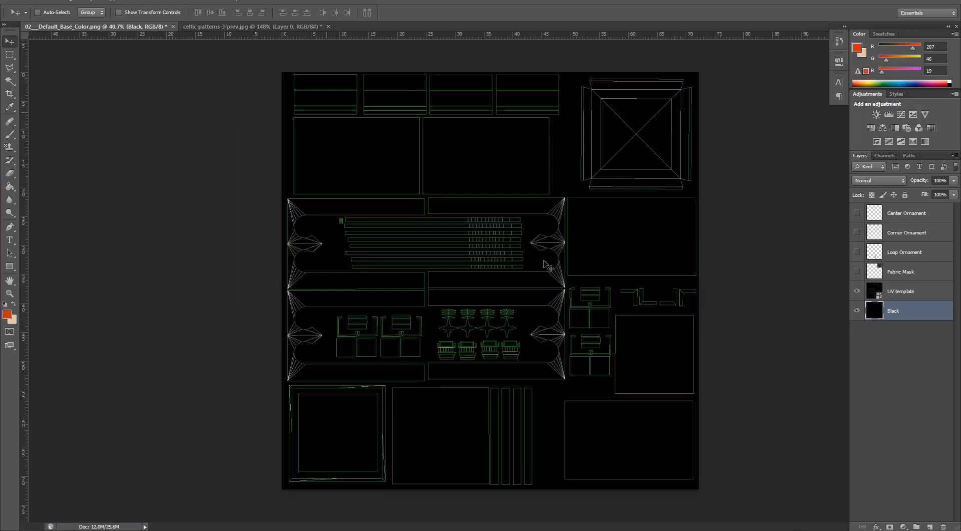
scroll(544, 264, "up", 2, "alt")
scroll(544, 264, "down", 2, "alt")
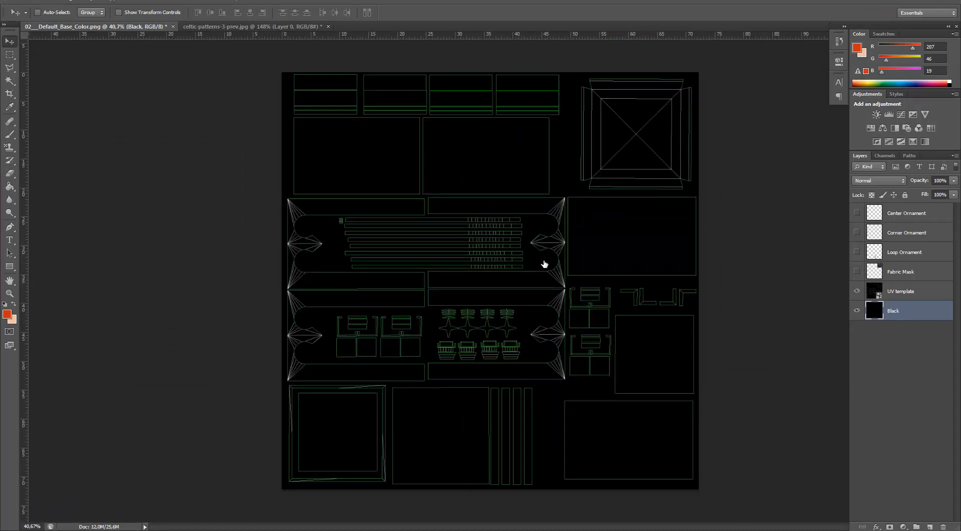
scroll(545, 264, "up", 3, "alt")
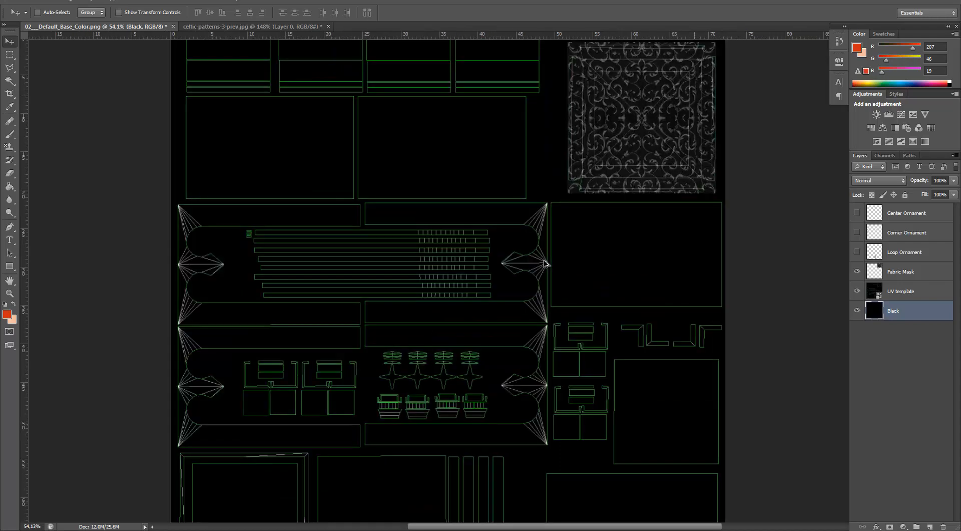
scroll(544, 264, "up", 3)
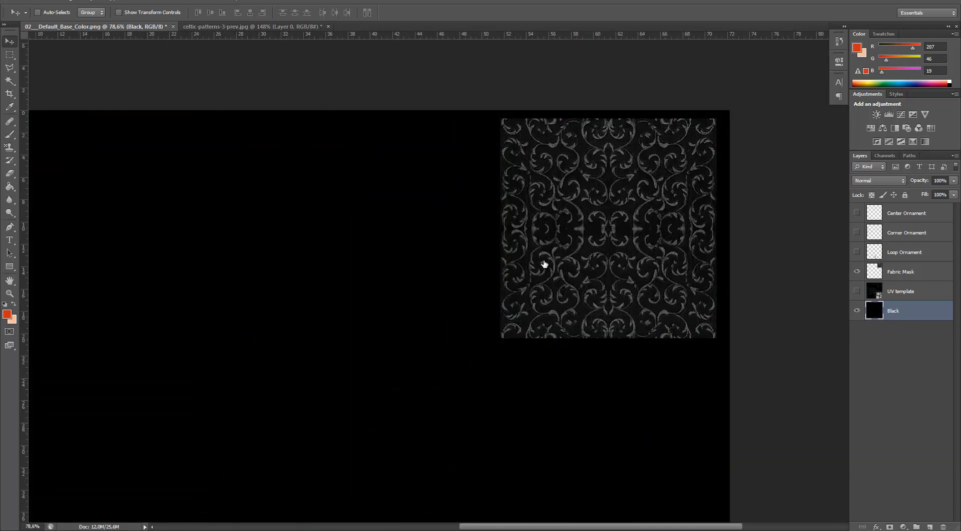
Examine the fabric mask's placement on the black background and compare it with the source pattern in cloth_retiled.psd.
scroll(544, 264, "up", 2, "alt")
scroll(545, 264, "down", 3, "alt")
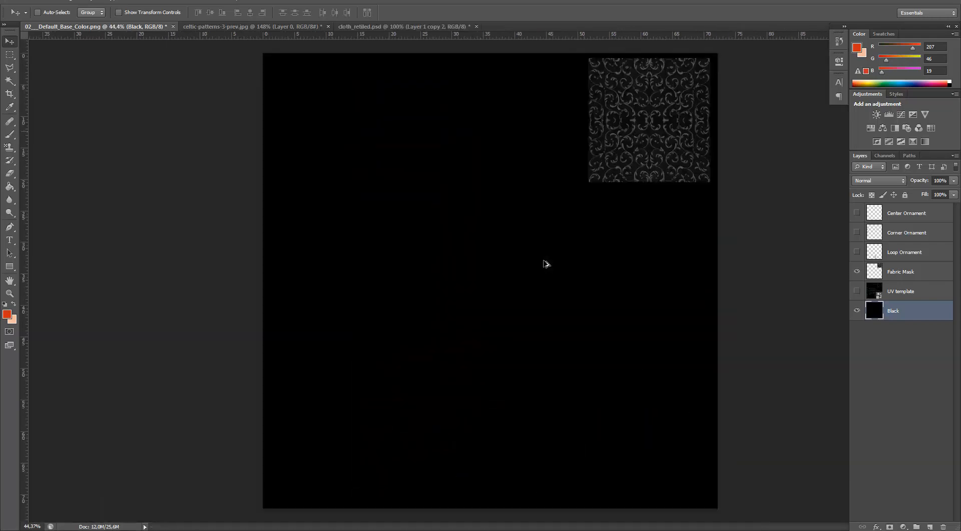
scroll(544, 261, "up", 2, "alt")
scroll(543, 260, "up", 3)
key("ctrl+shift+Tab")
scroll(544, 260, "down", 1, "alt")
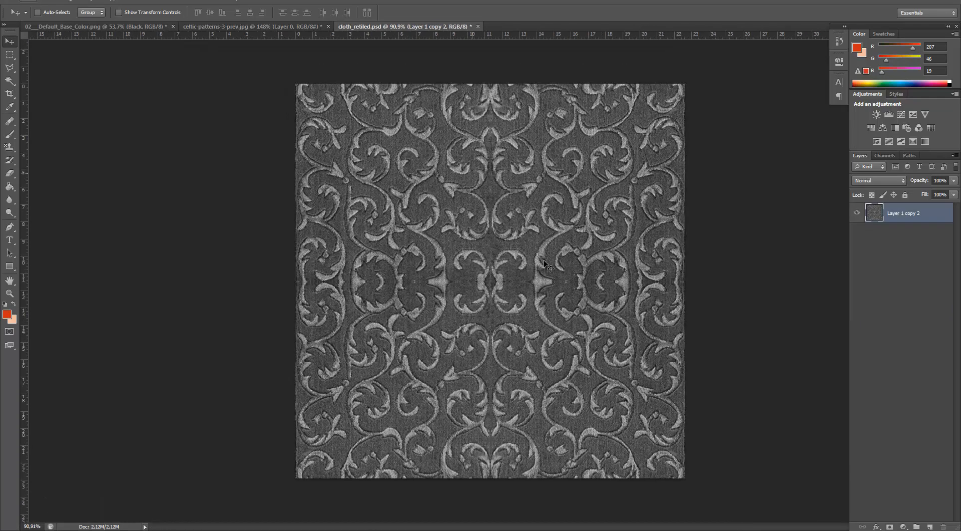
key("ctrl+Tab")
scroll(544, 263, "up", 3, "alt")
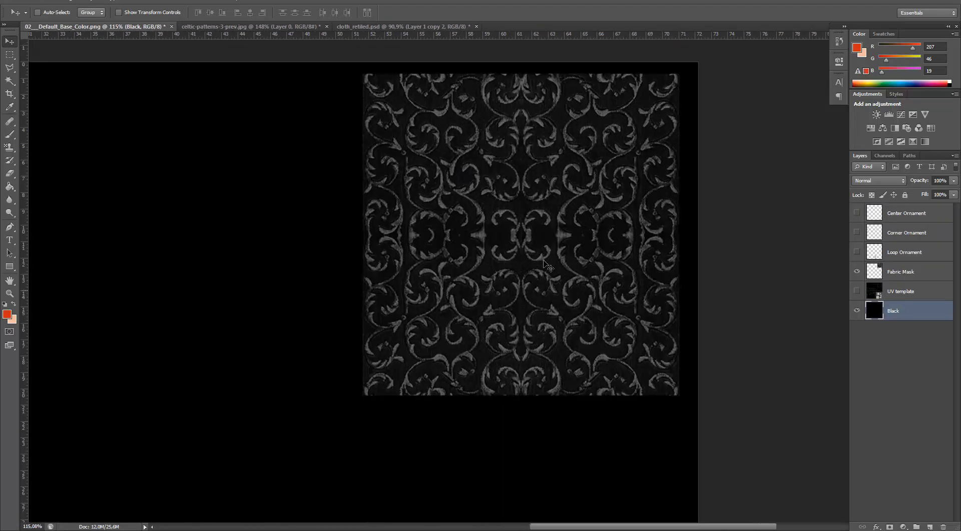
scroll(545, 263, "down", 4, "alt")
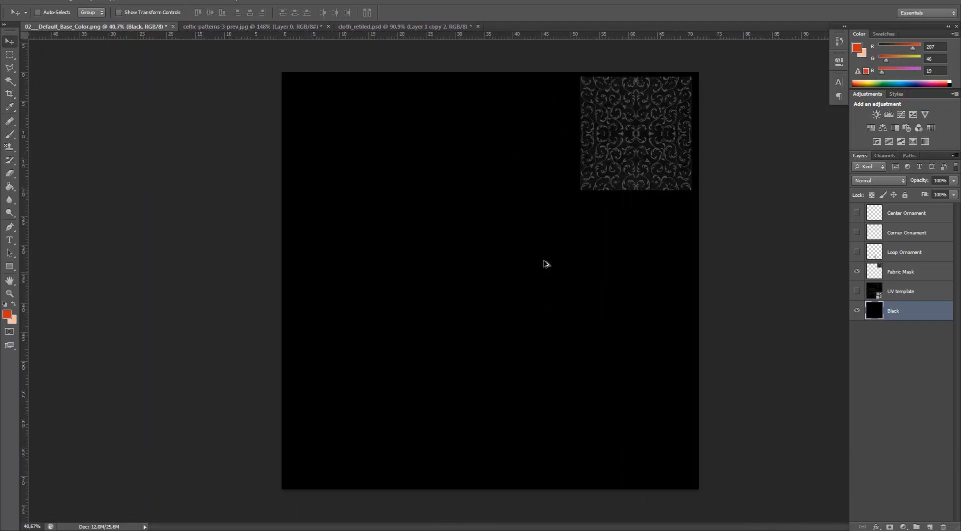
Back in Substance Painter, search the procedurals for "mask" and assign Fabric Mask to the grayscale of Gold Pure's mask fill.
key("alt+Tab")
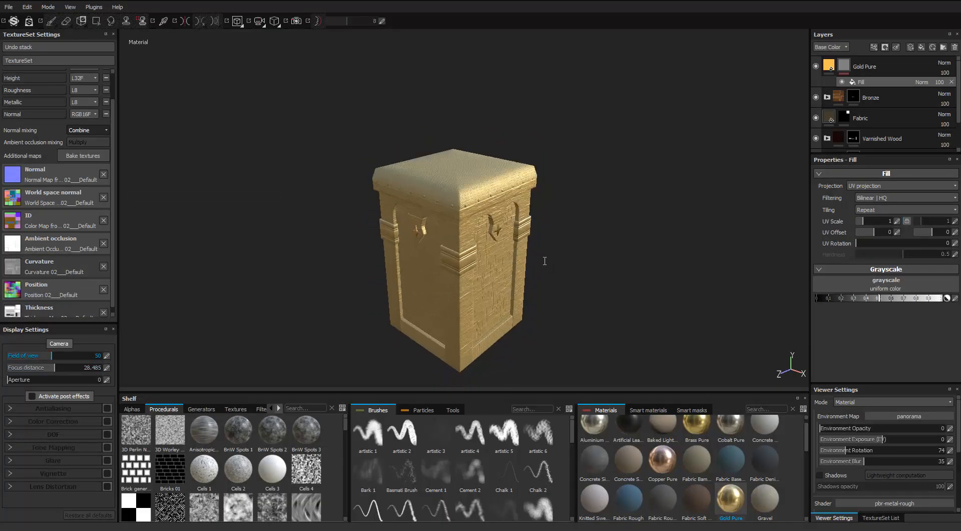
type("mask")
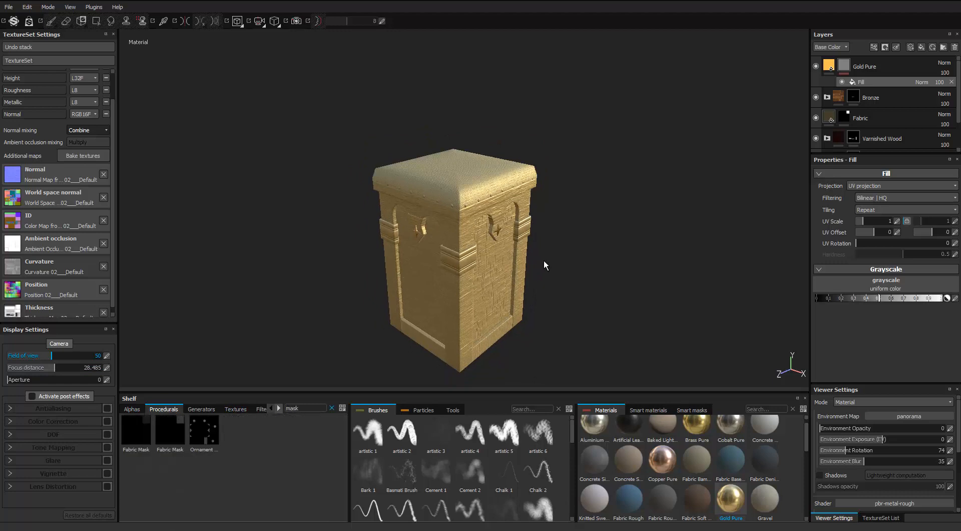
left_click_drag(136, 430, 544, 260)
scroll(544, 261, "up", 3)
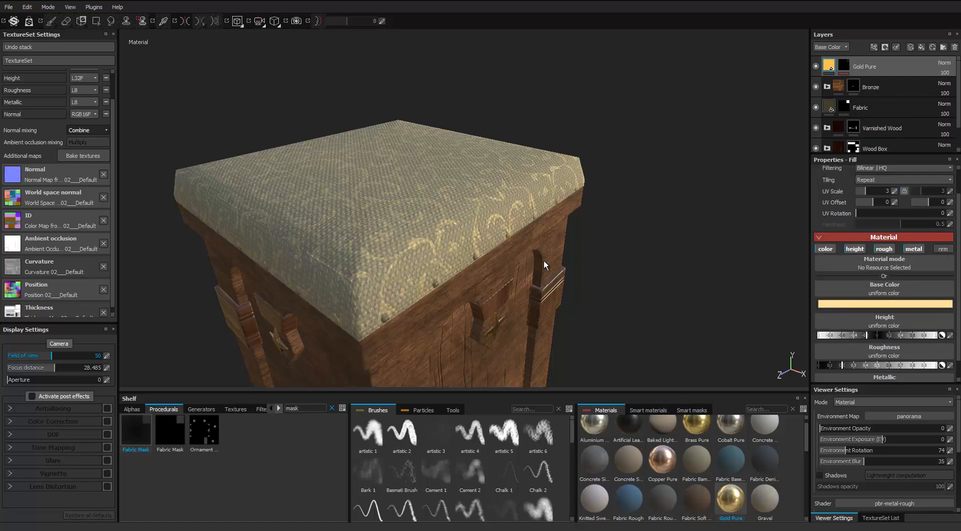
Raise Gold Pure's height slightly so the pattern is embossed on the cushion fabric.
scroll(545, 265, "up", 2)
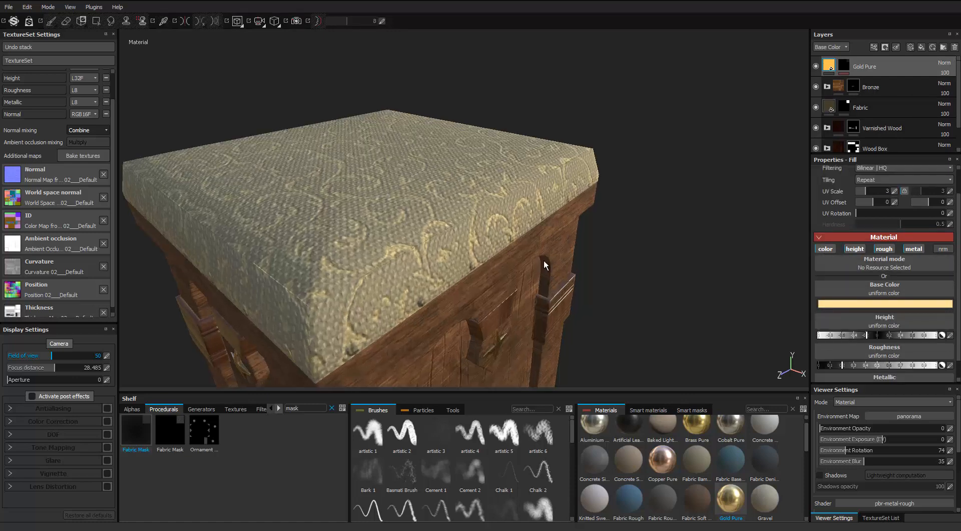
mouse_move(545, 265)
left_mouse_down("alt")
mouse_move(548, 275)
mouse_move(544, 261)
left_mouse_up("alt")
scroll(544, 260, "up", 3)
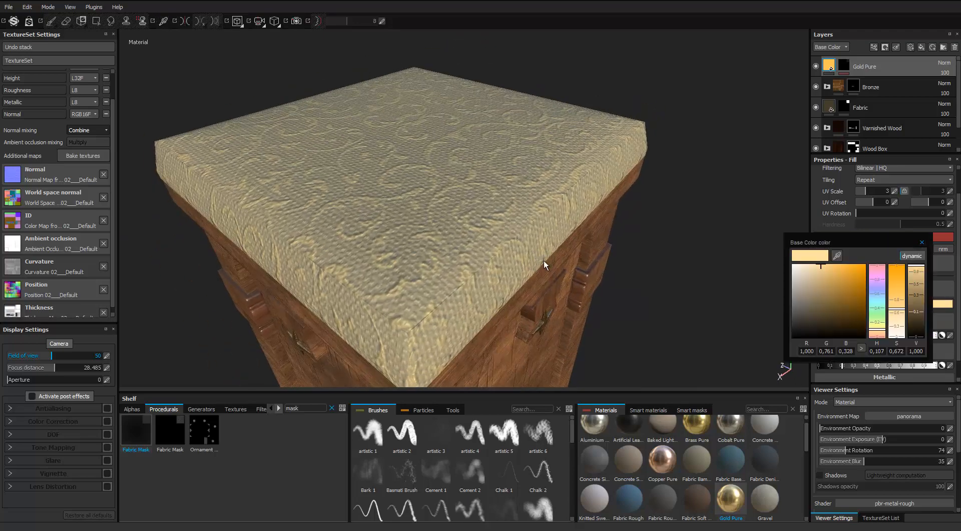
Set Gold Pure's base color to a dark gold, R 0.312, G 0.203, B 0.006.
key("ctrl+z")
scroll(543, 260, "down", 4)
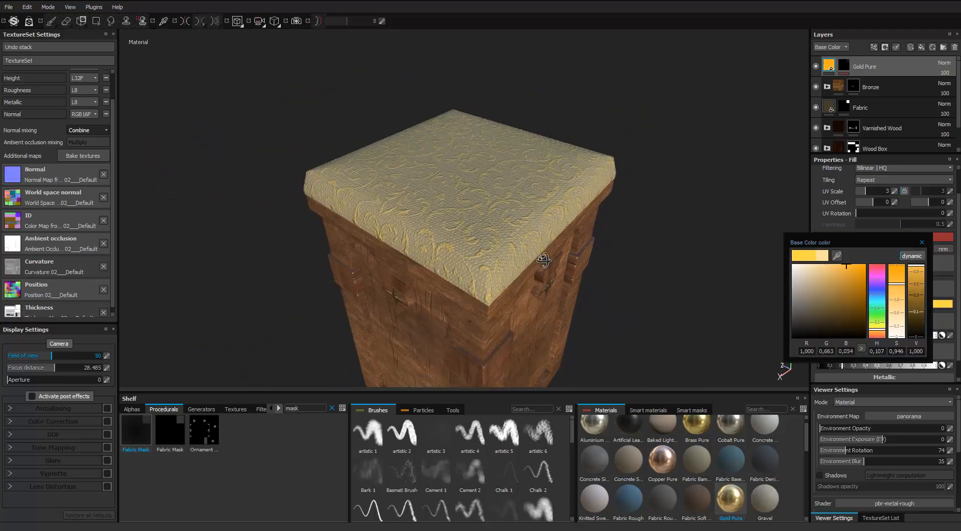
left_click_drag(543, 261, 544, 264, "alt")
key("ctrl+z")
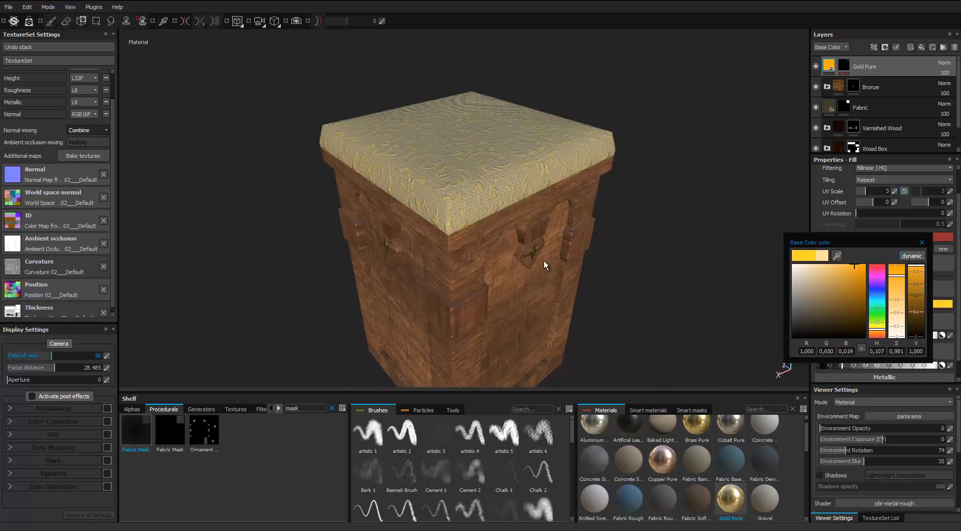
key("ctrl+z")
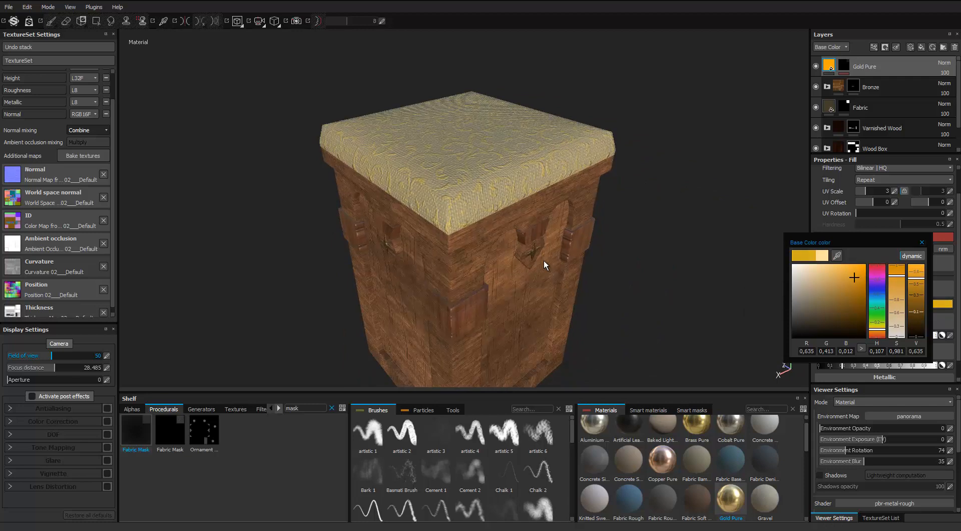
key("ctrl+y")
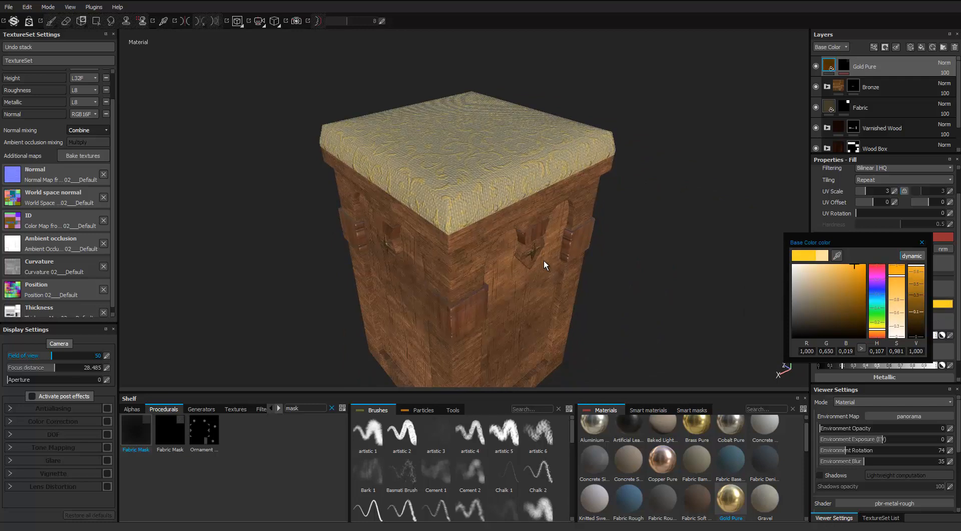
key("ctrl+z")
left_click_drag(544, 260, 543, 260, "alt")
middle_click_drag(544, 261, 543, 260, "alt")
left_click_drag(543, 261, 544, 261, "alt")
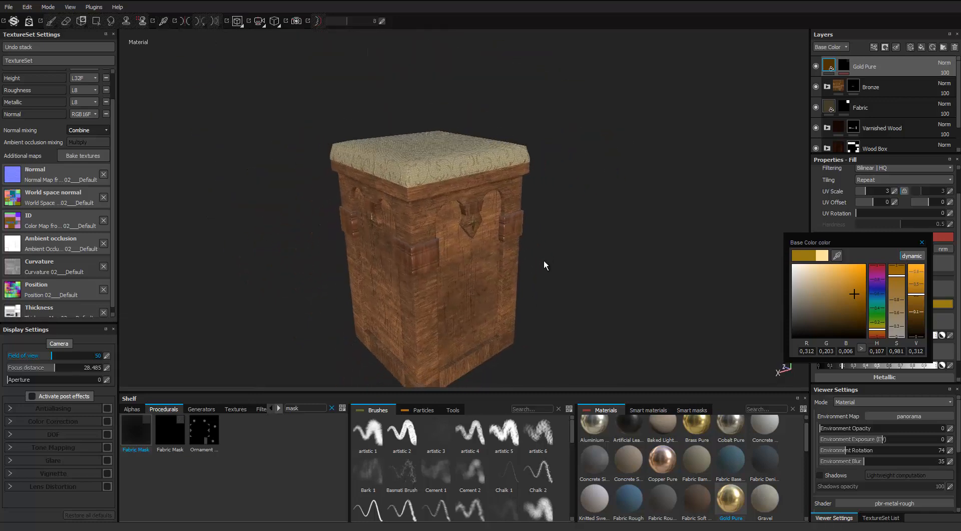
key("Escape")
scroll(884, 127, "down", 1)
scroll(884, 127, "up", 1)
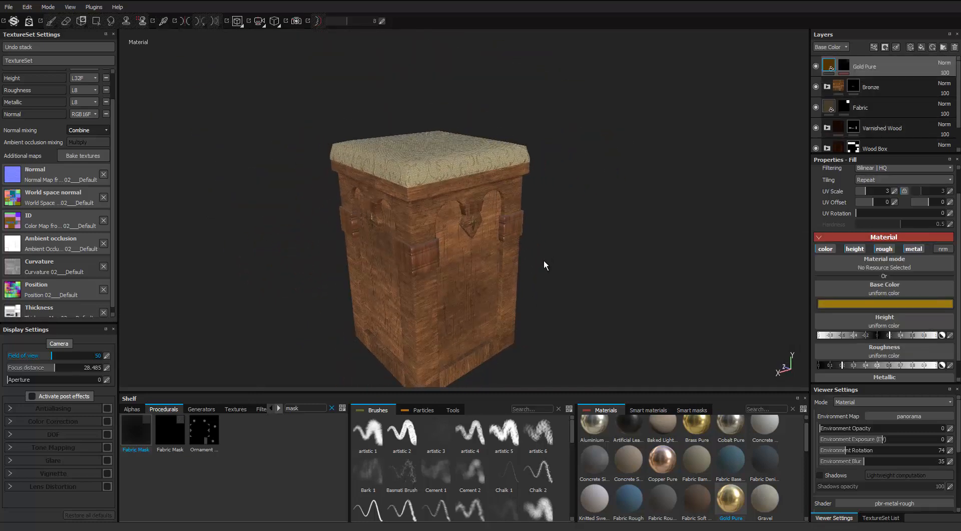
Switch to Photoshop and view the Celtic source ornaments in celtic-patterns-3-prev.jpg before returning to 02__Default_Base_Color.png.
key("alt+Tab")
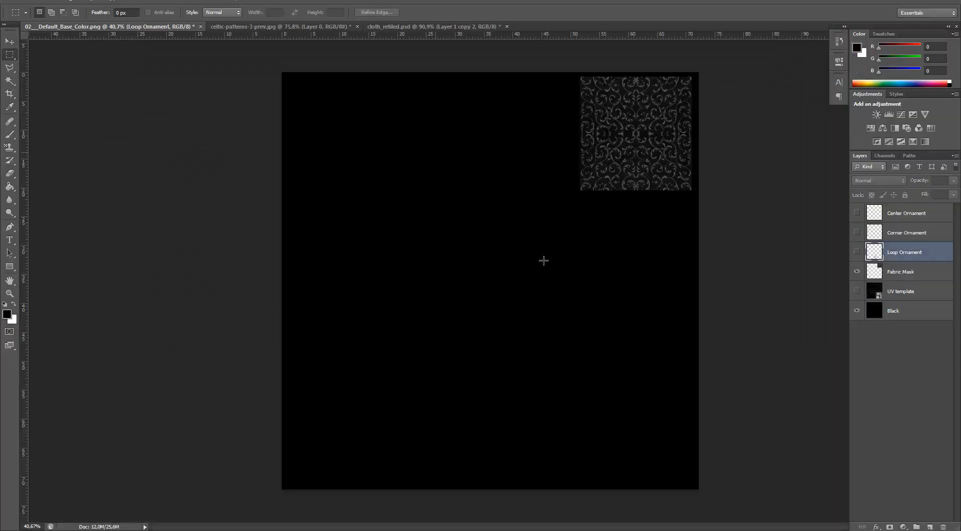
key("ctrl+Tab")
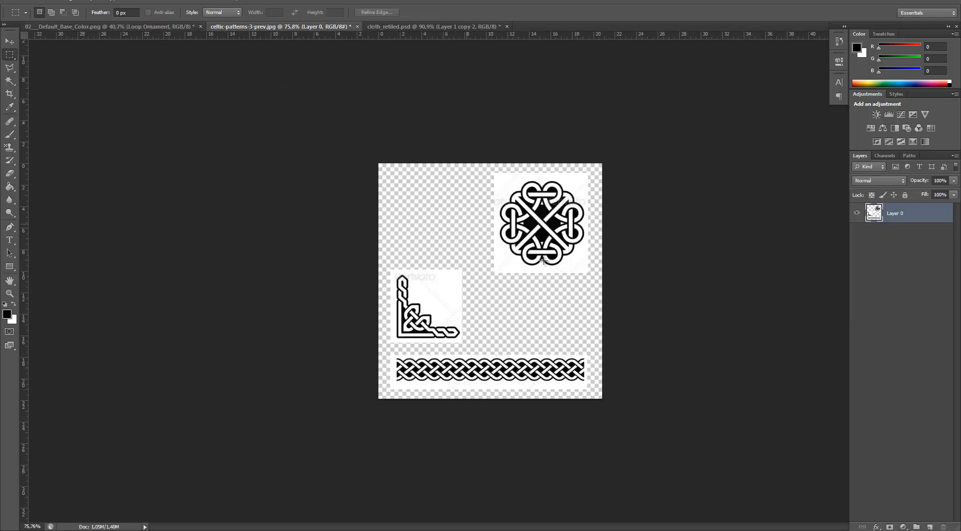
scroll(544, 260, "up", 2, "alt")
scroll(544, 260, "down", 2, "alt")
key("ctrl+Tab")
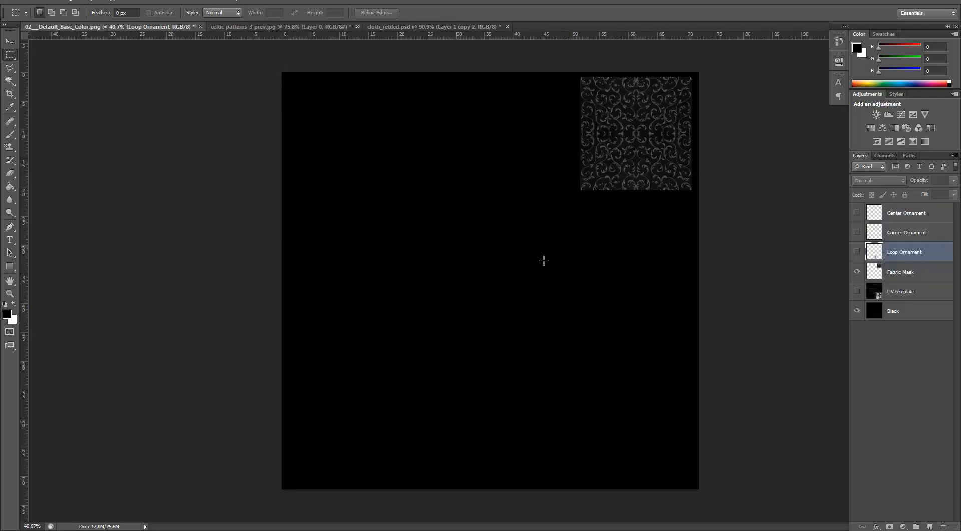
Show the UV template and Loop Ornament layers and inspect how the braided strips fit their UV islands.
scroll(543, 260, "up", 1, "alt")
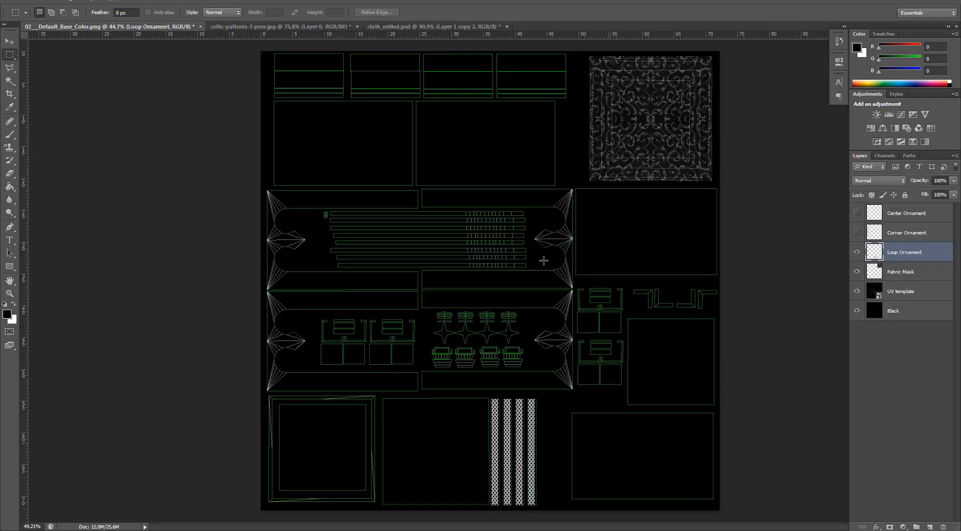
scroll(544, 262, "up", 7, "alt")
scroll(544, 260, "up", 4, "alt")
scroll(543, 260, "down", 5)
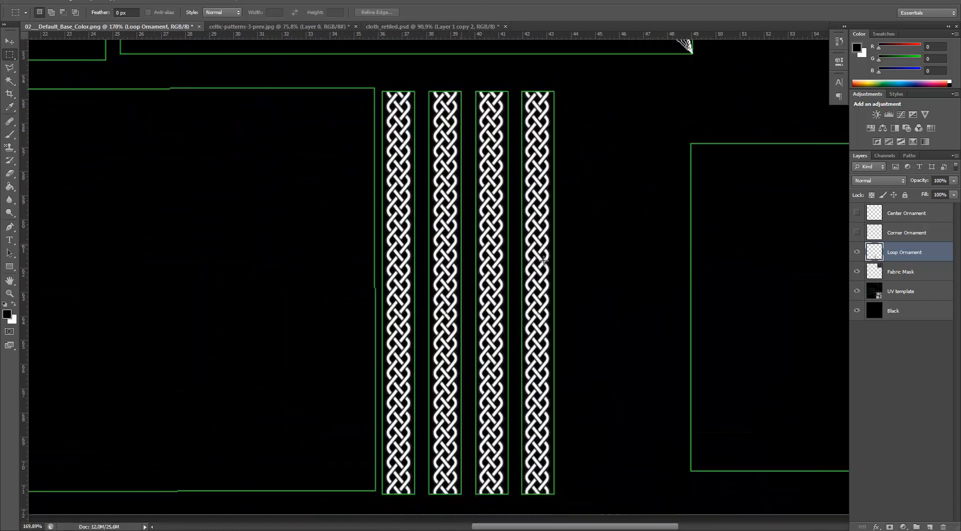
scroll(543, 260, "down", 3, "alt")
scroll(544, 260, "down", 2)
scroll(543, 260, "down", 5, "alt")
scroll(543, 260, "up", 3)
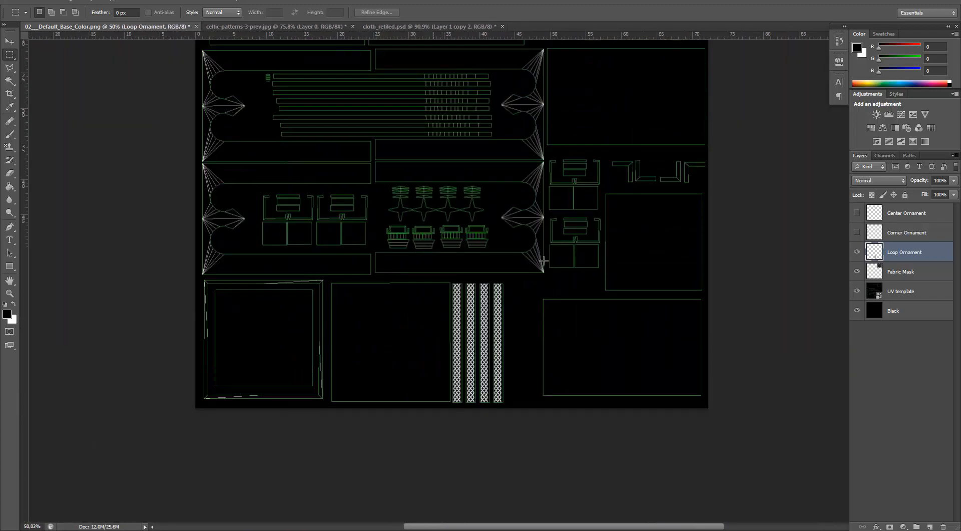
scroll(544, 261, "up", 2, "alt")
scroll(543, 260, "up", 2, "alt")
scroll(544, 260, "up", 1)
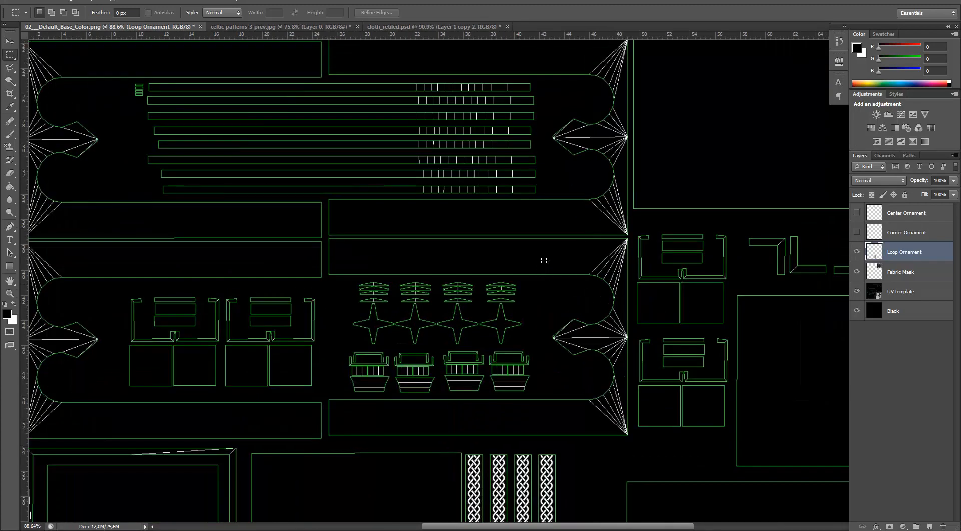
Show the Corner Ornament and Center Ornament layers and check their placement against the UV template.
left_click(857, 233)
scroll(544, 260, "down", 1, "alt")
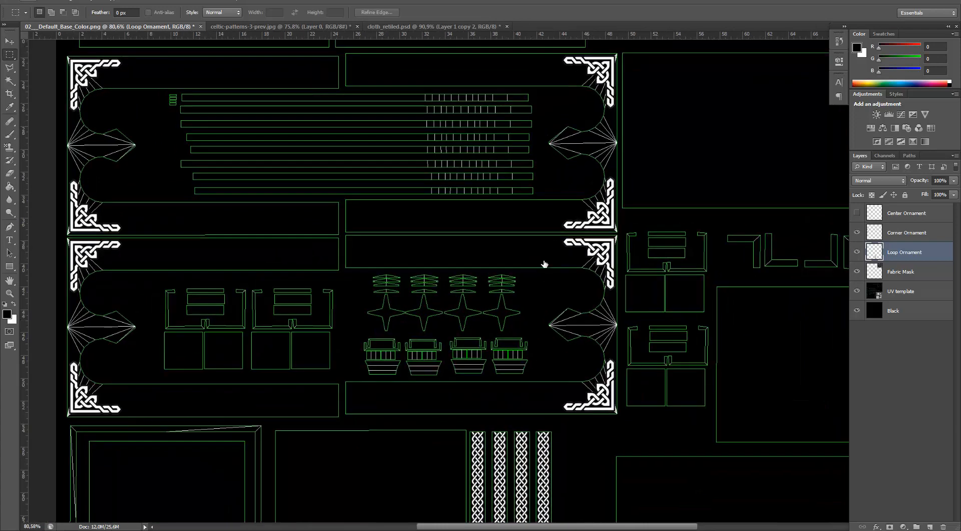
left_click(857, 291)
left_click(856, 291)
scroll(544, 261, "up", 2)
scroll(544, 260, "down", 6, "alt")
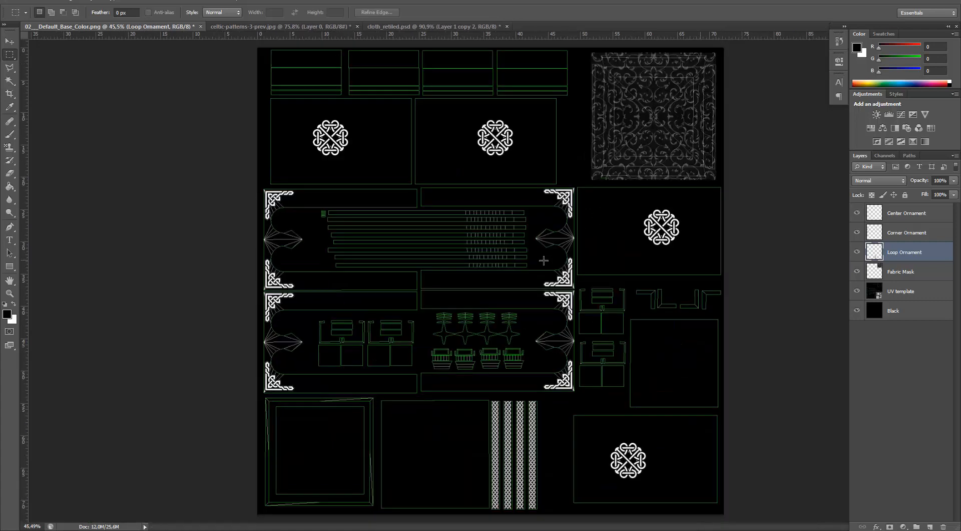
scroll(544, 260, "up", 3, "alt")
scroll(543, 260, "down", 4, "alt")
scroll(544, 260, "up", 1, "alt")
scroll(544, 260, "down", 1, "alt")
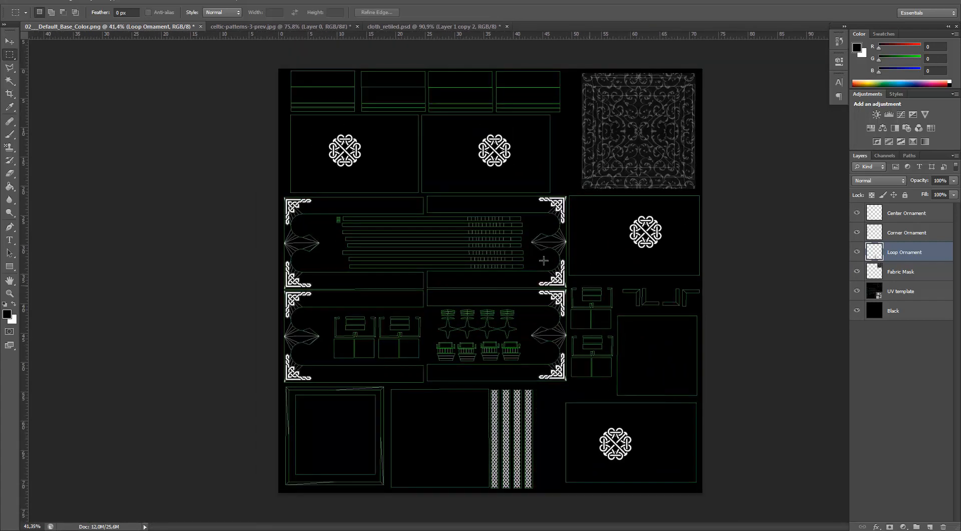
scroll(543, 260, "up", 1, "alt")
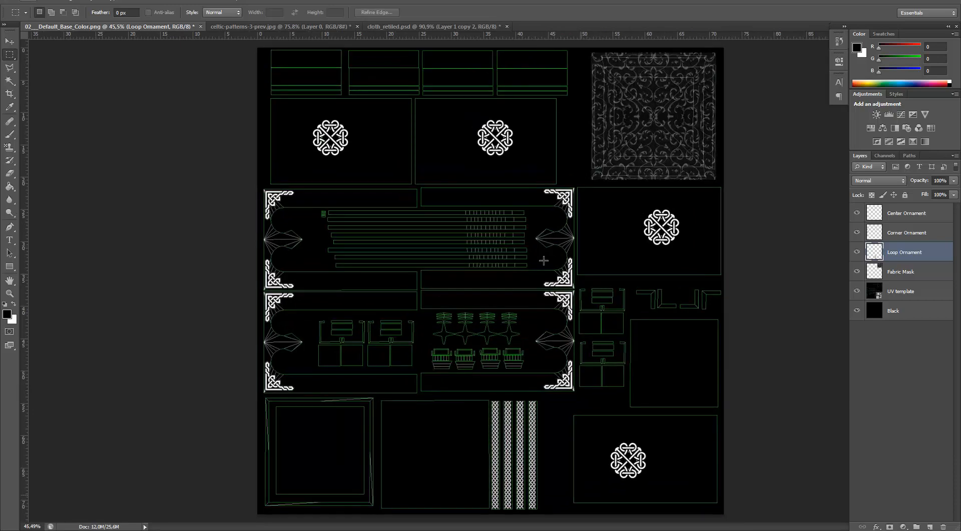
Switch back to Substance Painter and add a fill layer named Ornament with a black mask.
key("alt+Tab")
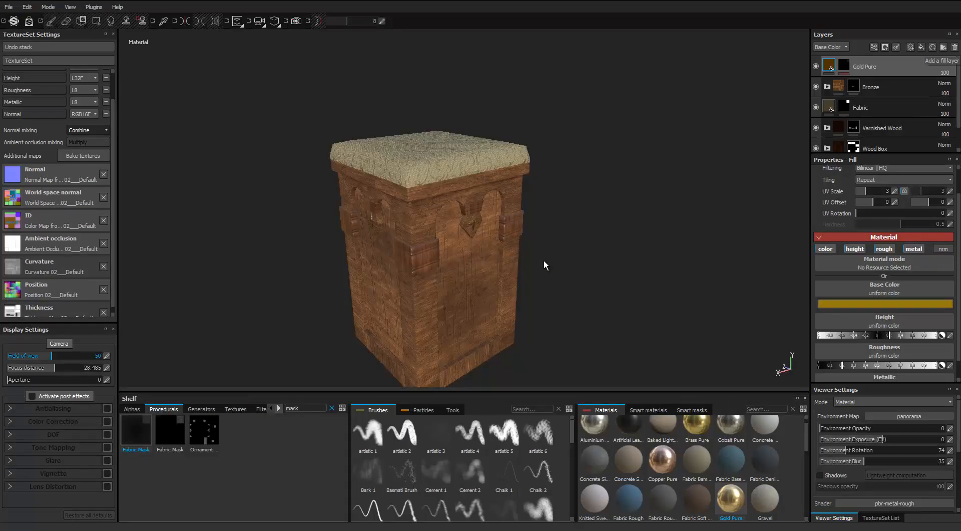
left_click(921, 47)
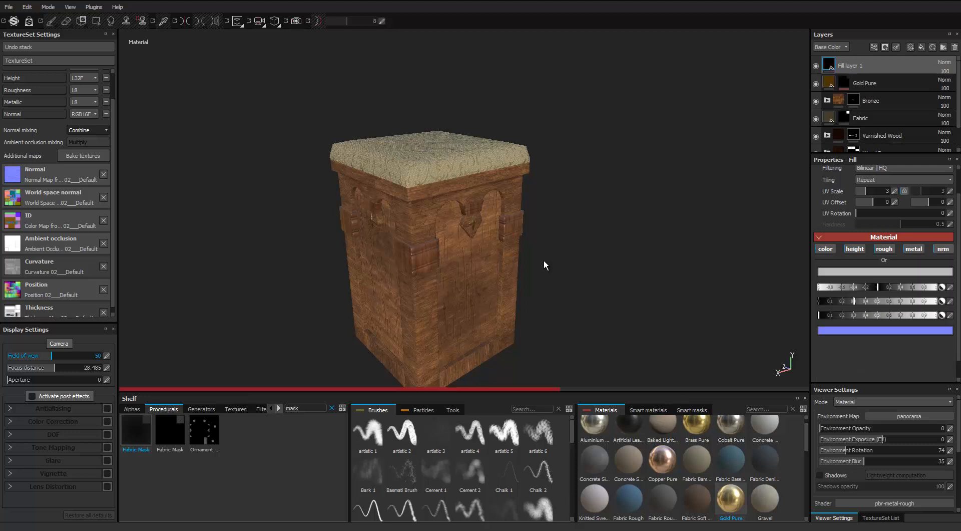
double_click(864, 66)
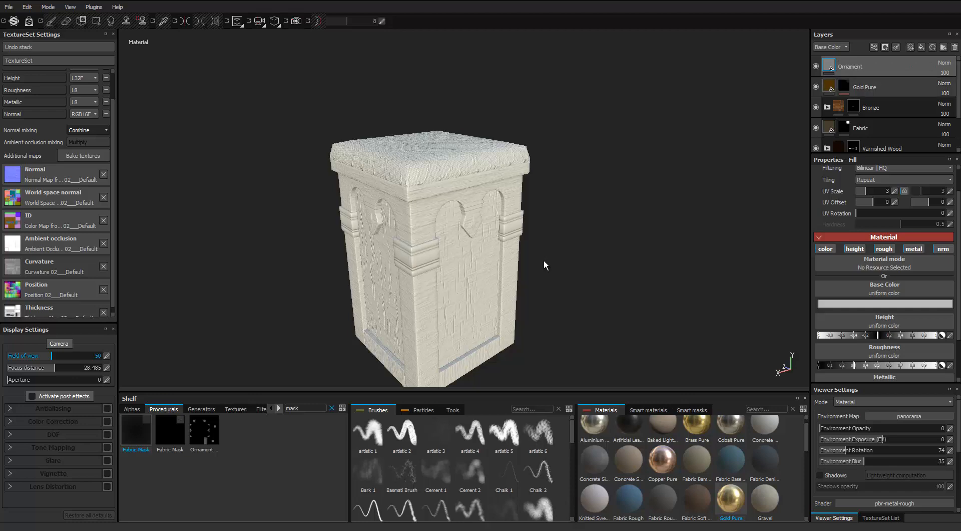
right_click(838, 68)
left_click(870, 84)
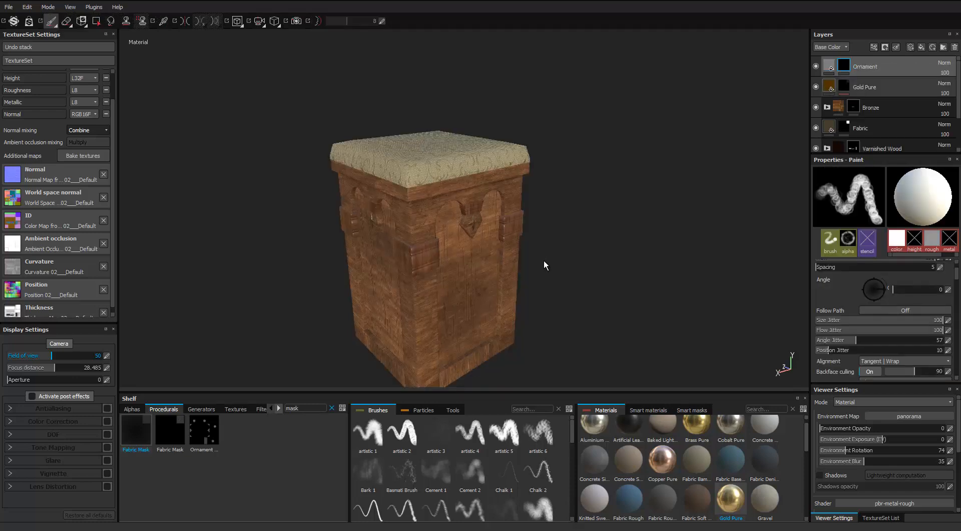
Add a fill effect to the Ornament layer's mask and assign the ornament mask image to its grayscale.
right_click(843, 64)
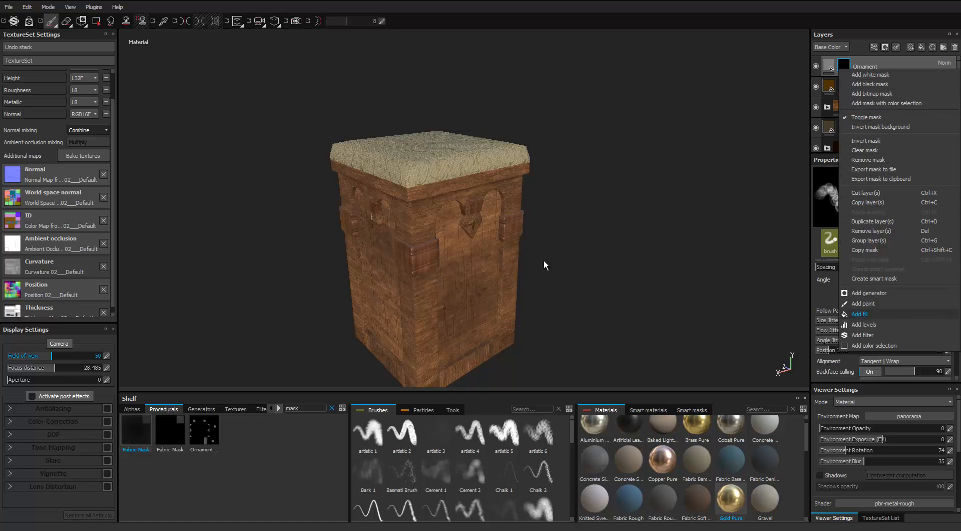
left_click(860, 314)
scroll(543, 261, "up", 3)
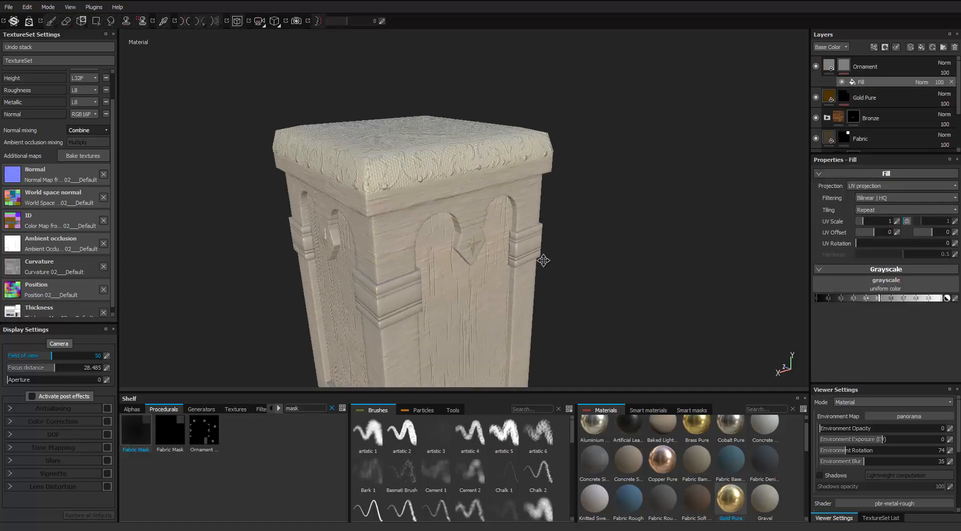
middle_click_drag(544, 260, 571, 218, "alt")
scroll(544, 260, "down", 2)
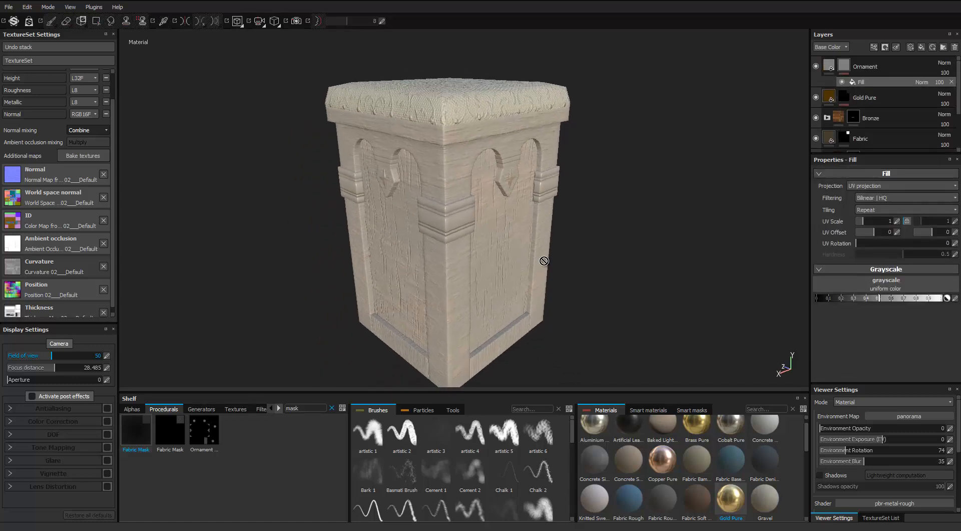
left_click_drag(204, 429, 545, 265)
Set the Ornament layer's base color to an orange-brown, R 0.264, G 0.077, B 0.014.
scroll(544, 261, "up", 2)
scroll(545, 261, "down", 3)
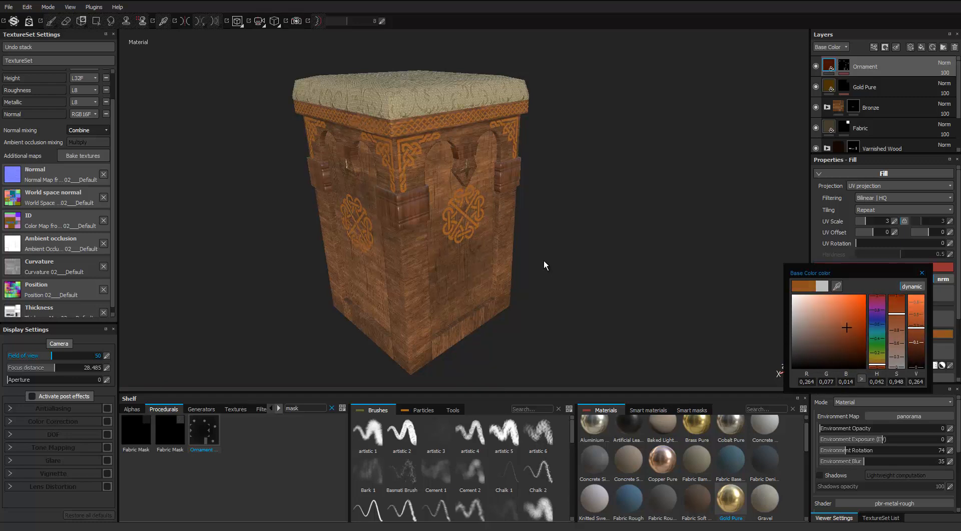
key("Escape")
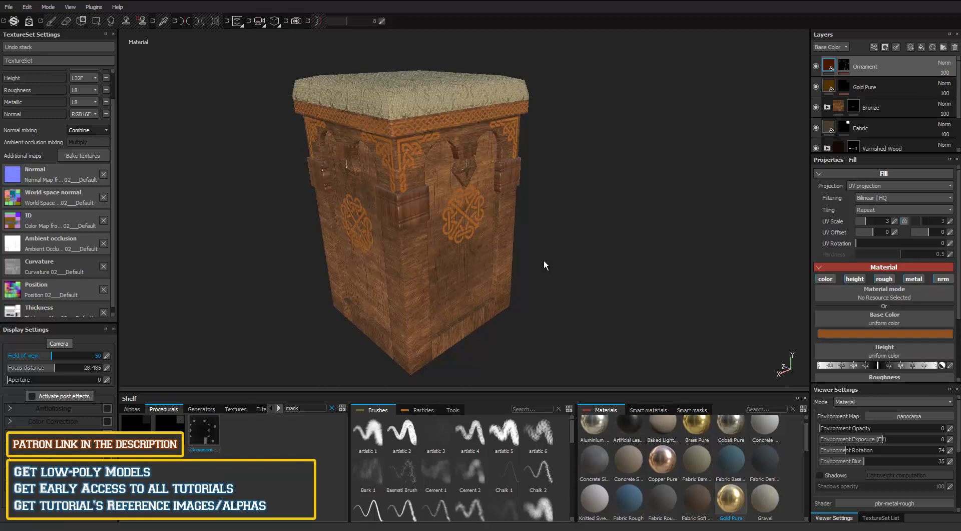
Lower the Ornament layer's height to carve the pattern into the wood and darken its base color to R 0.019, G 0.005, B 0.001.
left_click_drag(544, 260, 544, 261, "alt")
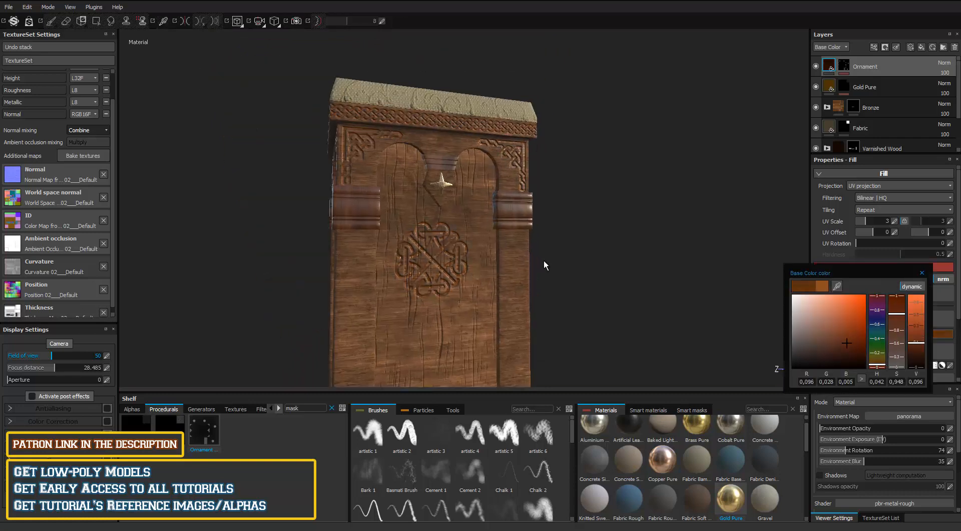
left_click_drag(544, 261, 543, 259, "alt")
right_click_drag(544, 260, 545, 259, "alt")
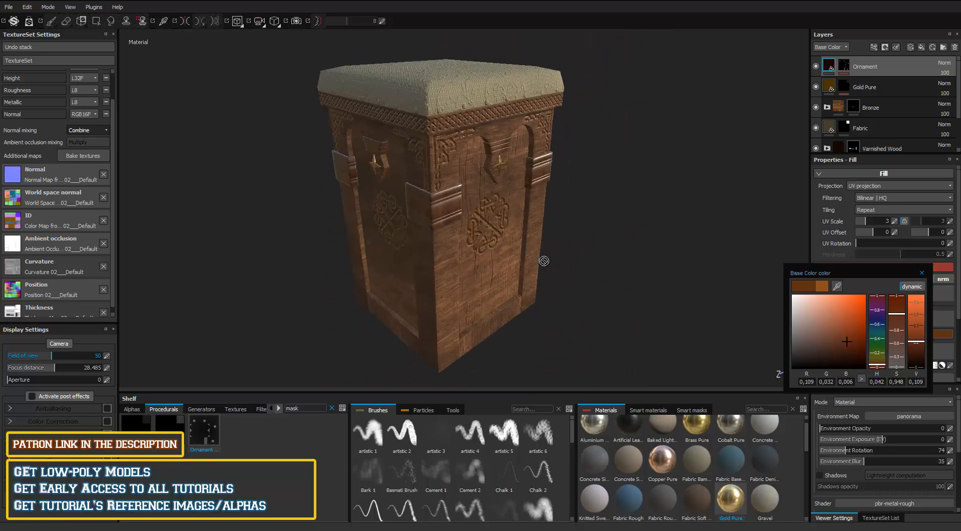
left_click_drag(545, 260, 544, 260, "alt")
right_click_drag(543, 259, 543, 260, "shift")
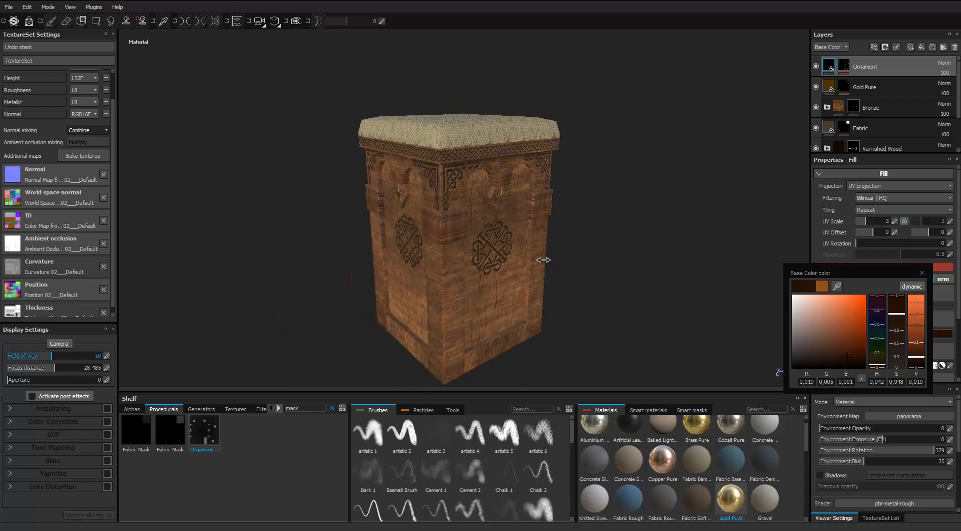
left_click_drag(543, 260, 543, 260, "alt")
right_click_drag(543, 260, 543, 260, "alt")
left_click_drag(544, 260, 544, 261, "alt")
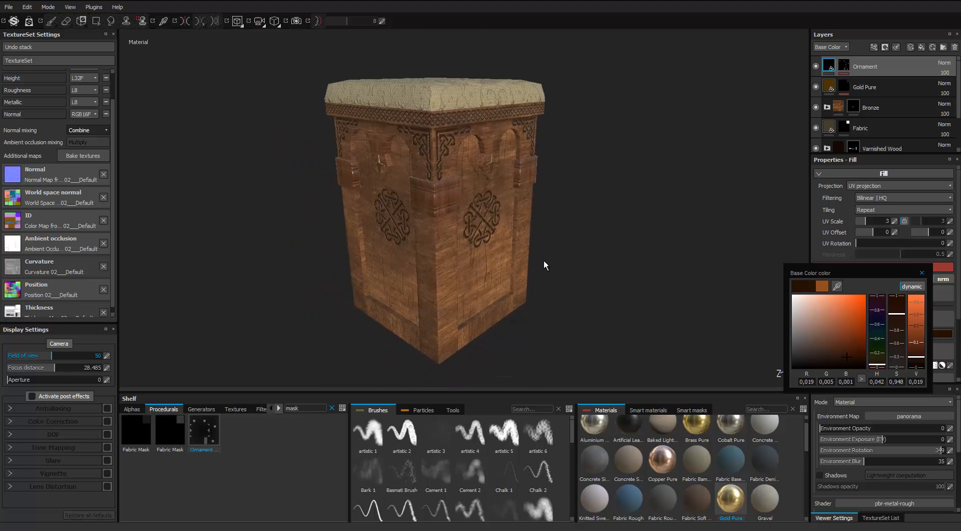
left_click(544, 261)
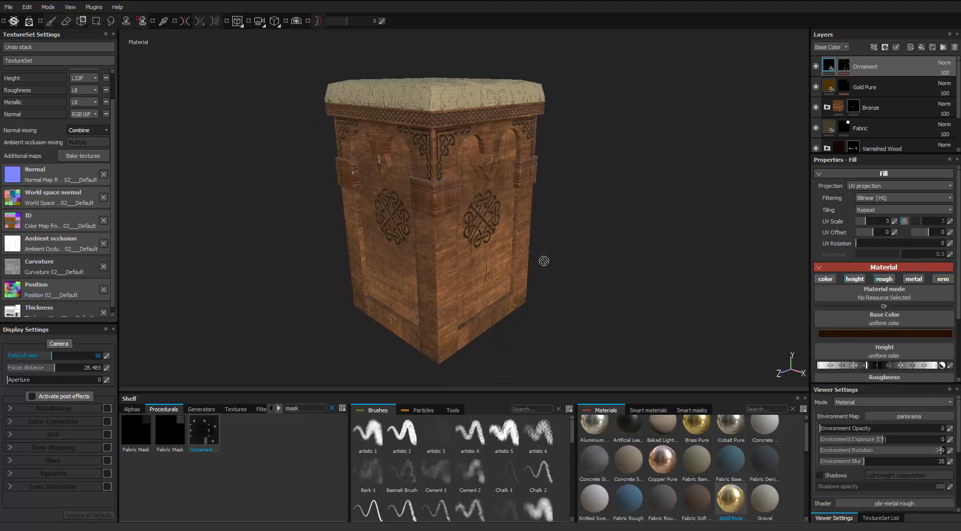